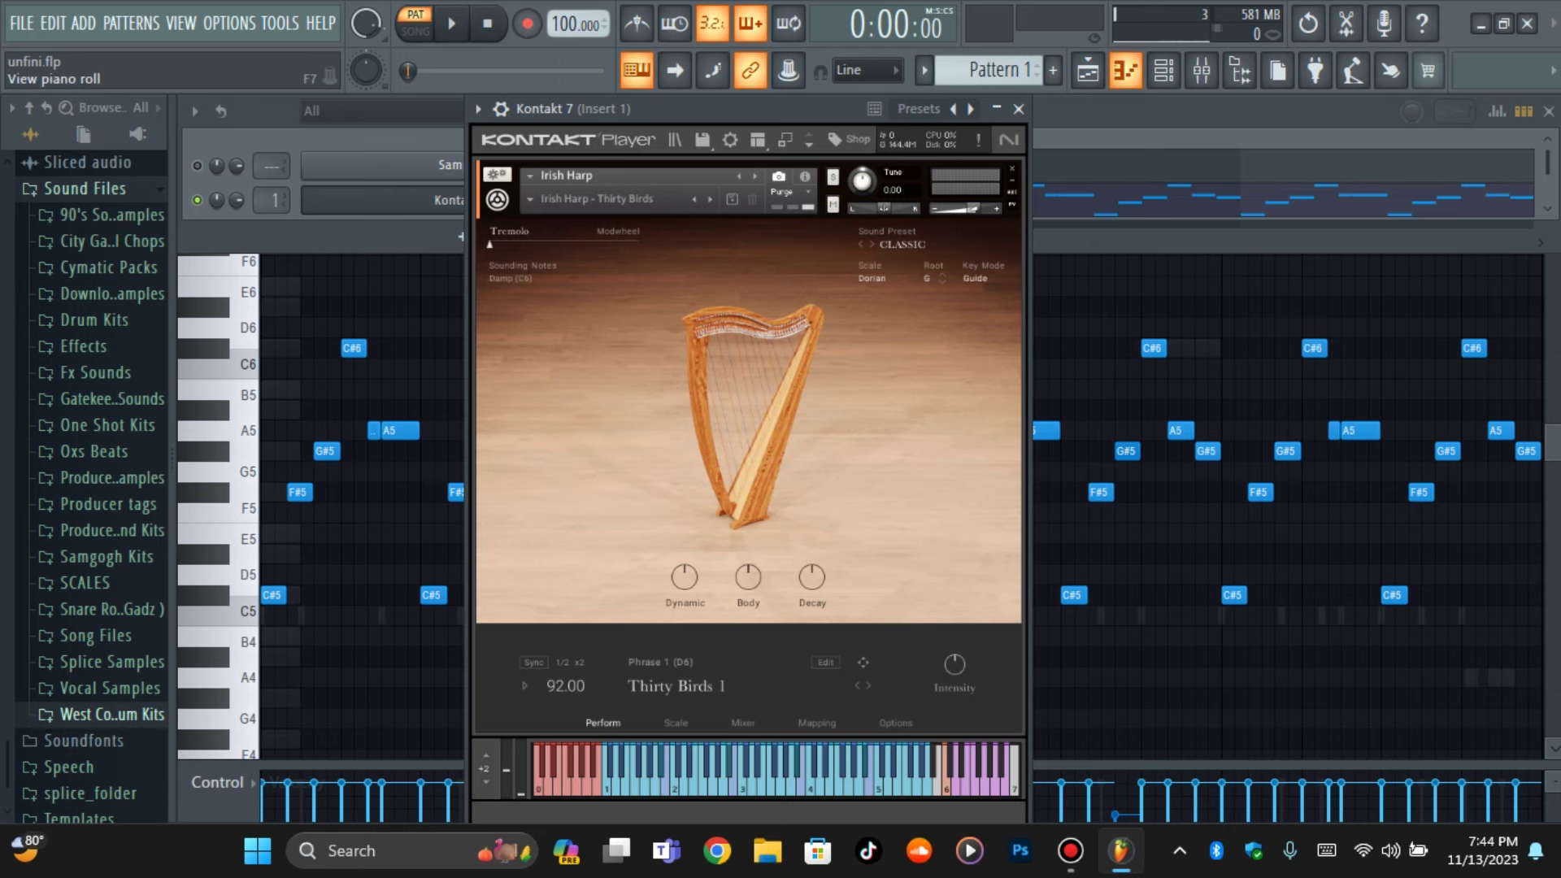
Look over the Kontakt 7 melody in the piano roll and the effects on mixer Insert 1
click(1125, 71)
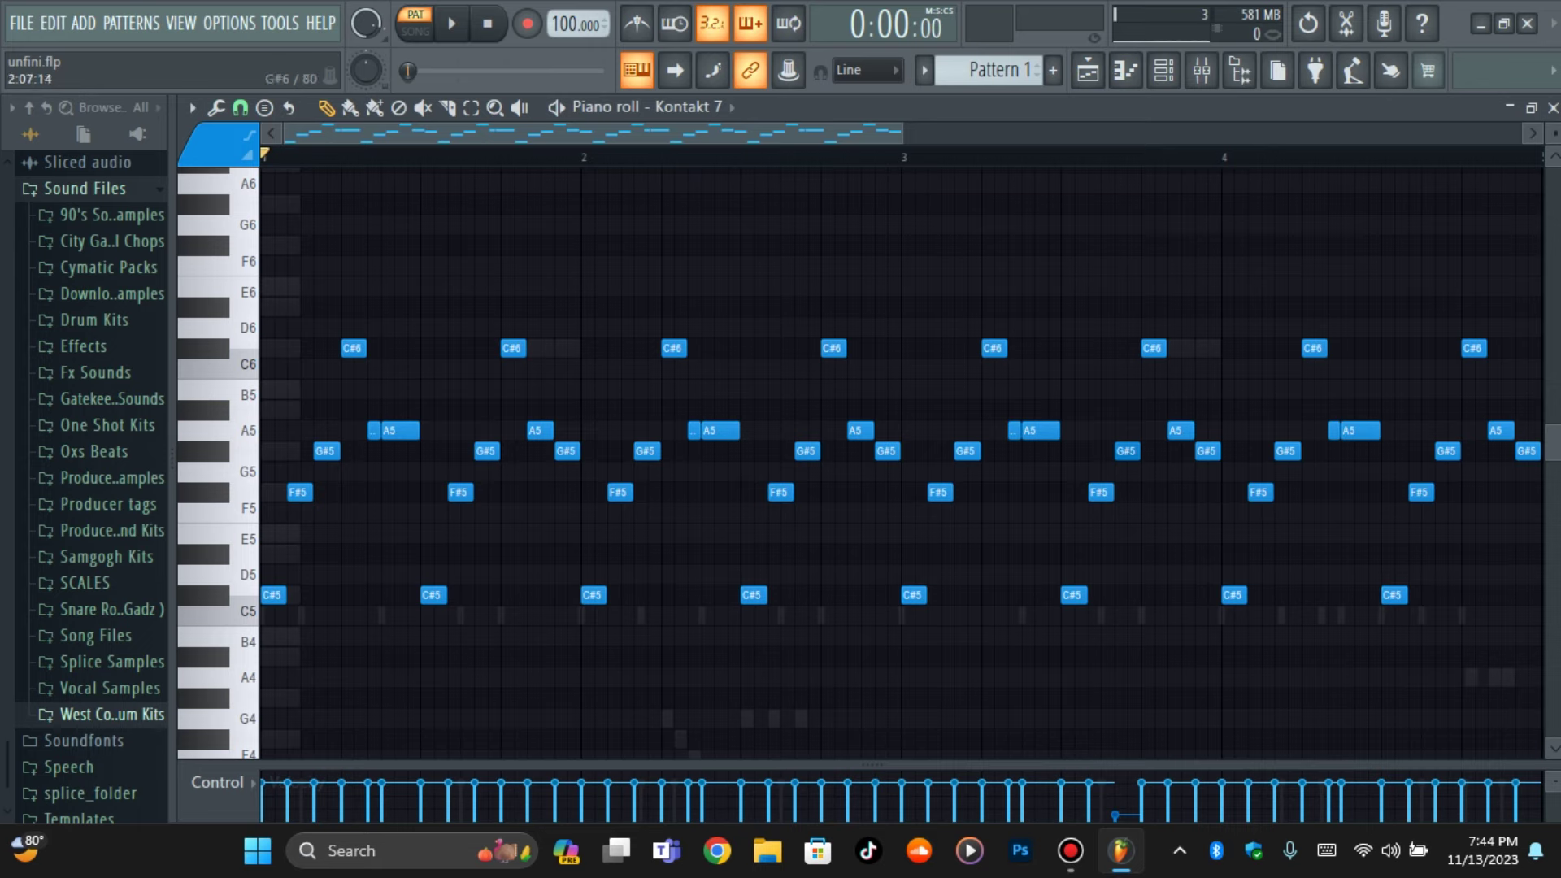
click(1201, 71)
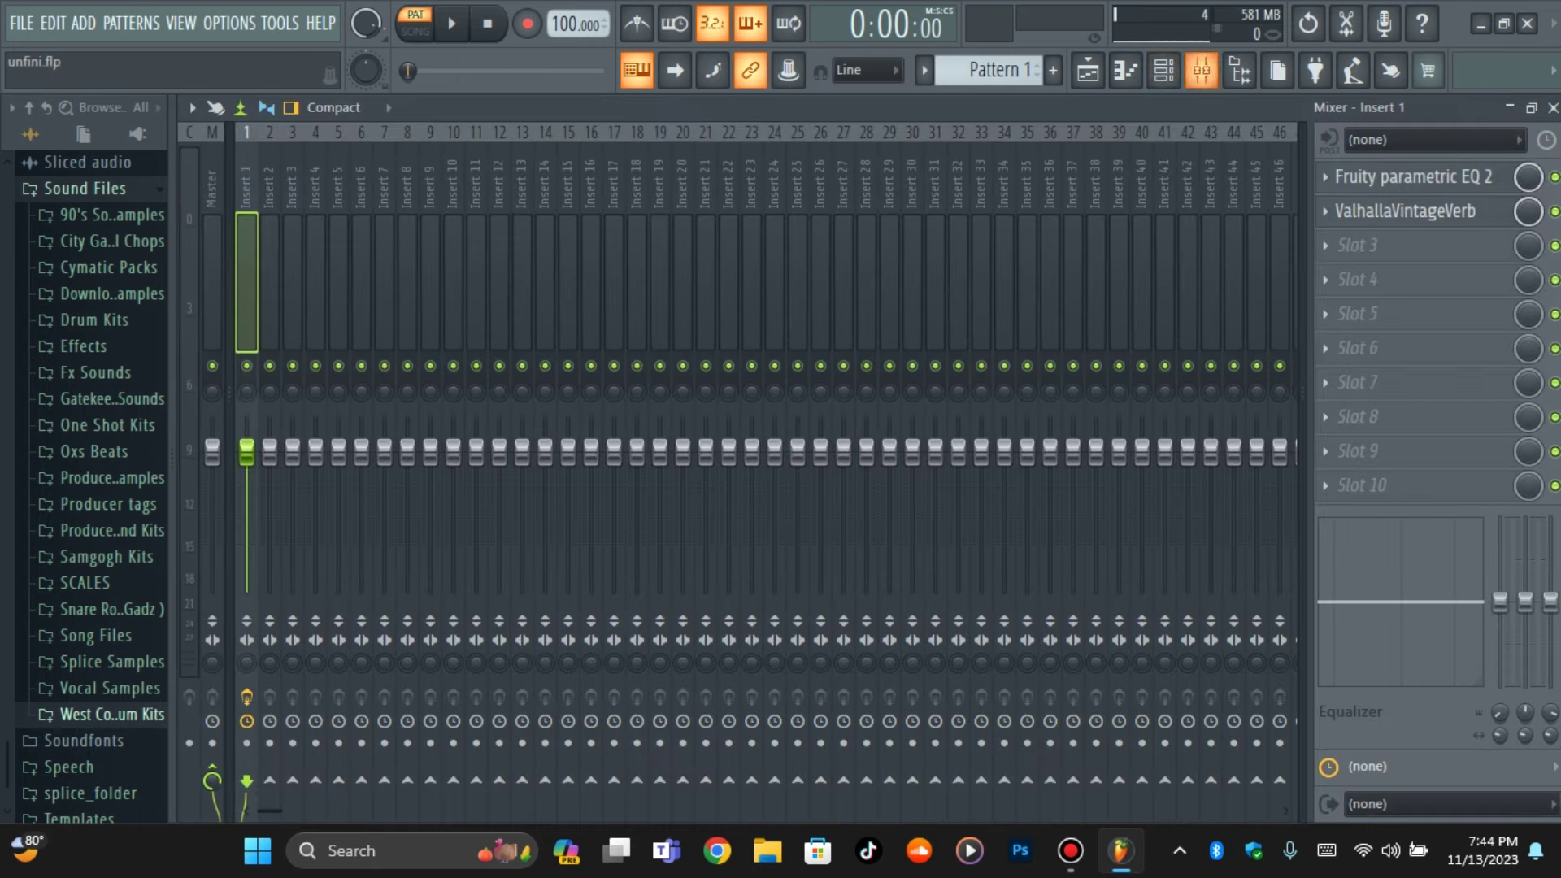
click(1125, 71)
Open the Sampler channel's scale notes in the piano roll and look over the lower octaves
click(1163, 71)
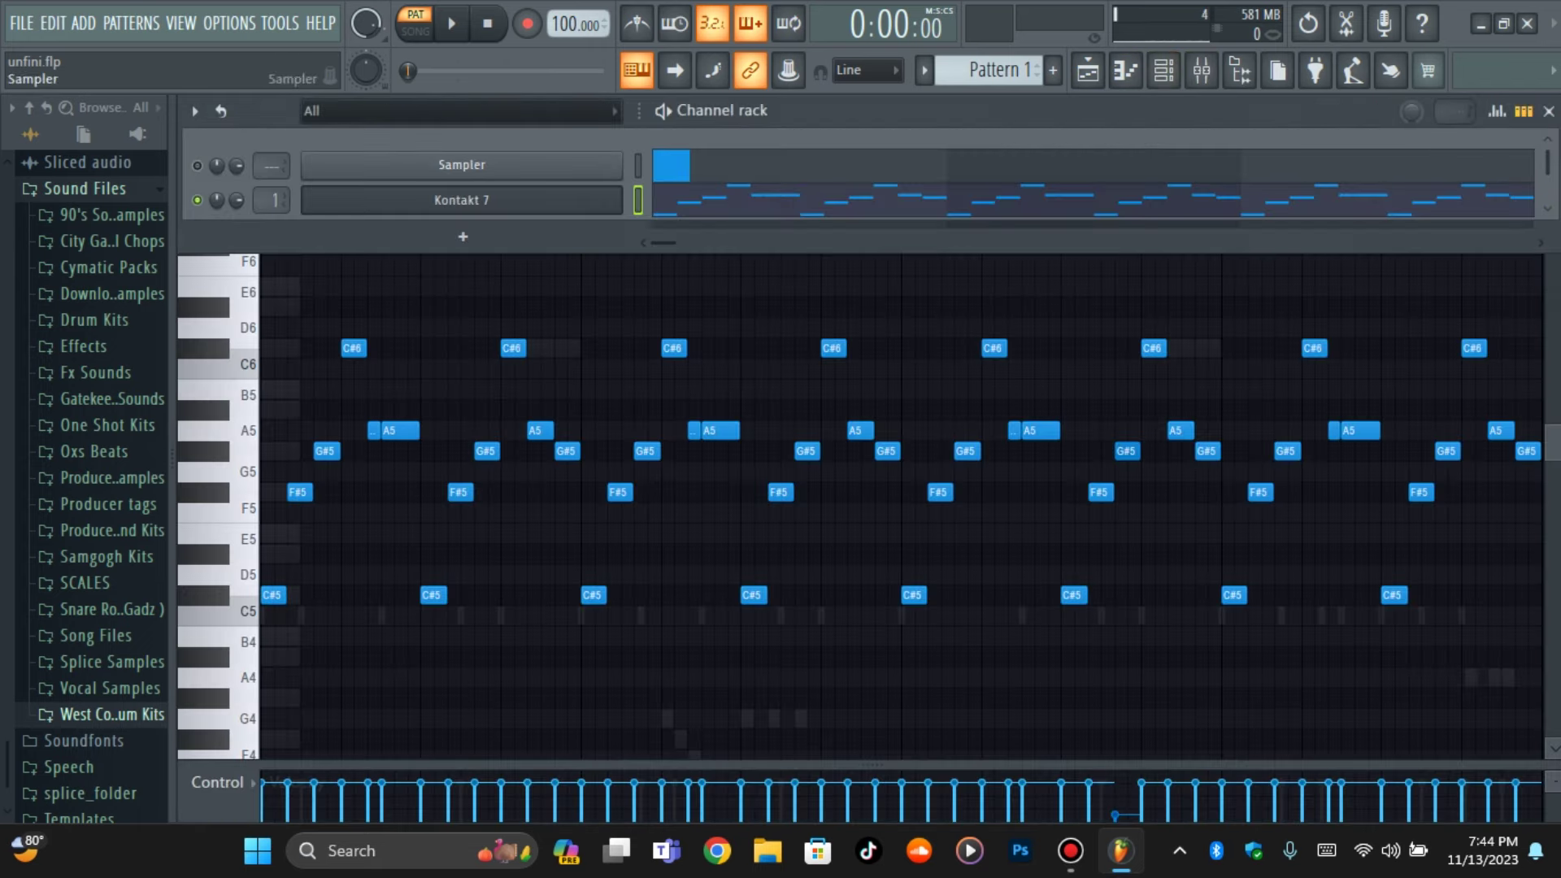
right_click(622, 165)
click(675, 166)
scroll(244, 463, down, 5)
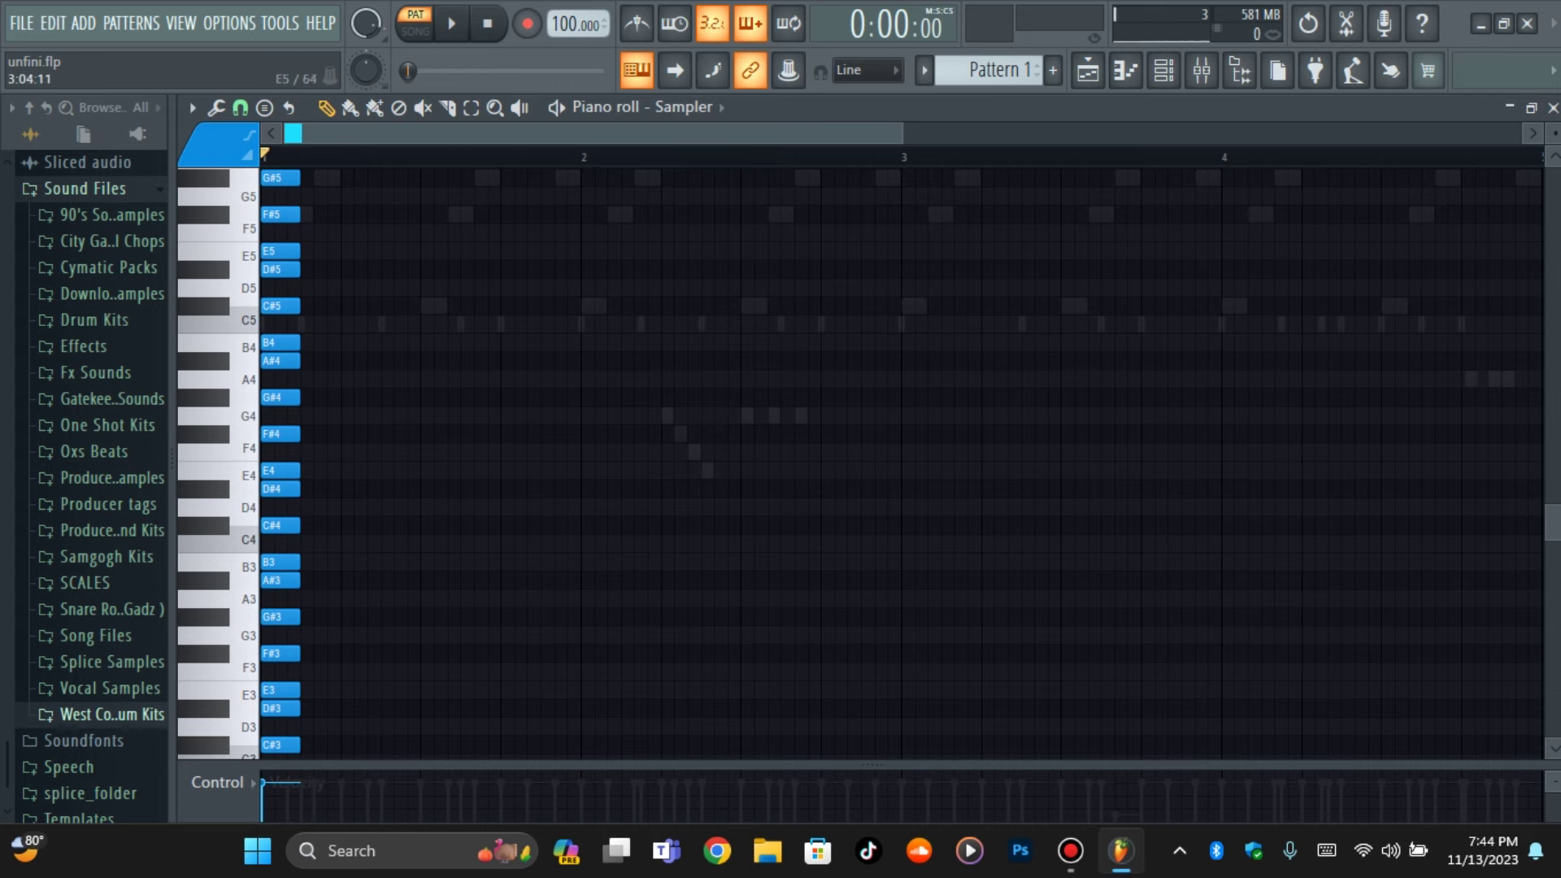
click(682, 106)
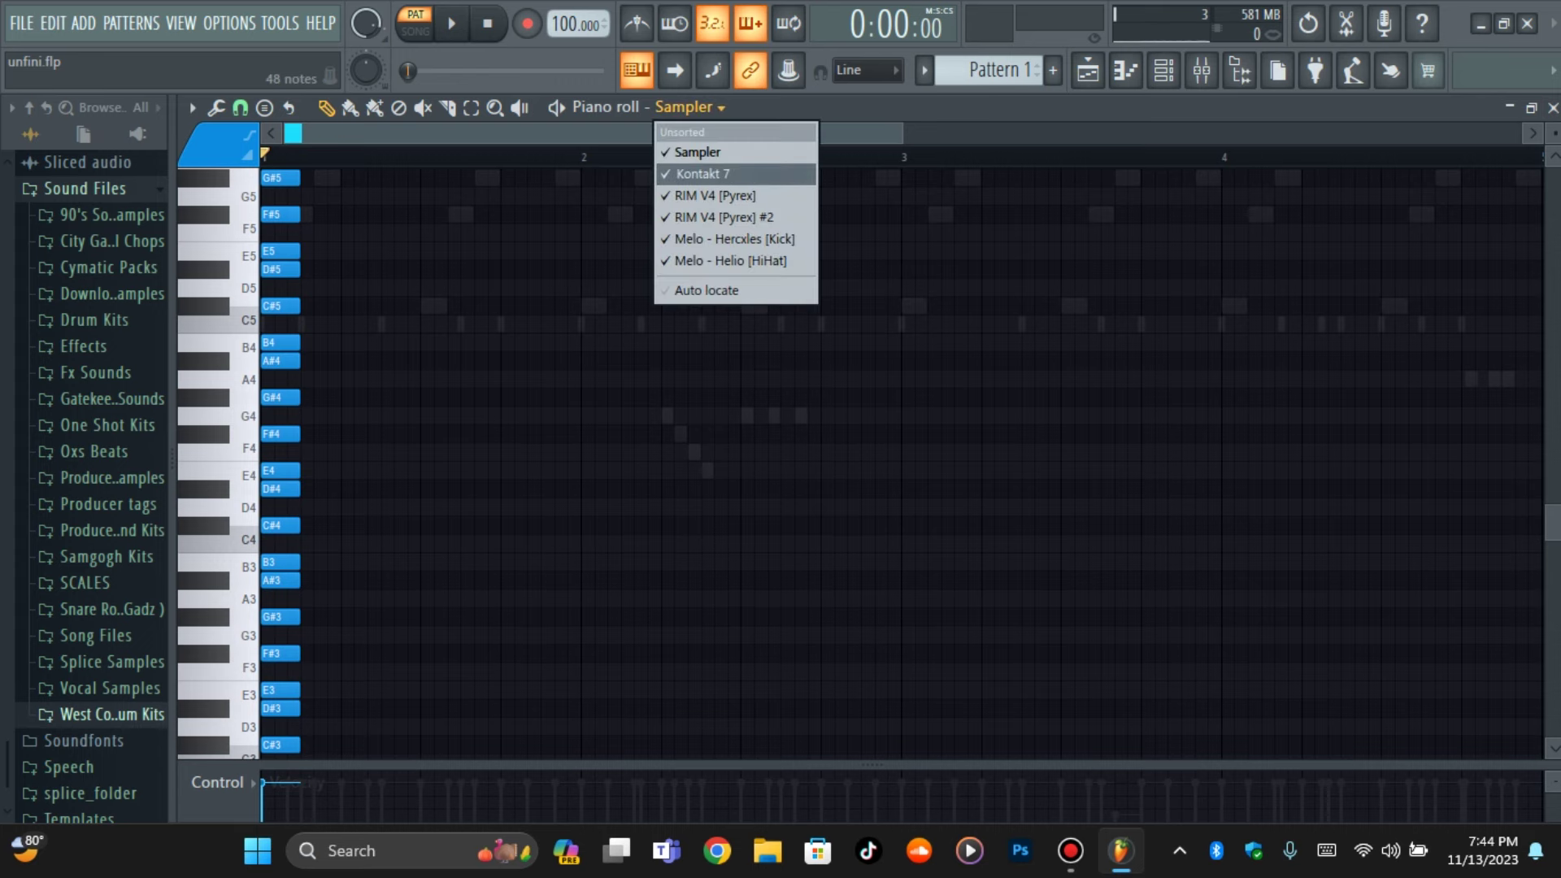
Rename the Sampler channel holding the scale notes as "G# Minor"
click(1165, 71)
right_click(561, 166)
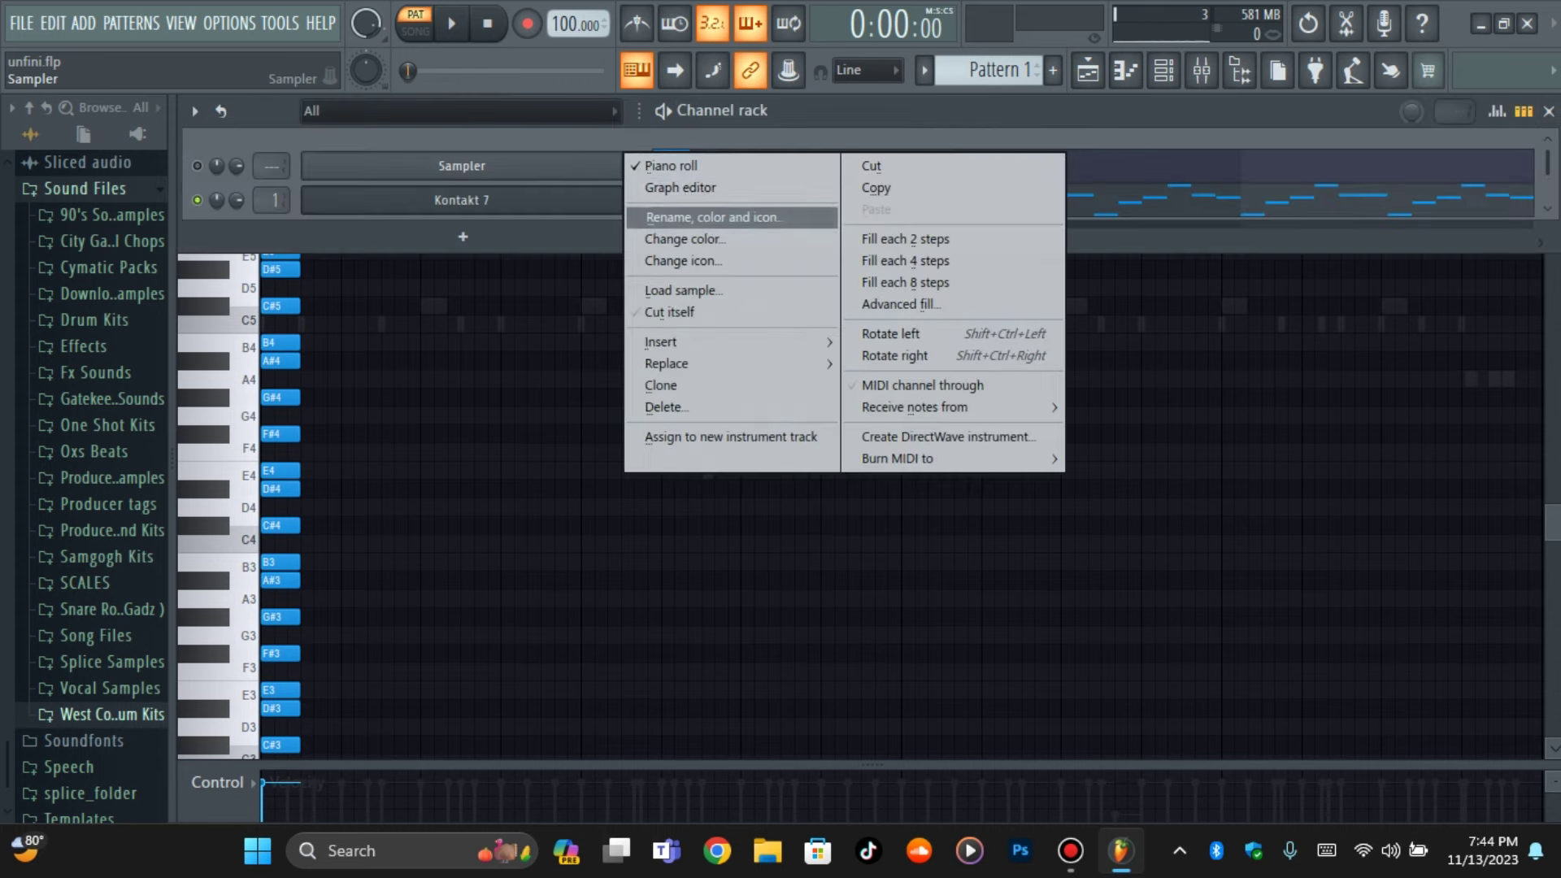
click(699, 215)
text(G# Minor)
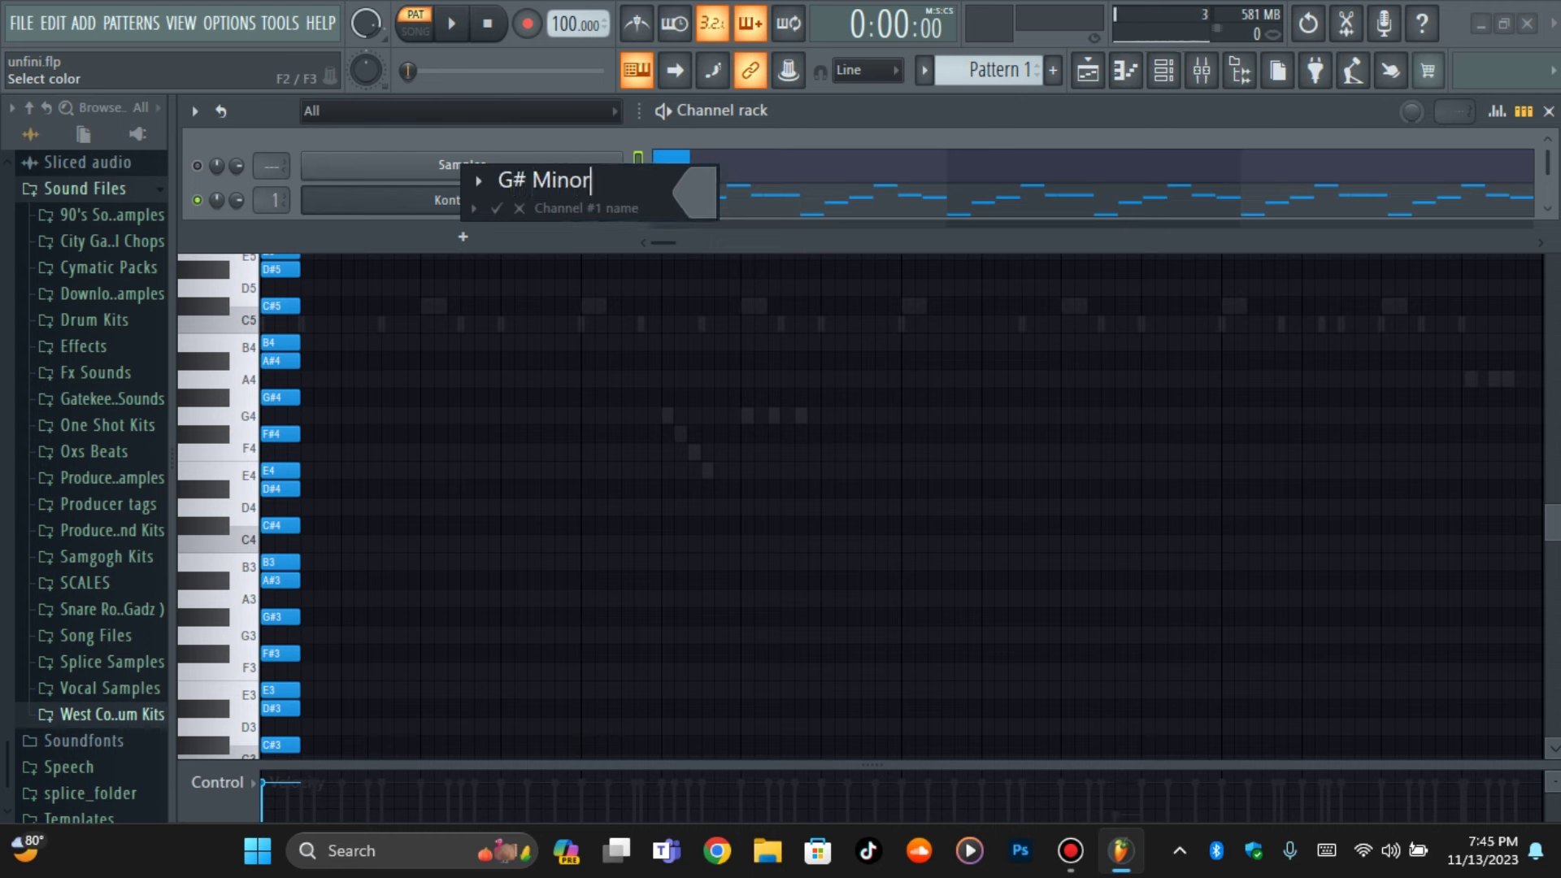
key(Return)
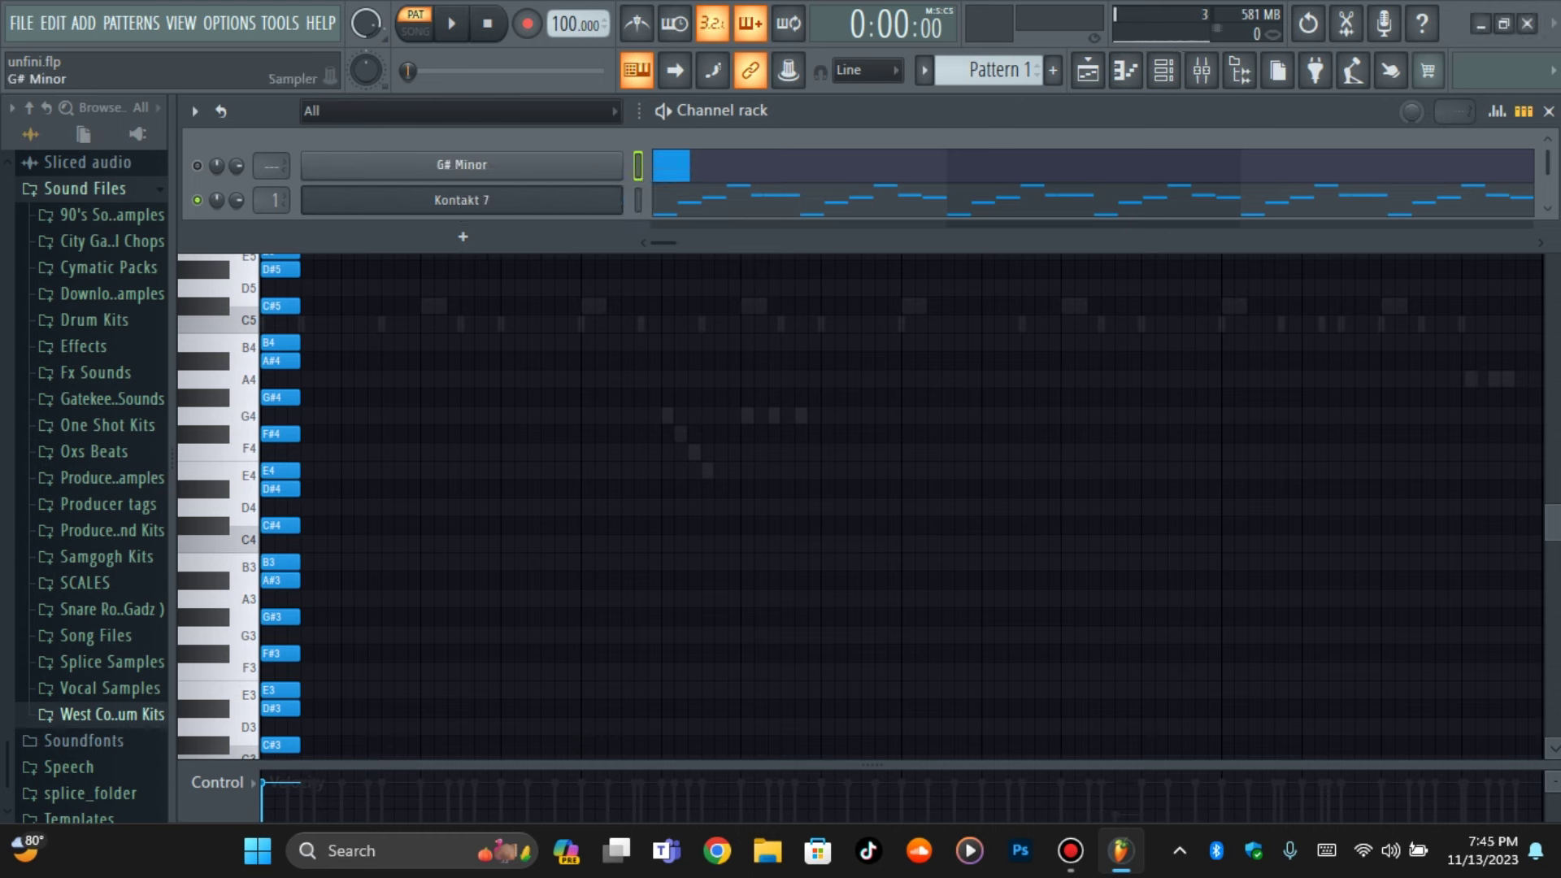
Enlarge the channel rack to show all channels and open the Kontakt 7 melody in the piano roll
drag(813, 252, 813, 408)
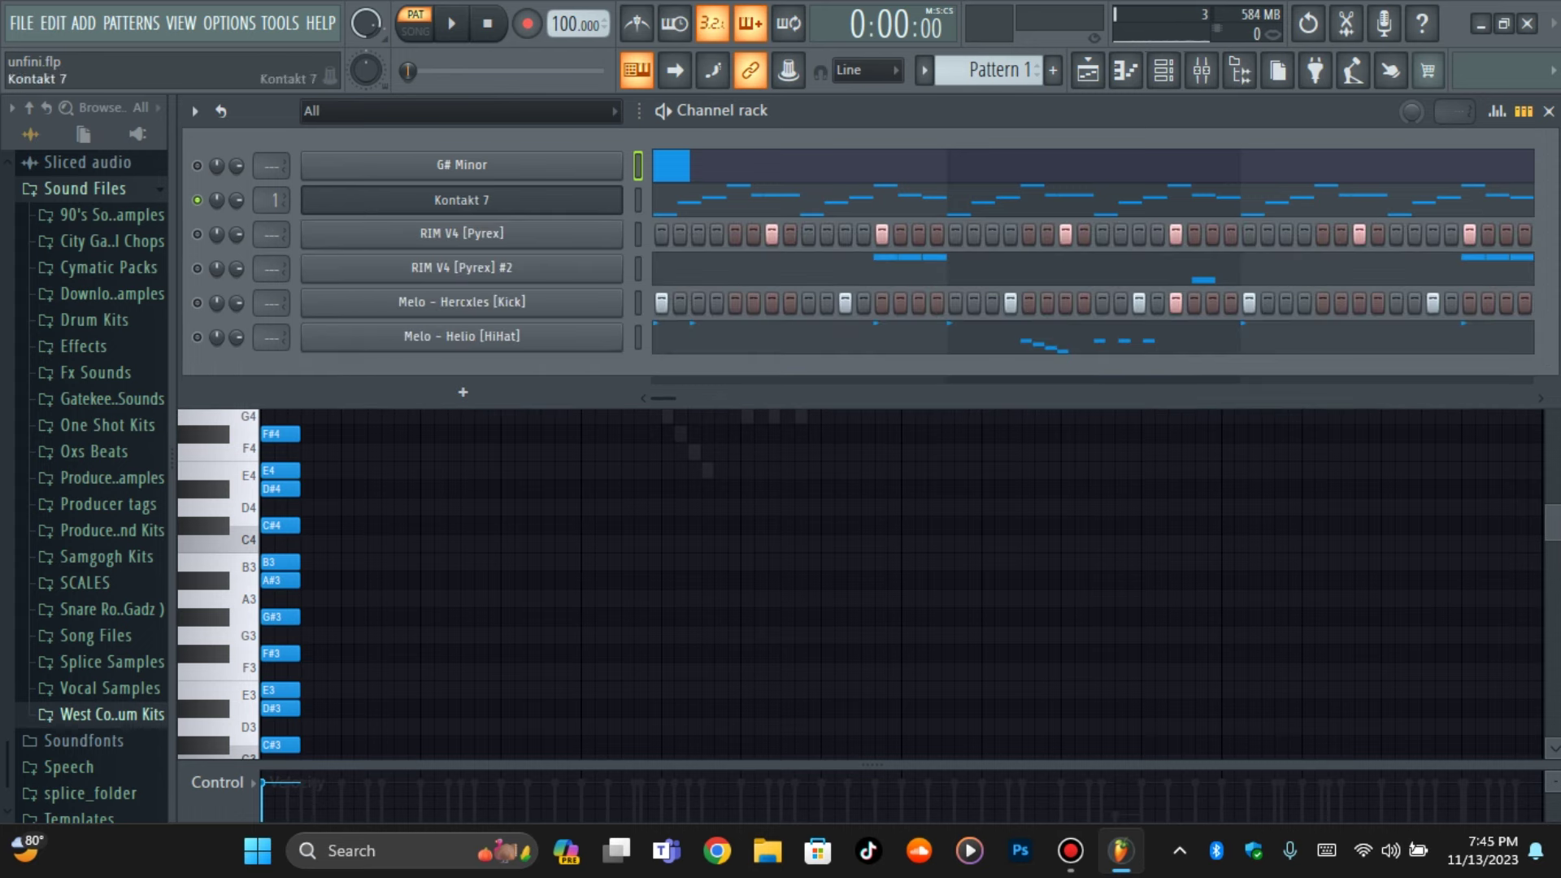
click(461, 199)
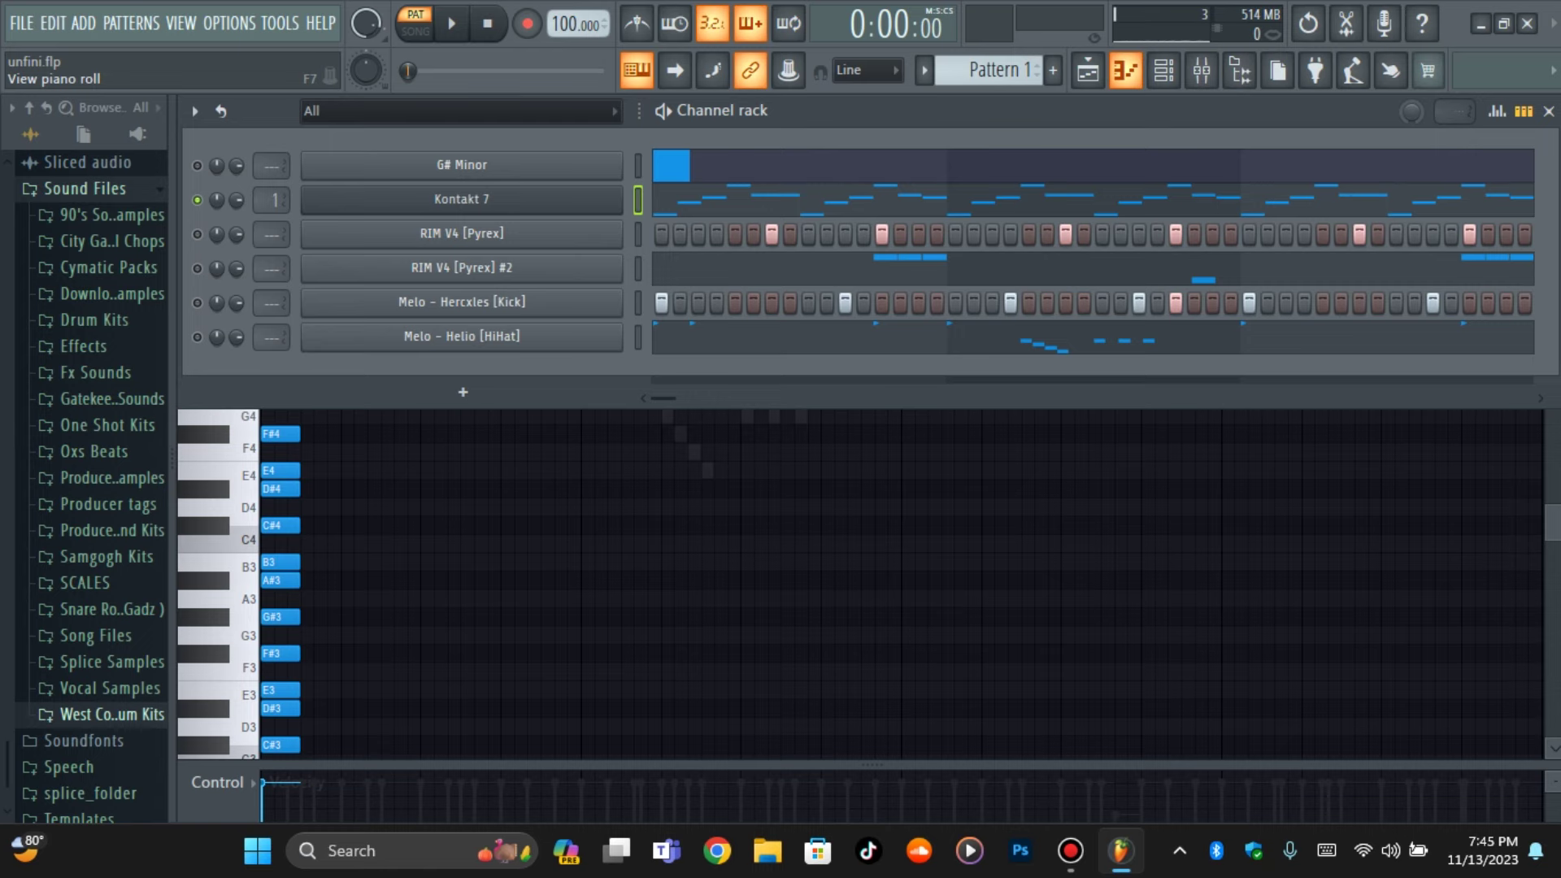
click(1125, 71)
scroll(1051, 445, up, 5)
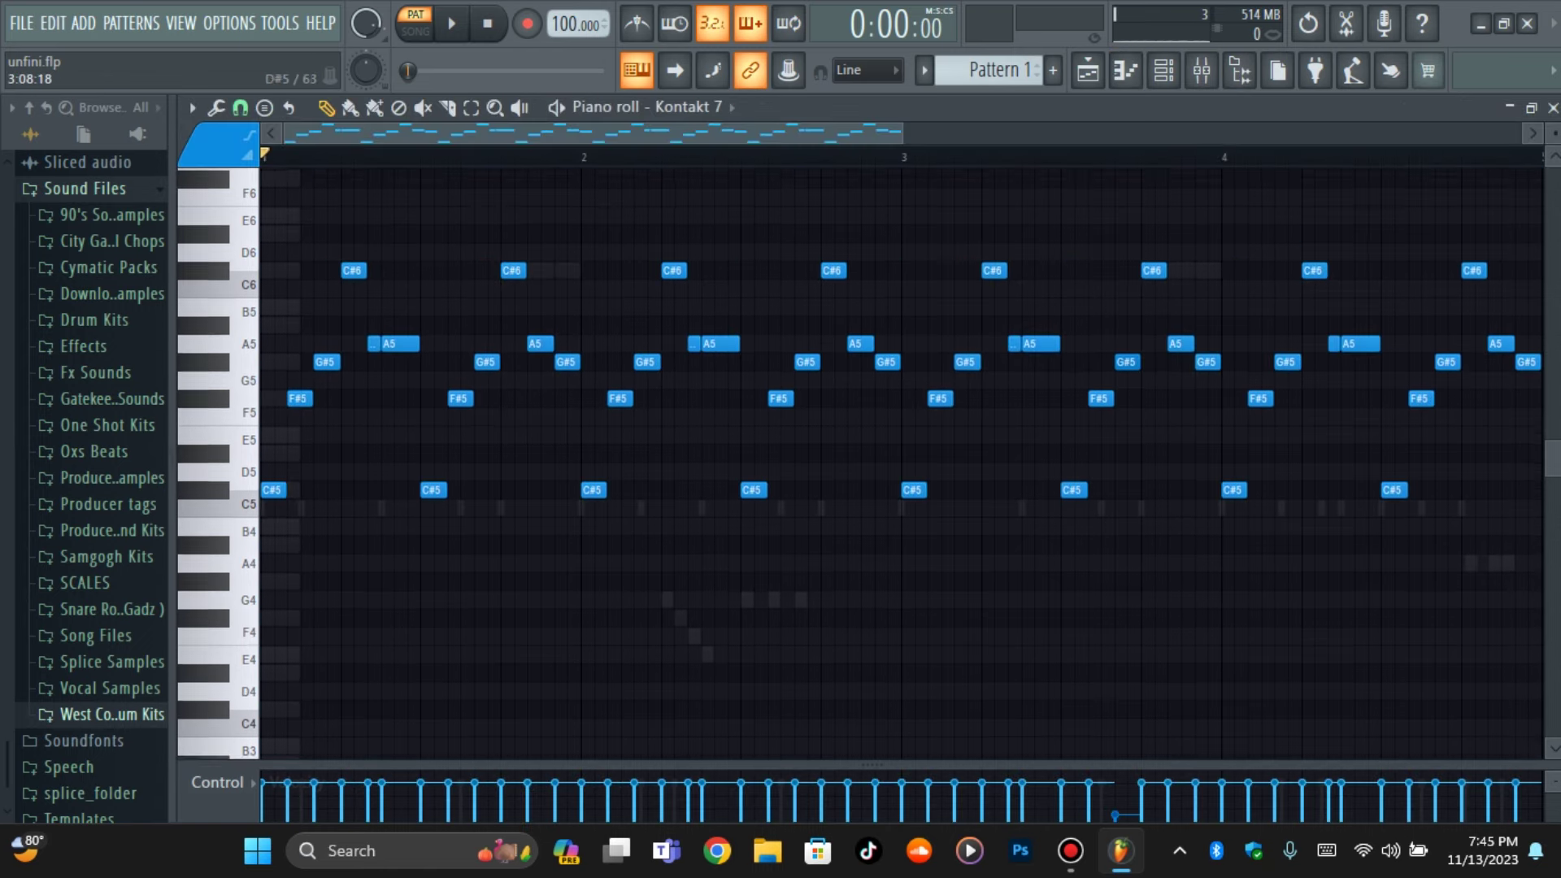
scroll(1051, 439, up, 1)
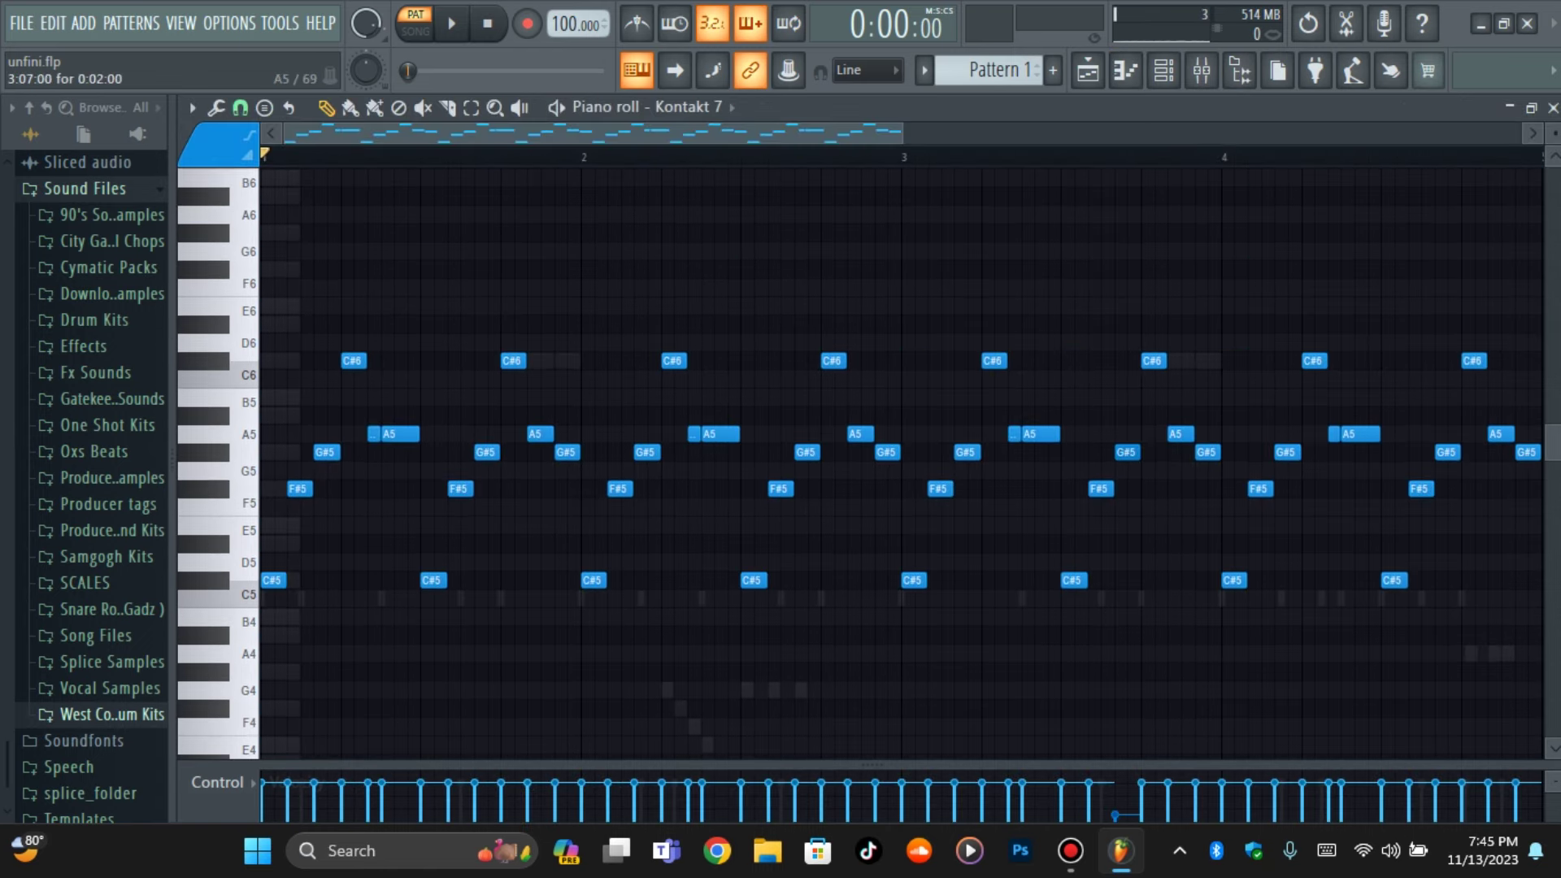
View the mixer and open the Kontakt 7 instrument from the channel rack
click(1202, 71)
click(1125, 71)
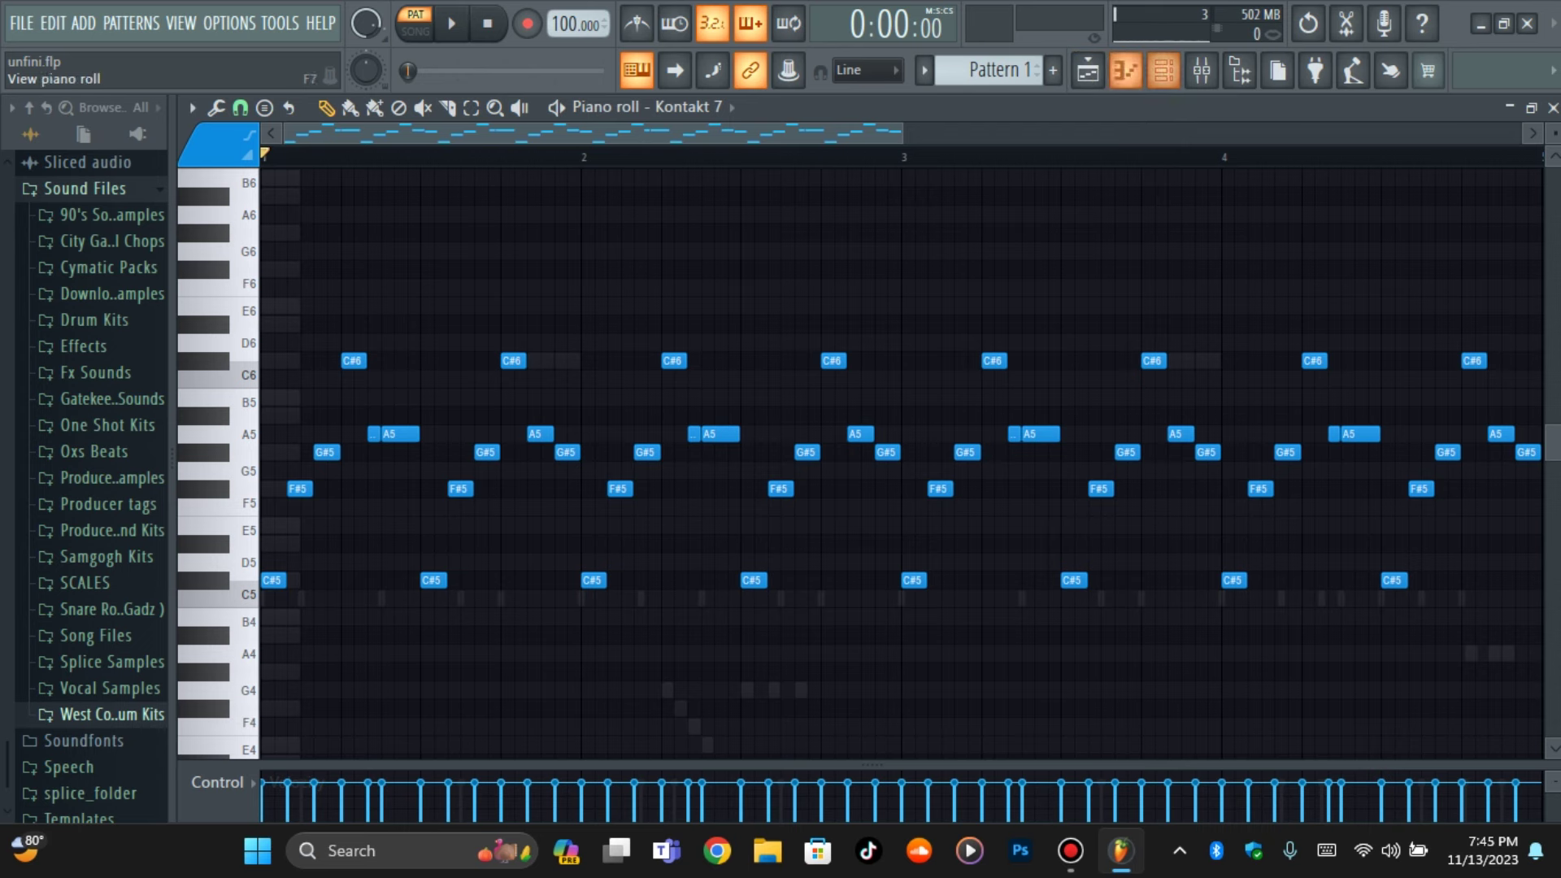
click(1164, 71)
click(462, 200)
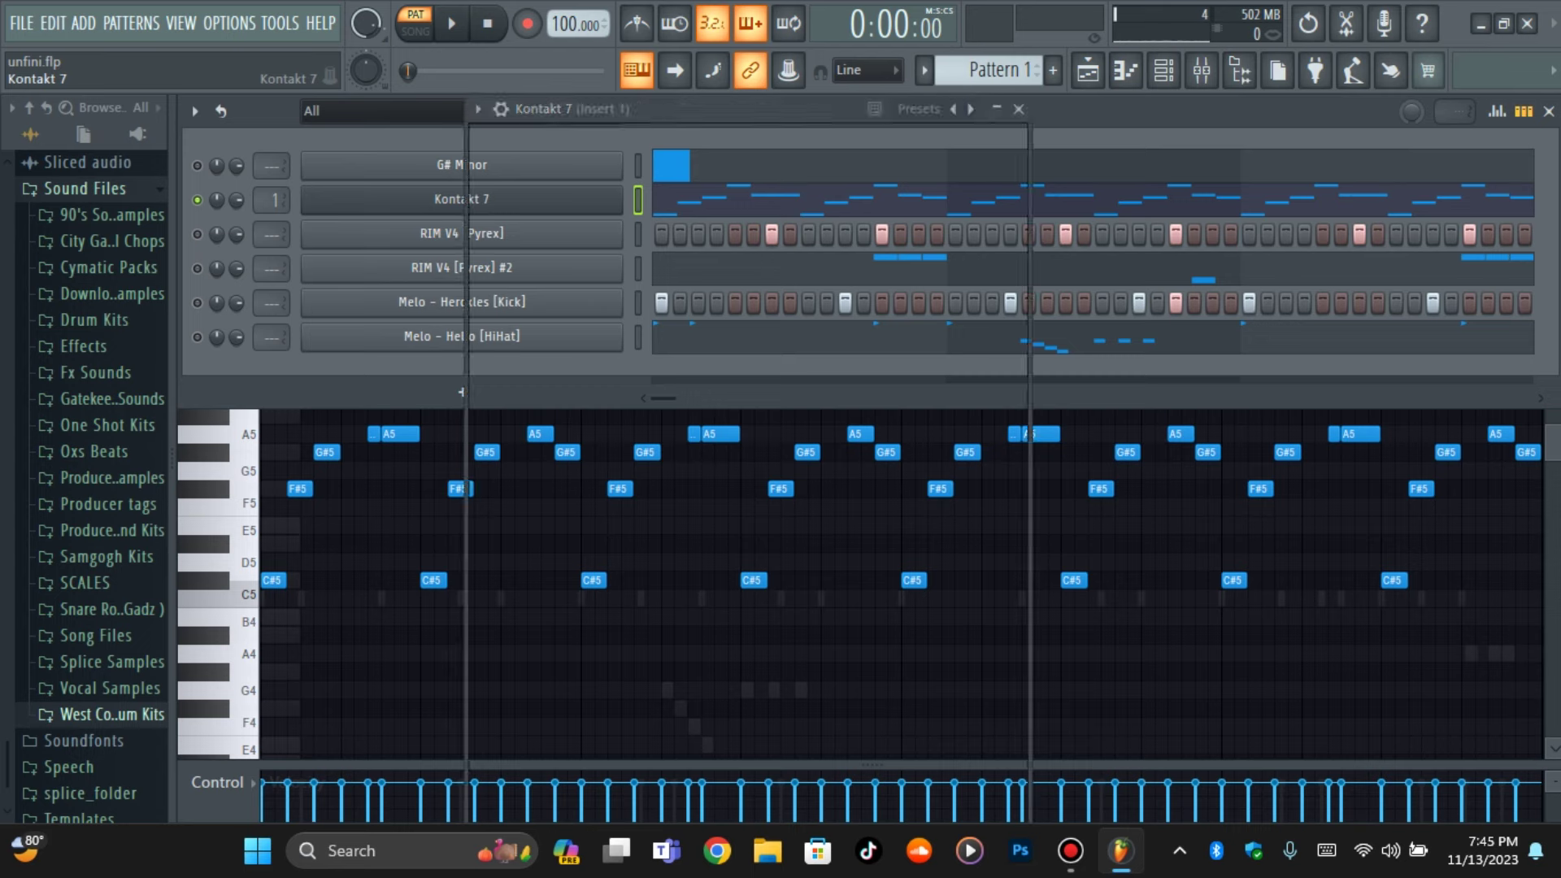
Set the piano roll's snap to 1/3 beat for the Kontakt 7 melody
click(1125, 71)
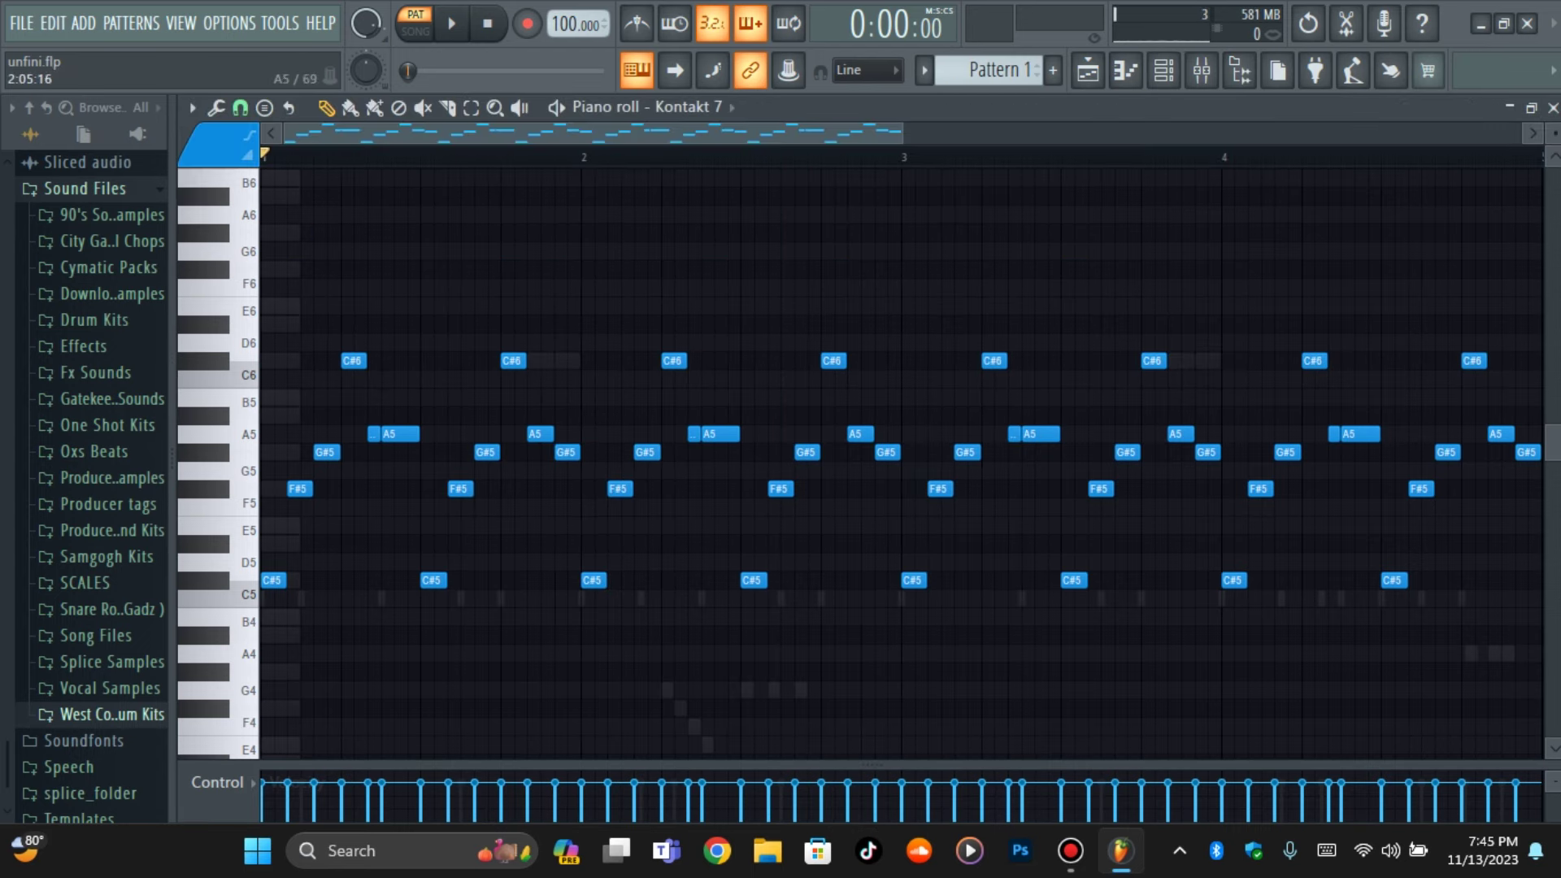
click(239, 107)
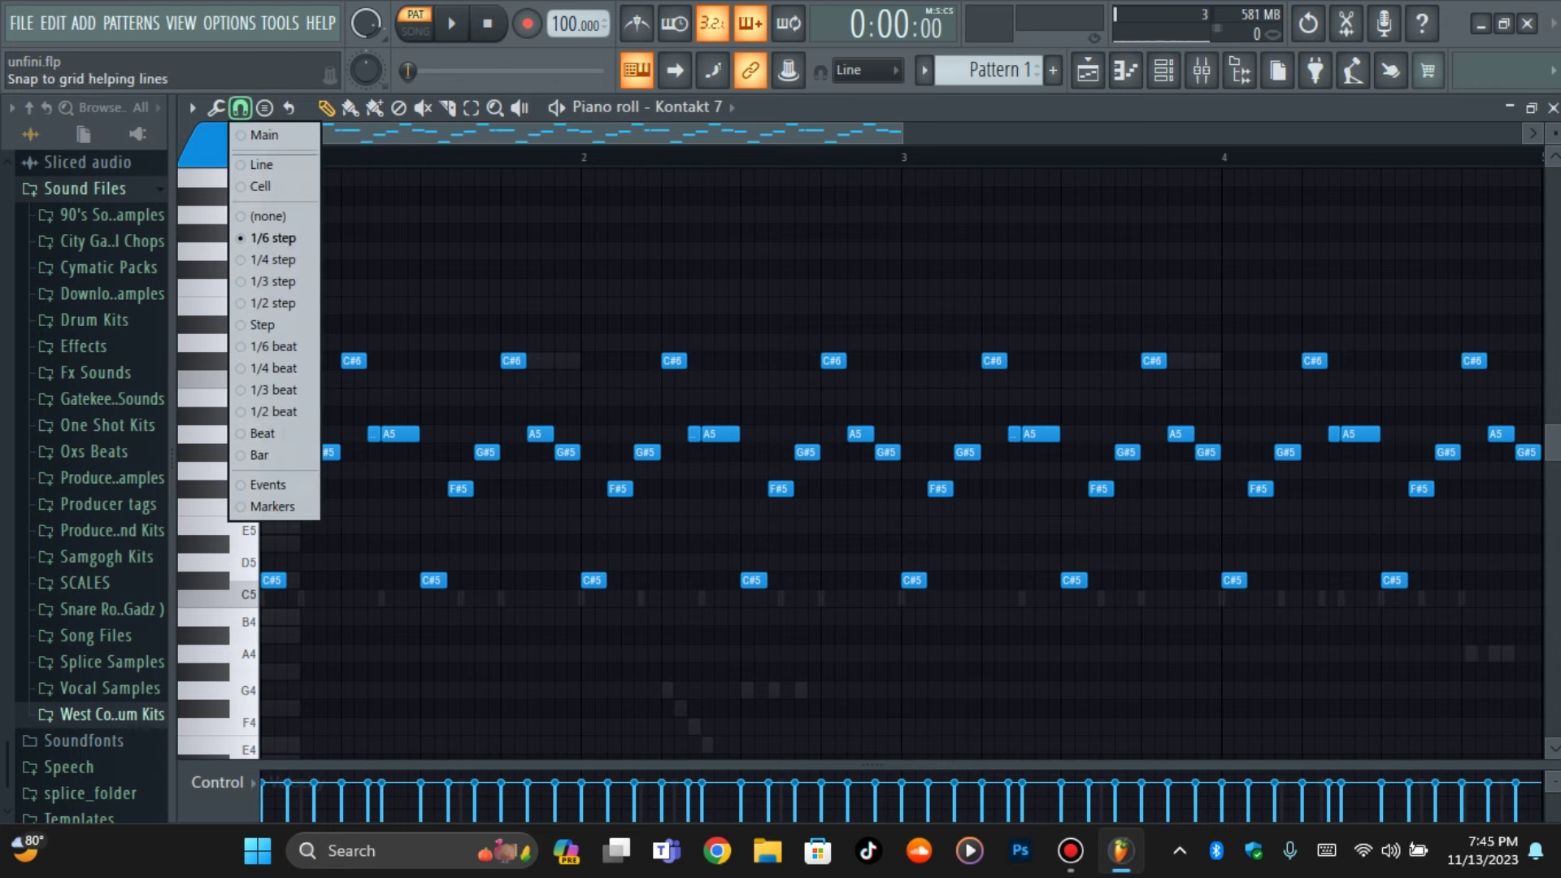
click(275, 367)
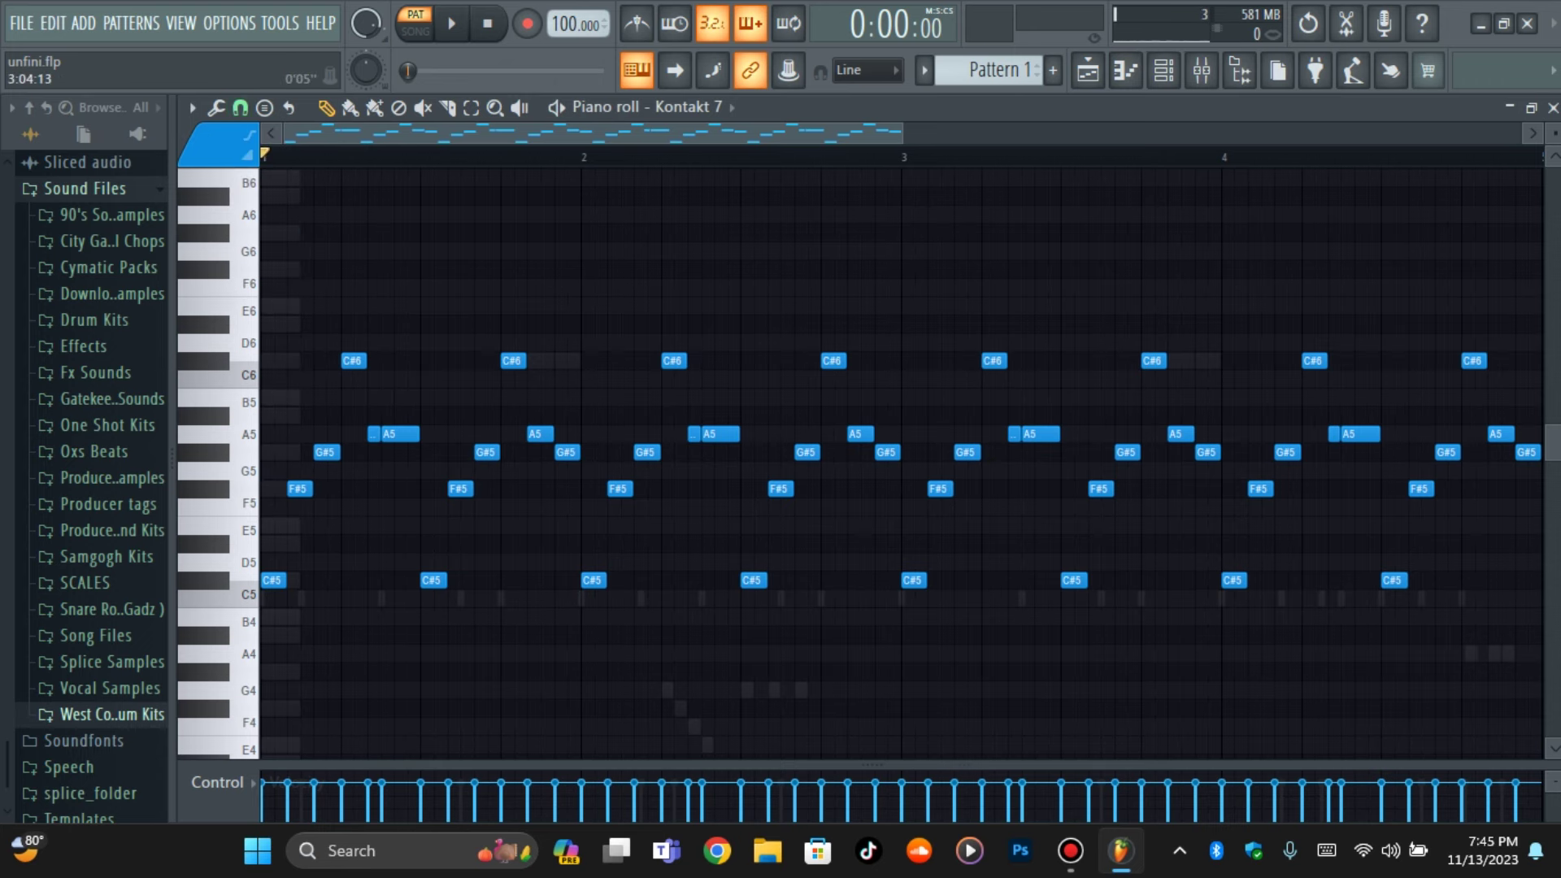
Try placing an extra C#5 note below the first G#5 in bar 1 and undo it
scroll(901, 463, up, 3)
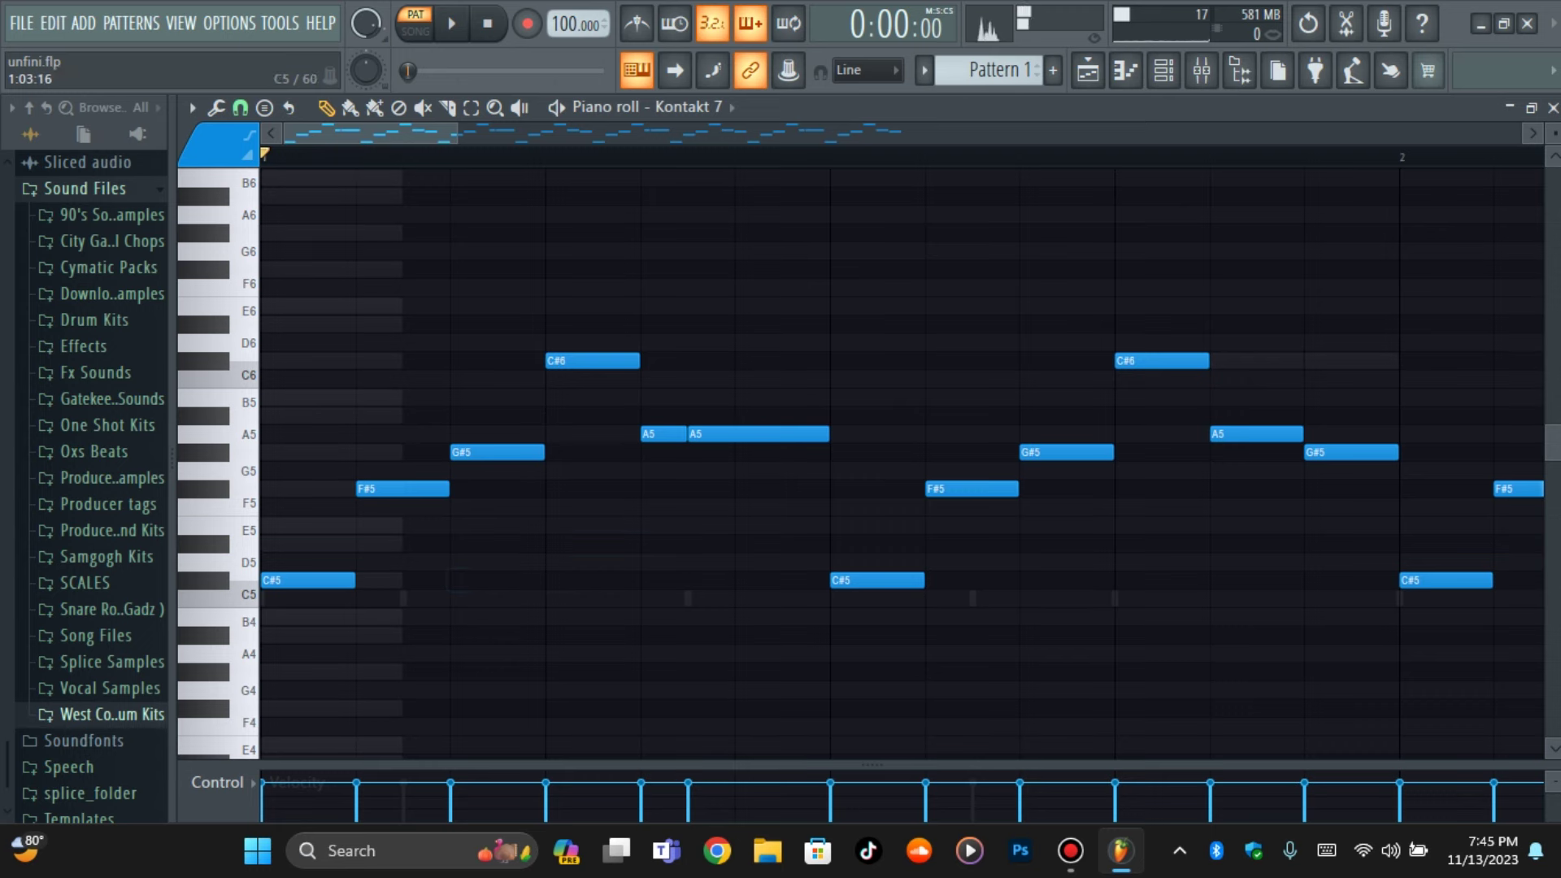
click(488, 580)
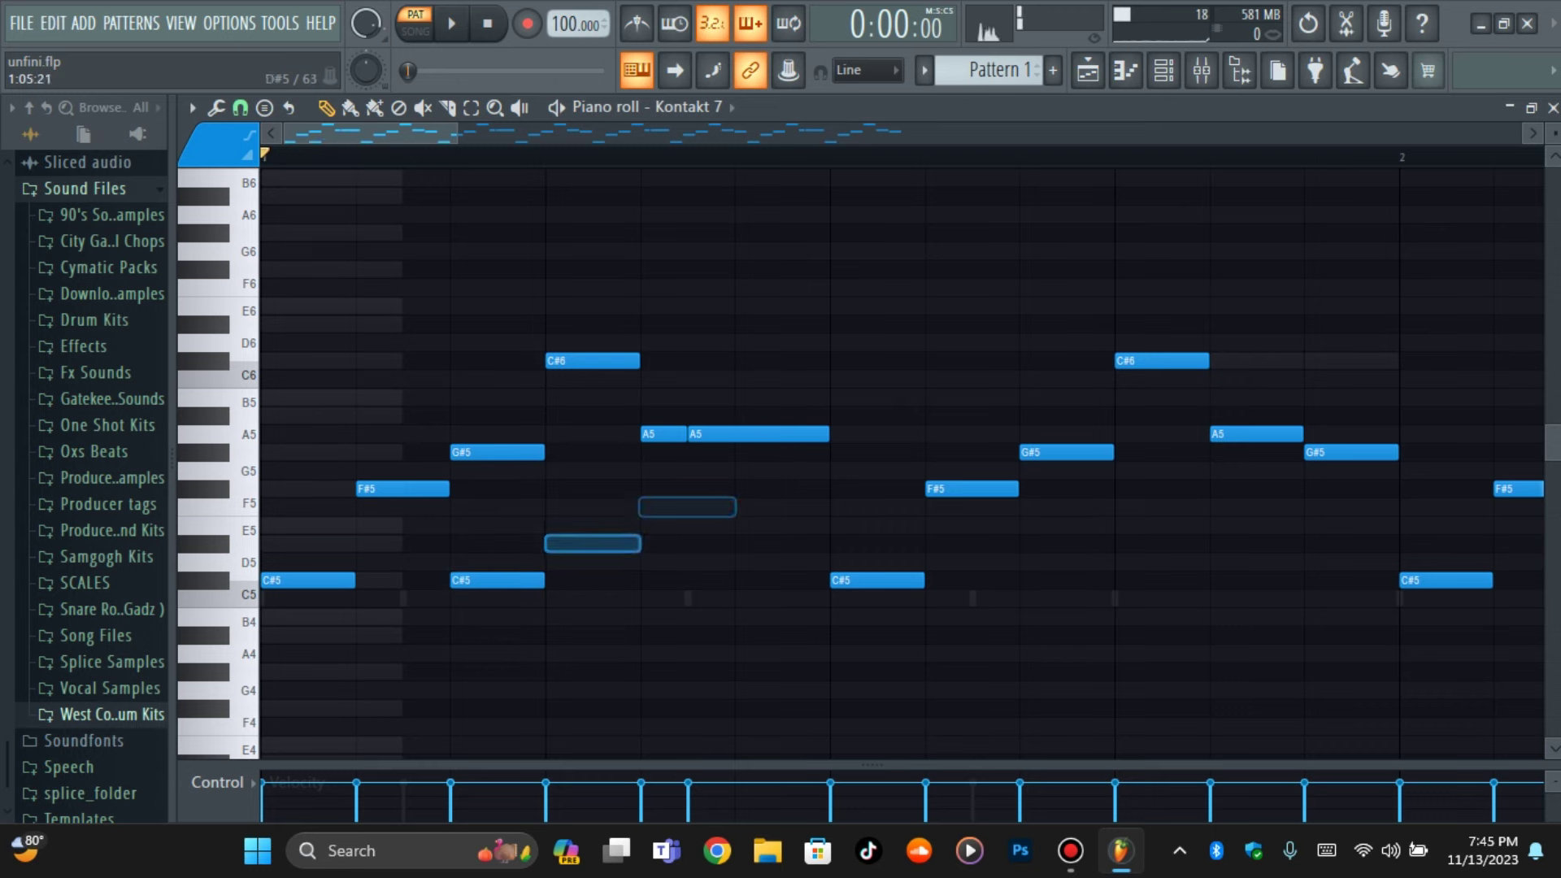
key(ctrl+z)
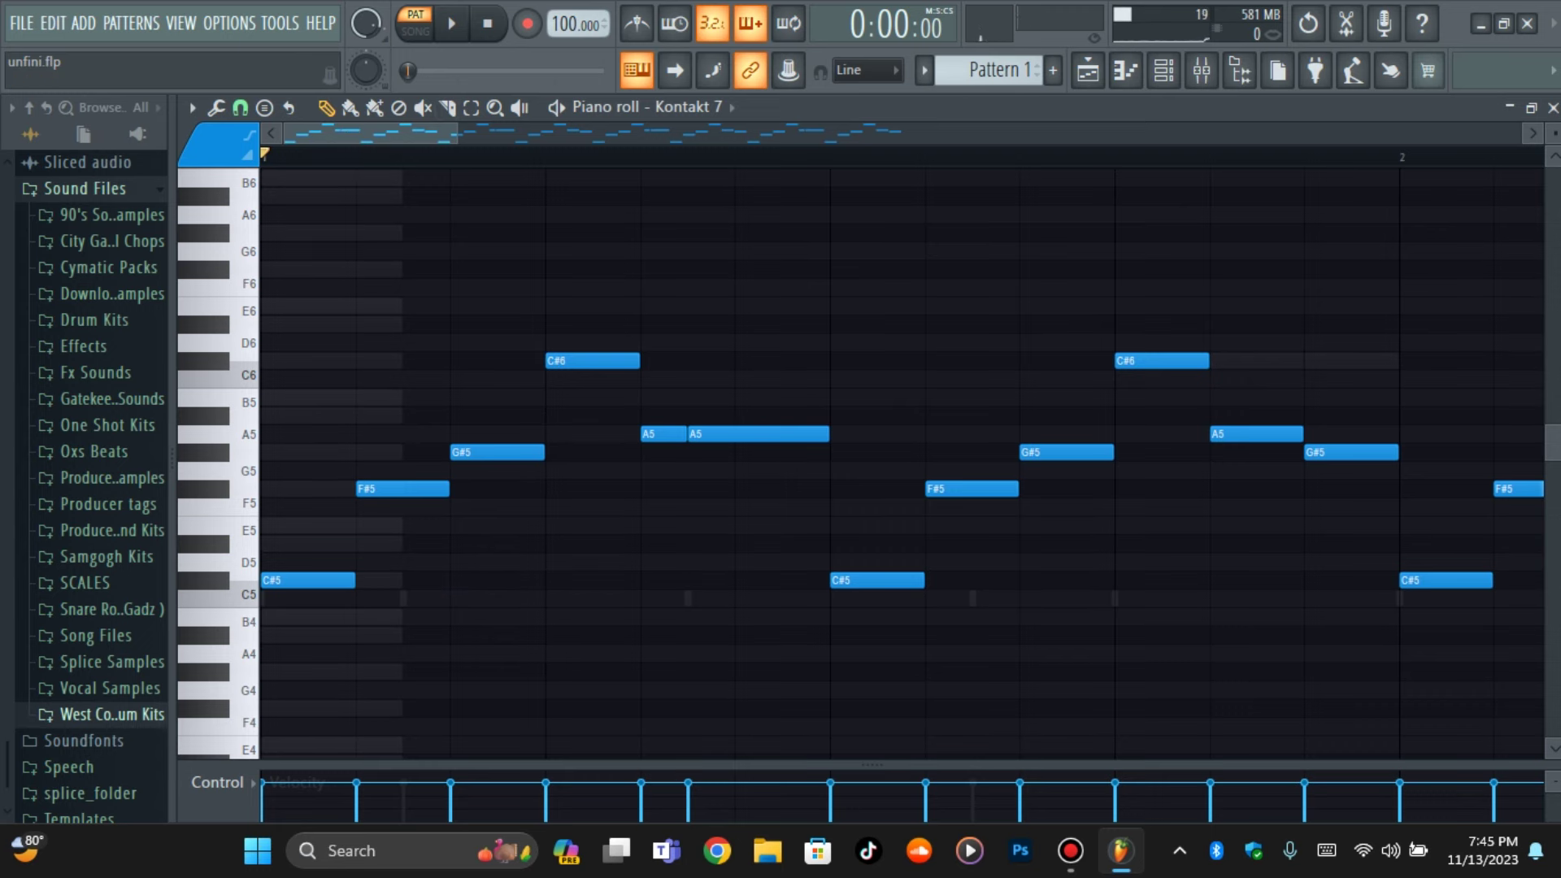
Play back the Kontakt 7 melody in the four-bar pattern
drag(457, 133, 909, 133)
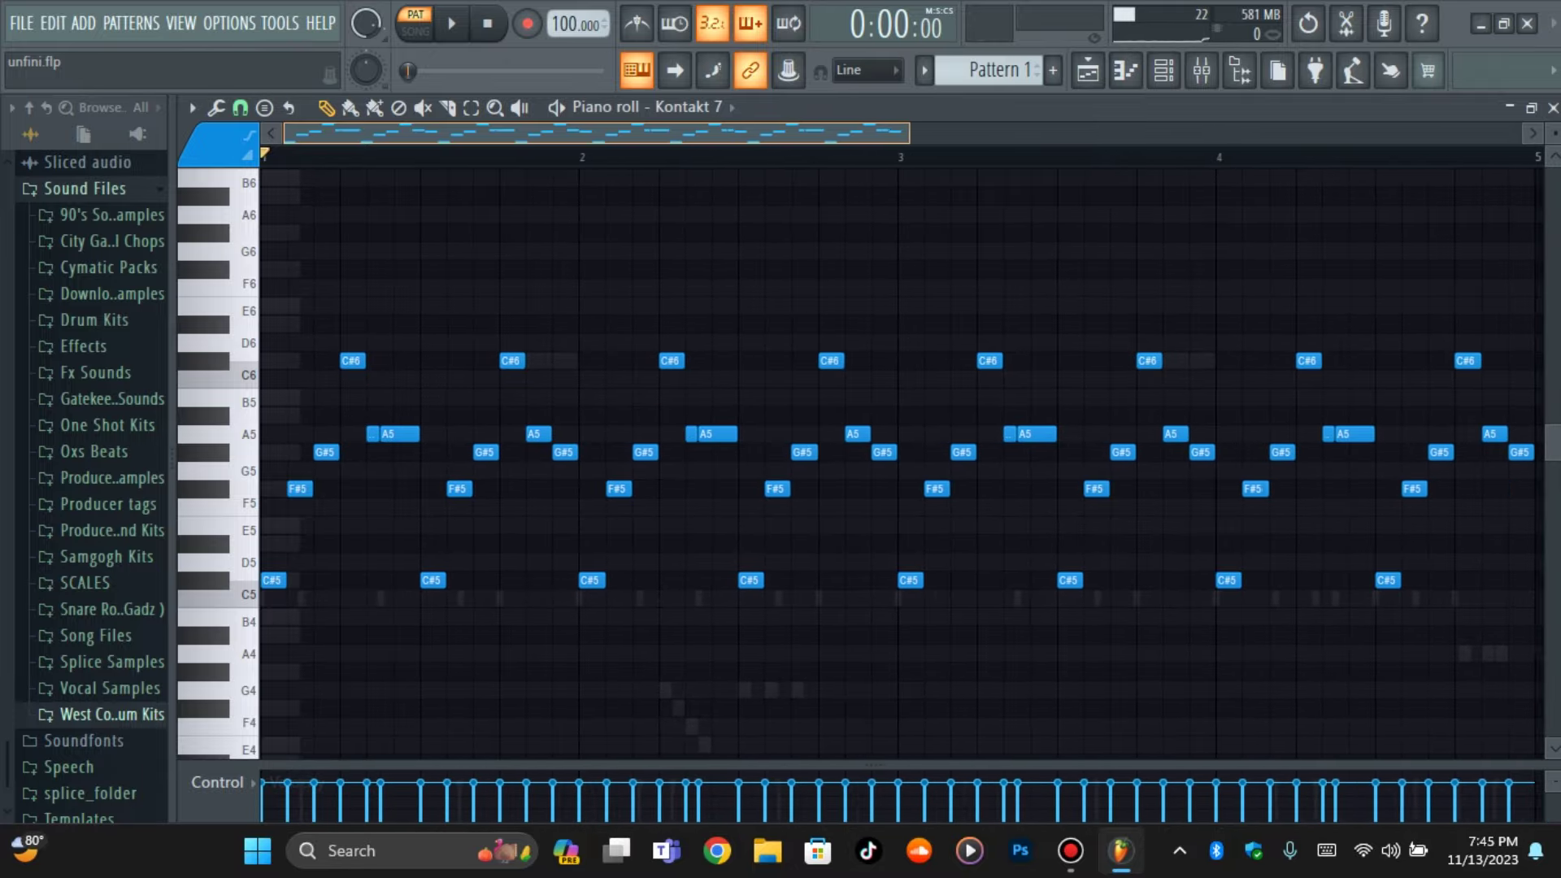
key(space)
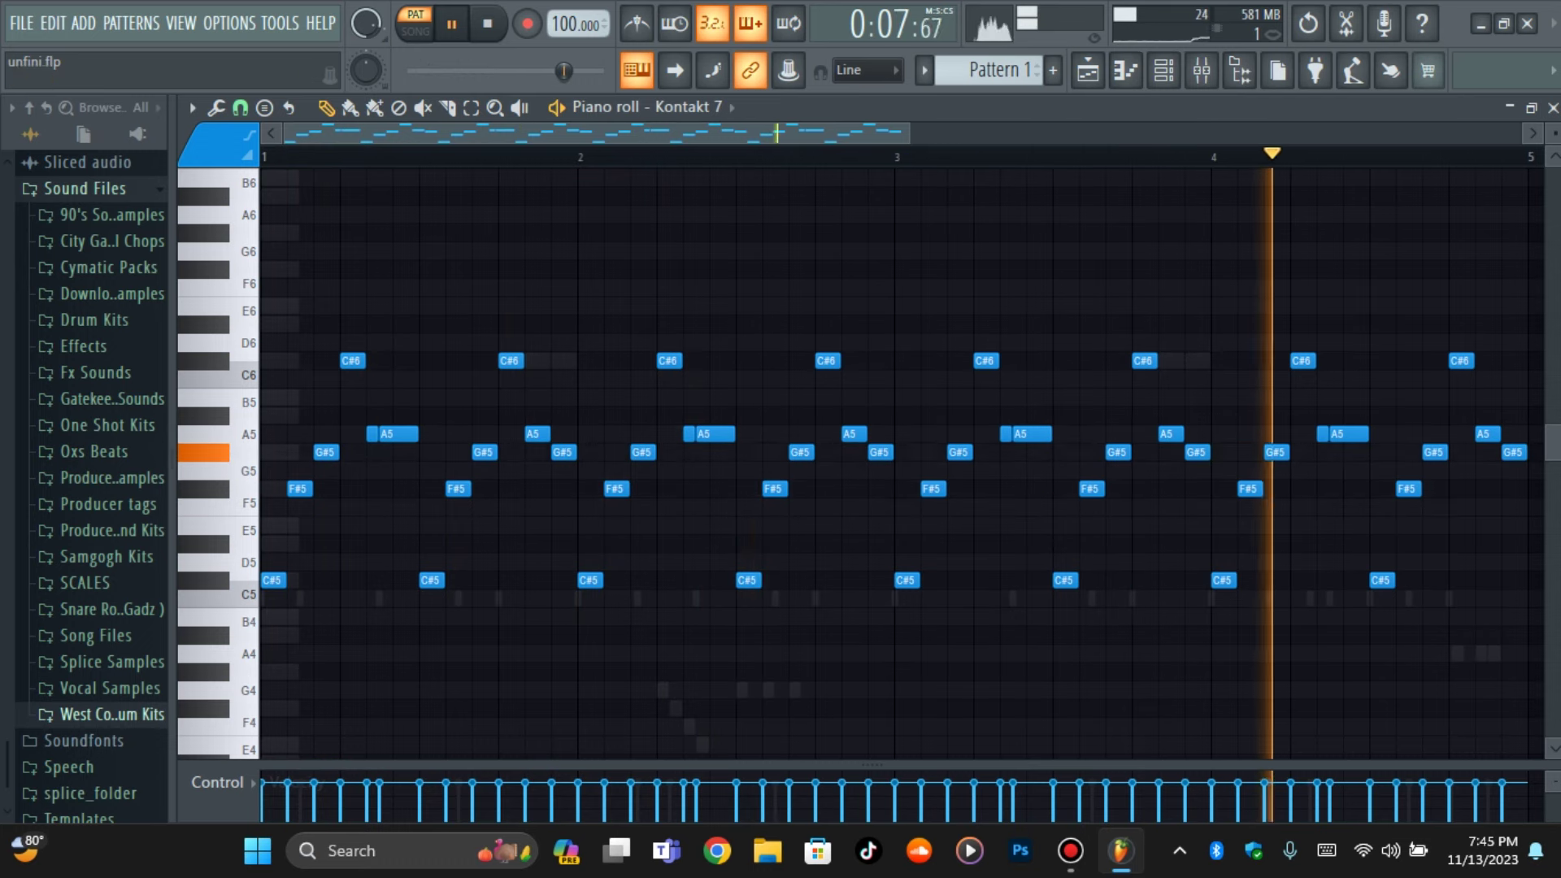
key(space)
Unmute the RIM V4 [Pyrex] channel and open its notes in the piano roll
click(1164, 71)
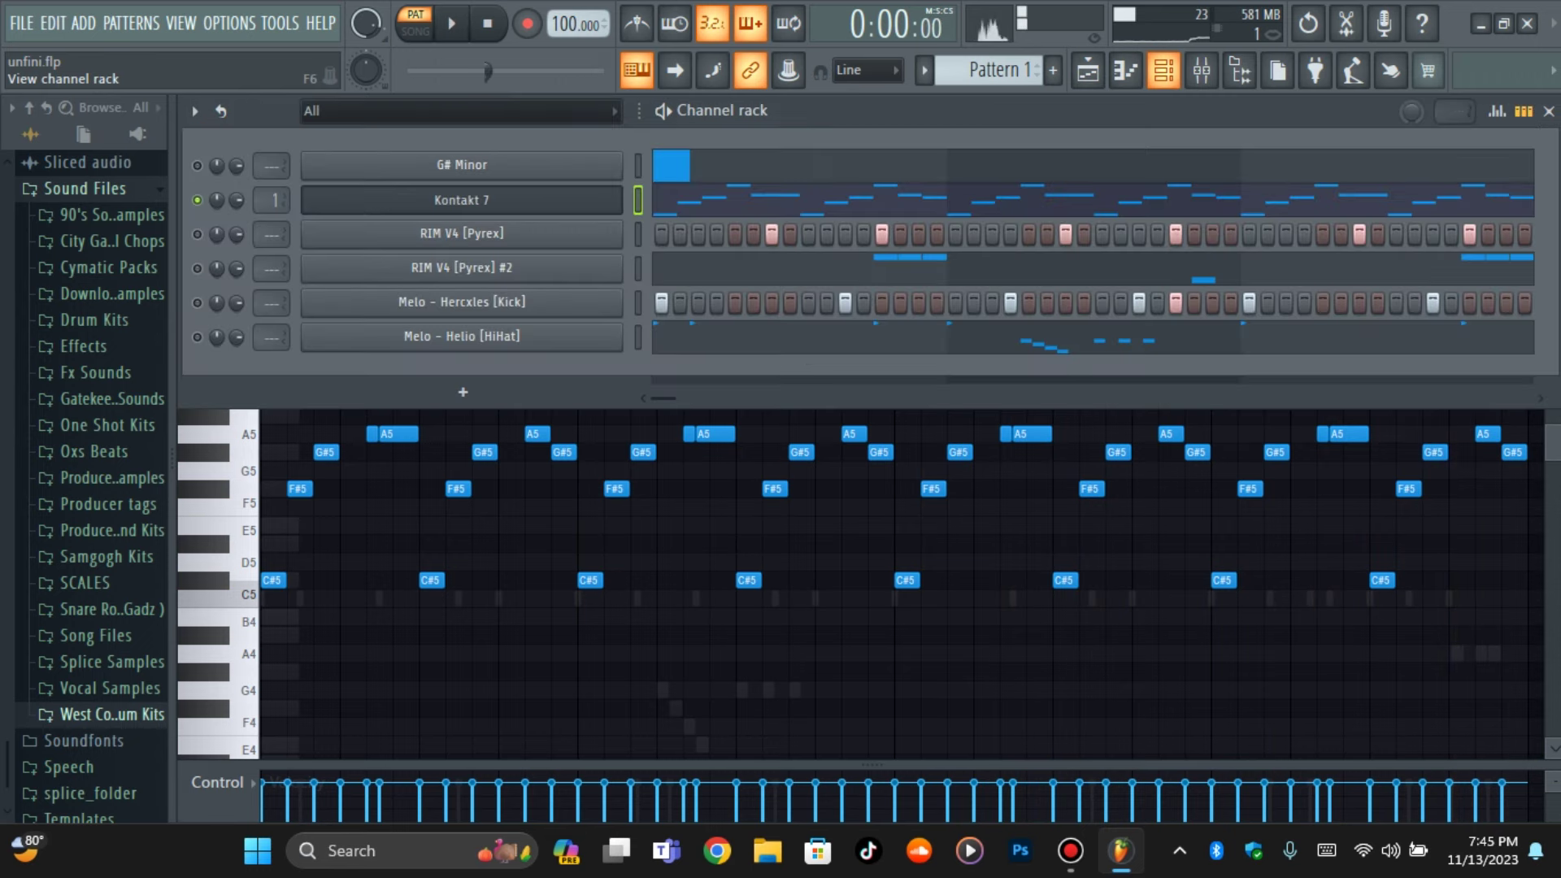
click(197, 234)
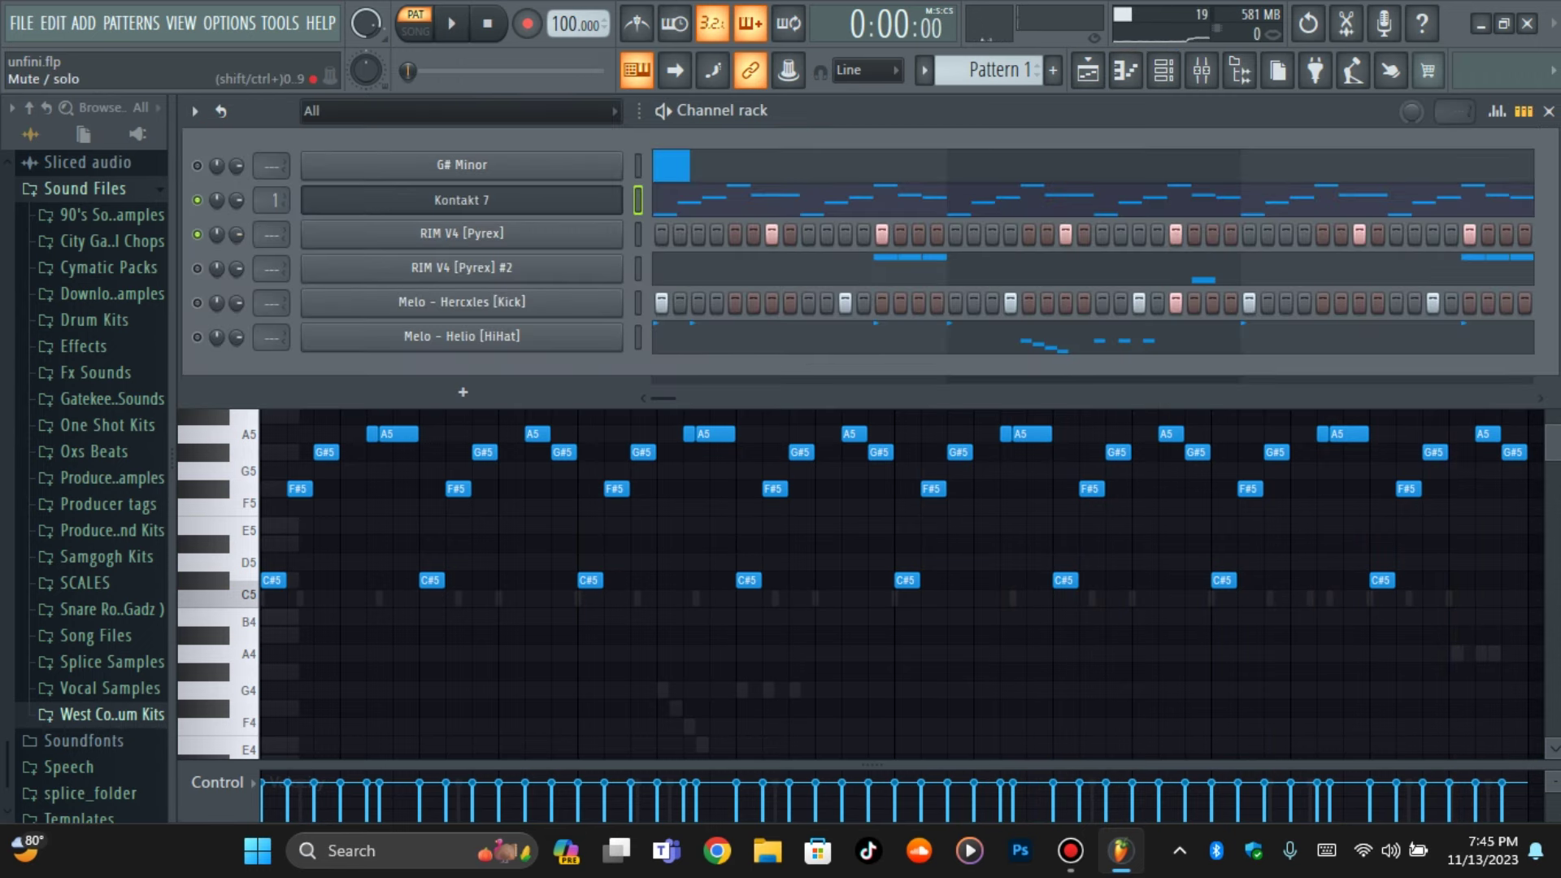
right_click(533, 229)
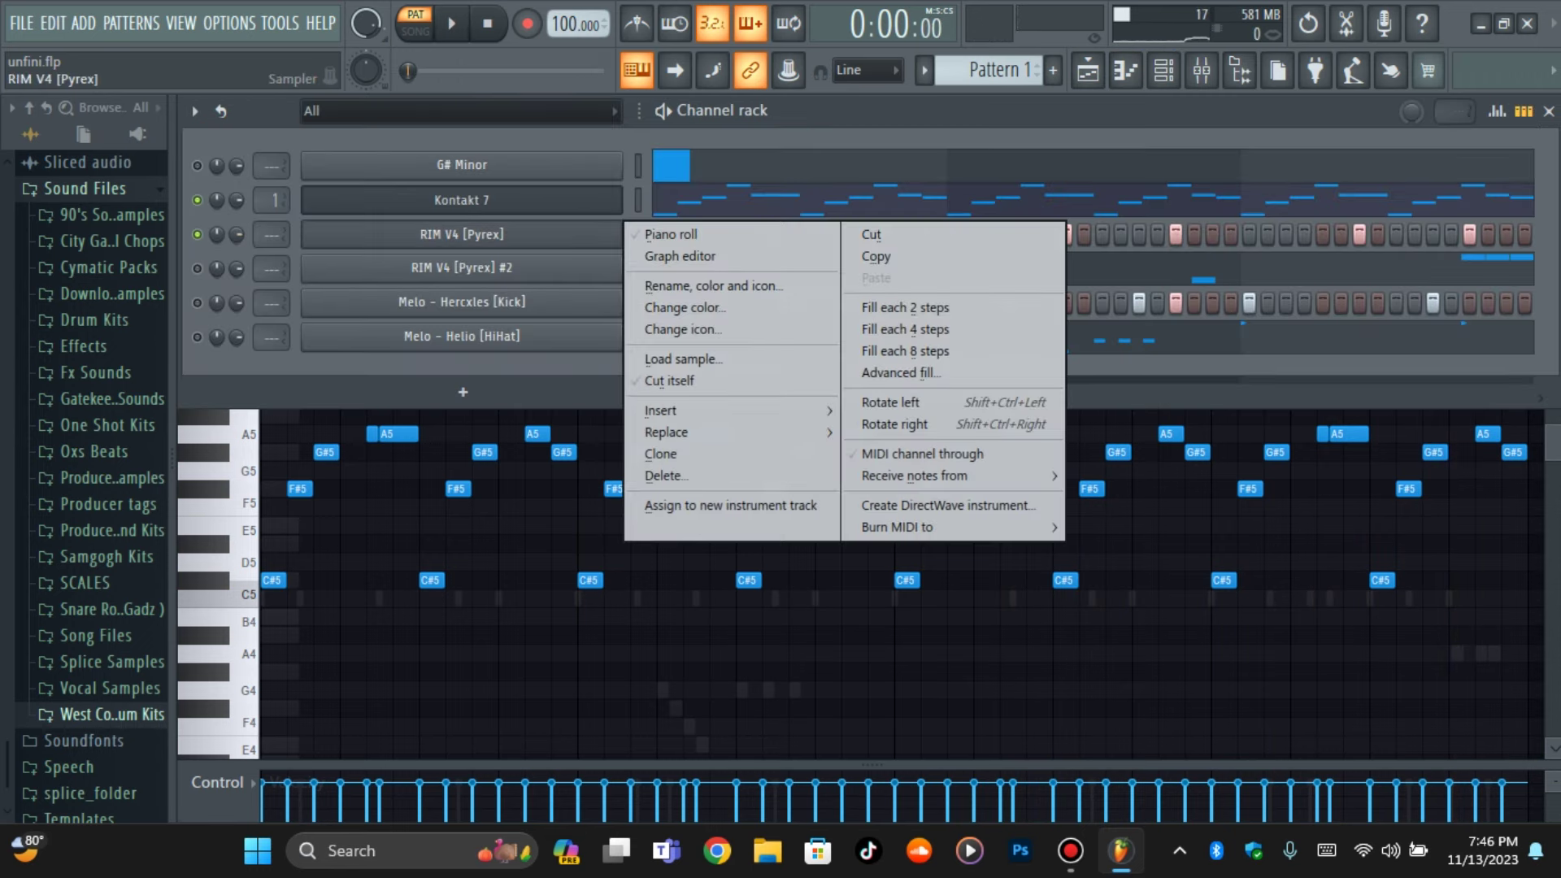
click(565, 235)
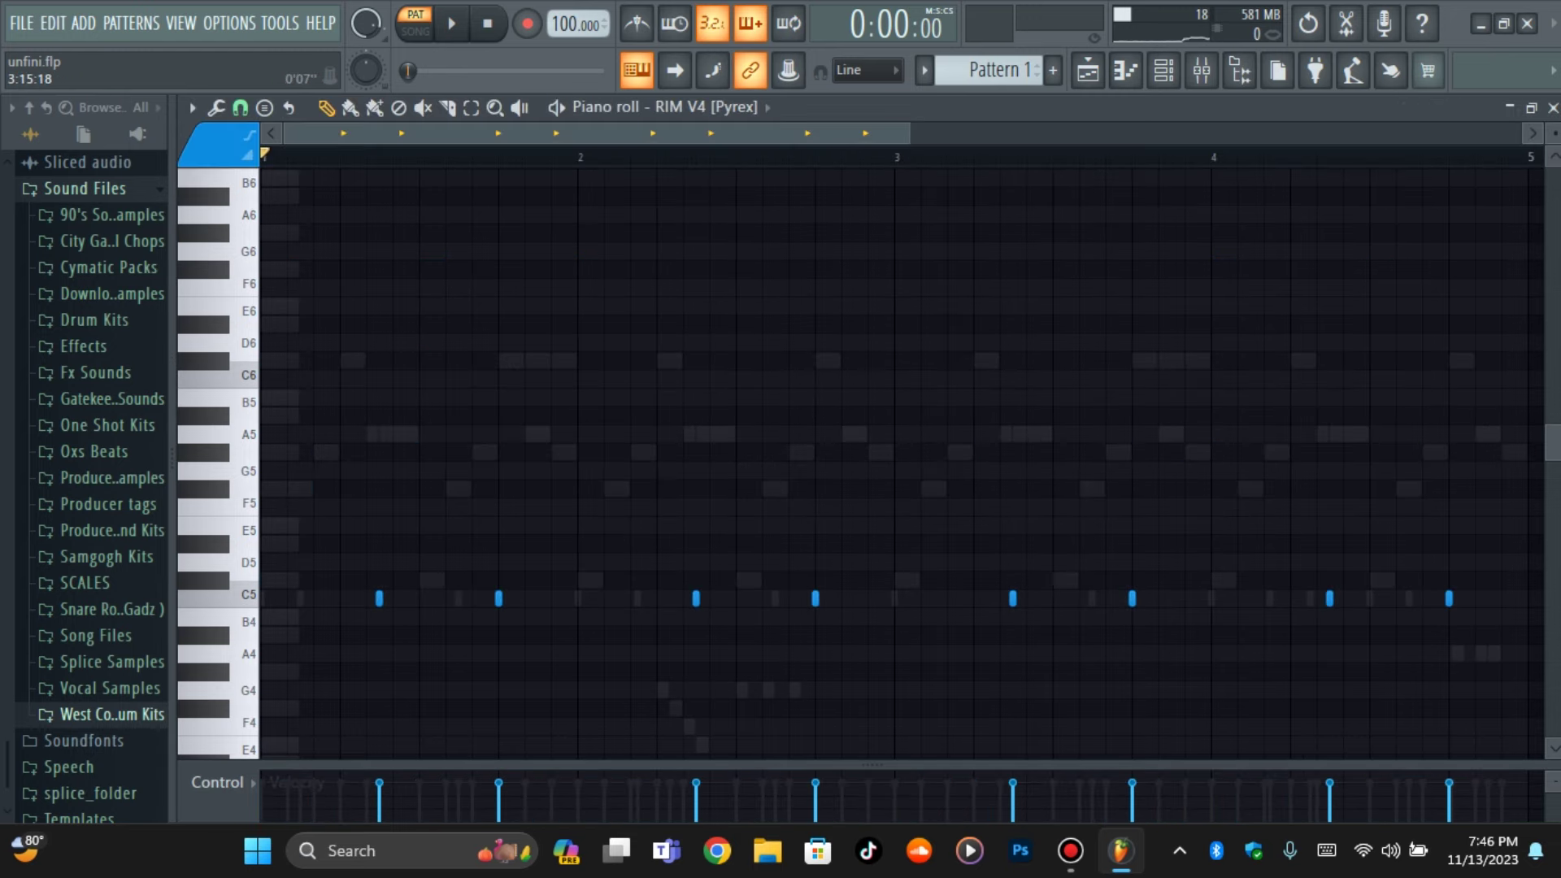
Play the pattern to hear the RIM V4 [Pyrex] hits together with the melody
key(space)
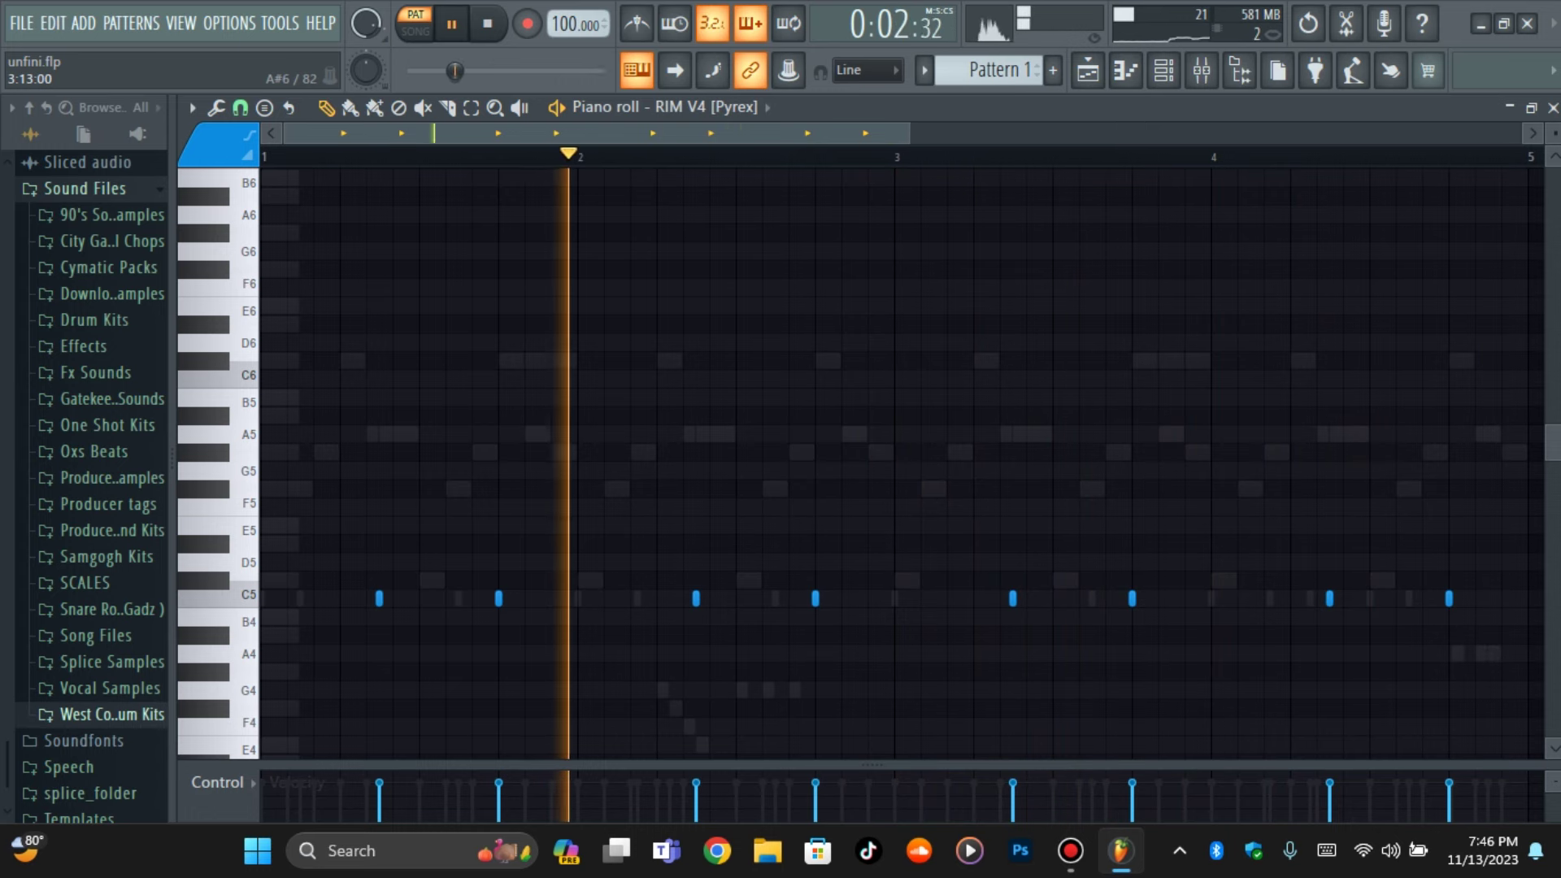
key(space)
click(708, 106)
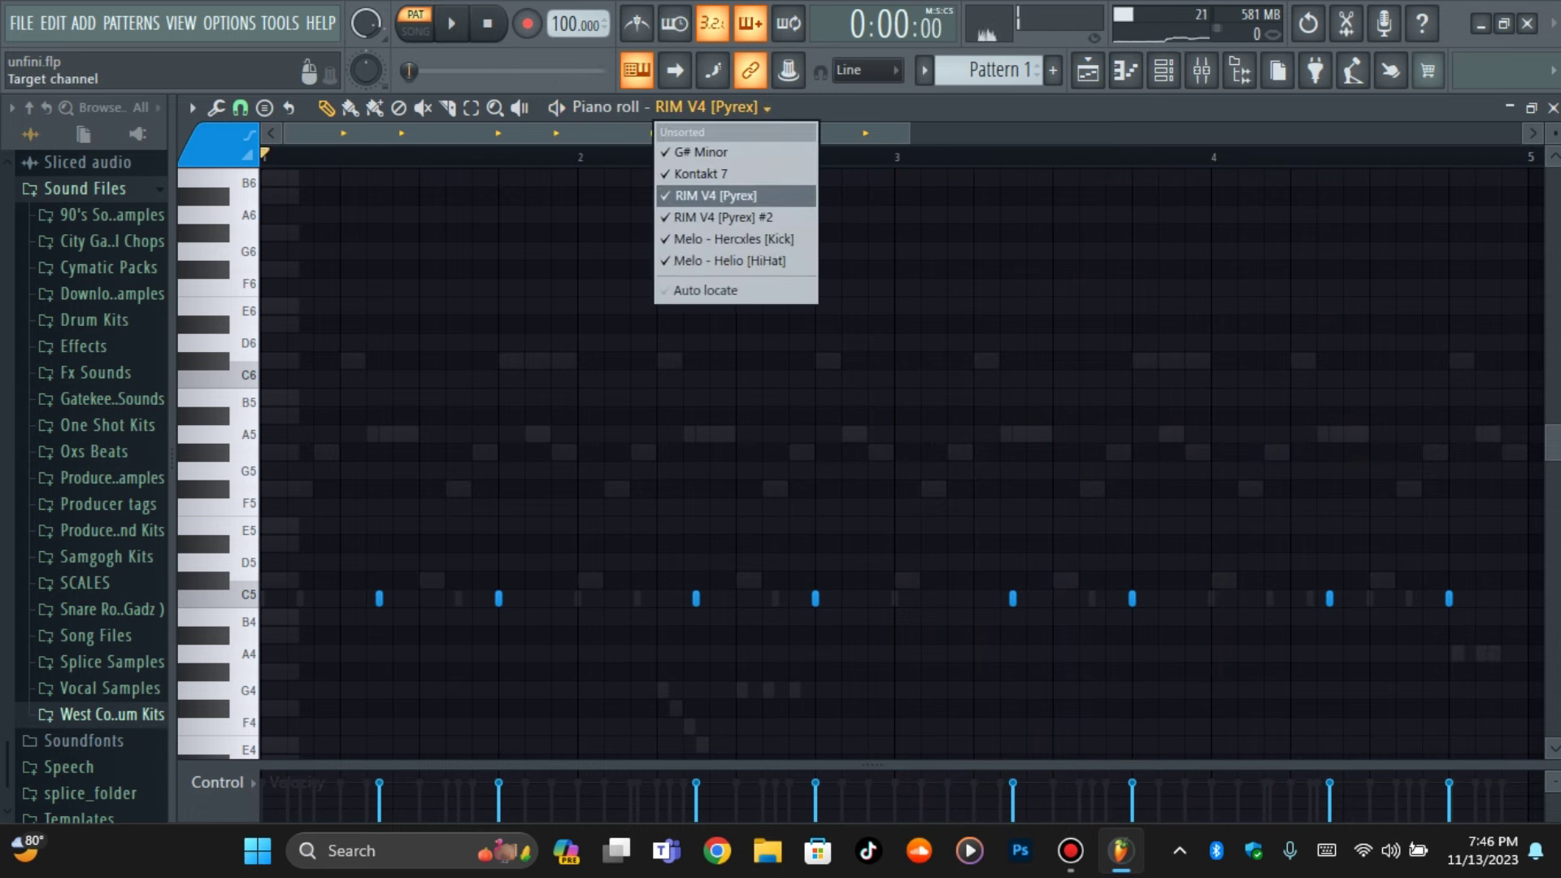
Unmute the RIM V4 [Pyrex] #2 channel and open its notes in the piano roll
click(1163, 69)
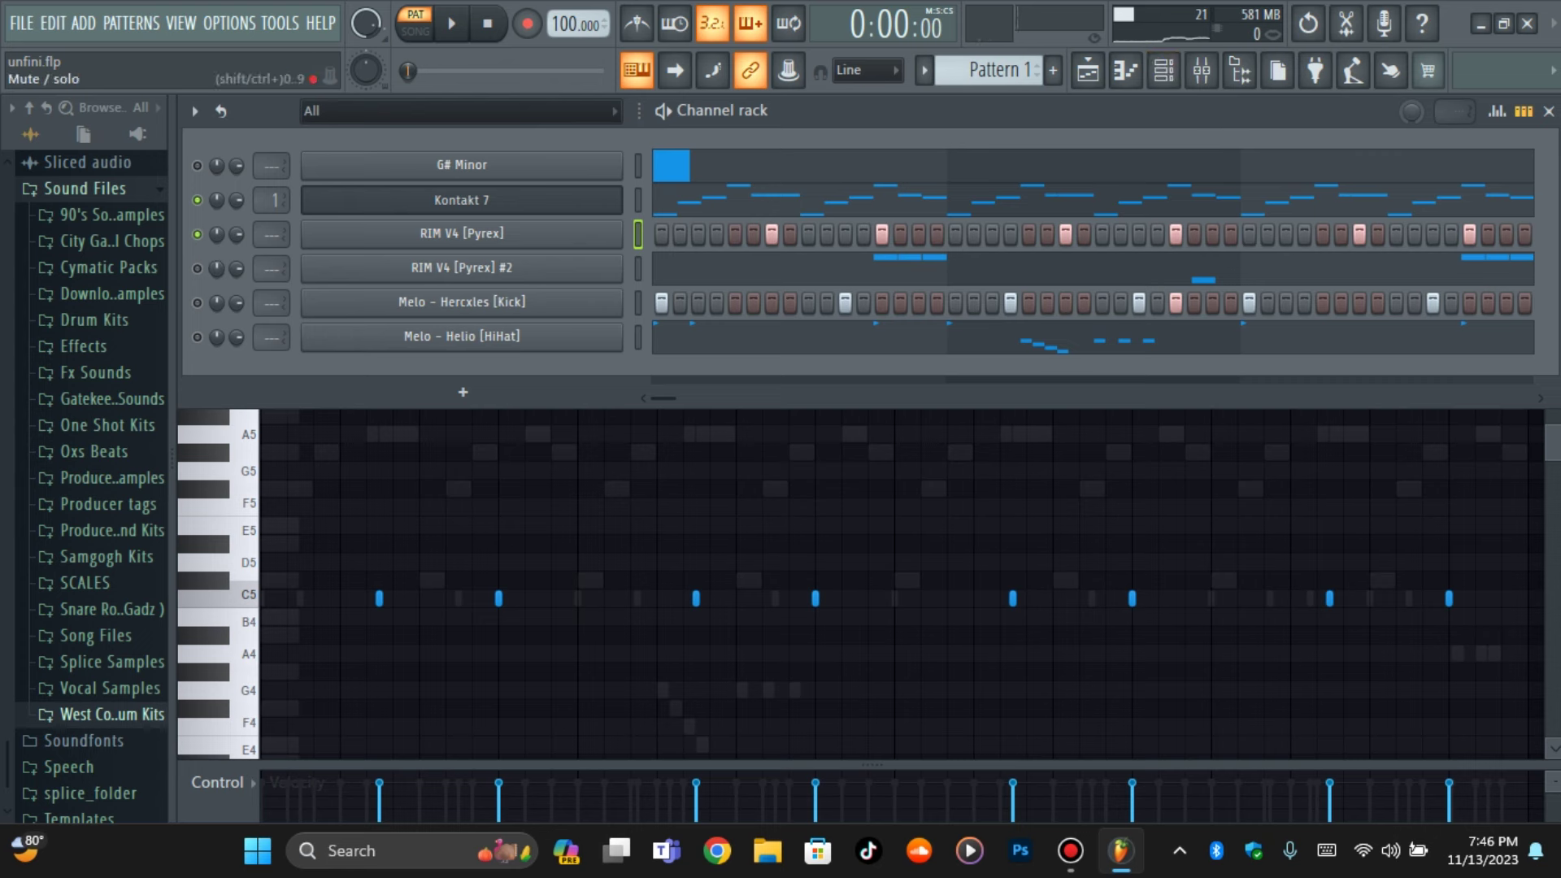
click(196, 267)
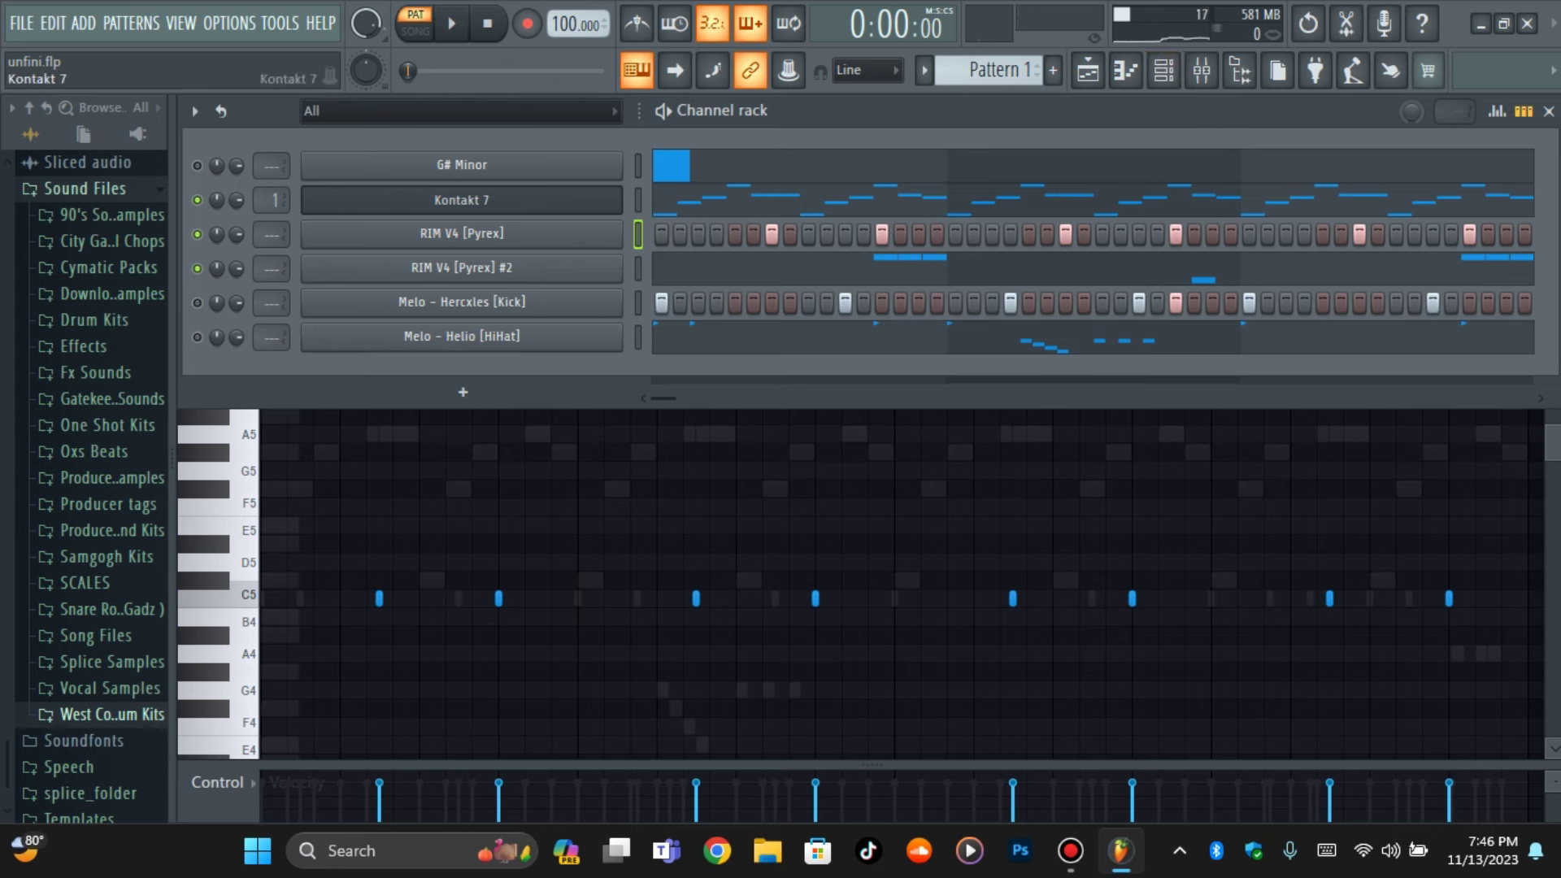
right_click(624, 261)
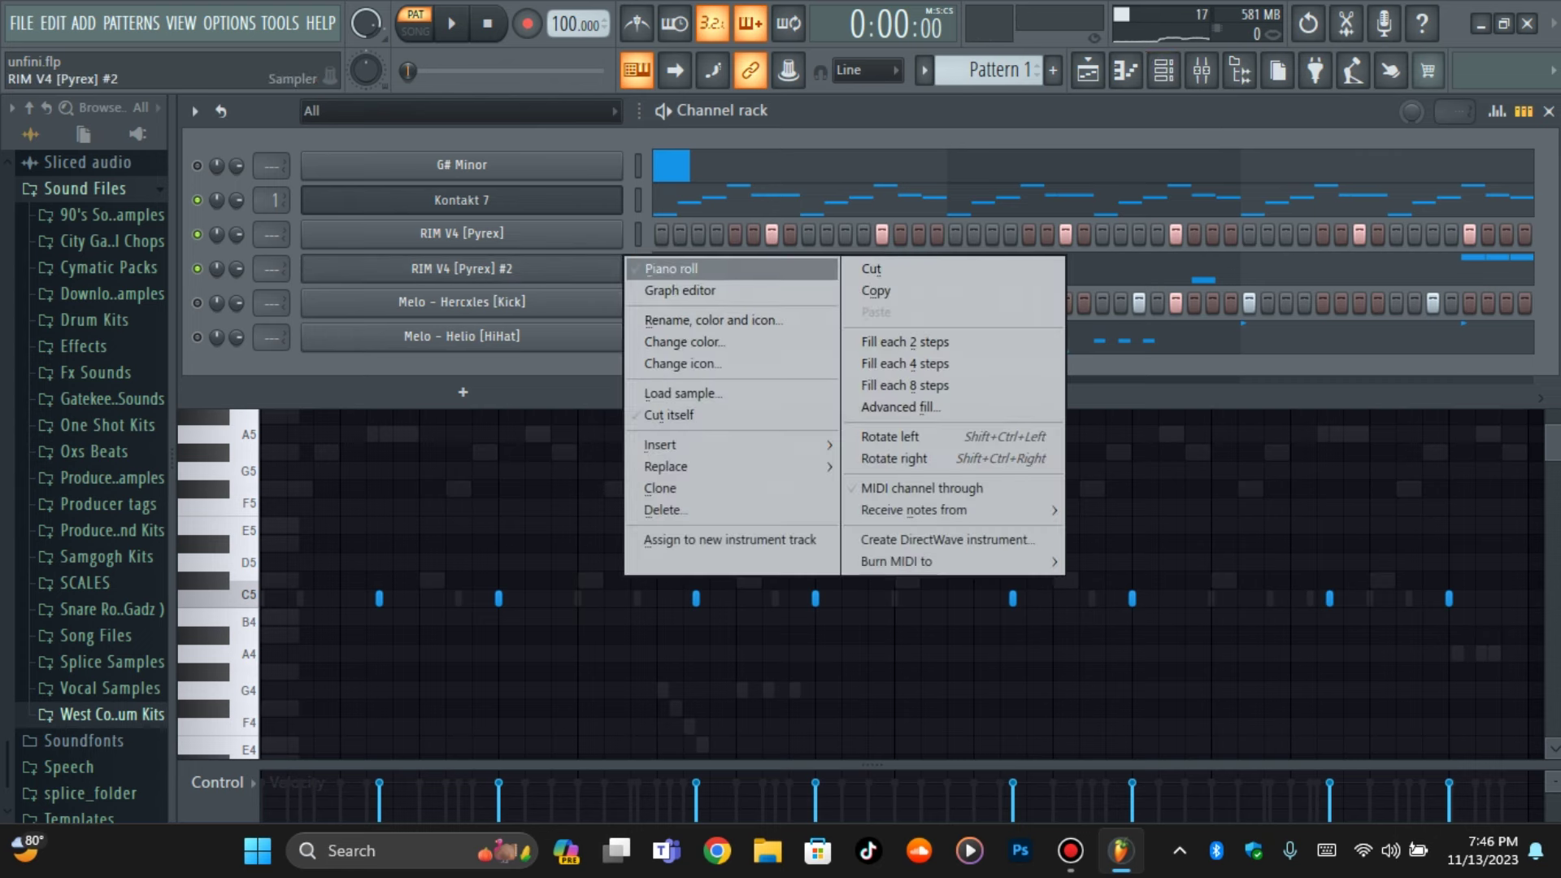
click(667, 269)
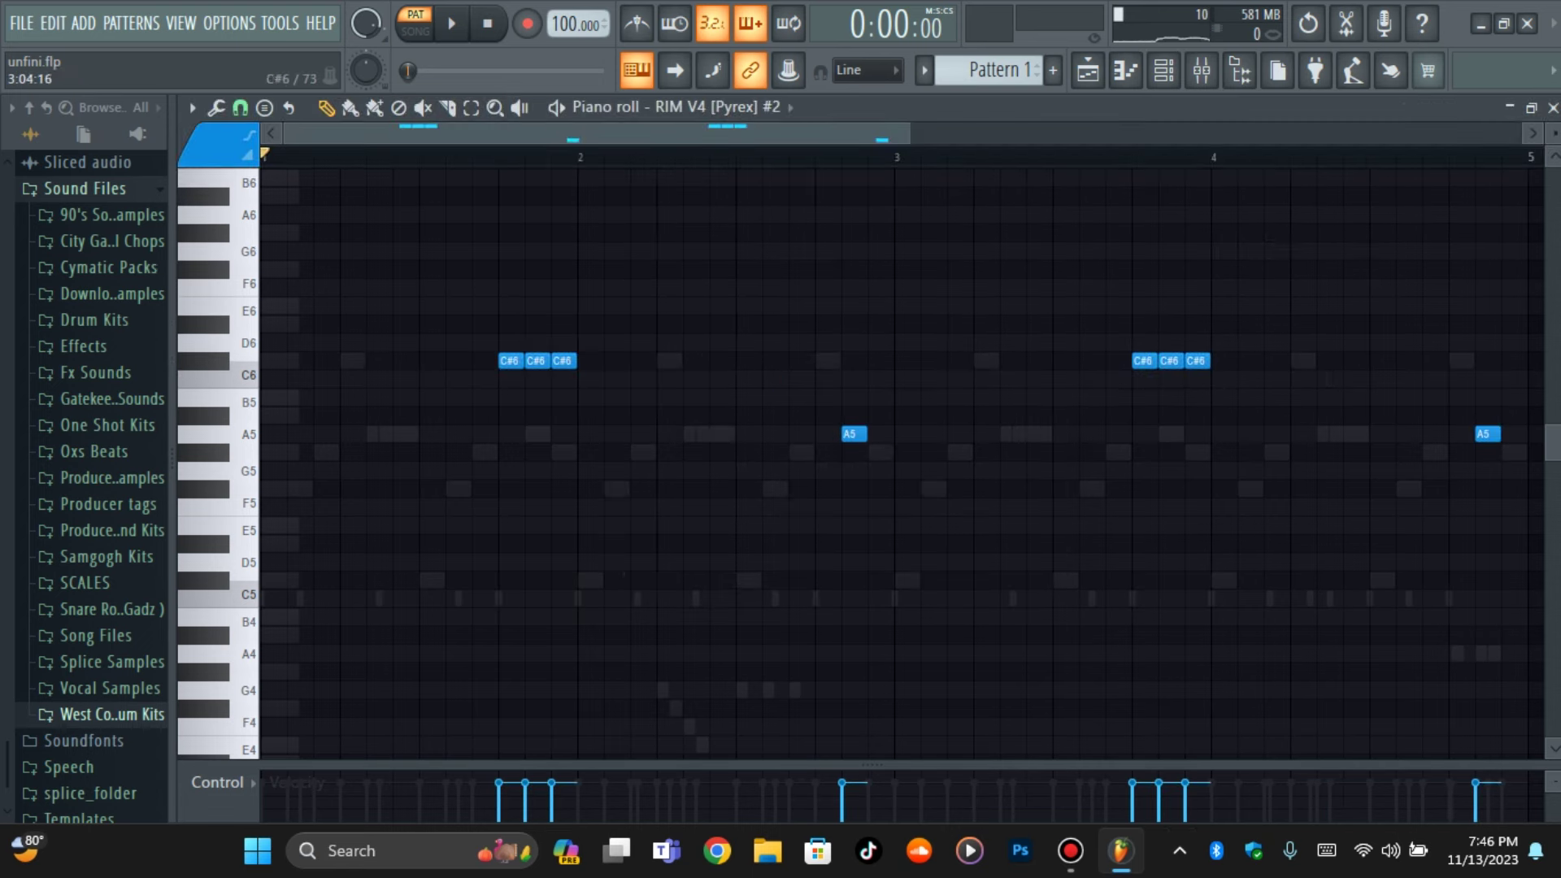
Play the pattern to hear the RIM V4 [Pyrex] #2 notes with the melody and first rim
scroll(976, 236, up, 3)
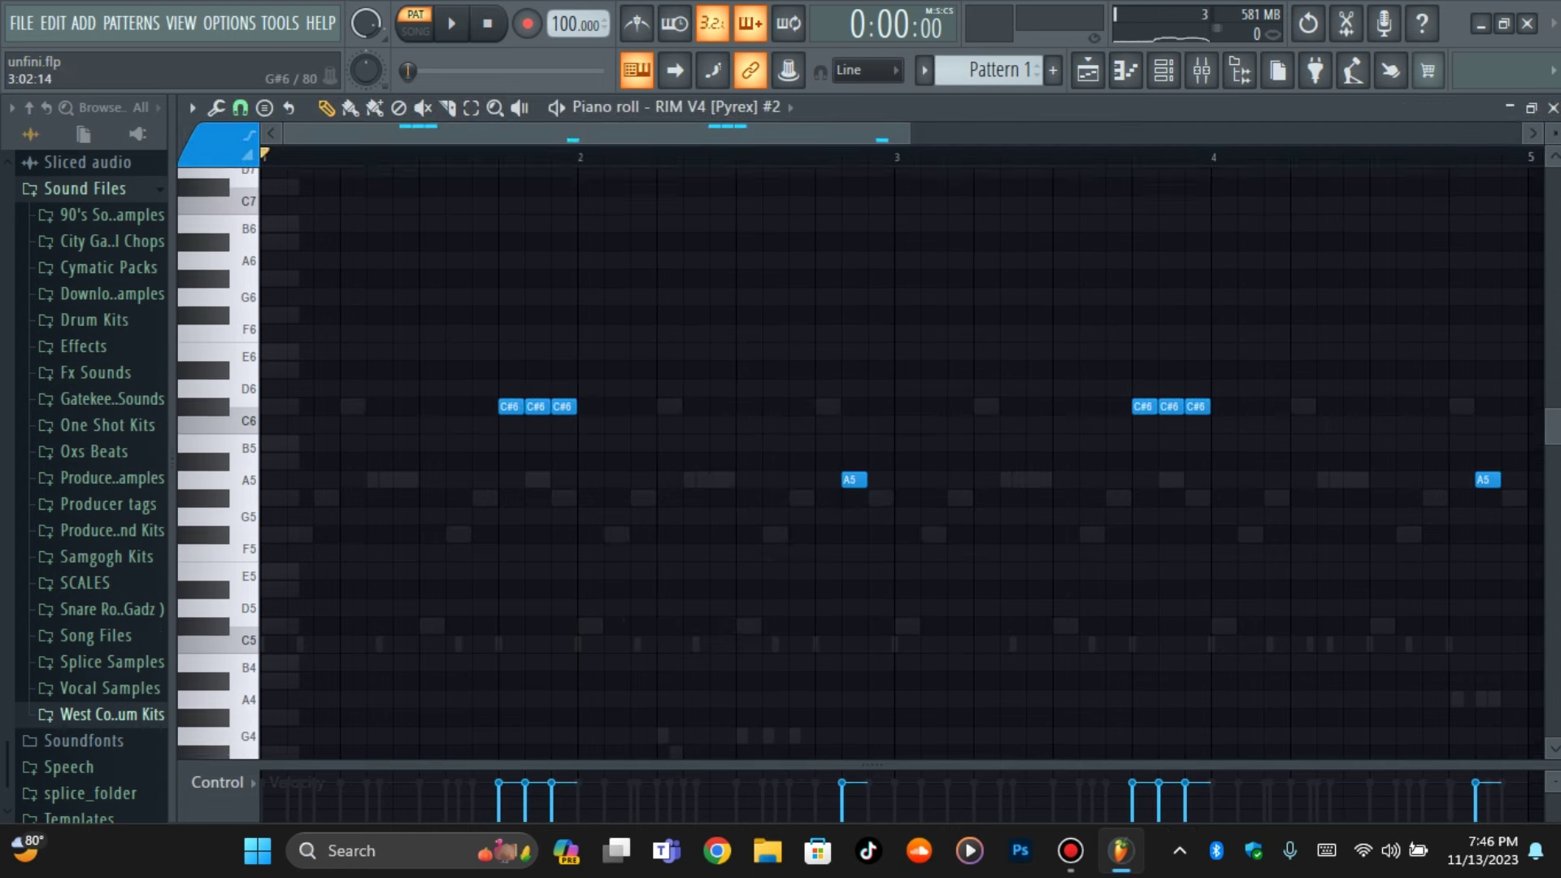
key(space)
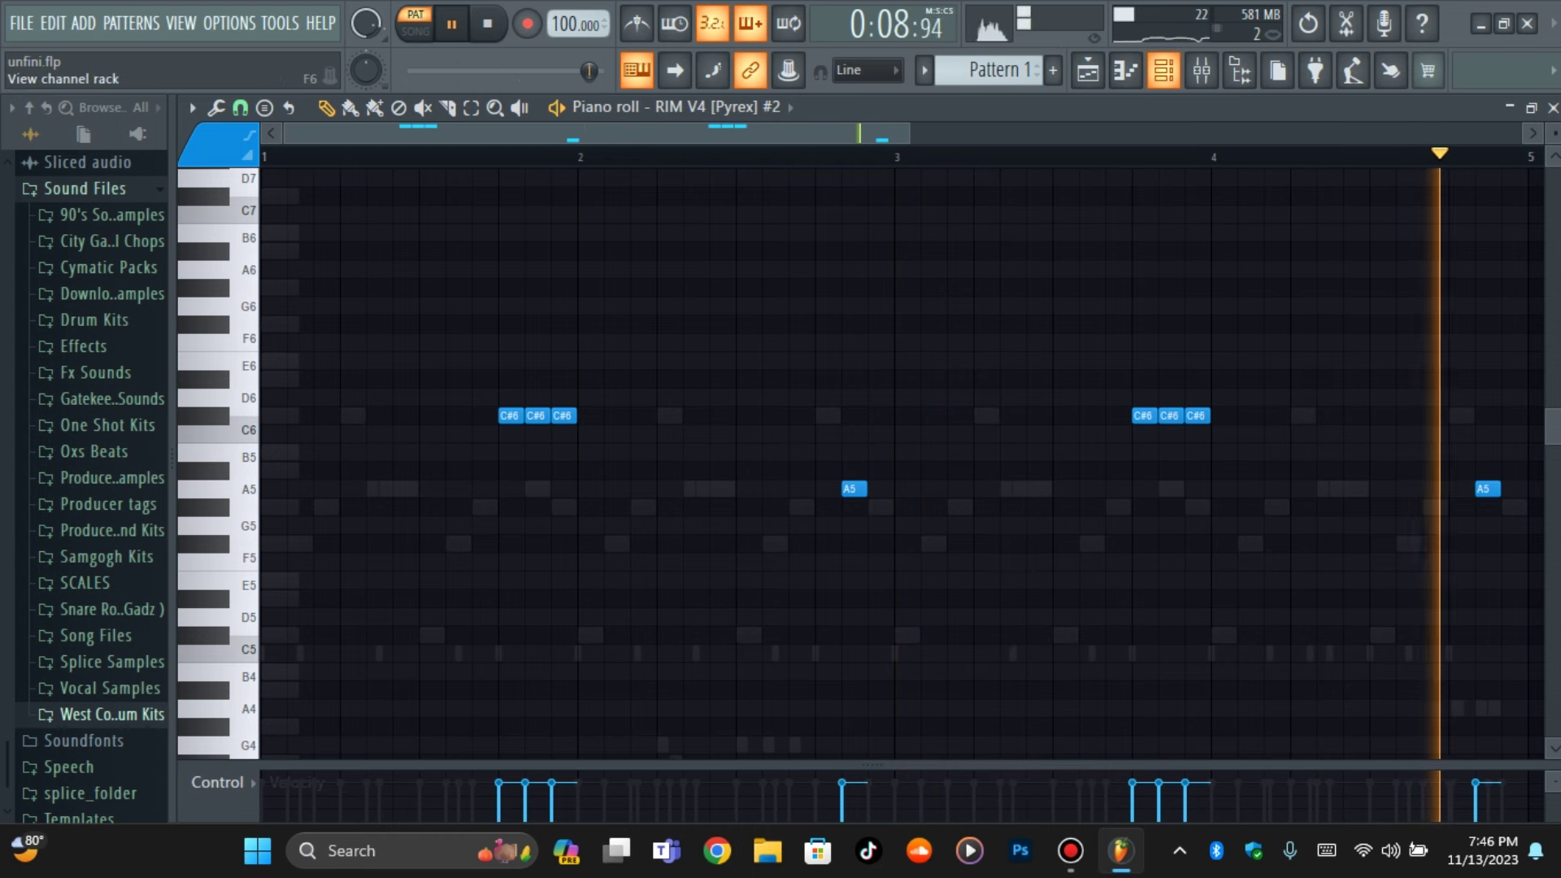
key(space)
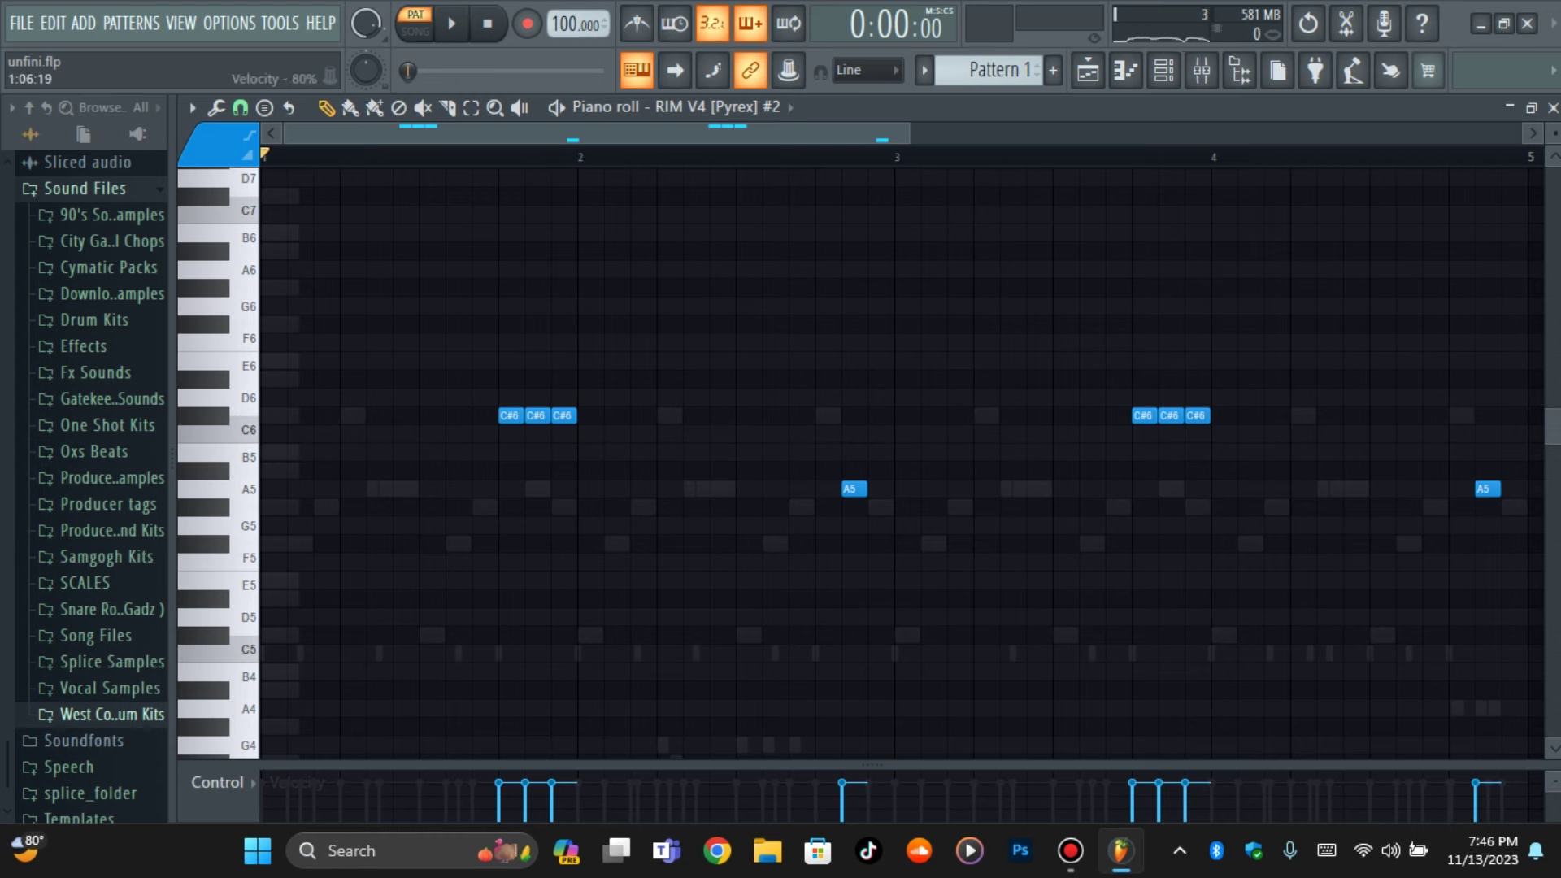
Switch the notes' control lane to note pan, pan the first C#6 note left, and play the pattern
click(276, 782)
click(244, 680)
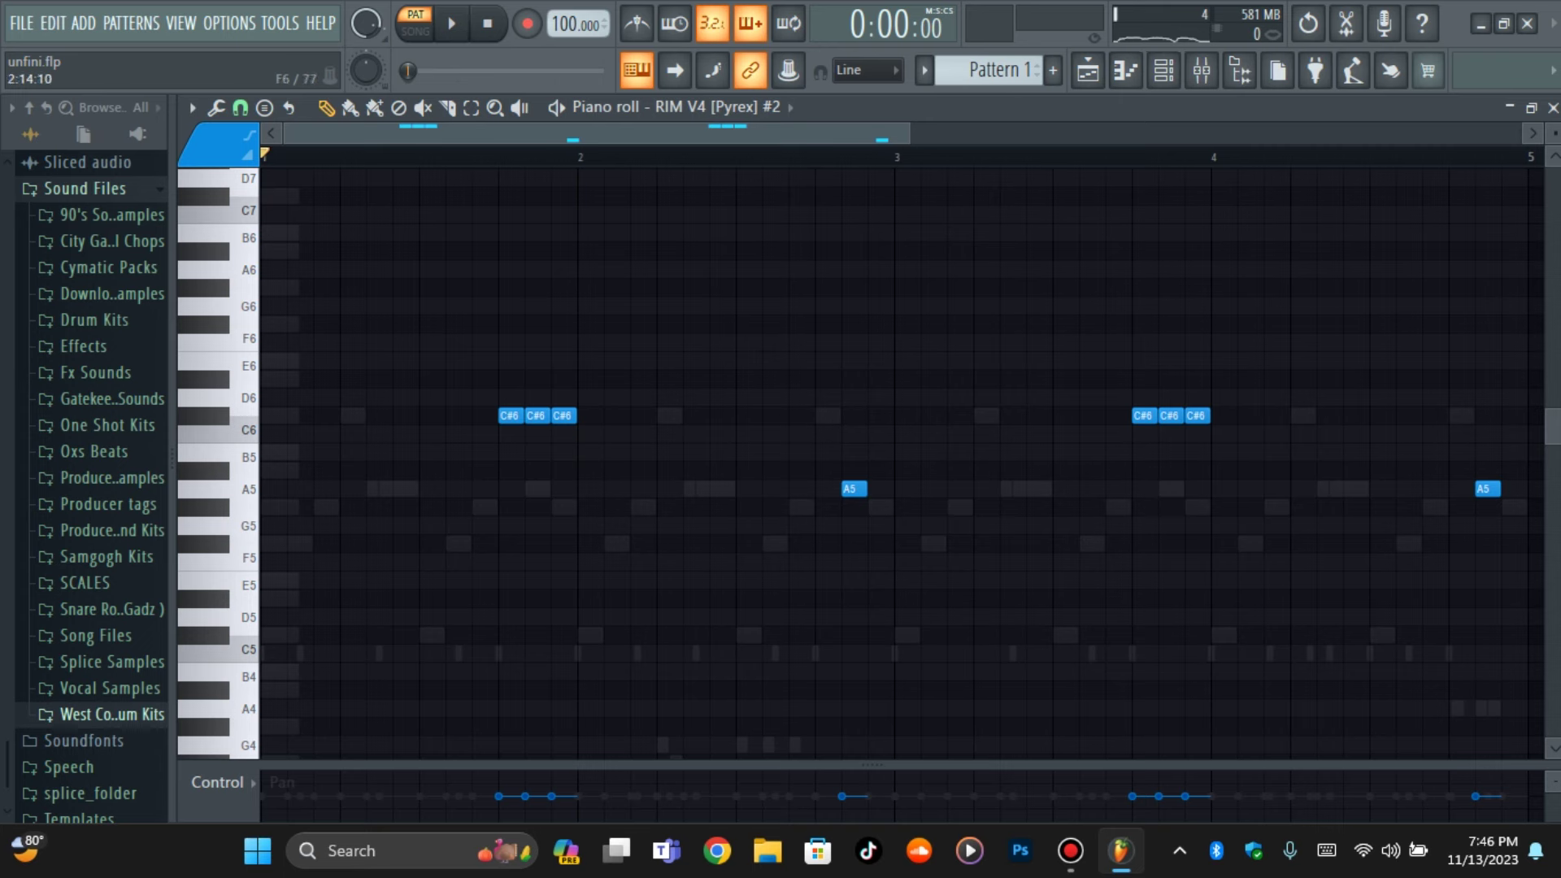
drag(456, 390, 499, 454)
key(space)
Try different pan positions on the third C#6 note of the first group while auditioning the pattern
click(562, 416)
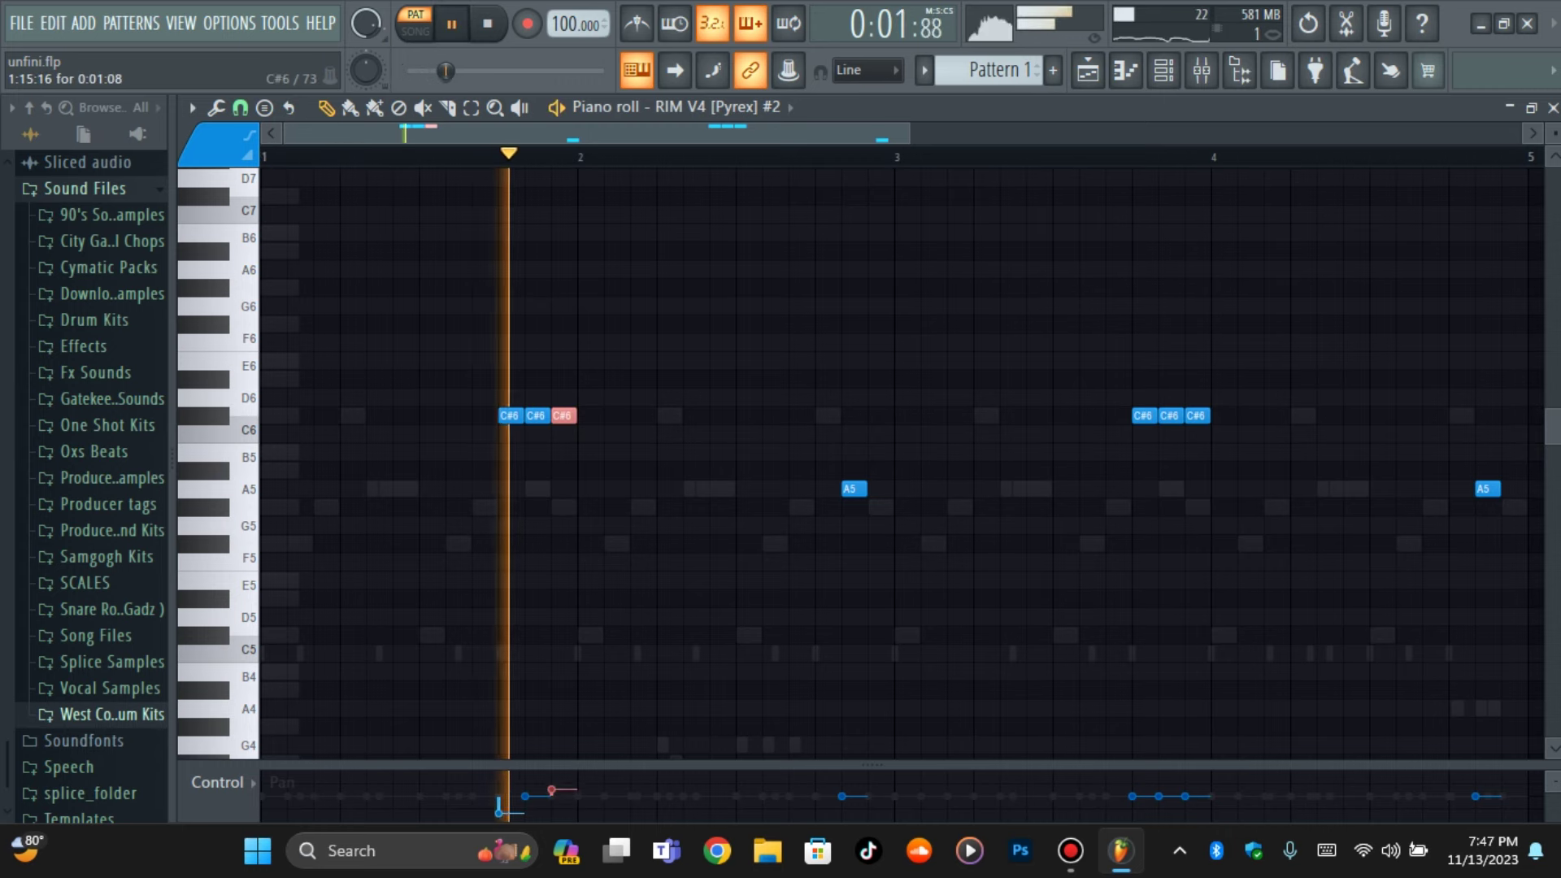
key(space)
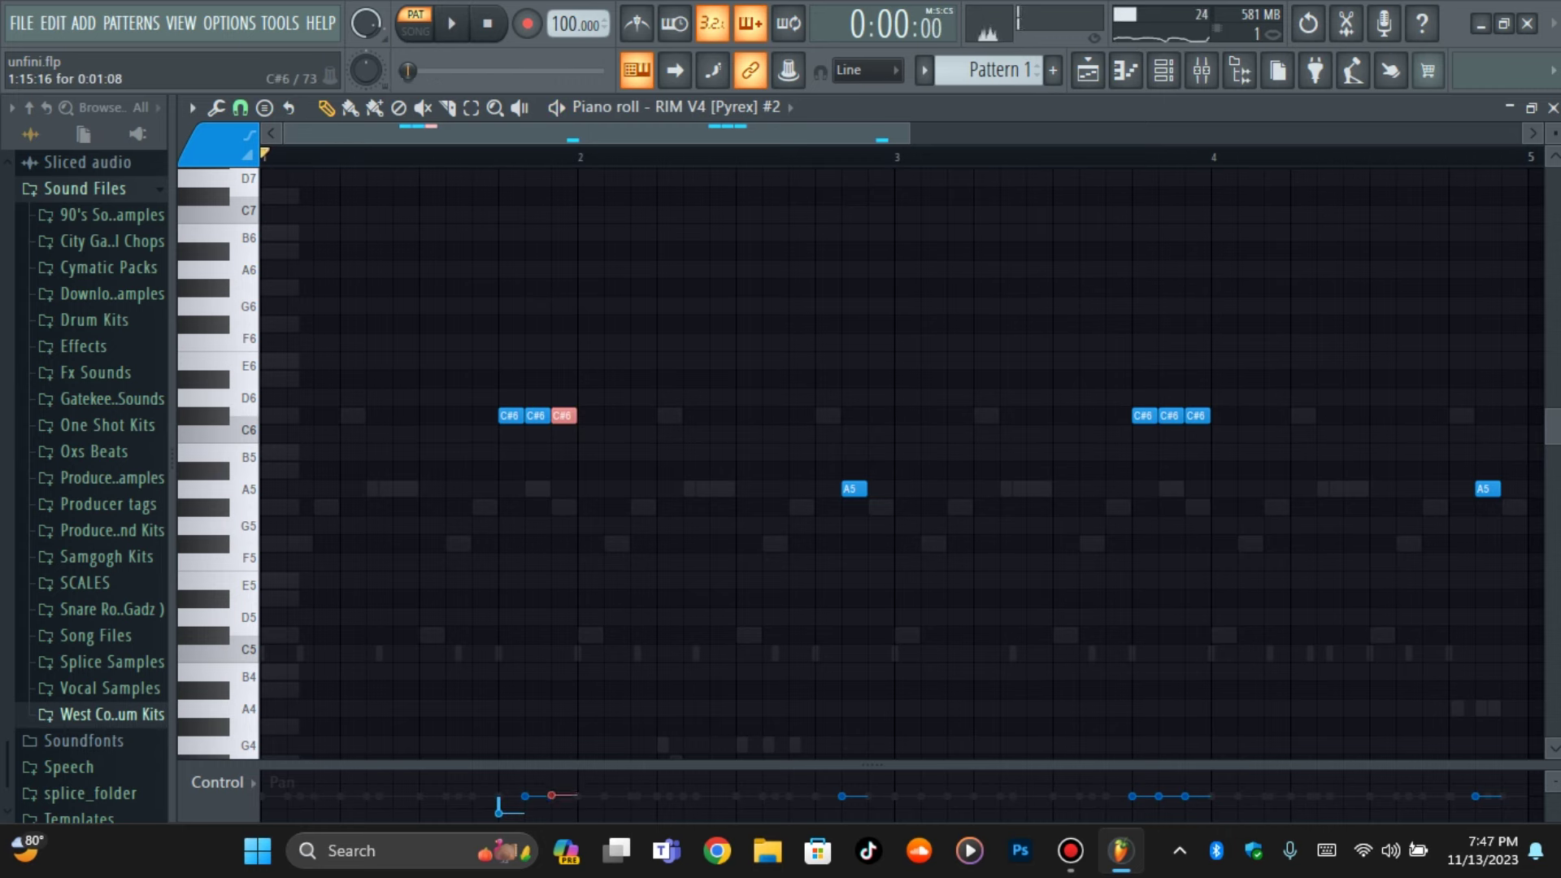
key(space)
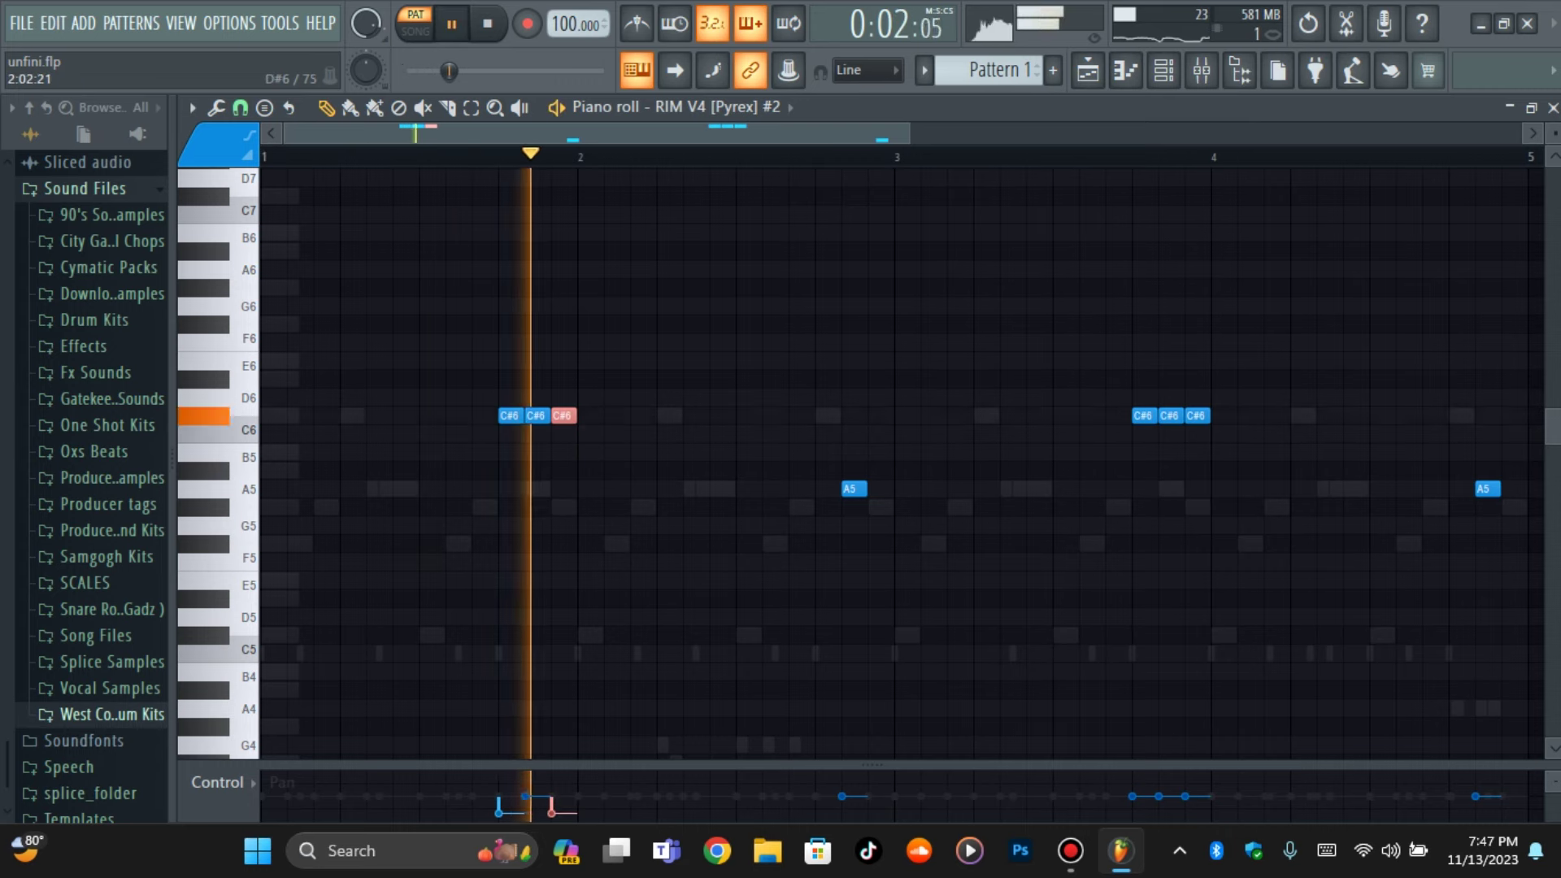
key(space)
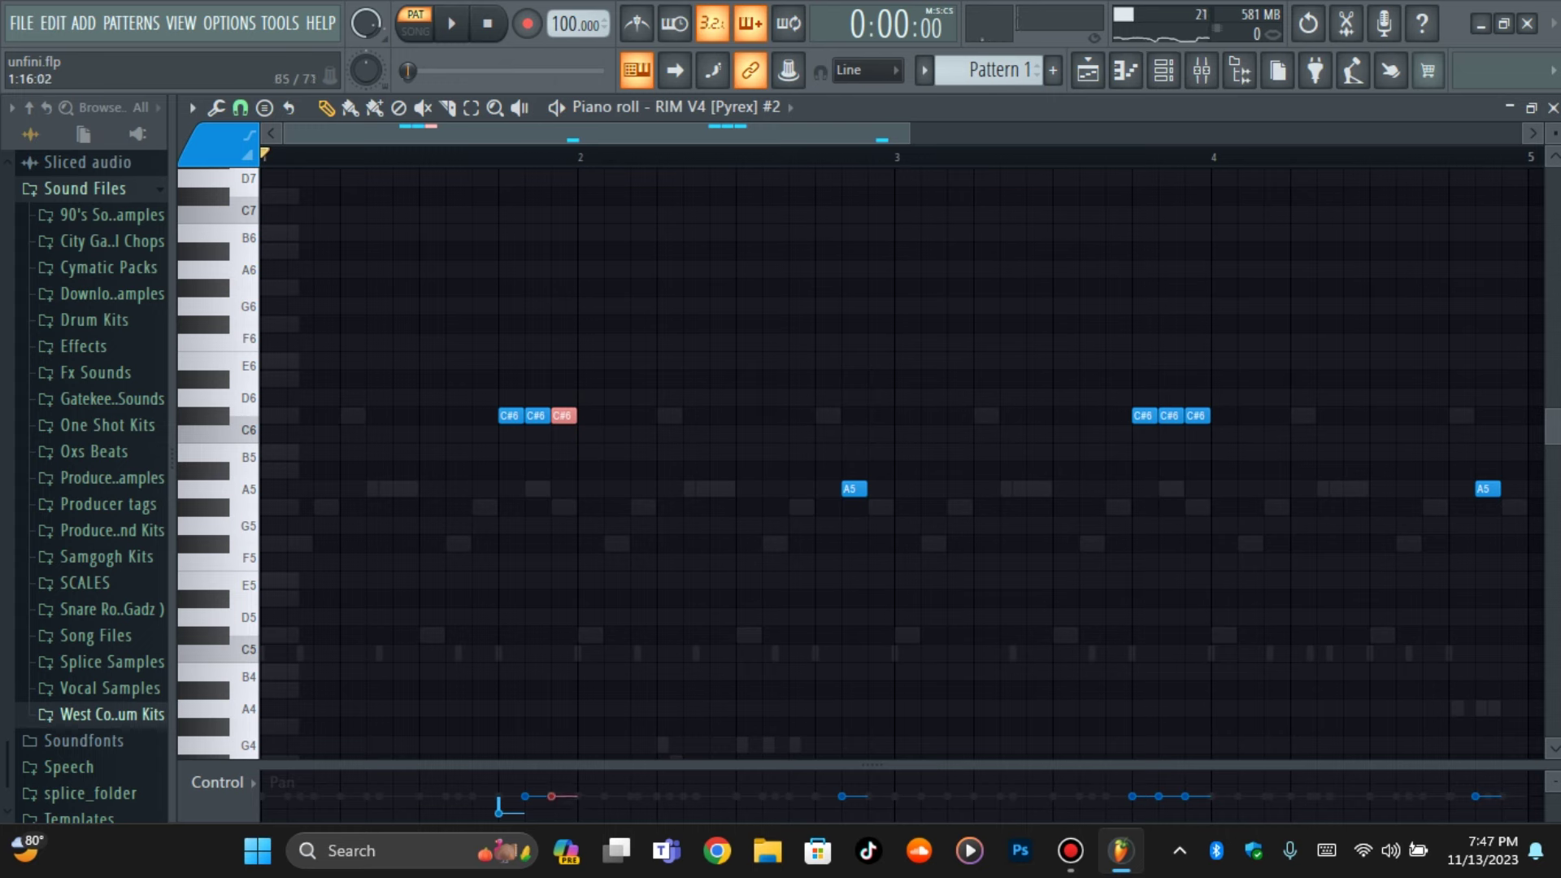
Pan the first group's second C#6 note right, and pan the second group's first note left and second note right
drag(540, 434, 543, 435)
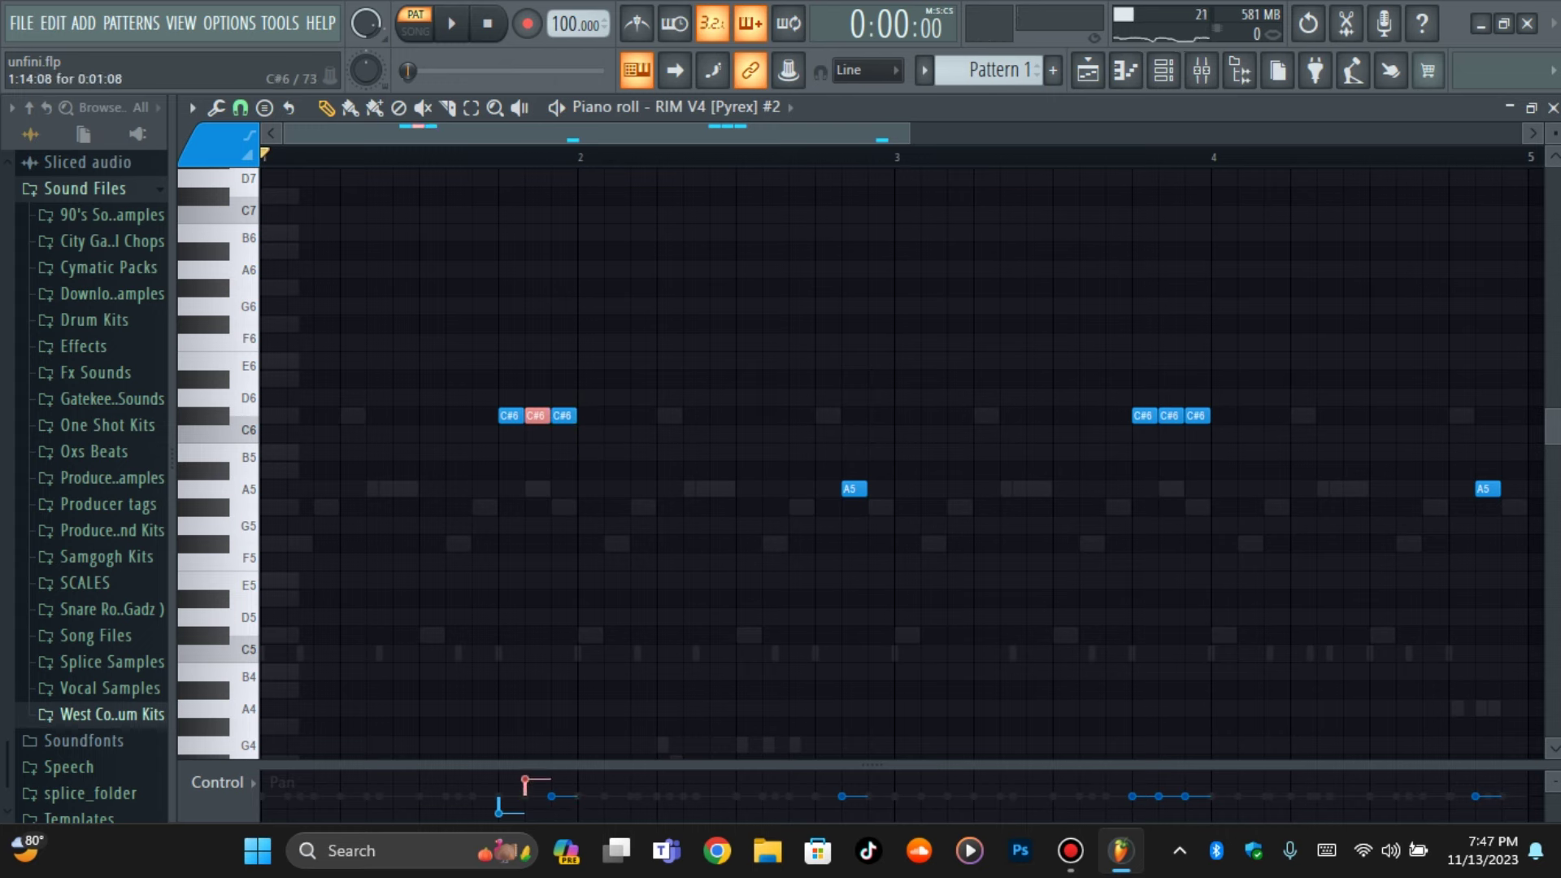
key(space)
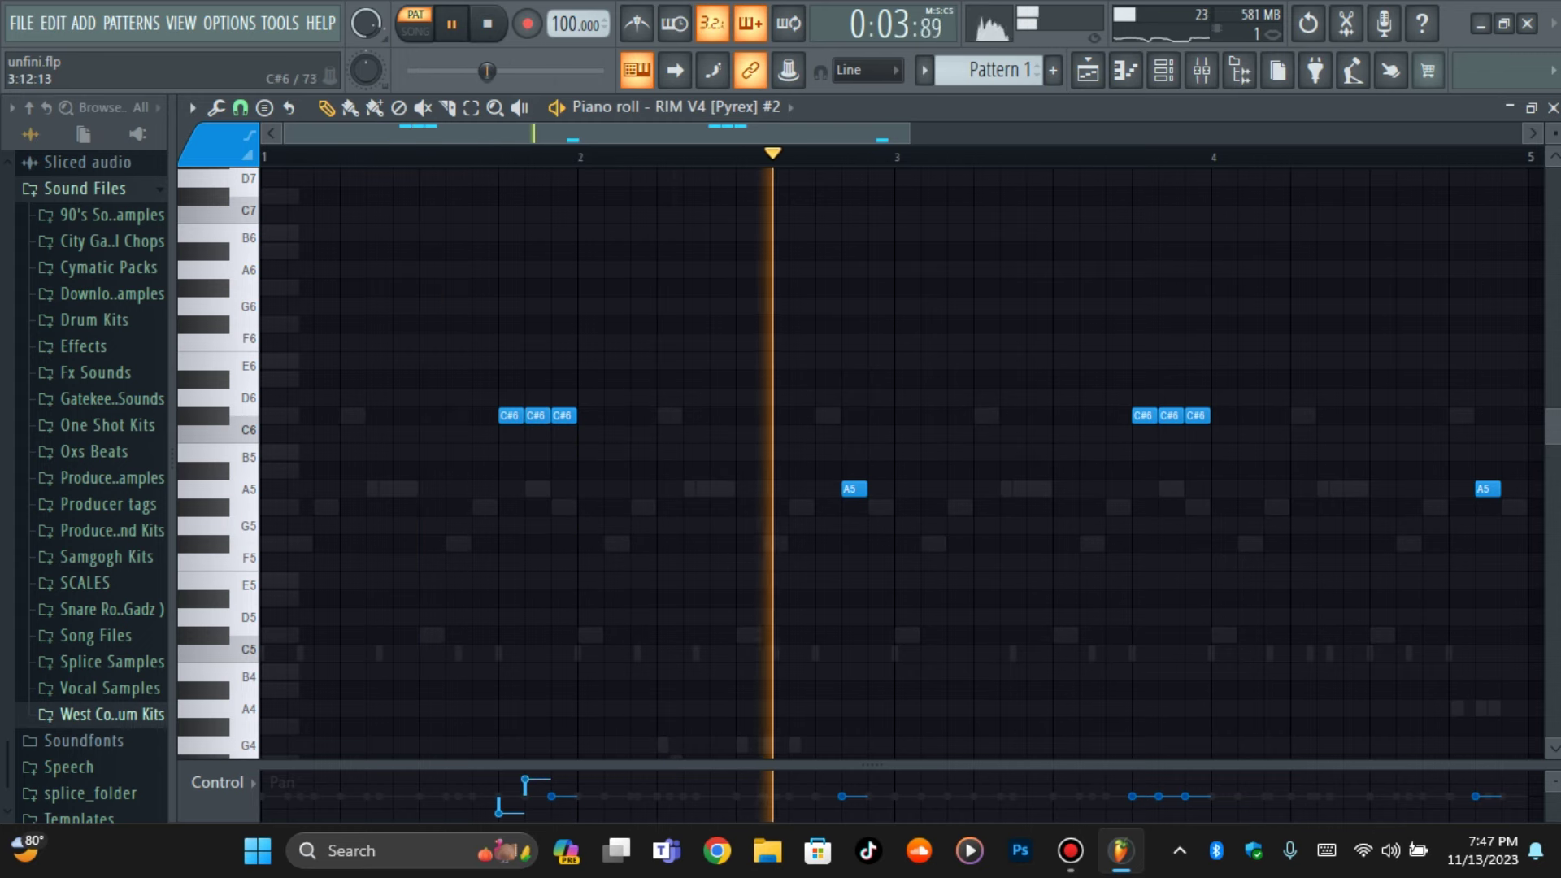
drag(1134, 395, 1152, 435)
scroll(1152, 435, down, 3)
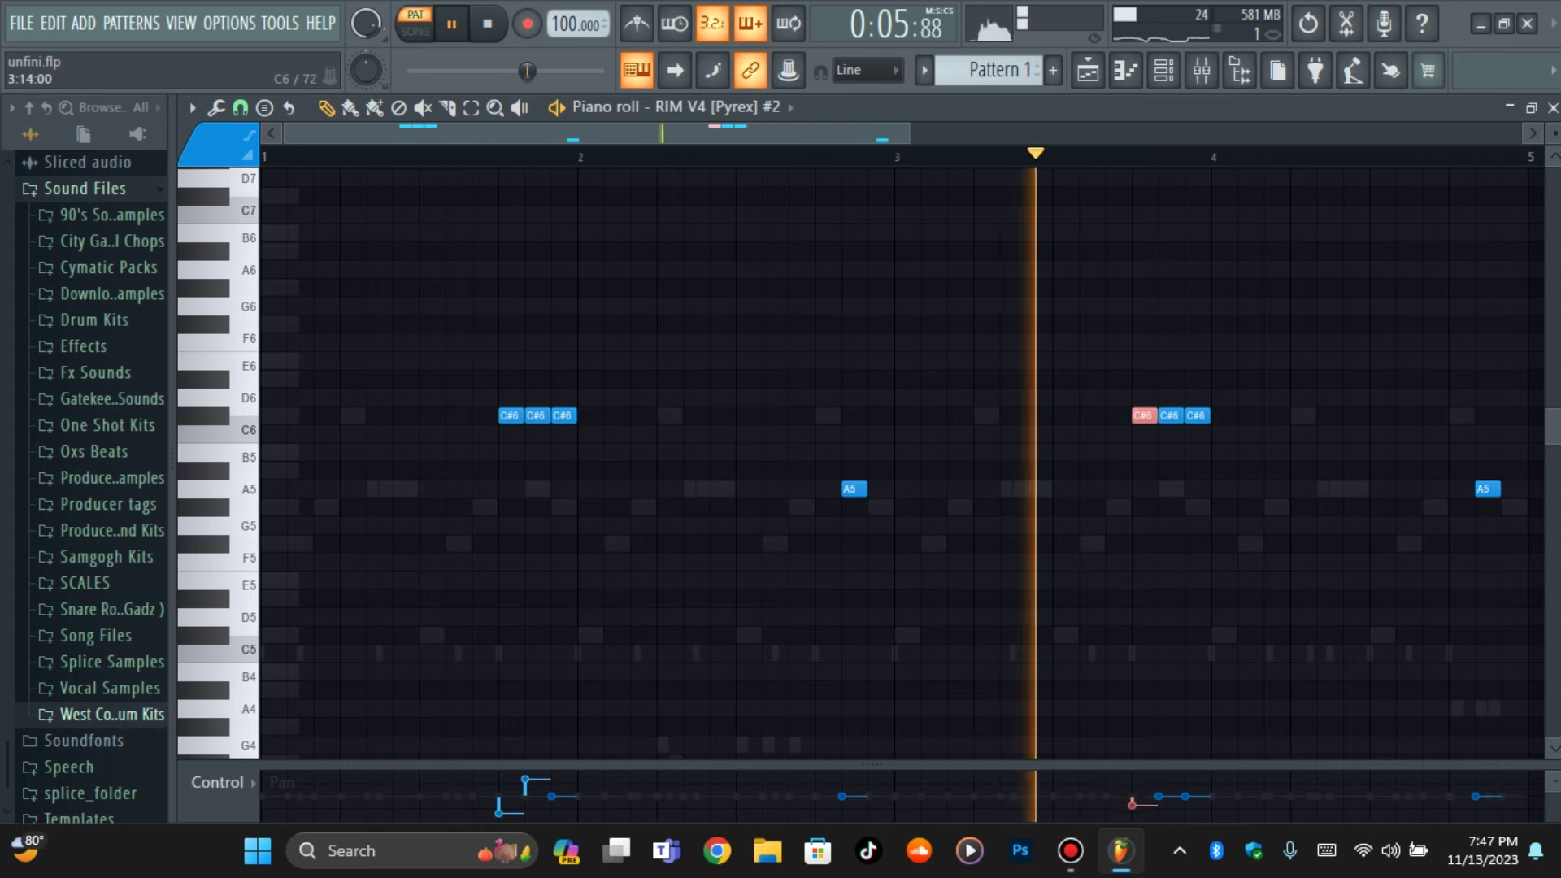
click(1169, 416)
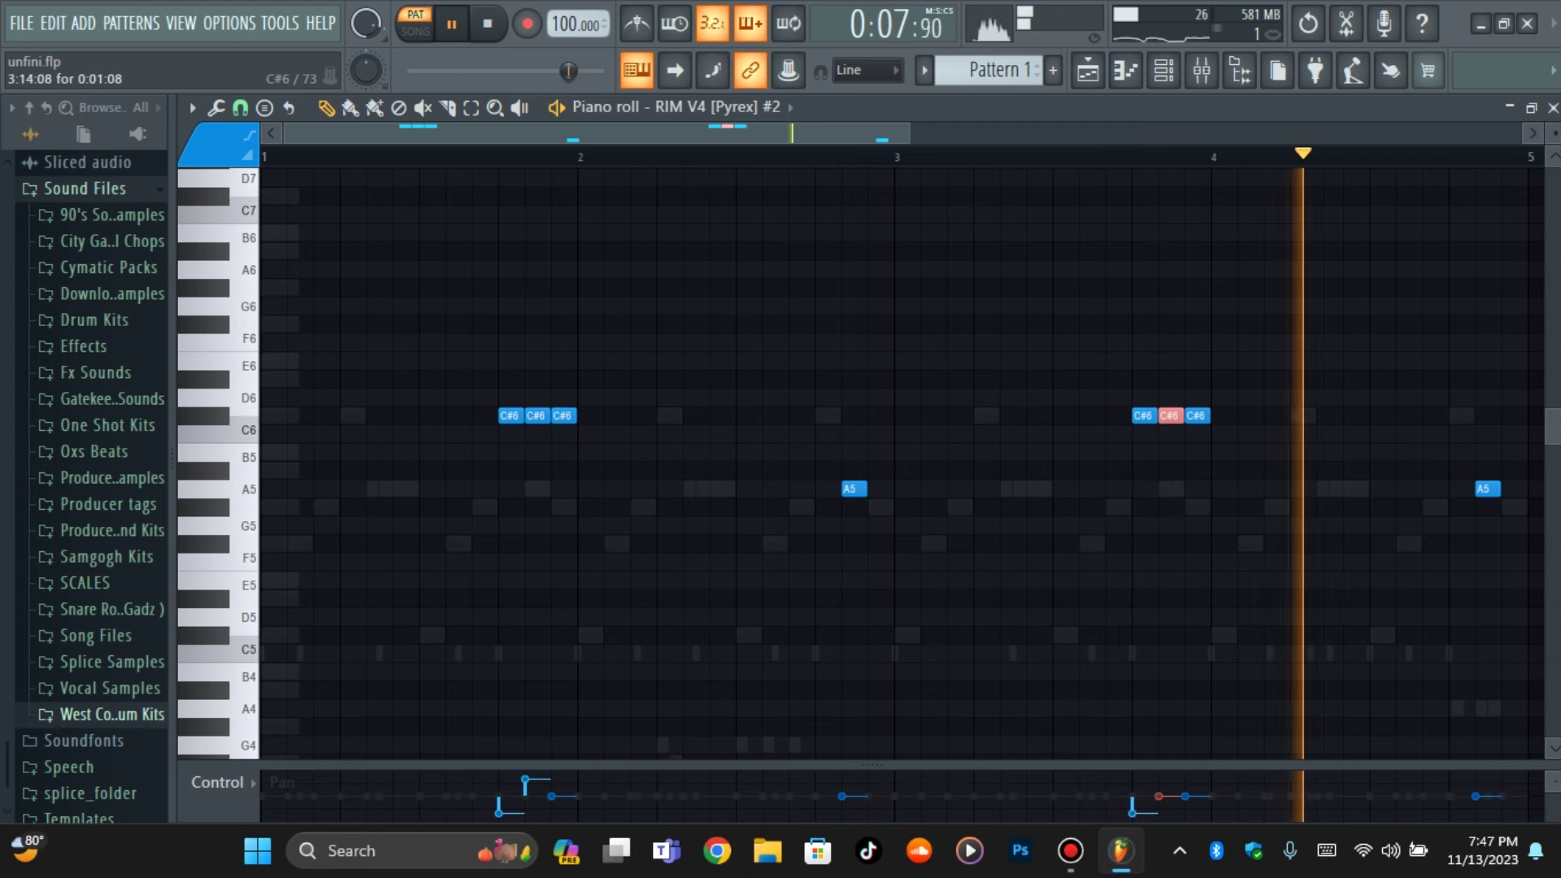
scroll(1169, 416, up, 4)
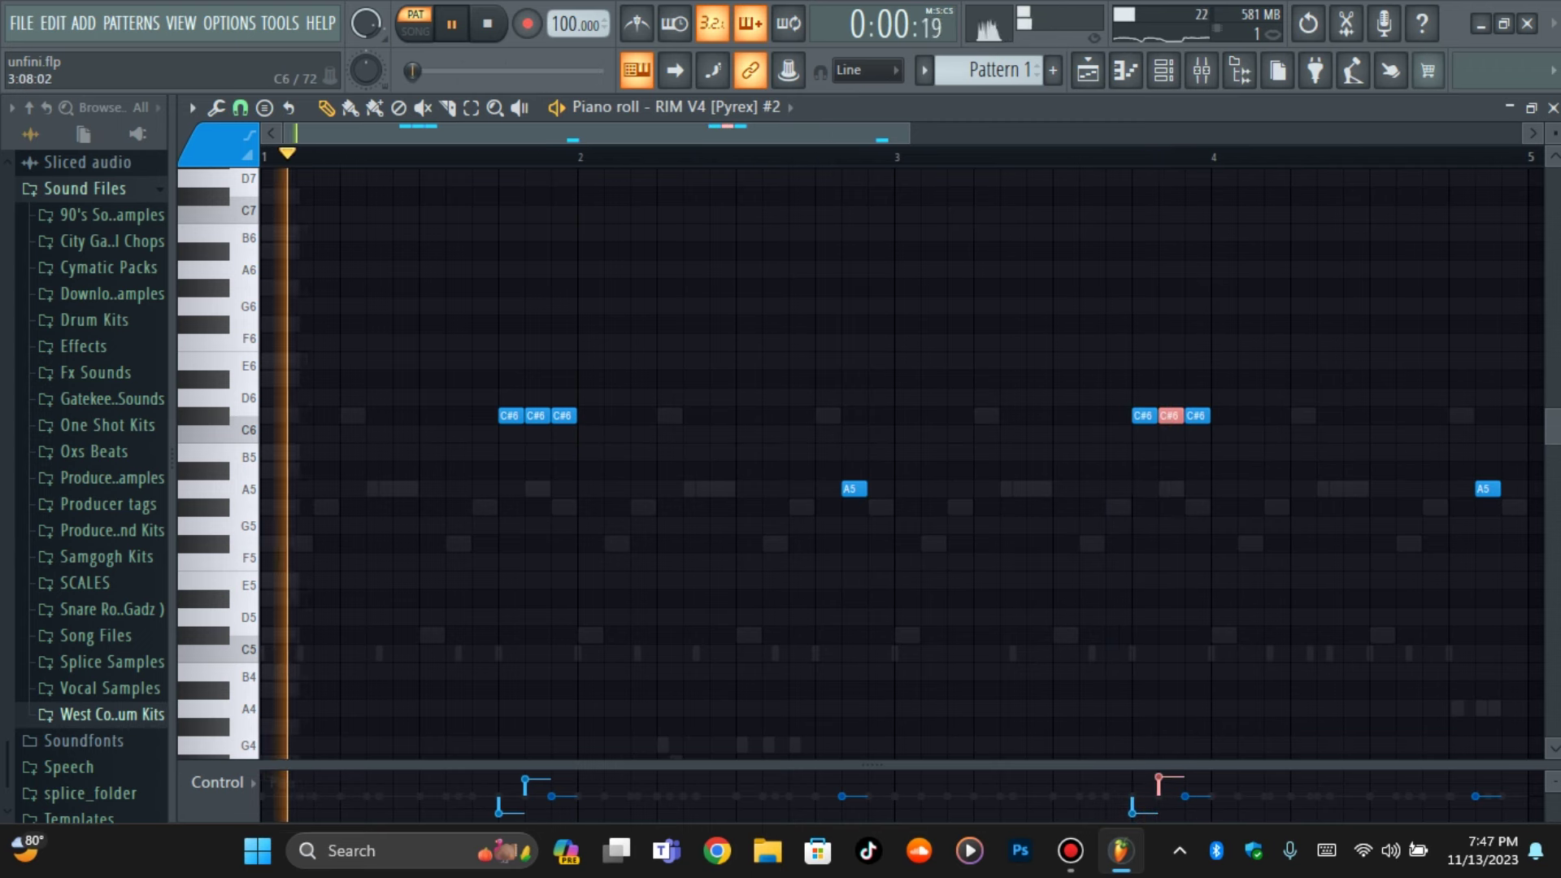
ctrl+click(1037, 434)
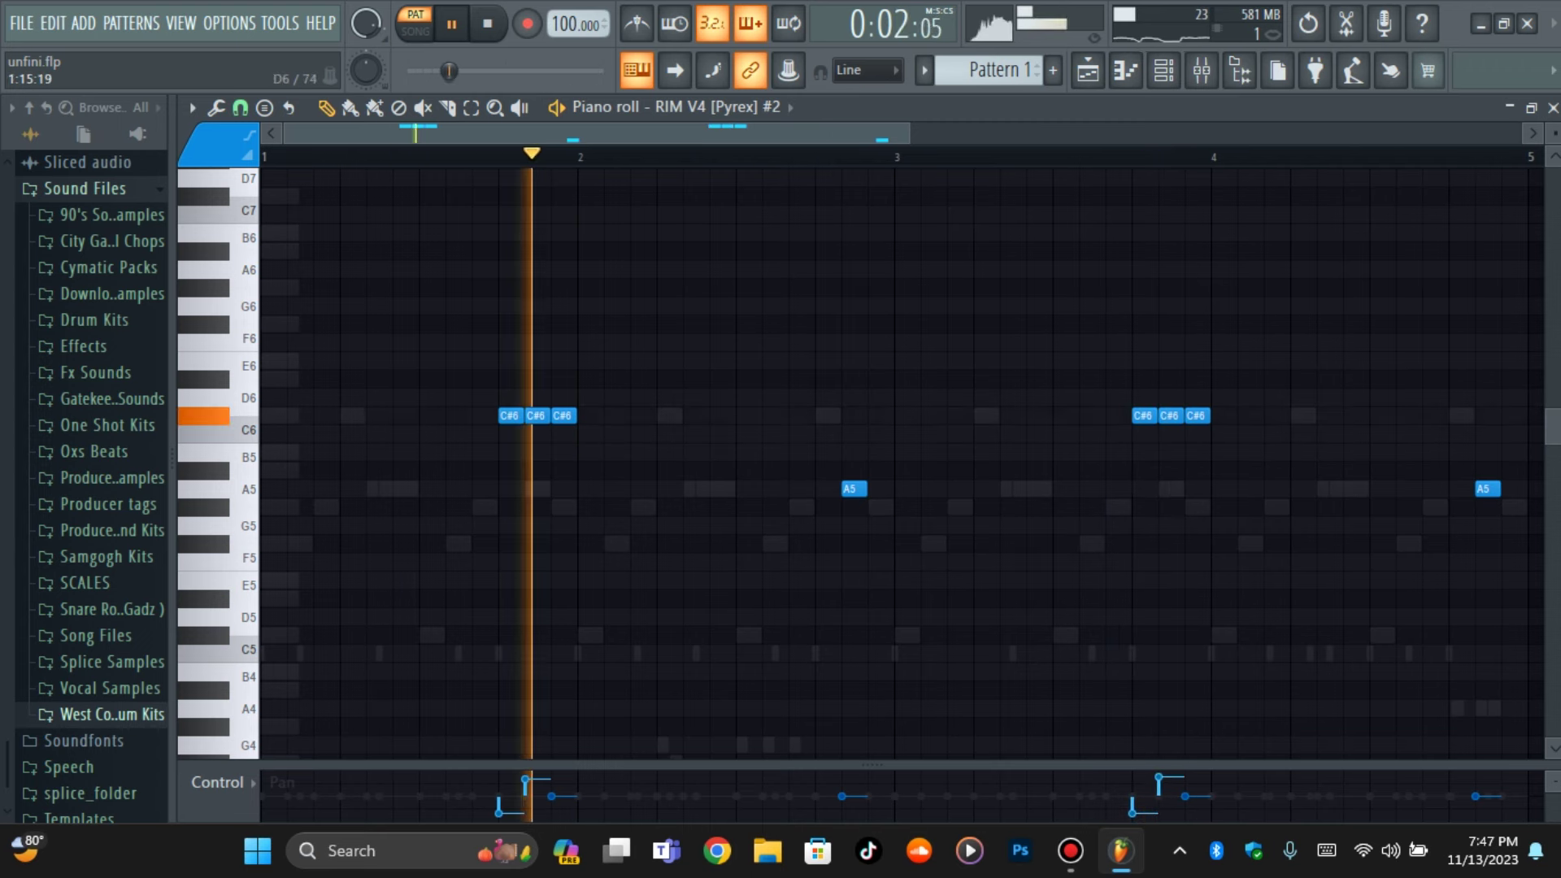
Return the piano roll's control lane to note velocity and stop playback
click(217, 782)
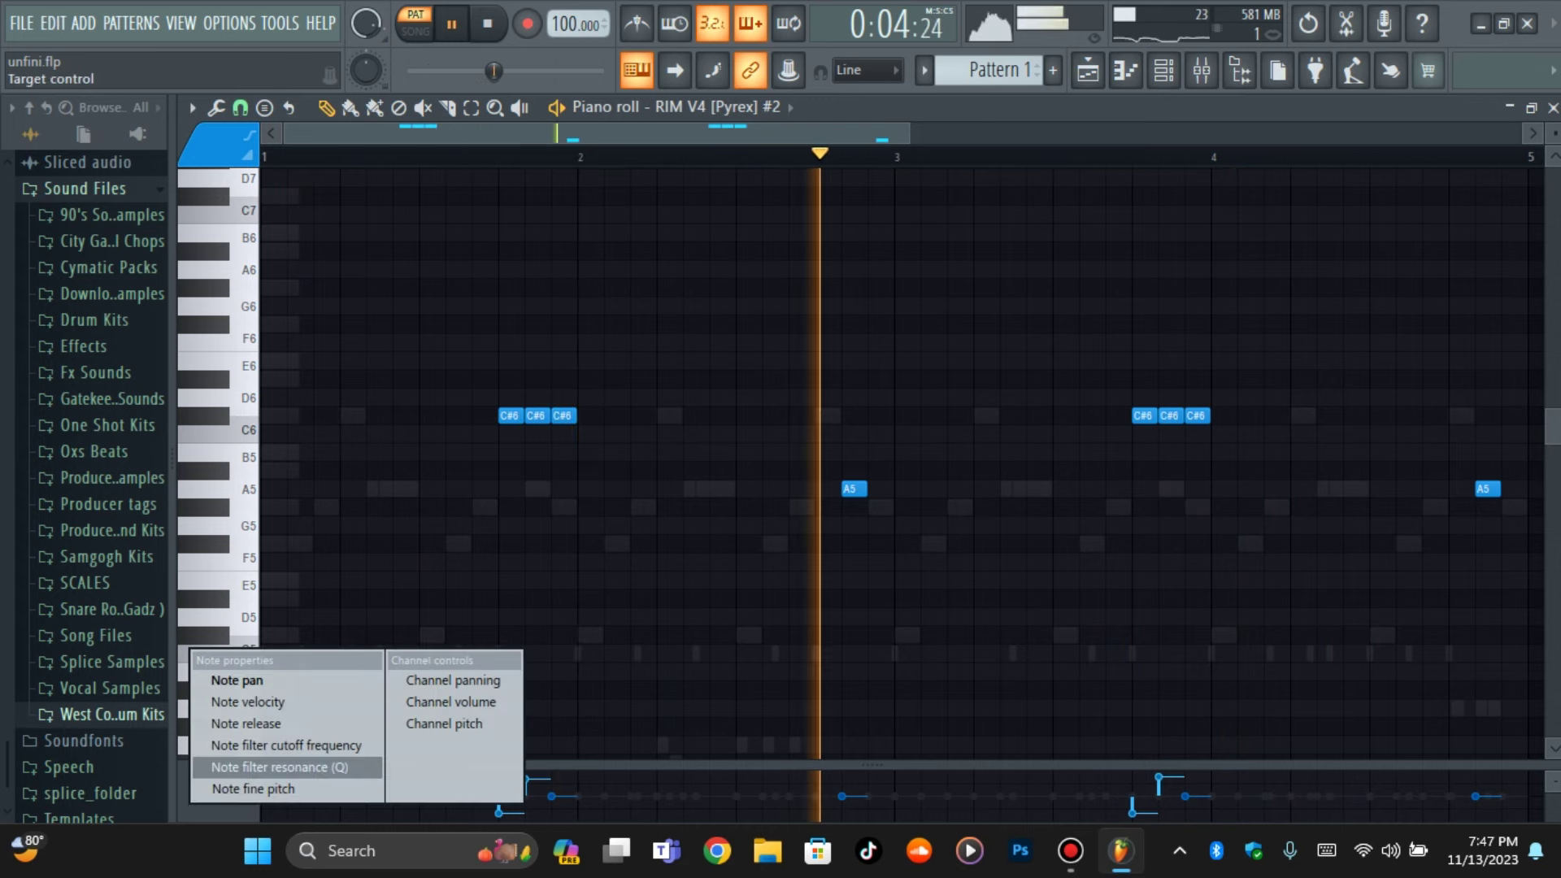
click(248, 702)
key(space)
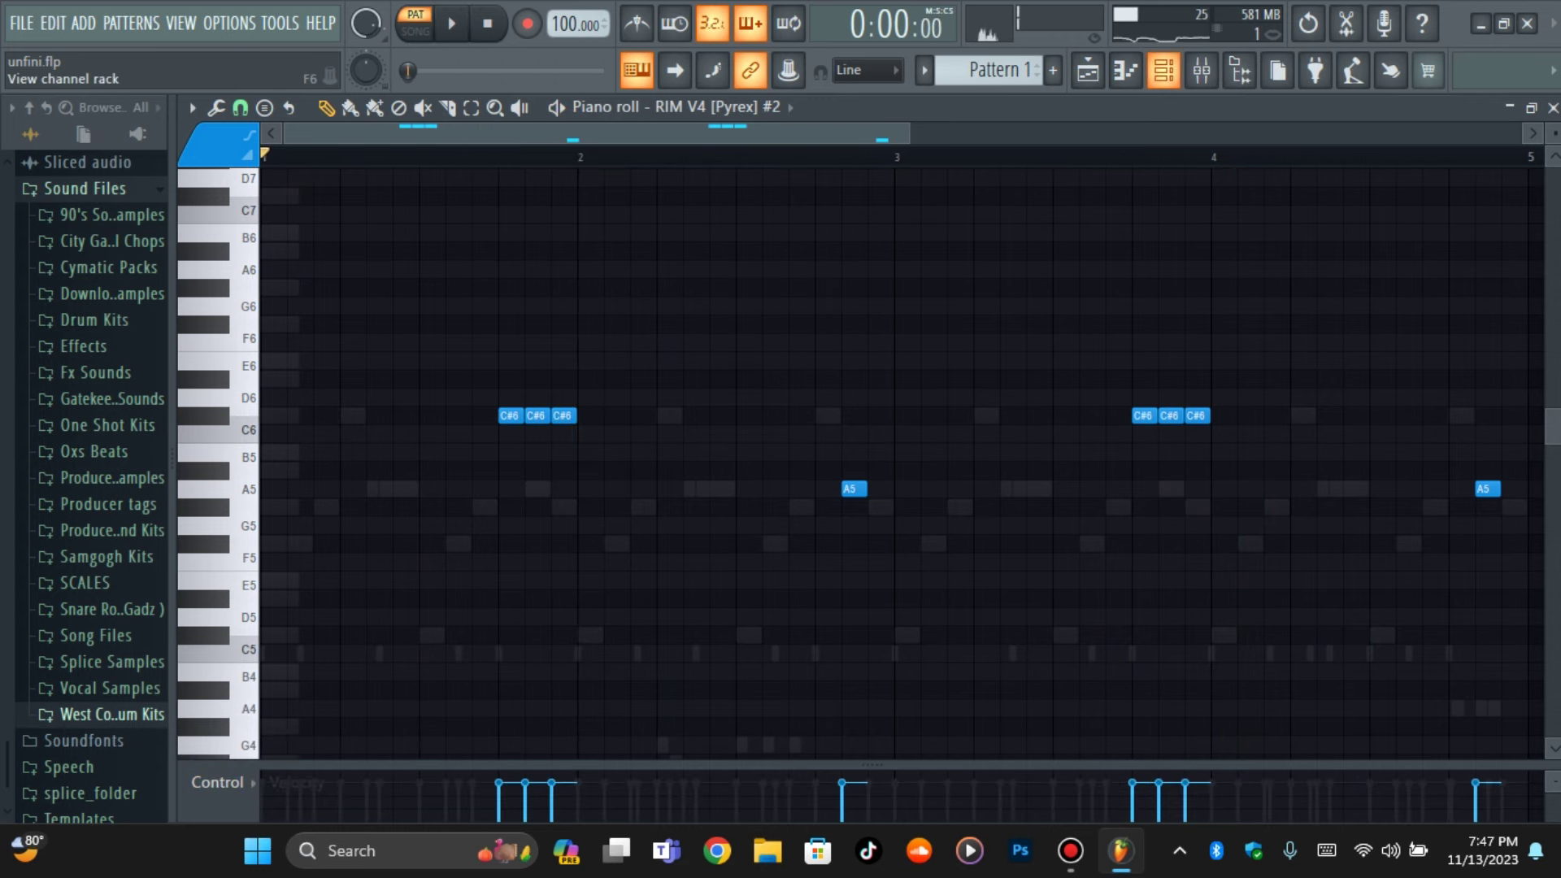
Rename the Kontakt 7 channel to Irish Harp
click(1164, 71)
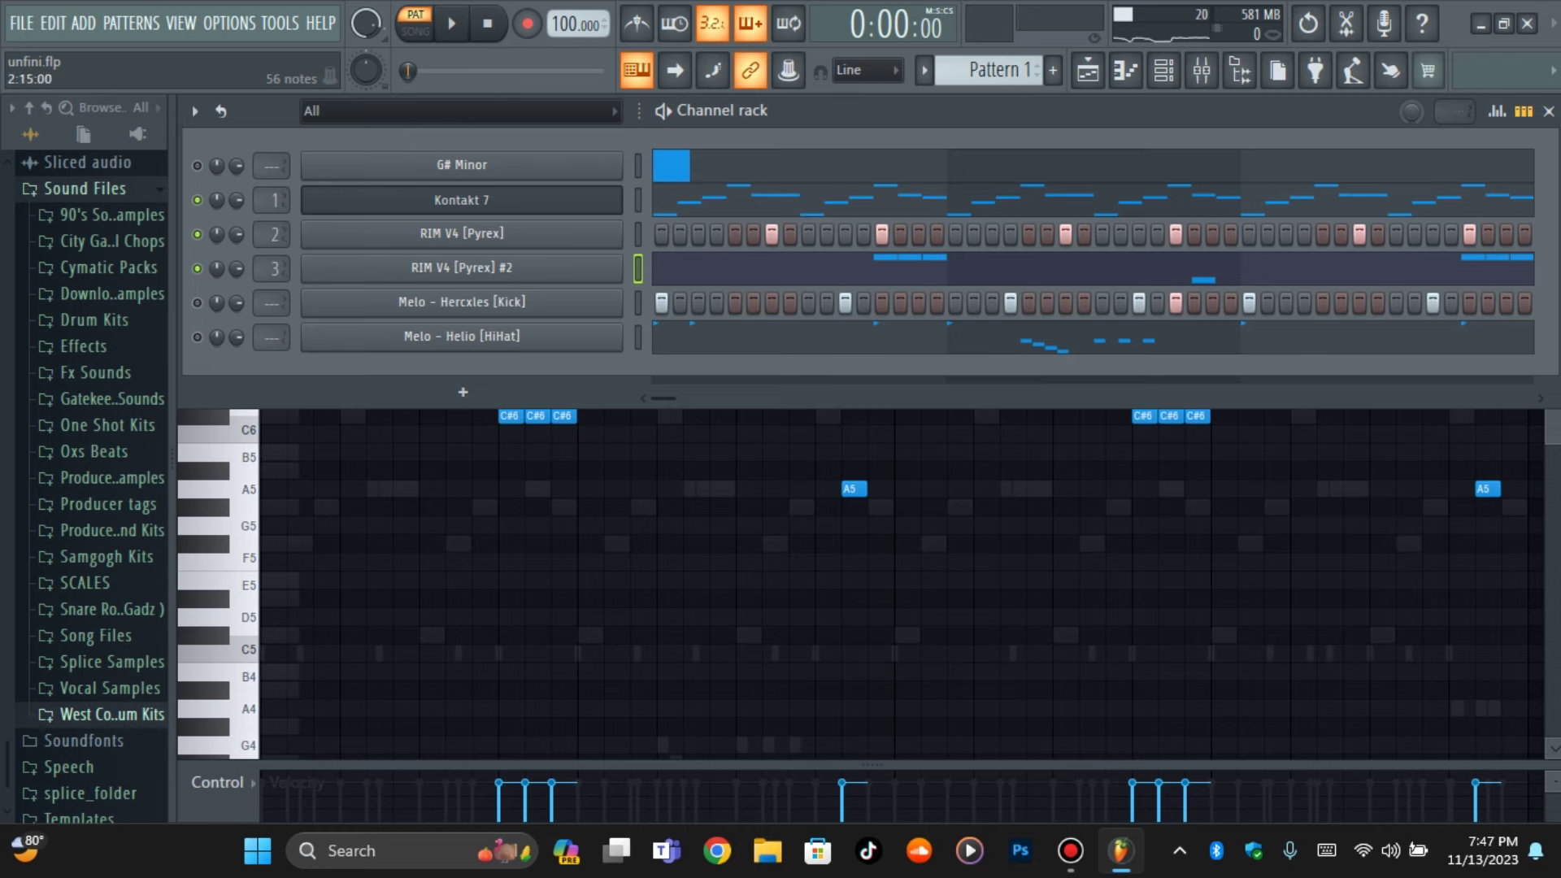
double_click(638, 268)
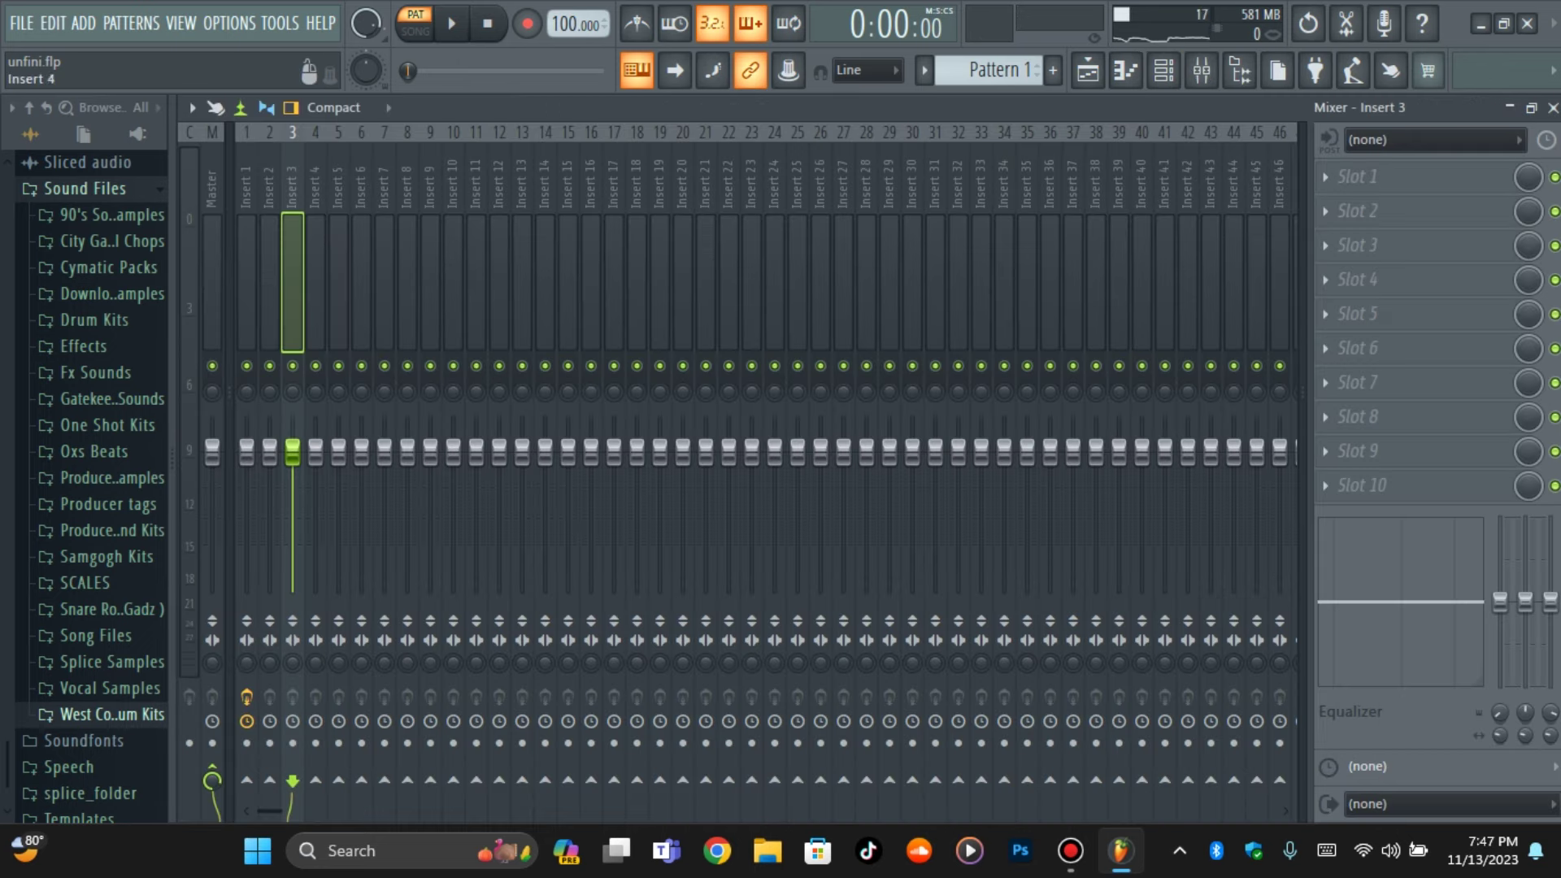
click(1163, 71)
right_click(621, 191)
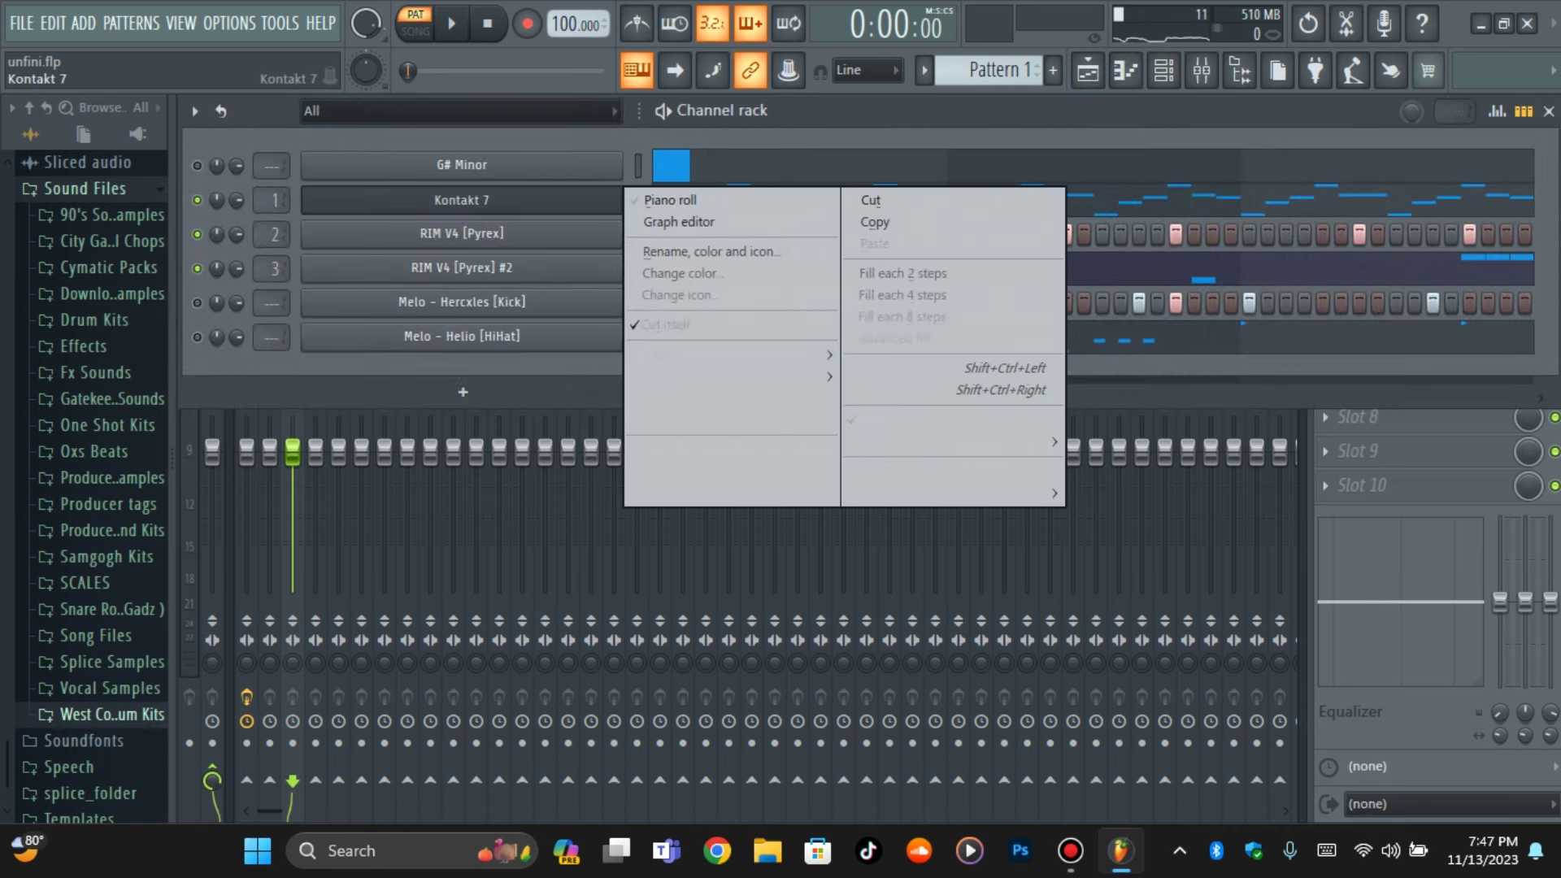
click(716, 251)
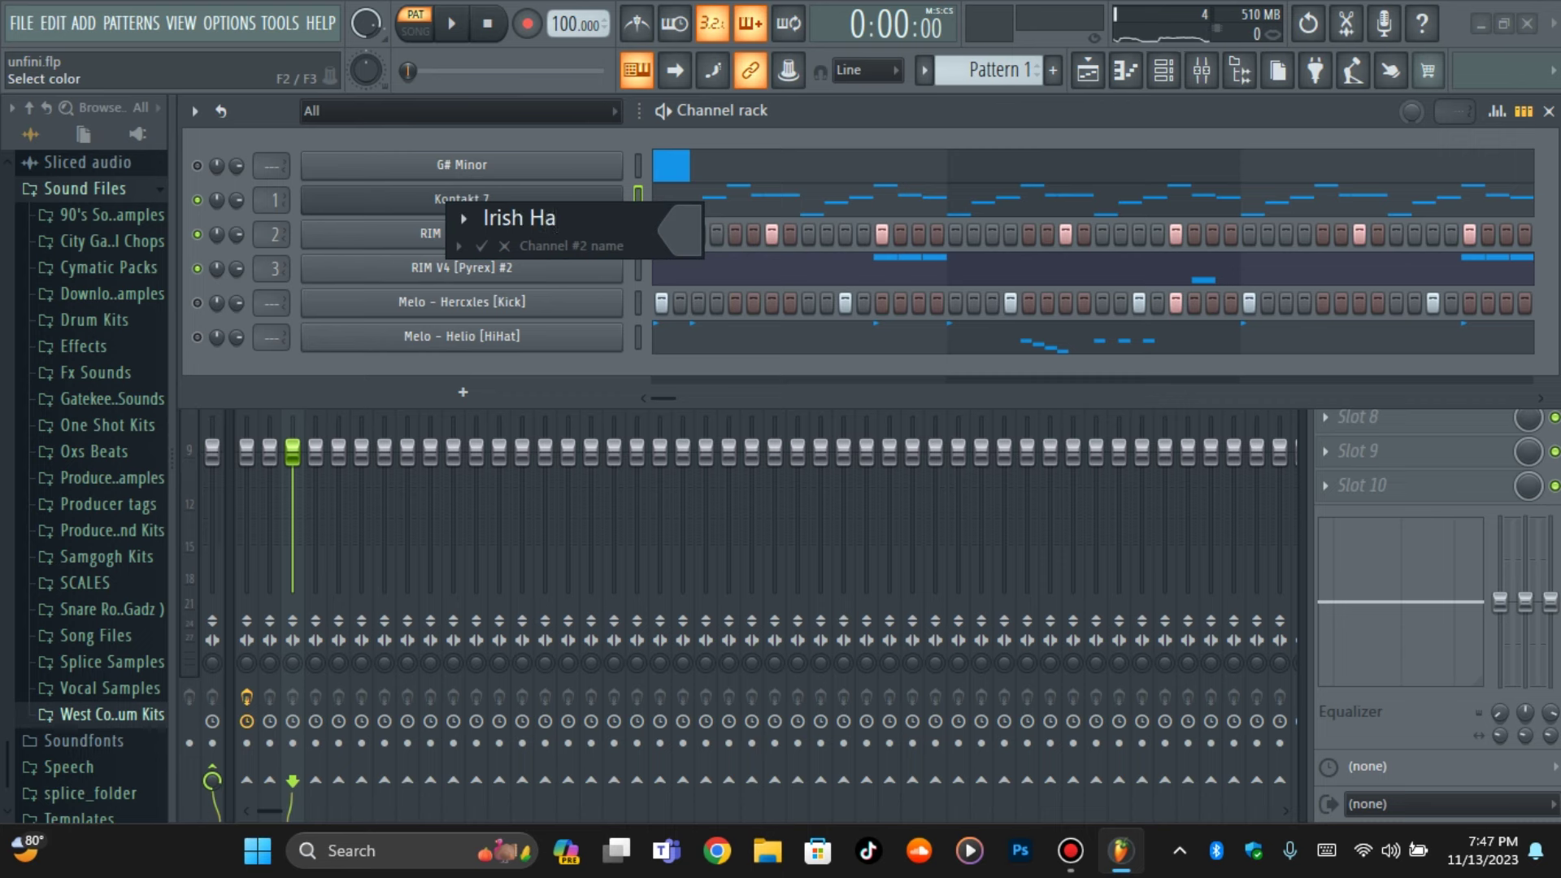
key(Return)
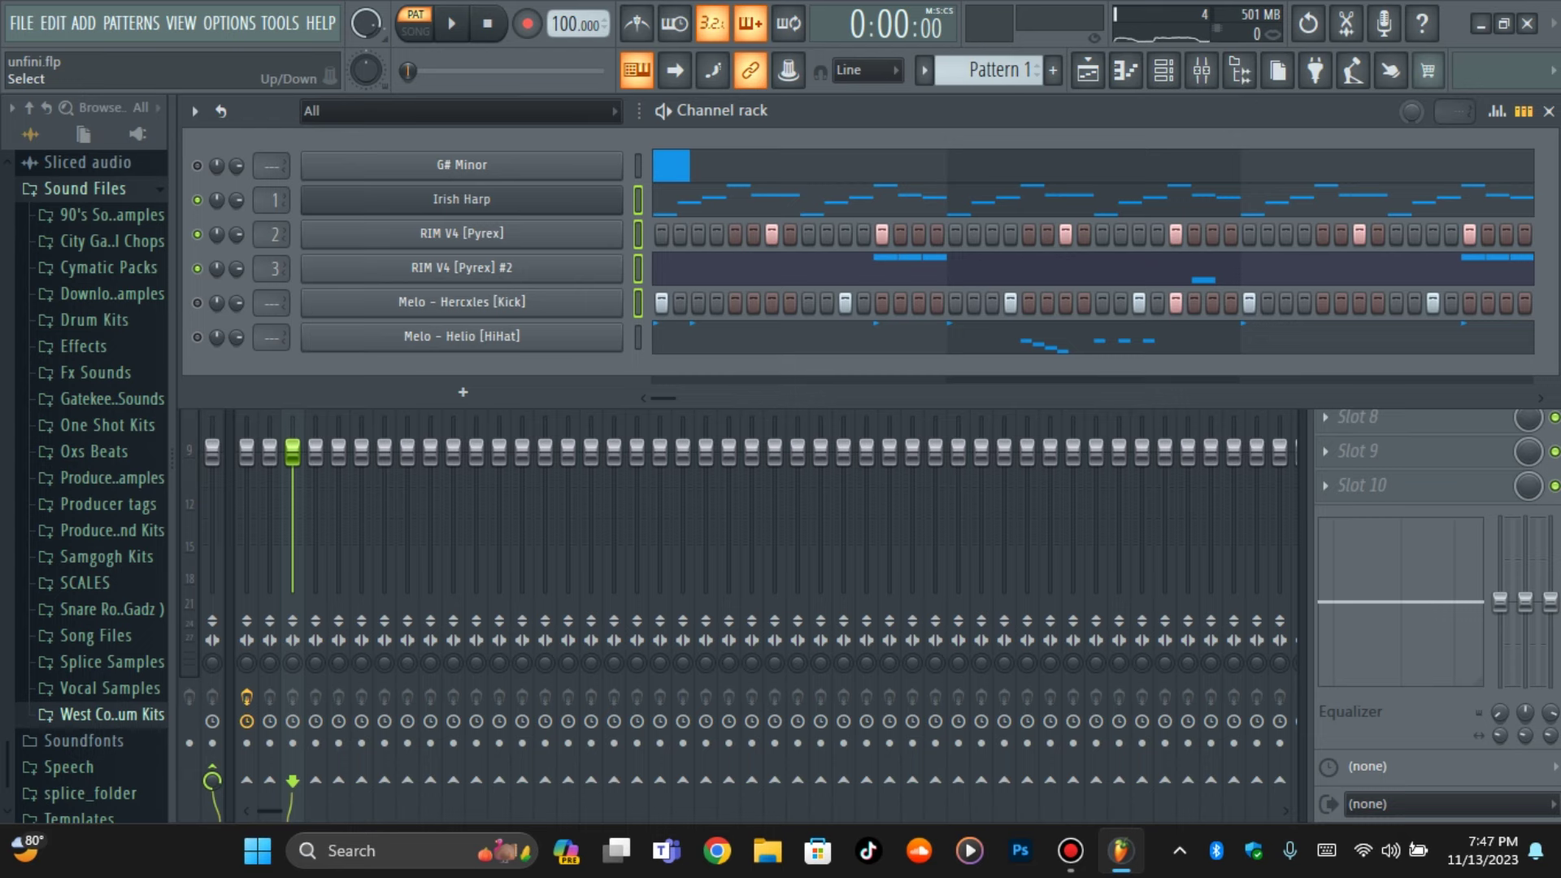
Route the selected harp, rim, kick and hi-hat channels to consecutive mixer tracks starting from track 1
click(1201, 70)
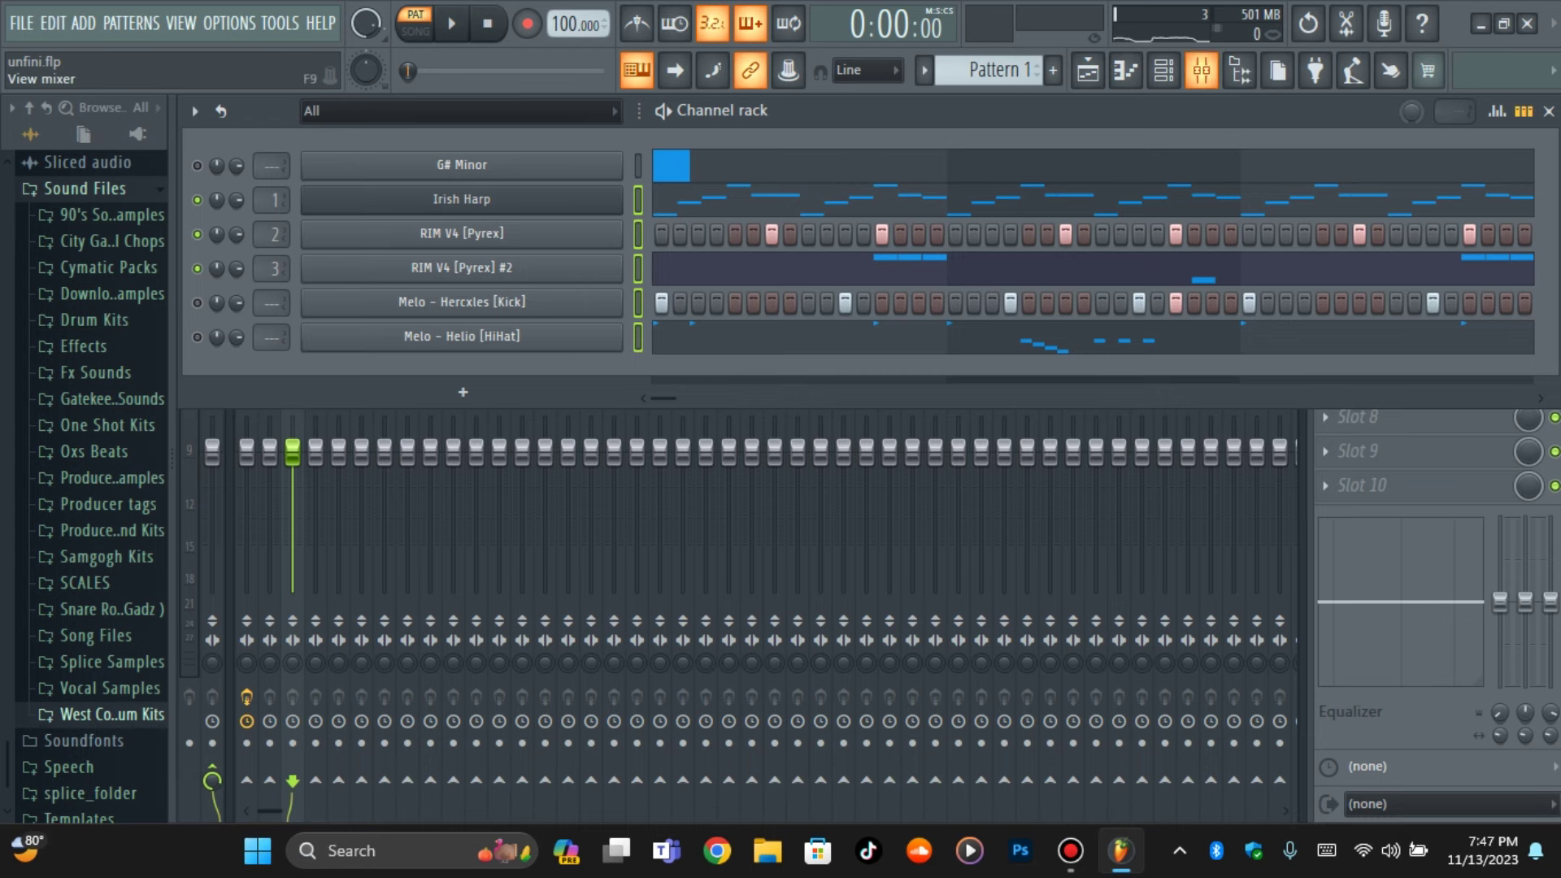
right_click(253, 130)
mouse_move(333, 361)
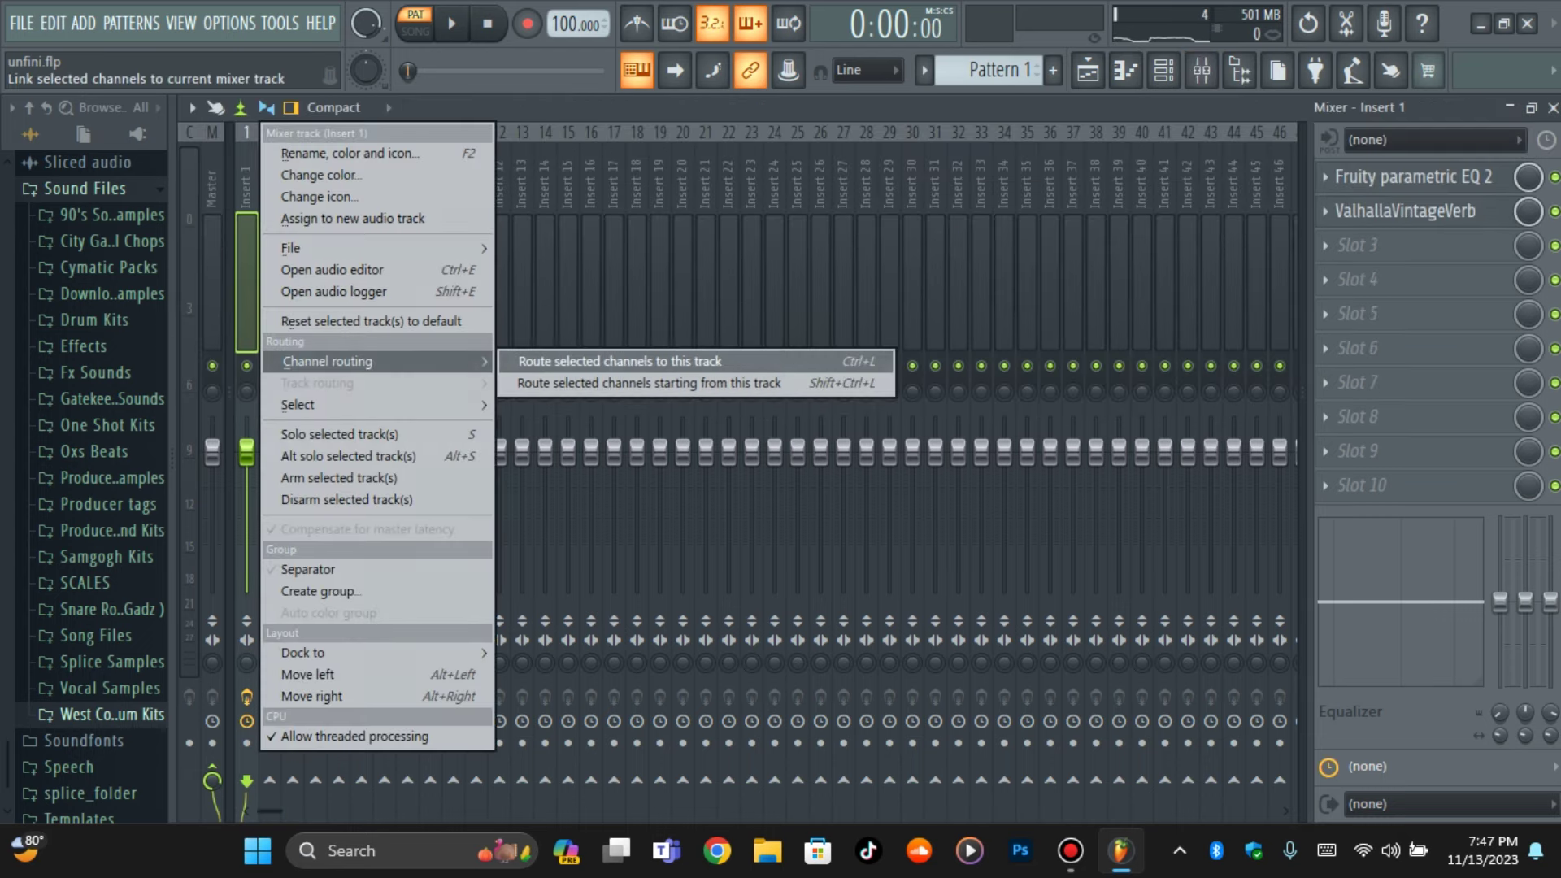
click(618, 361)
right_click(256, 122)
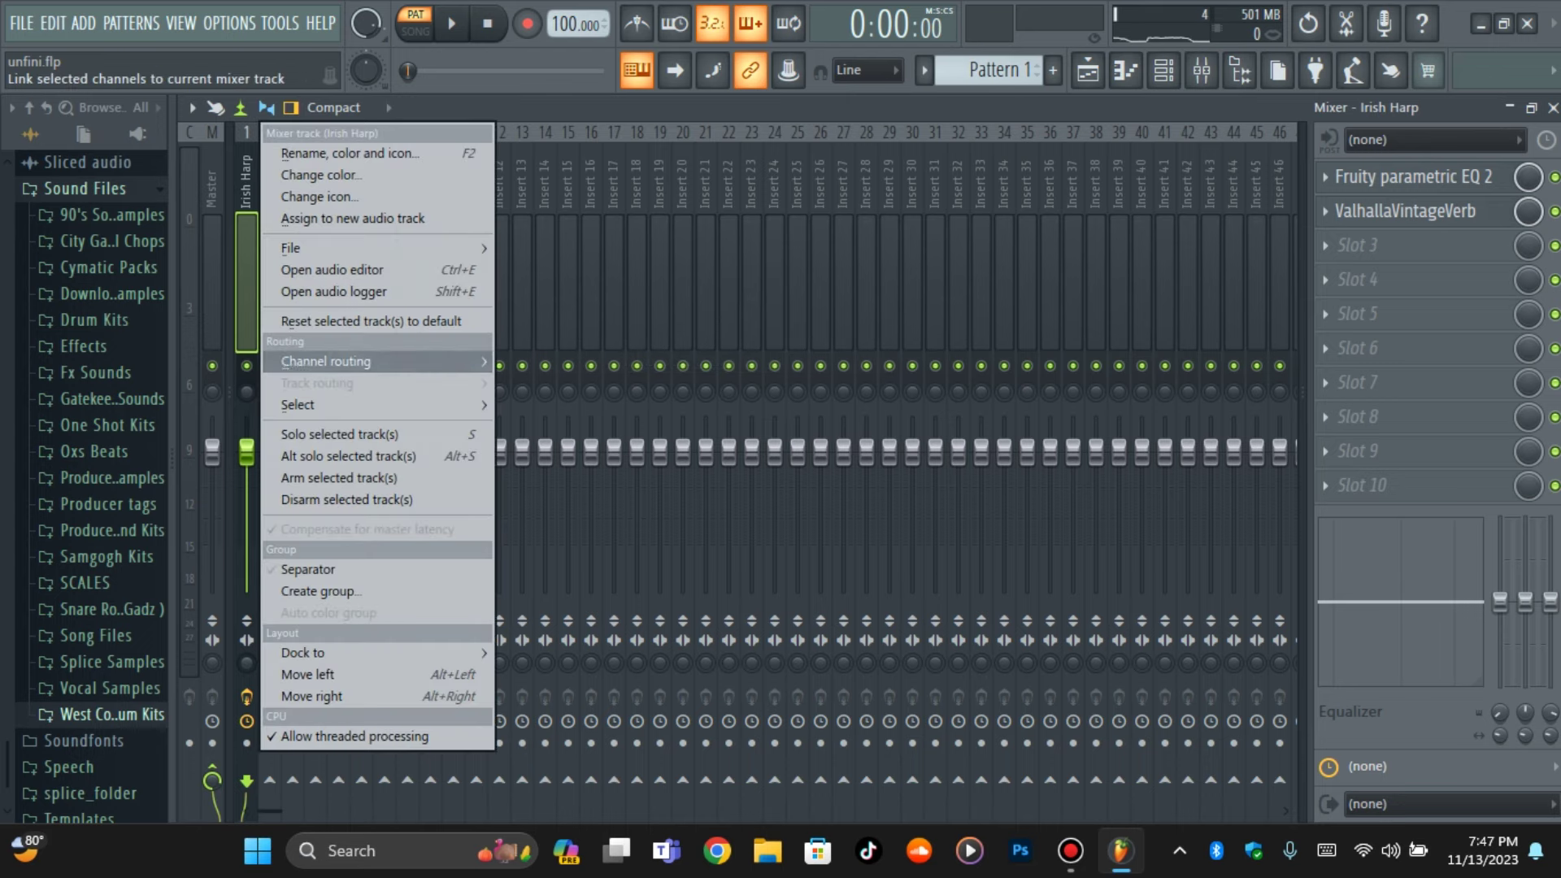
click(585, 383)
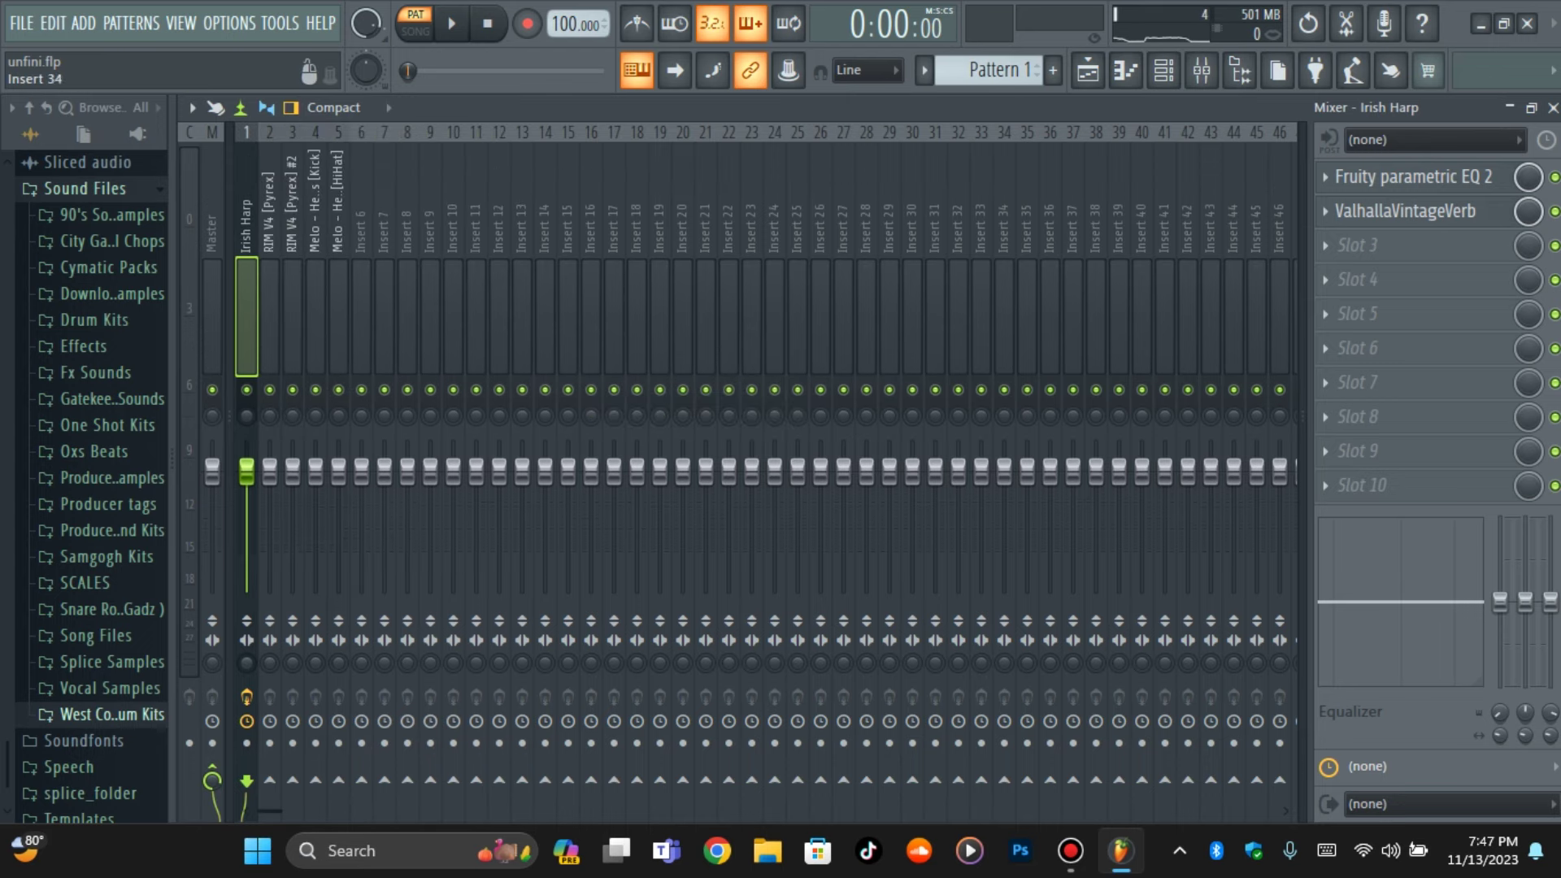
Lower the Irish Harp and RIM V4 [Pyrex] mixer levels during playback, and set RIM V4 [Pyrex] #2 to about 73% (-6.4 dB)
key(space)
drag(247, 471, 293, 471)
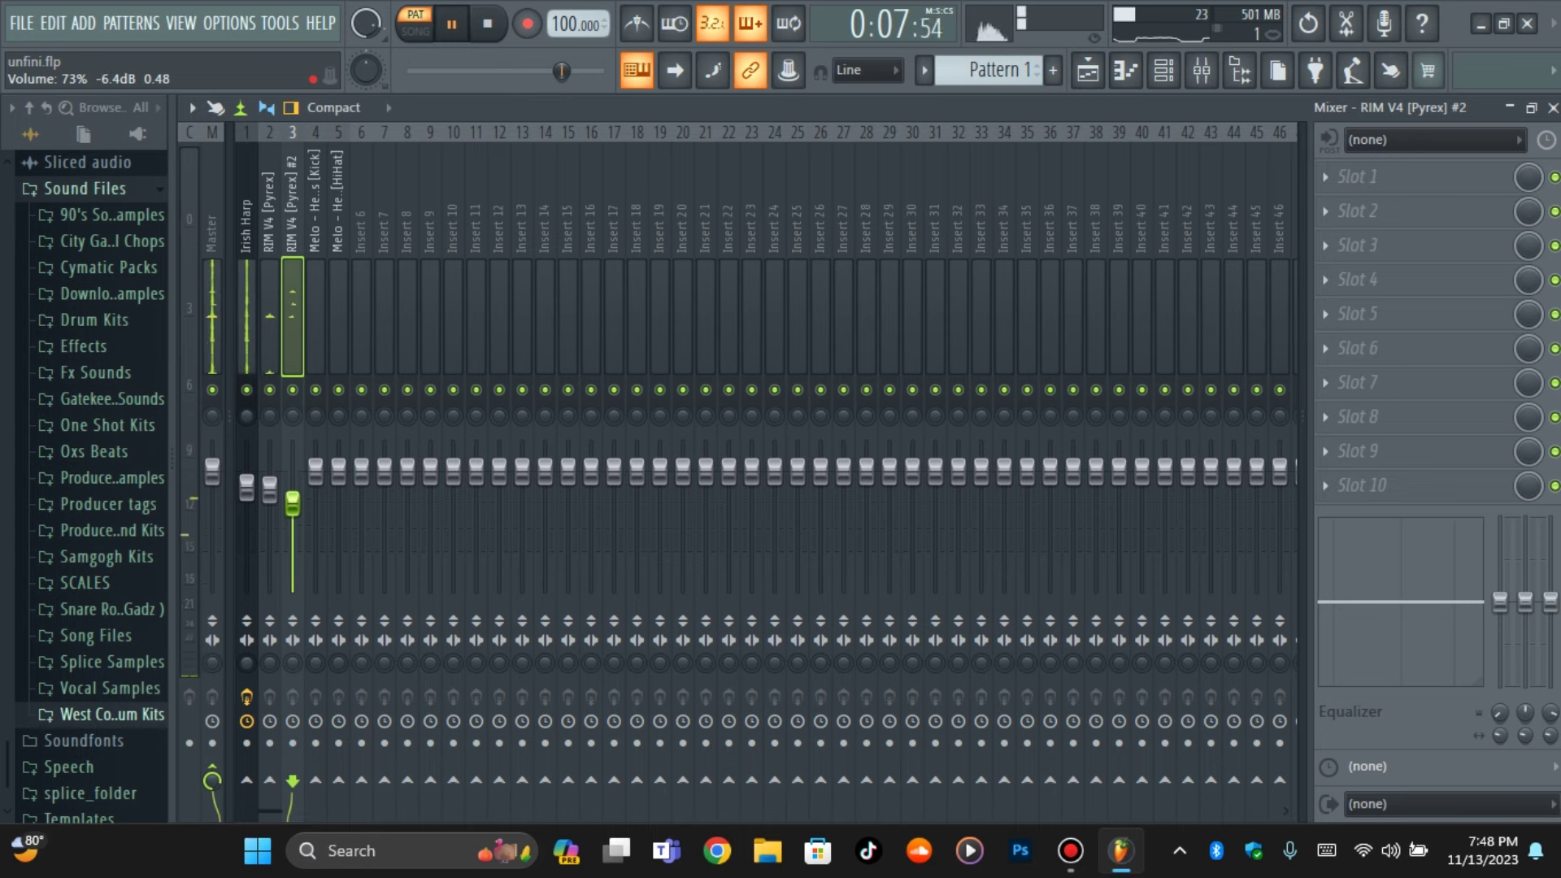
Unmute the Melo - Helio [HiHat] channel, play the pattern, and lower the hi-hat's mixer level below the rims
click(1163, 70)
key(space)
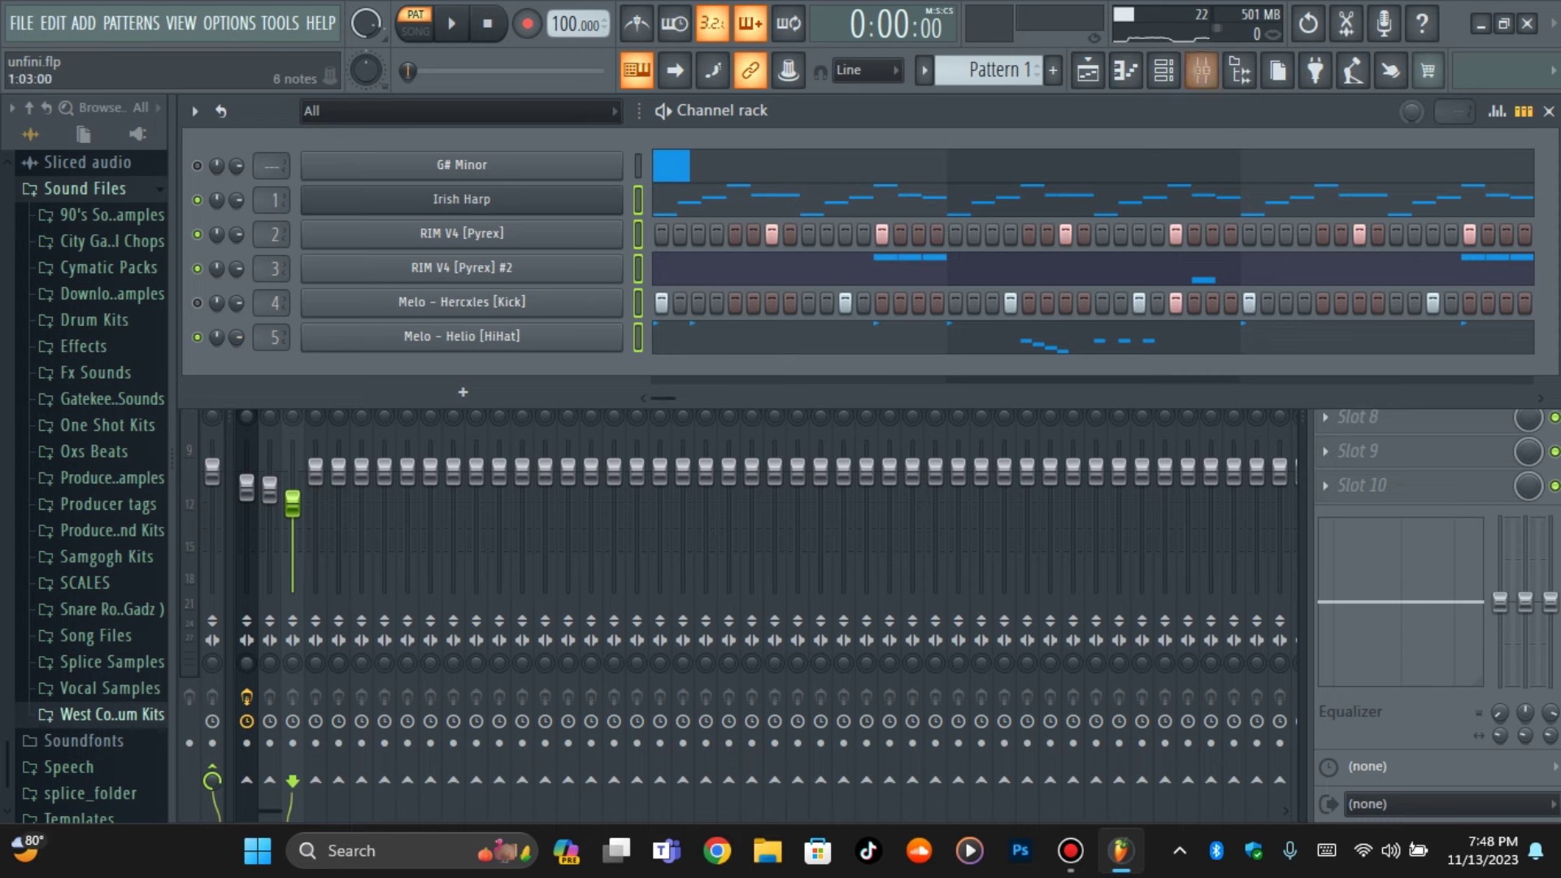
key(space)
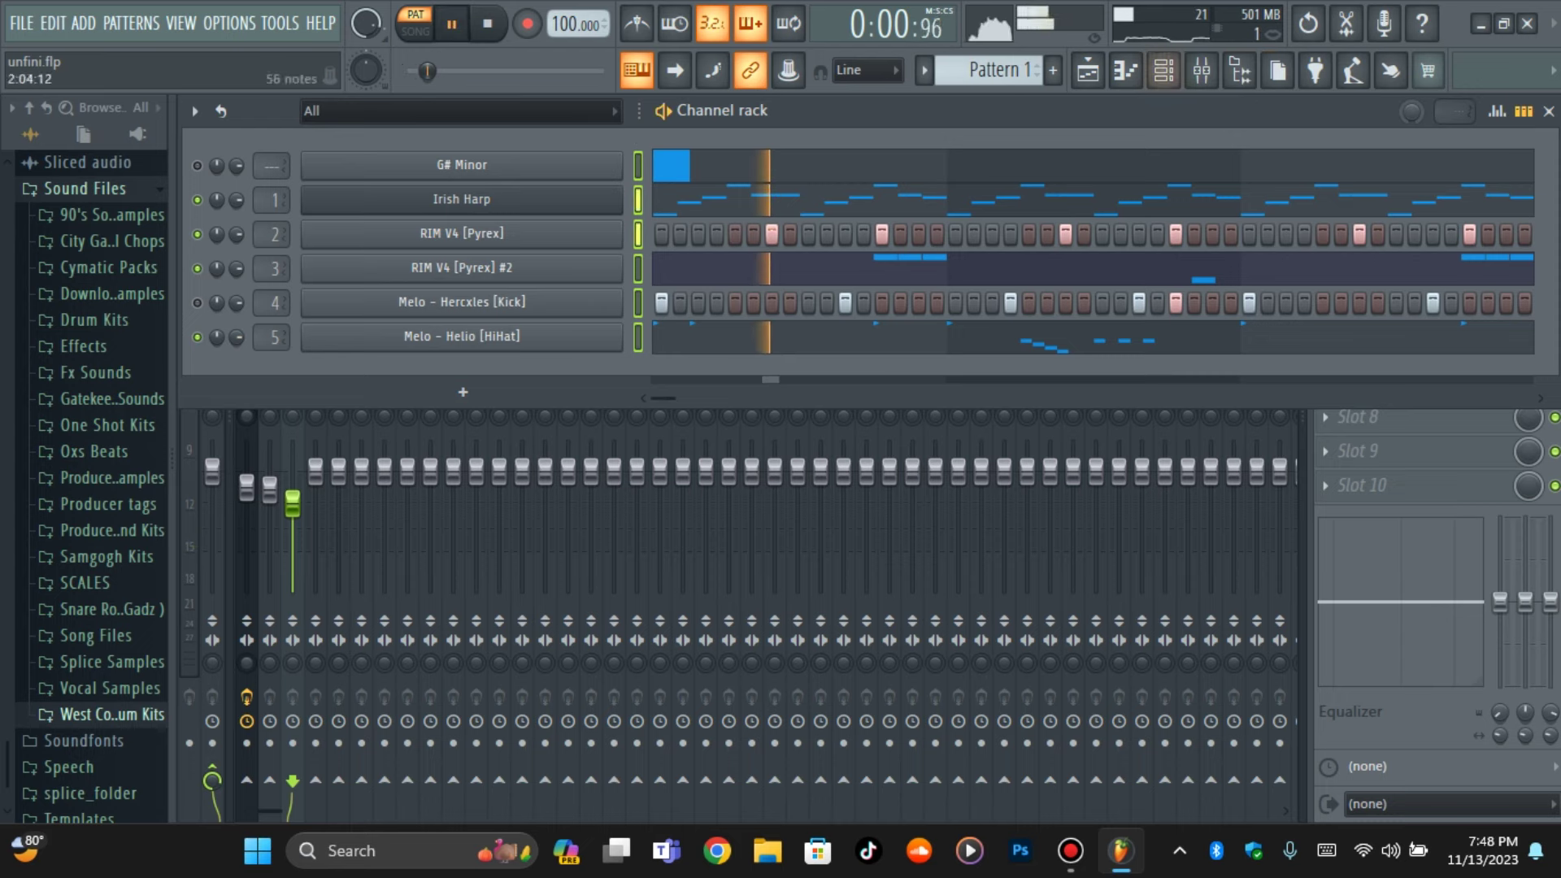
key(F9)
drag(338, 470, 338, 488)
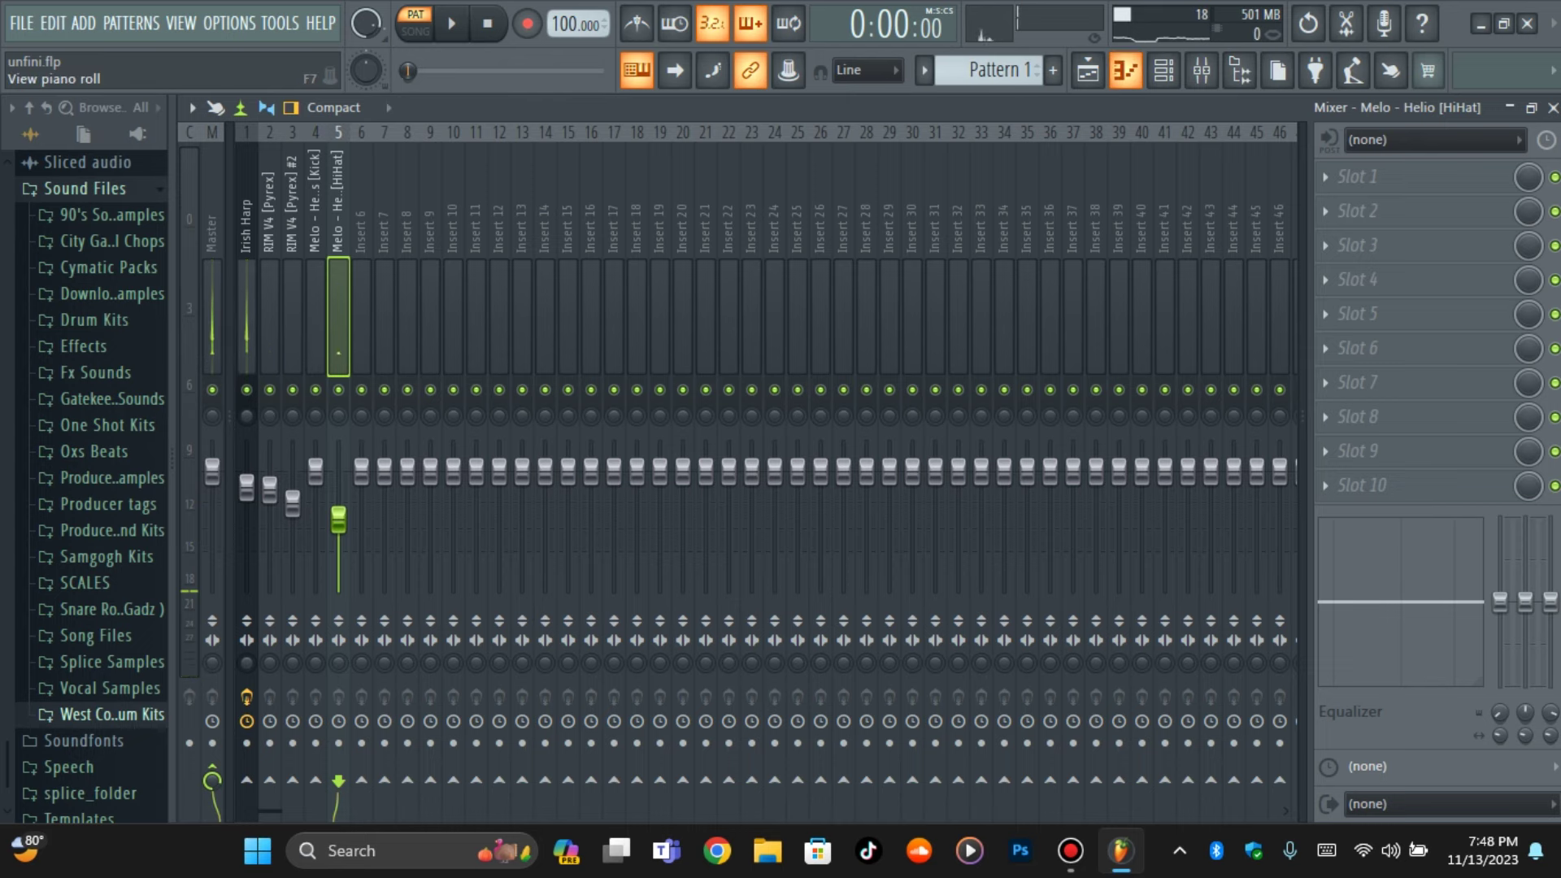
Unmute the Melo - Hercxles [Kick] channel, play the pattern, and lower the kick's mixer level to about 89% (-2.6 dB)
key(F6)
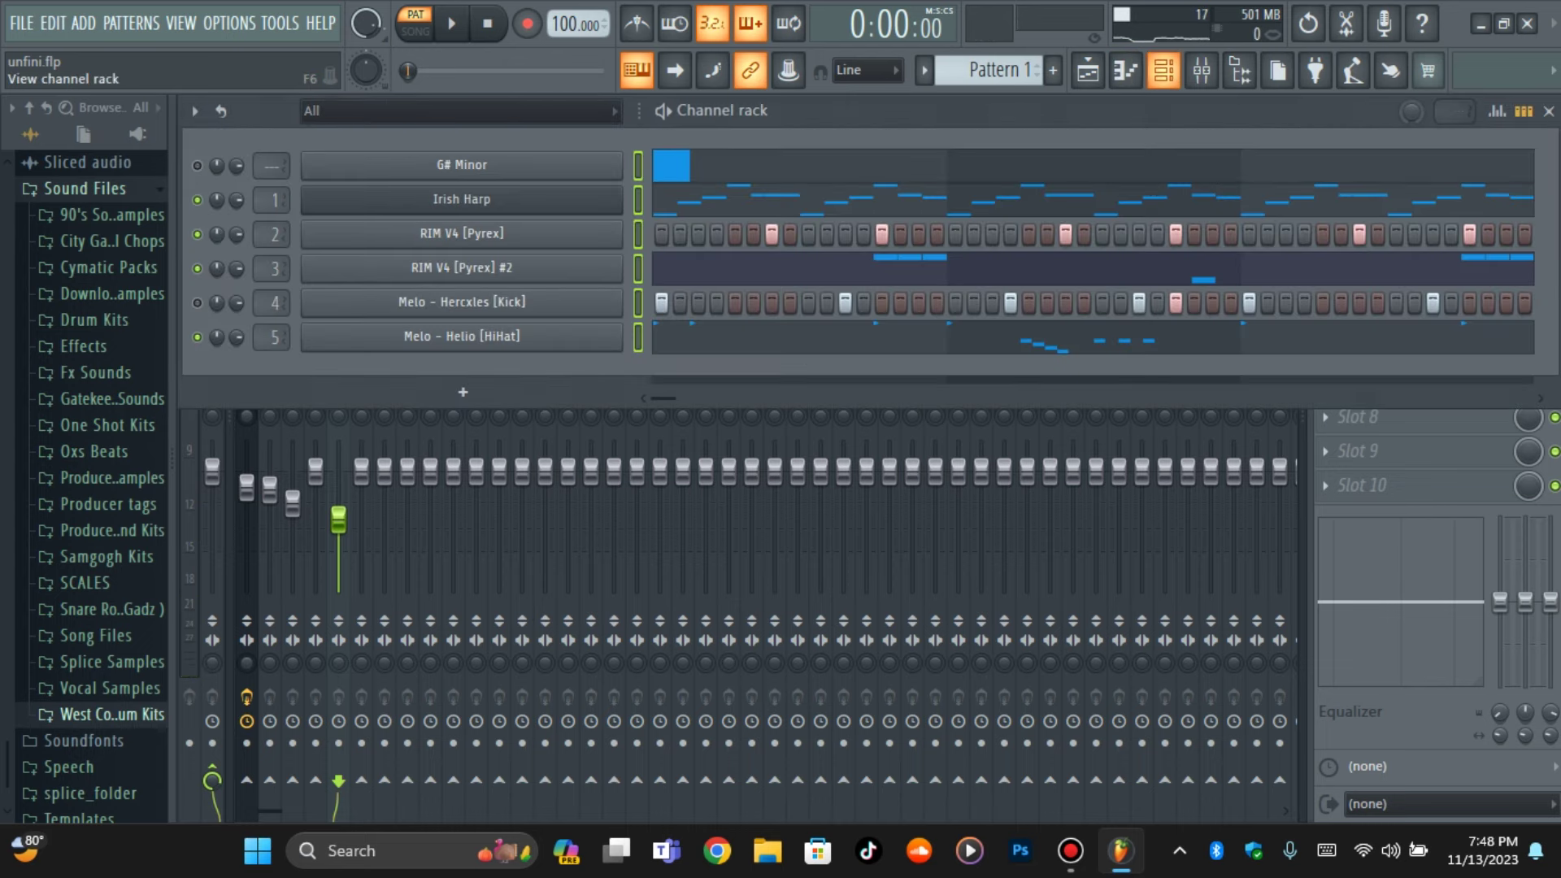
key(space)
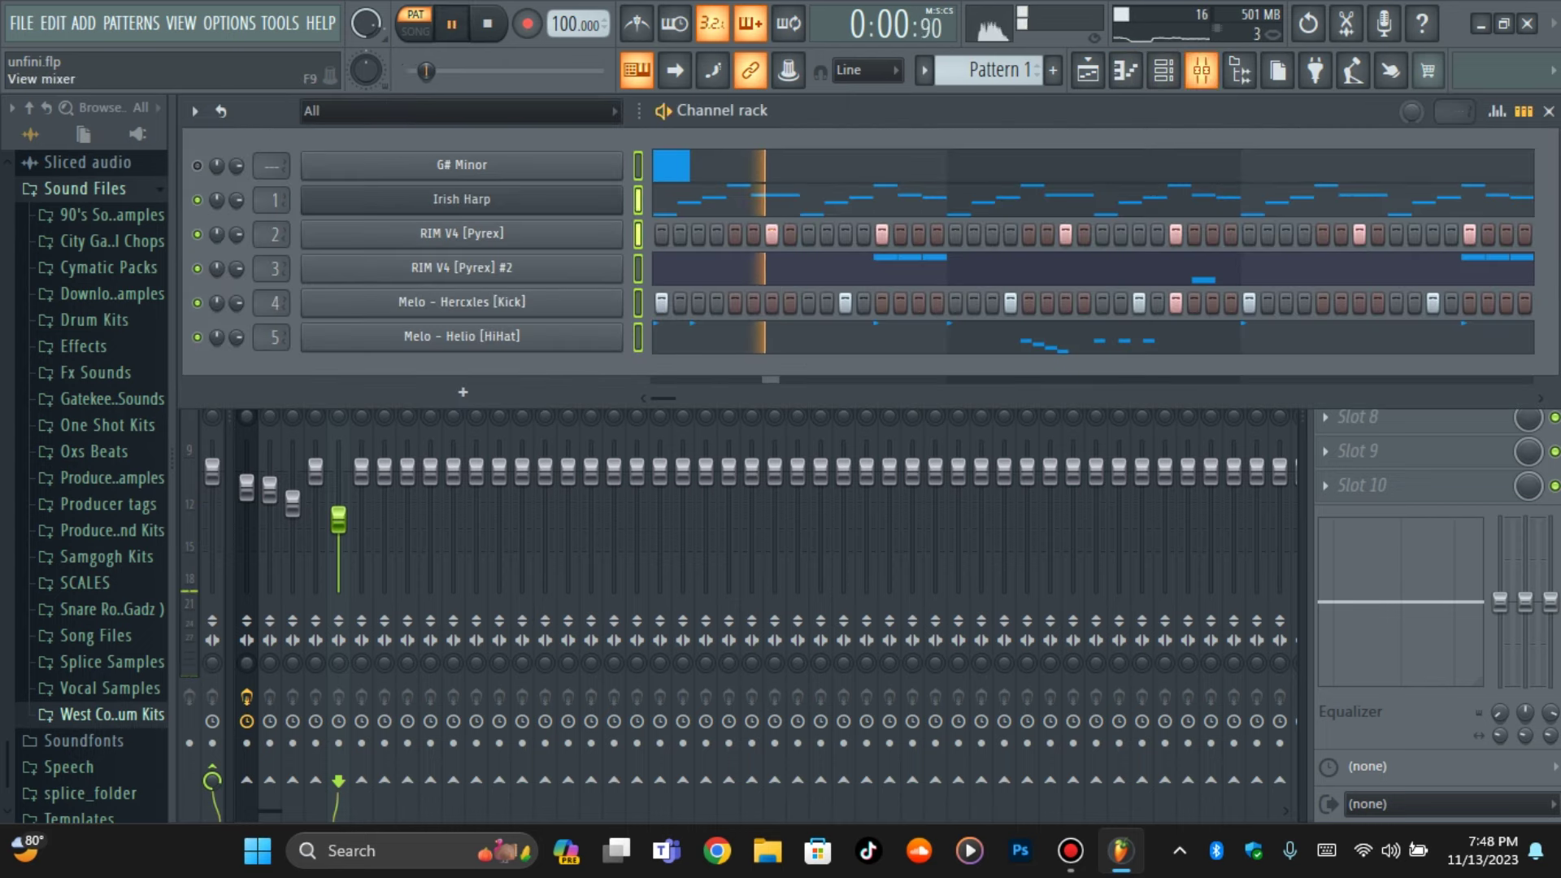
key(F6)
drag(316, 471, 315, 485)
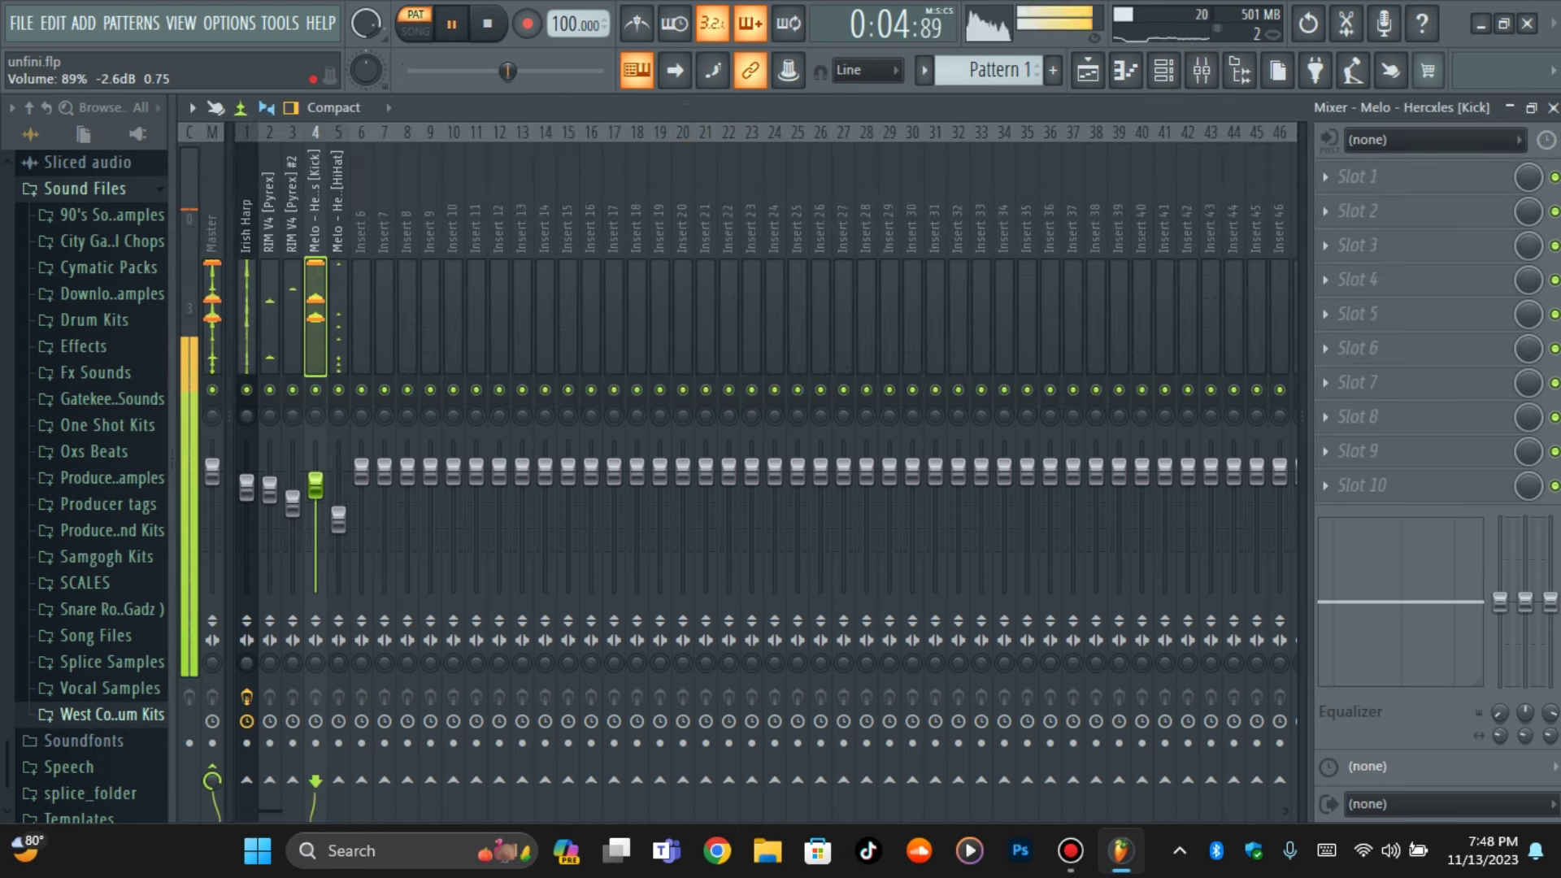
Play the pattern with all percussion layers and the harp to check the level balance
key(space)
key(space)
key(F6)
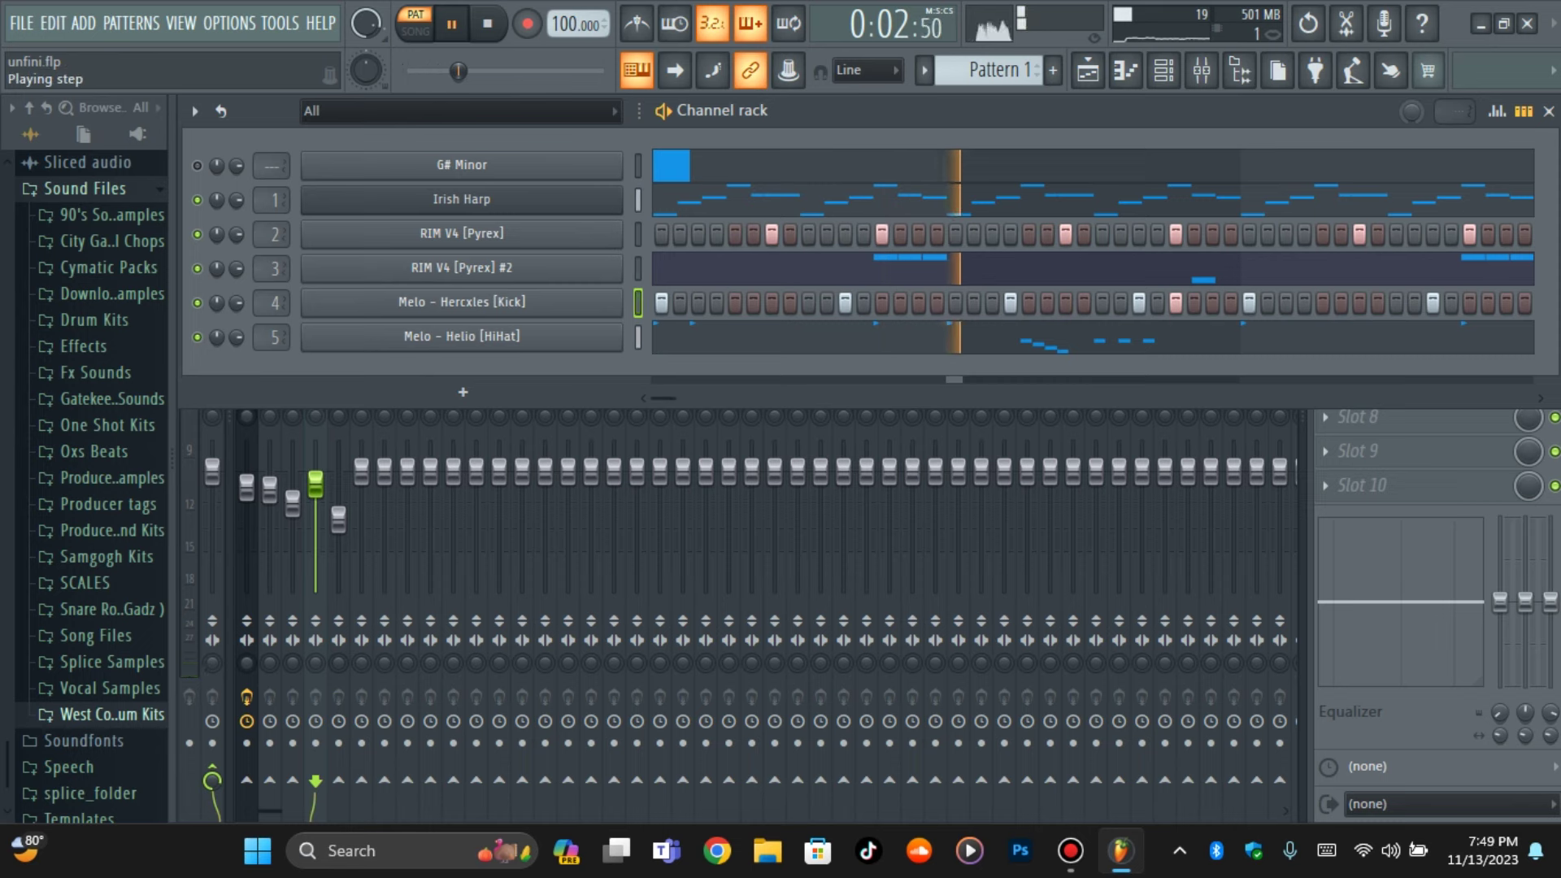
key(space)
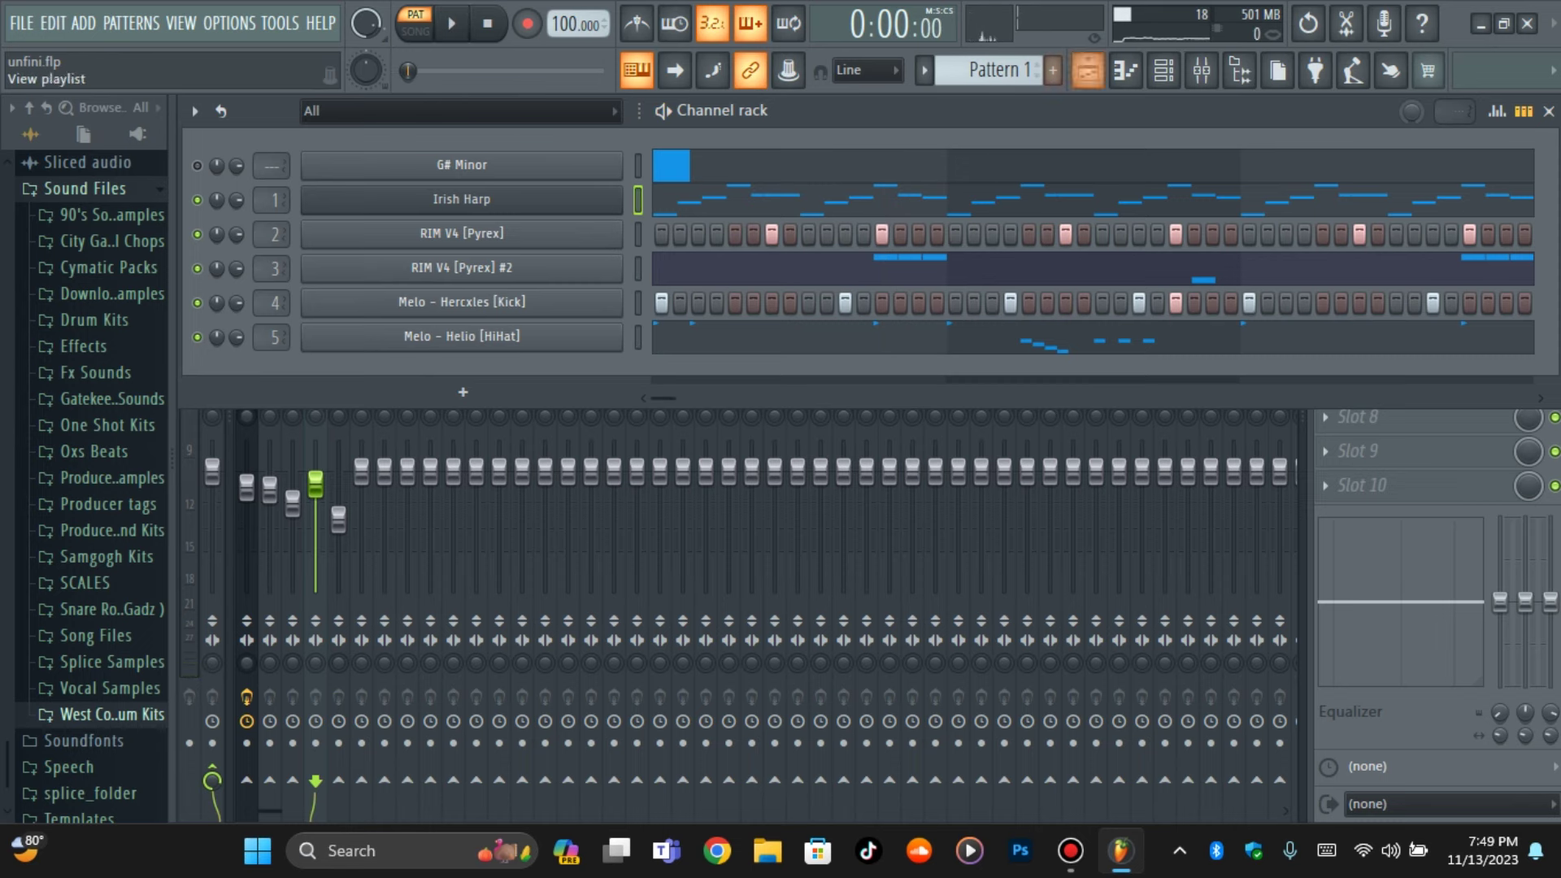
Open Fruity parametric EQ 2 on the Irish Harp track, shift band 4 slightly higher in frequency, raise band 5 and lower band 6
click(1202, 71)
click(246, 317)
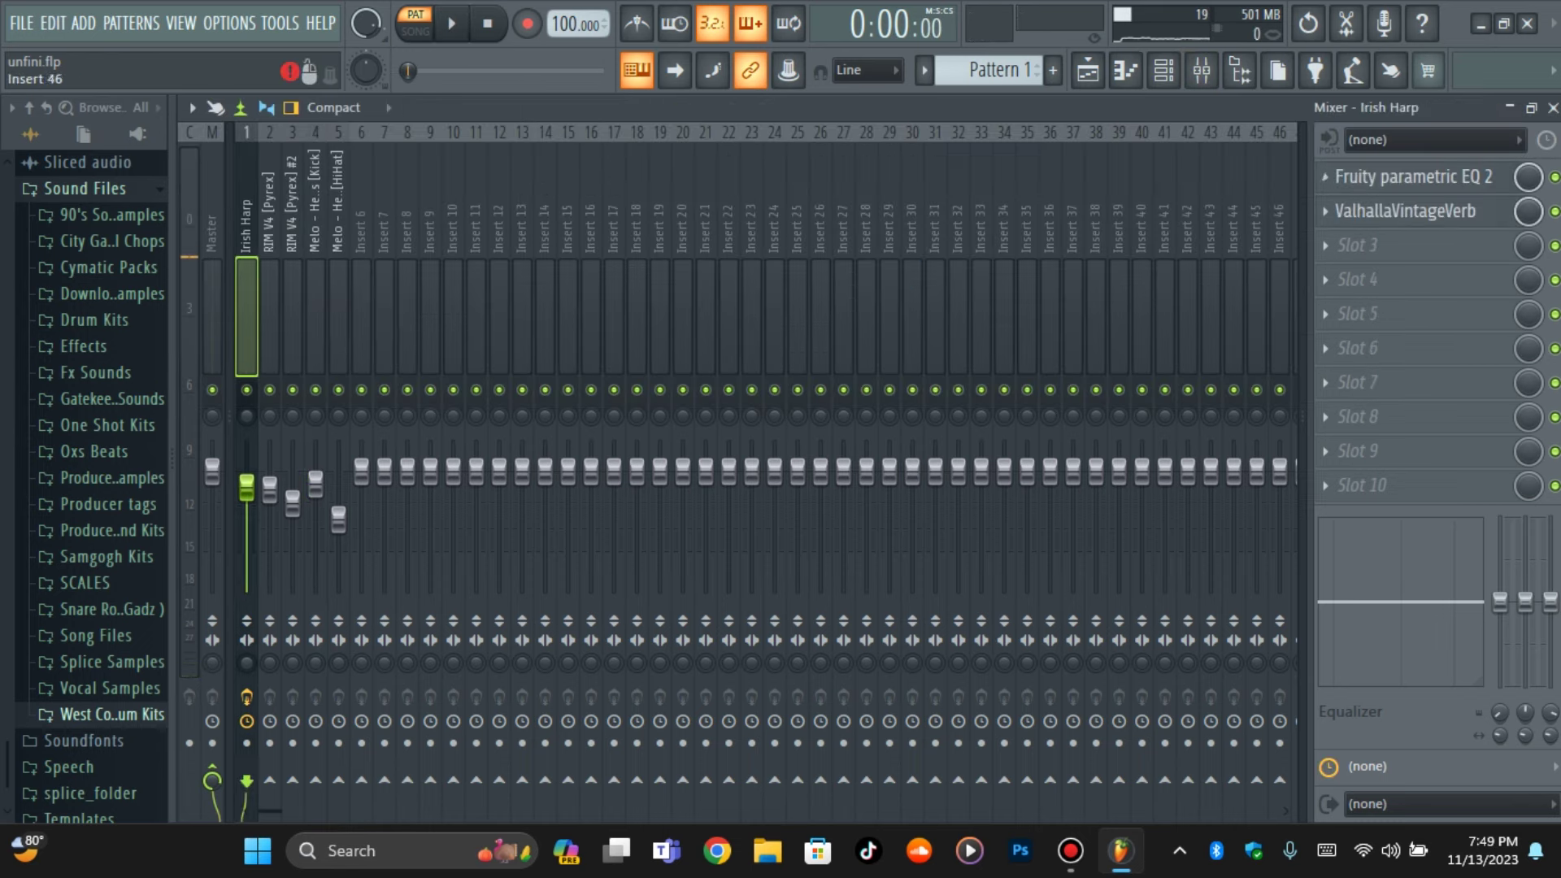
click(1415, 176)
scroll(625, 394, down, 2)
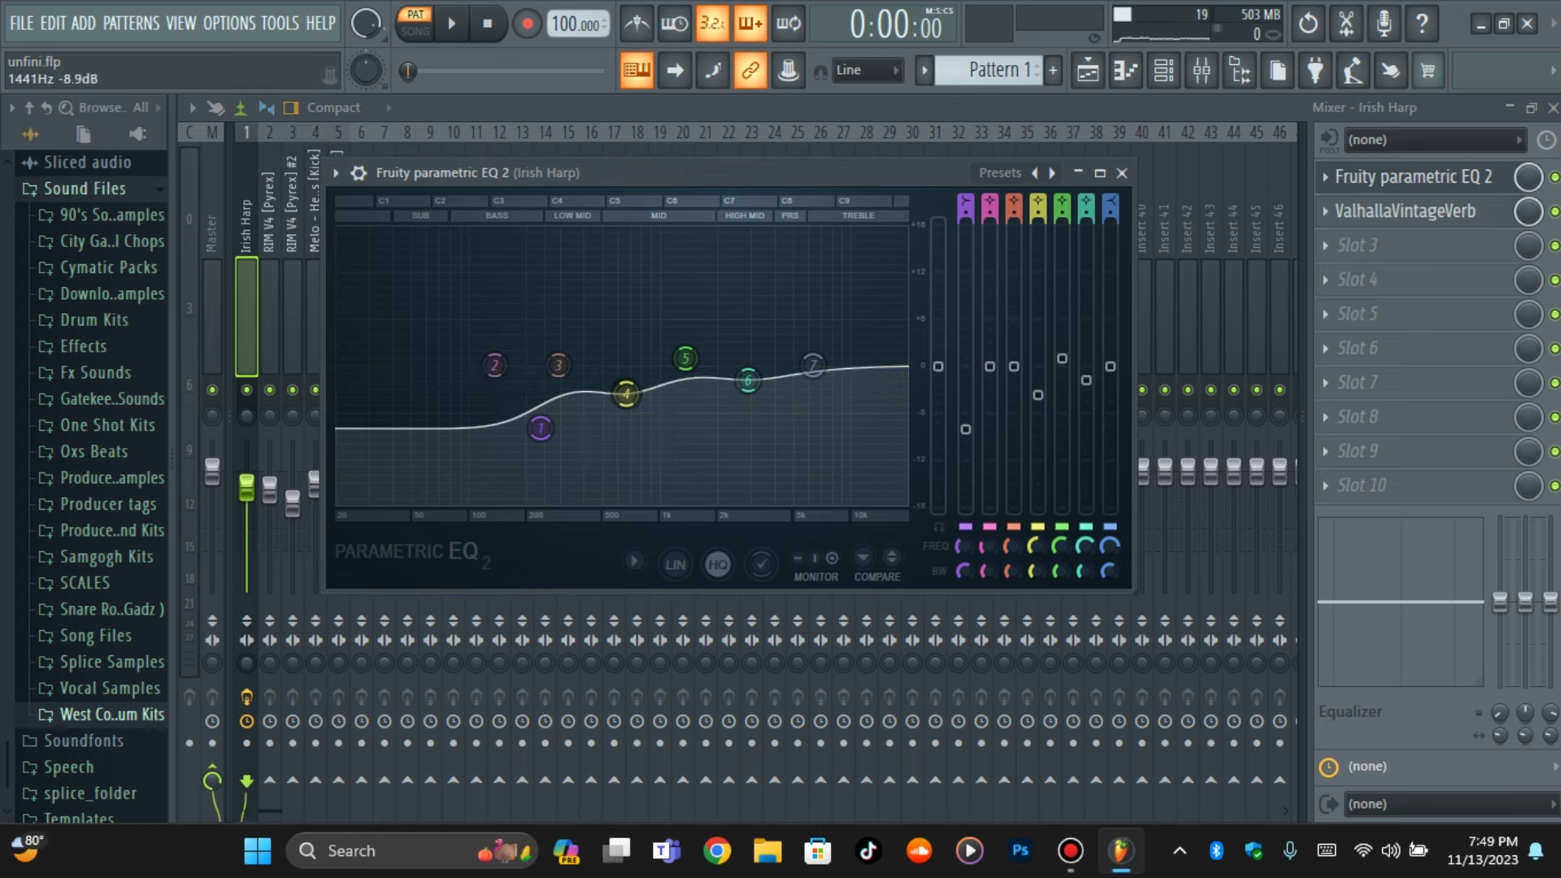
drag(625, 395, 751, 386)
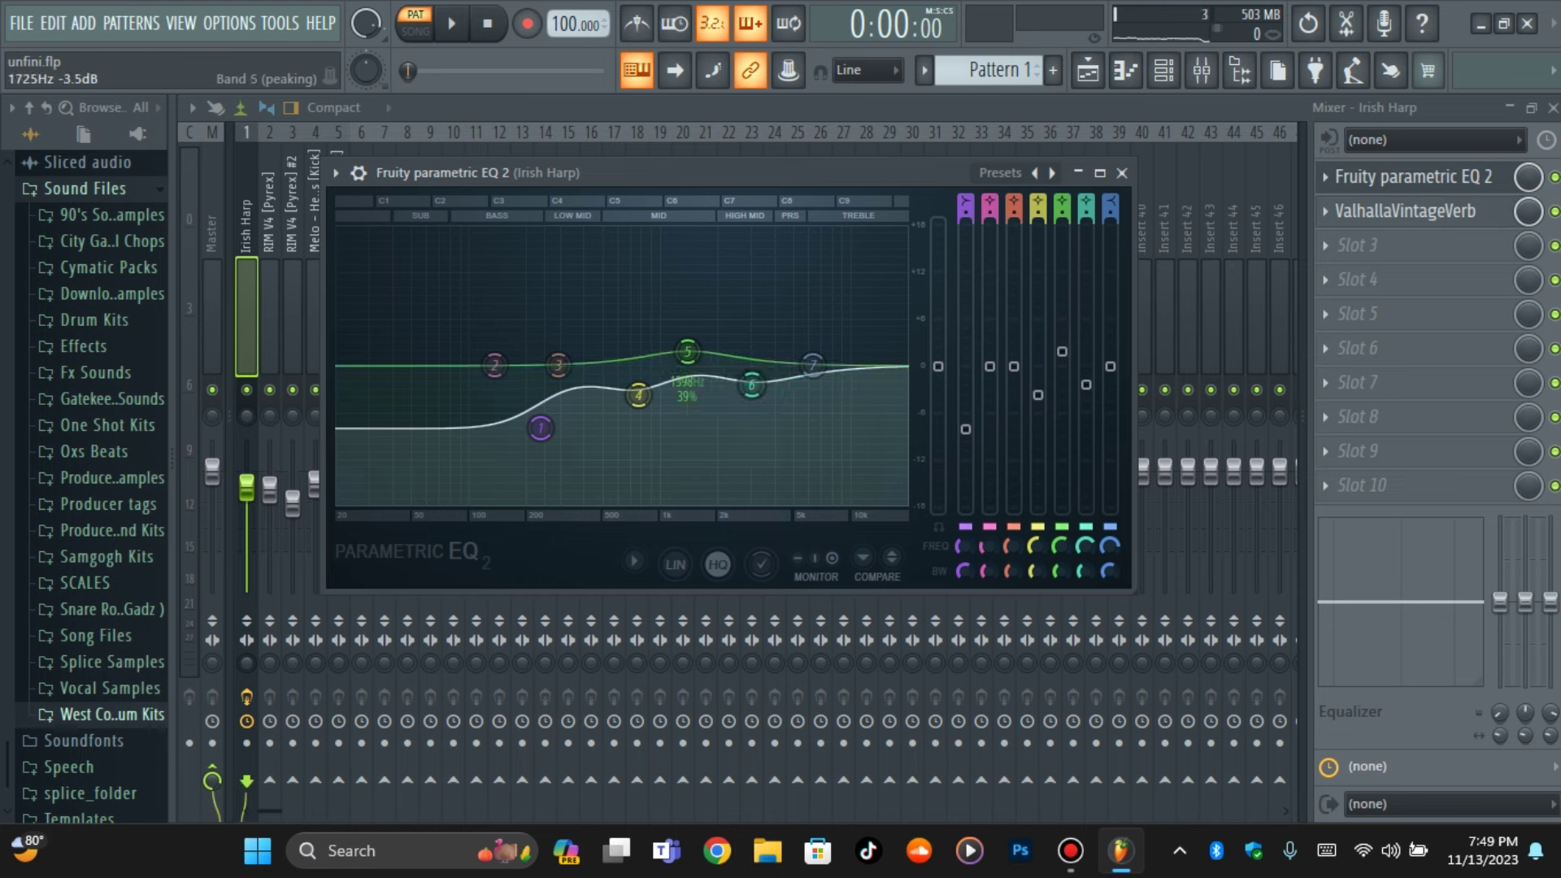
click(540, 428)
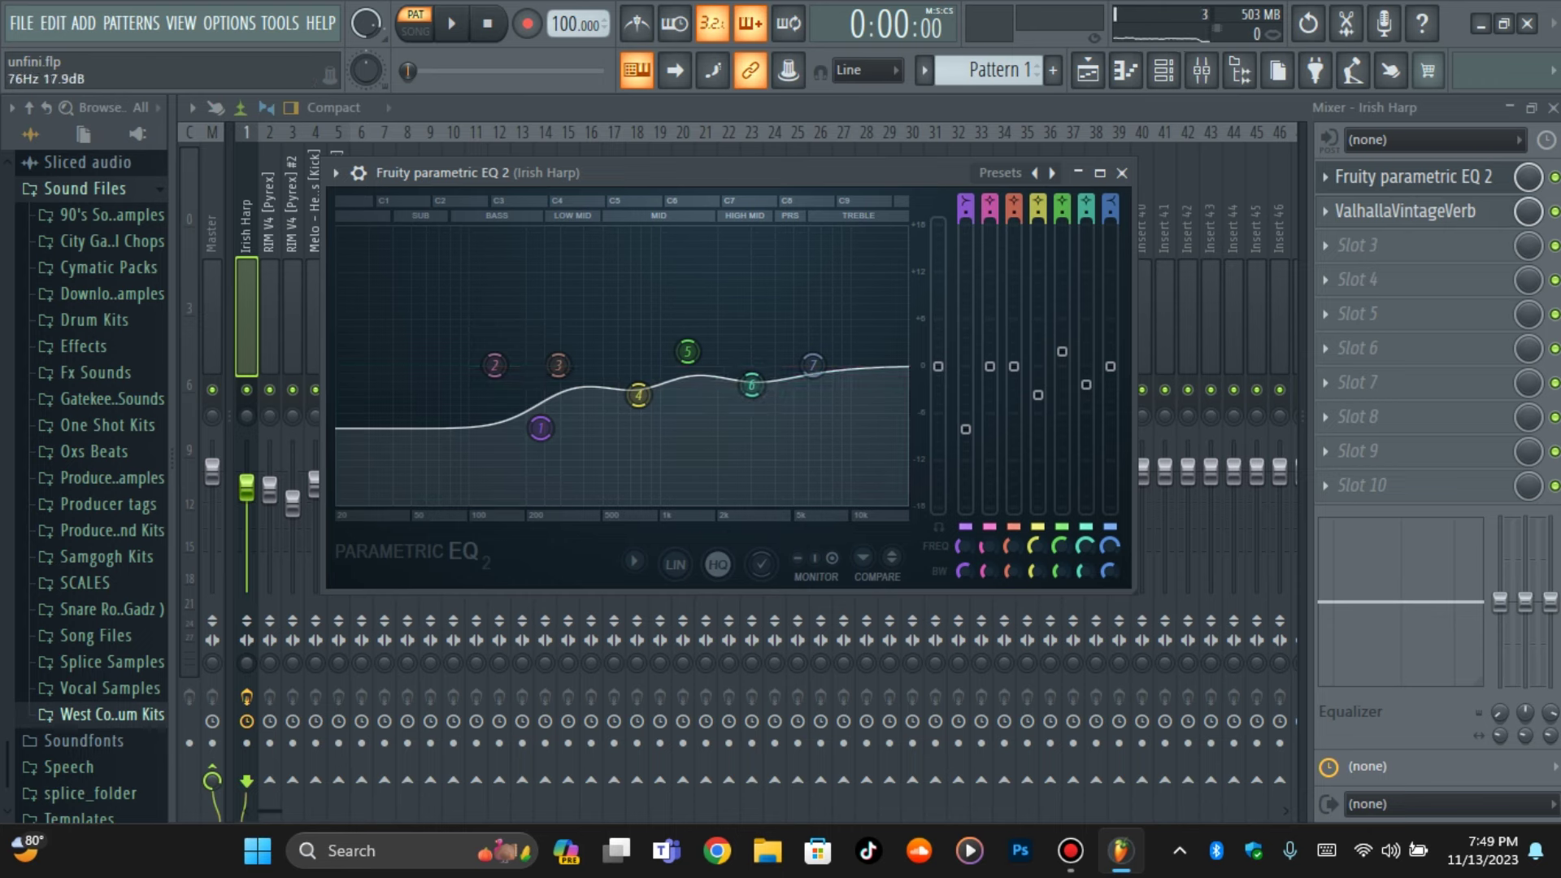
Lower band 1 of the Irish Harp's equalizer slightly and play the pattern to check the harp's sound
drag(541, 429, 539, 436)
key(space)
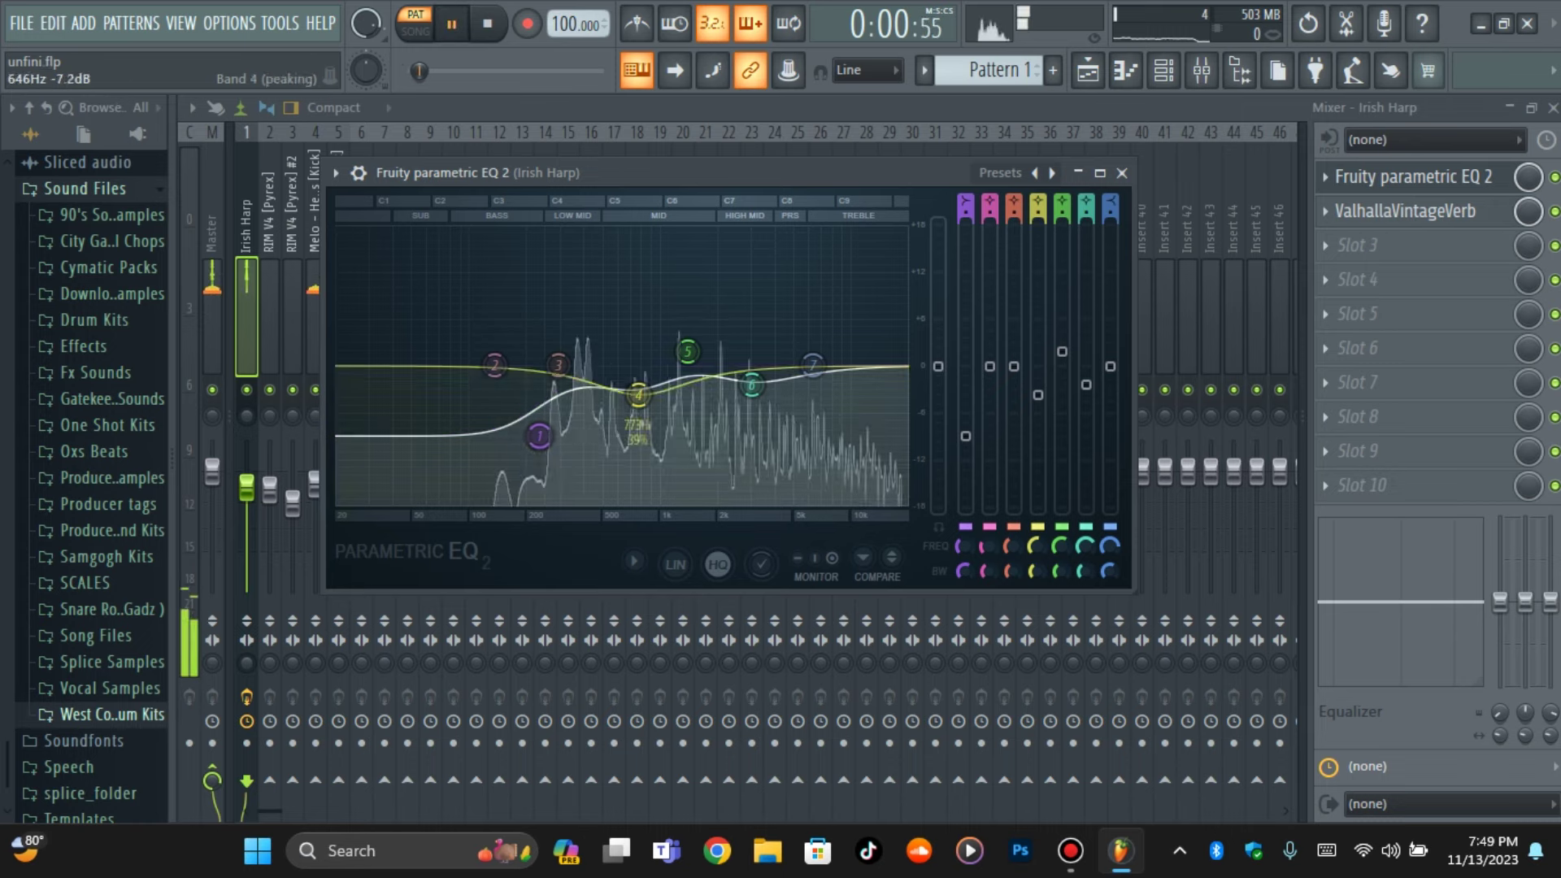
key(Escape)
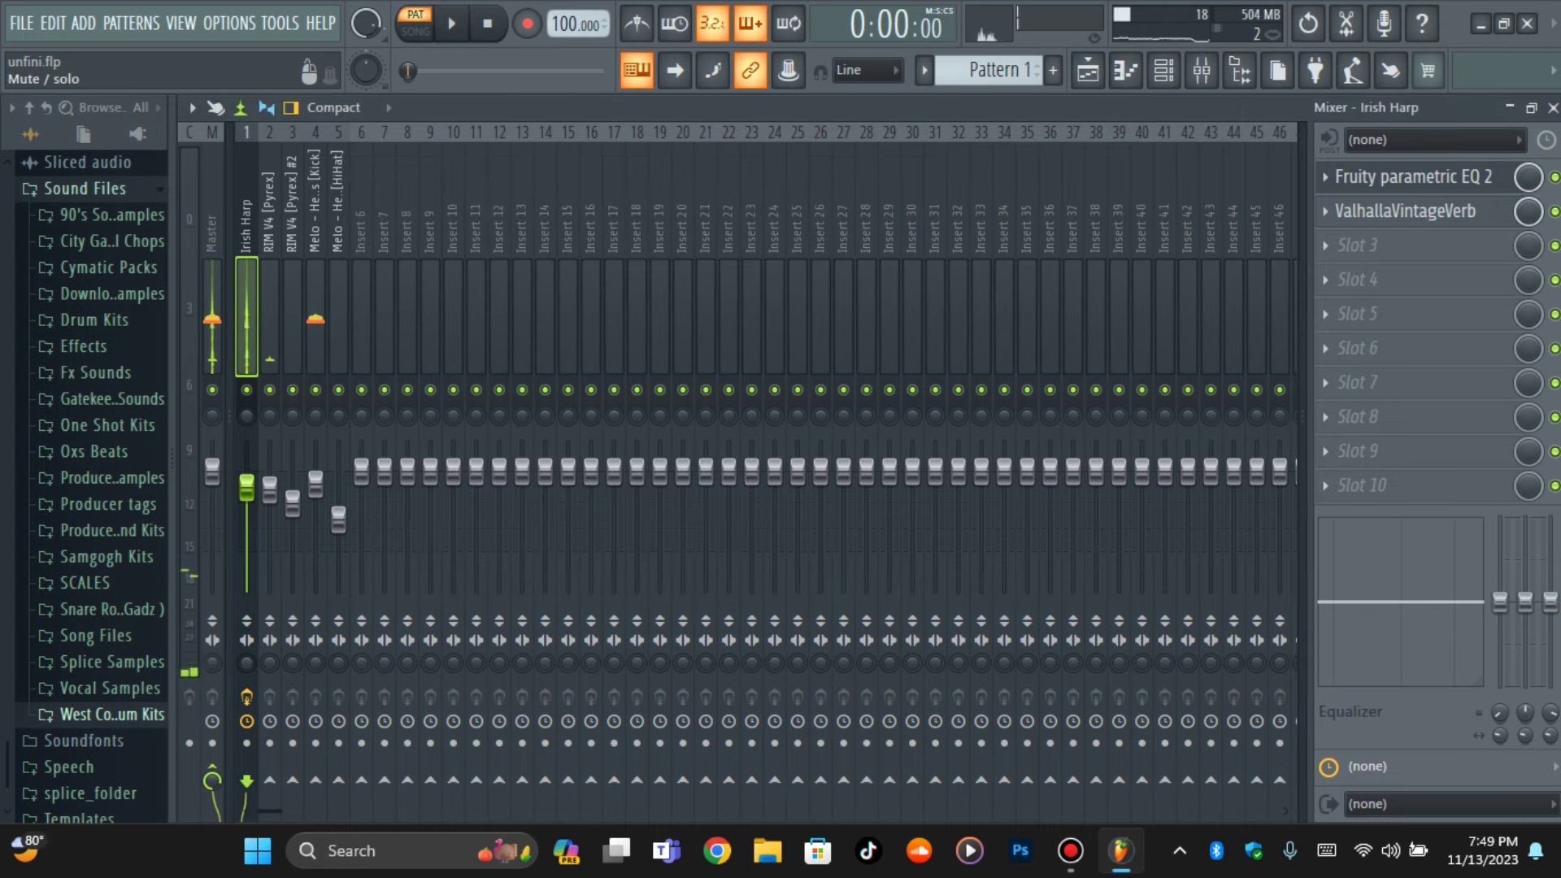
Solo the Irish Harp mixer track, review its ValhallaVintageVerb reverb settings, and play the pattern to hear the effects
key(alt+s)
click(1415, 176)
click(1414, 177)
key(space)
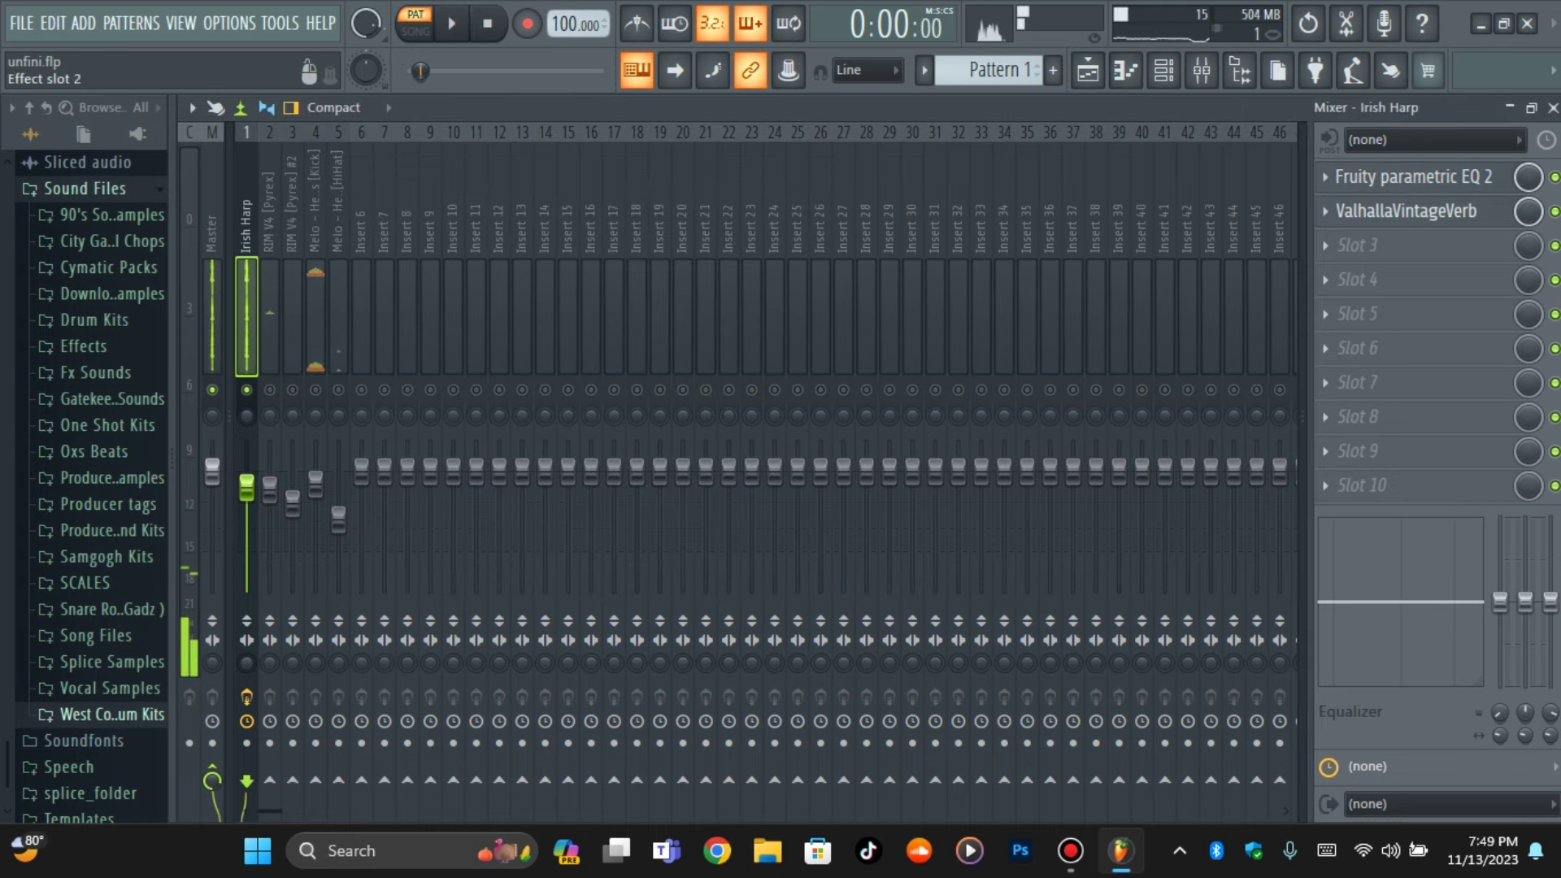
click(1404, 210)
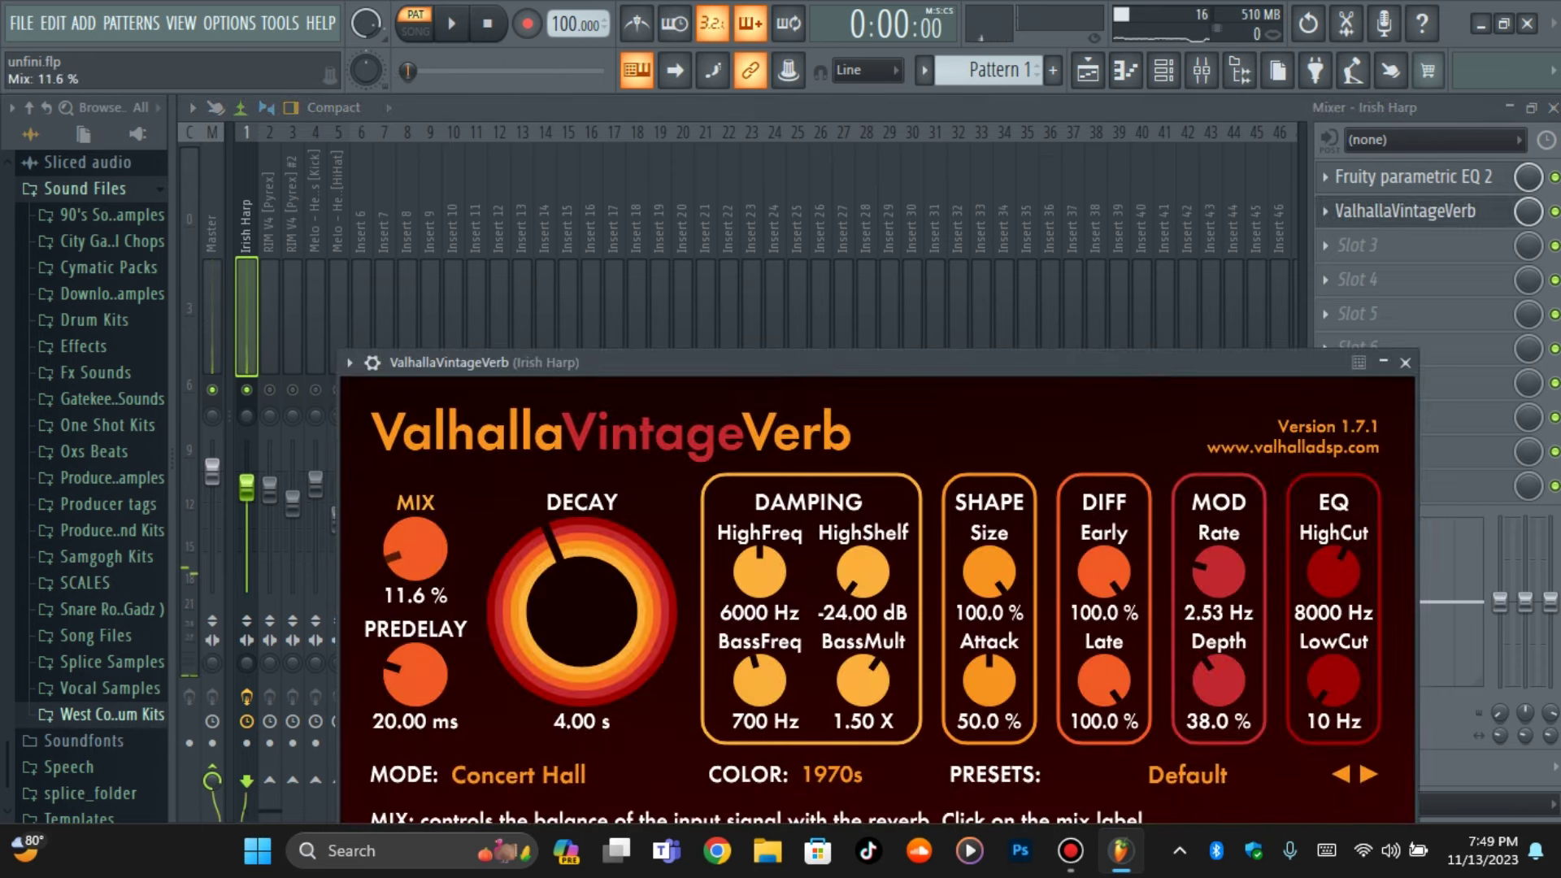
scroll(416, 549, up, 1)
click(1406, 210)
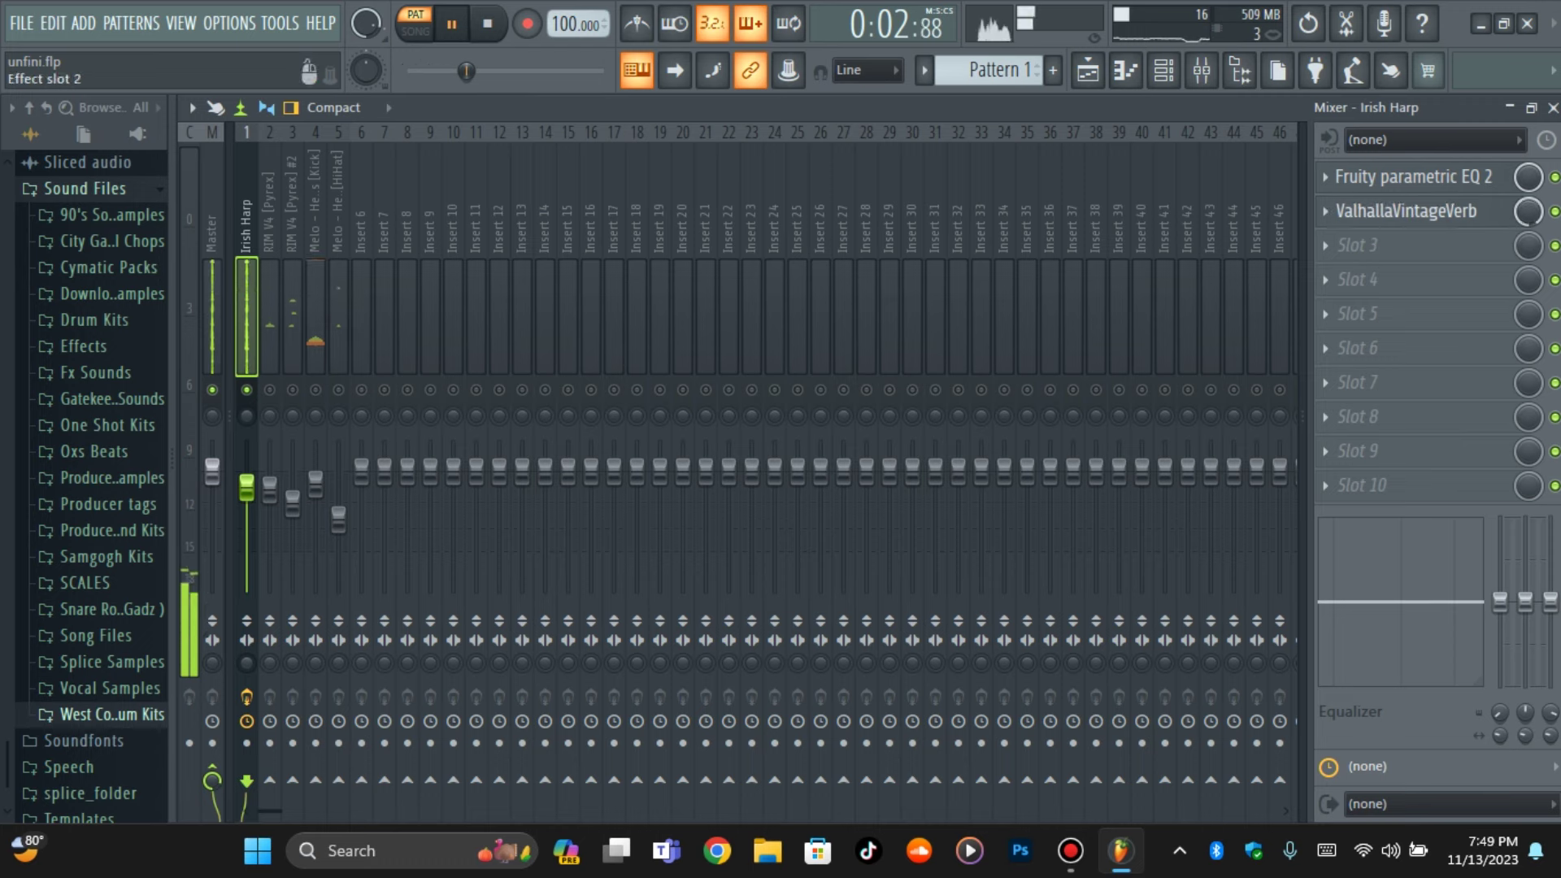
key(space)
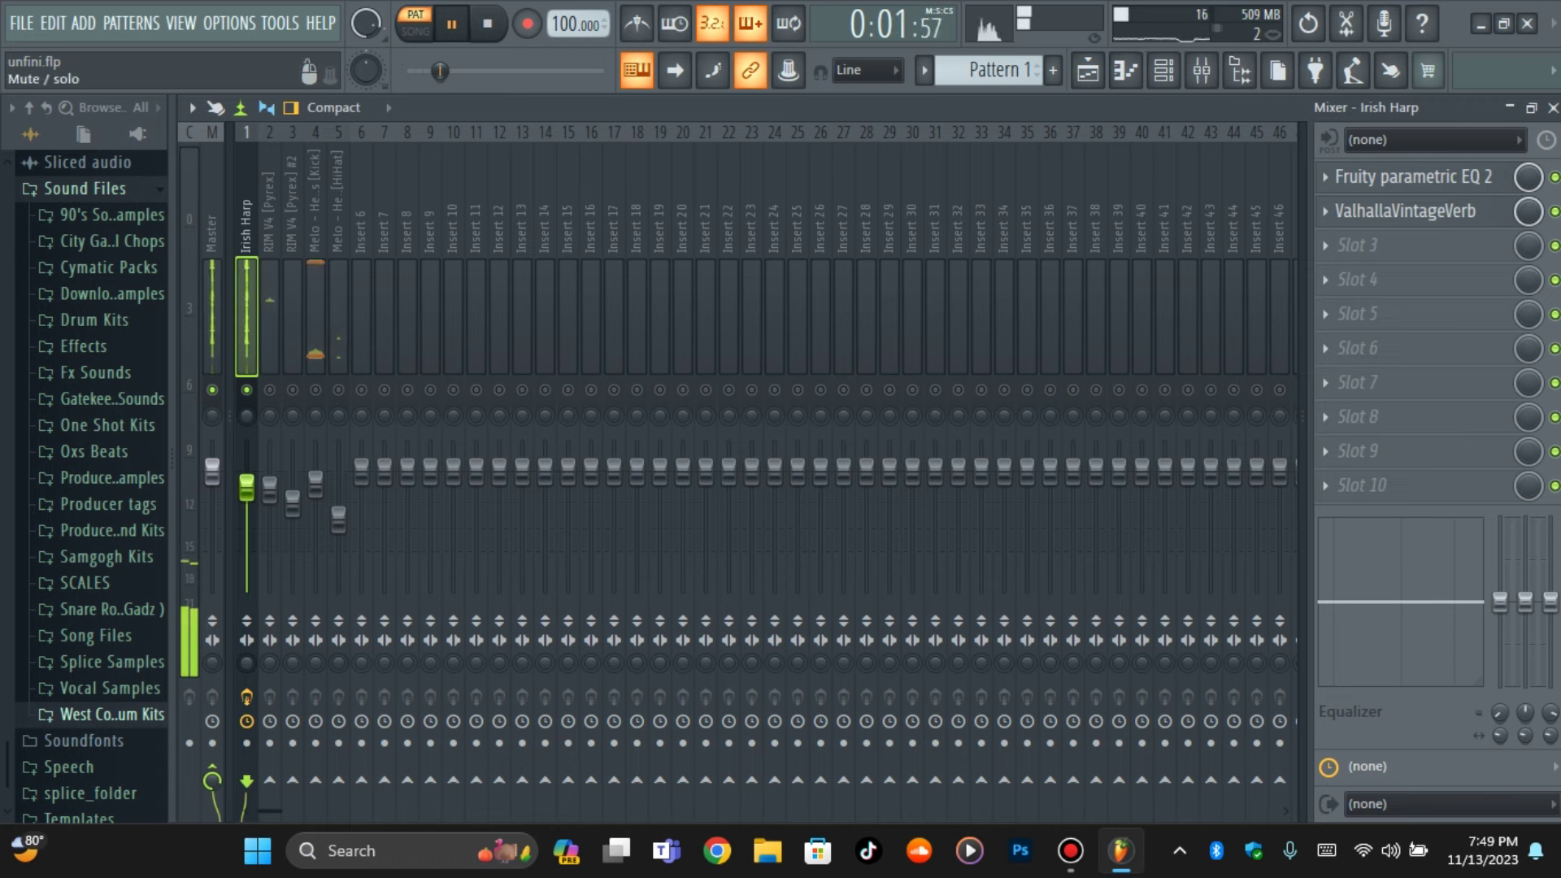
Show the channel rack and browse Drum Kits to the 808's folder of the Essentials Sauce Drum Kit [DRIPO]
click(1126, 70)
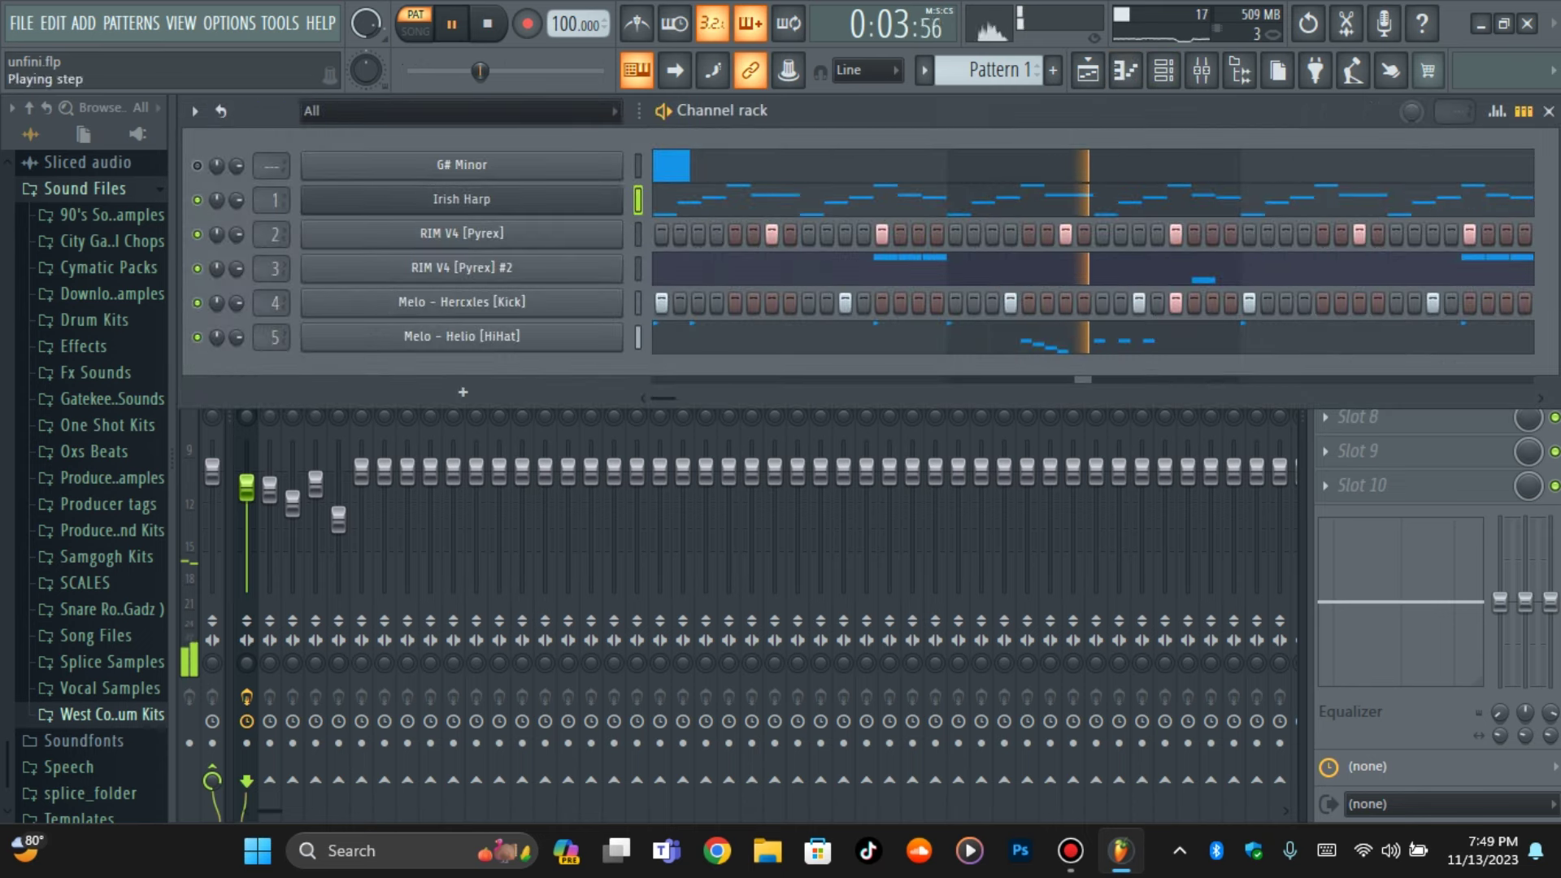
click(94, 320)
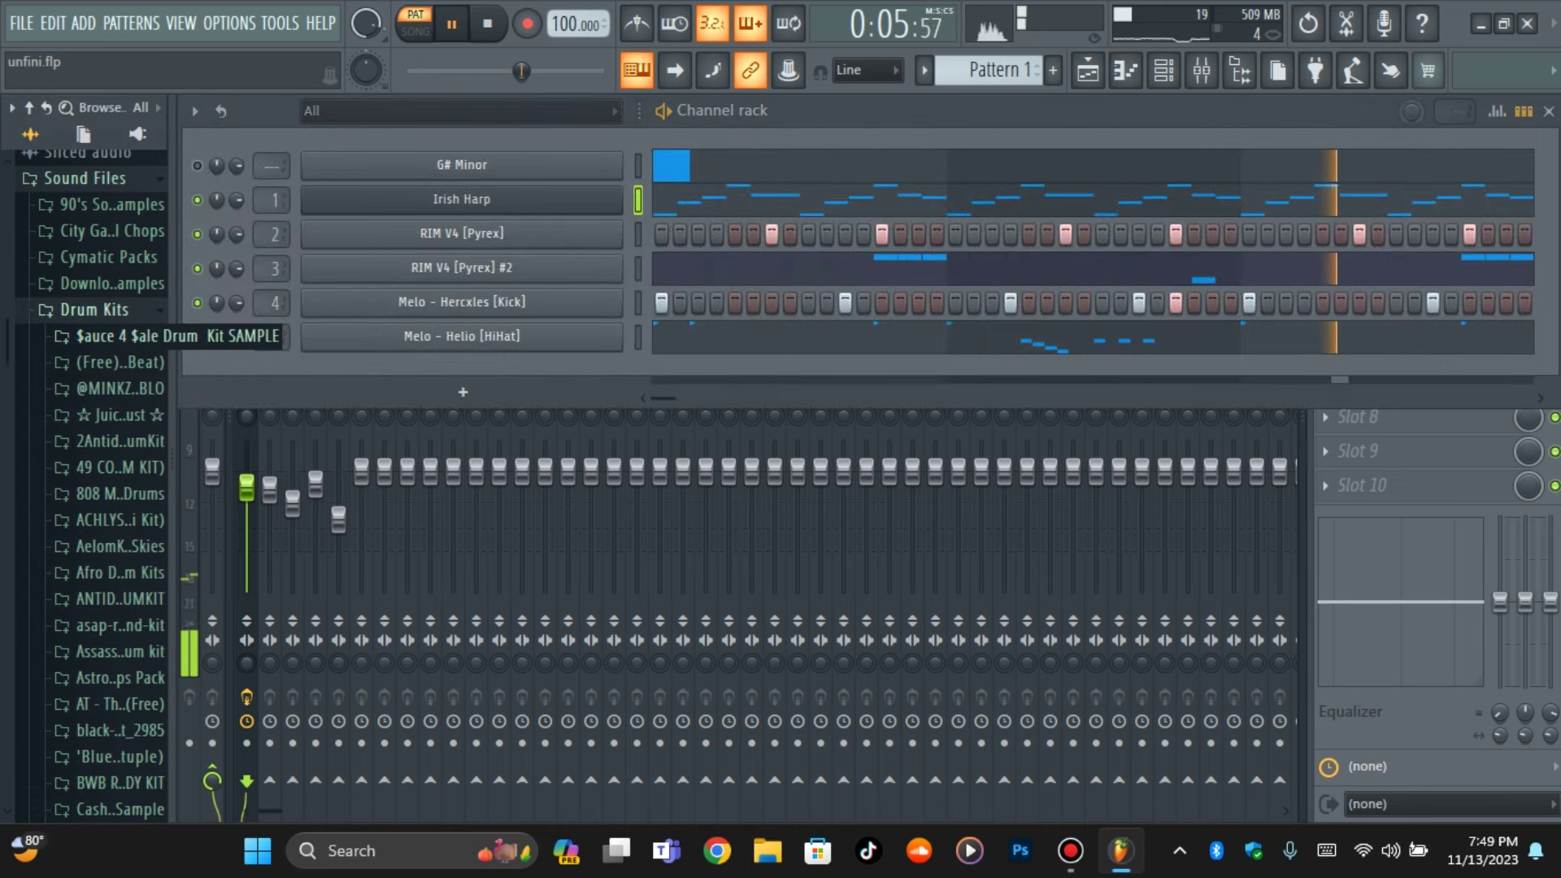
key(space)
scroll(122, 667, down, 3)
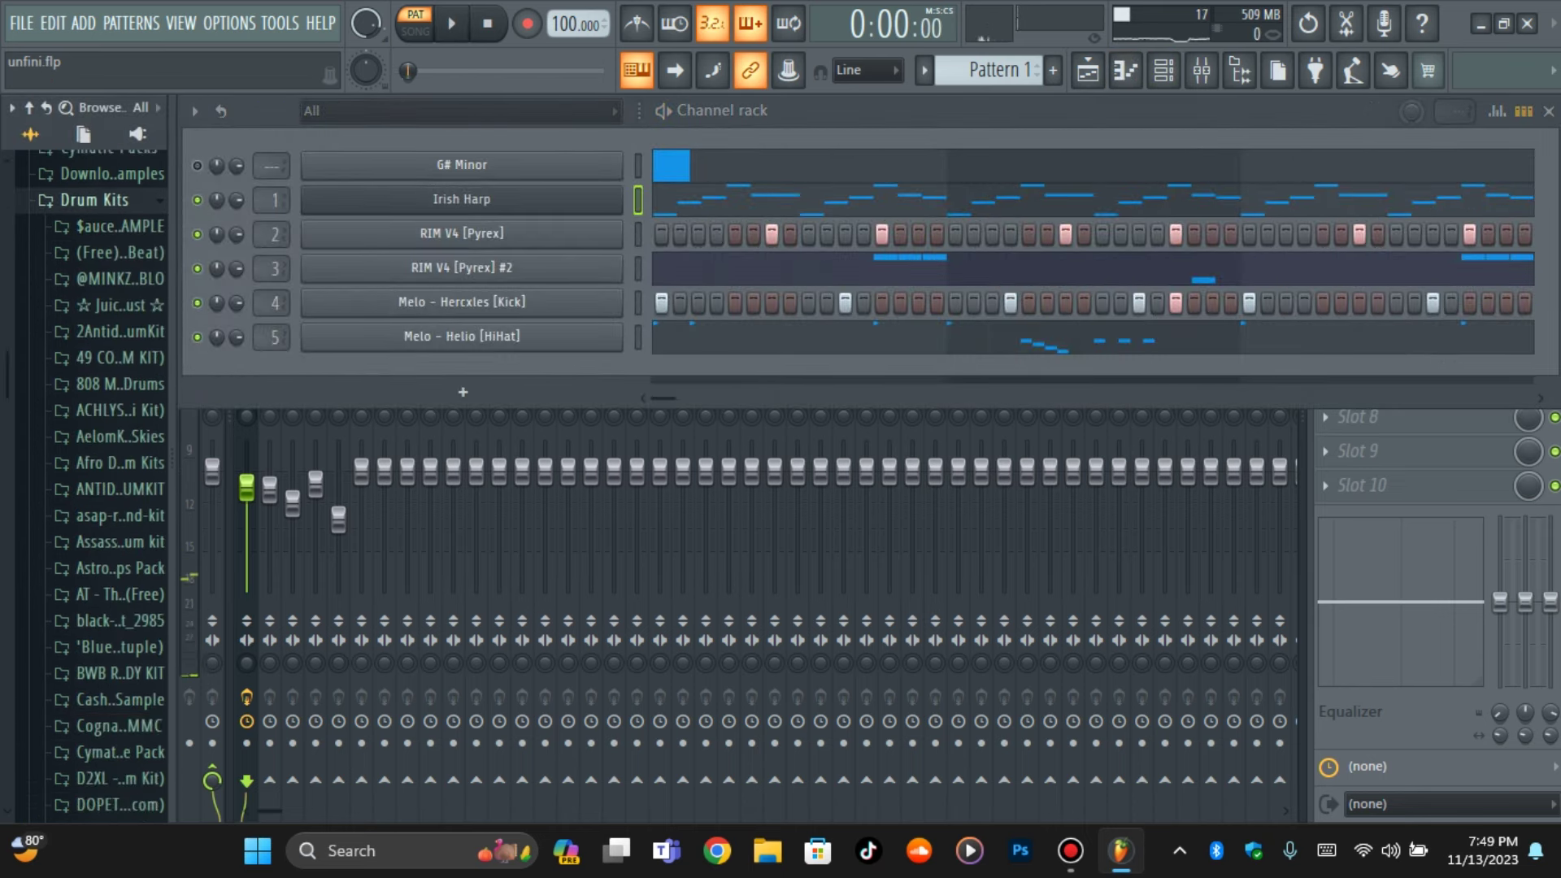
scroll(122, 618, down, 6)
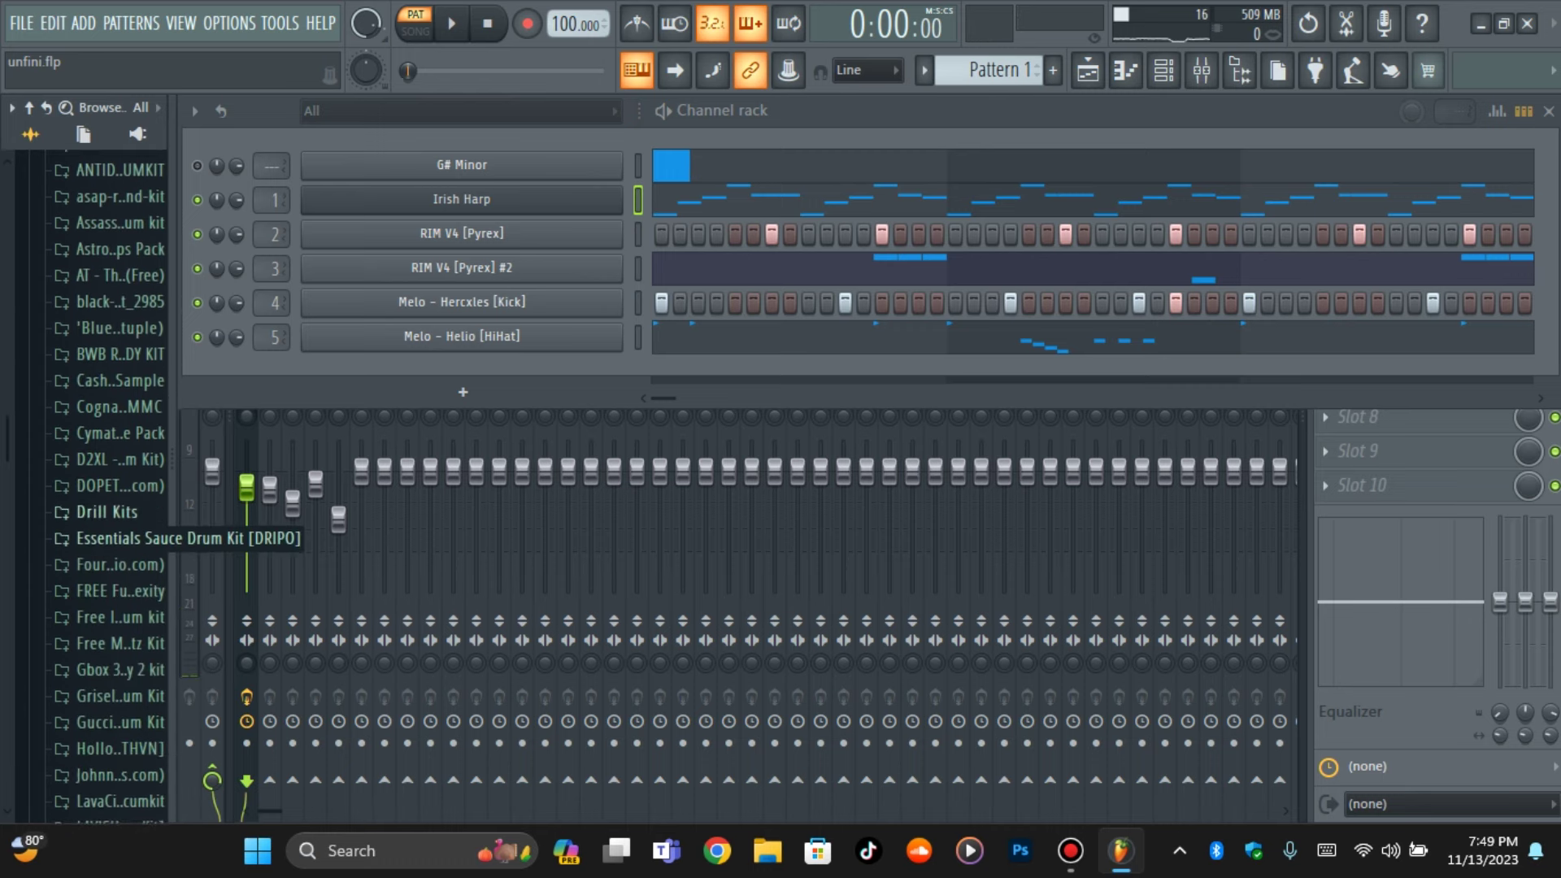
click(122, 535)
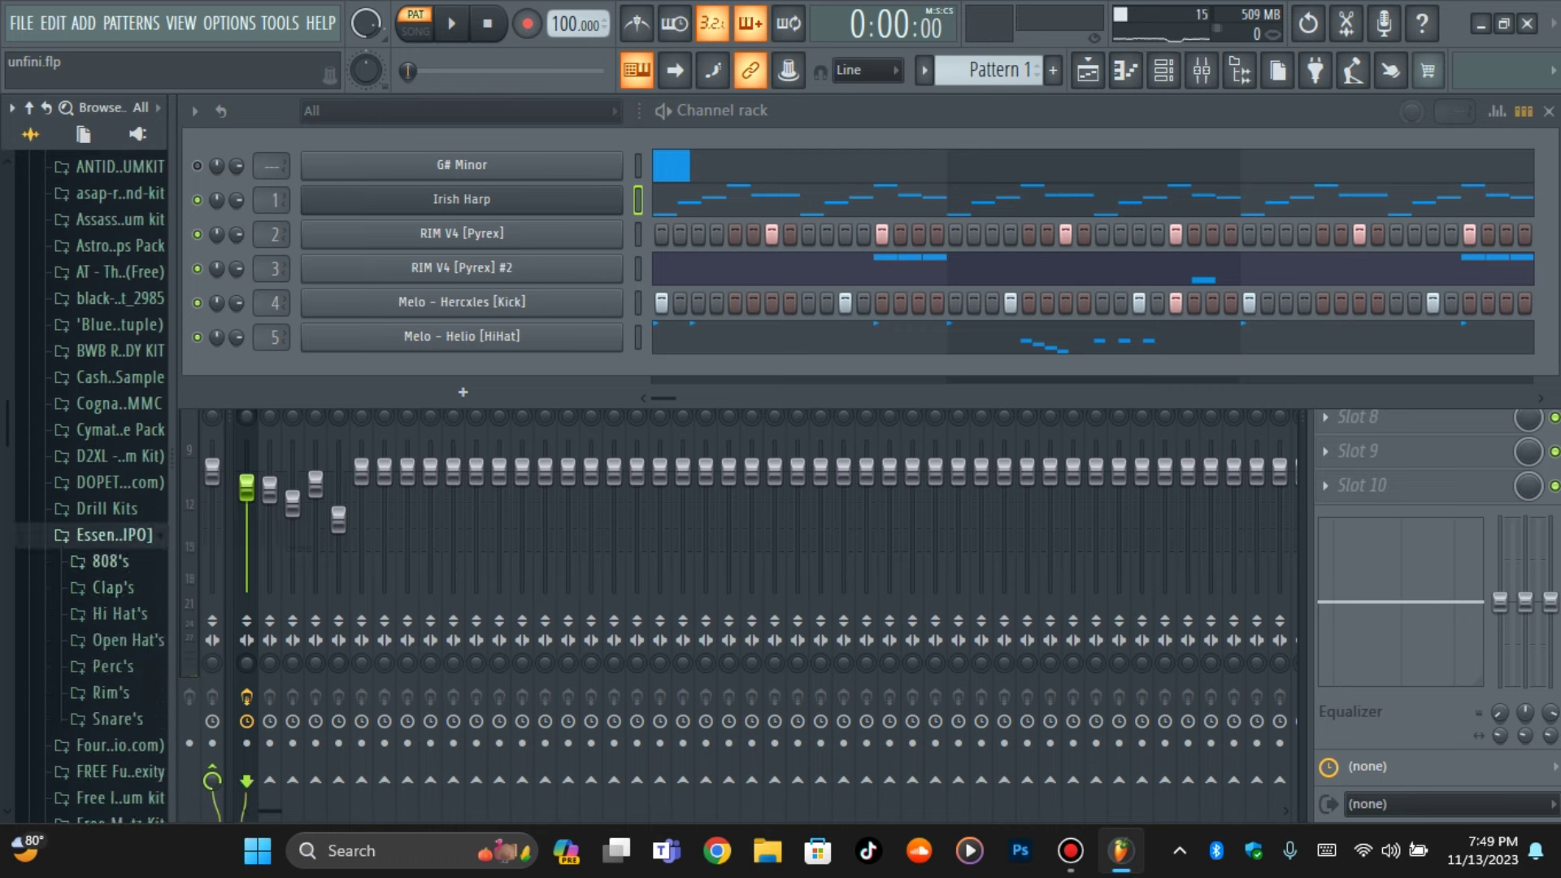
click(110, 560)
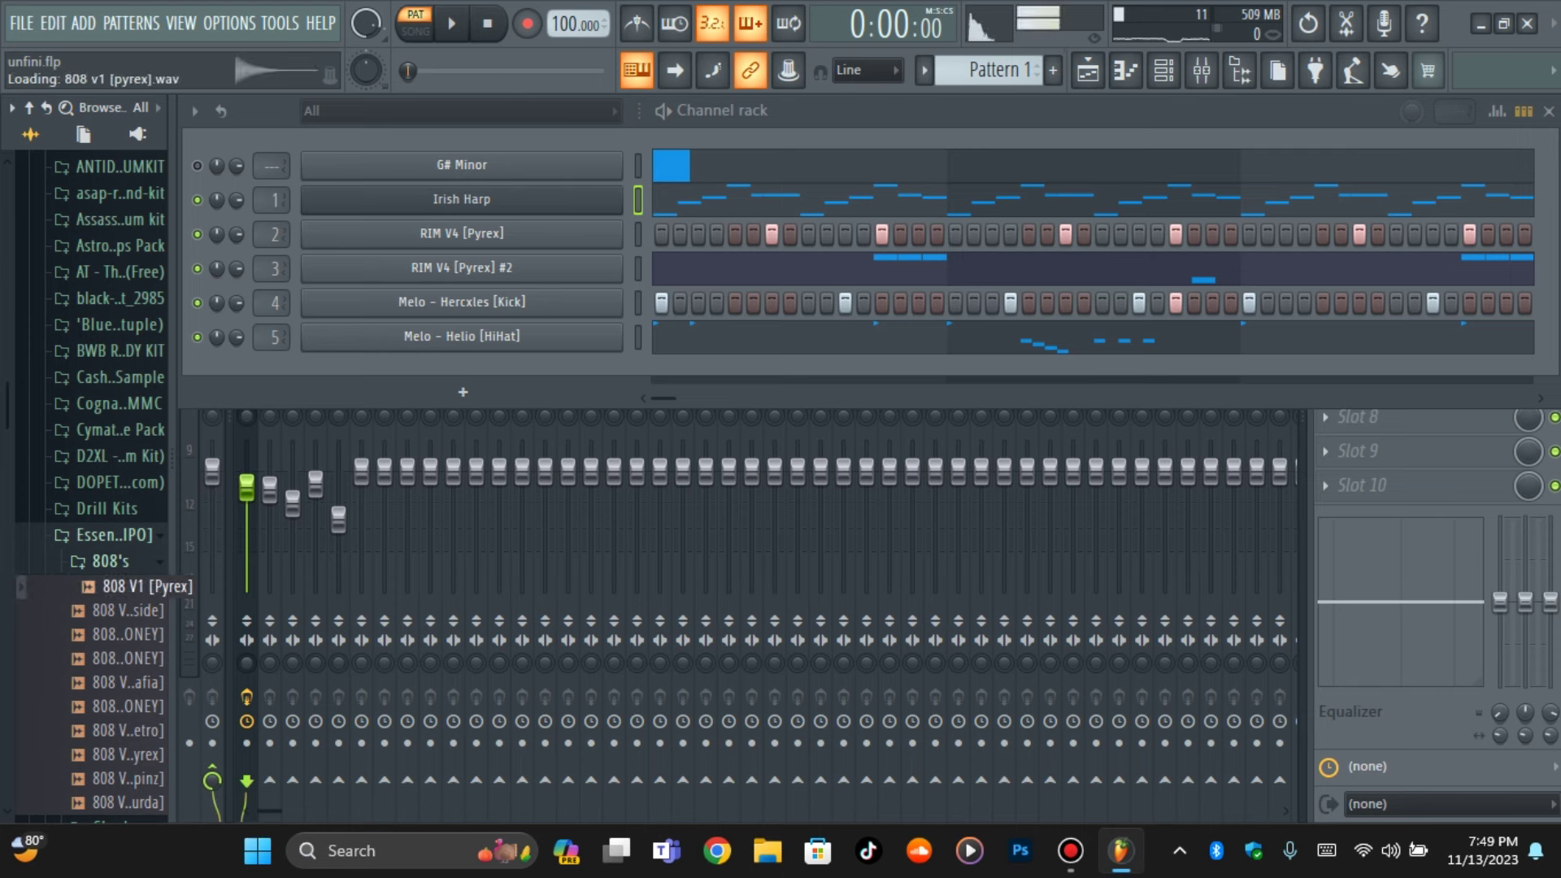
Audition several 808 samples in the kit and add 808 V9 [Spinz] as a new channel below the hi-hat
click(126, 587)
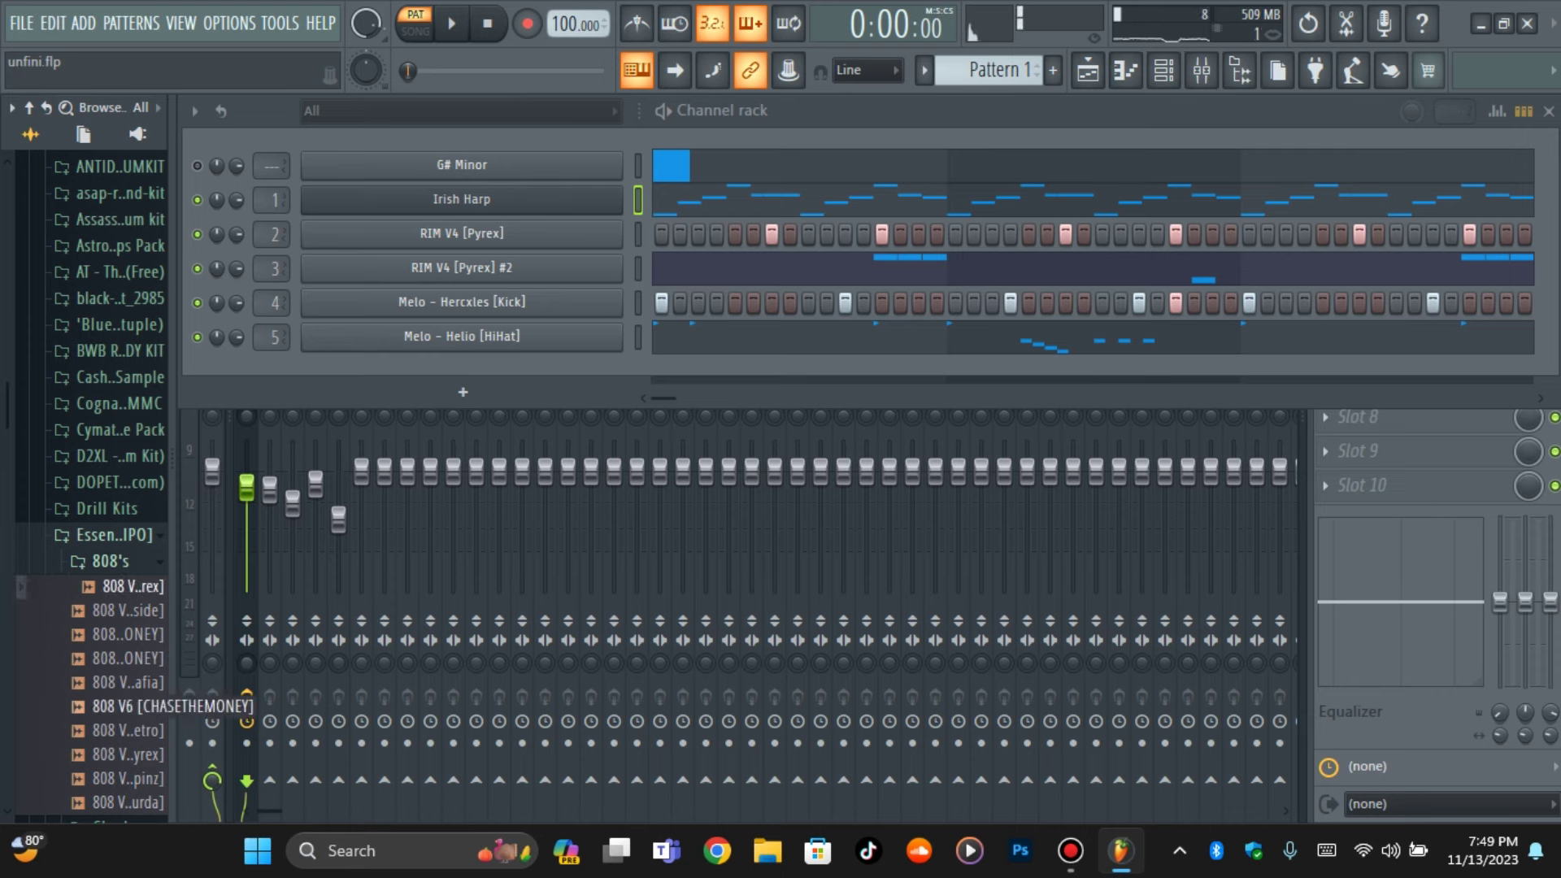
click(126, 755)
click(126, 730)
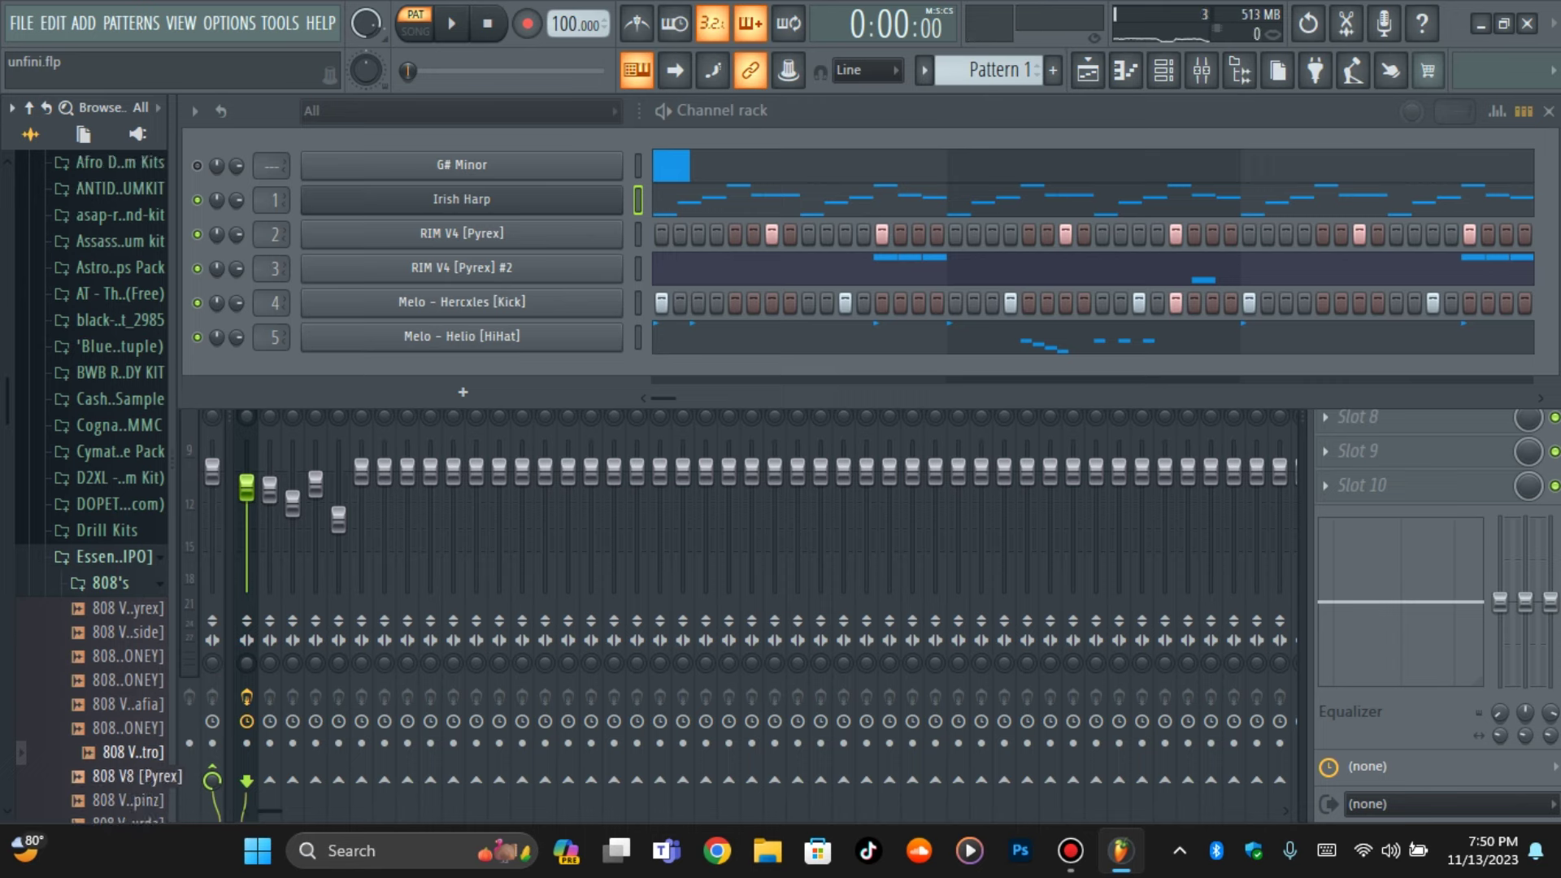
scroll(126, 731, down, 3)
click(135, 656)
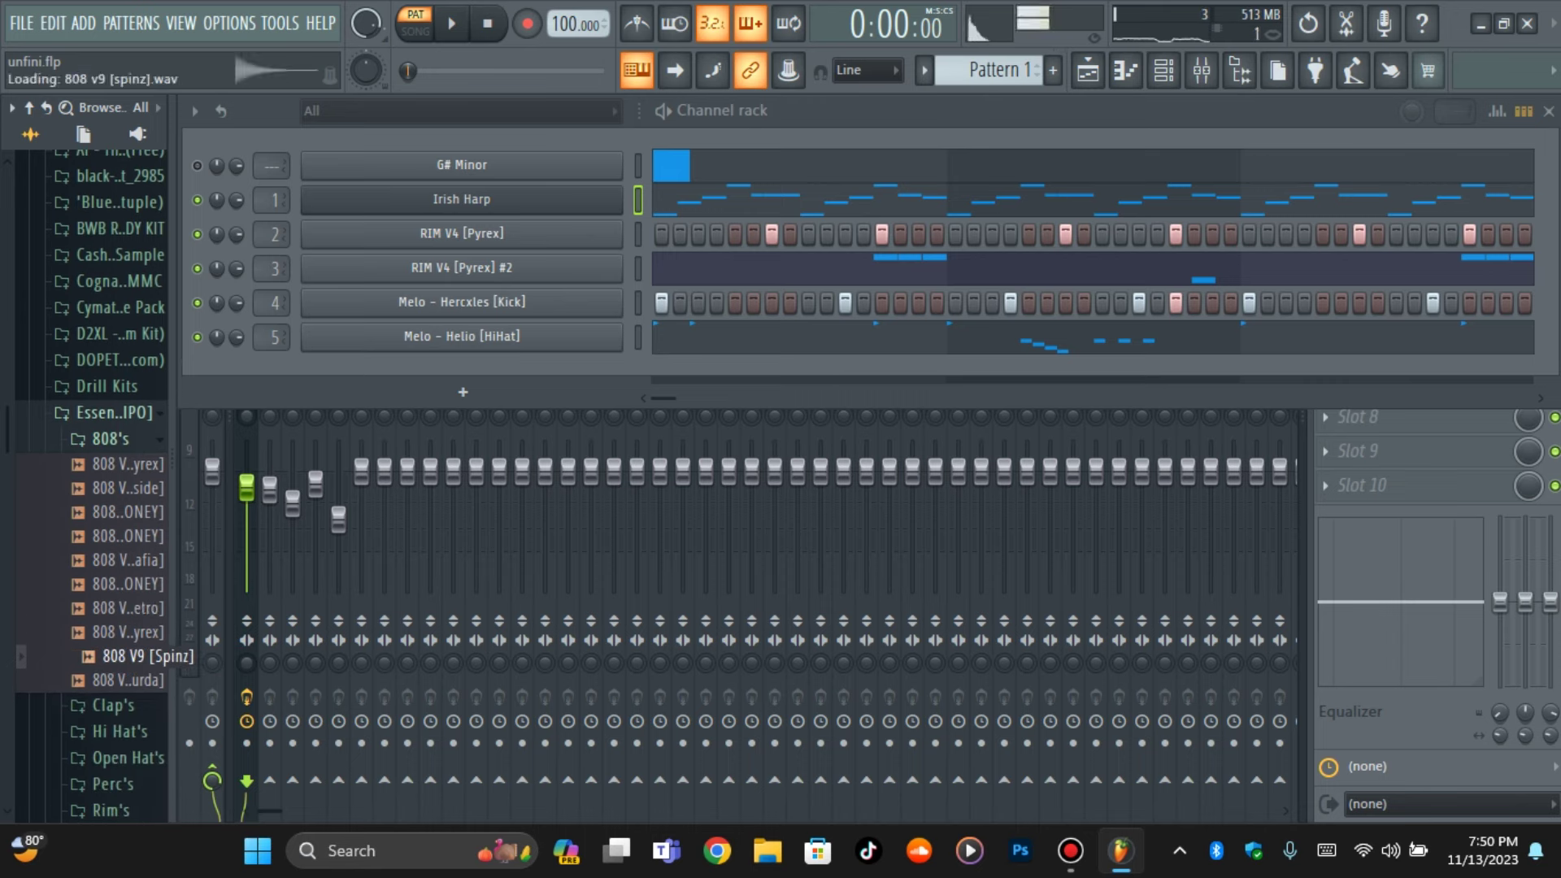
drag(134, 656, 439, 382)
Copy the Melo - Hercxles [Kick] pattern into the 808 V9 [Spinz] channel and play it briefly
right_click(488, 303)
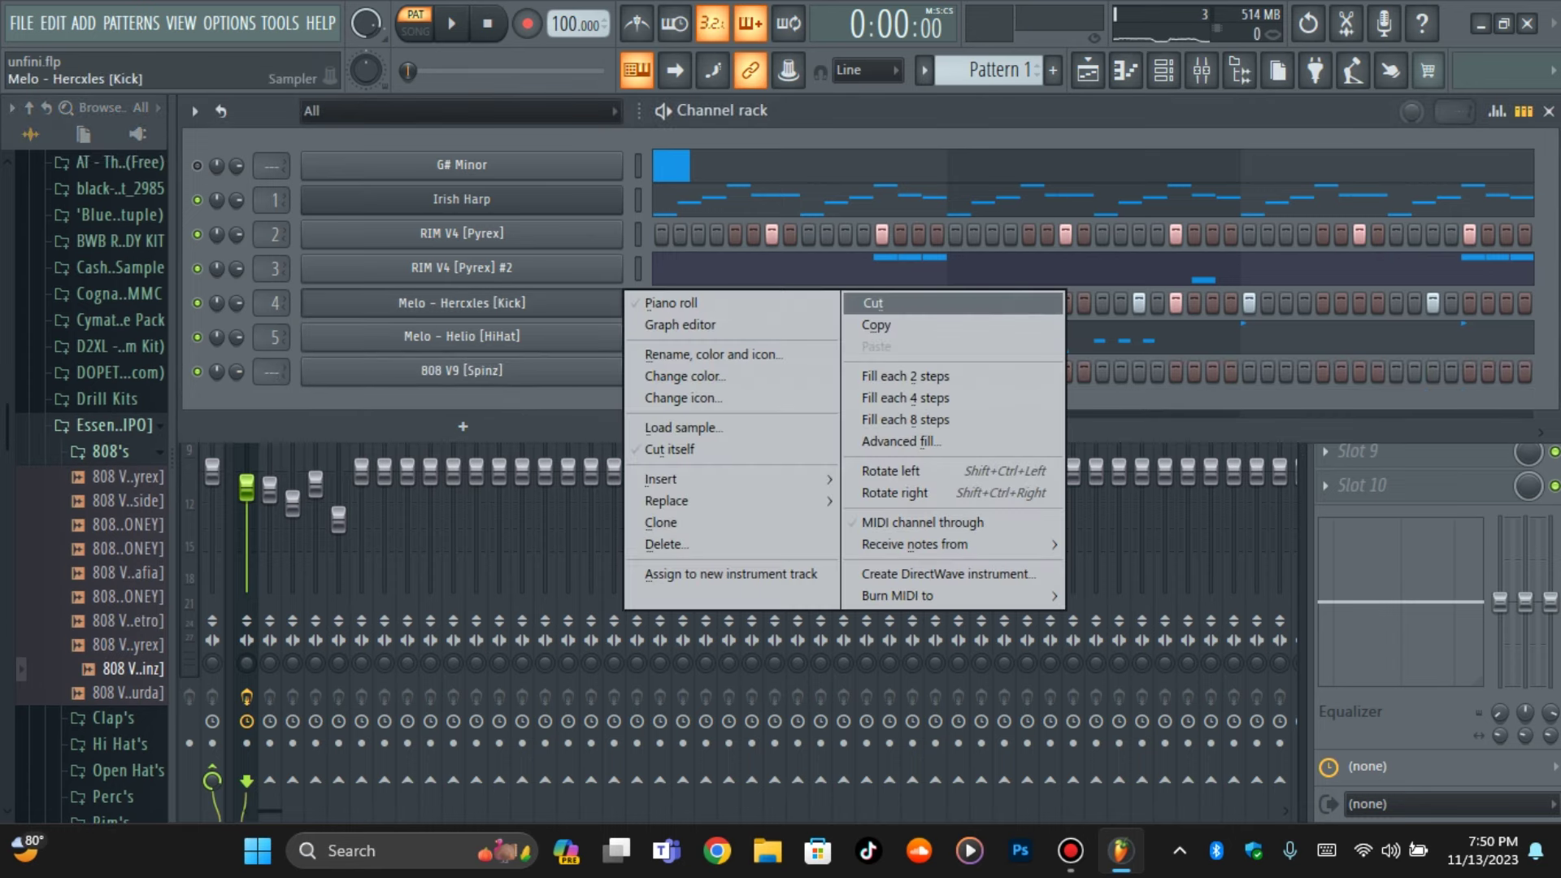
click(882, 326)
right_click(626, 366)
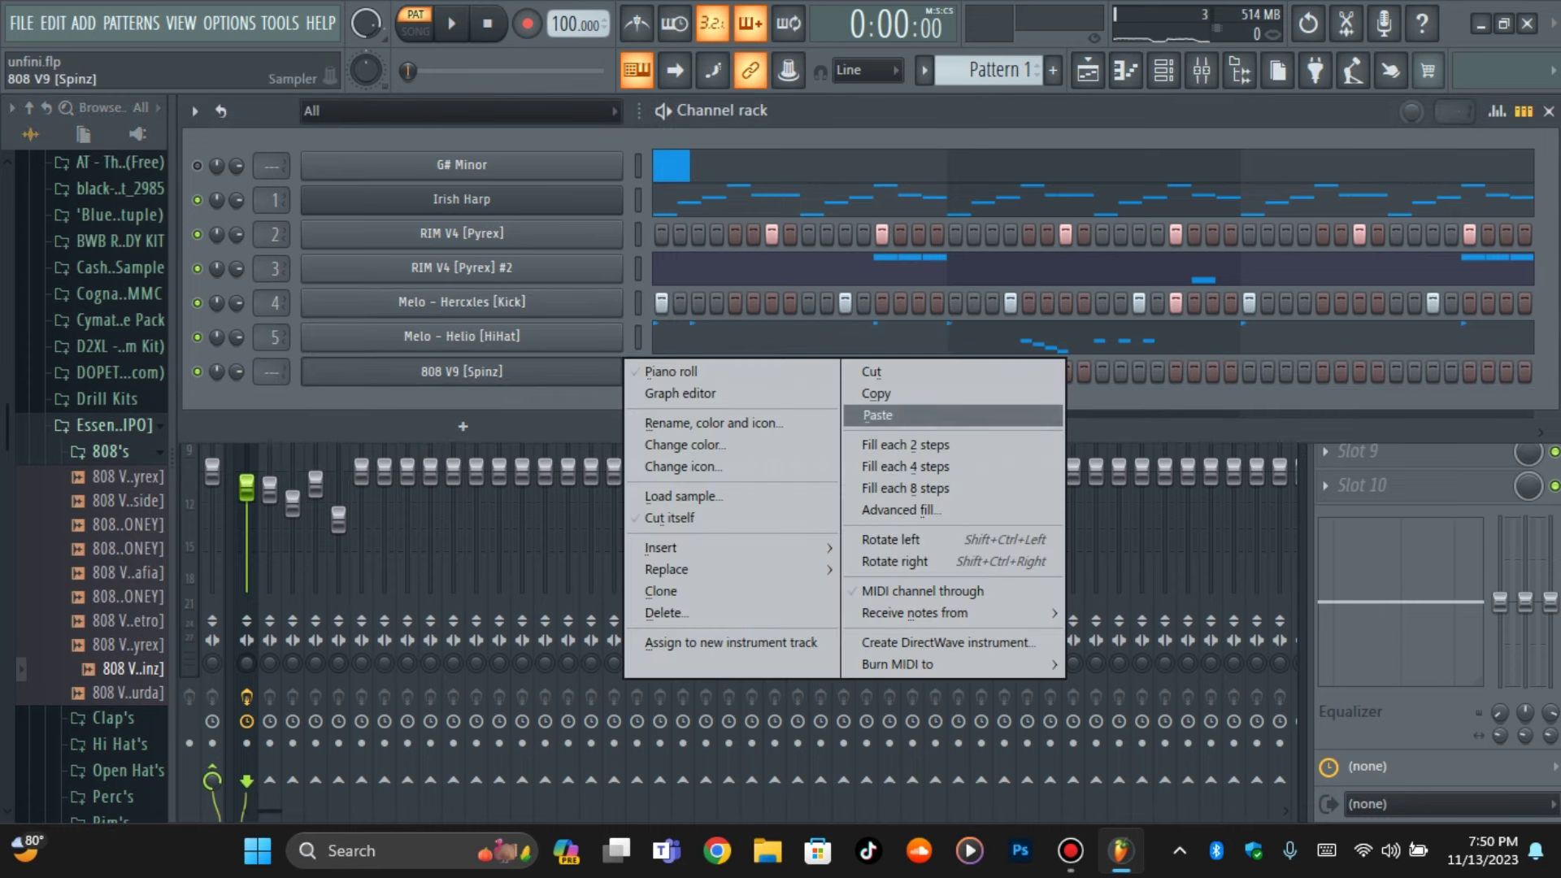
click(924, 411)
key(space)
key(space)
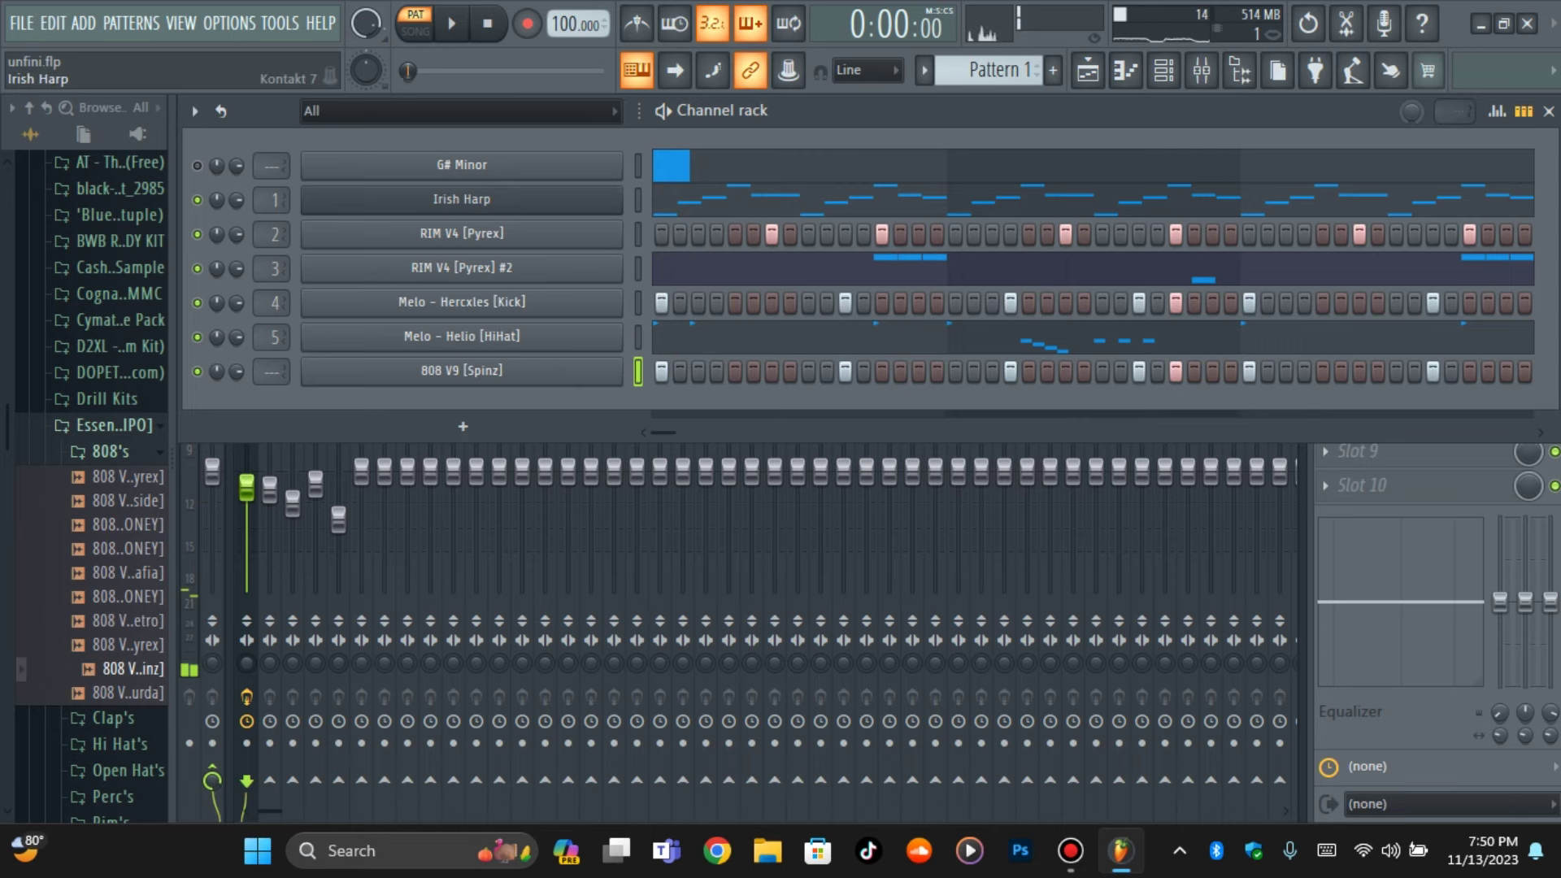
Examine the Irish Harp channel's detailed settings and its Kontakt instrument
click(462, 200)
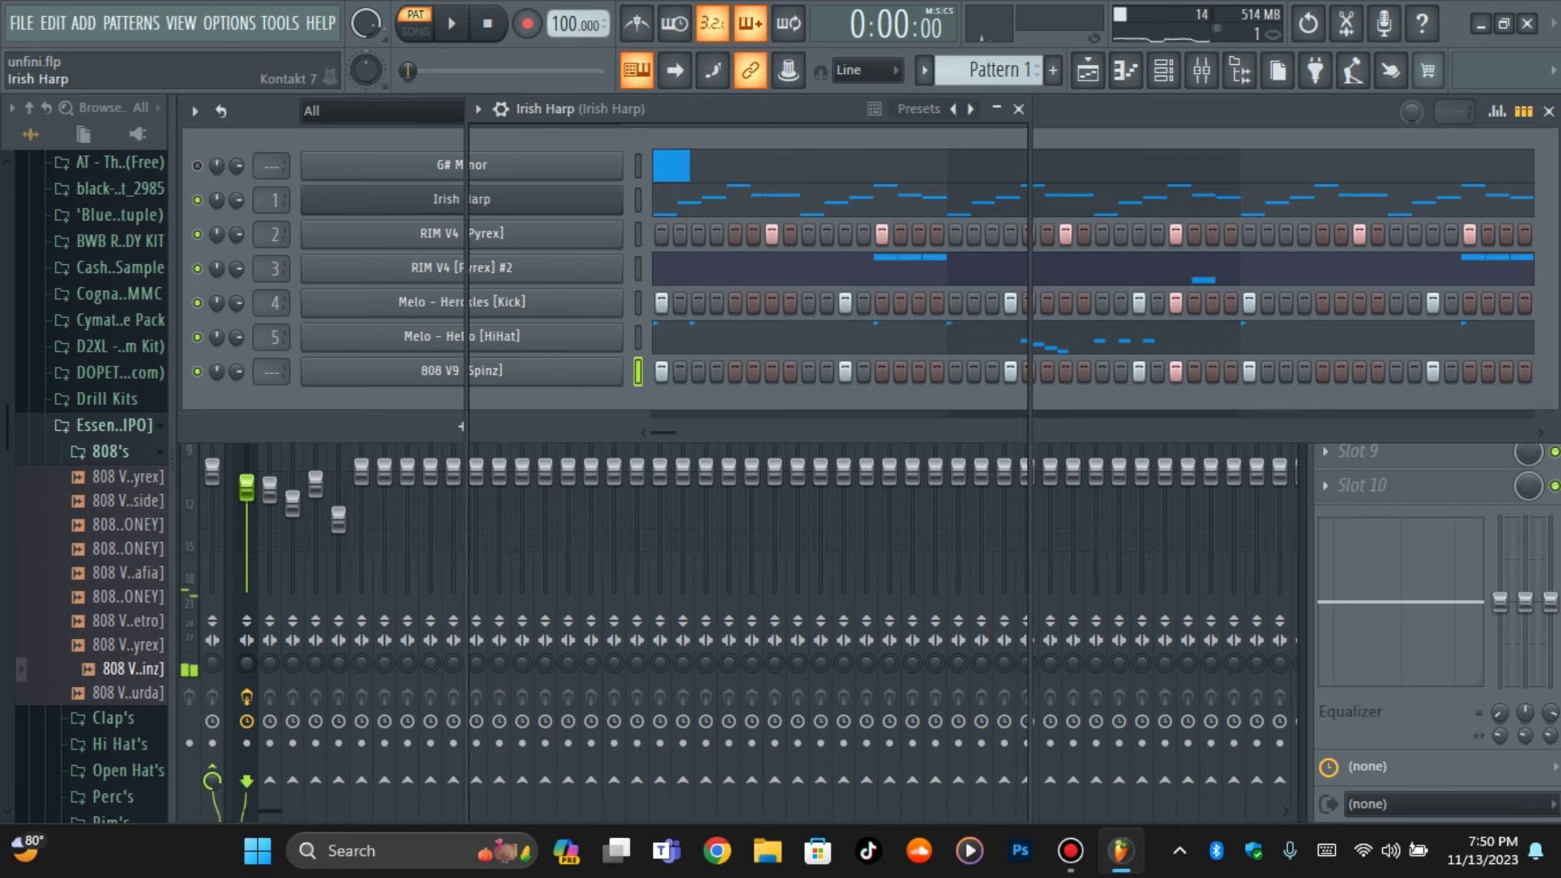
click(501, 109)
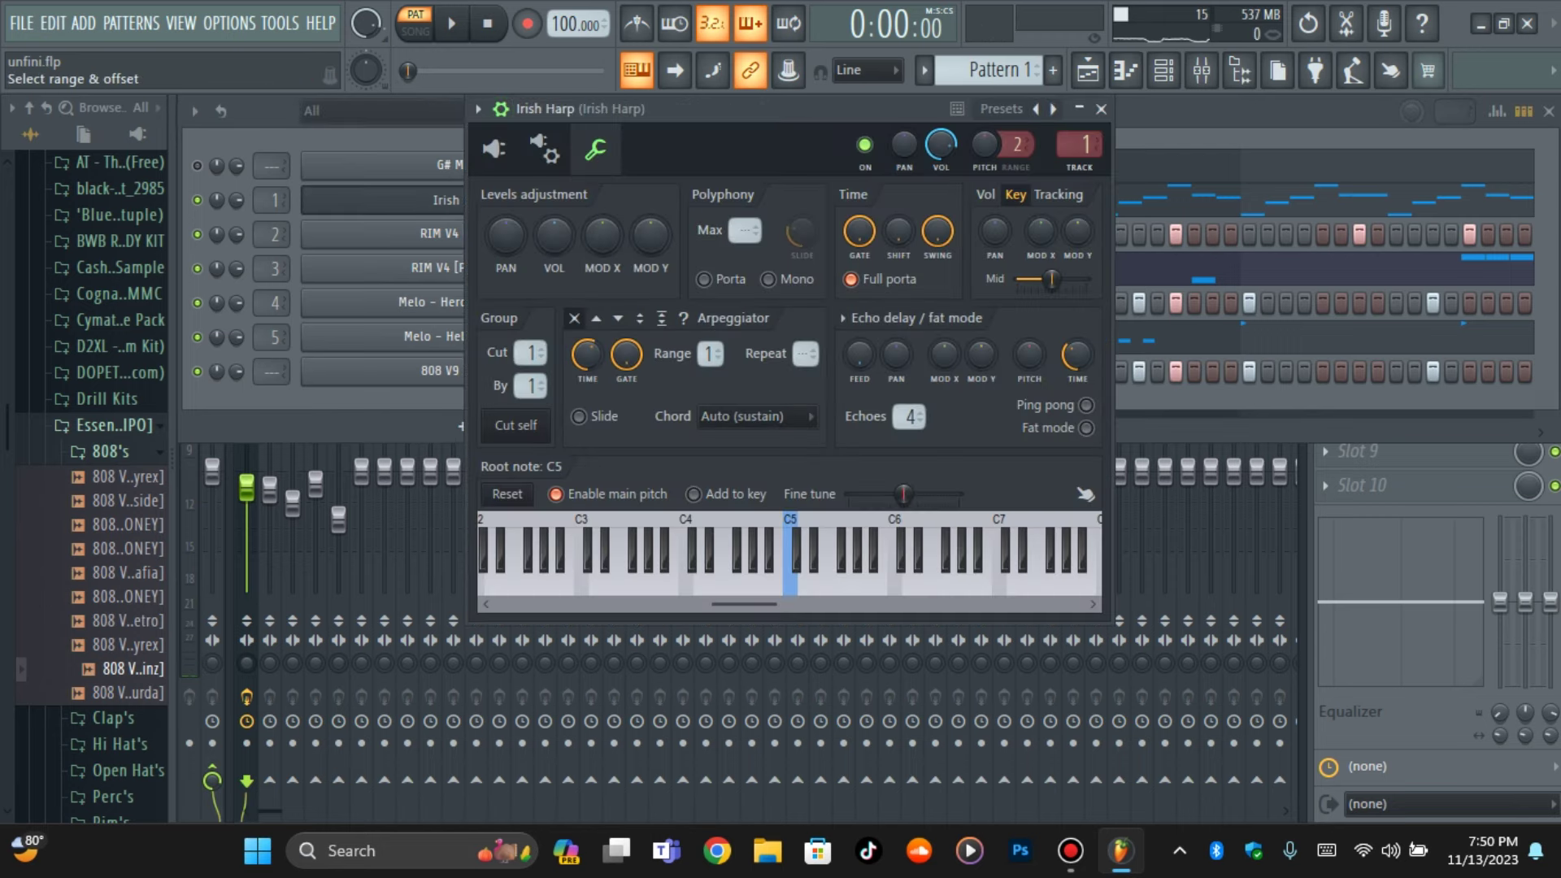
click(501, 109)
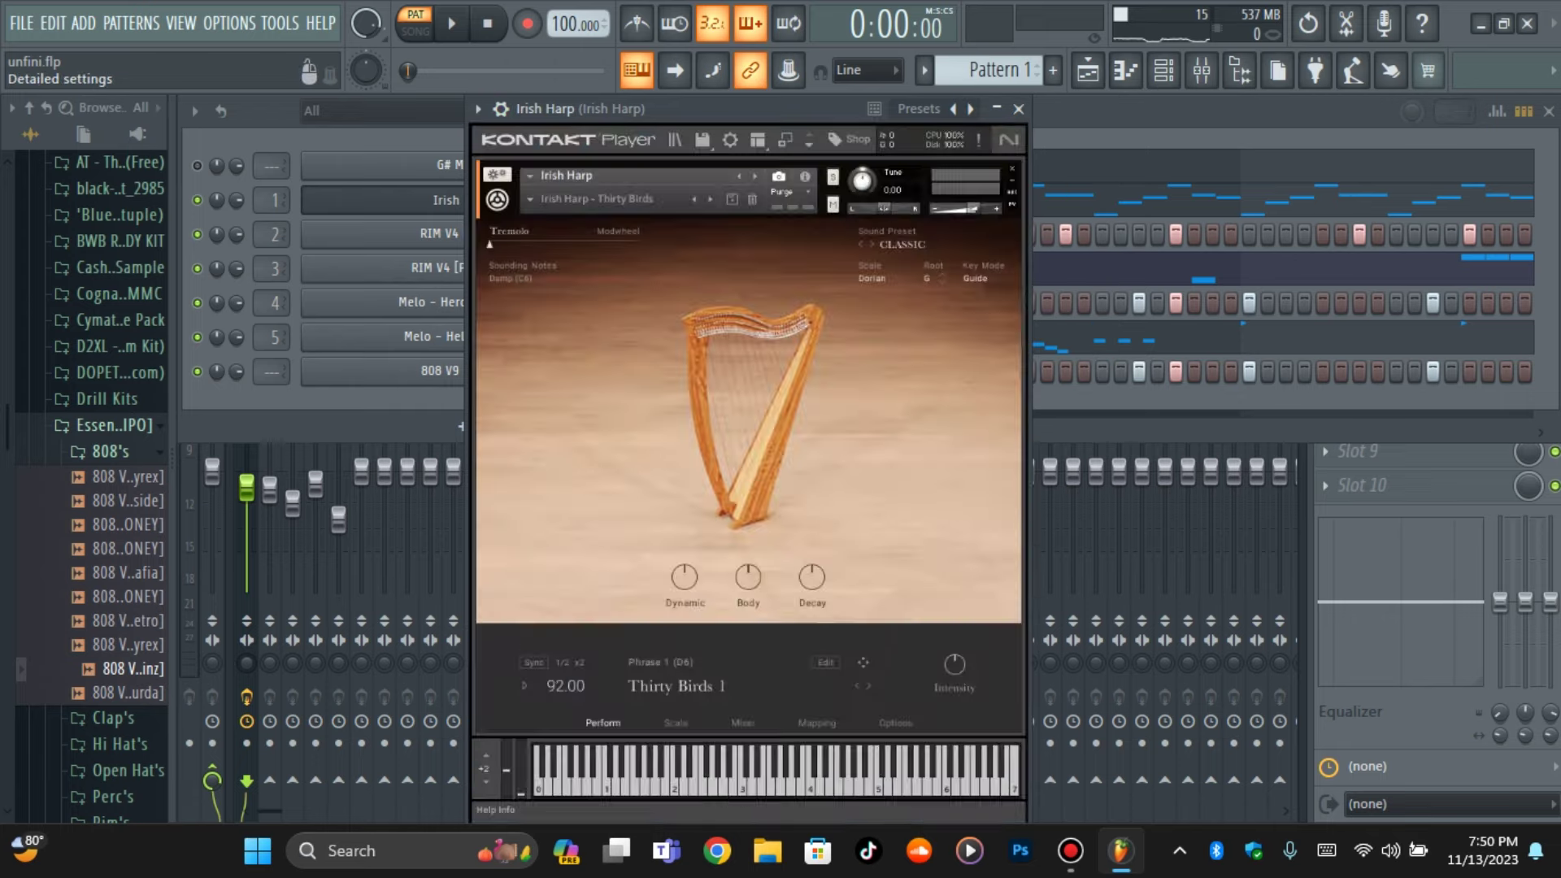
click(444, 200)
Open the 808 V9 [Spinz] notes in the piano roll, raise the two bar 1 notes to C#5, and play them
right_click(462, 371)
click(660, 372)
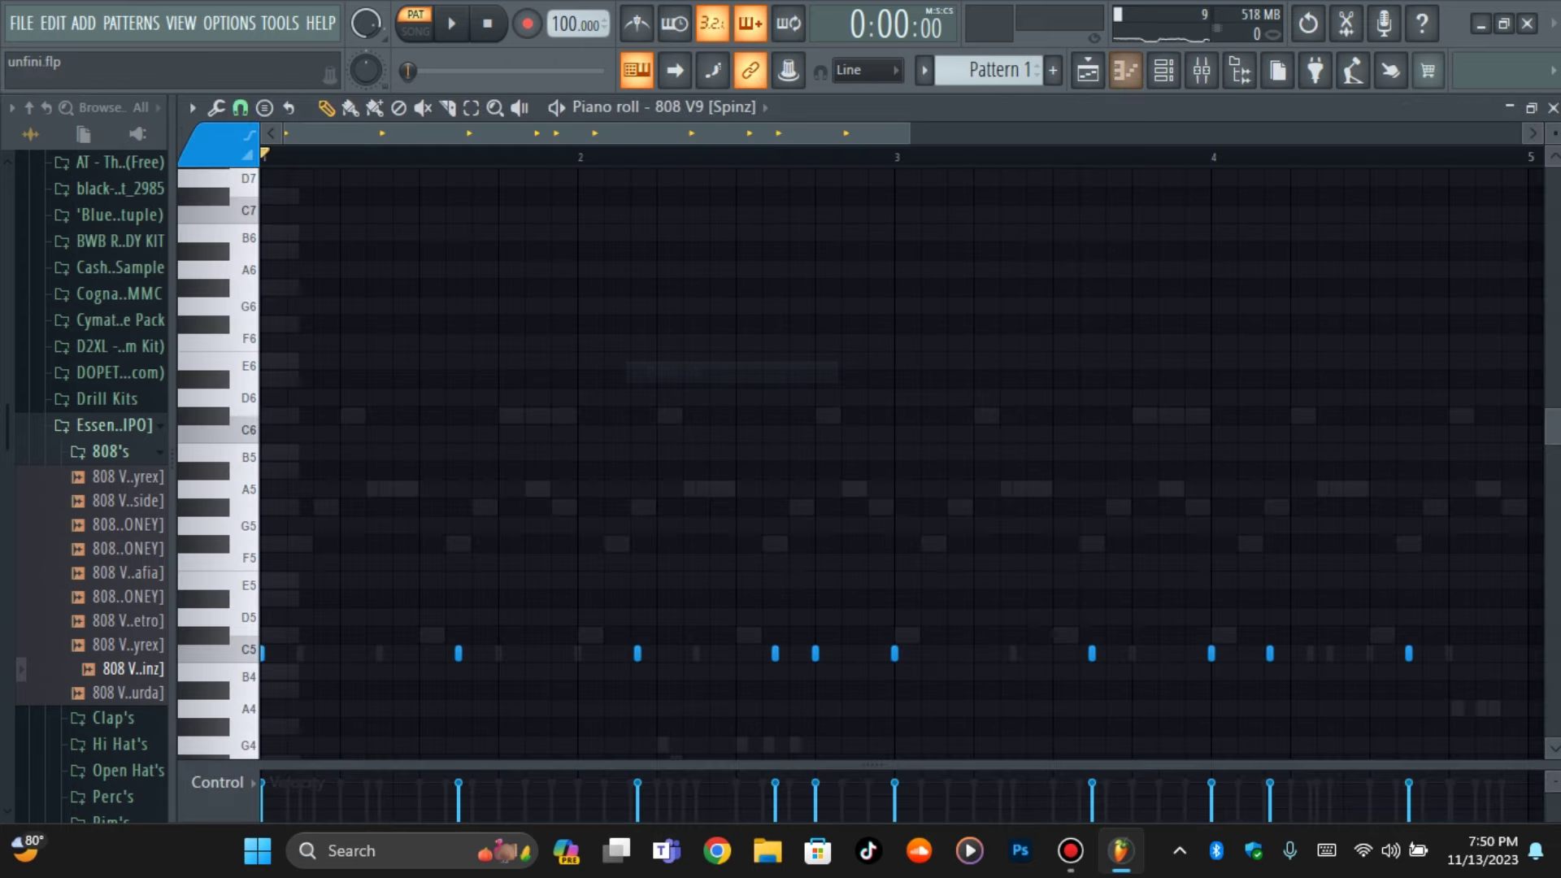
scroll(619, 393, down, 4)
scroll(619, 394, up, 2)
scroll(894, 455, up, 1)
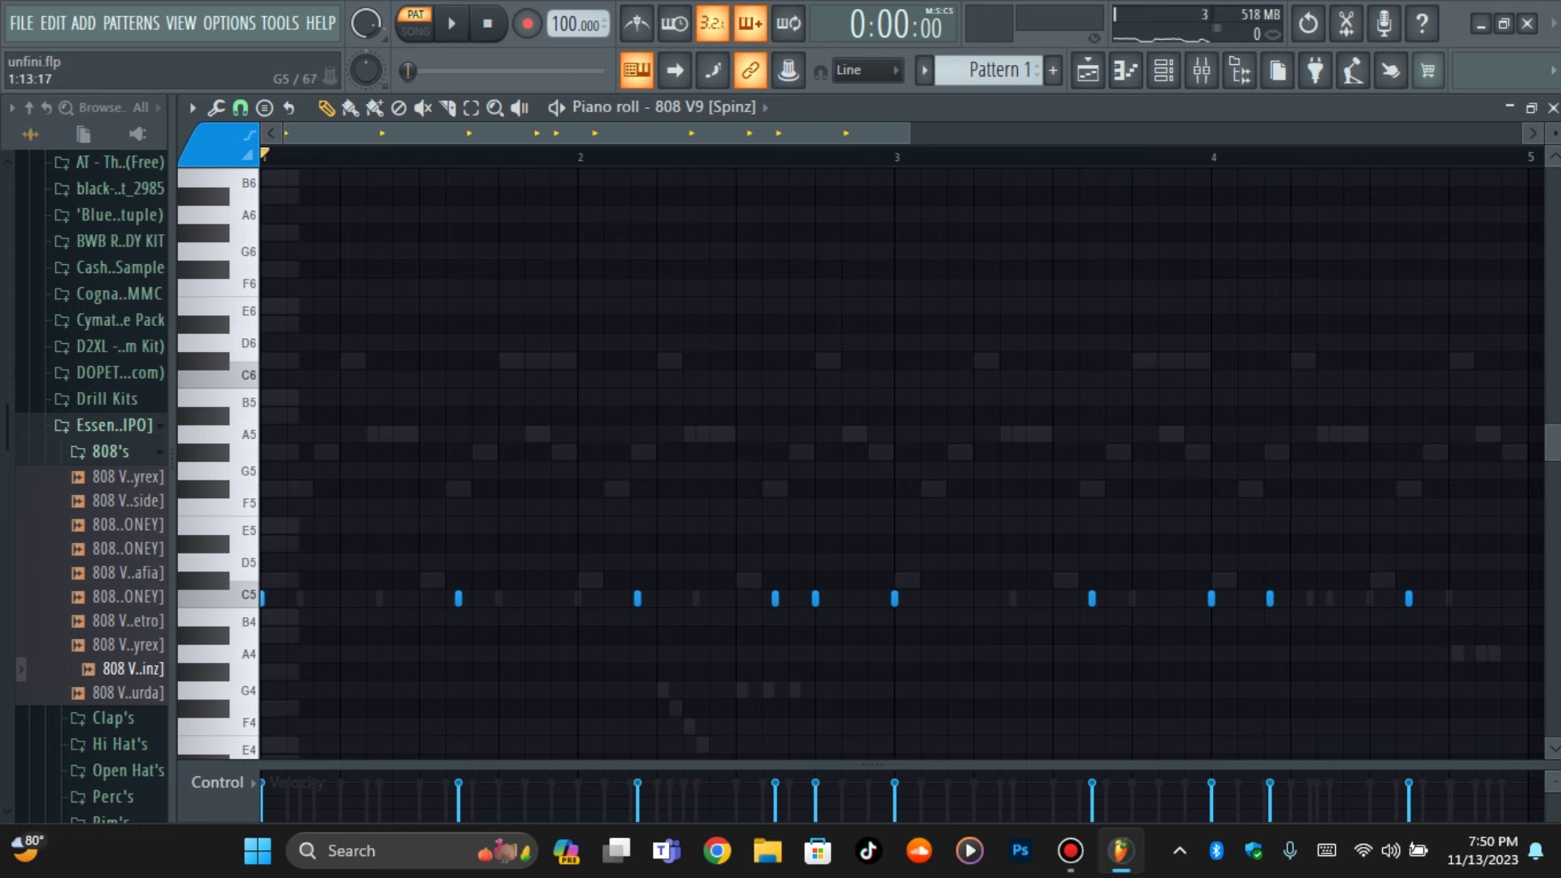
drag(268, 589, 504, 626)
key(space)
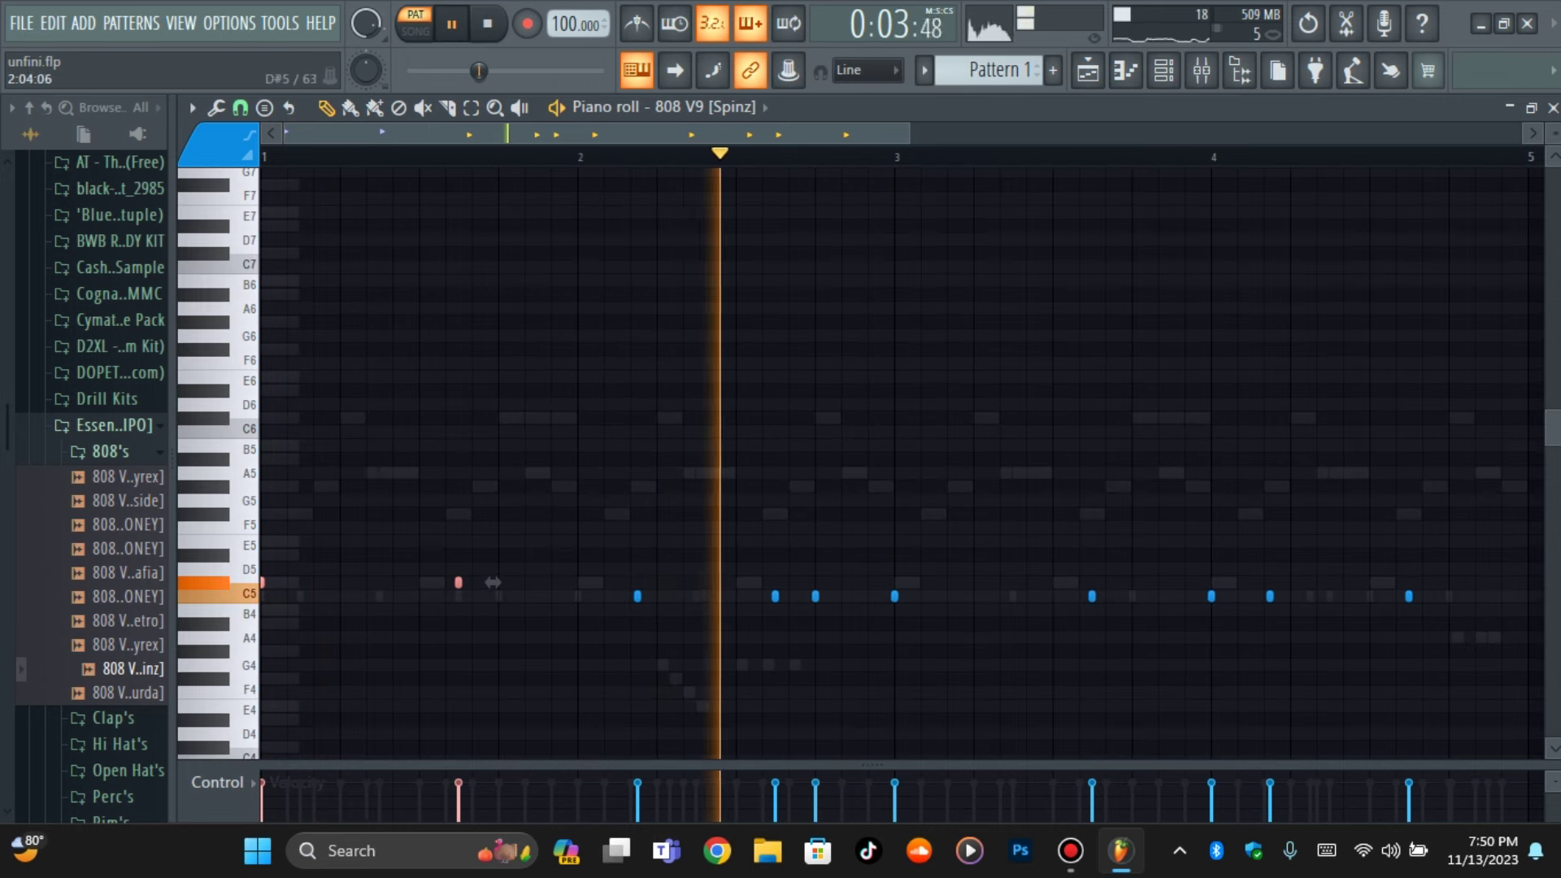
Move the first two 808 notes in bar 2 to G#4 after trying them at C#5 during playback
key(space)
scroll(493, 580, down, 1)
drag(585, 561, 809, 582)
key(space)
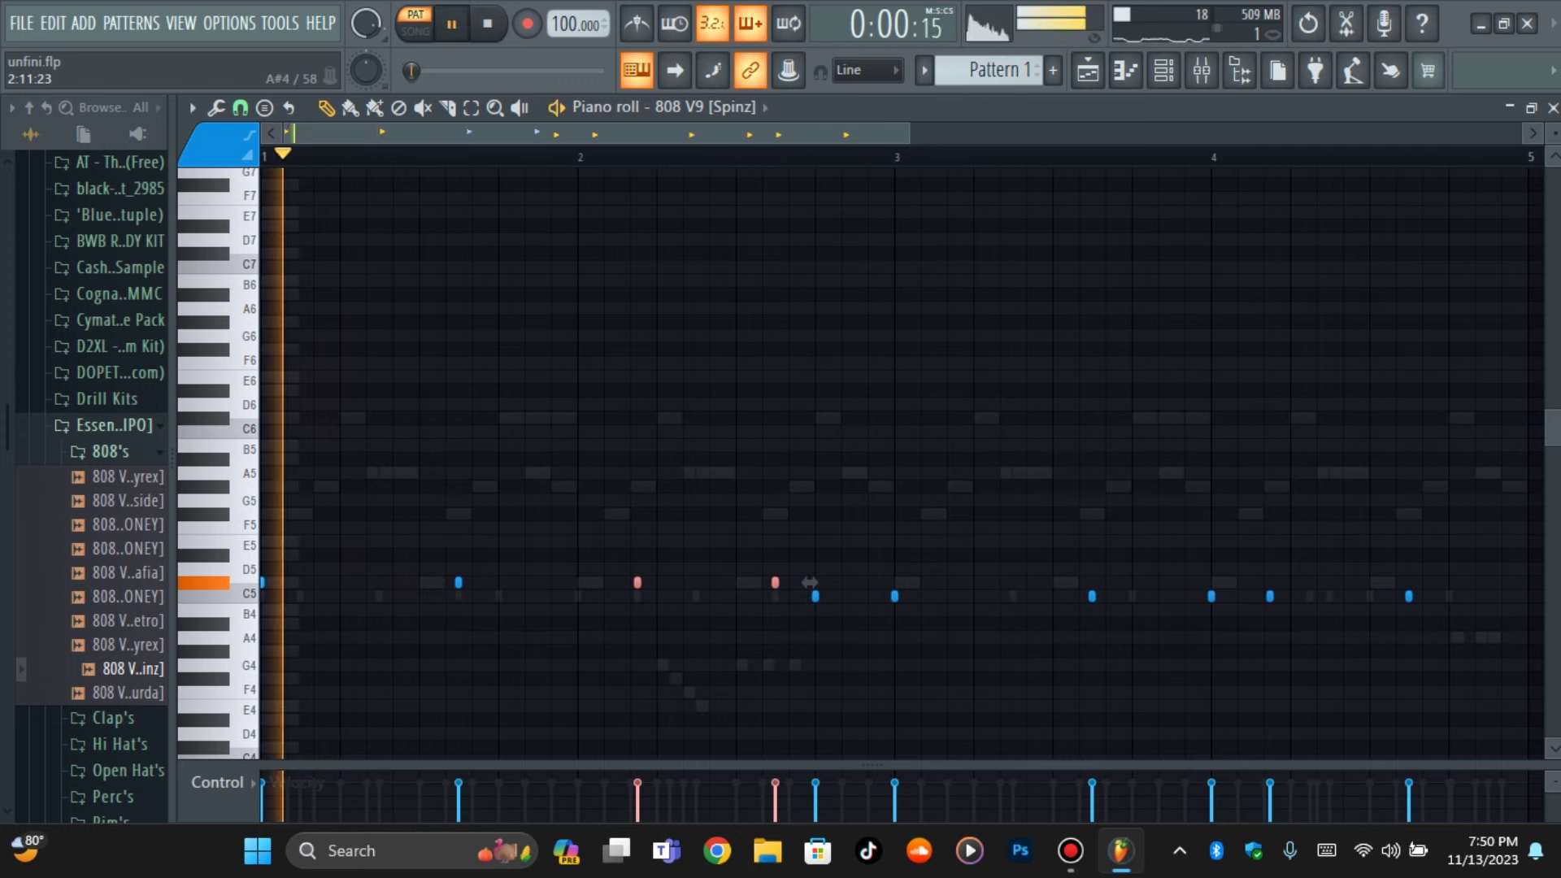
drag(809, 583, 809, 650)
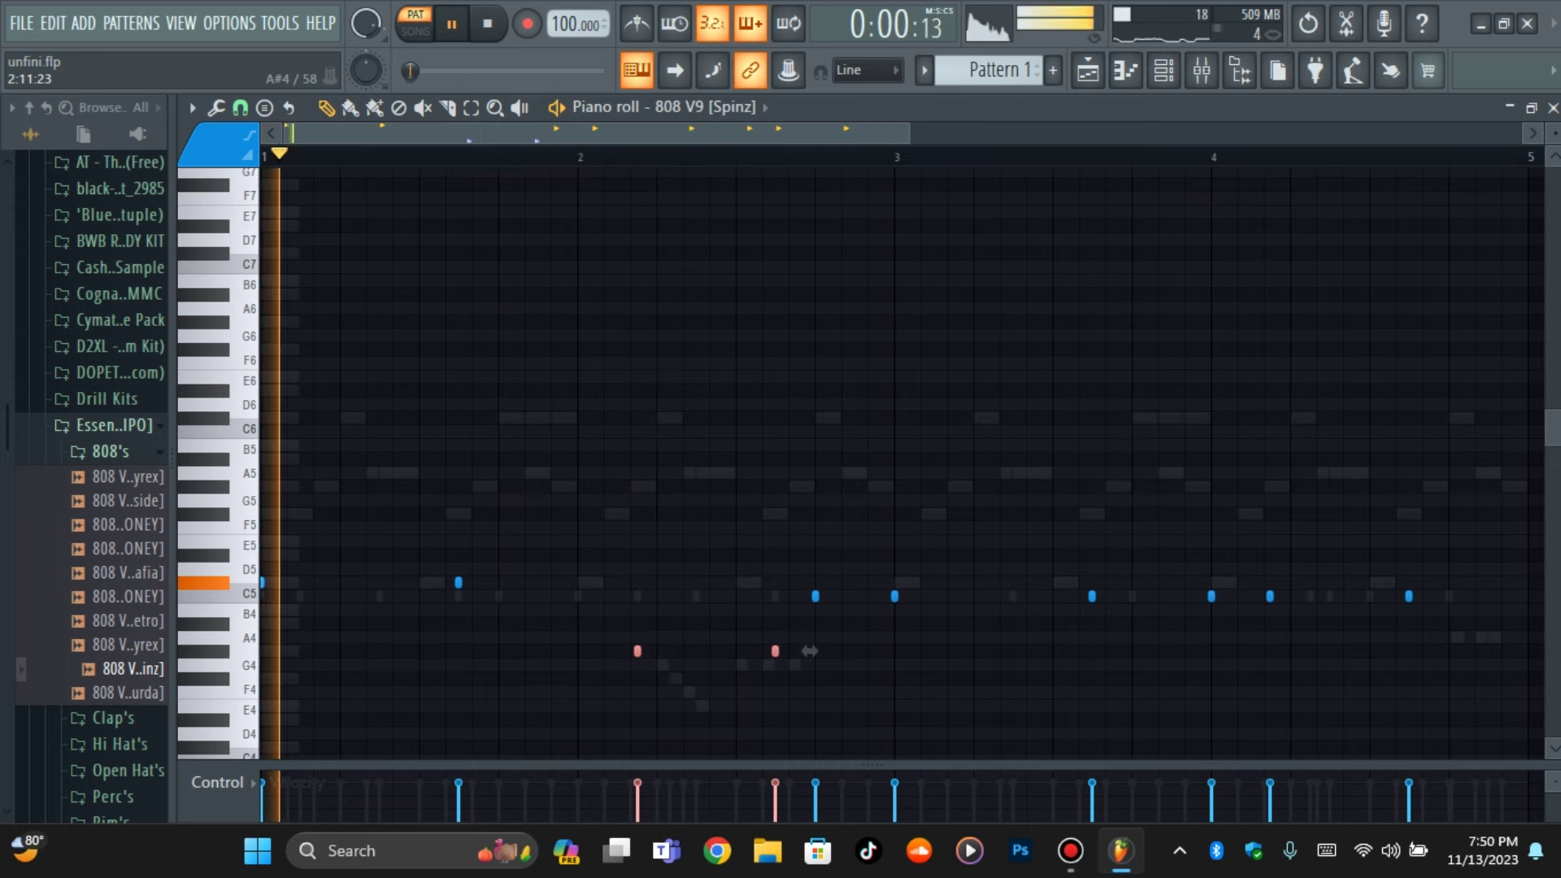
Try the second 808 note of bar 2 at F#4 during playback, then raise it an octave to F#5
drag(795, 621, 765, 690)
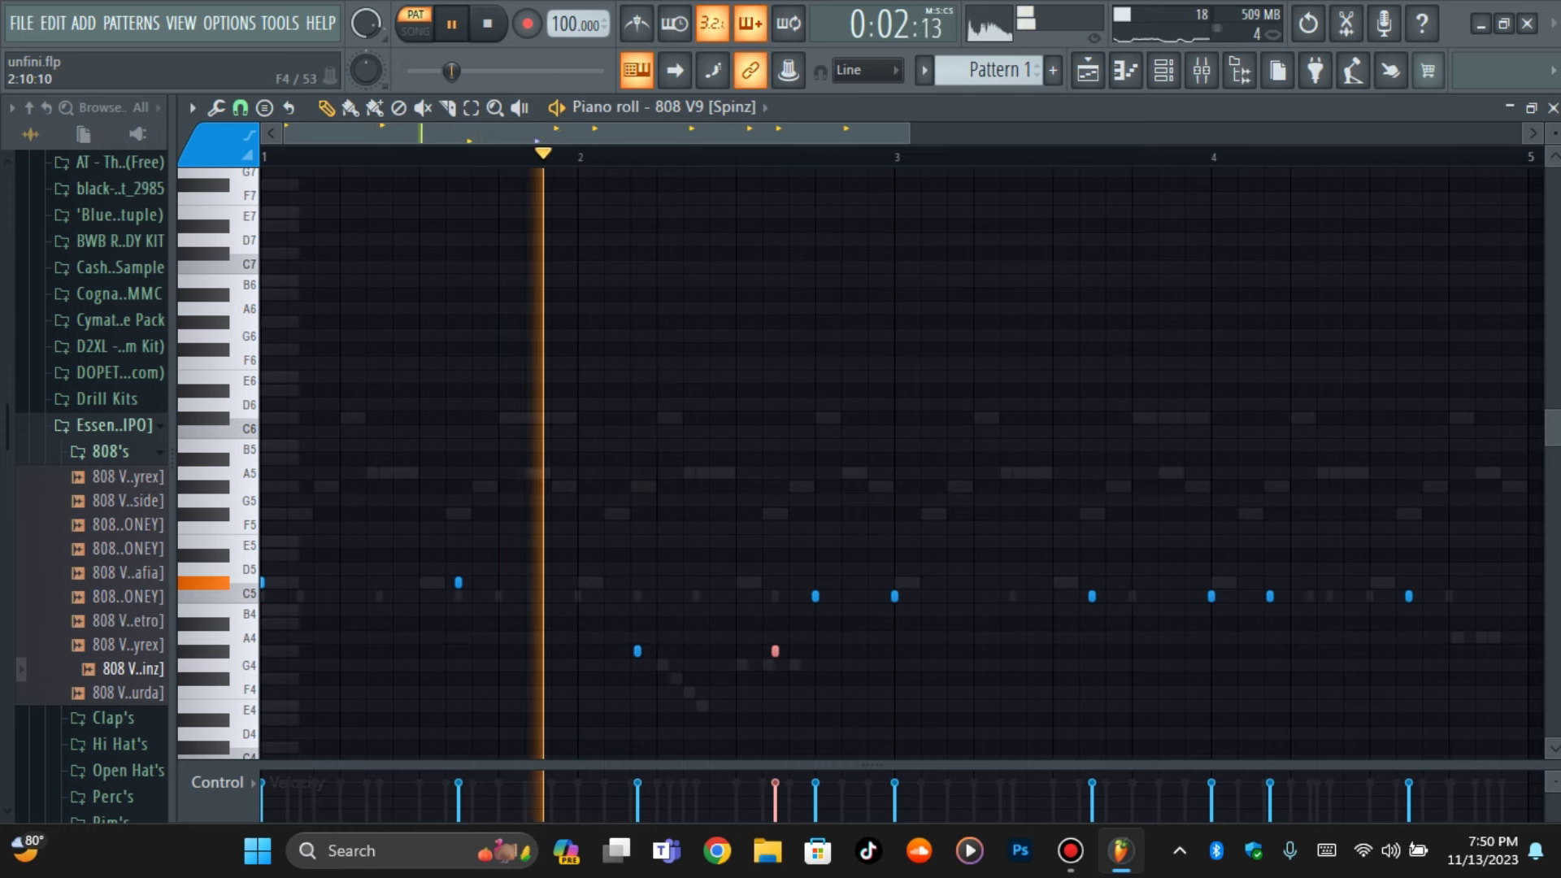
key(space)
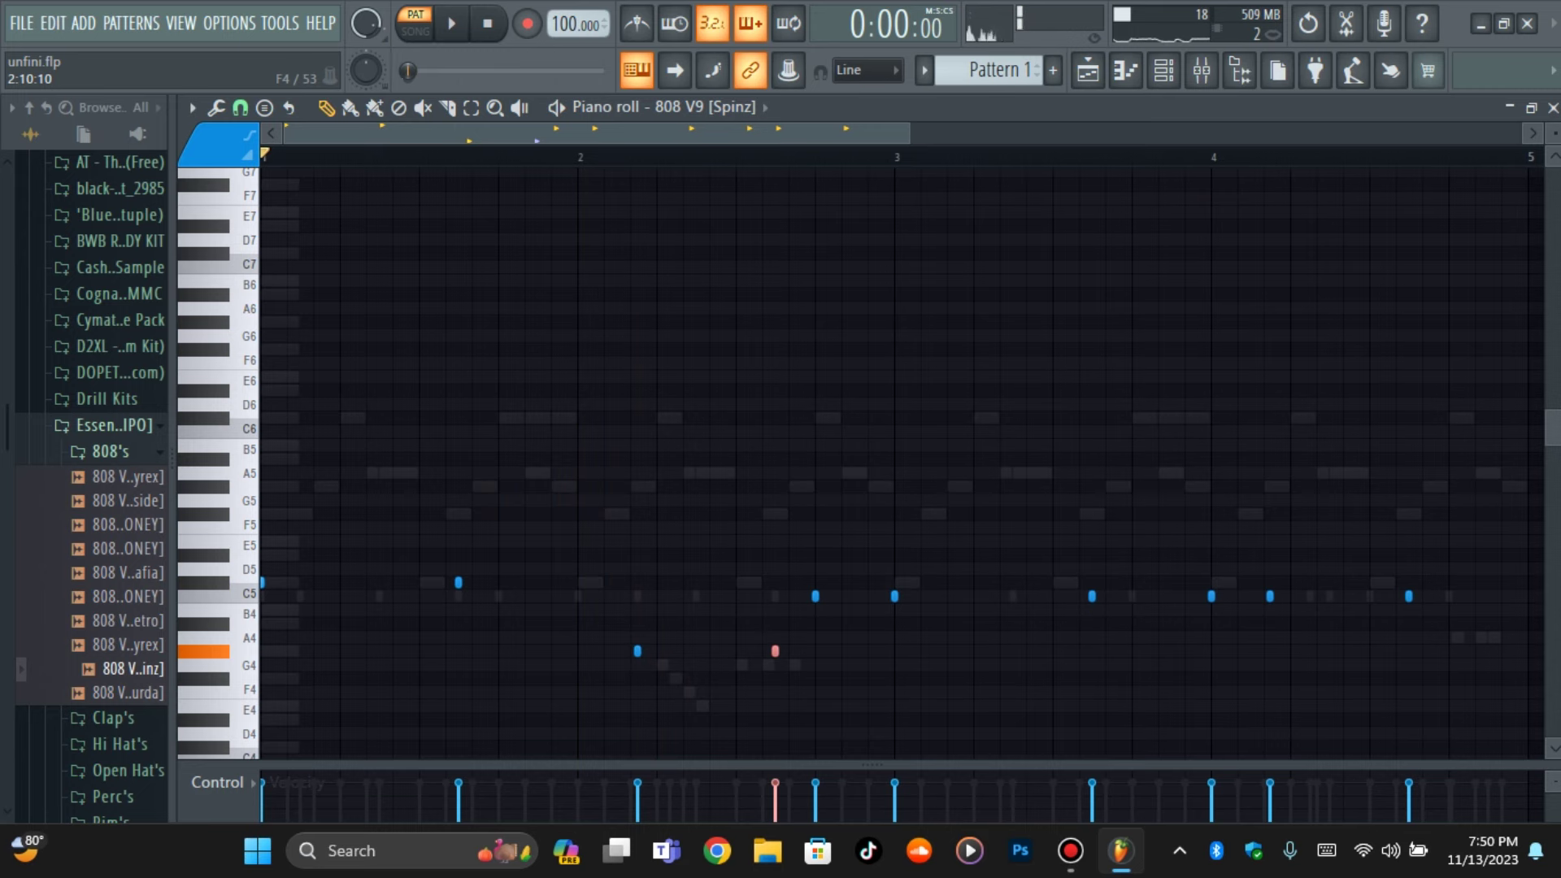
key(space)
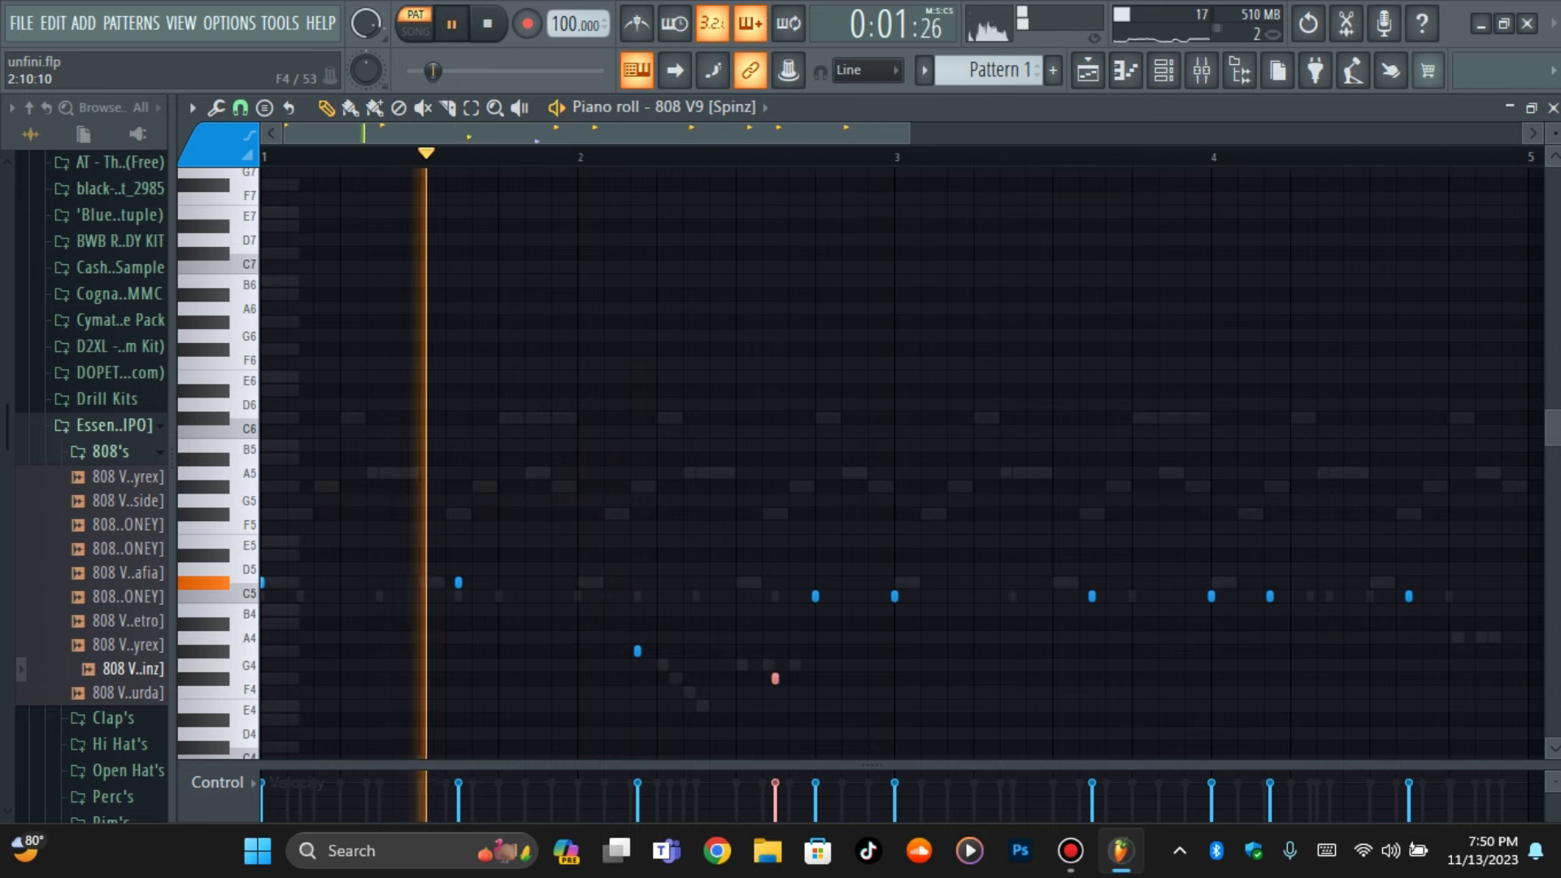
key(shift+Up)
key(shift+Up)
key(shift+Up)
key(shift+Up)
key(shift+Up)
key(shift+Up)
key(shift+Up)
key(shift+Up)
key(shift+Up)
key(shift+Up)
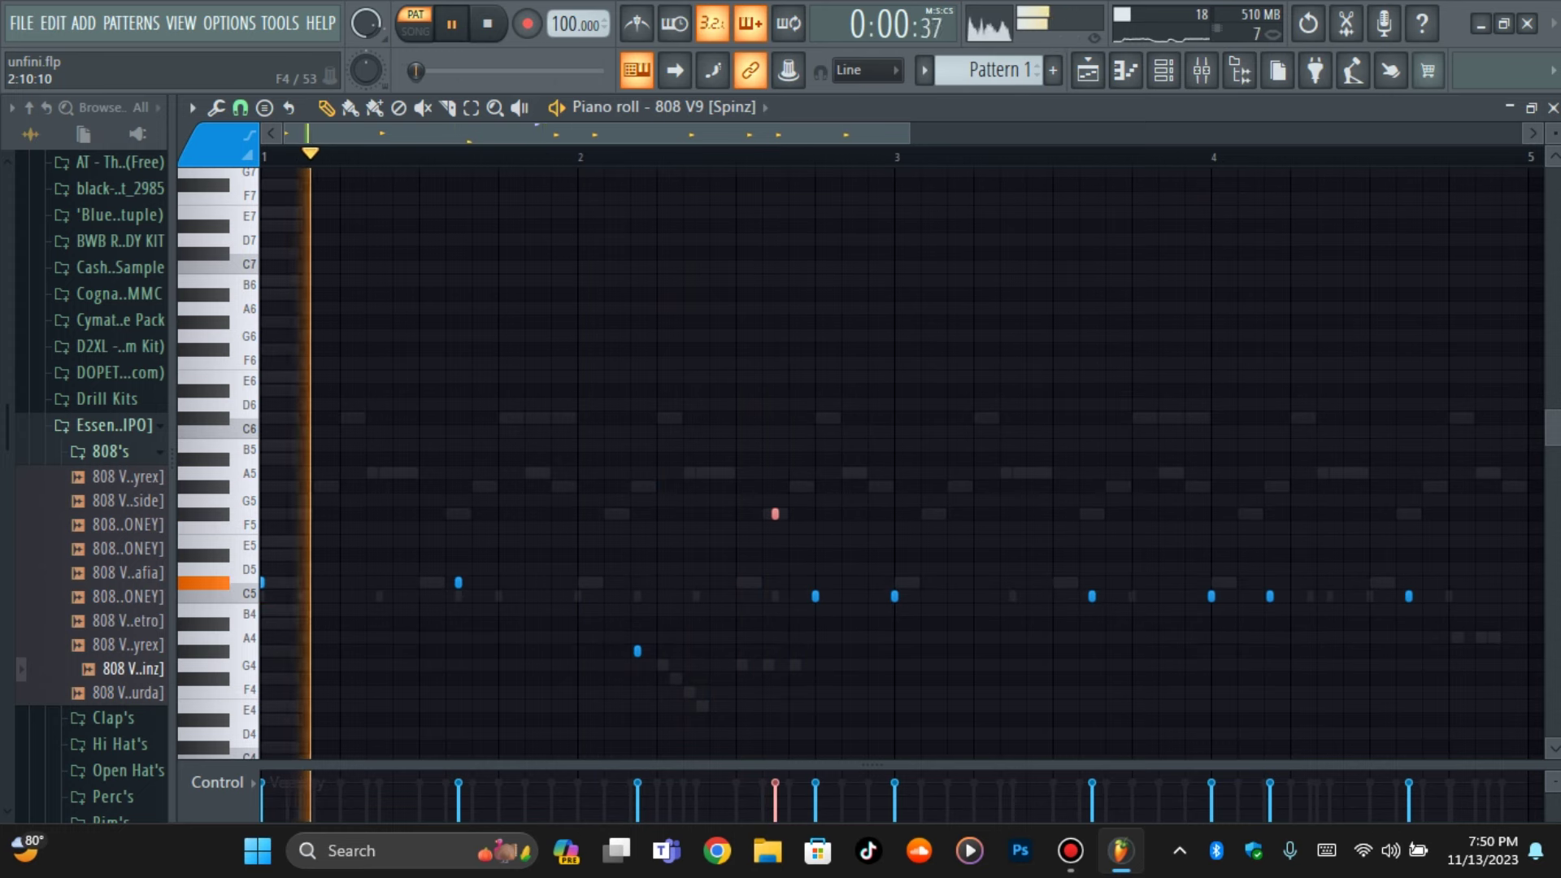
Raise the third 808 note in bar 2 to C#5 and listen to the bass line
click(780, 610)
click(816, 596)
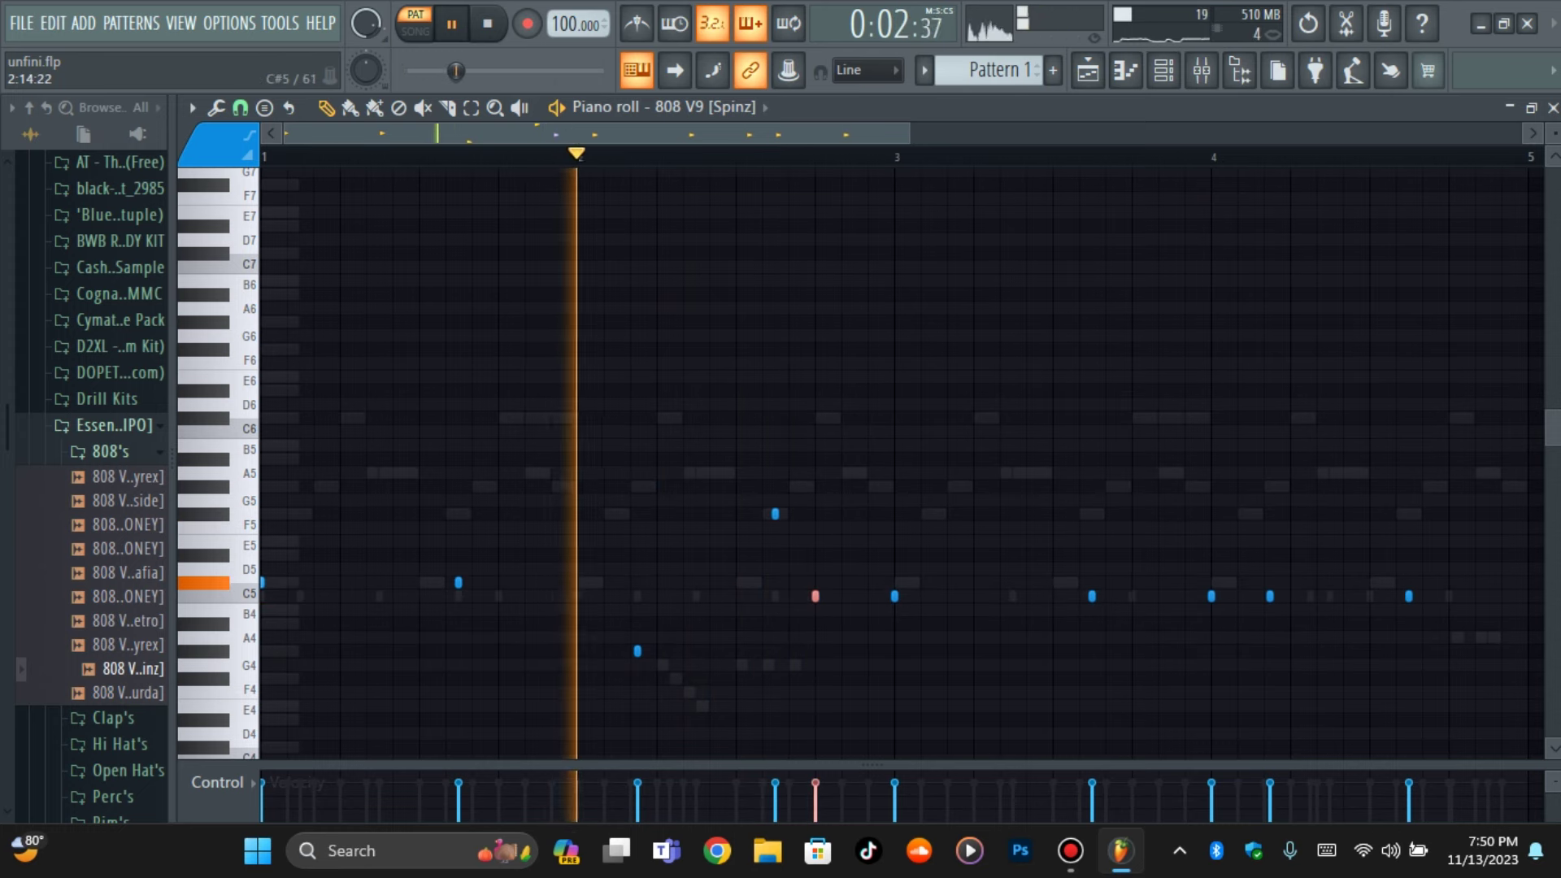
key(shift+Up)
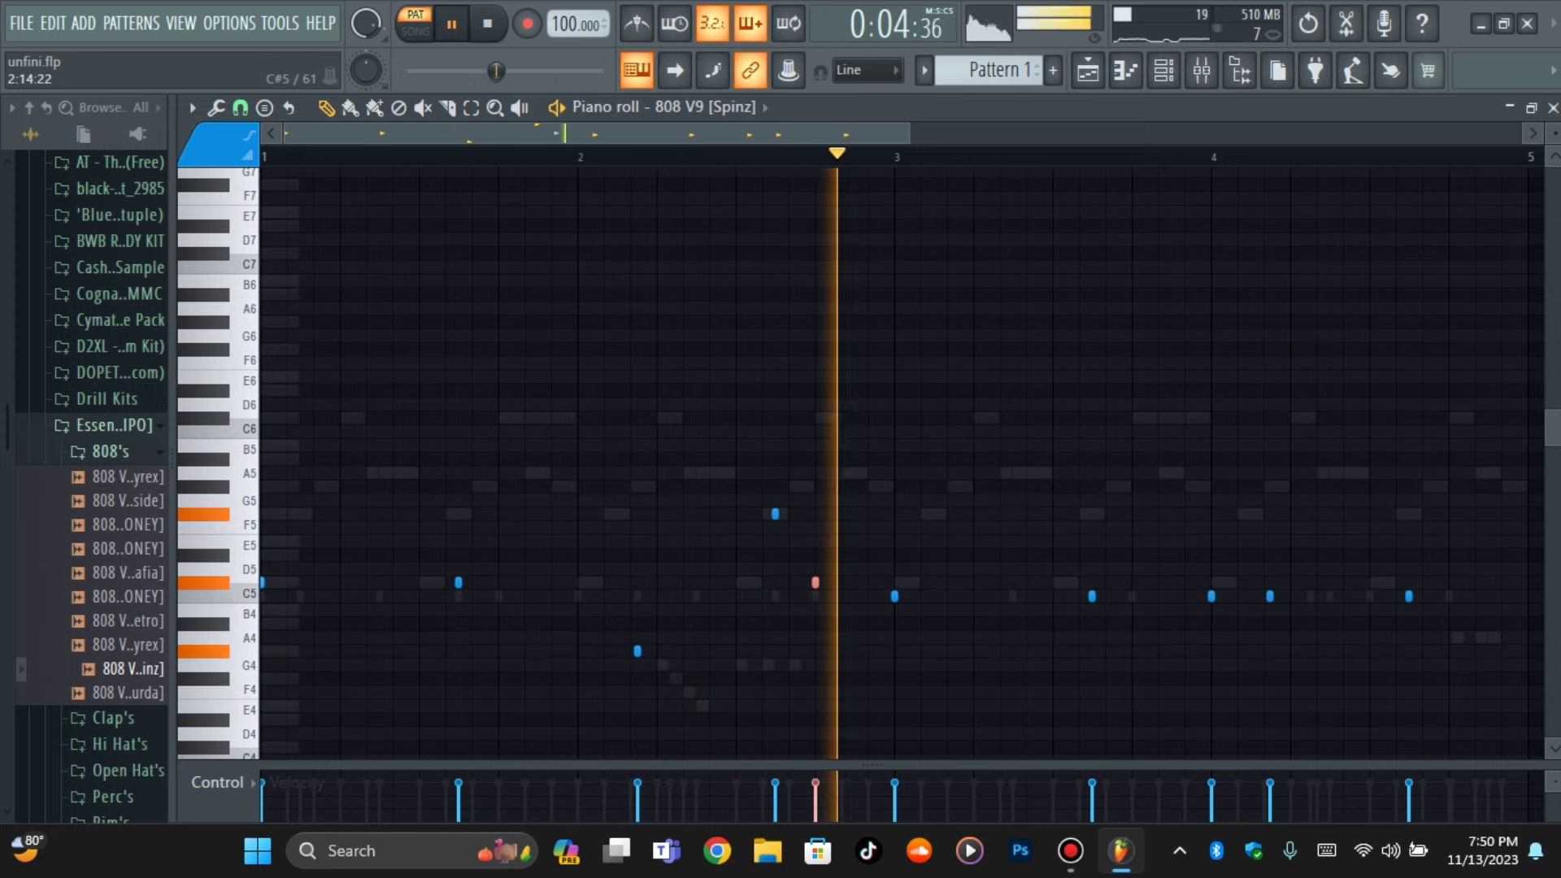
key(space)
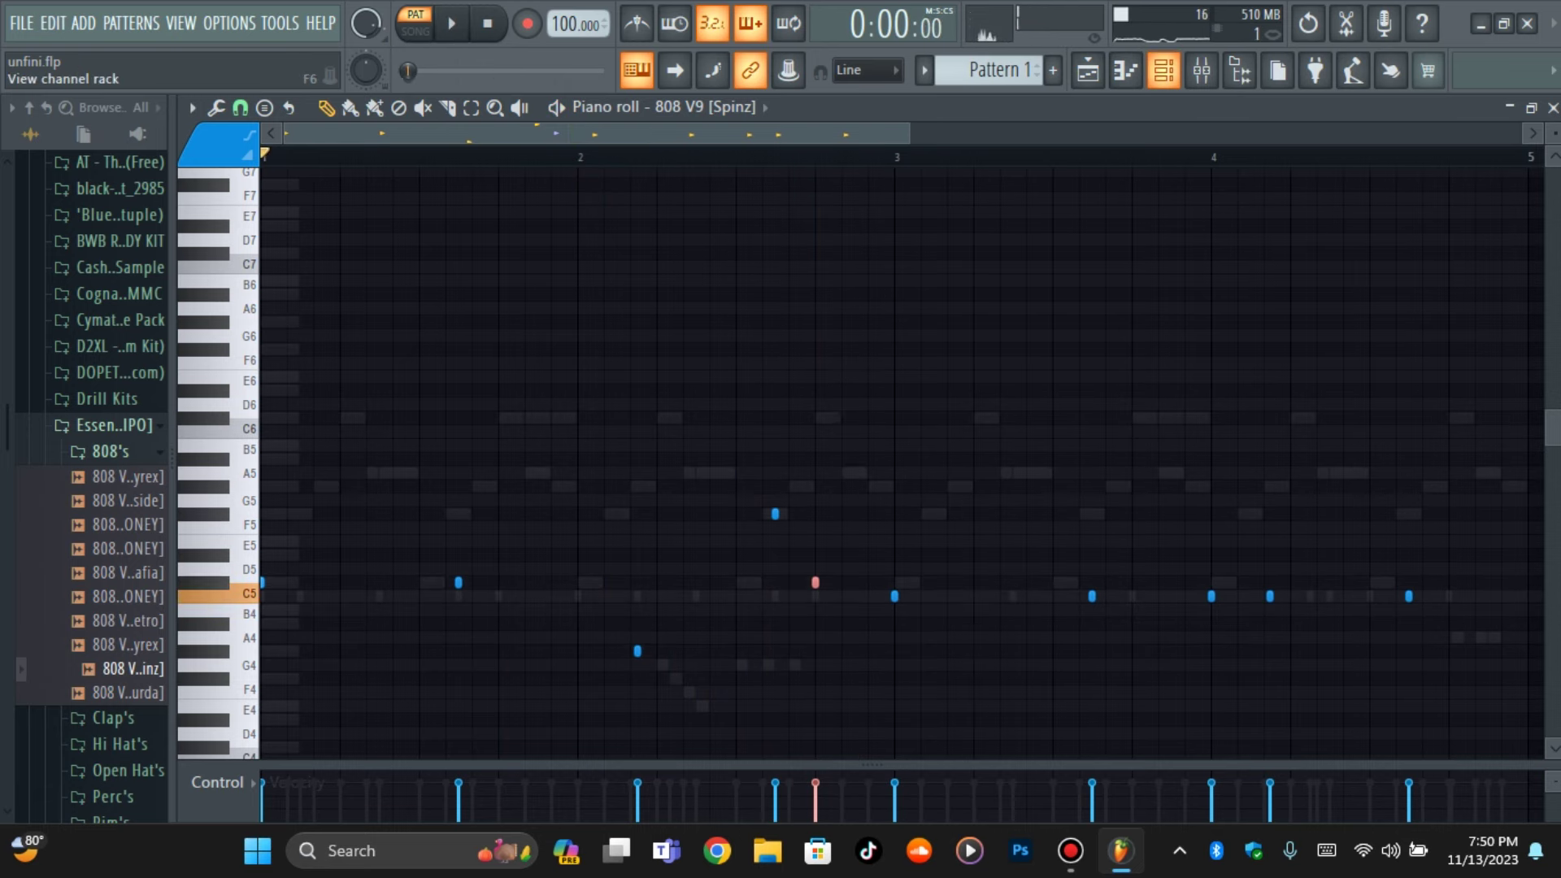
Enable the volume envelope of the 808 V9 [Spinz] channel with hold at maximum and release at 0%
click(1164, 70)
click(462, 370)
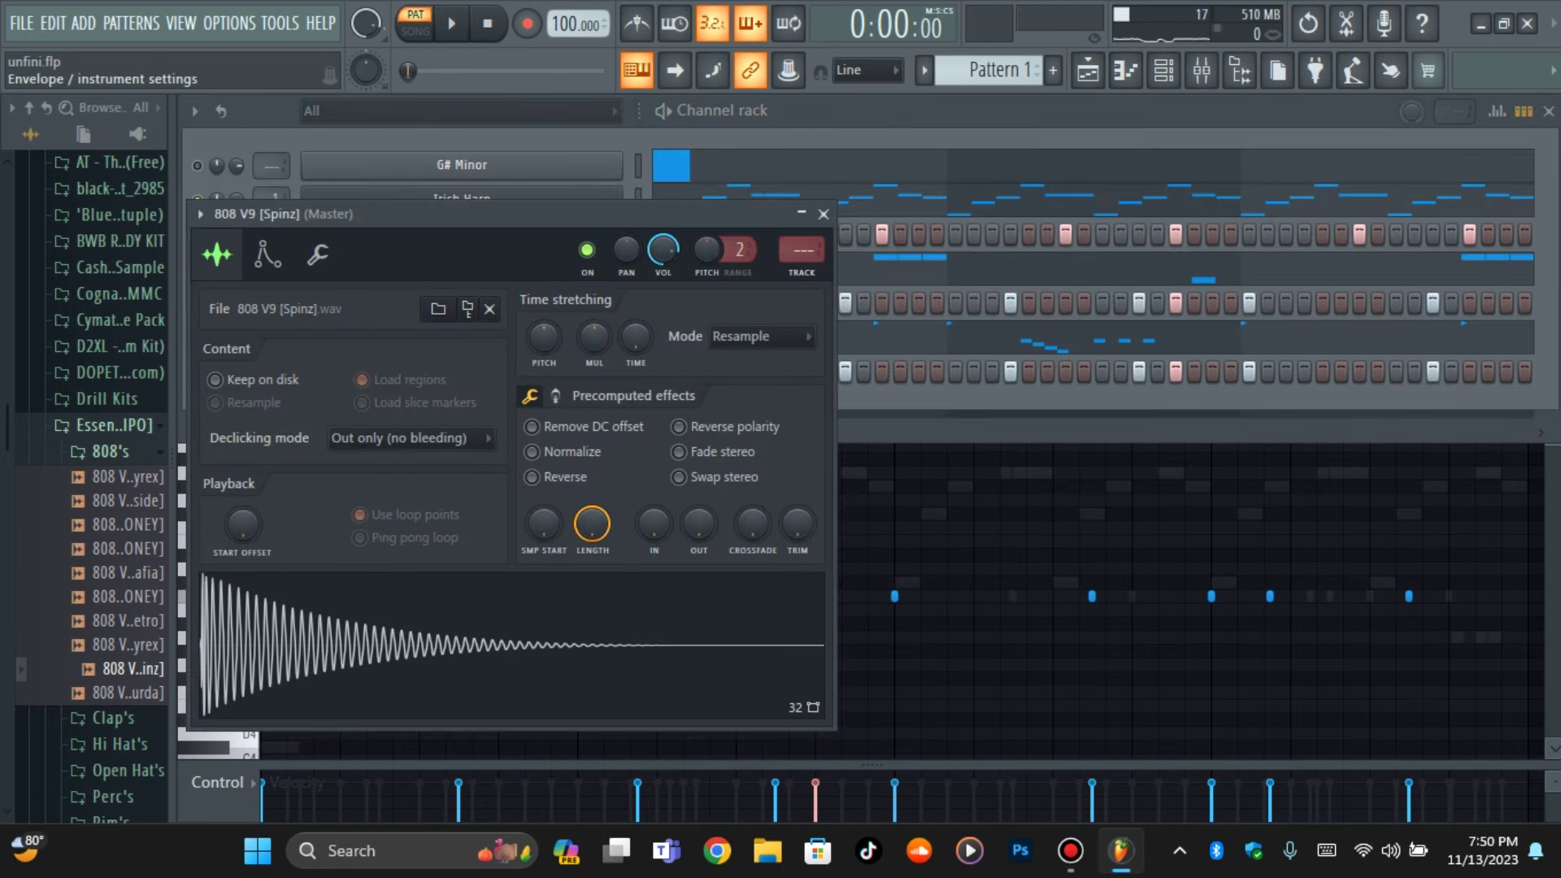
click(267, 255)
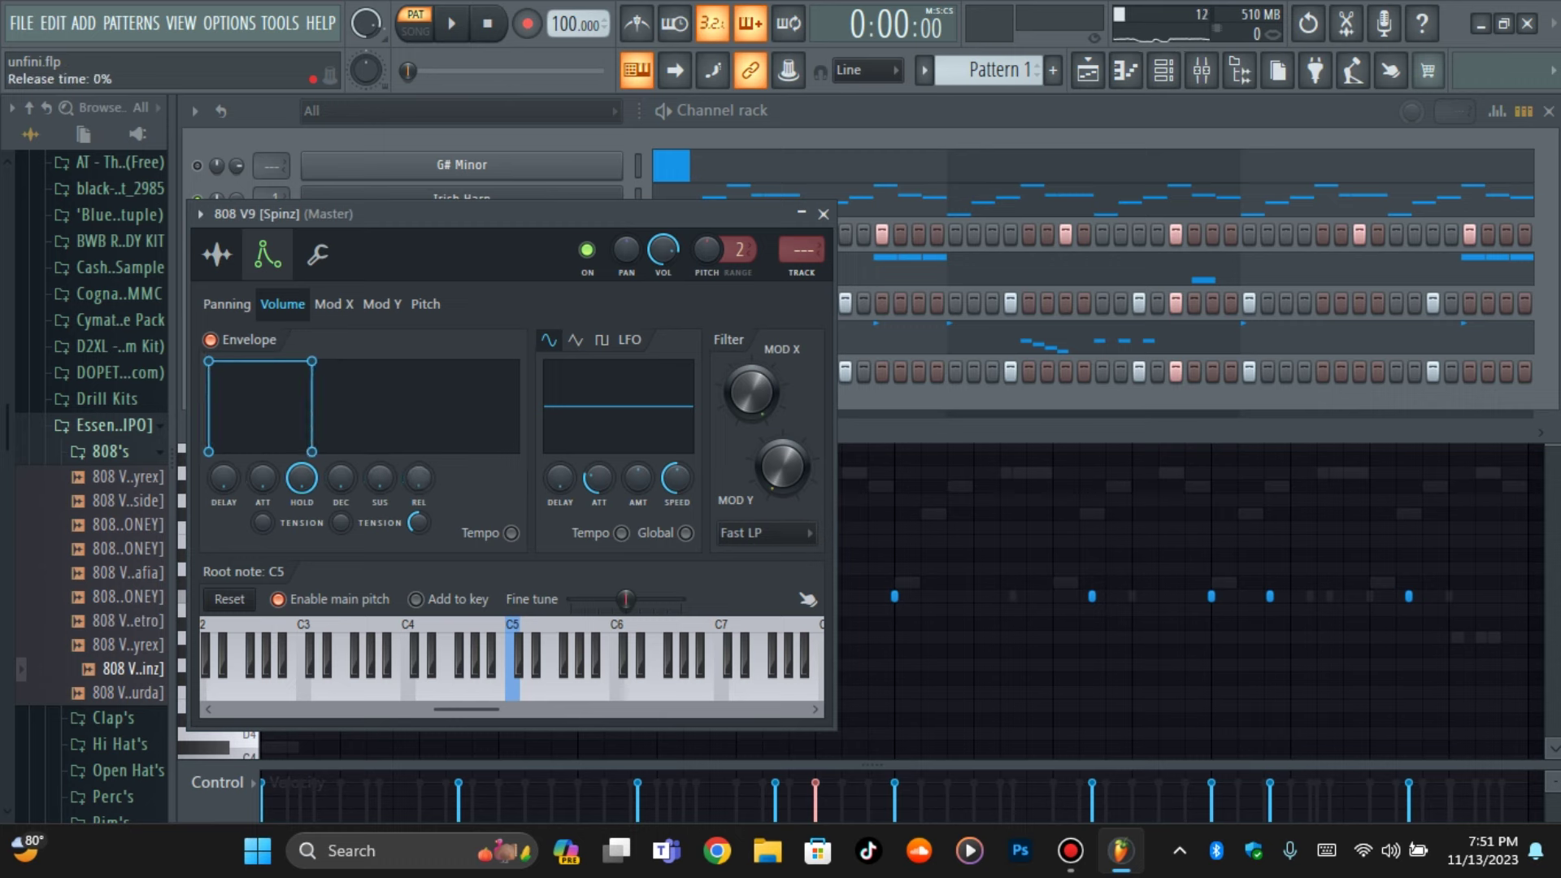
click(317, 254)
click(216, 254)
click(268, 255)
click(318, 254)
click(217, 255)
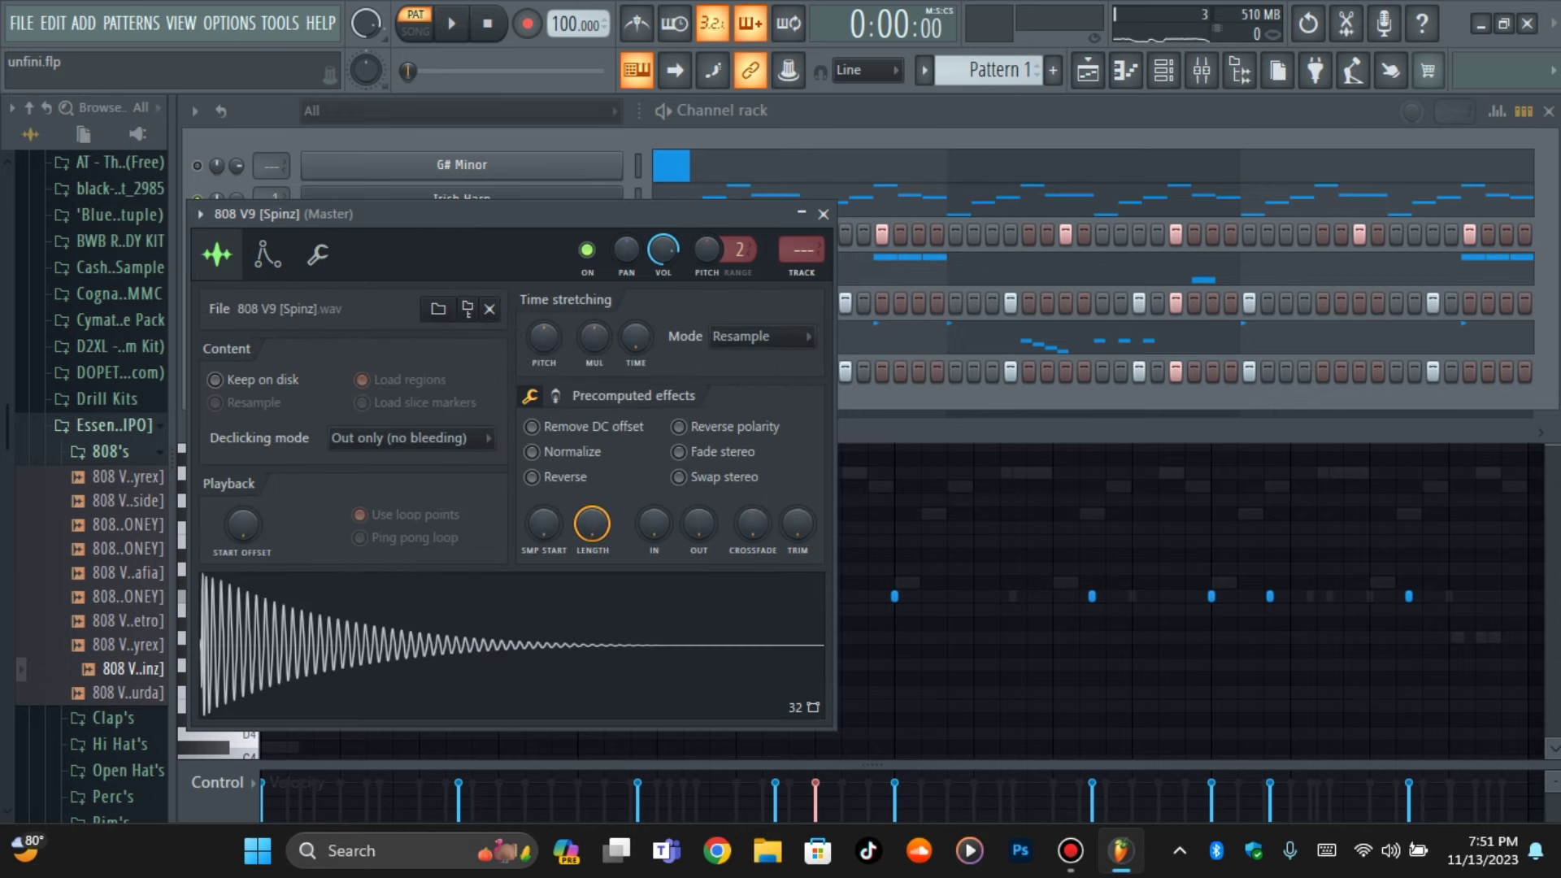
Raise both 808 notes in bar 3 to C#5 in the 808 V9 [Spinz] piano roll and replay the pattern
key(F7)
key(space)
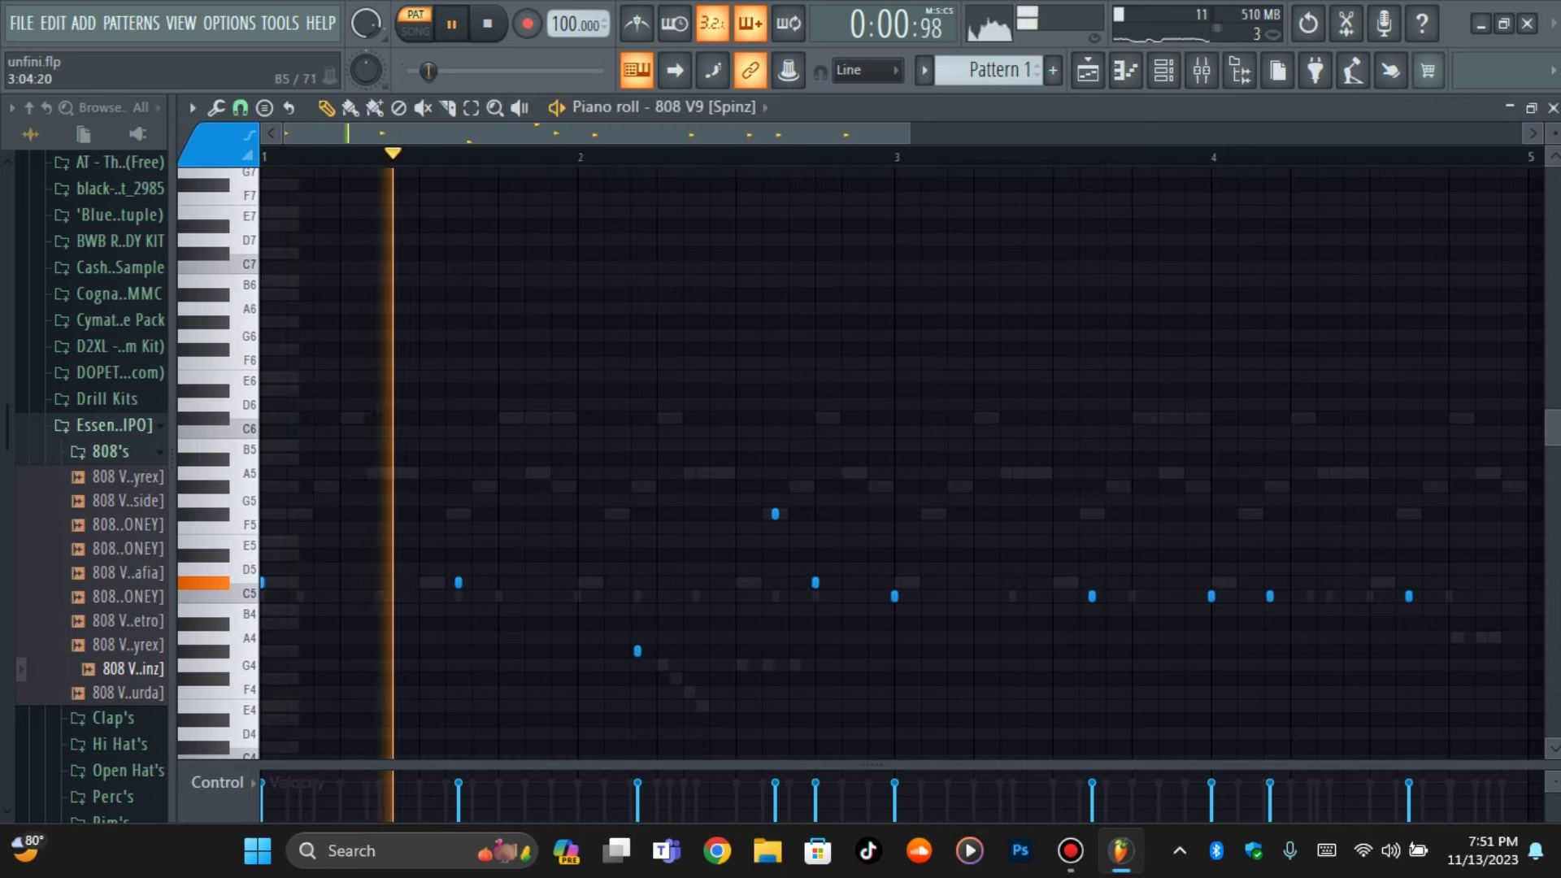
drag(887, 587, 1093, 674)
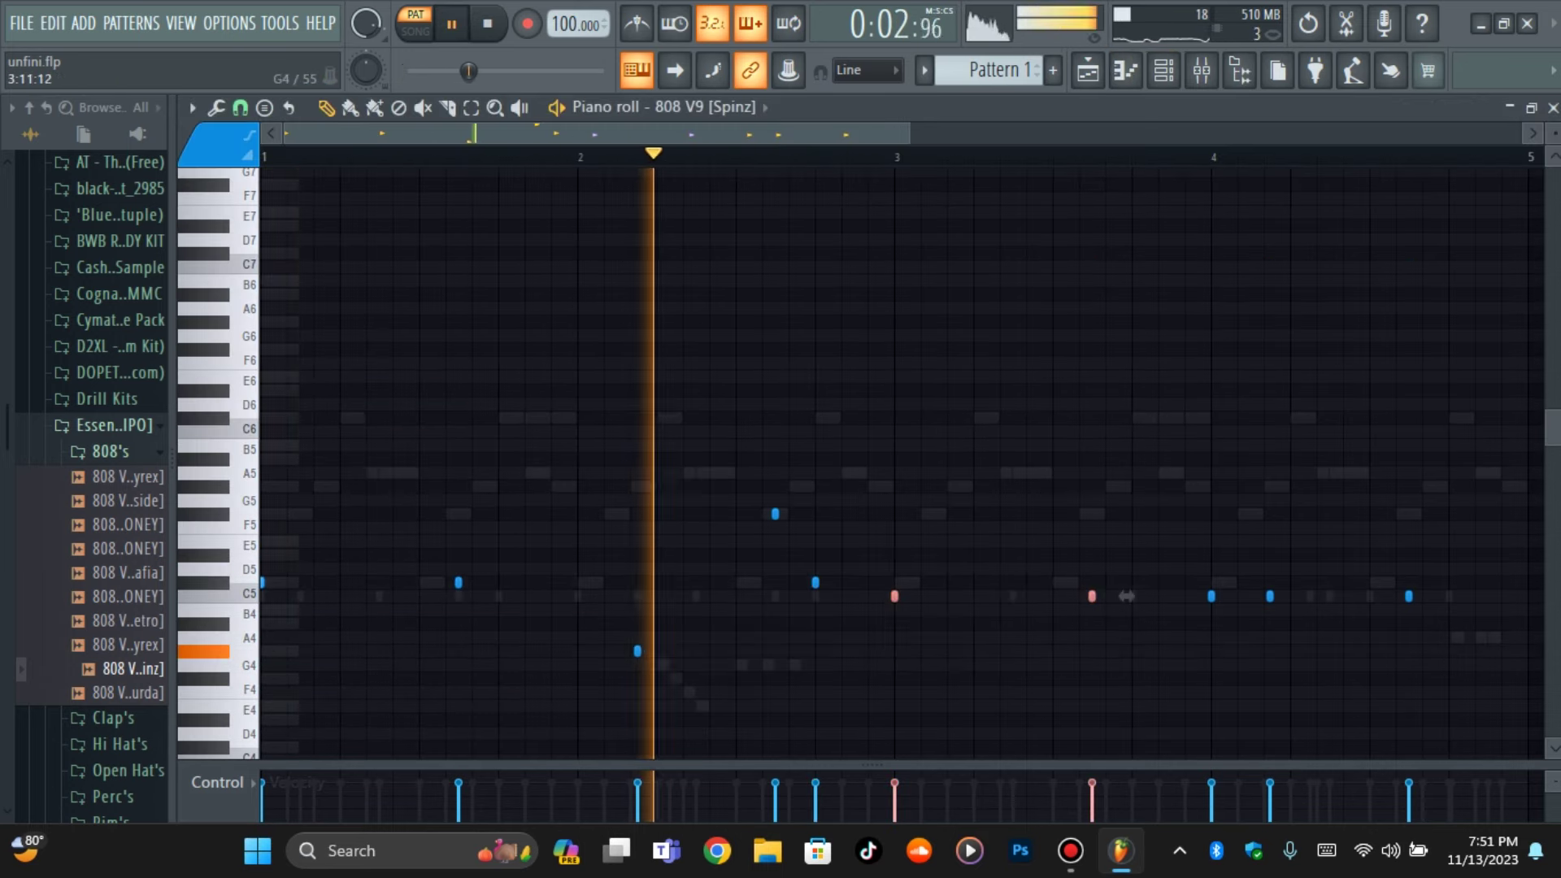
drag(1126, 596, 1126, 582)
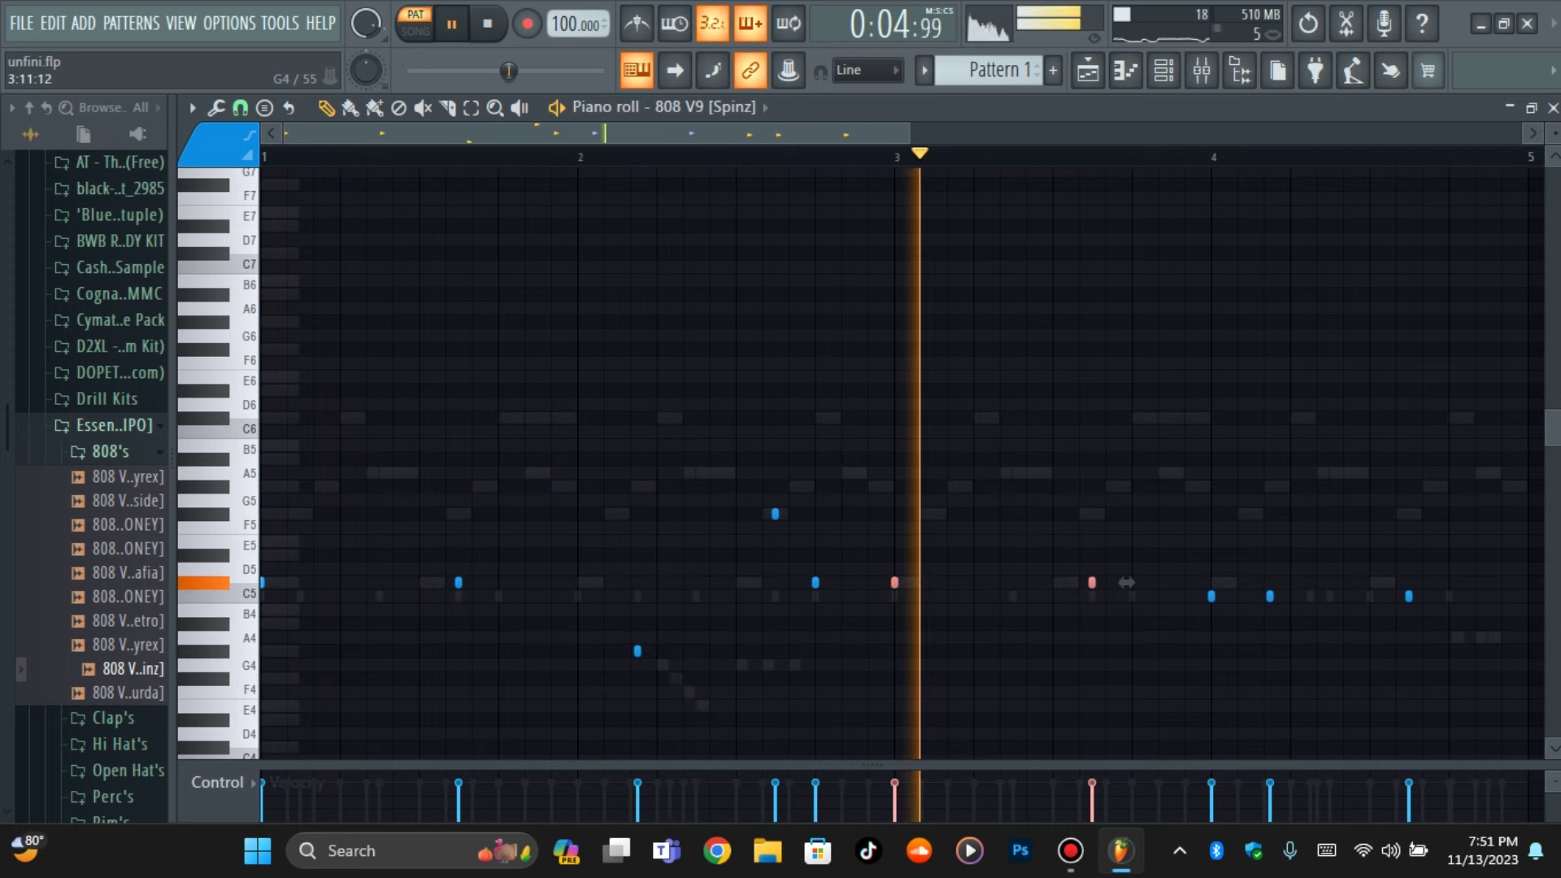
key(space)
key(space)
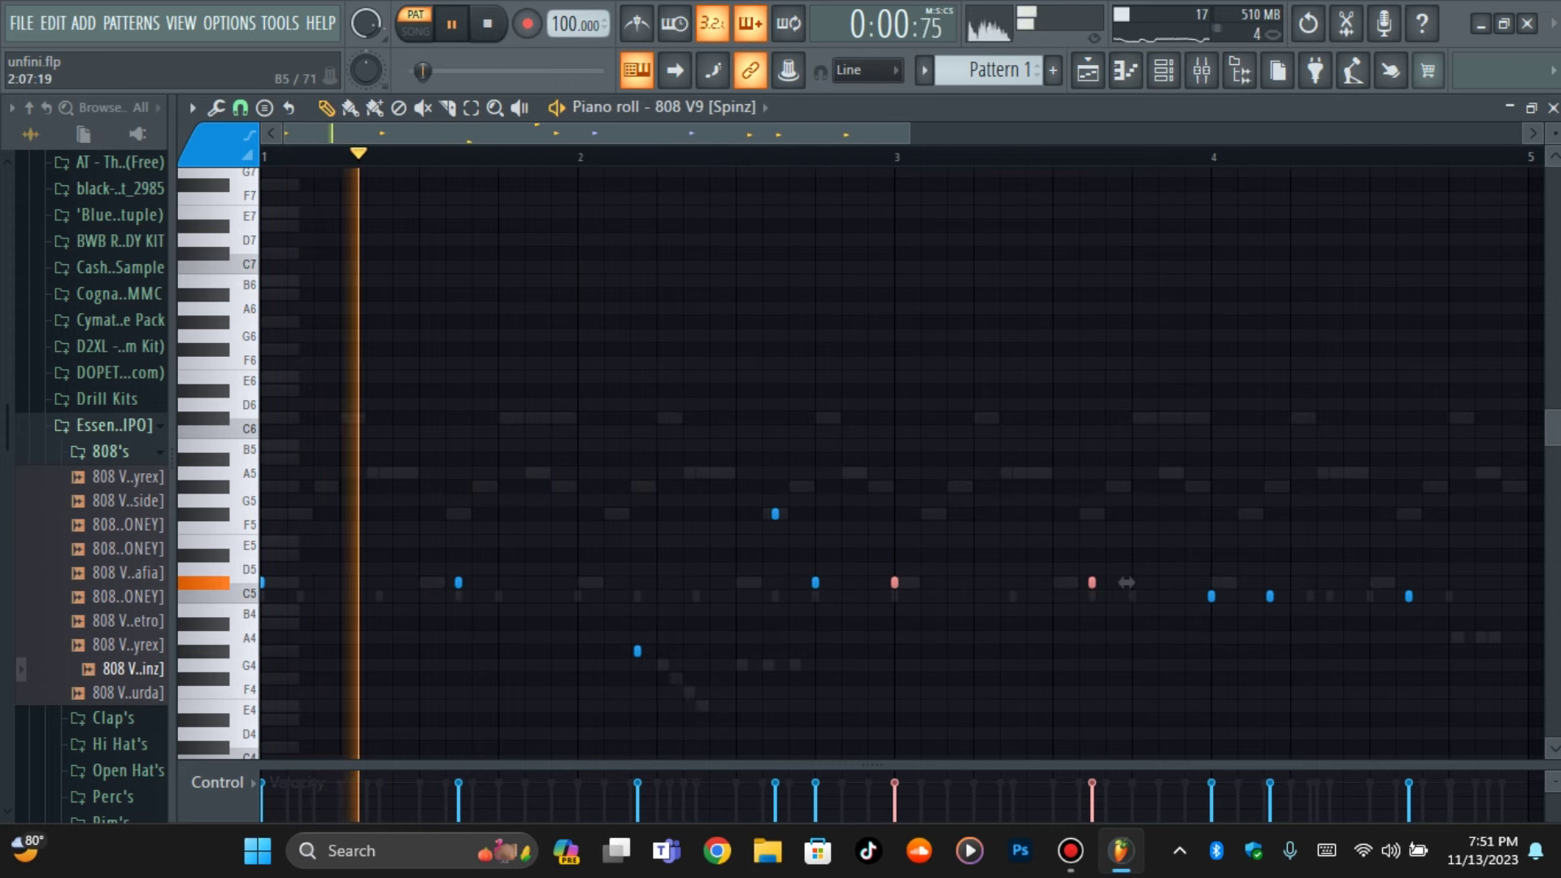
Try the second 808 note of bar 2 an octave lower at F#4 during playback, then delete it
click(775, 513)
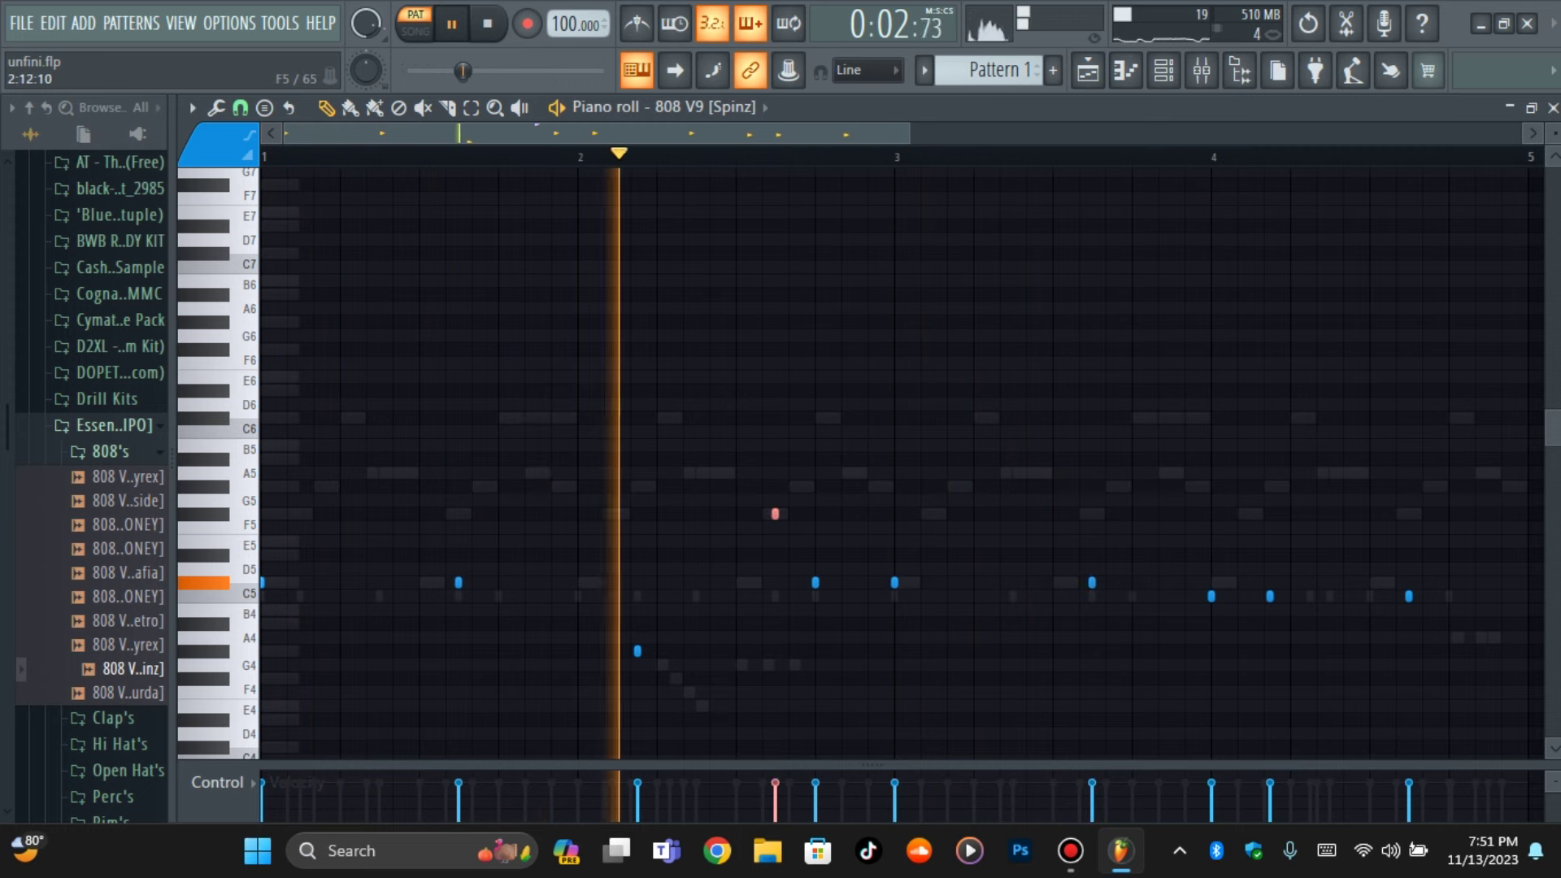
key(shift+Down)
key(space)
key(space)
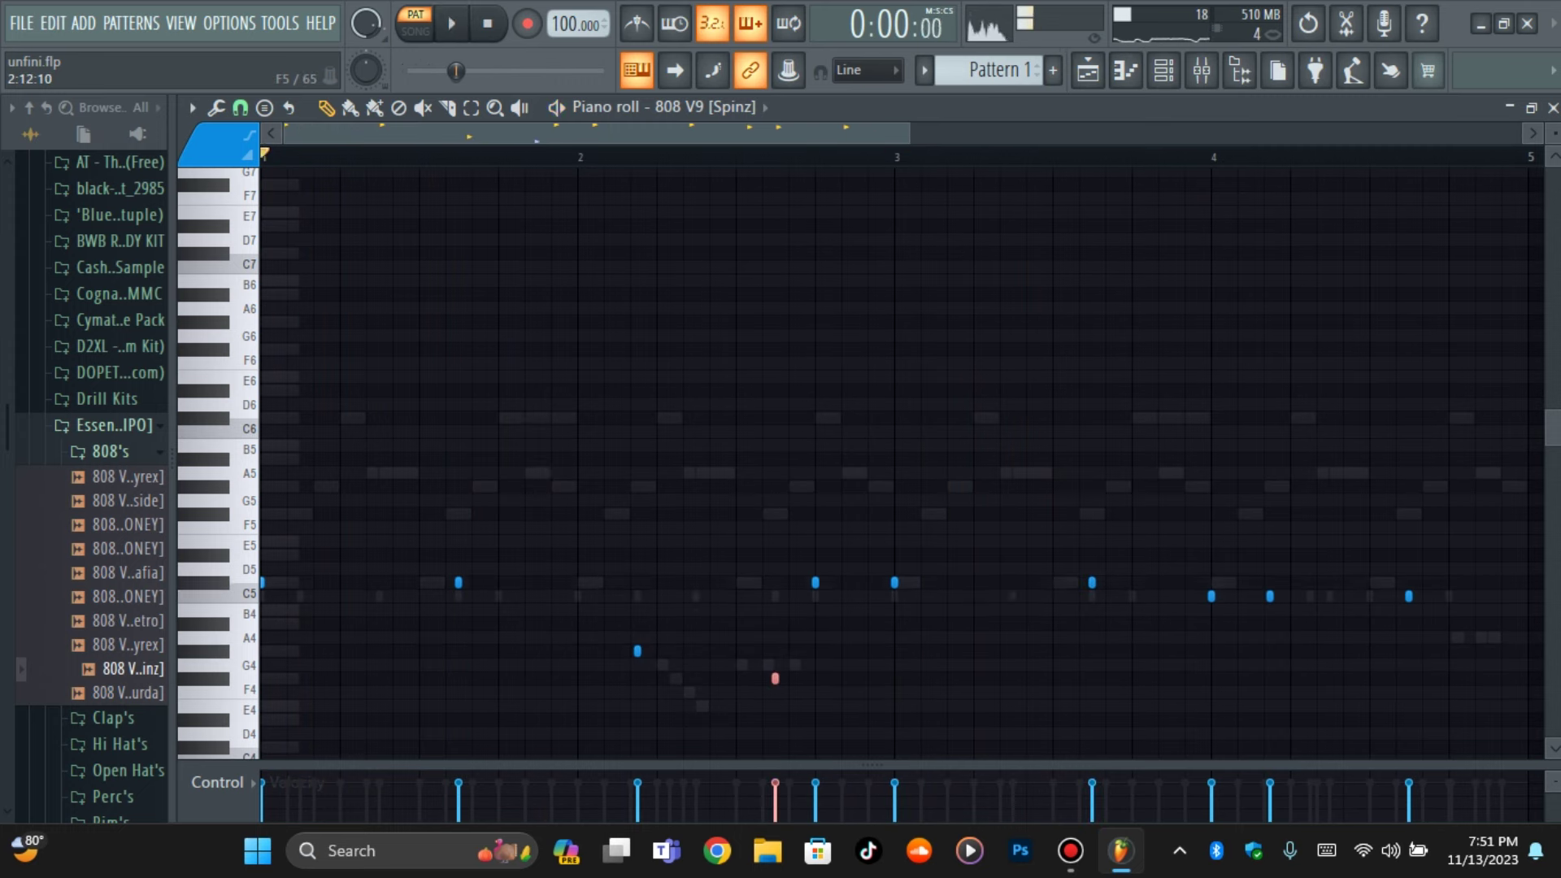
key(space)
Raise the first two 808 notes in bar 4 to C#5 and the last one to F#5, replaying the pattern
click(1211, 596)
key(space)
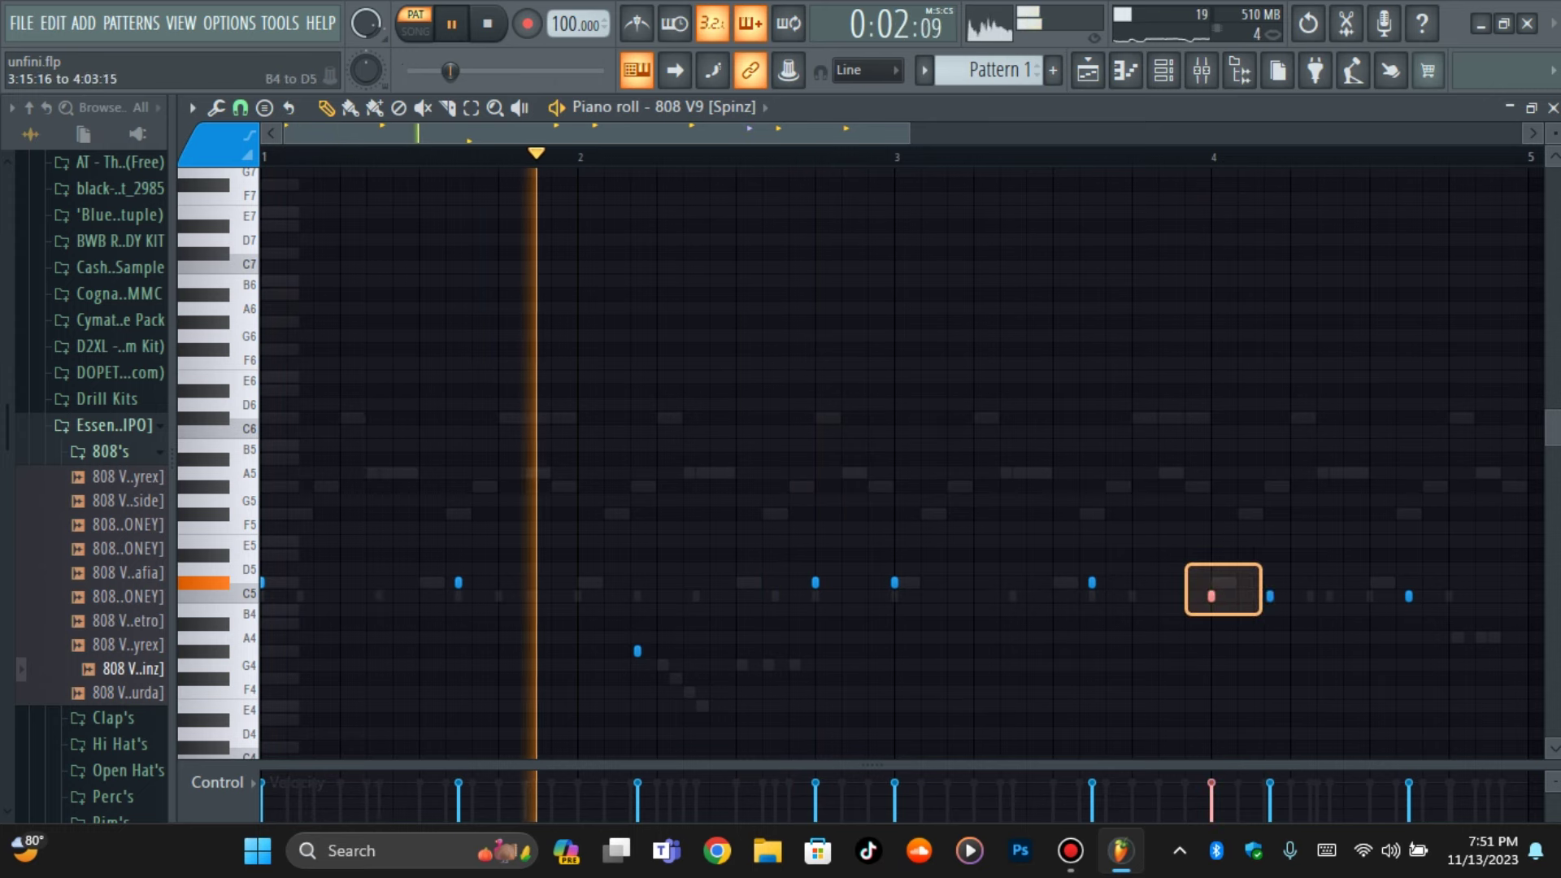
shift+click(1270, 596)
drag(1304, 596, 1304, 582)
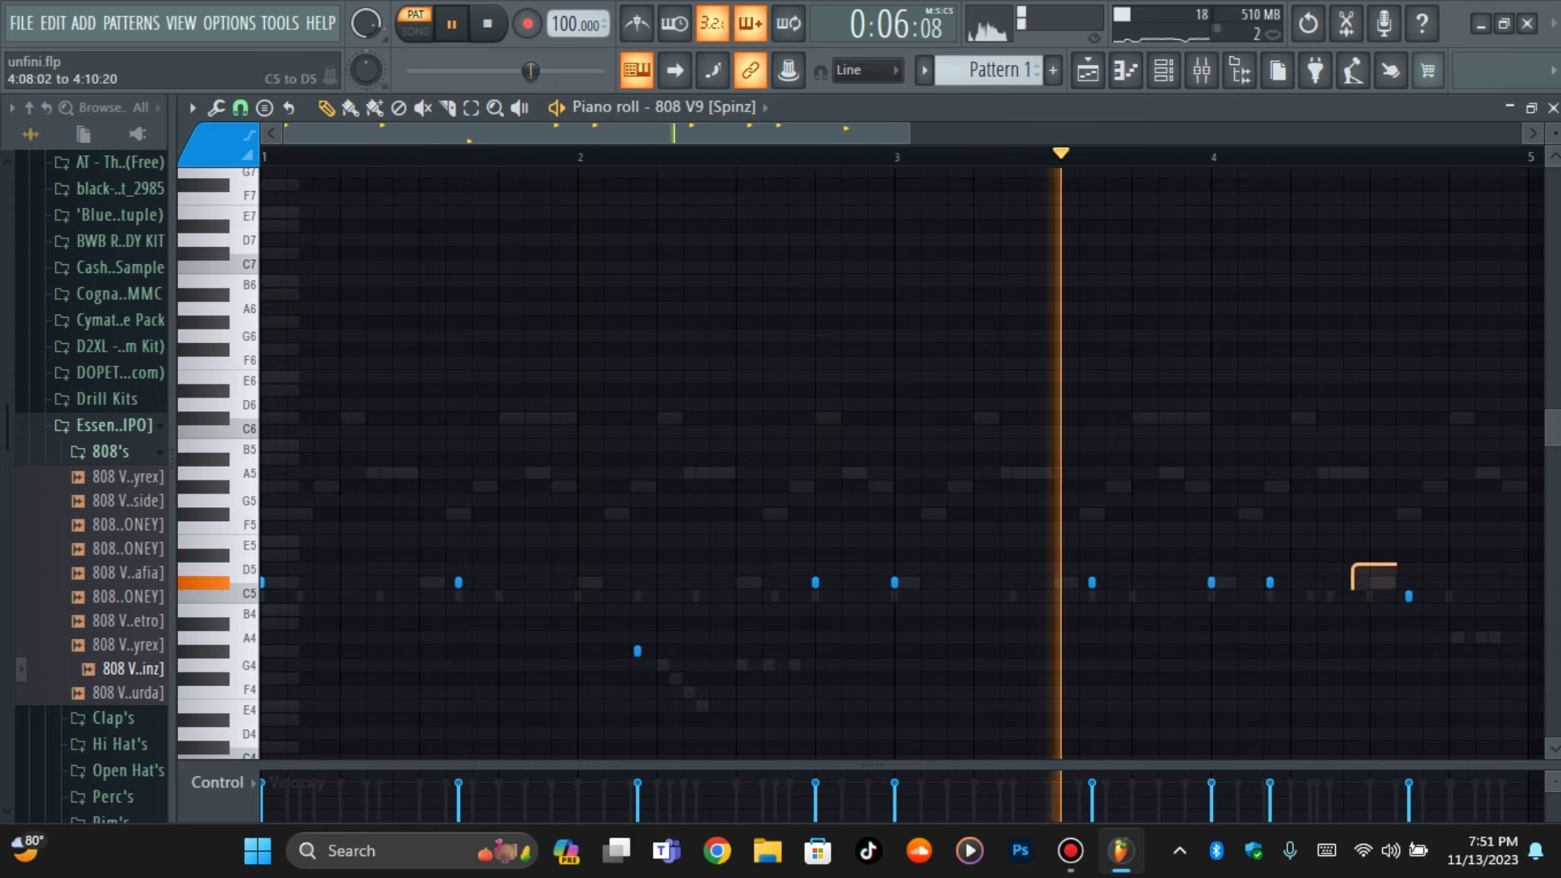
click(1409, 595)
drag(1409, 596, 1409, 514)
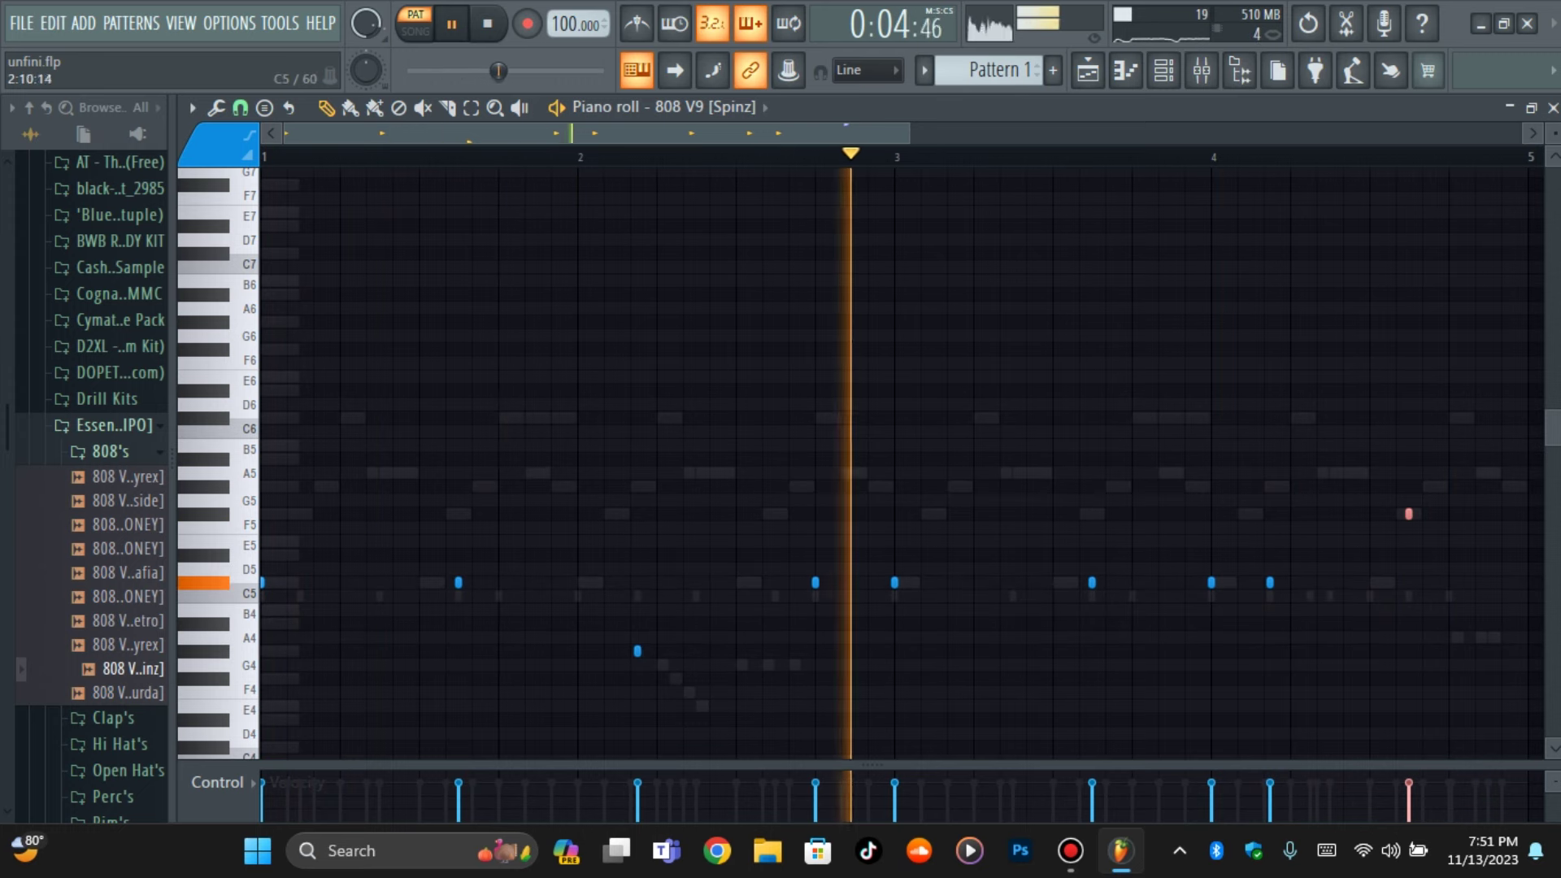
key(space)
key(space)
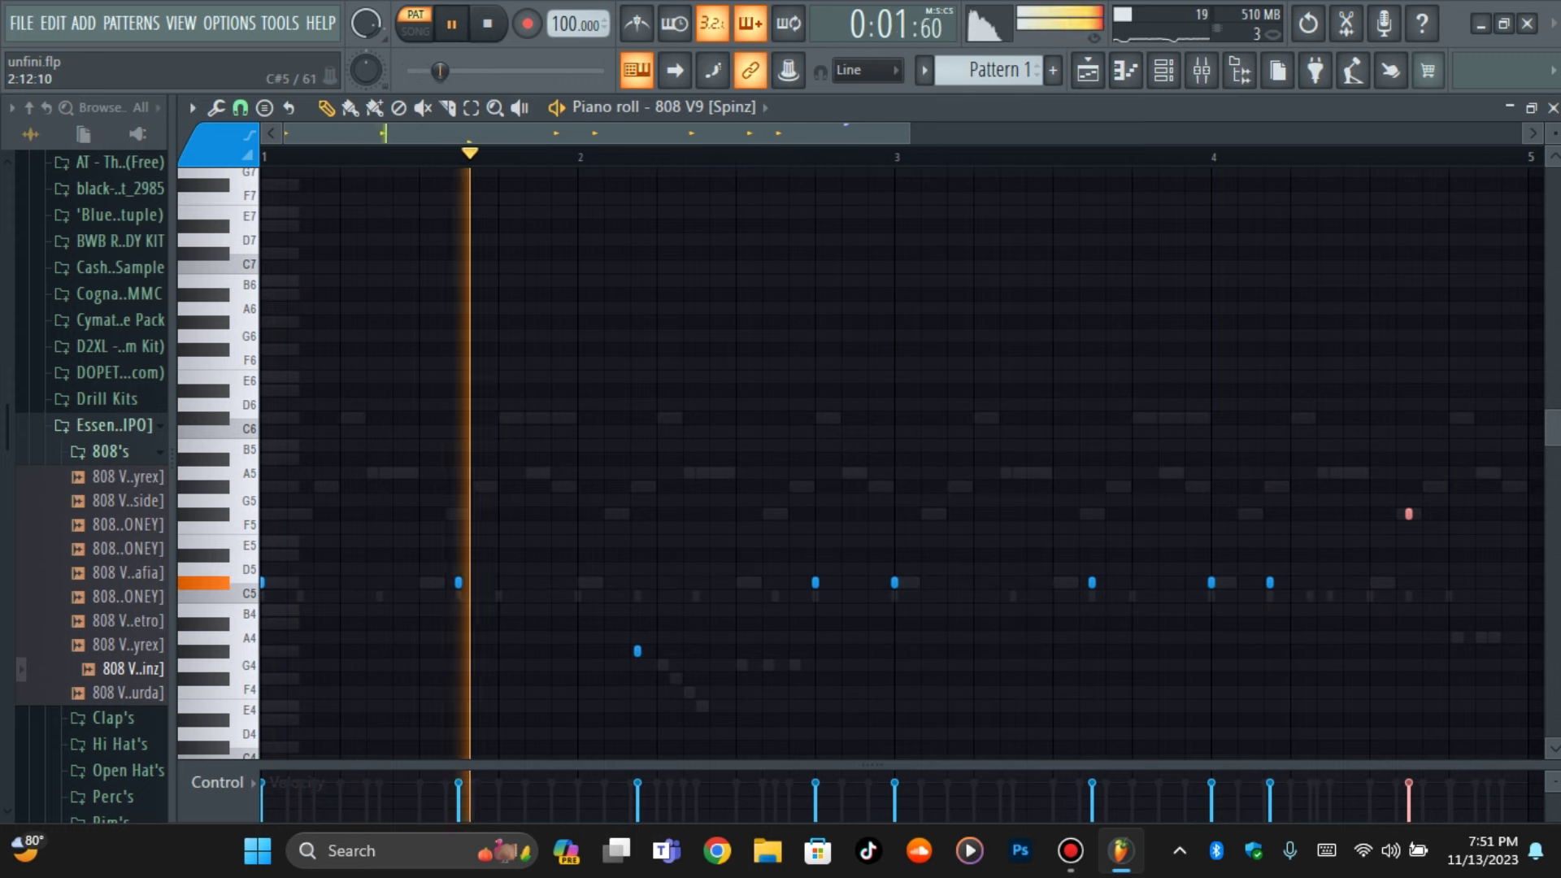
Shift the C#5 808 note near the end of bar 2 slightly later and set the piano roll snap to 1/6 step
drag(815, 583, 841, 583)
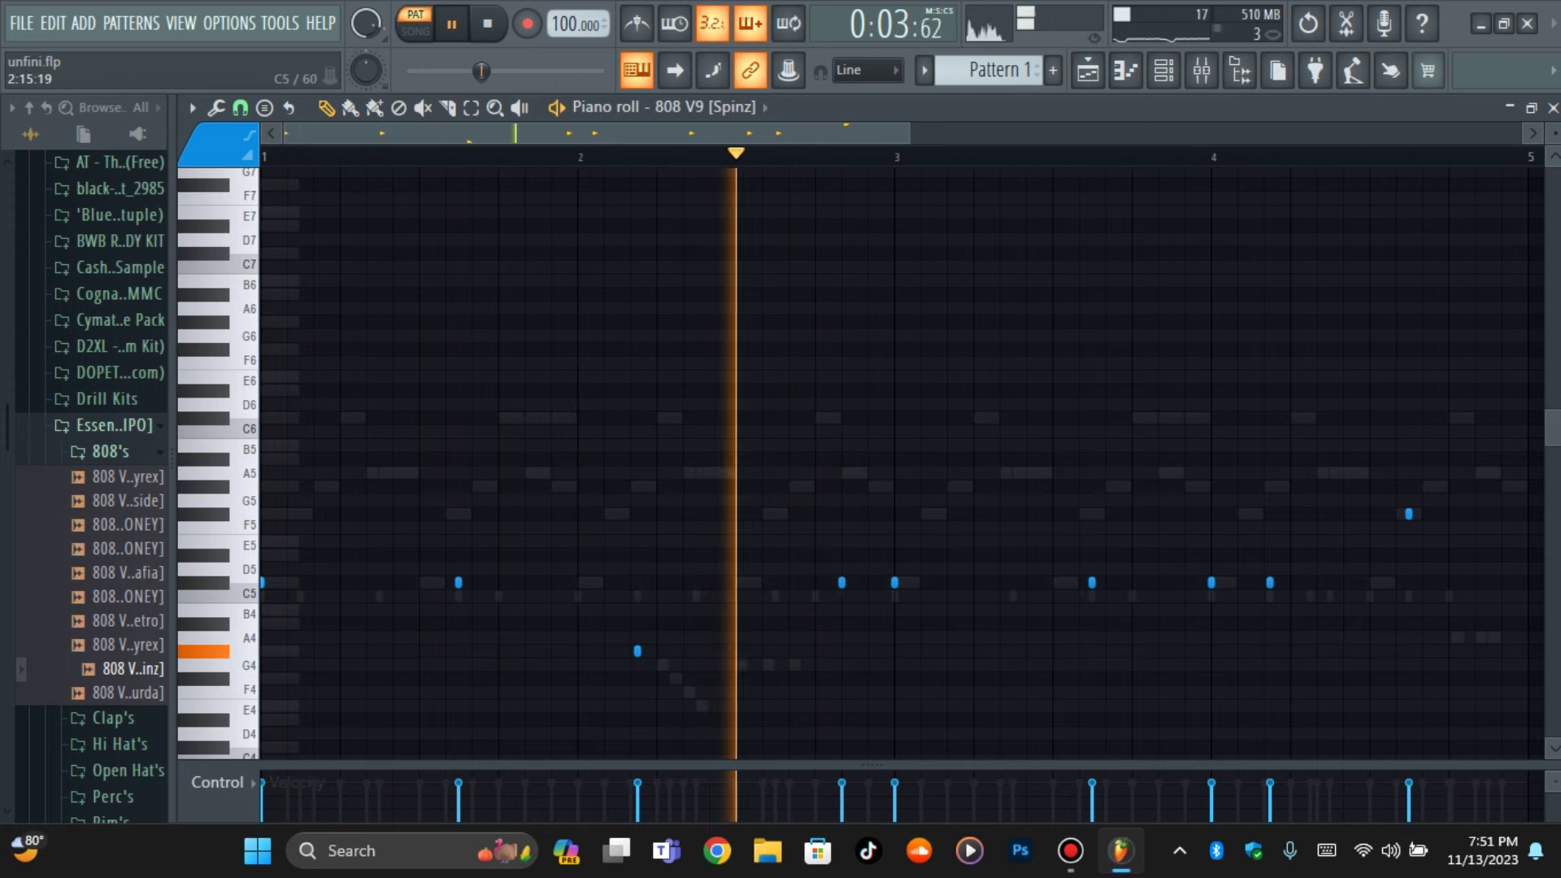
key(space)
click(215, 106)
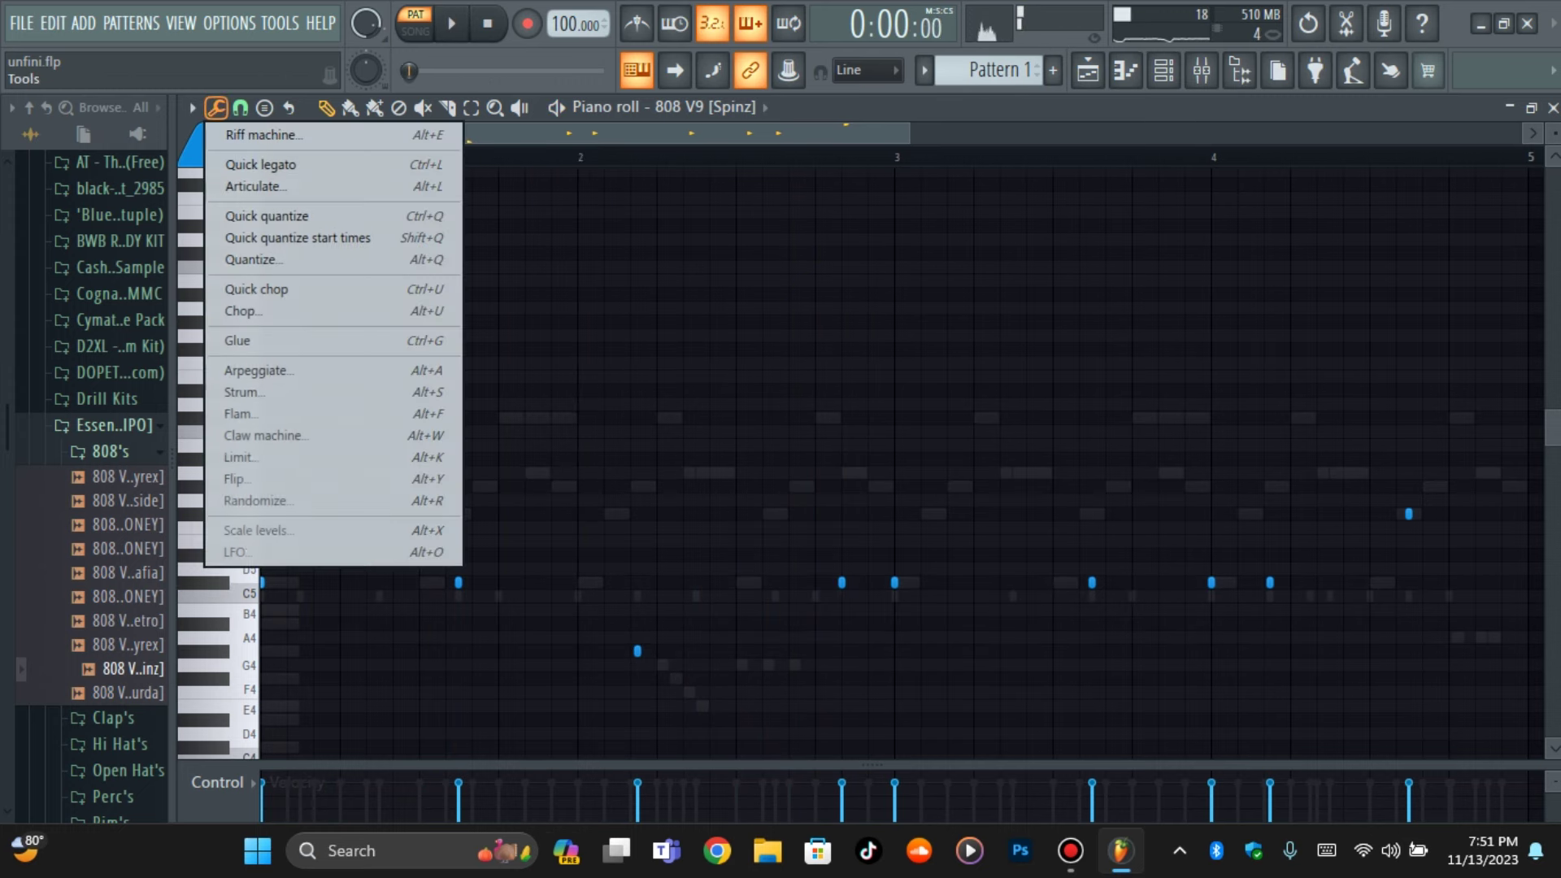
click(240, 106)
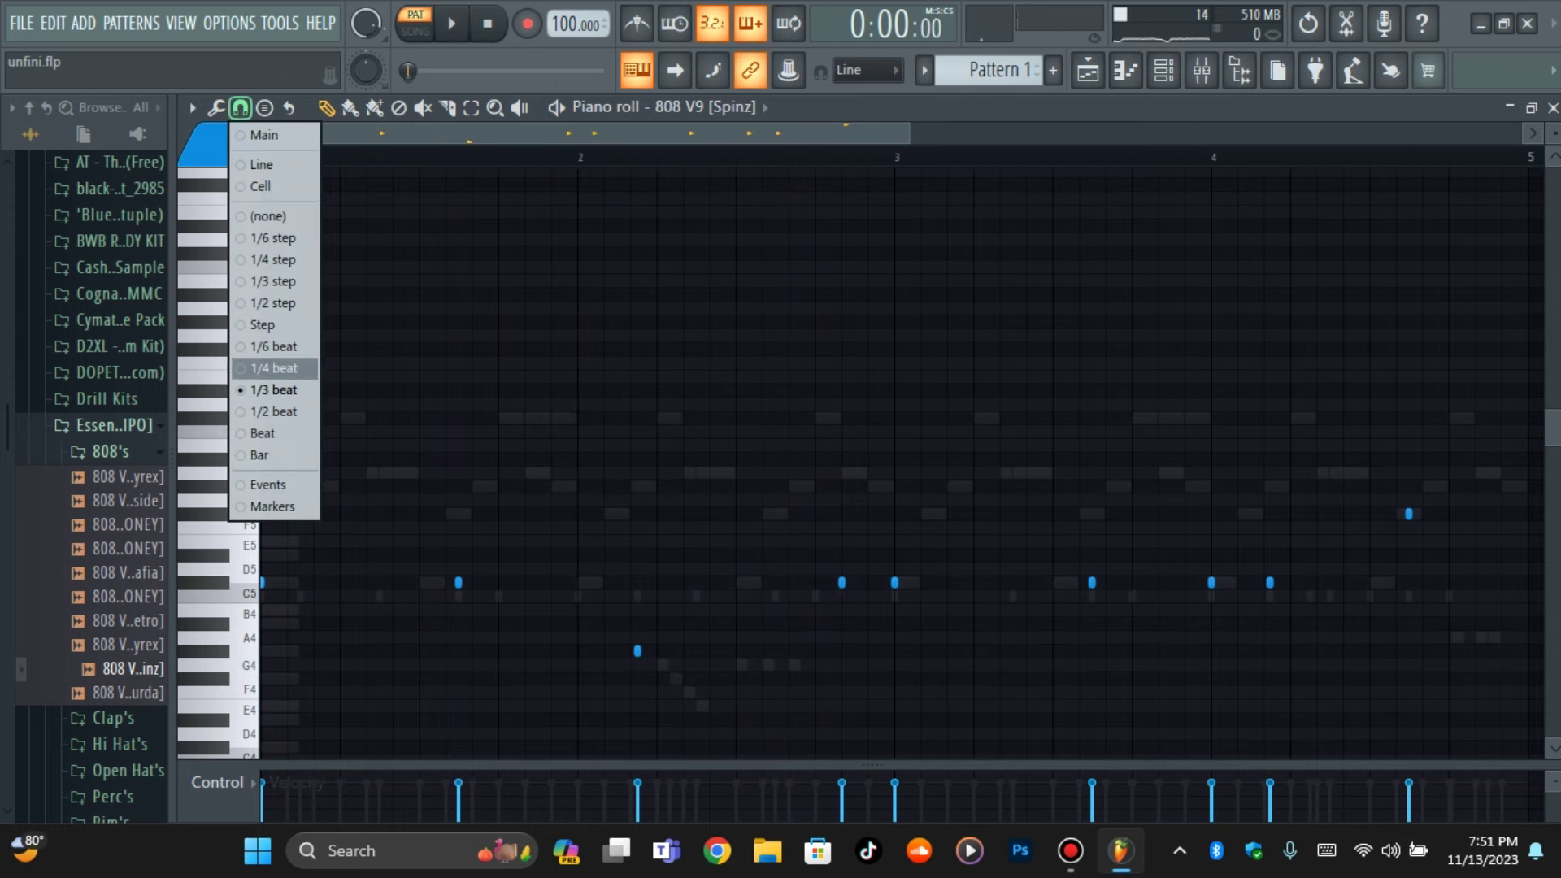
click(274, 238)
Nudge the C#5 808 note at the end of bar 2 a little further toward bar 3 and listen to its timing
key(space)
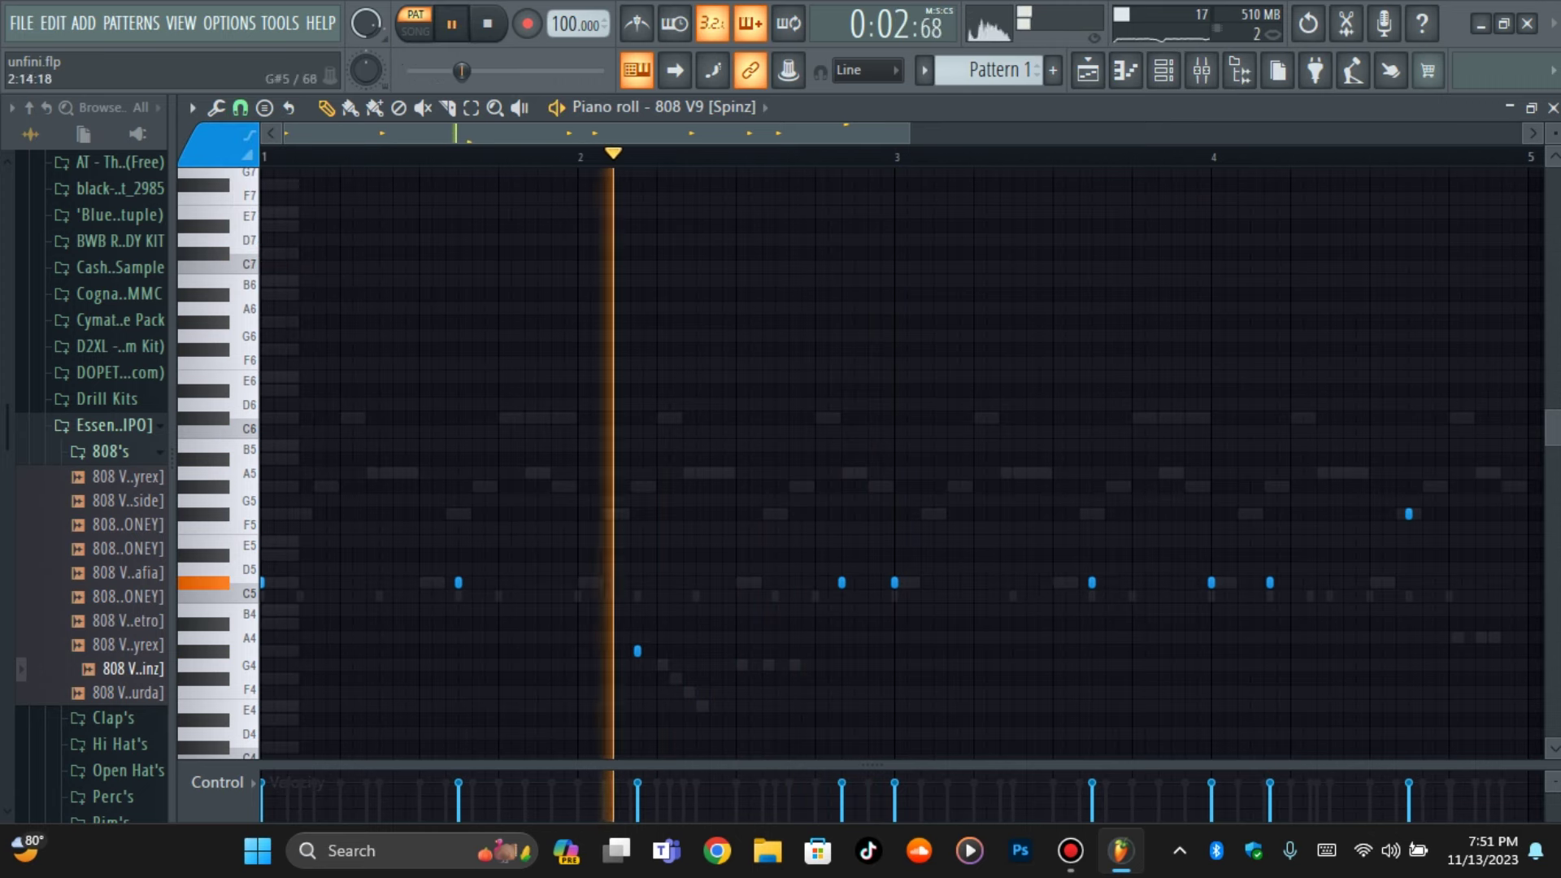
click(841, 582)
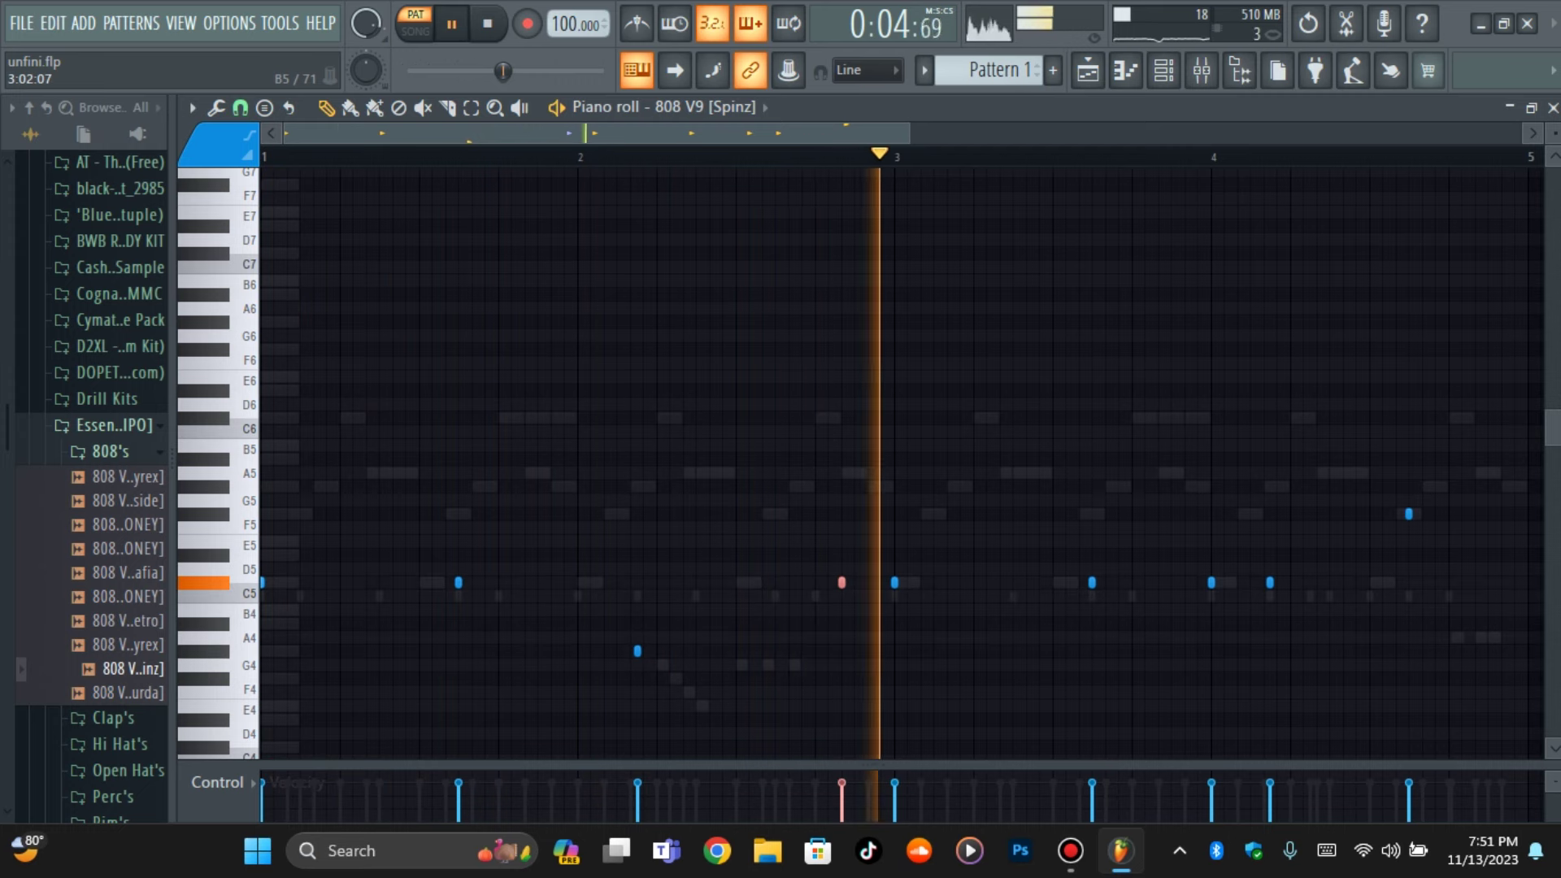
key(space)
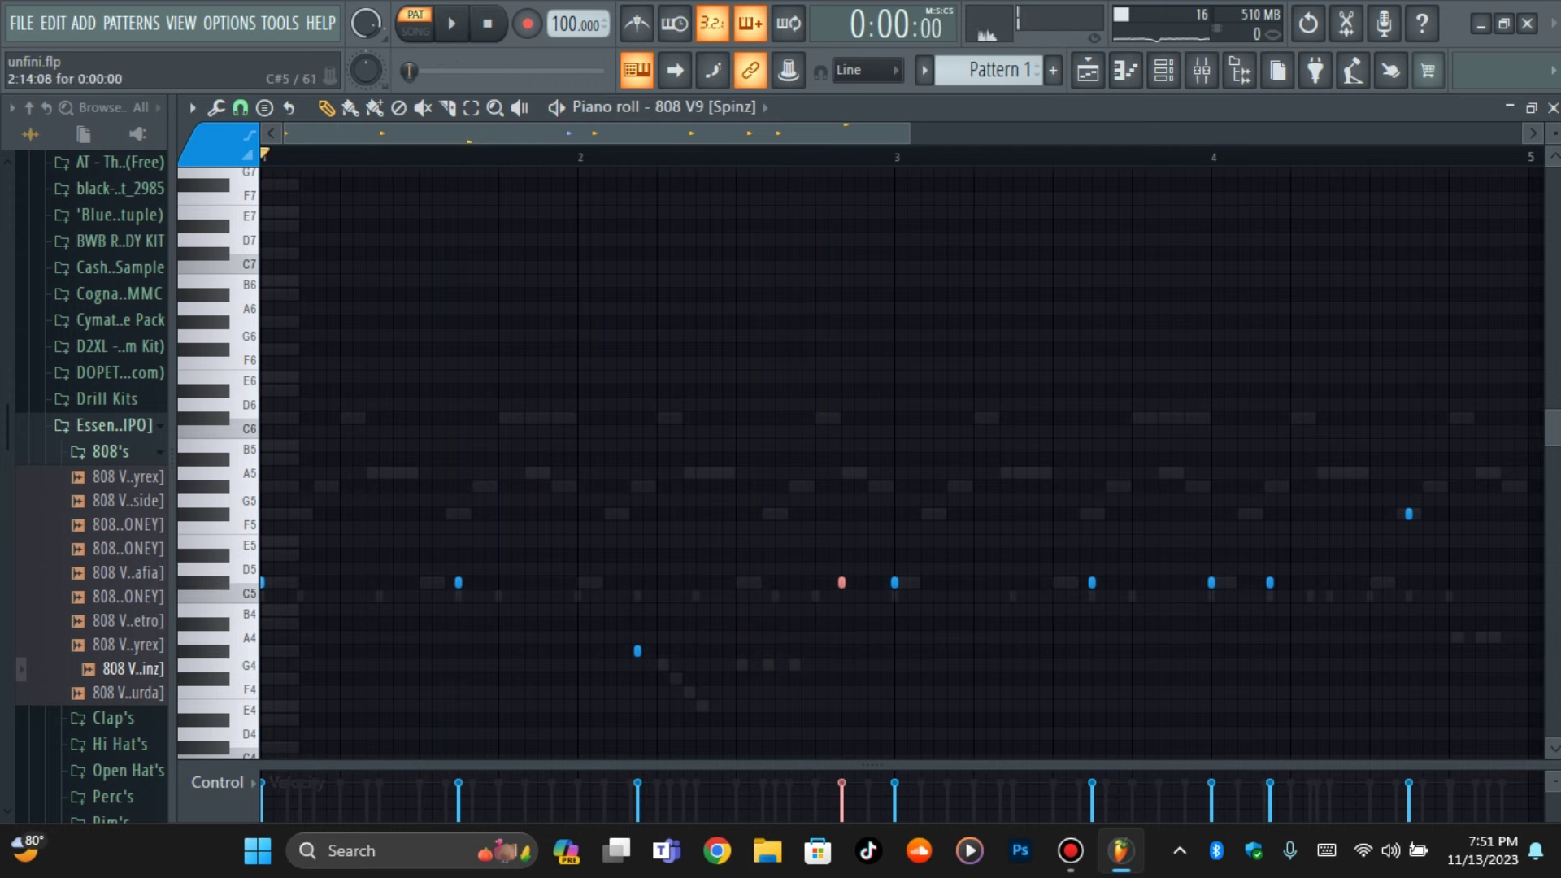
key(space)
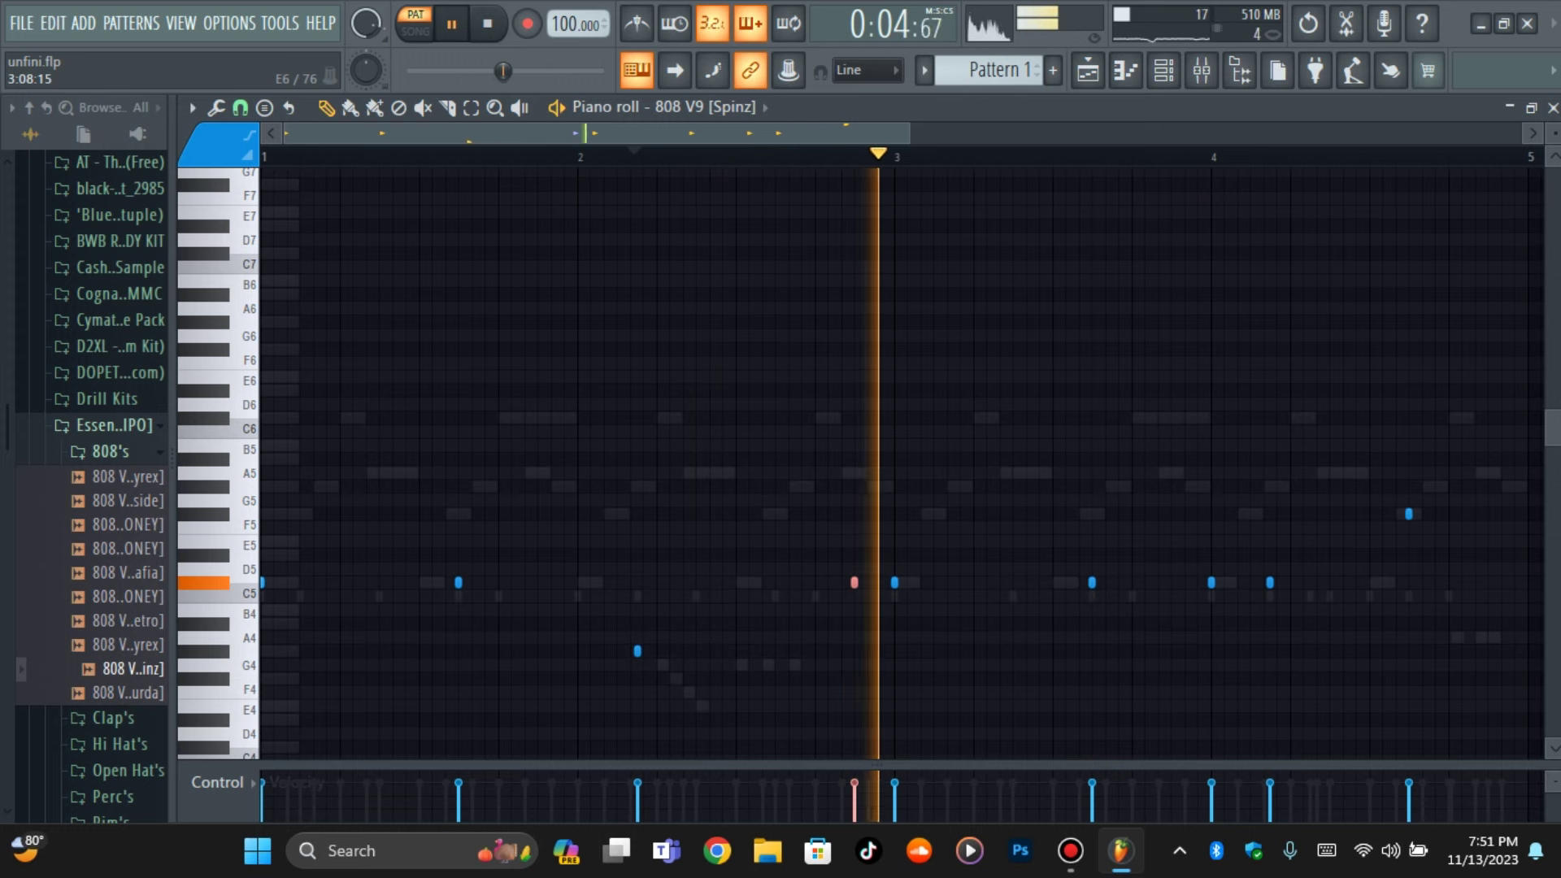
key(space)
key(space)
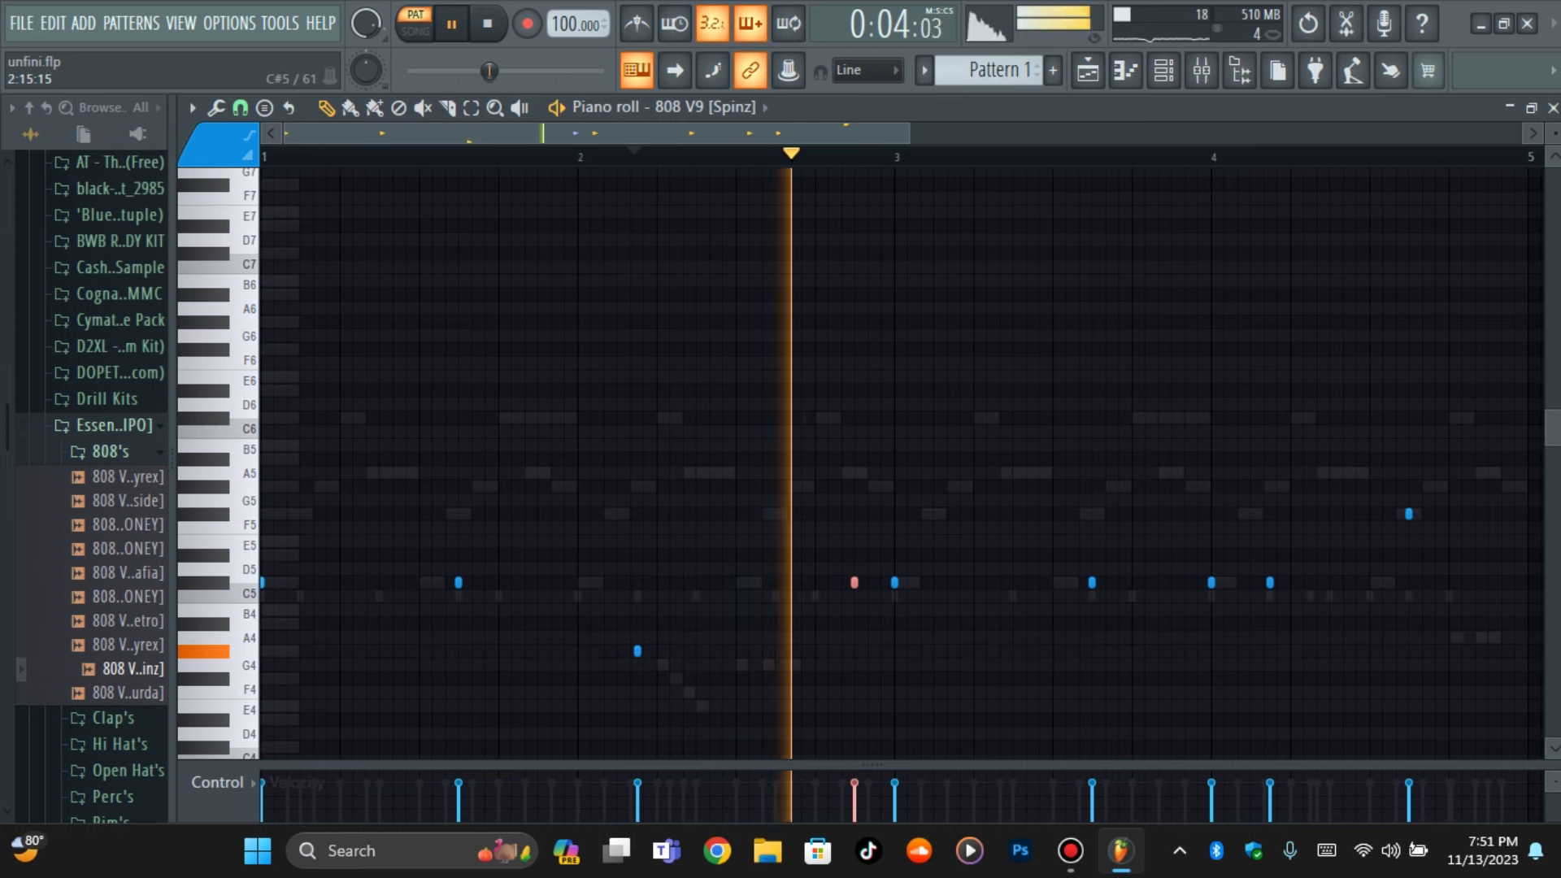
click(869, 583)
key(space)
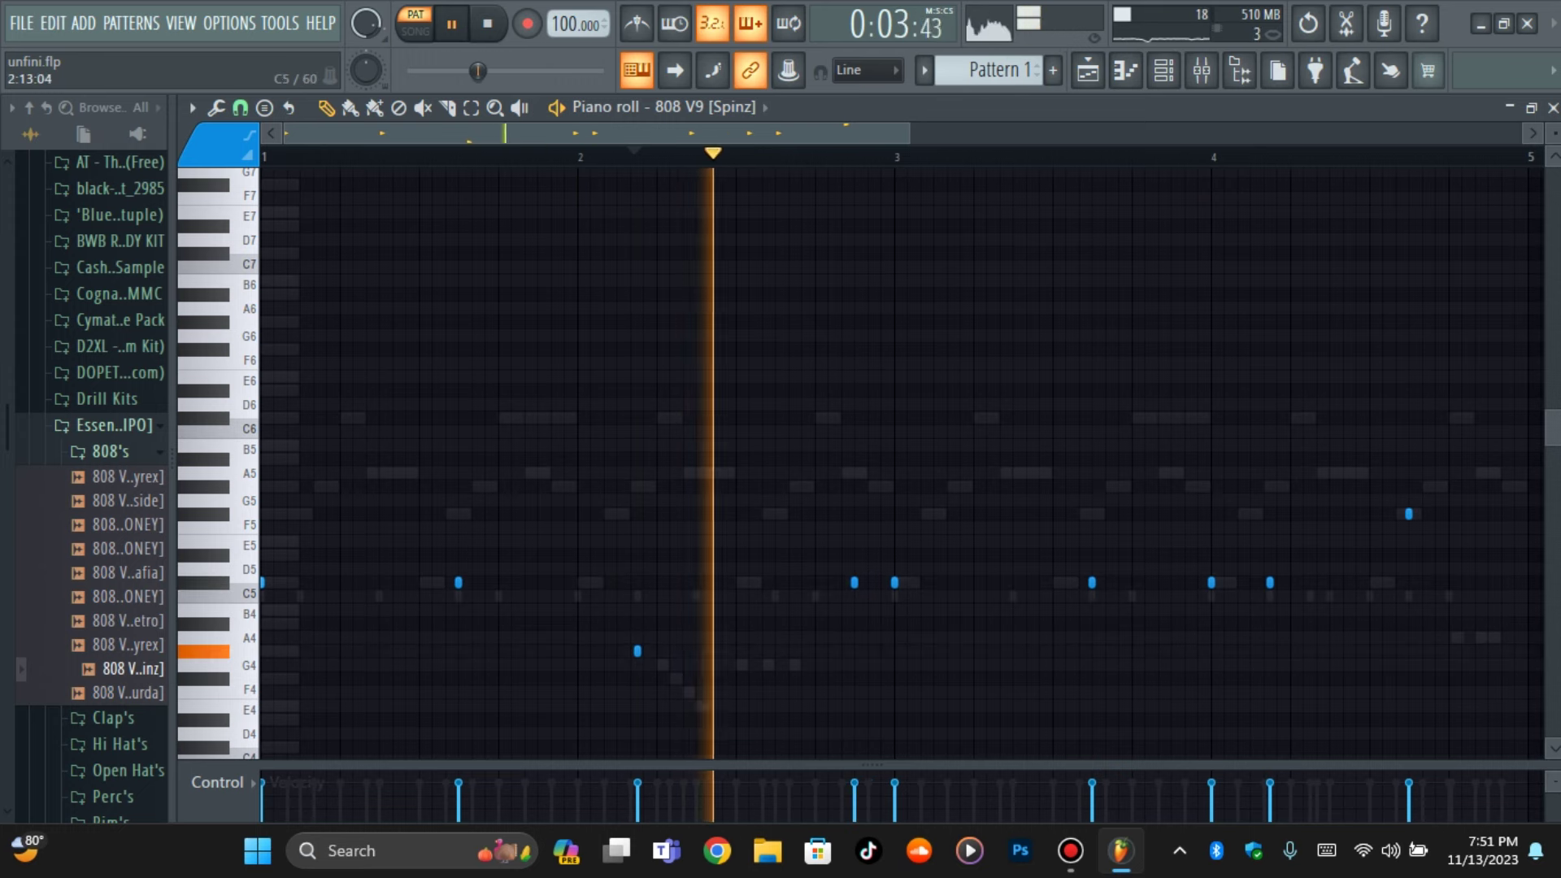
Try an extra C#5 808 note on the fourth beat of bar 2 during playback, then delete it
key(space)
key(space)
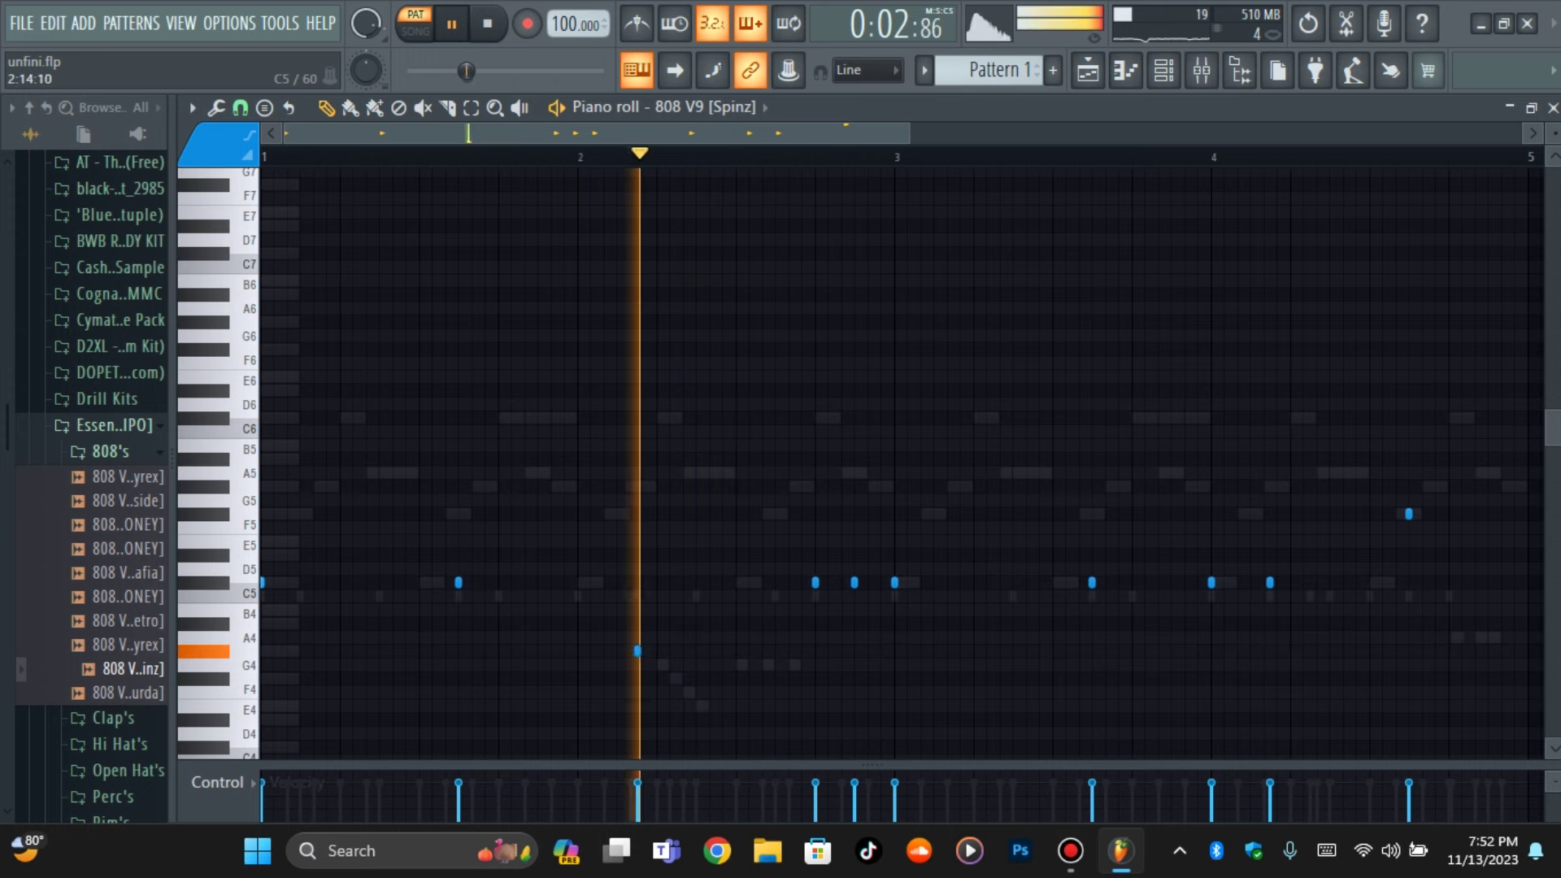
key(space)
key(space)
right_click(815, 583)
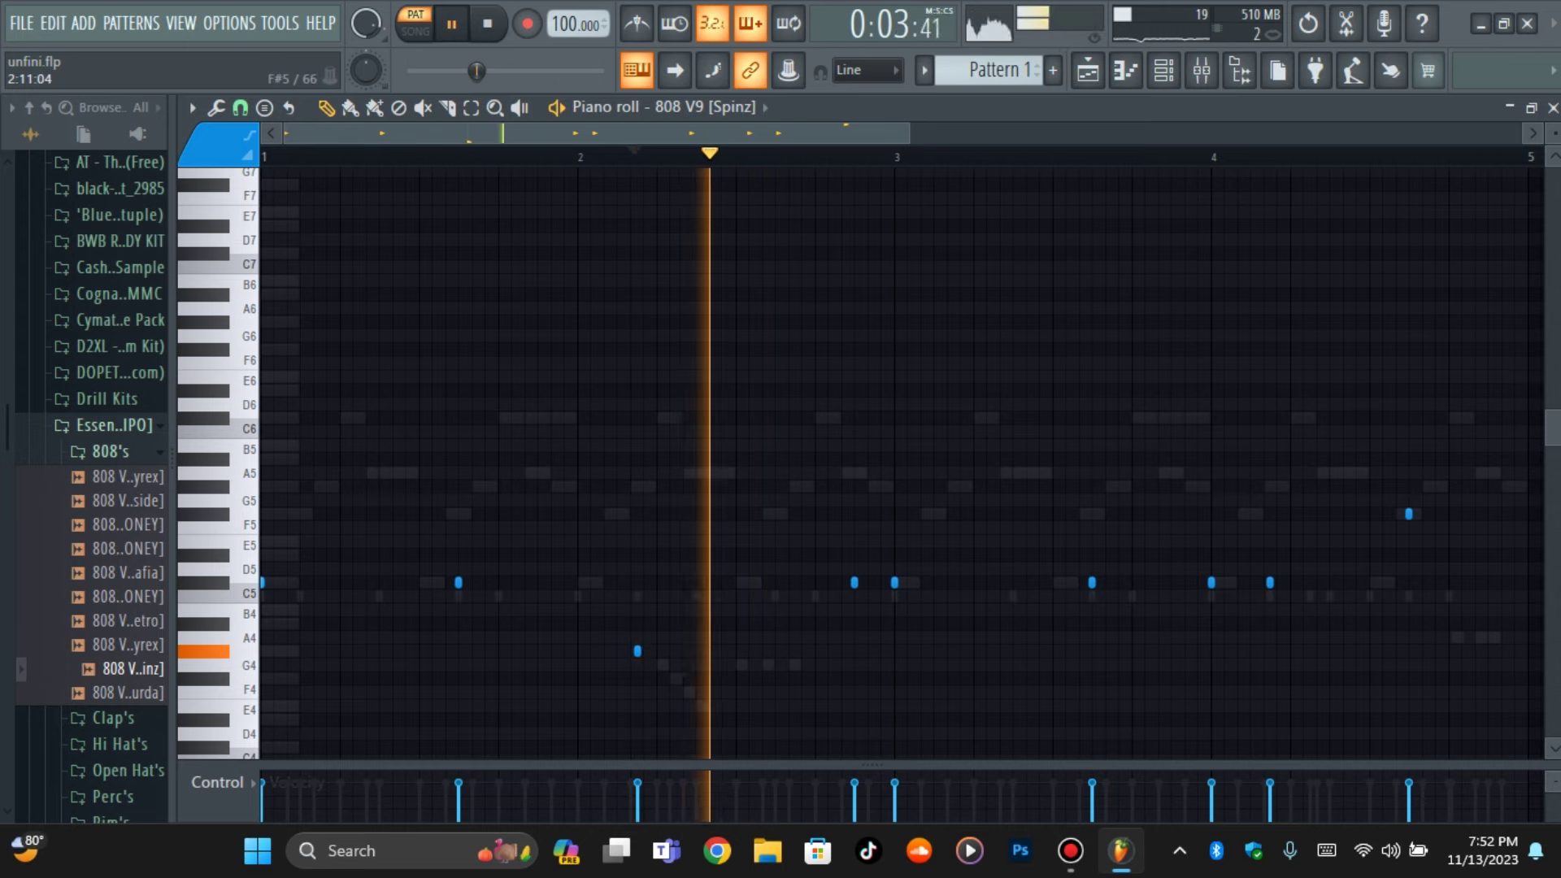
Add an F#5 808 note in the second half of beat 3 in bar 2 and listen to the bass line
click(778, 514)
key(space)
key(space)
drag(847, 445, 757, 545)
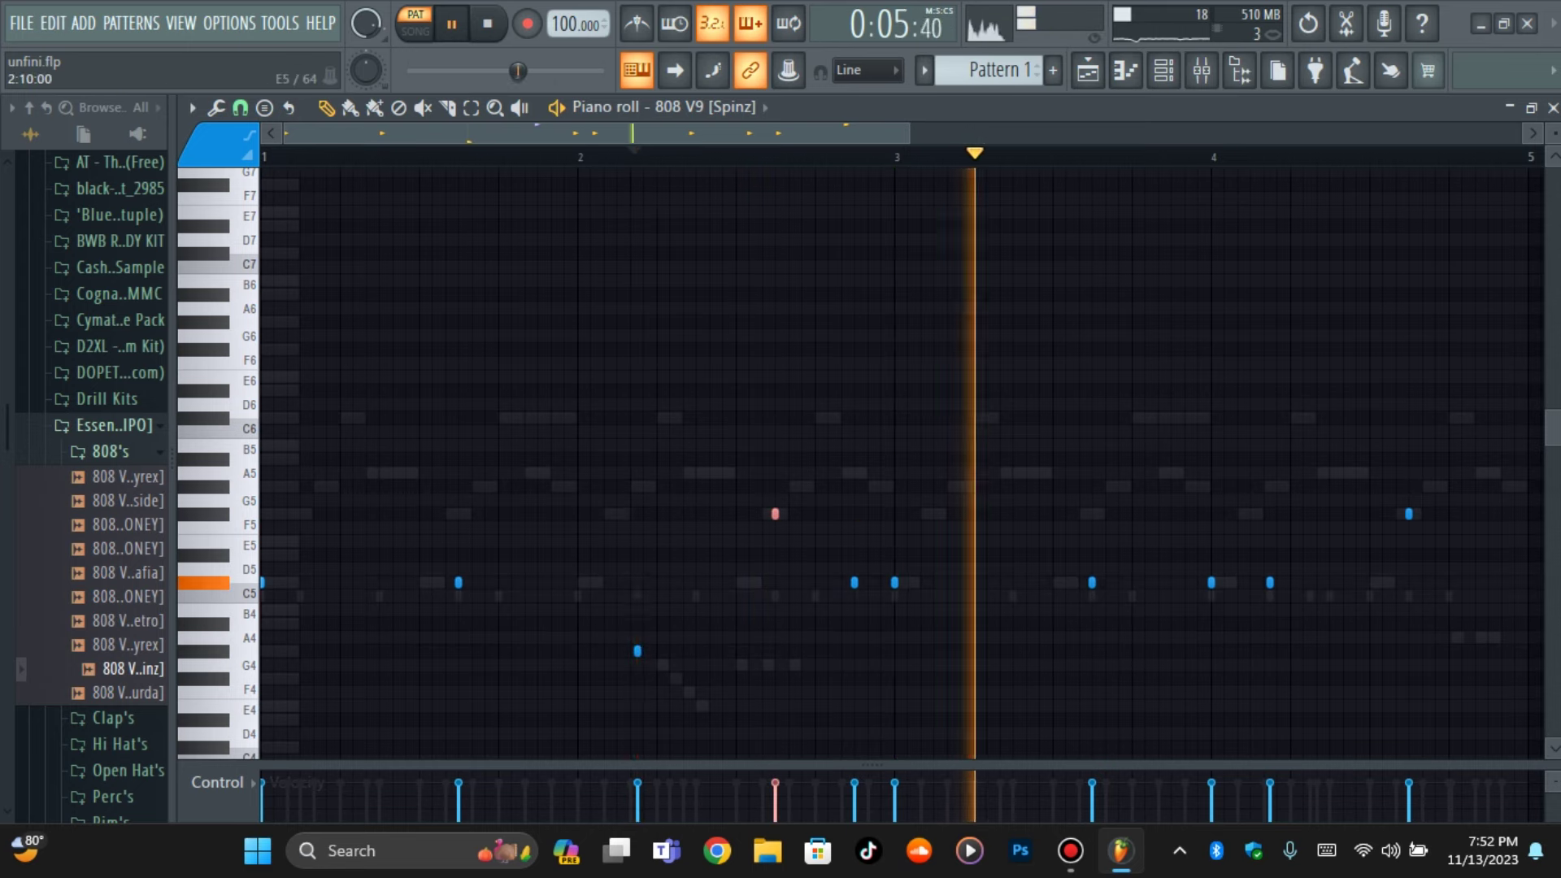
key(space)
key(space)
key(ctrl+d)
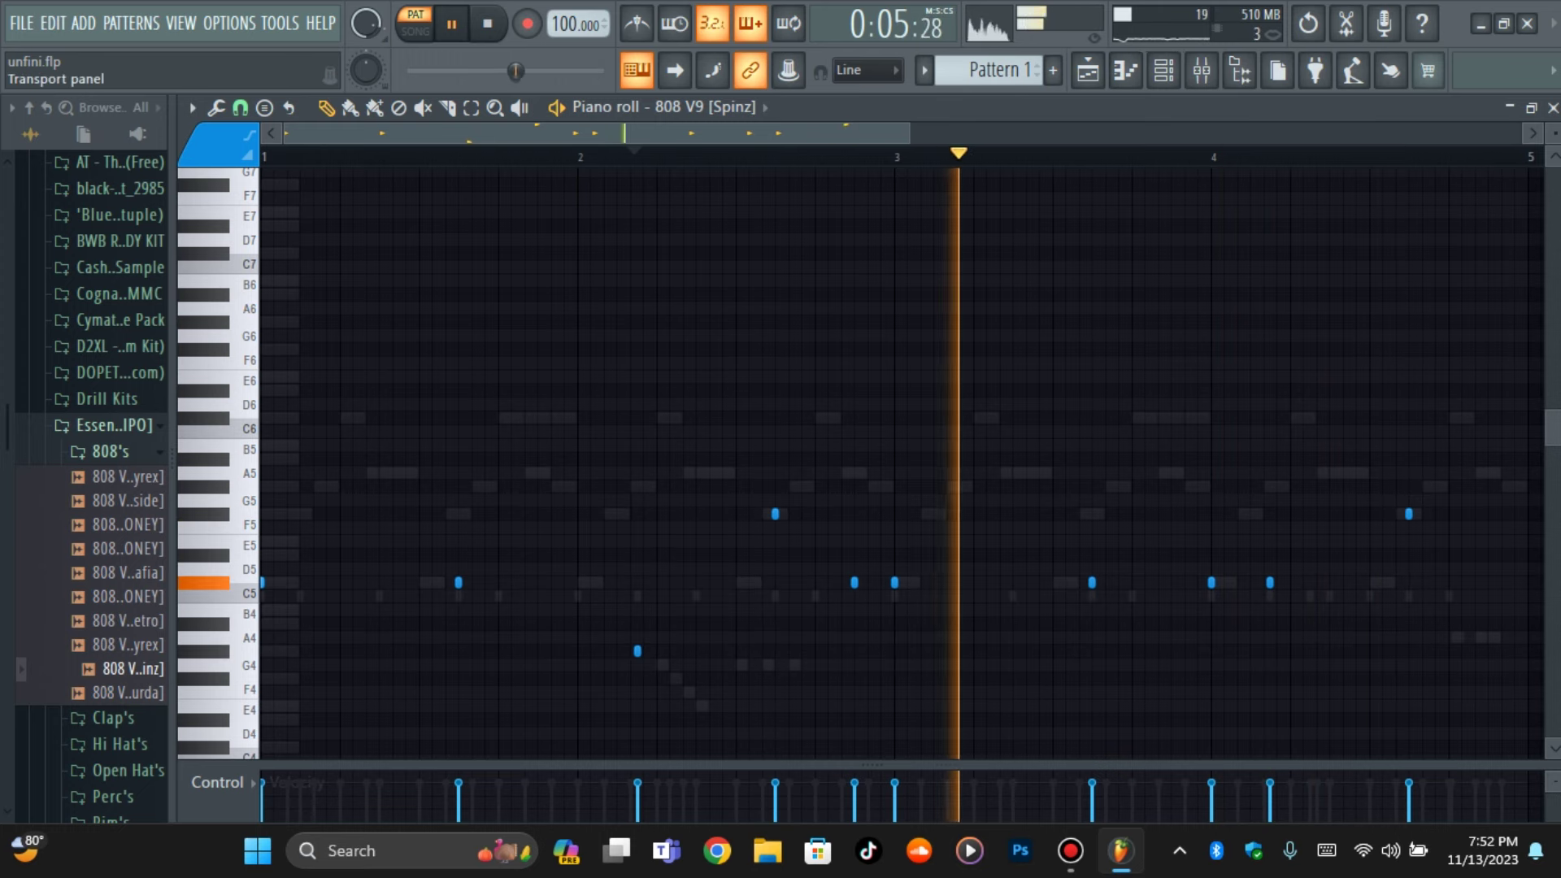
key(space)
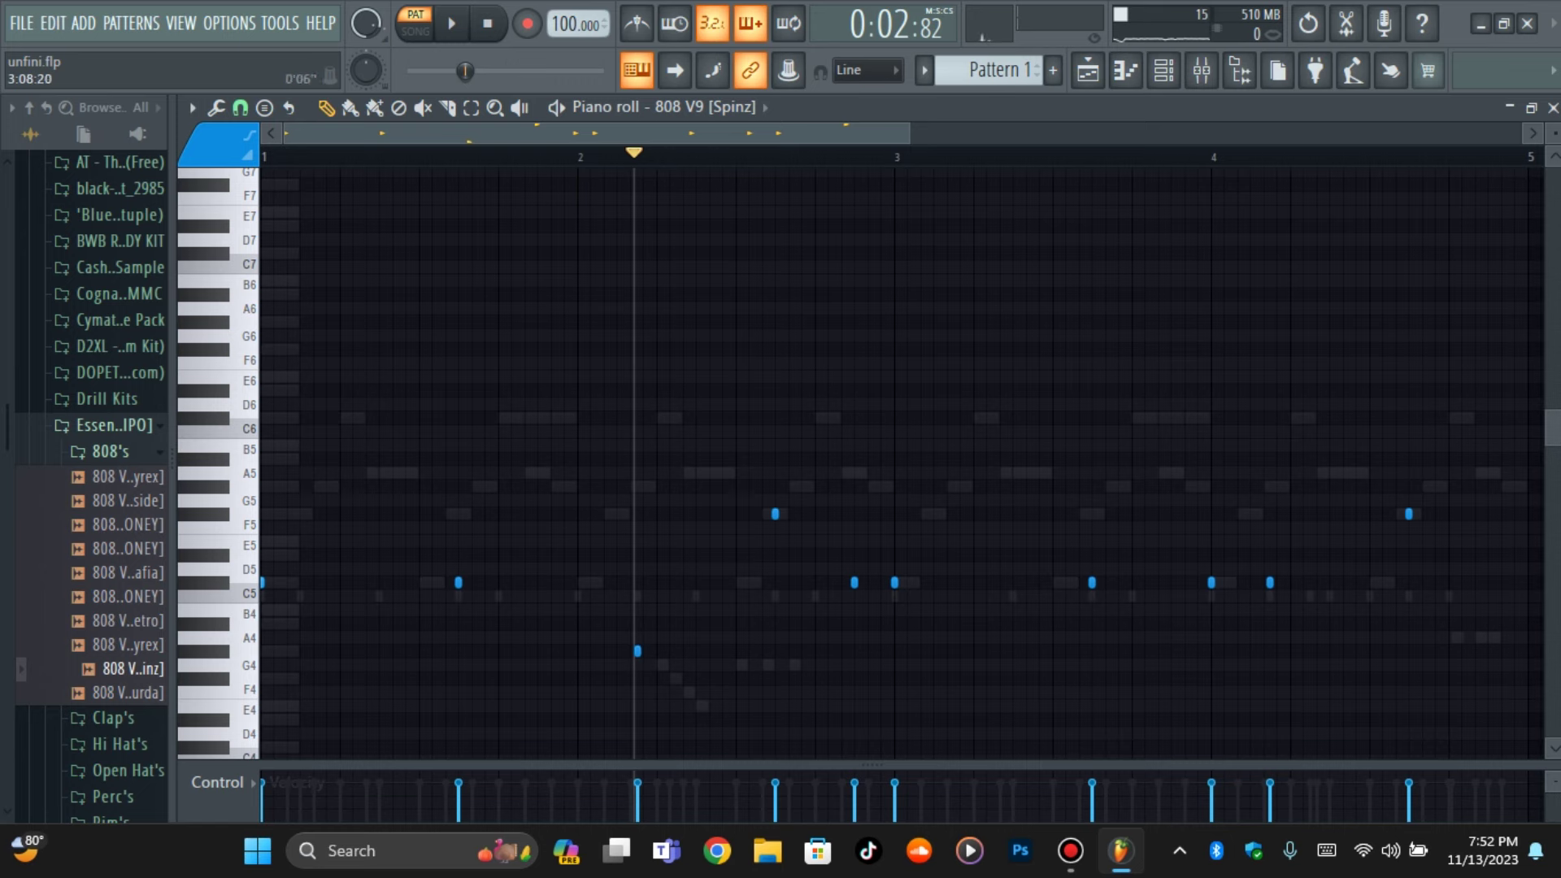
Check the 808 steps against the other channels' patterns and play the bass line from bar 2
click(1163, 70)
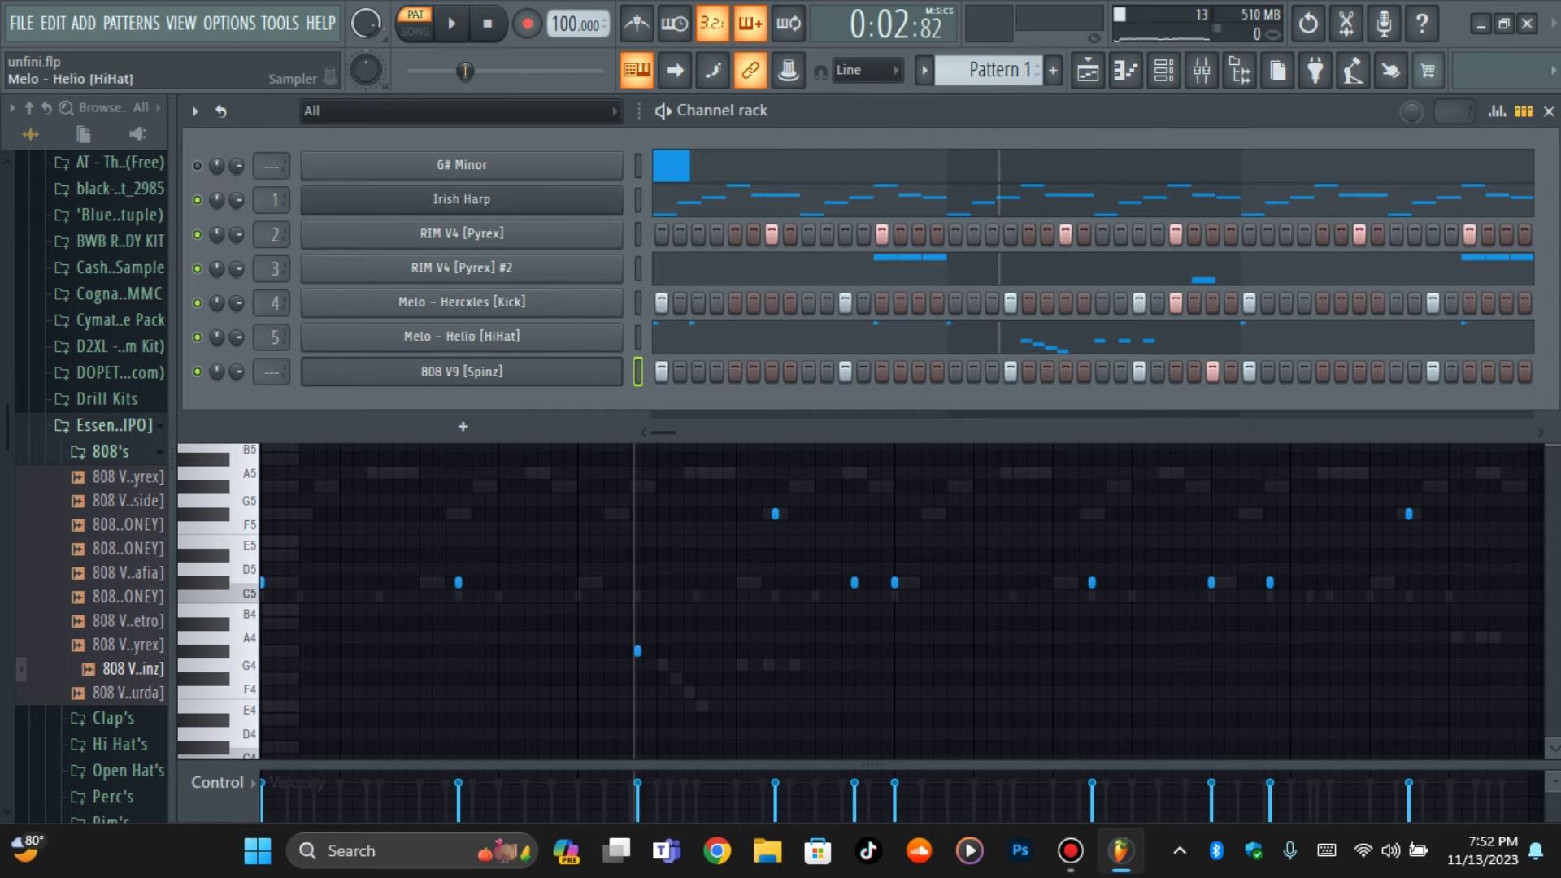
key(F6)
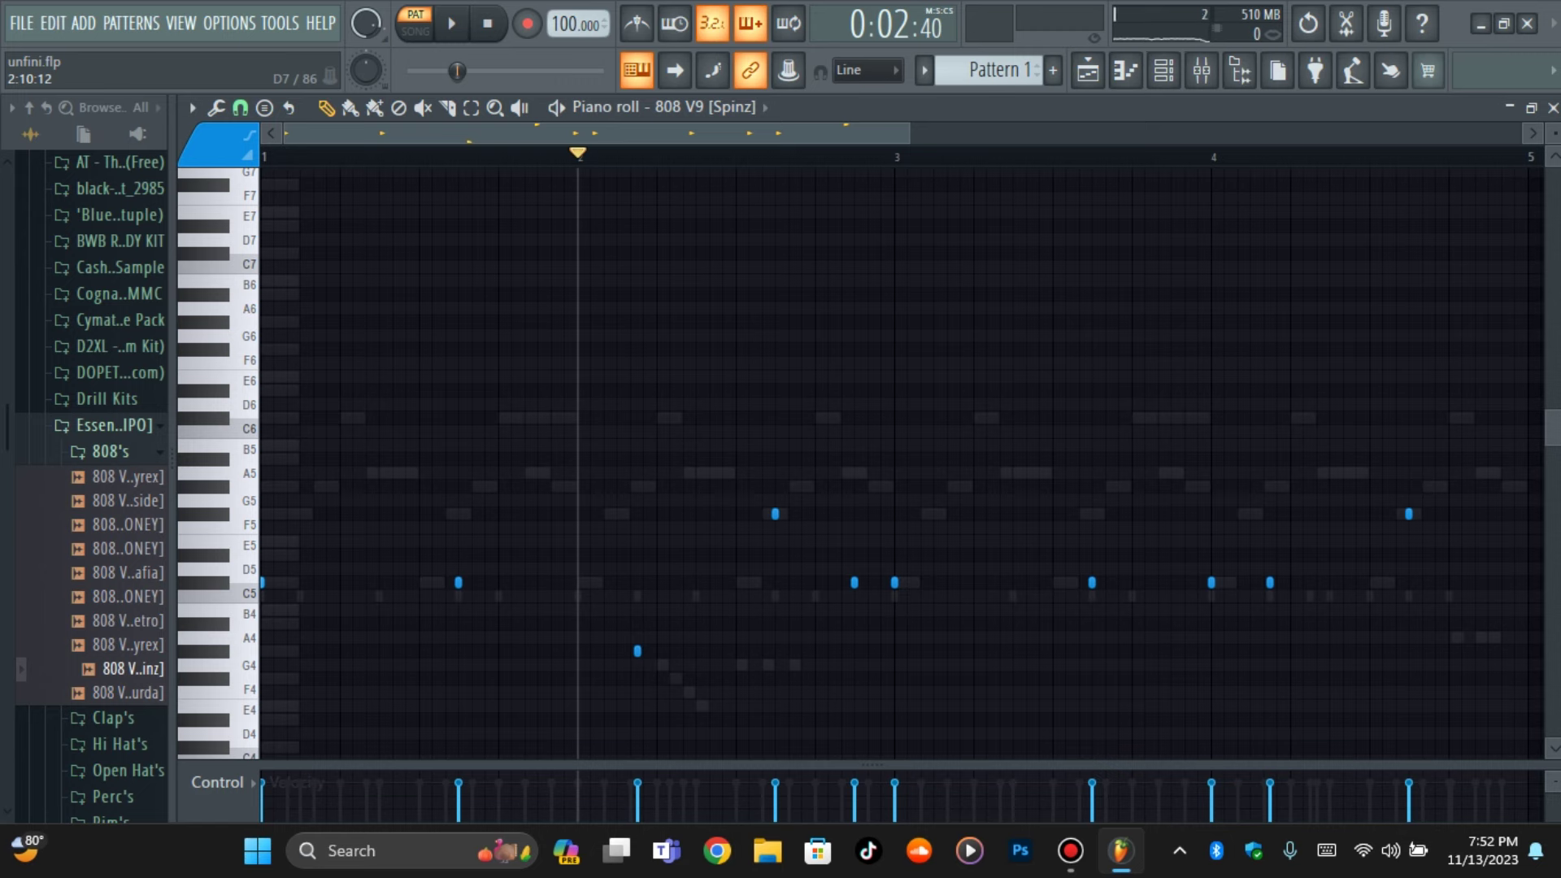
key(space)
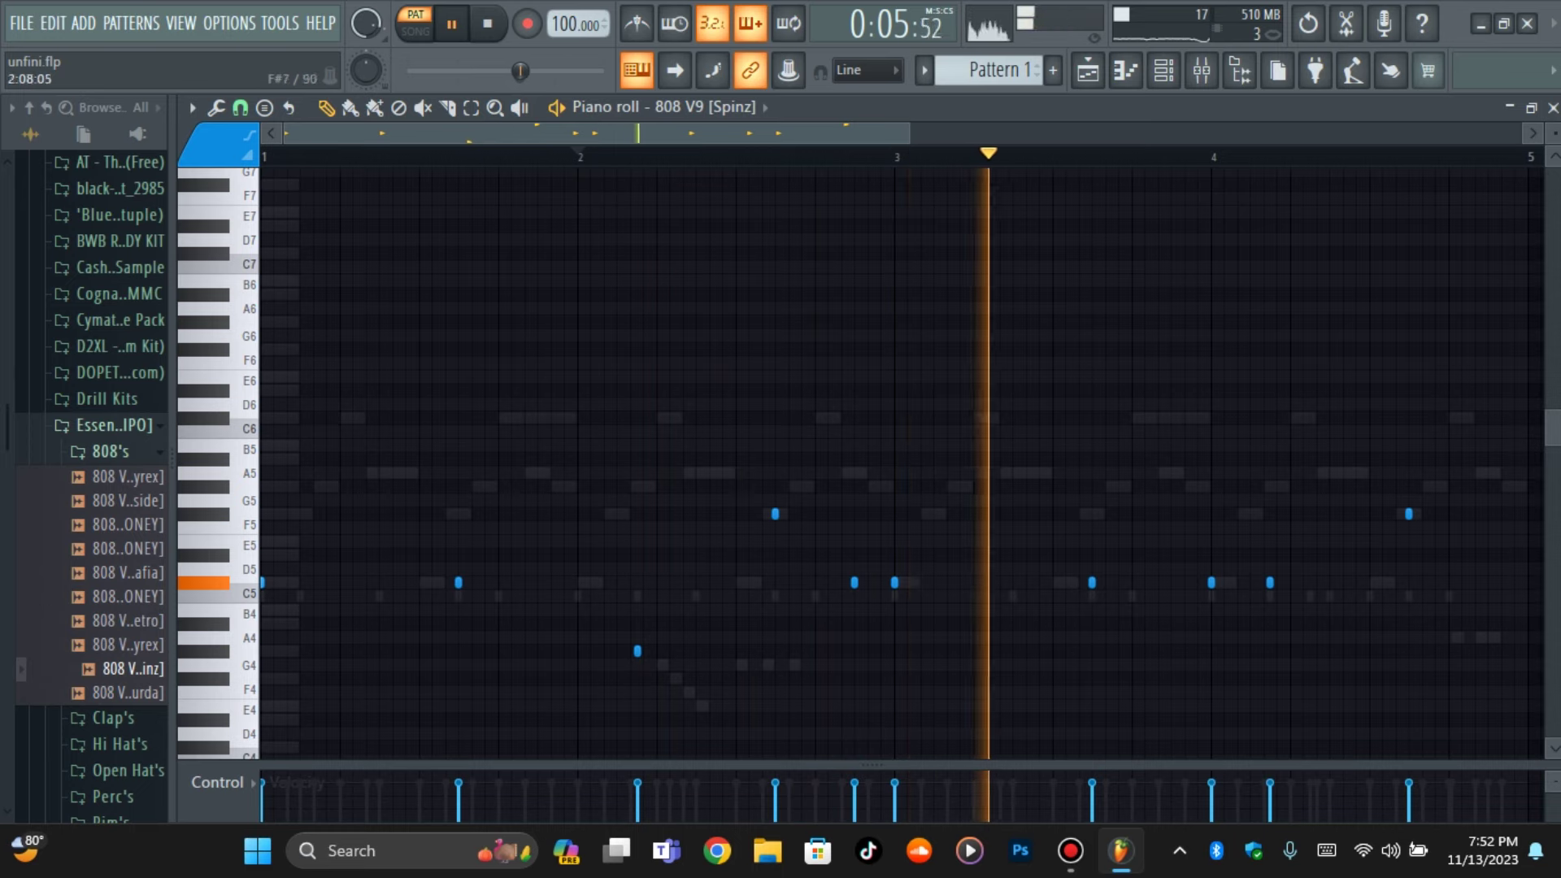
Route the 808 V9 [Spinz] channel to mixer track 6 while the pattern plays
key(F6)
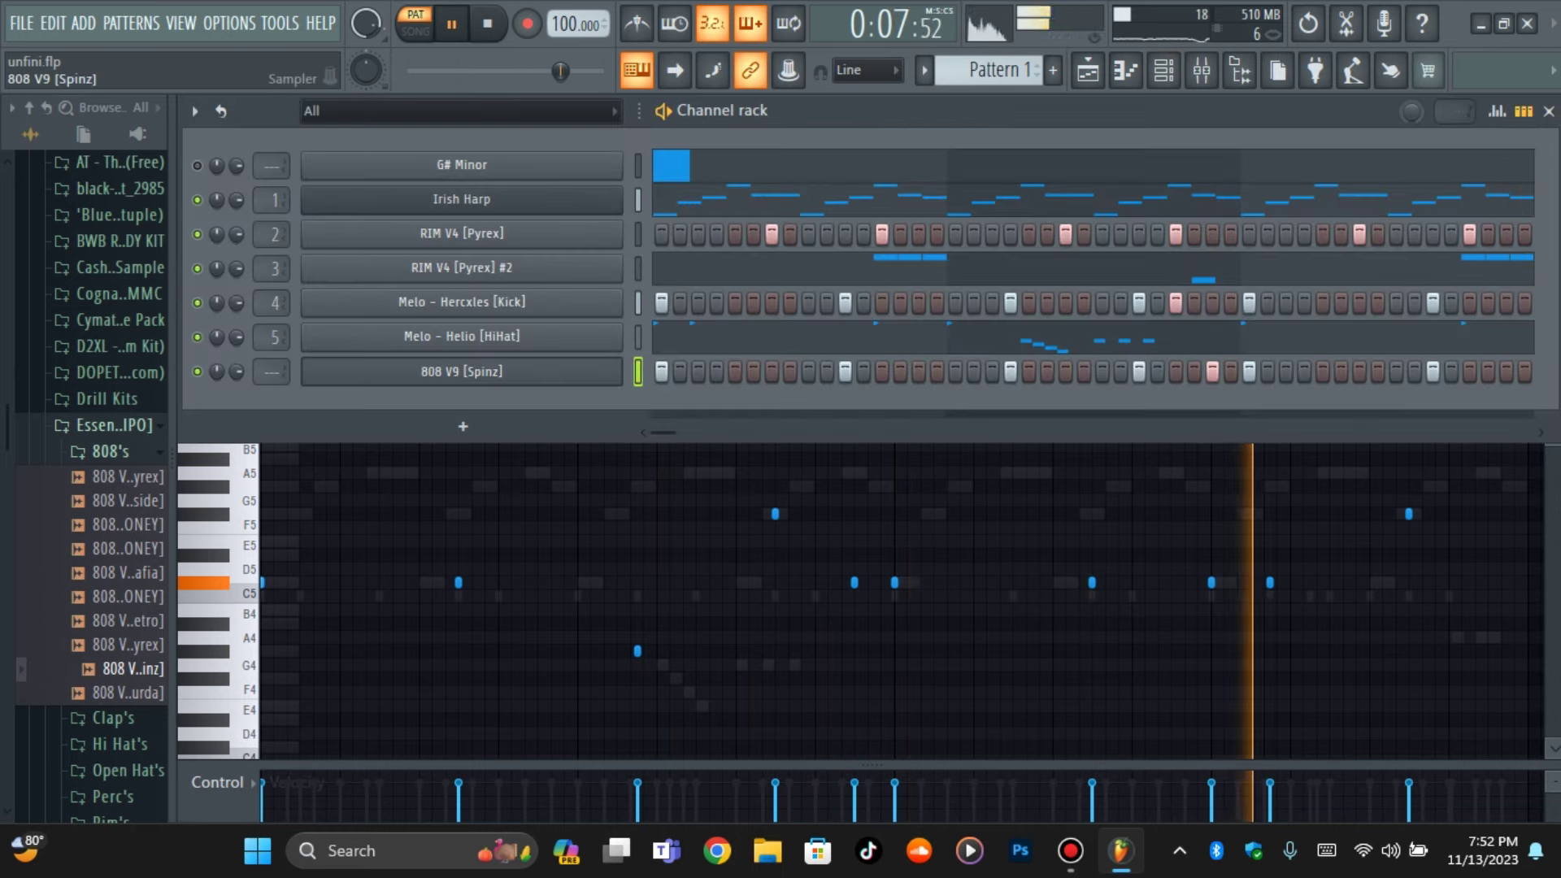
click(1201, 71)
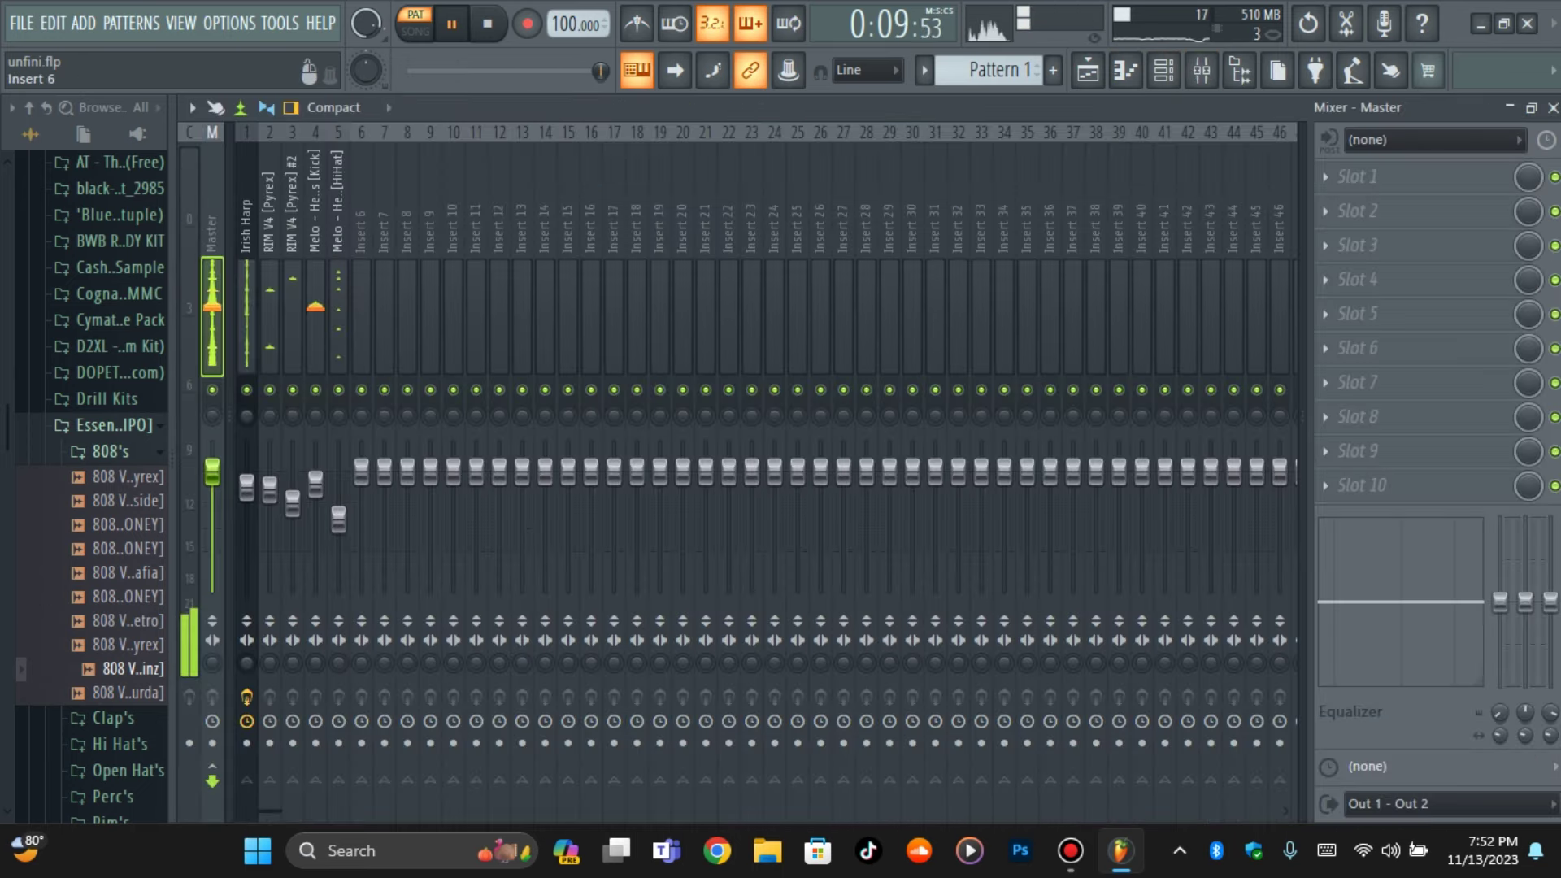
right_click(361, 235)
mouse_move(439, 361)
click(716, 361)
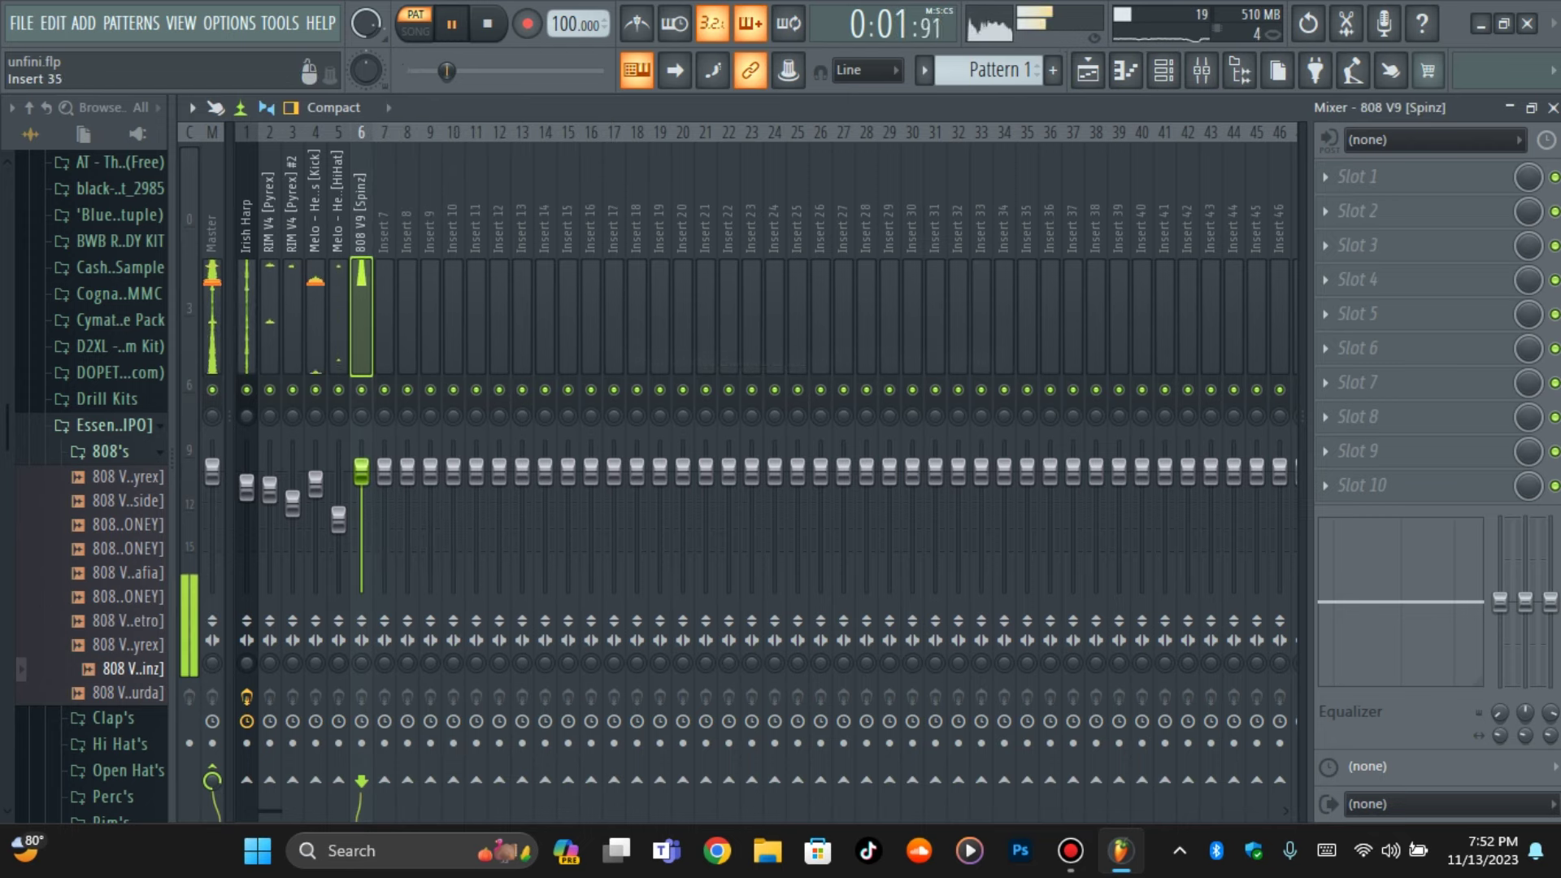
Solo the Irish Harp channel and open its miscellaneous channel settings
click(1163, 71)
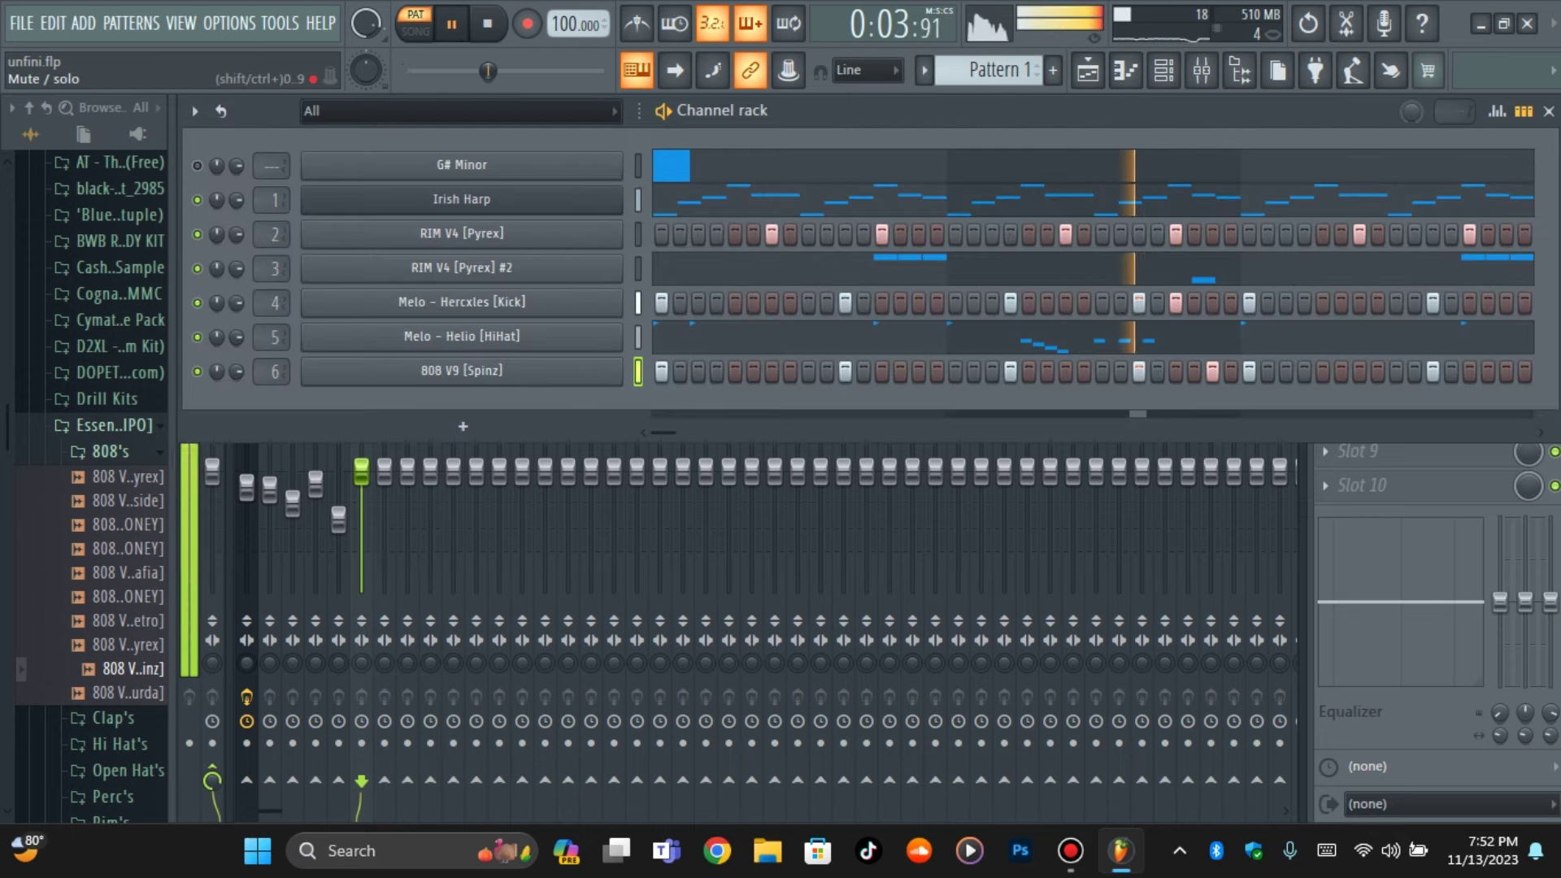
right_click(196, 199)
click(232, 212)
click(391, 201)
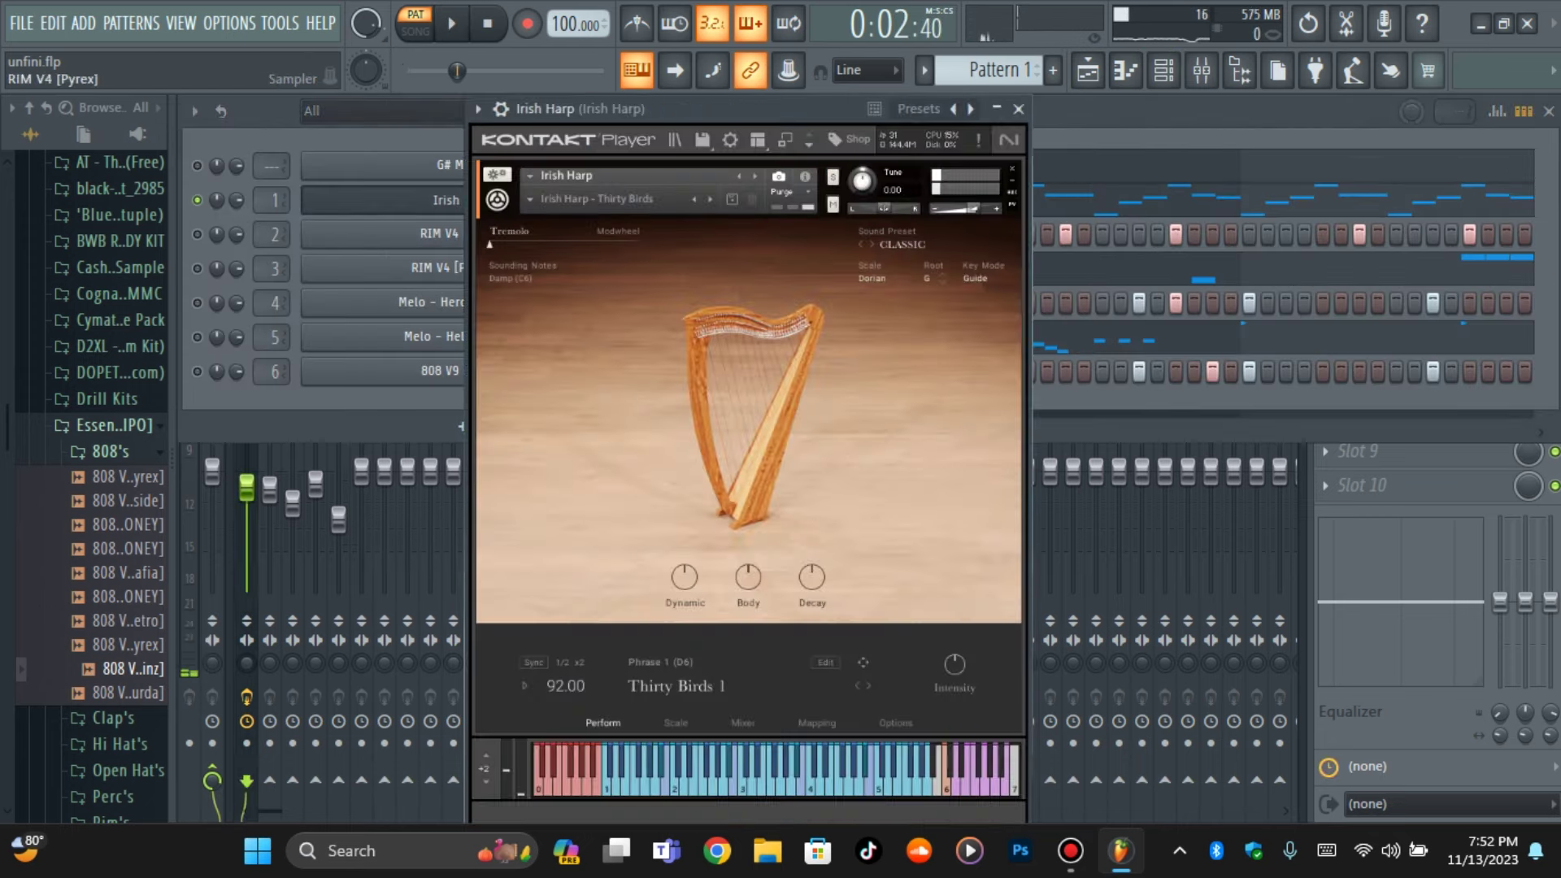
click(500, 109)
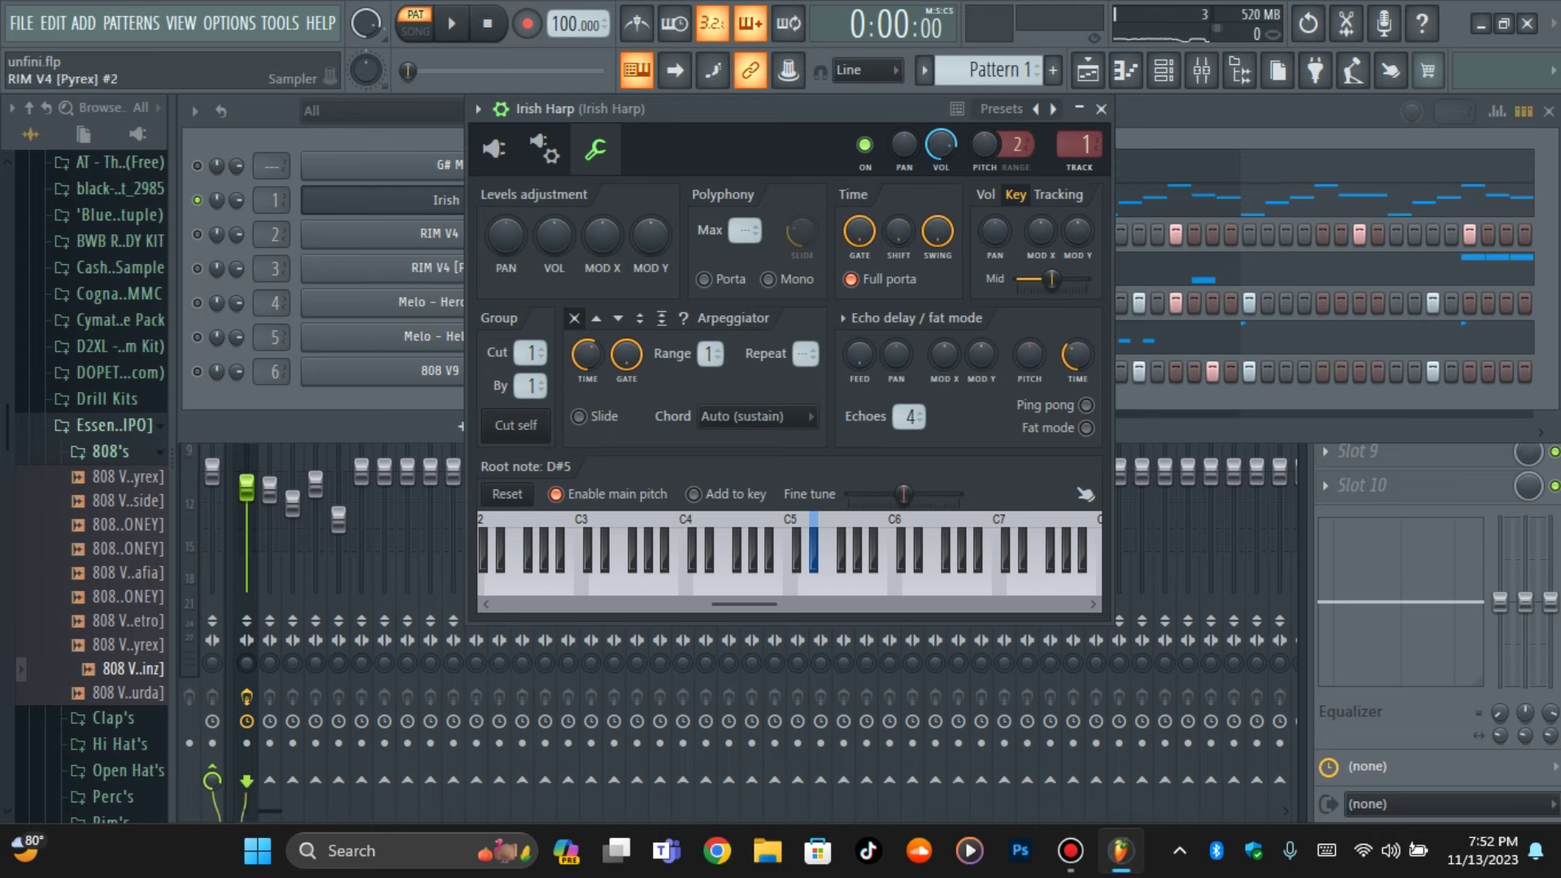
Check the 808 V9 [Spinz] channel's miscellaneous settings and unmute it to play along with the Irish Harp
click(439, 371)
click(317, 254)
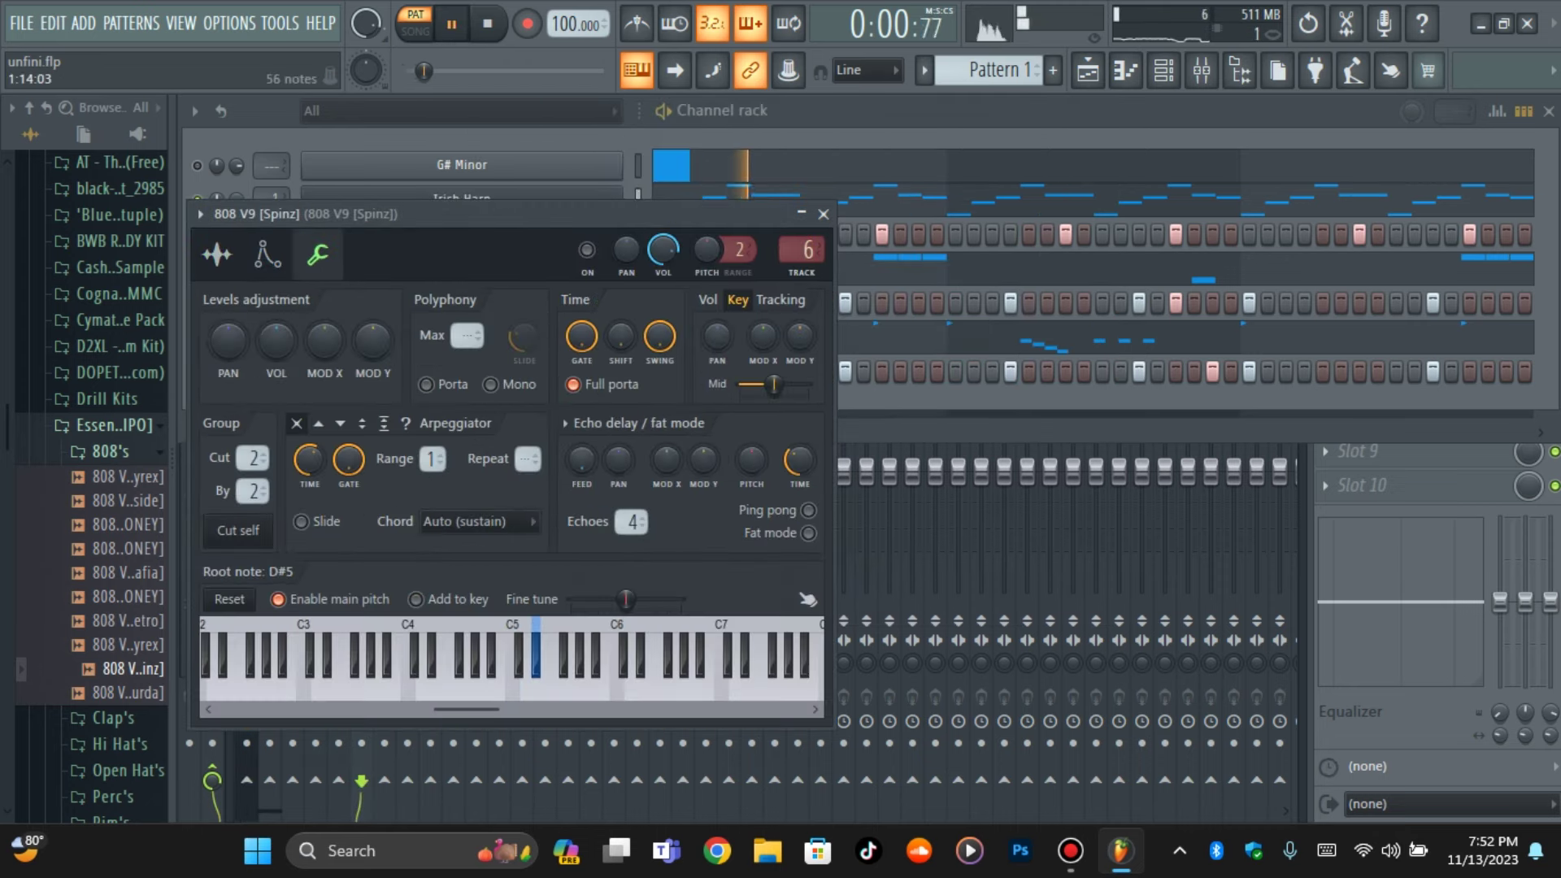
click(896, 136)
click(197, 372)
click(374, 372)
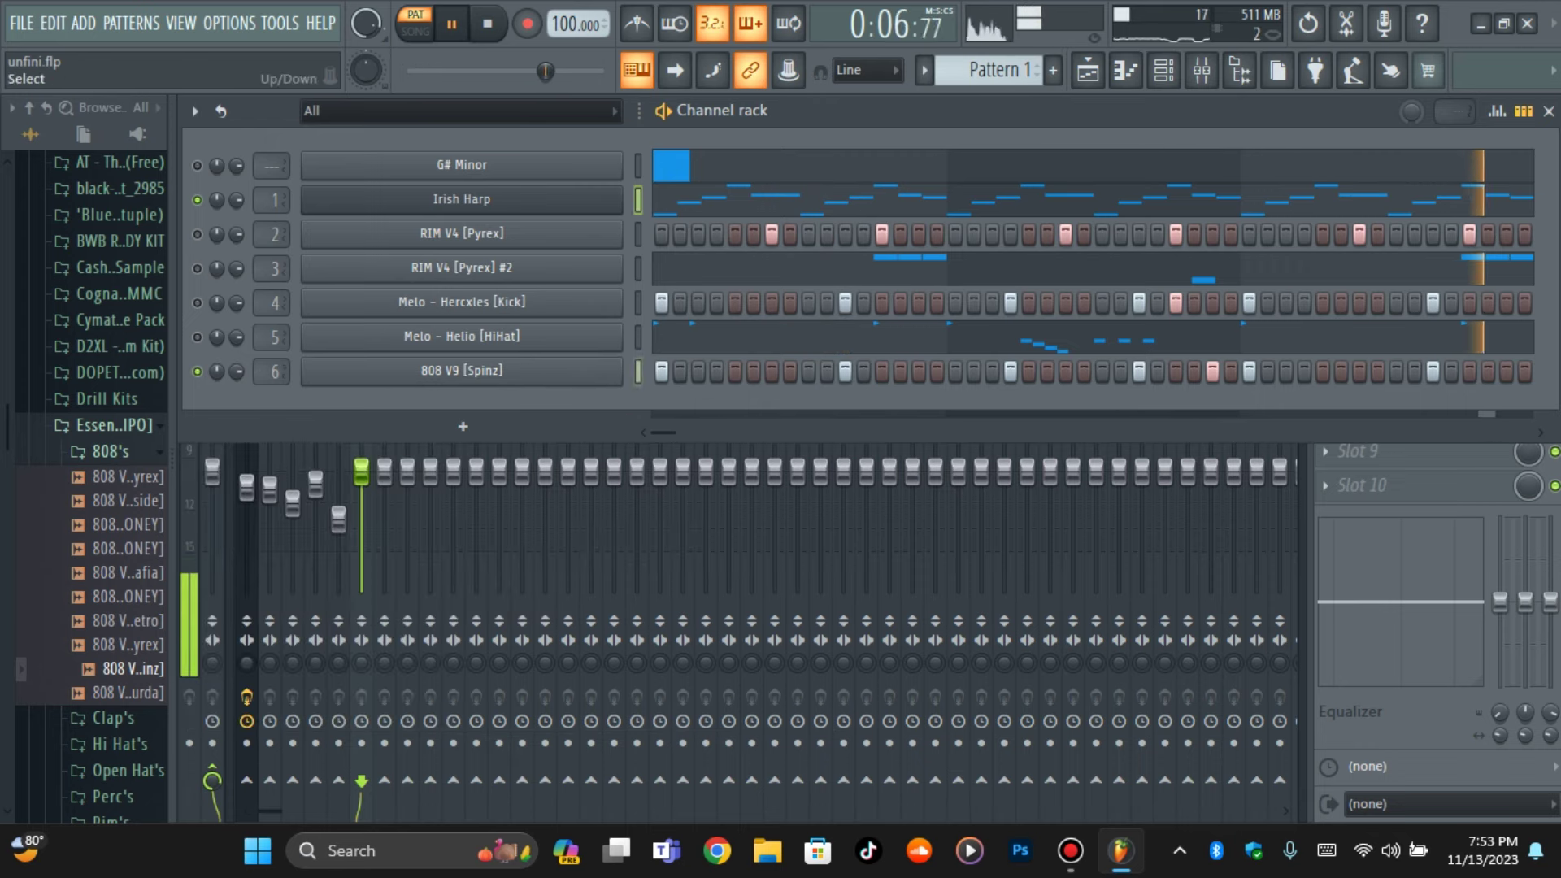
Collapse the 808's folder and the Essentials Sauce Drum Kit in the browser, and save the project
click(111, 452)
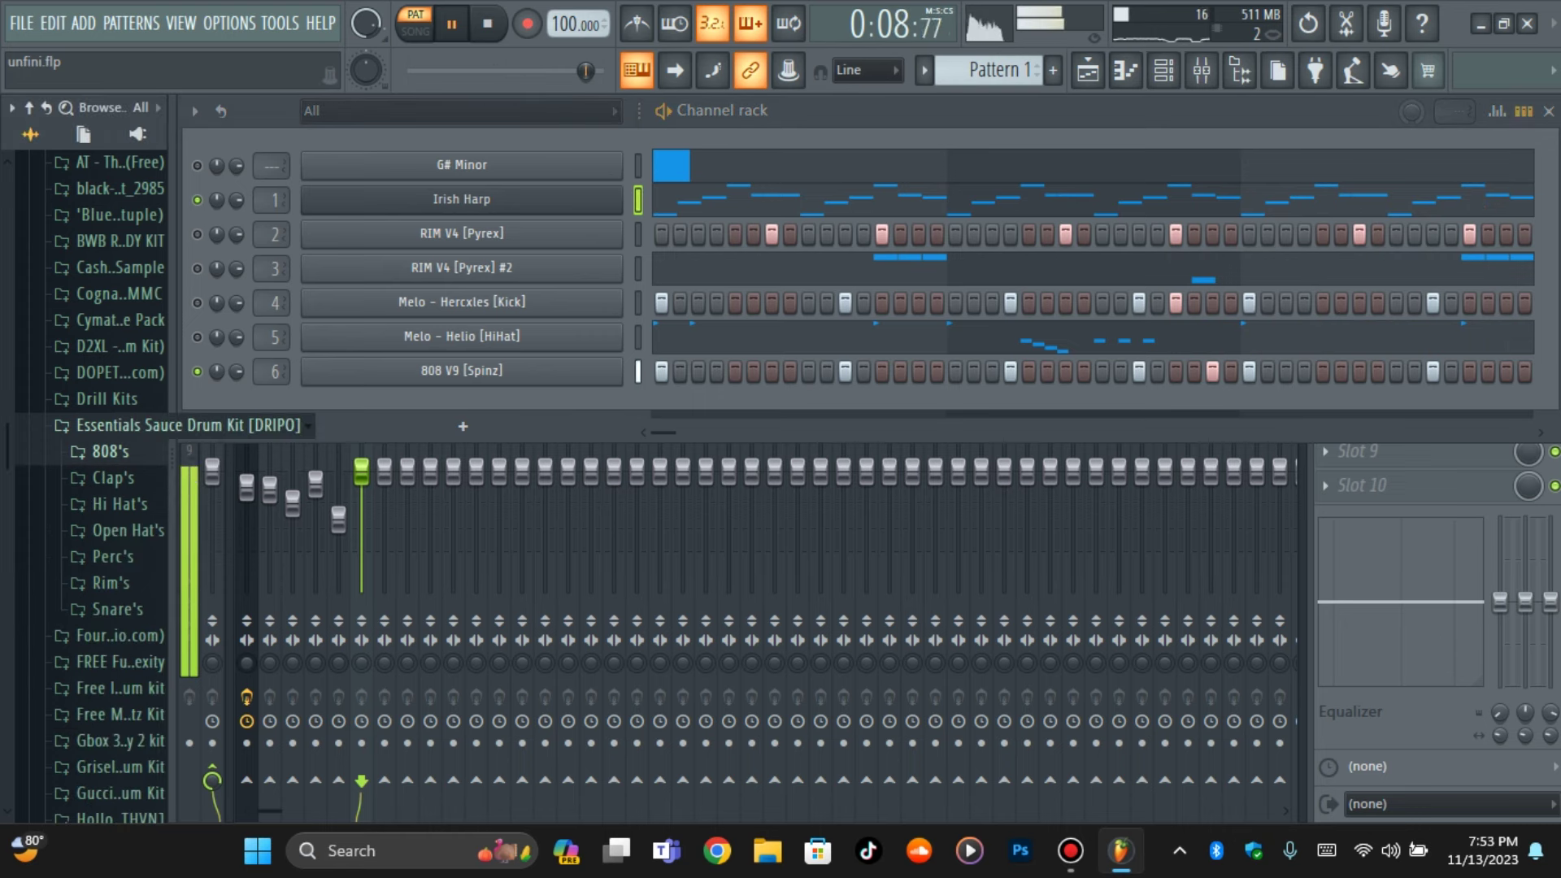
click(122, 425)
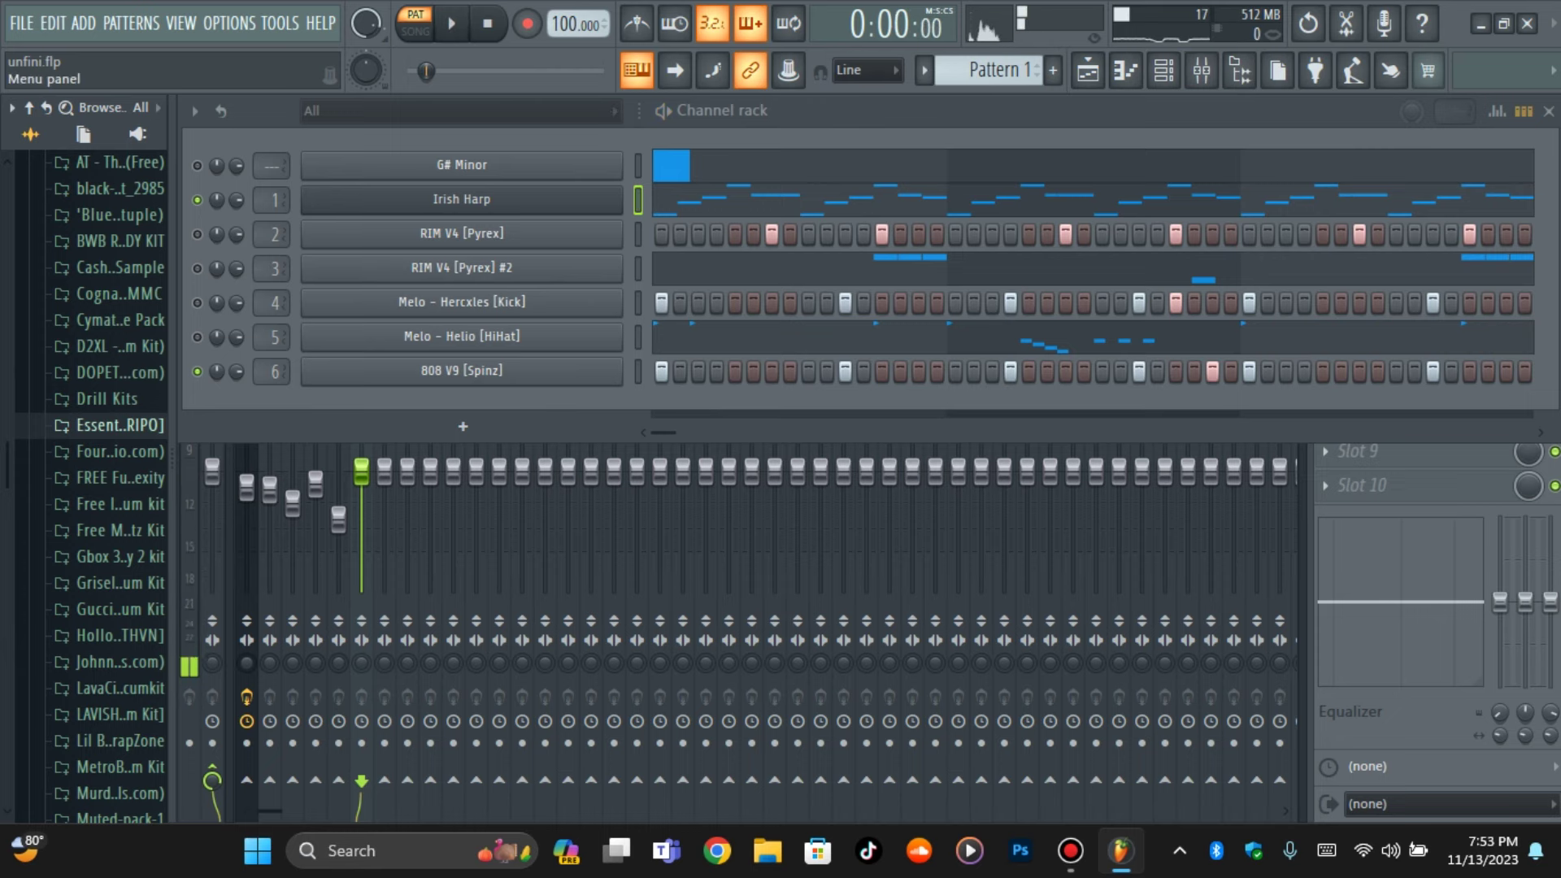
click(22, 23)
click(49, 125)
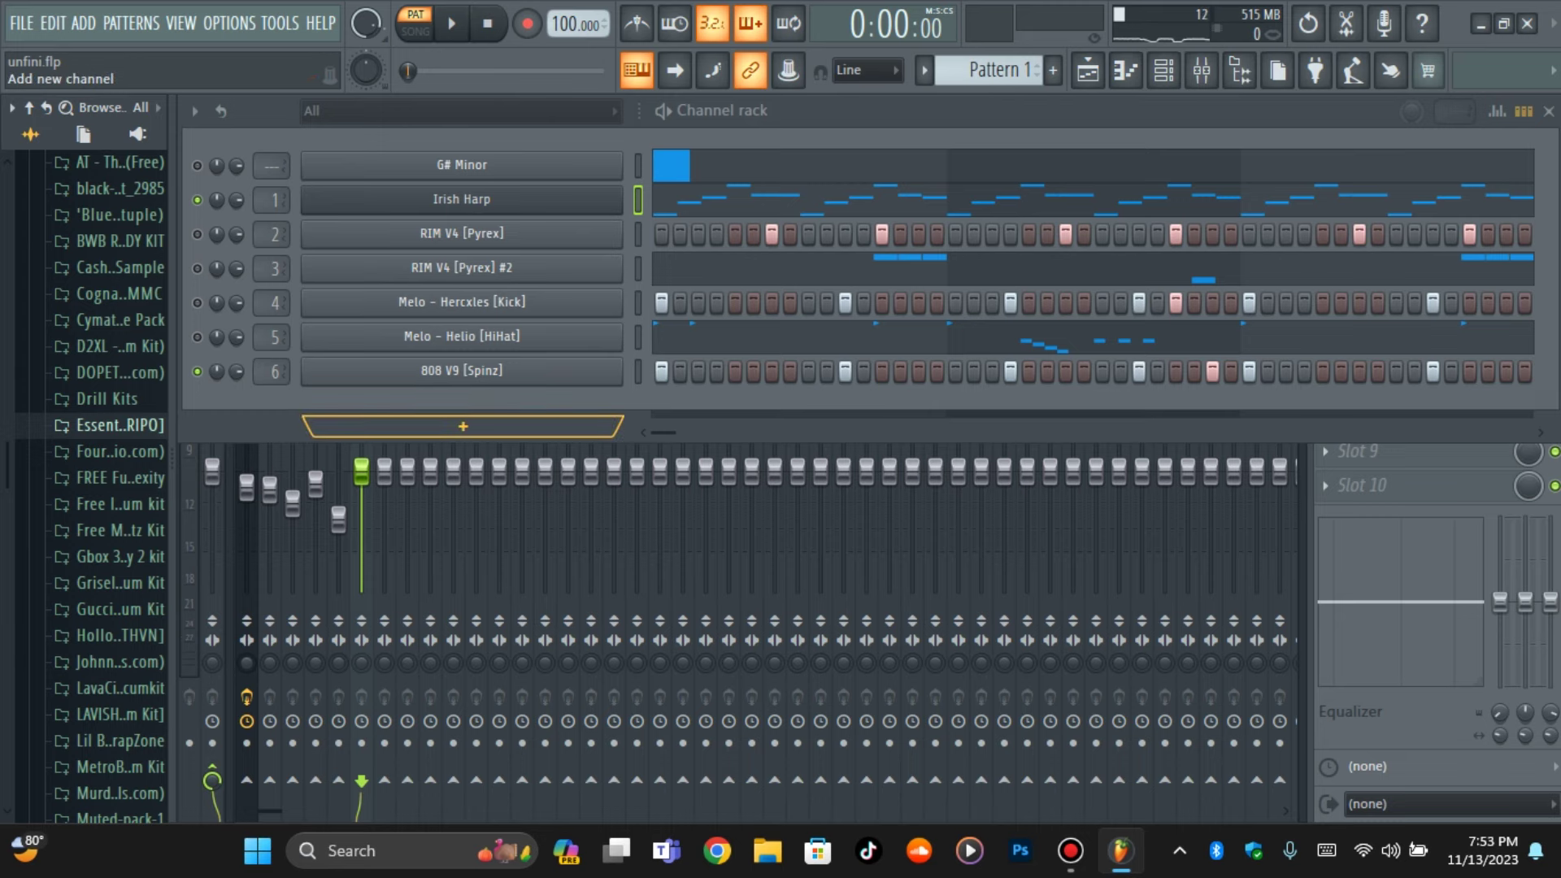
Add a Kontakt 7 channel and set its root note to D#5
click(462, 426)
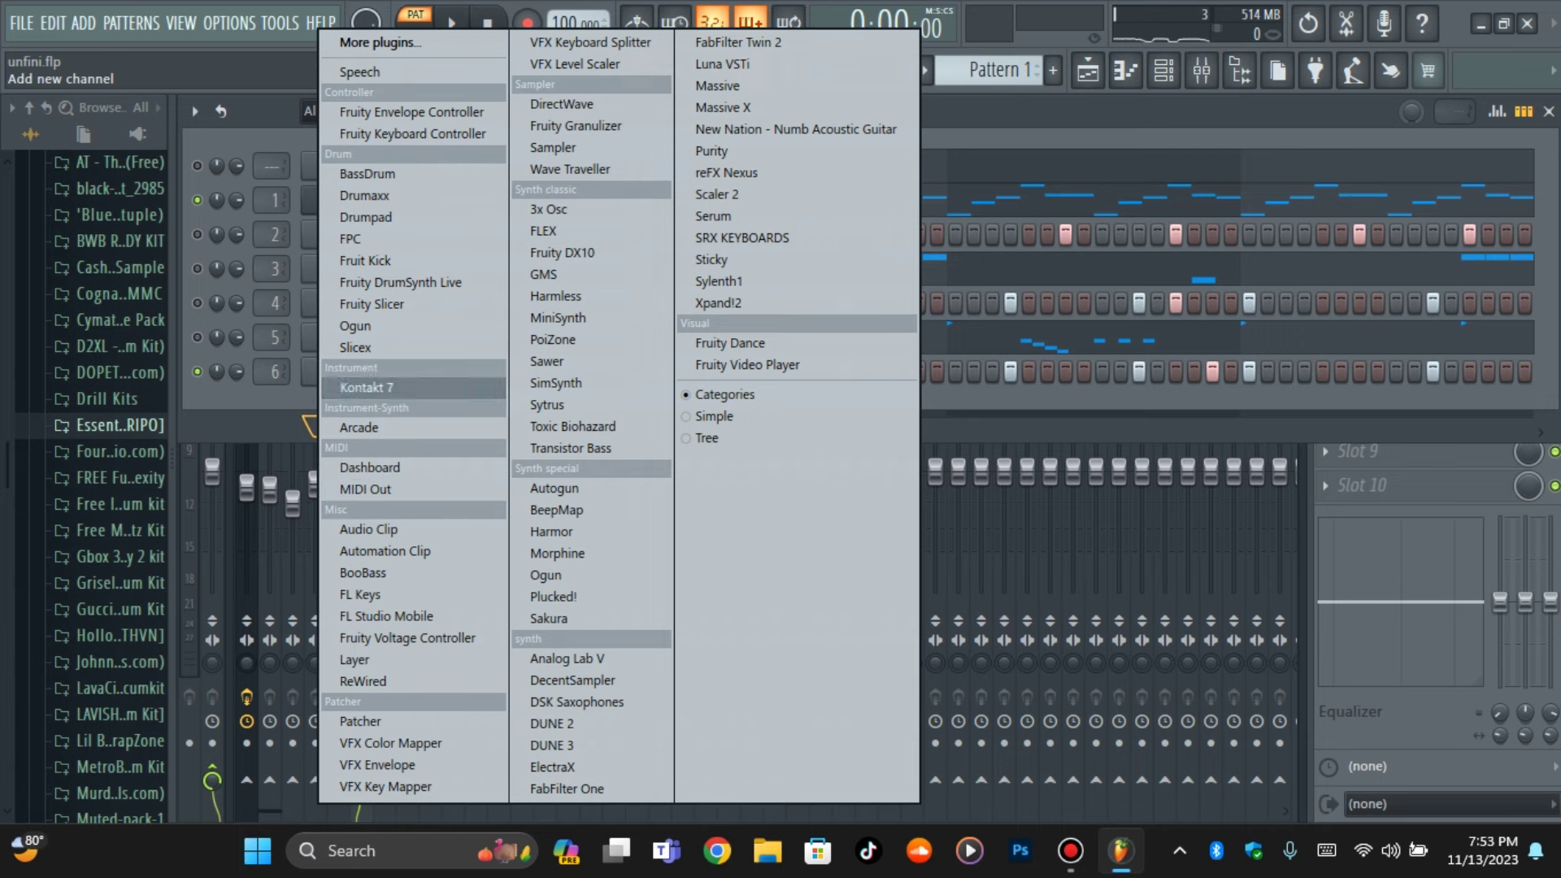
click(366, 387)
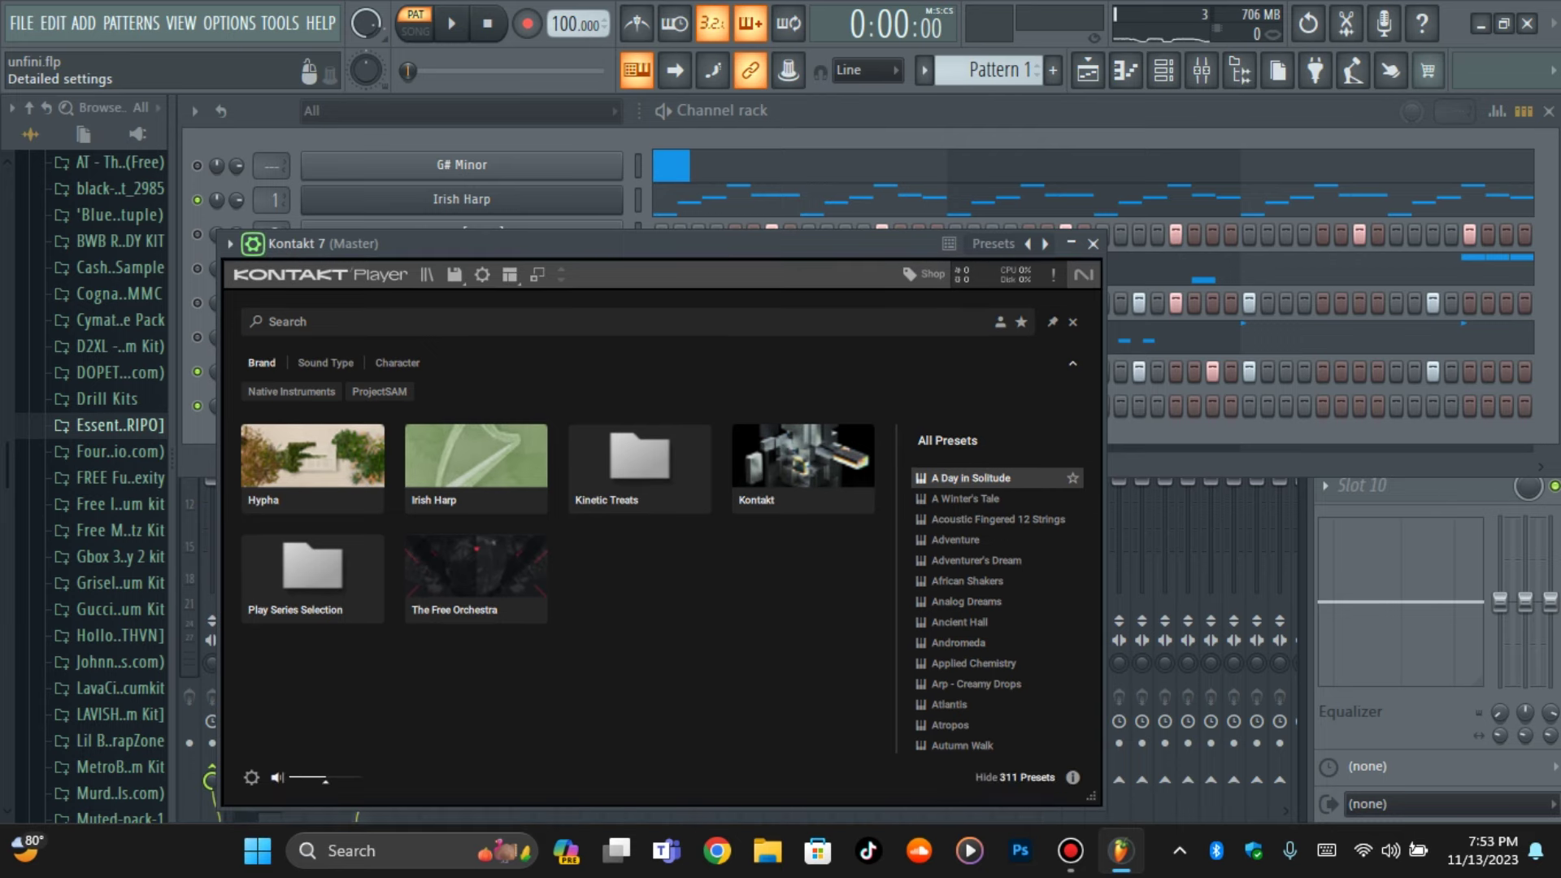
click(347, 284)
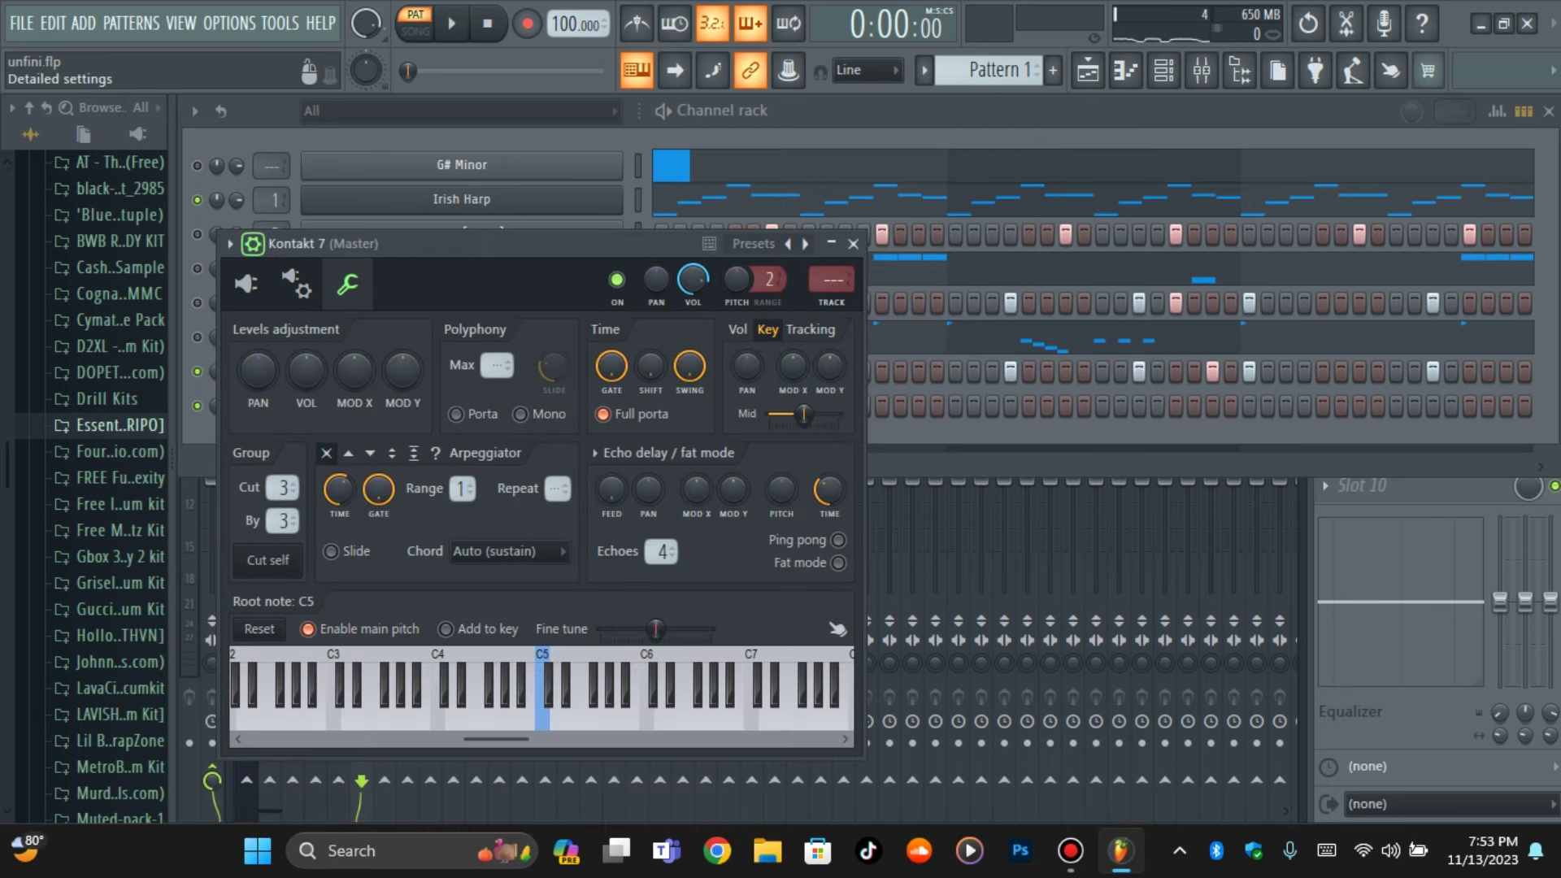
click(253, 244)
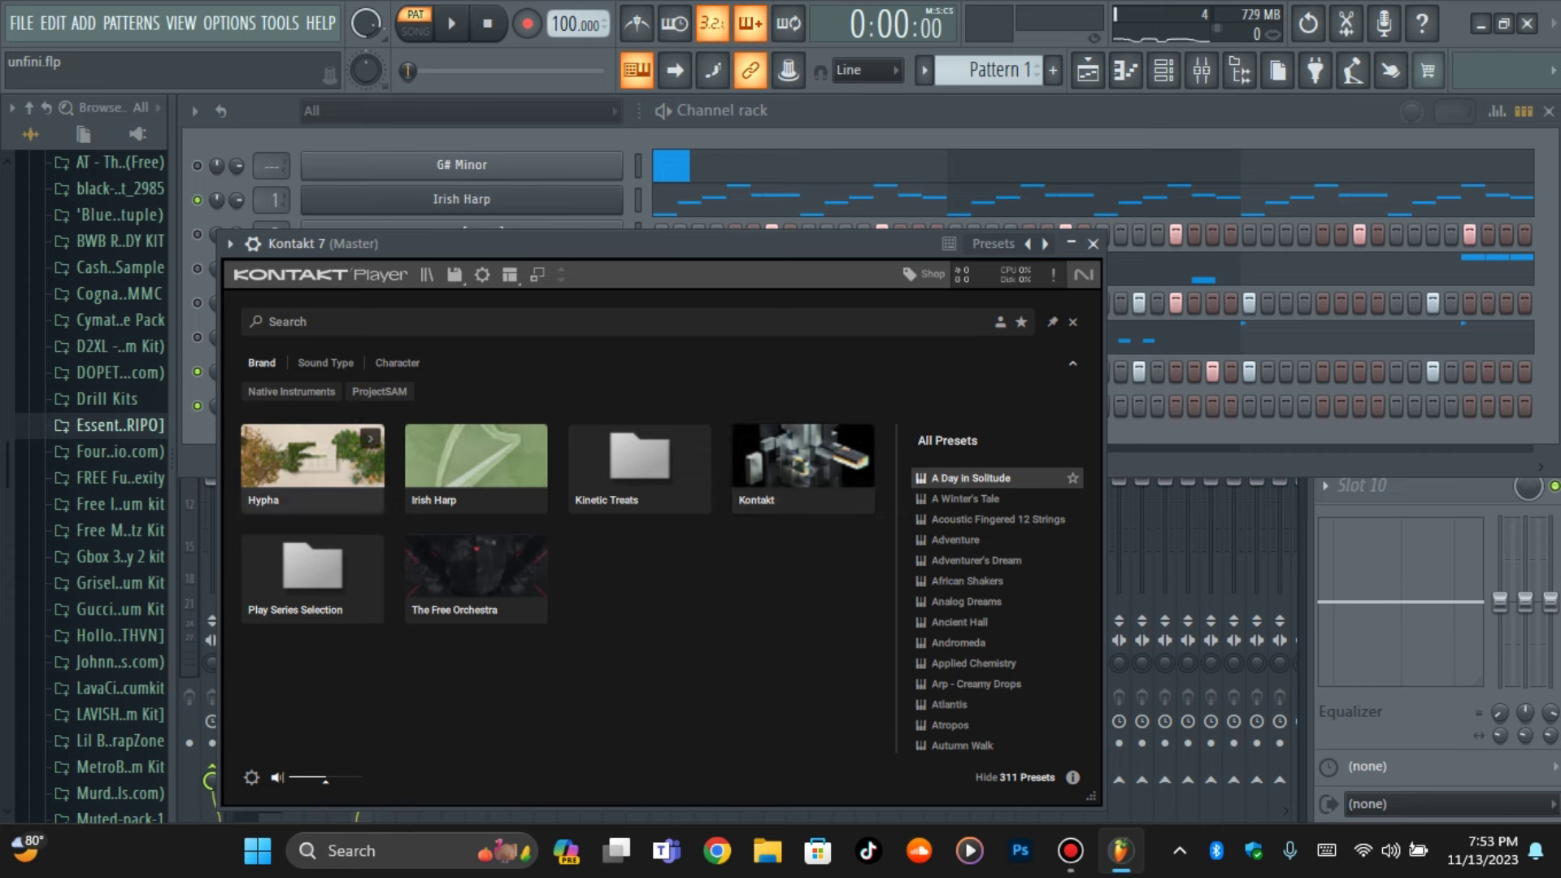
Load Hybrid Keys from Kontakt's Play Series Selection and check the channel's root note
click(312, 573)
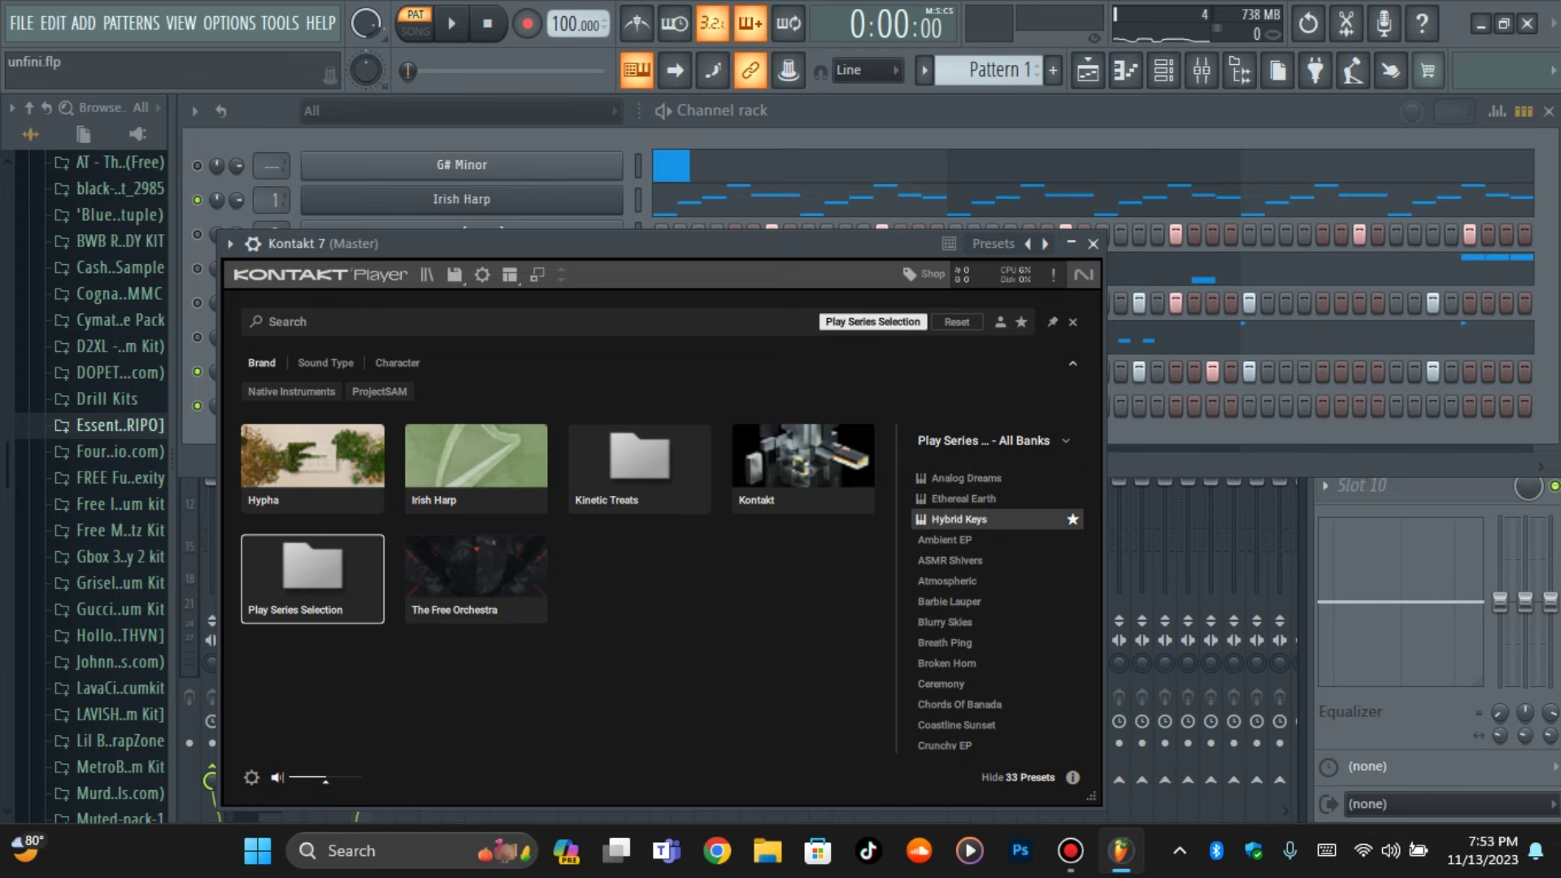
double_click(959, 519)
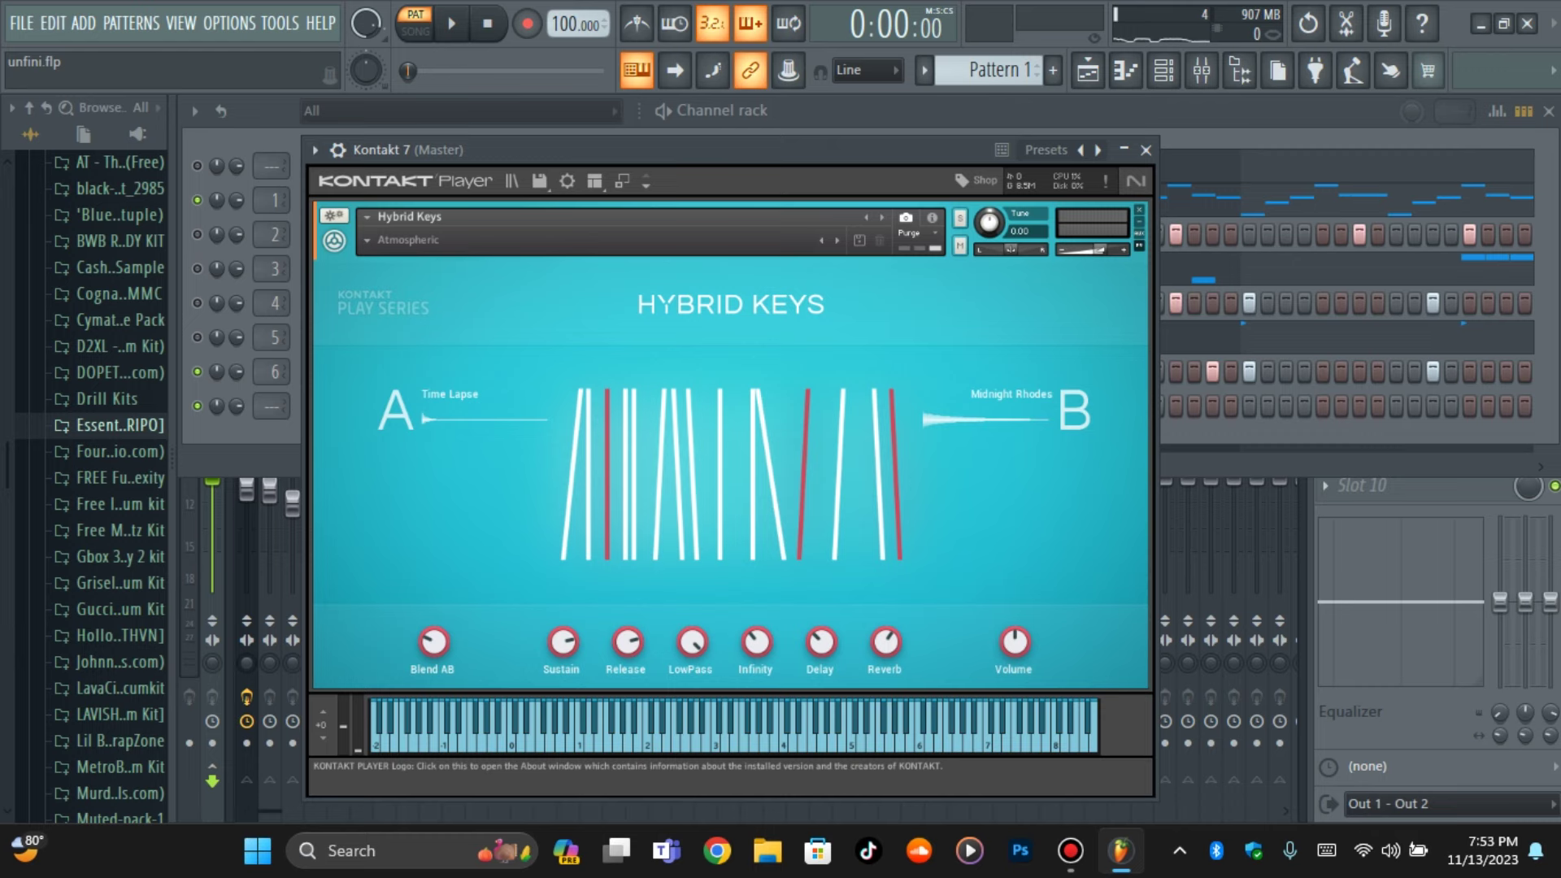
click(338, 150)
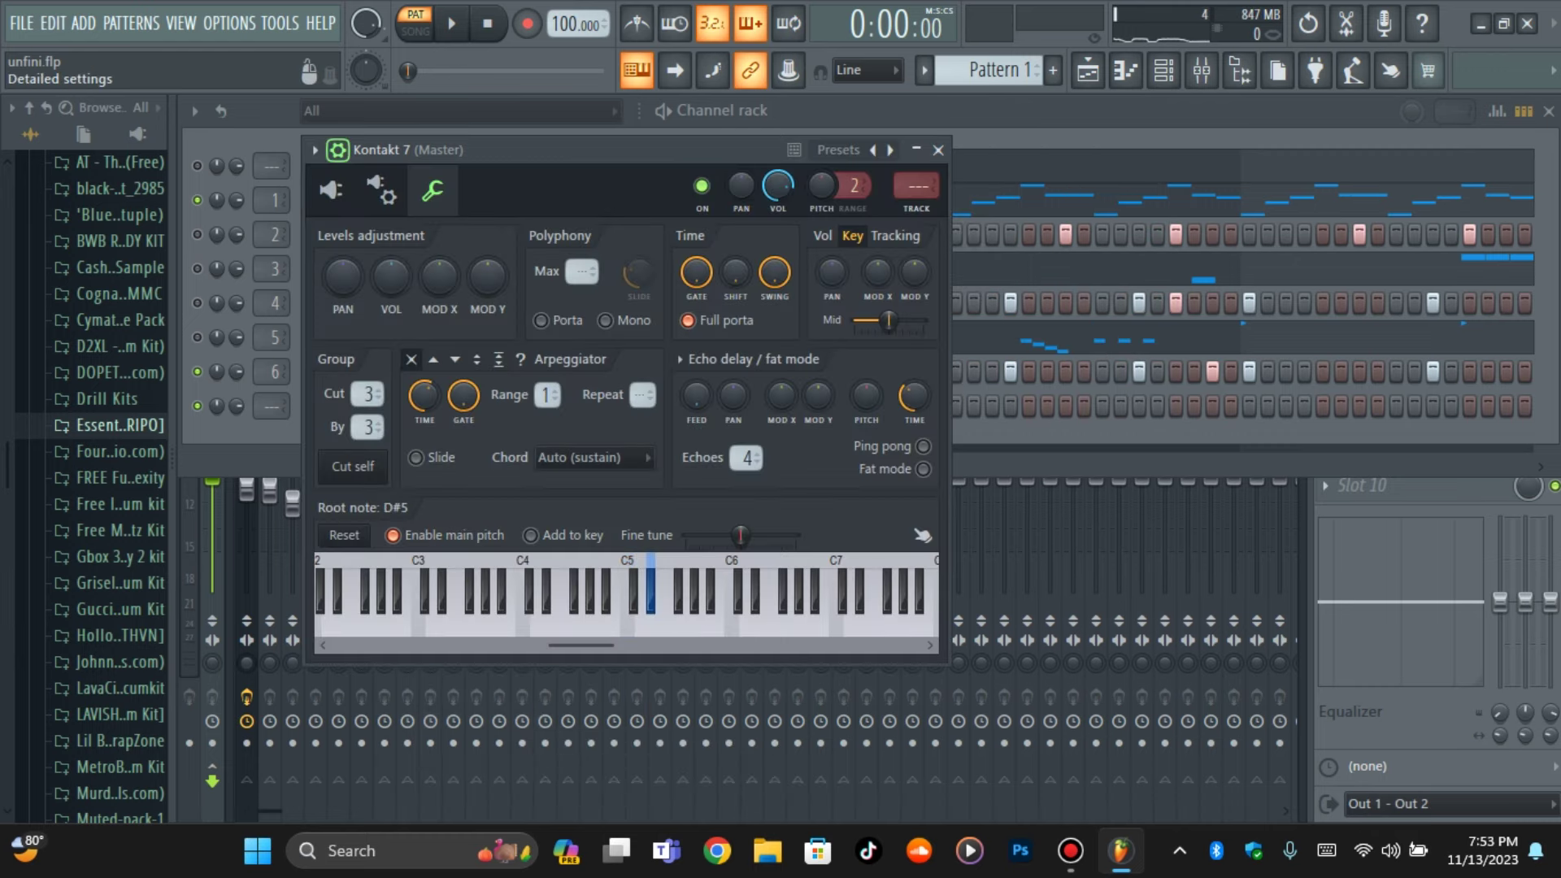
click(337, 150)
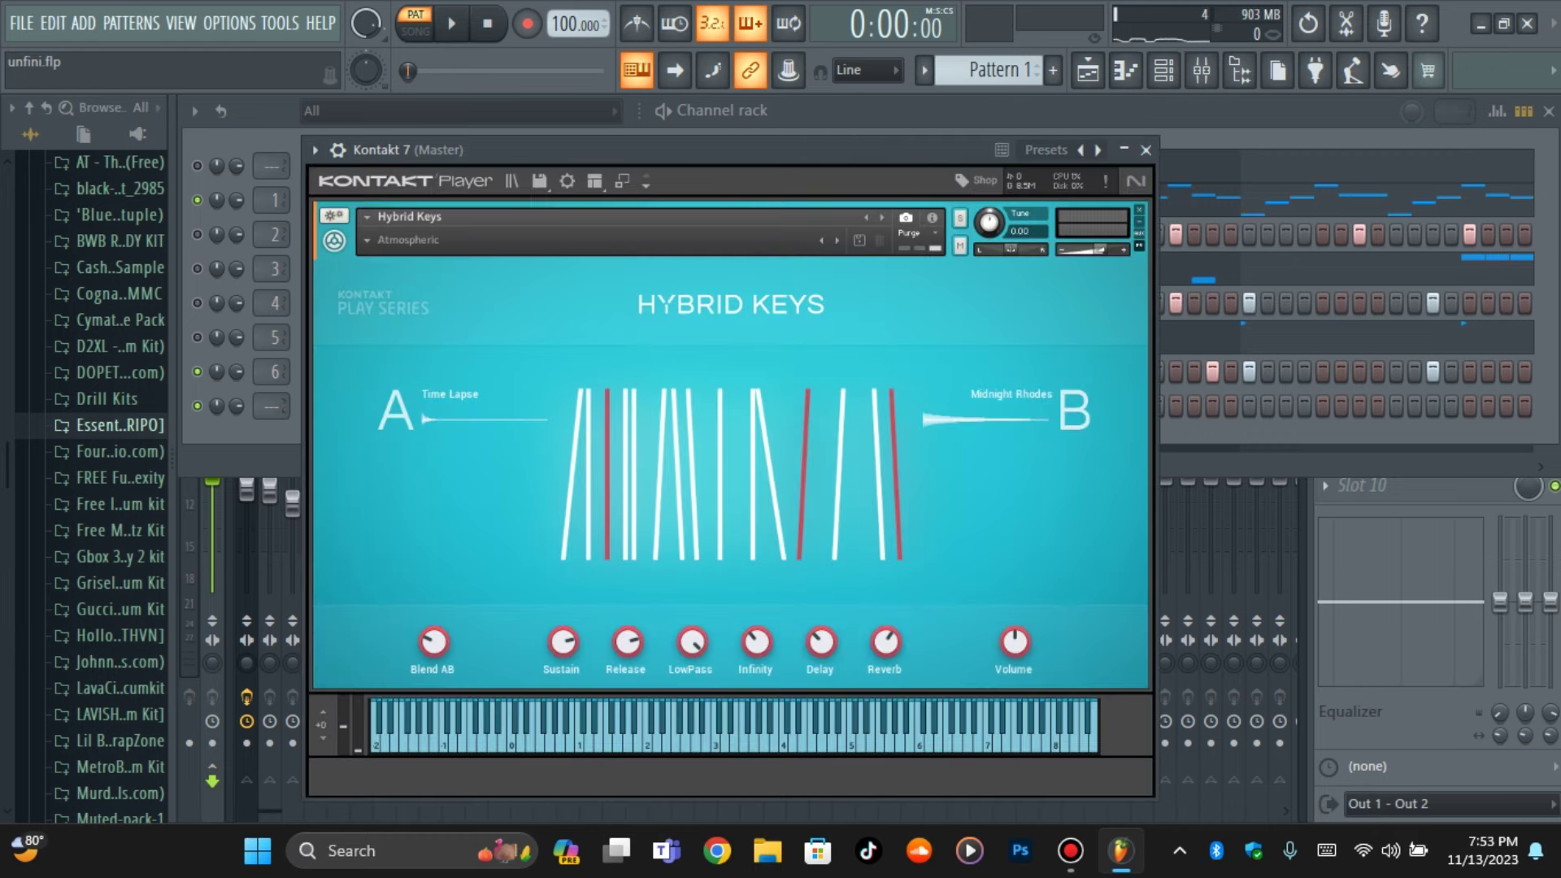
Copy the Irish Harp notes into the Kontakt 7 channel and solo Kontakt 7
click(243, 447)
right_click(462, 200)
click(878, 221)
right_click(462, 406)
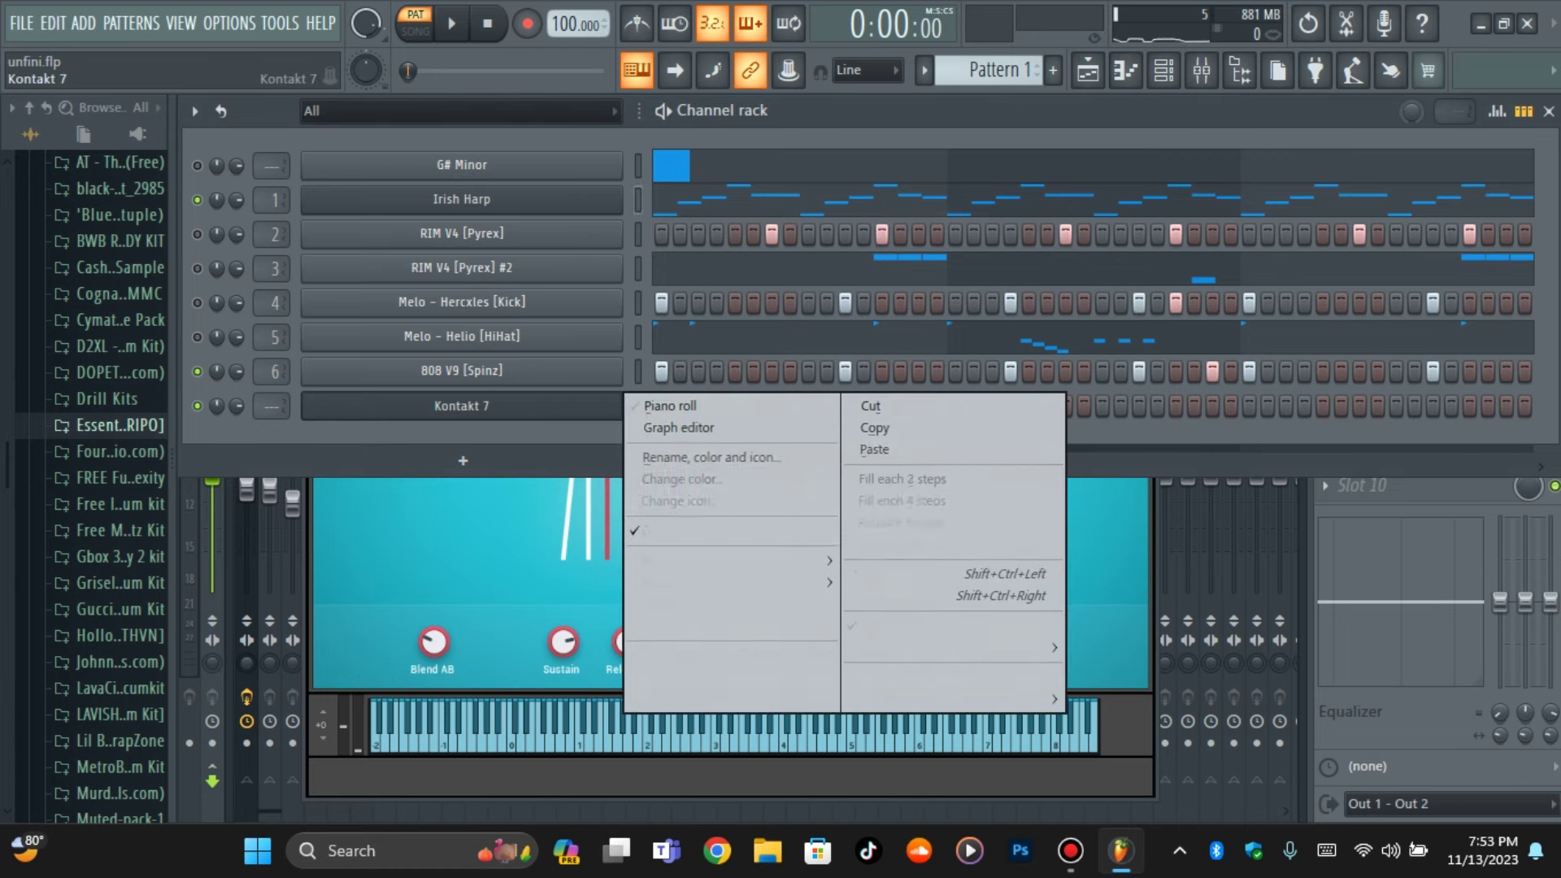
click(875, 450)
right_click(197, 405)
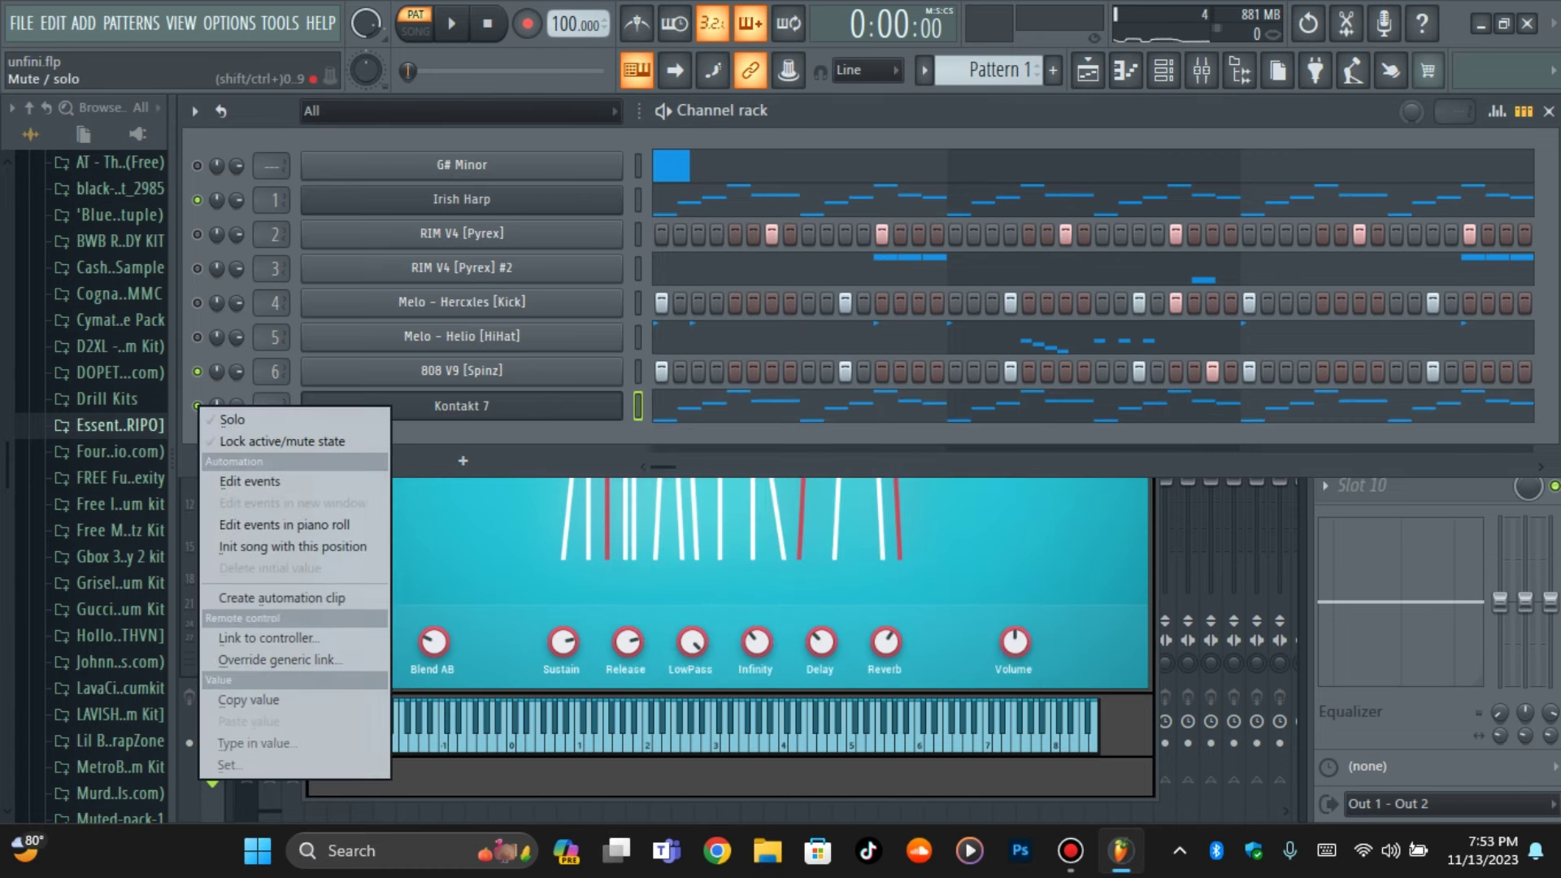
click(234, 420)
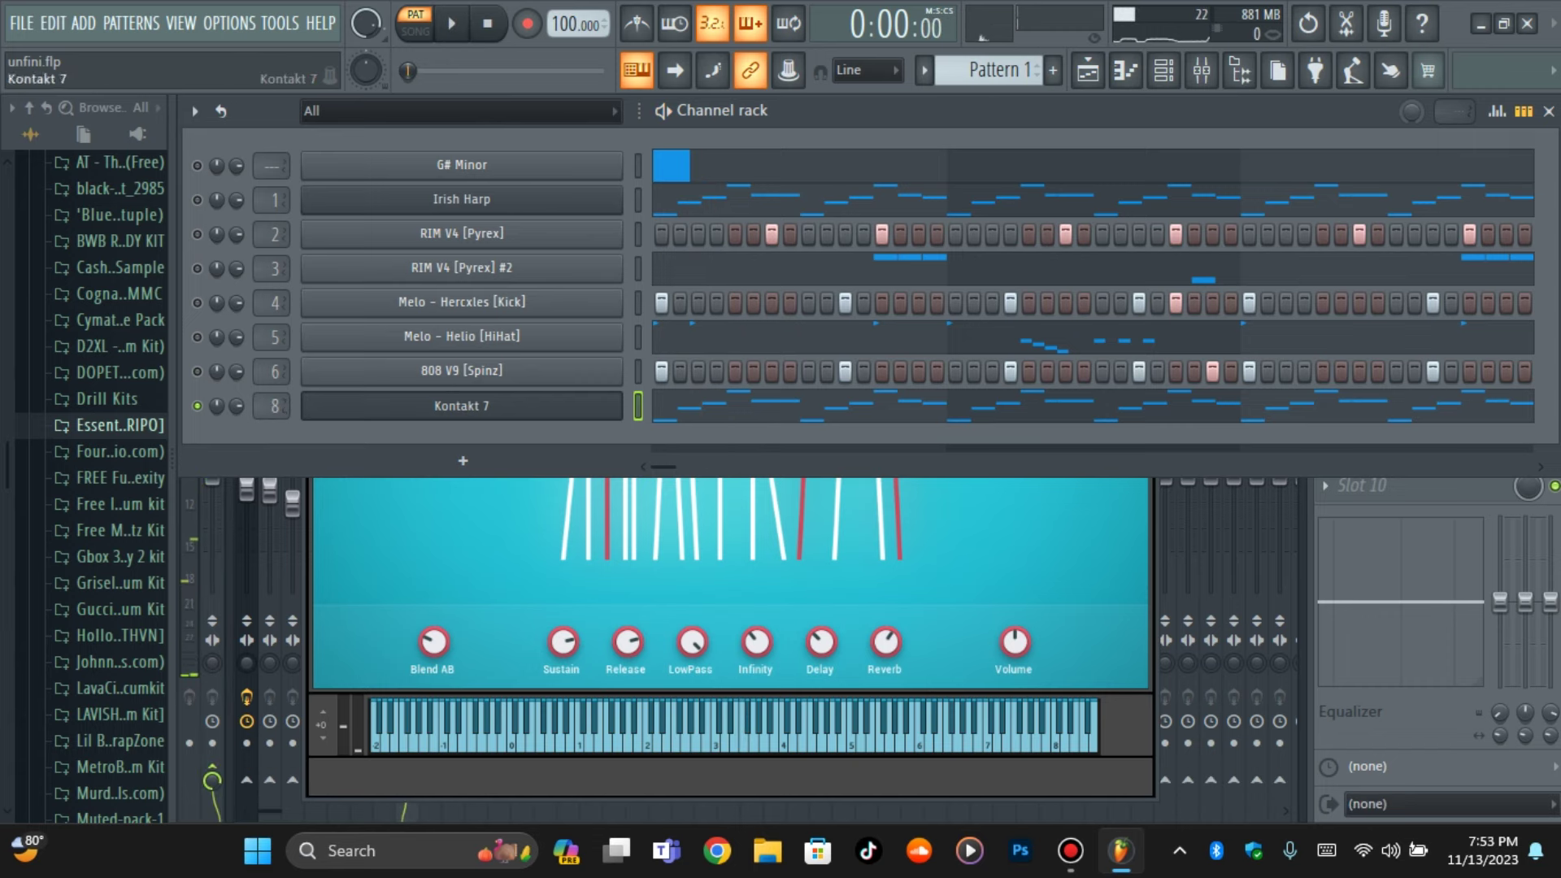
Route Kontakt 7 to mixer track 7 and lower that track's volume to about -12 dB while it plays
key(F9)
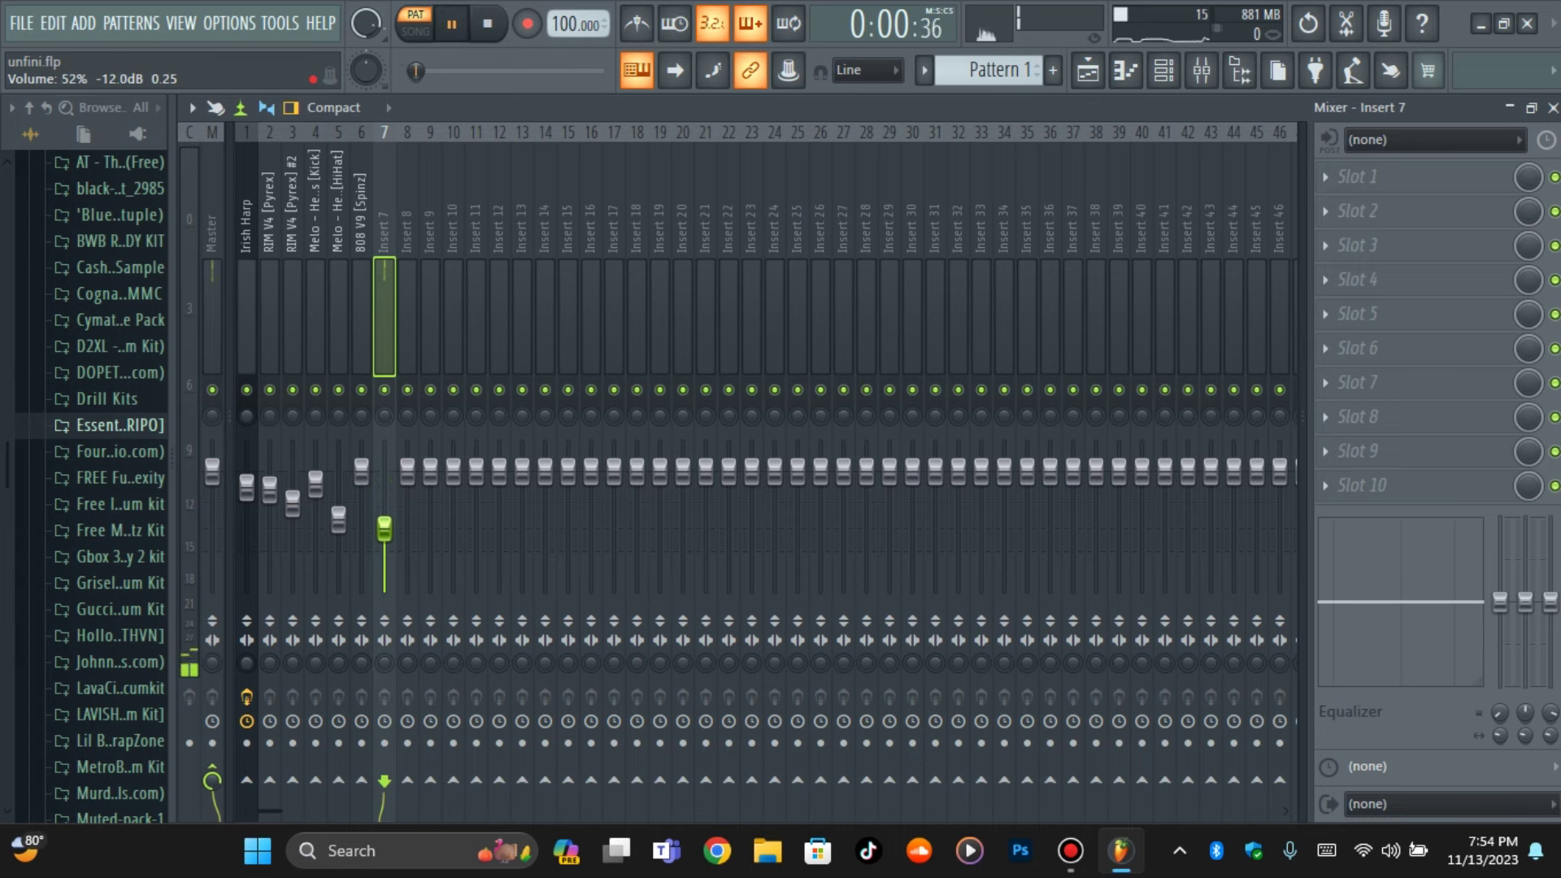
key(F6)
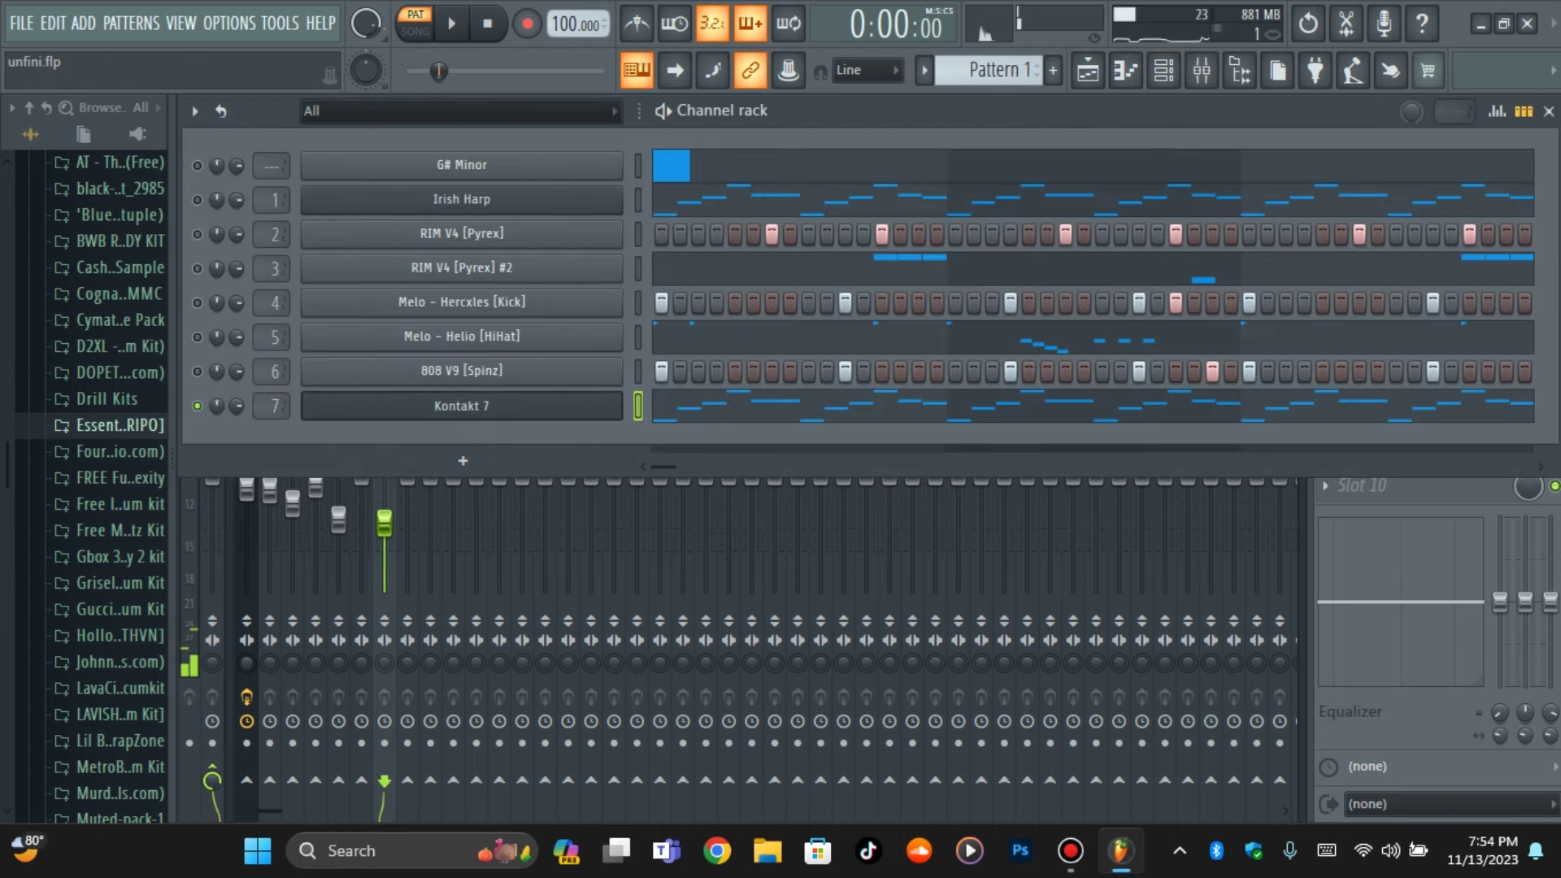
key(space)
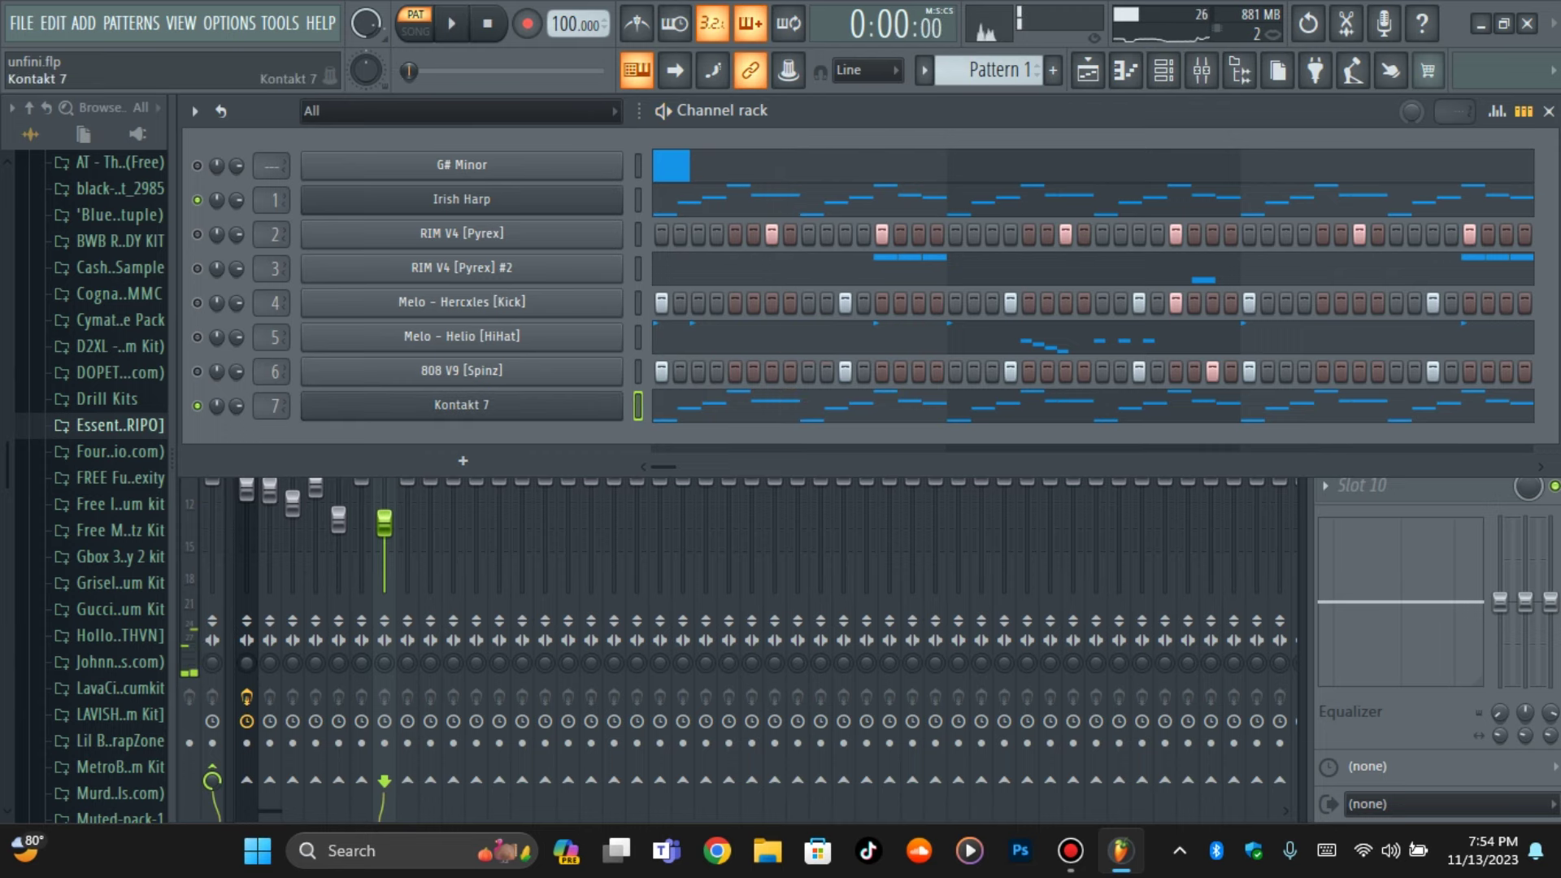
Check Kontakt 7's root note and play it together with the unmuted Irish Harp
click(462, 405)
click(338, 149)
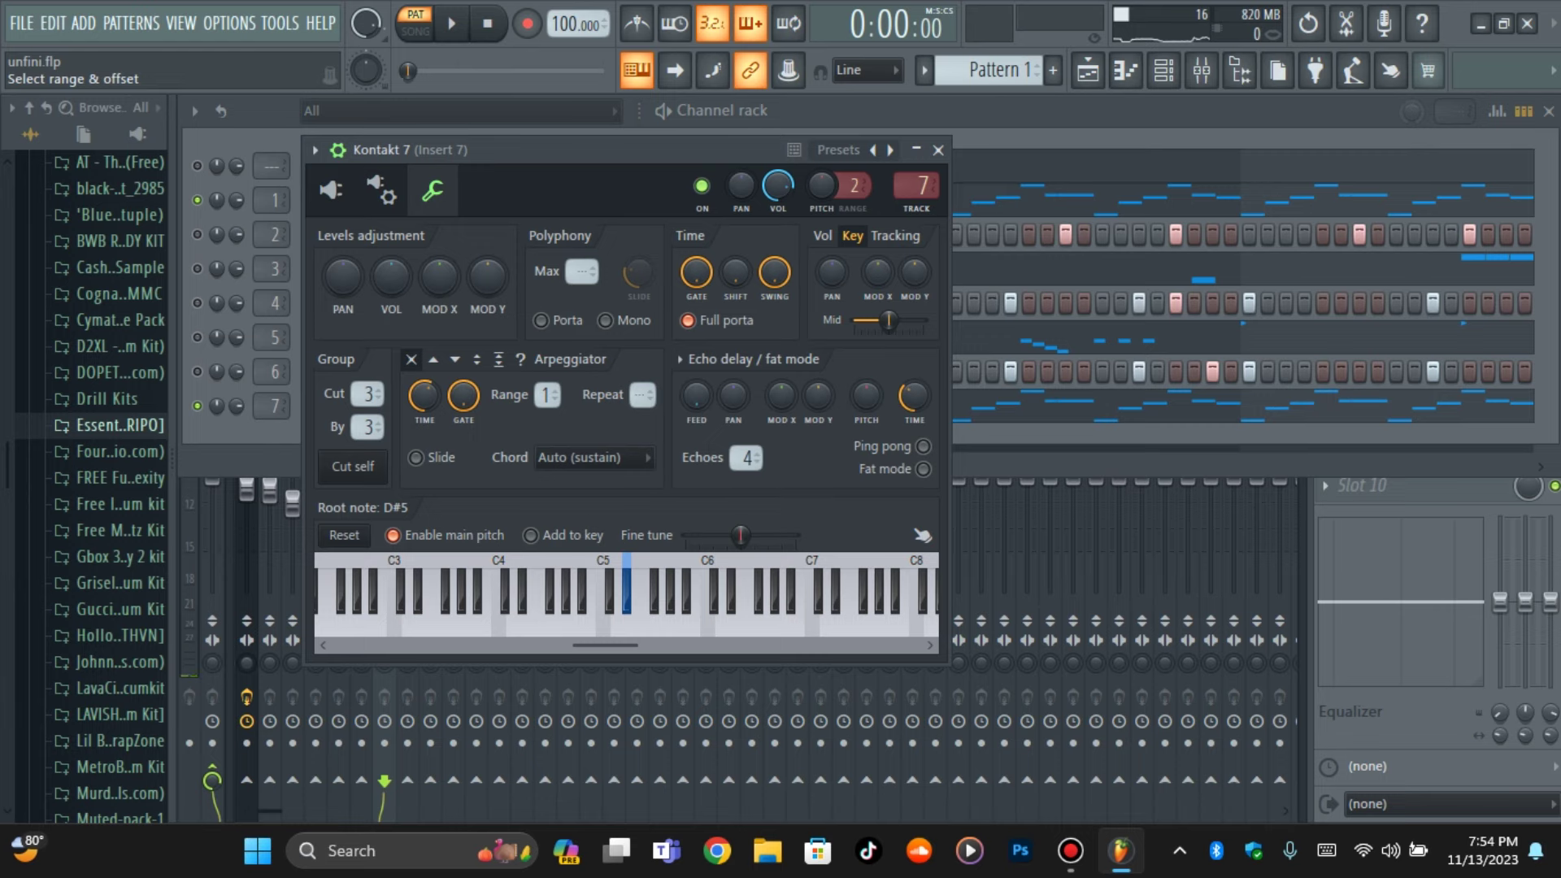
key(Escape)
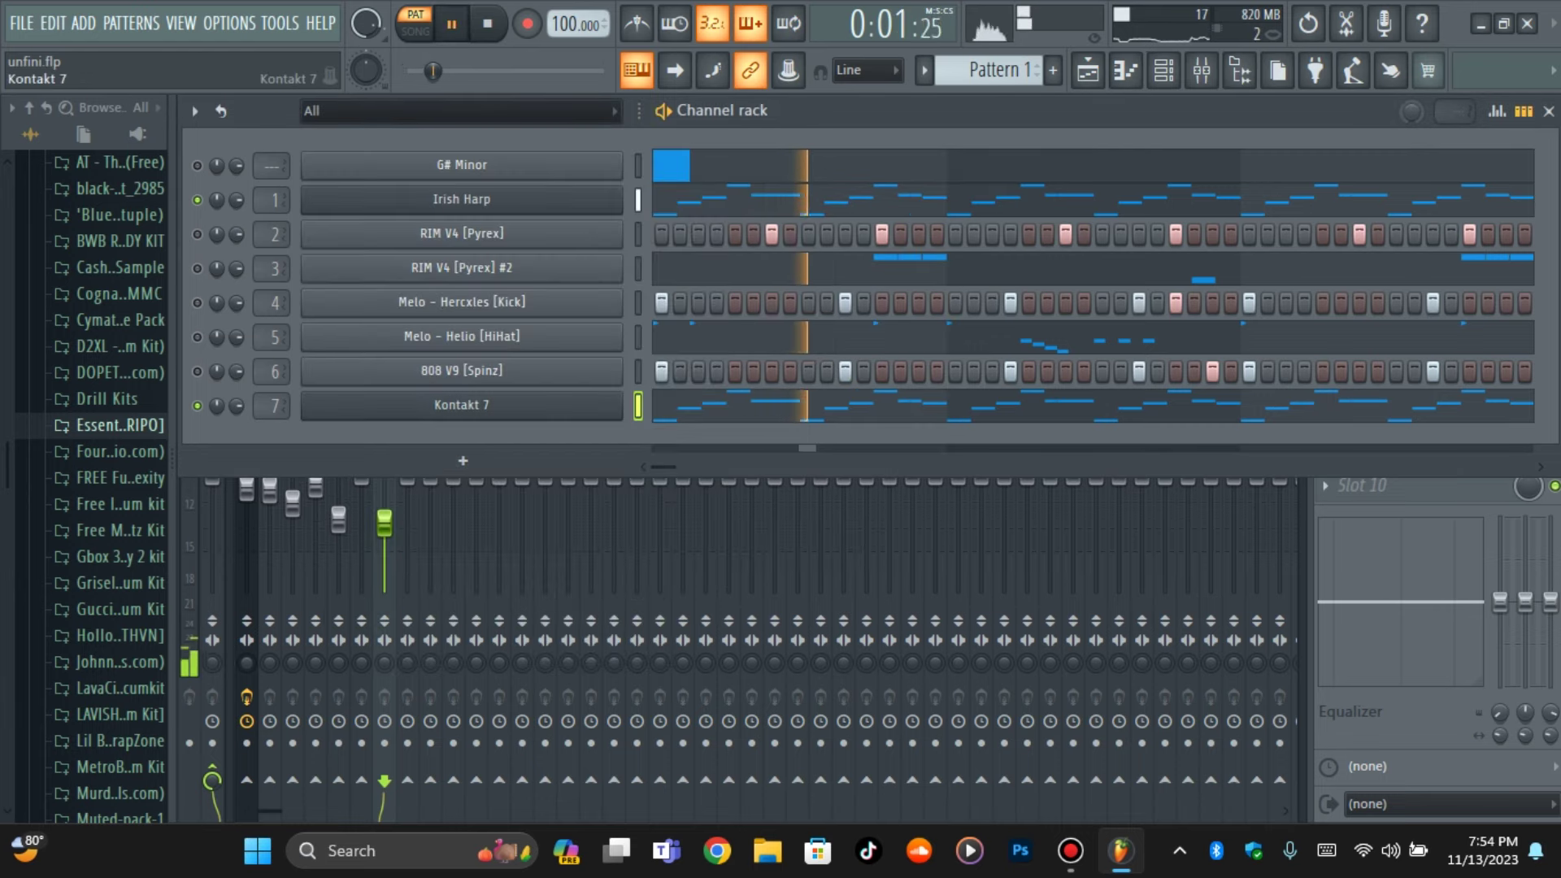
Load Fruity Parametric EQ 2 into the first effect slot of Insert 7
click(1201, 70)
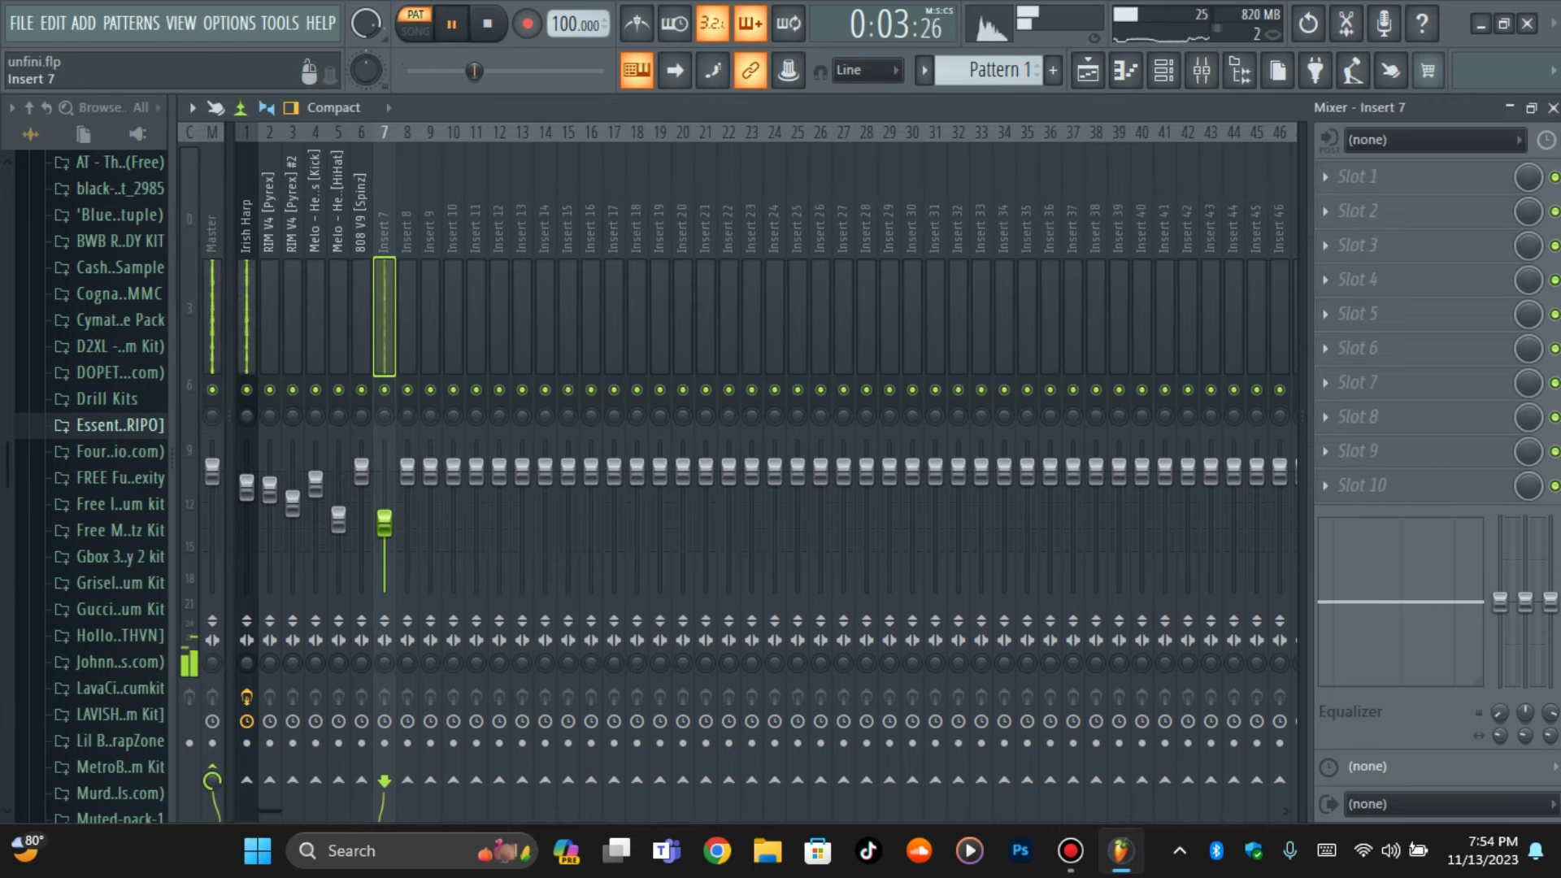
click(1325, 212)
click(600, 533)
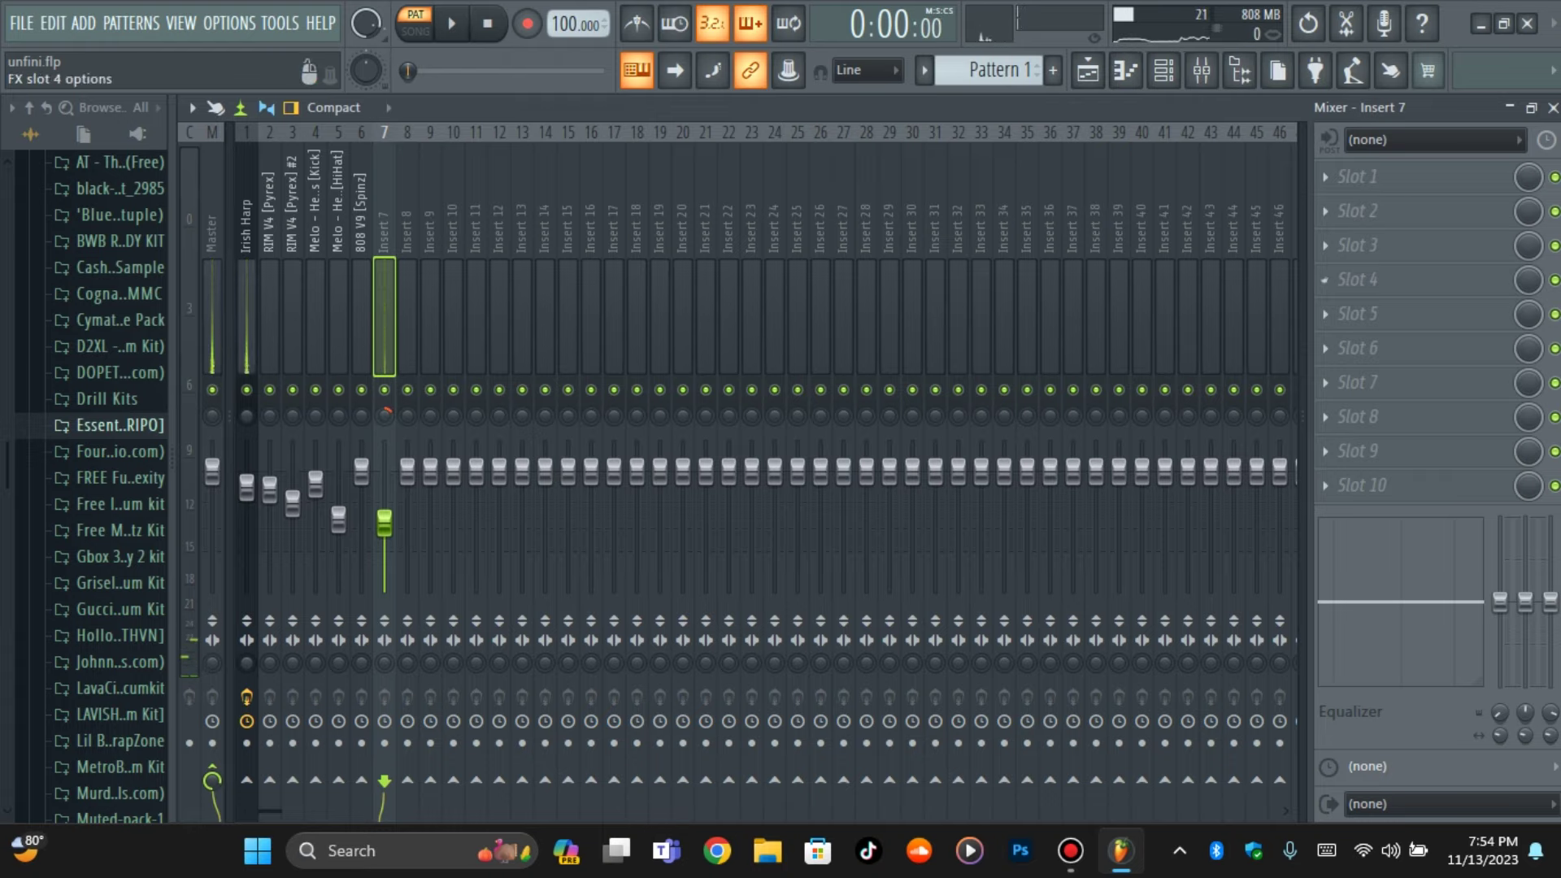
click(1358, 211)
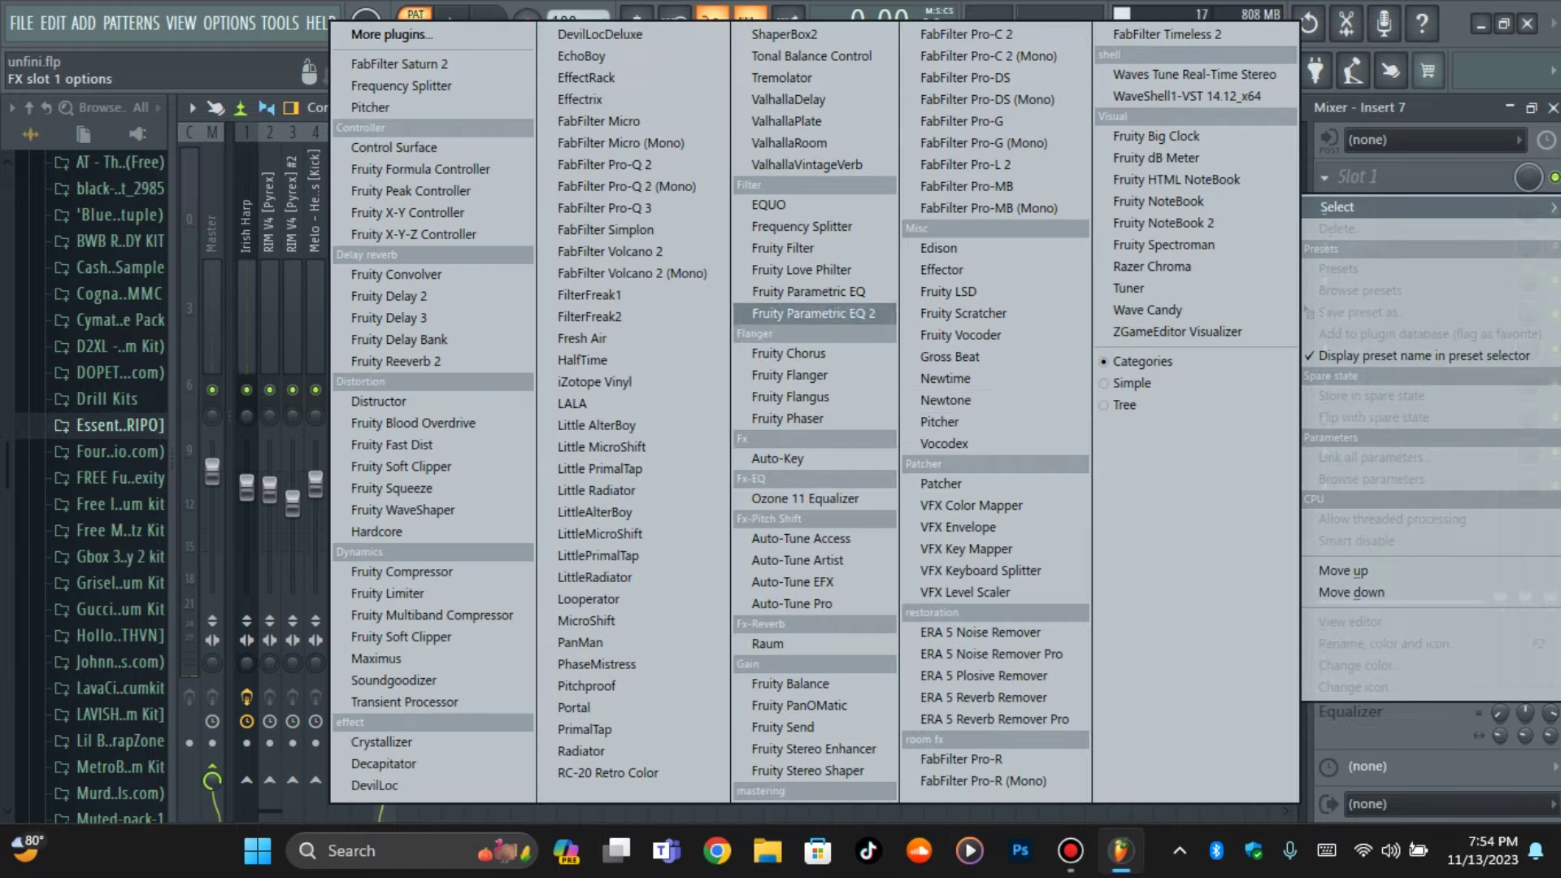
click(809, 314)
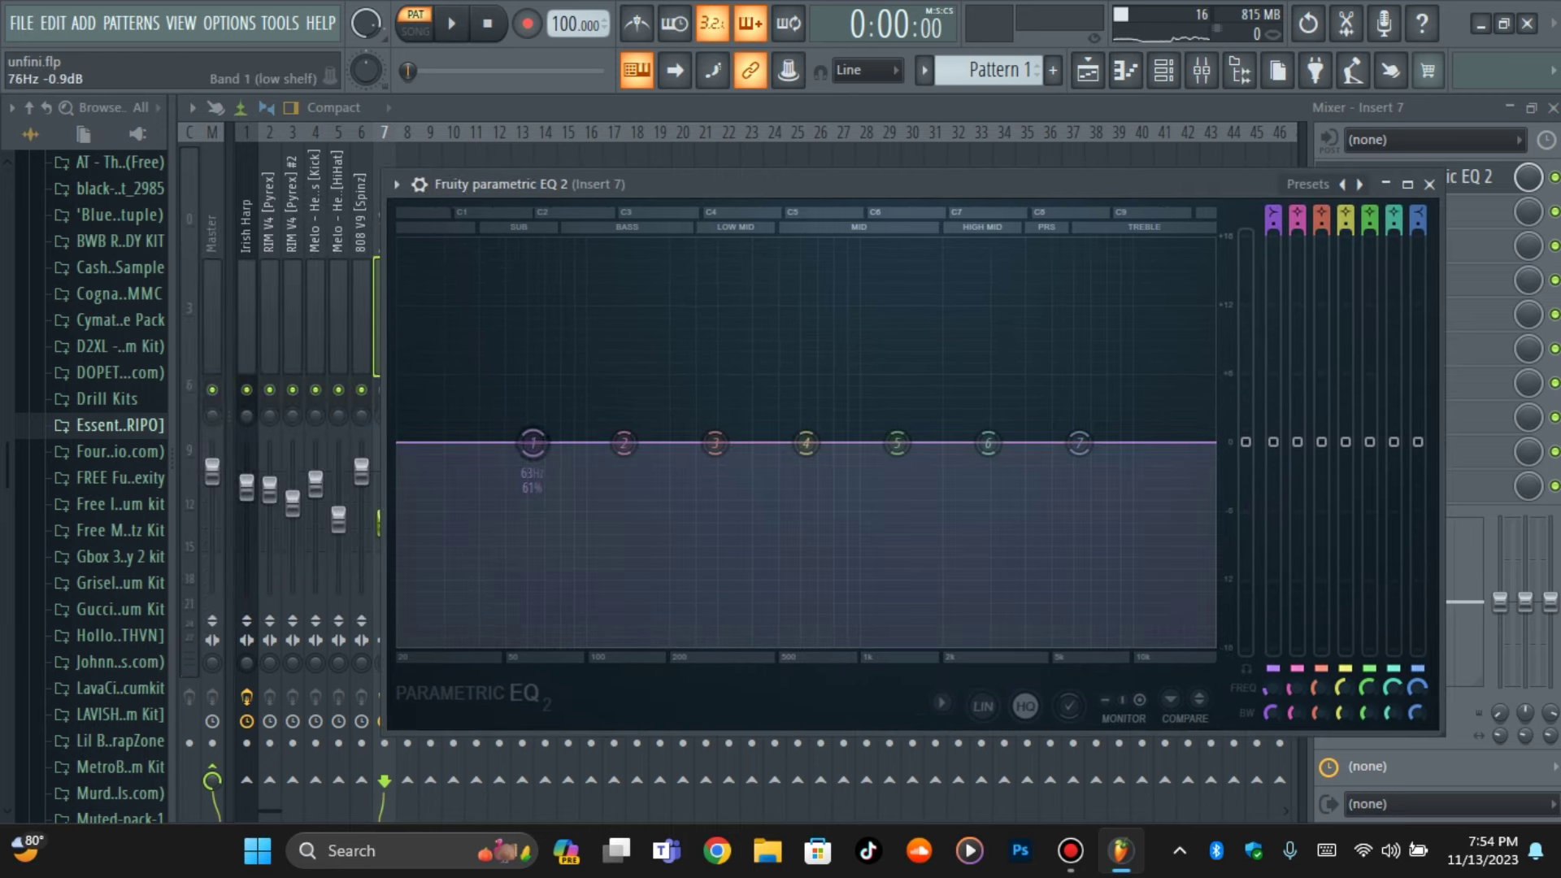
Shape the EQ during playback: cut the lows with band 1, lower bands 3, 4 and 6, and raise band 5 about 1.9 dB near 1345 Hz
key(space)
drag(529, 443, 619, 646)
drag(805, 443, 802, 480)
drag(715, 443, 720, 459)
drag(619, 646, 660, 640)
drag(988, 444, 956, 489)
drag(898, 444, 894, 421)
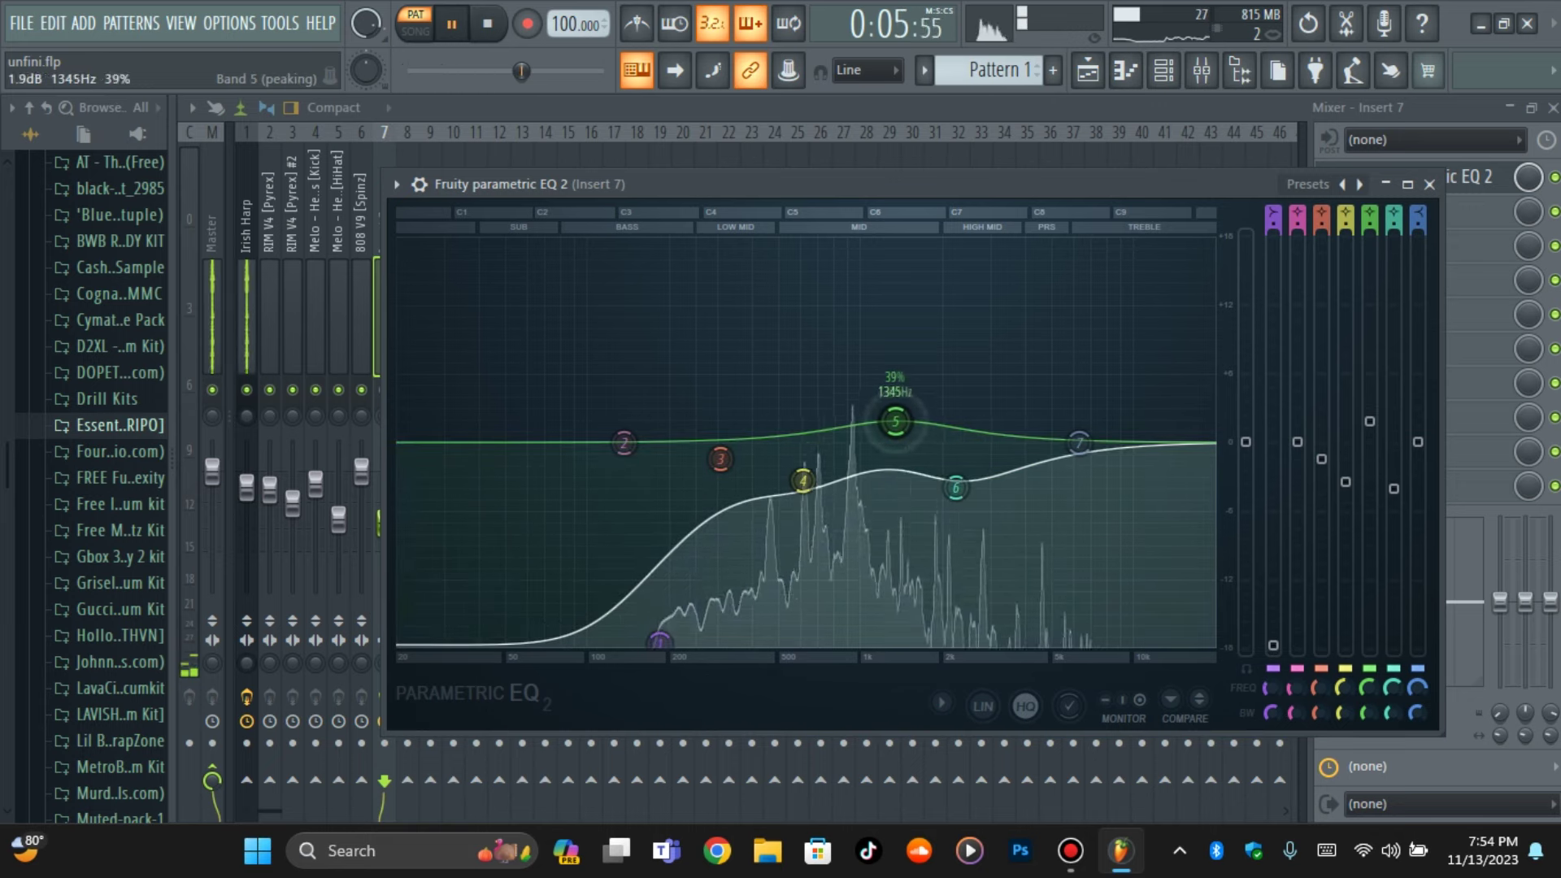
drag(955, 489, 974, 494)
click(1430, 185)
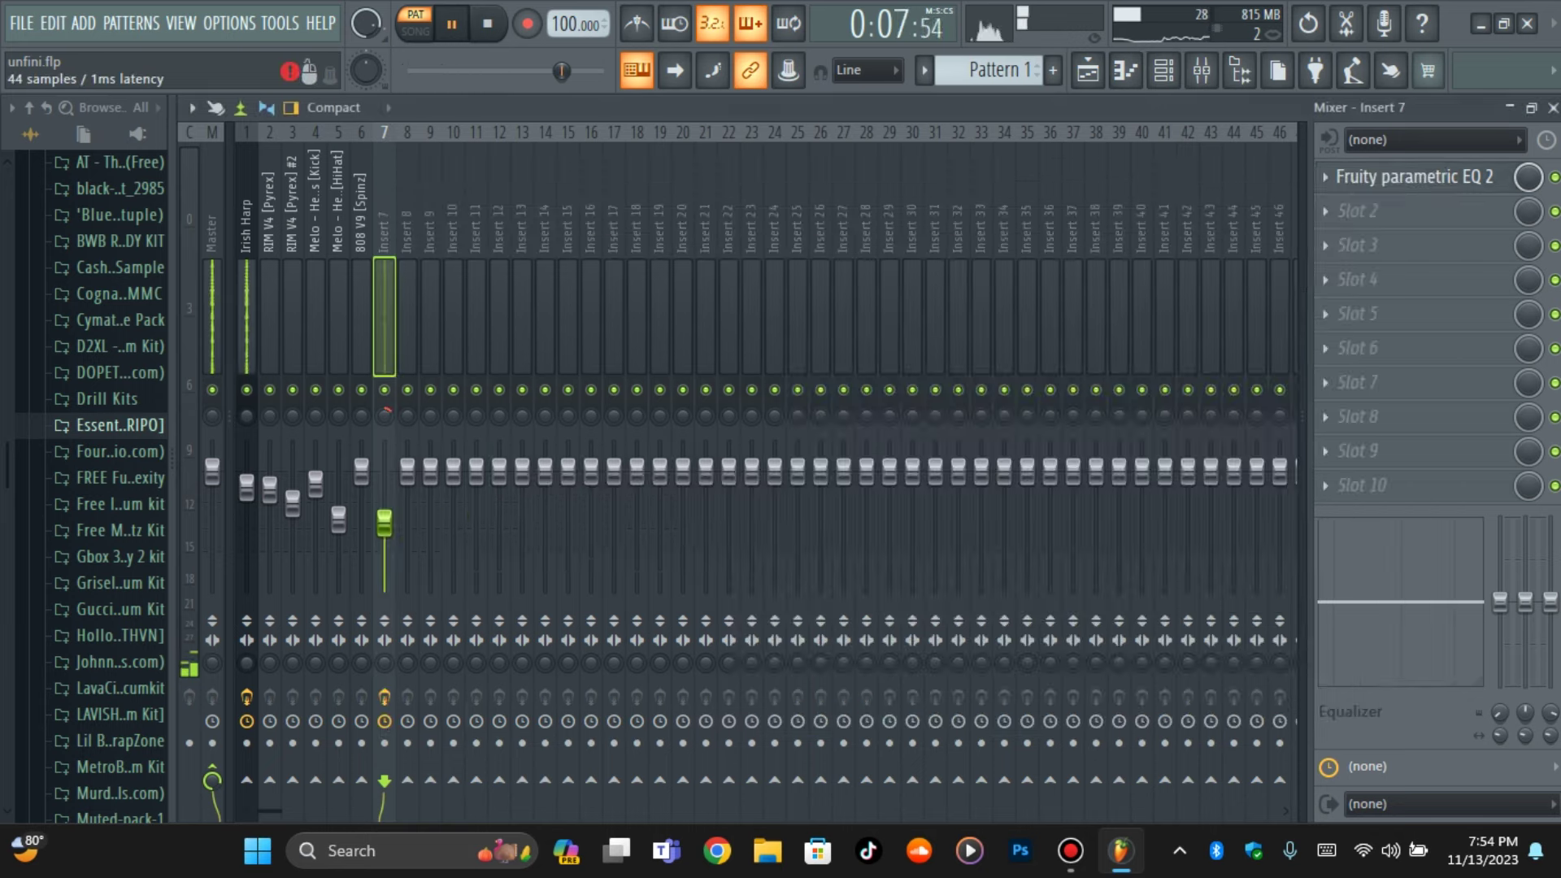
Load ShaperBox2 into the second effect slot of Insert 7 and step through its presets to Multipitcher
key(space)
click(1406, 211)
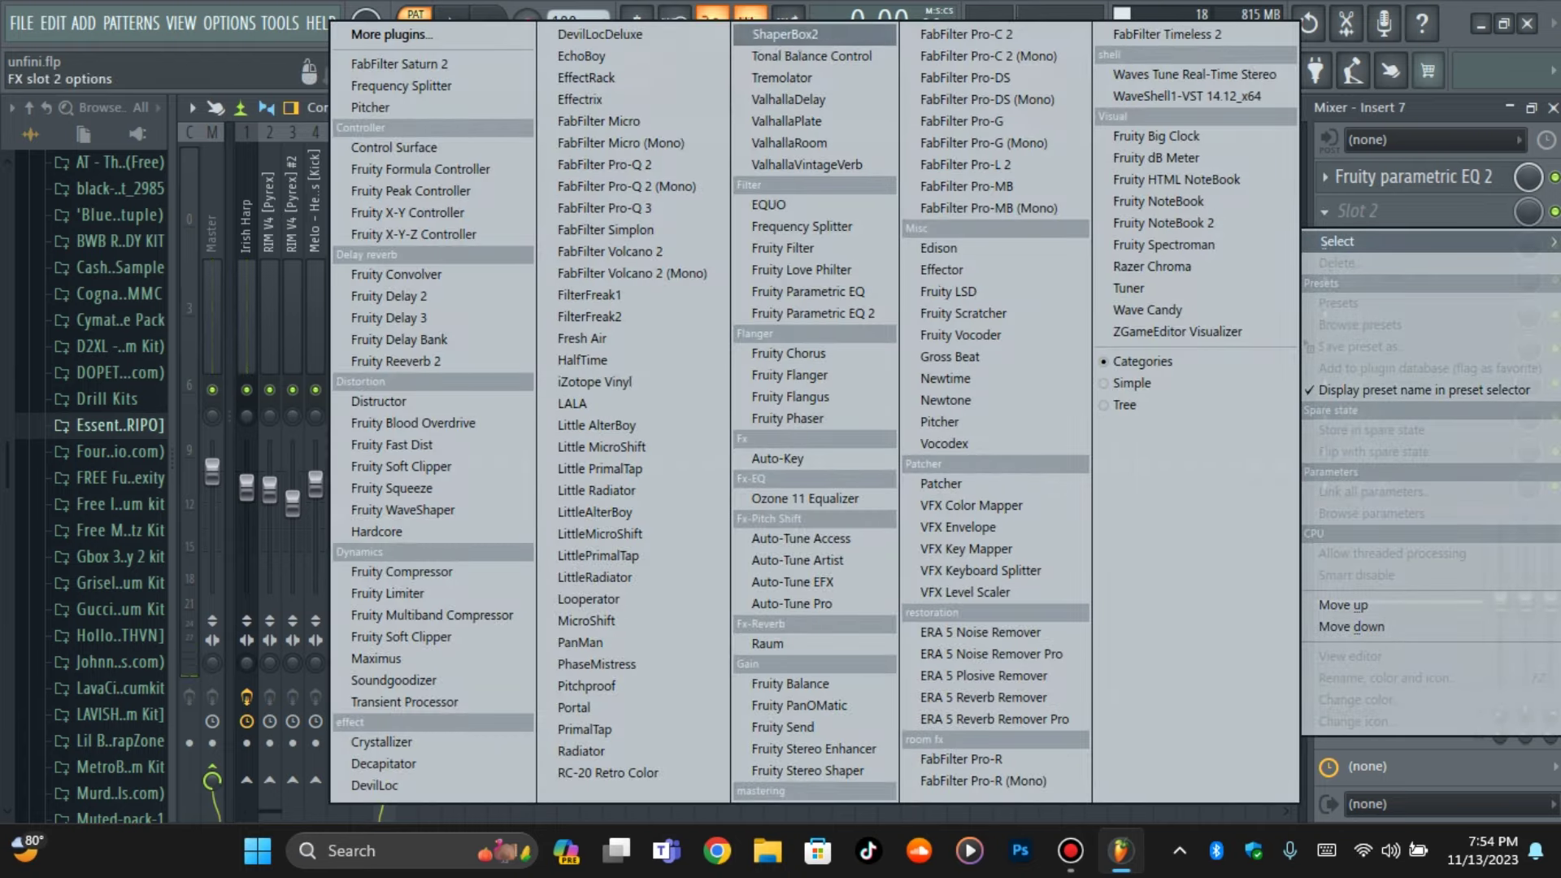
click(785, 34)
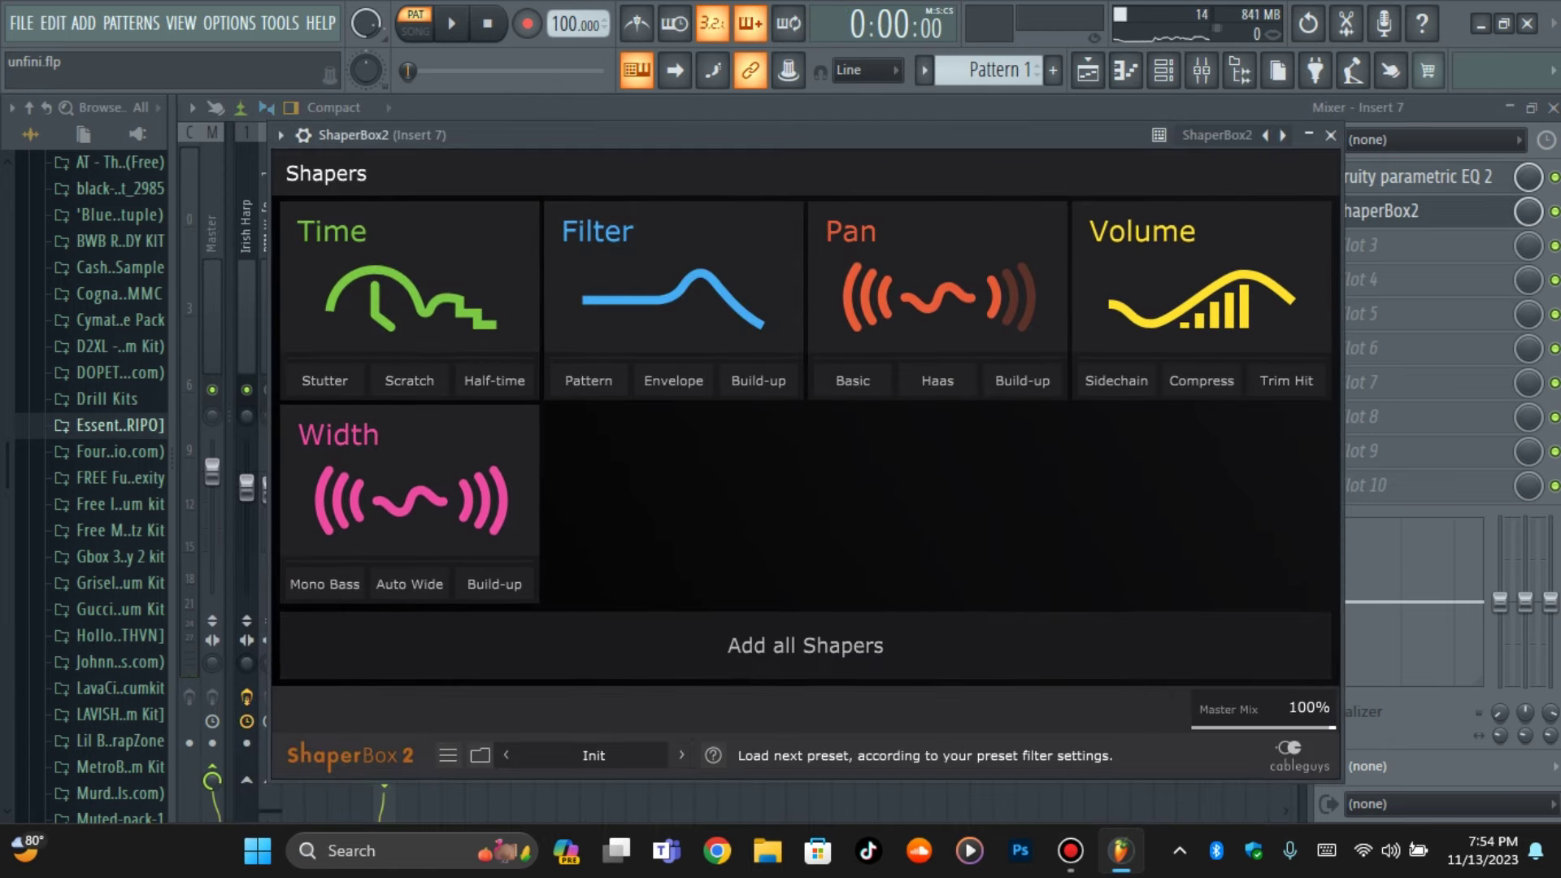
click(681, 755)
click(681, 756)
click(681, 756)
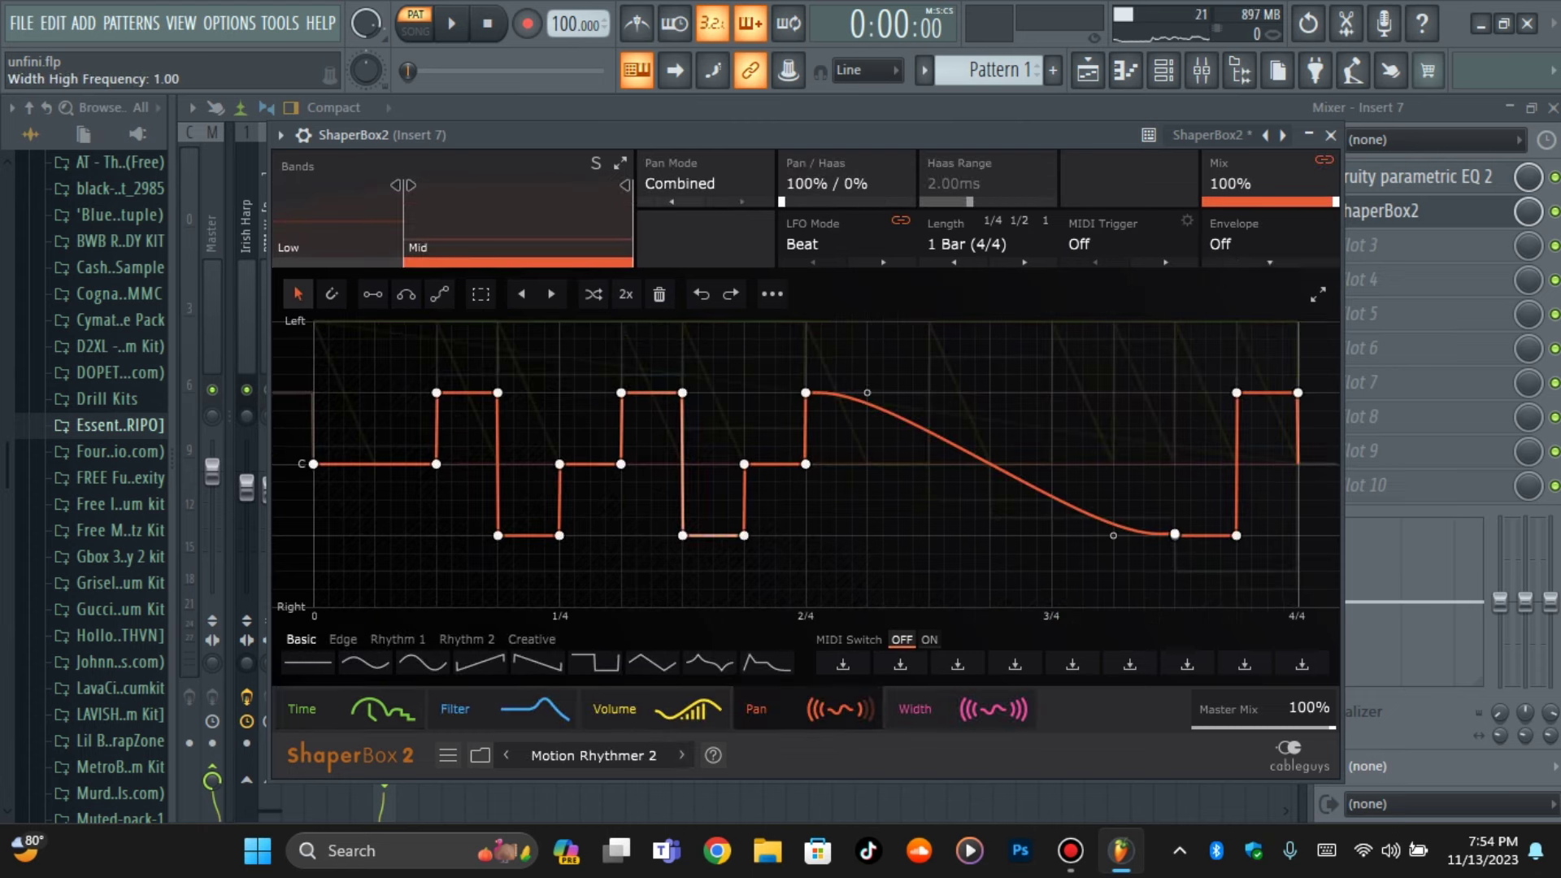
click(681, 756)
click(681, 756)
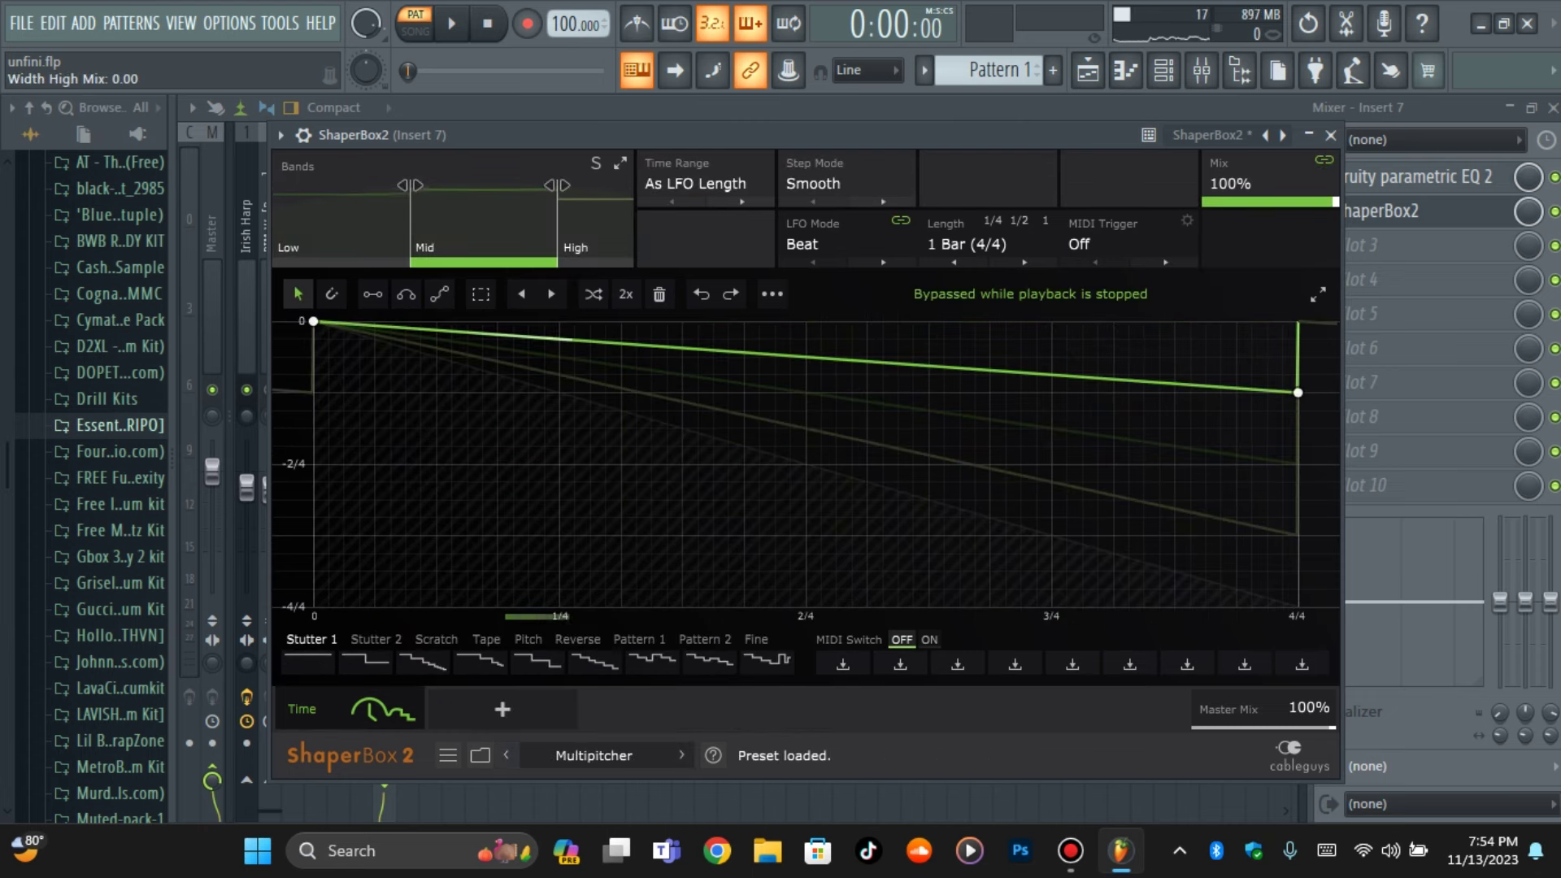
Audition the Multipitcher preset and lower the end point of its mid-band time curve to about -2/4
key(space)
click(1381, 211)
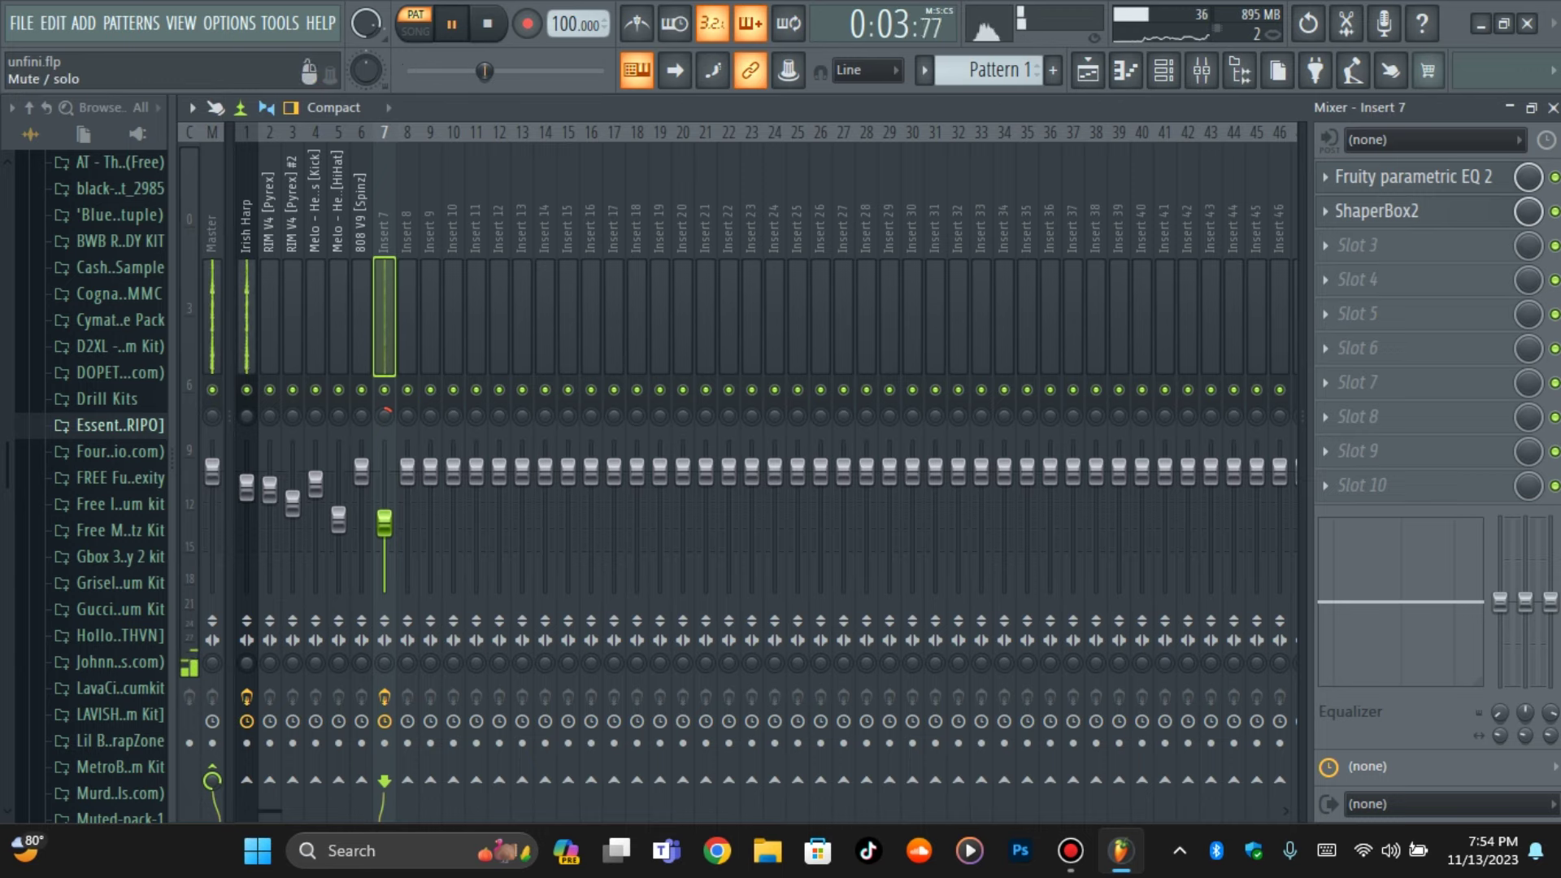
click(1380, 211)
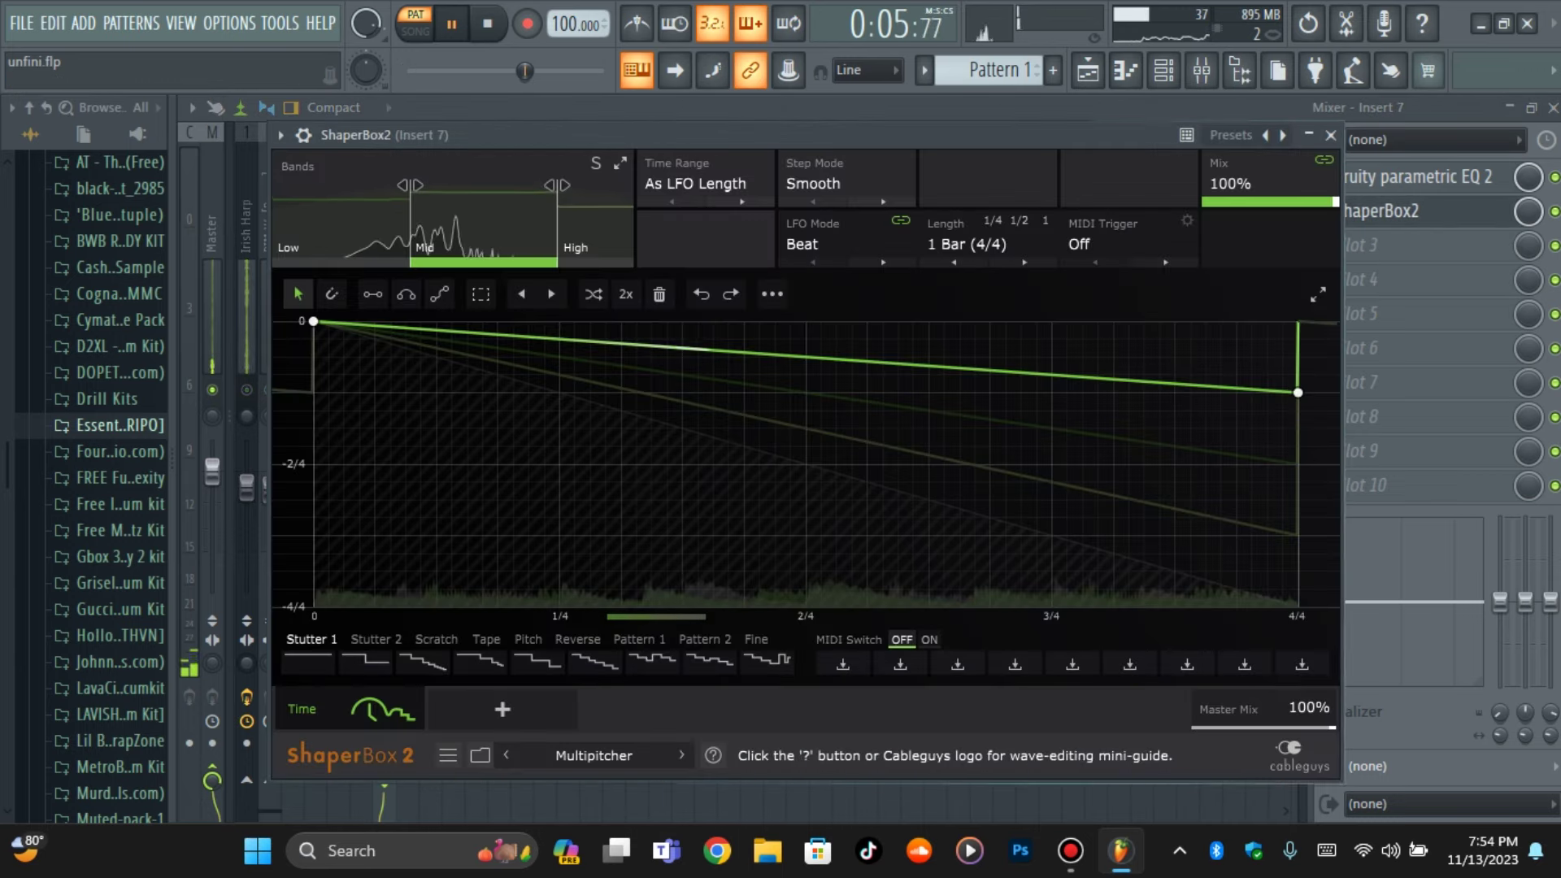
key(space)
drag(1298, 393, 1294, 465)
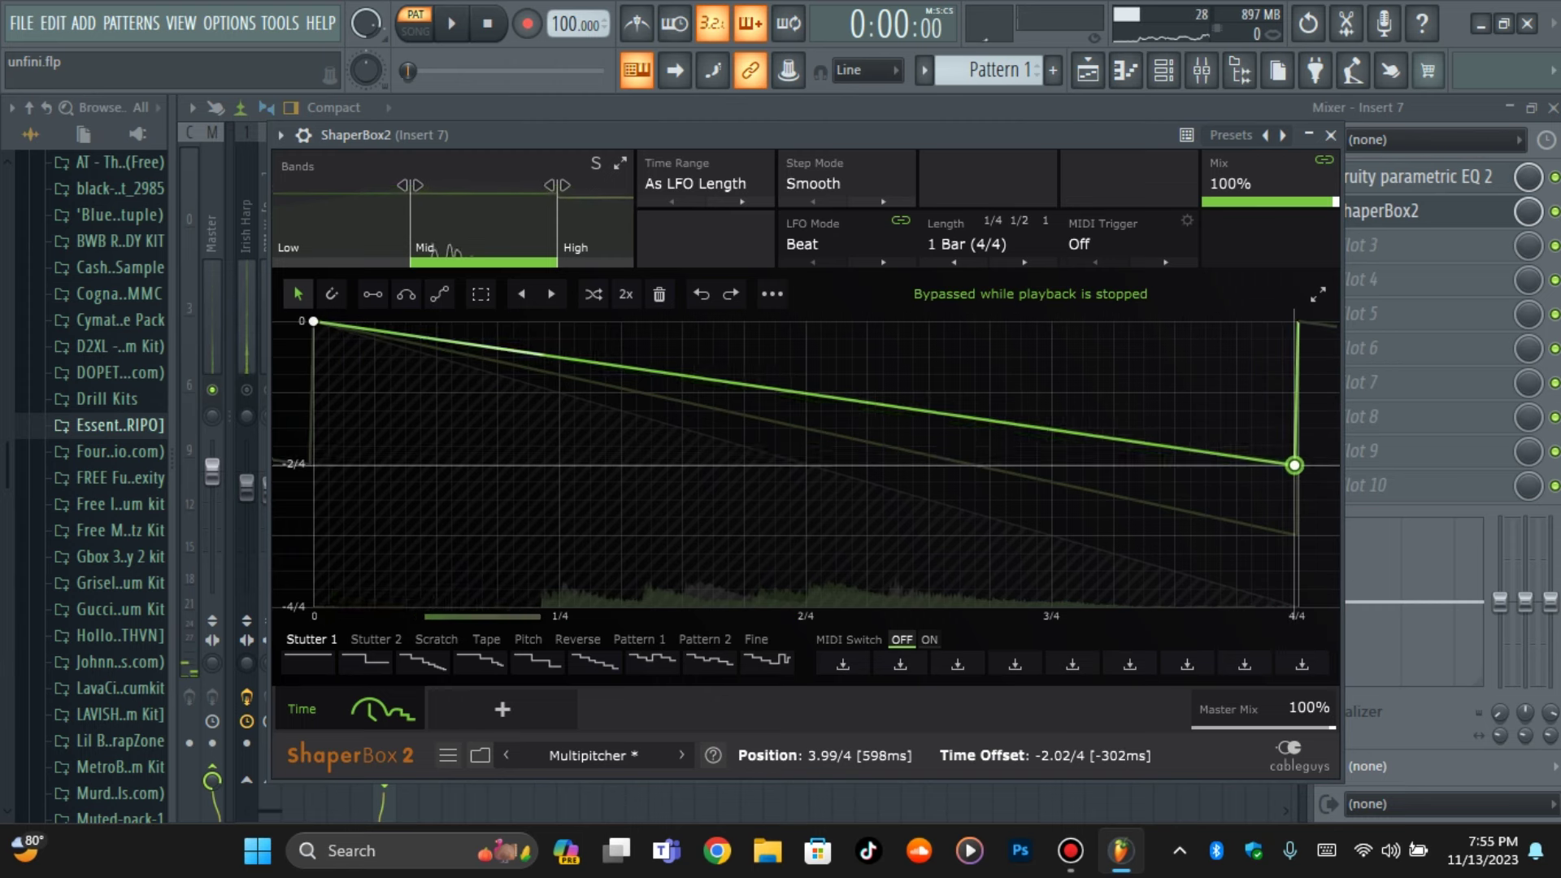
key(space)
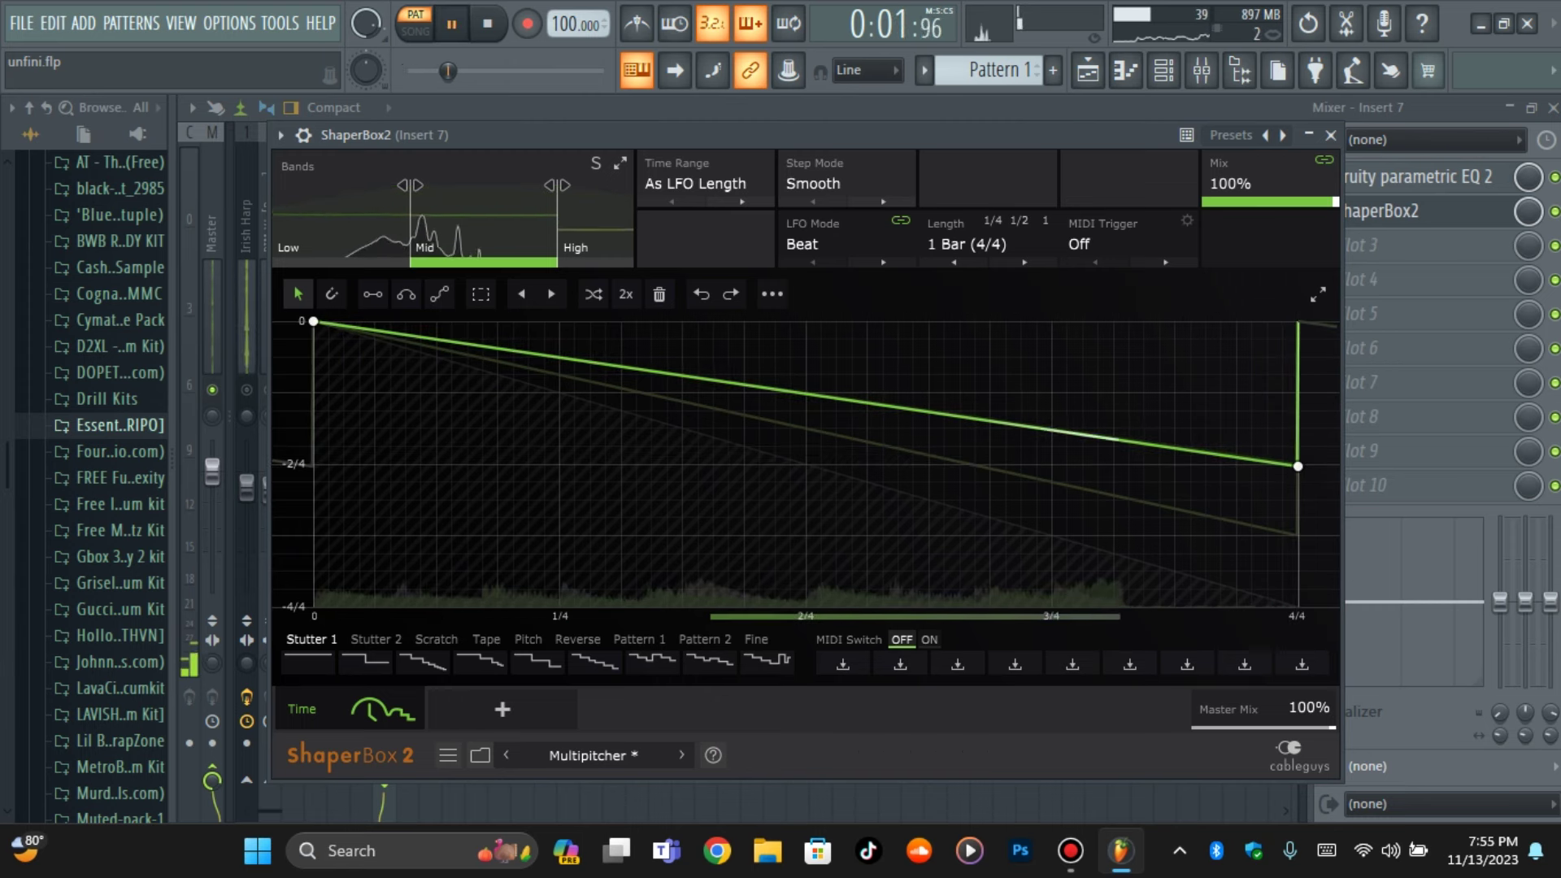
Set the Multipitcher time curve's LFO length to 2 Bars (8/4) and audition it
key(space)
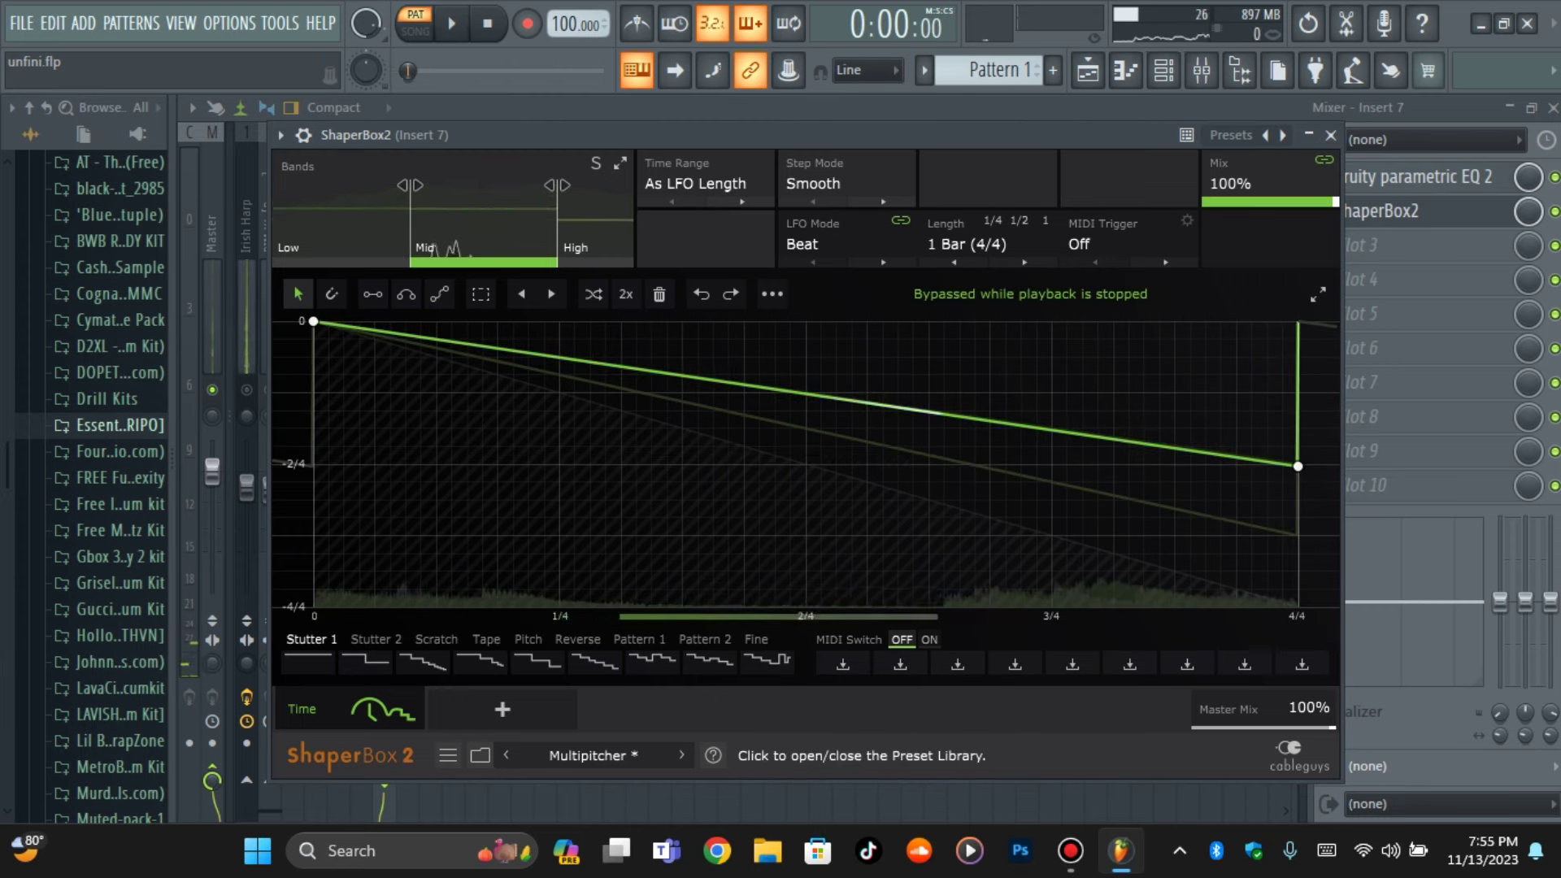
click(972, 244)
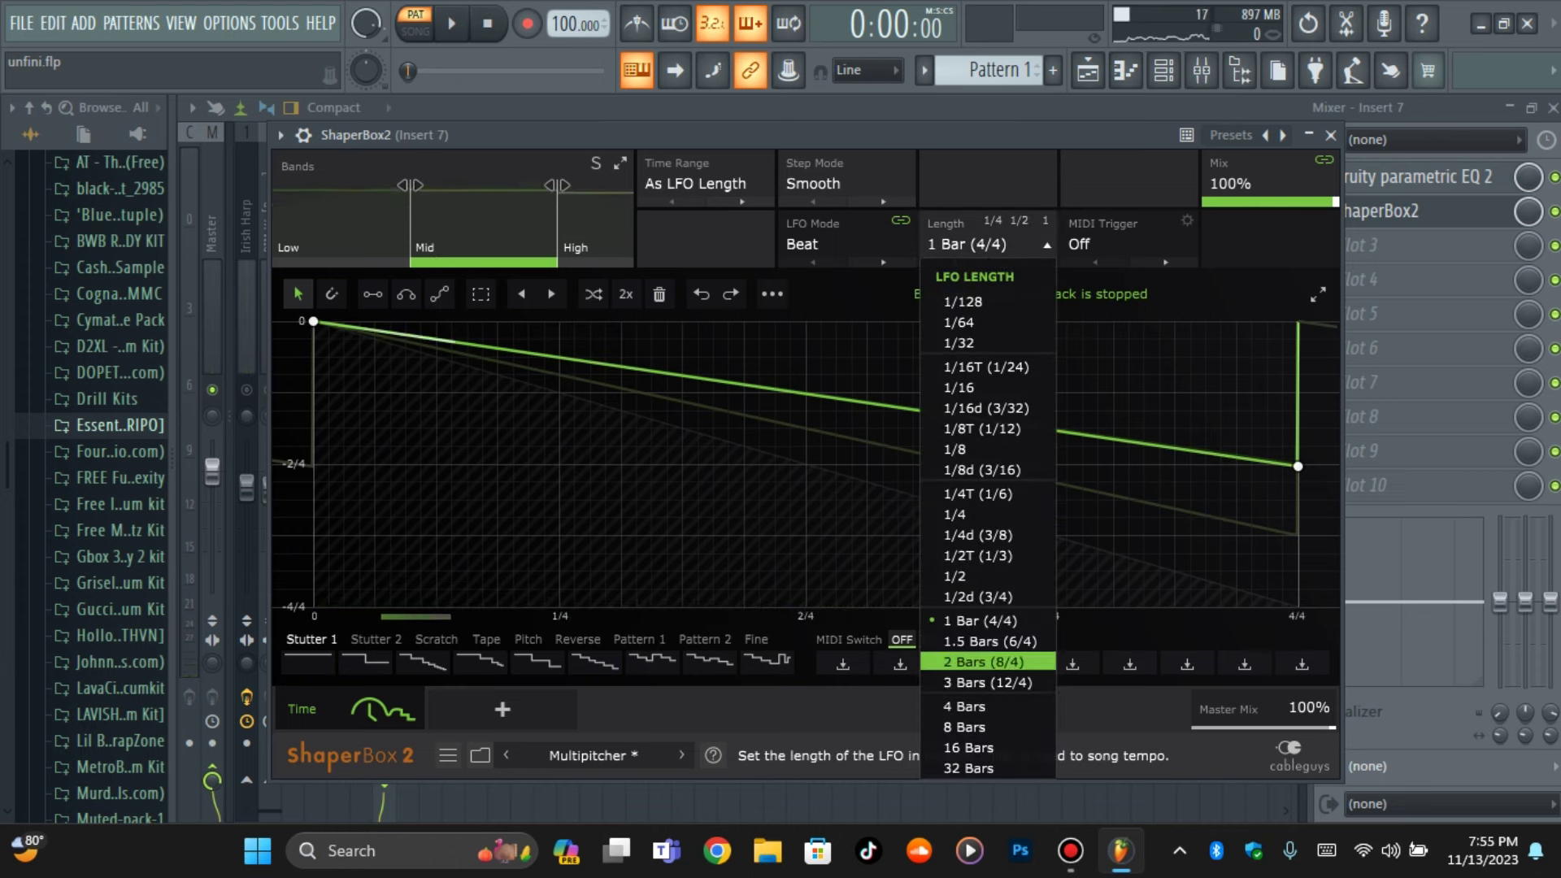
click(985, 662)
key(space)
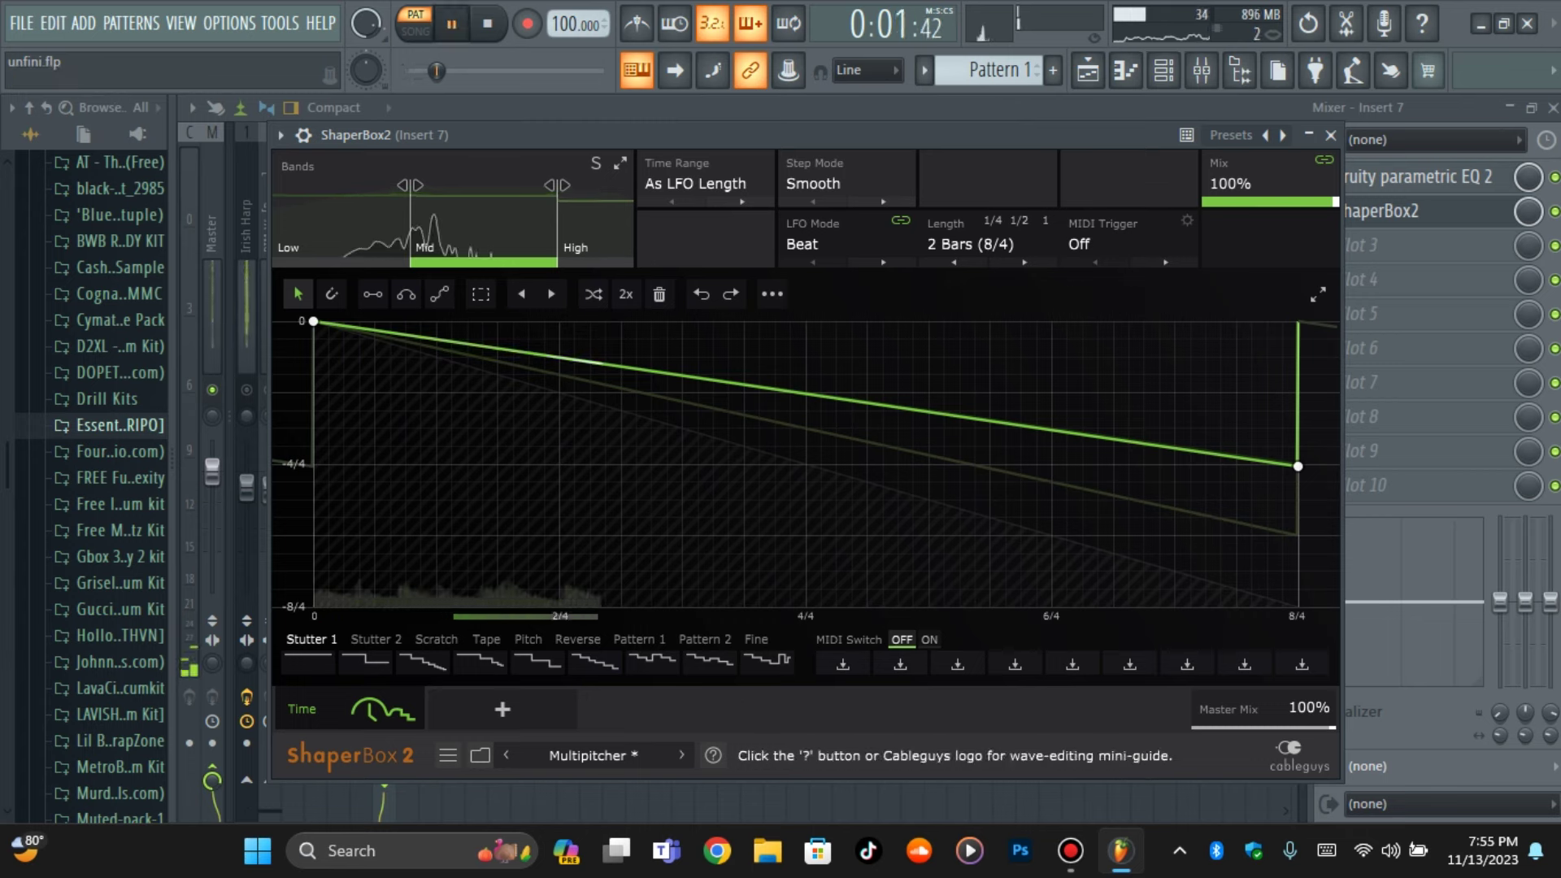
key(space)
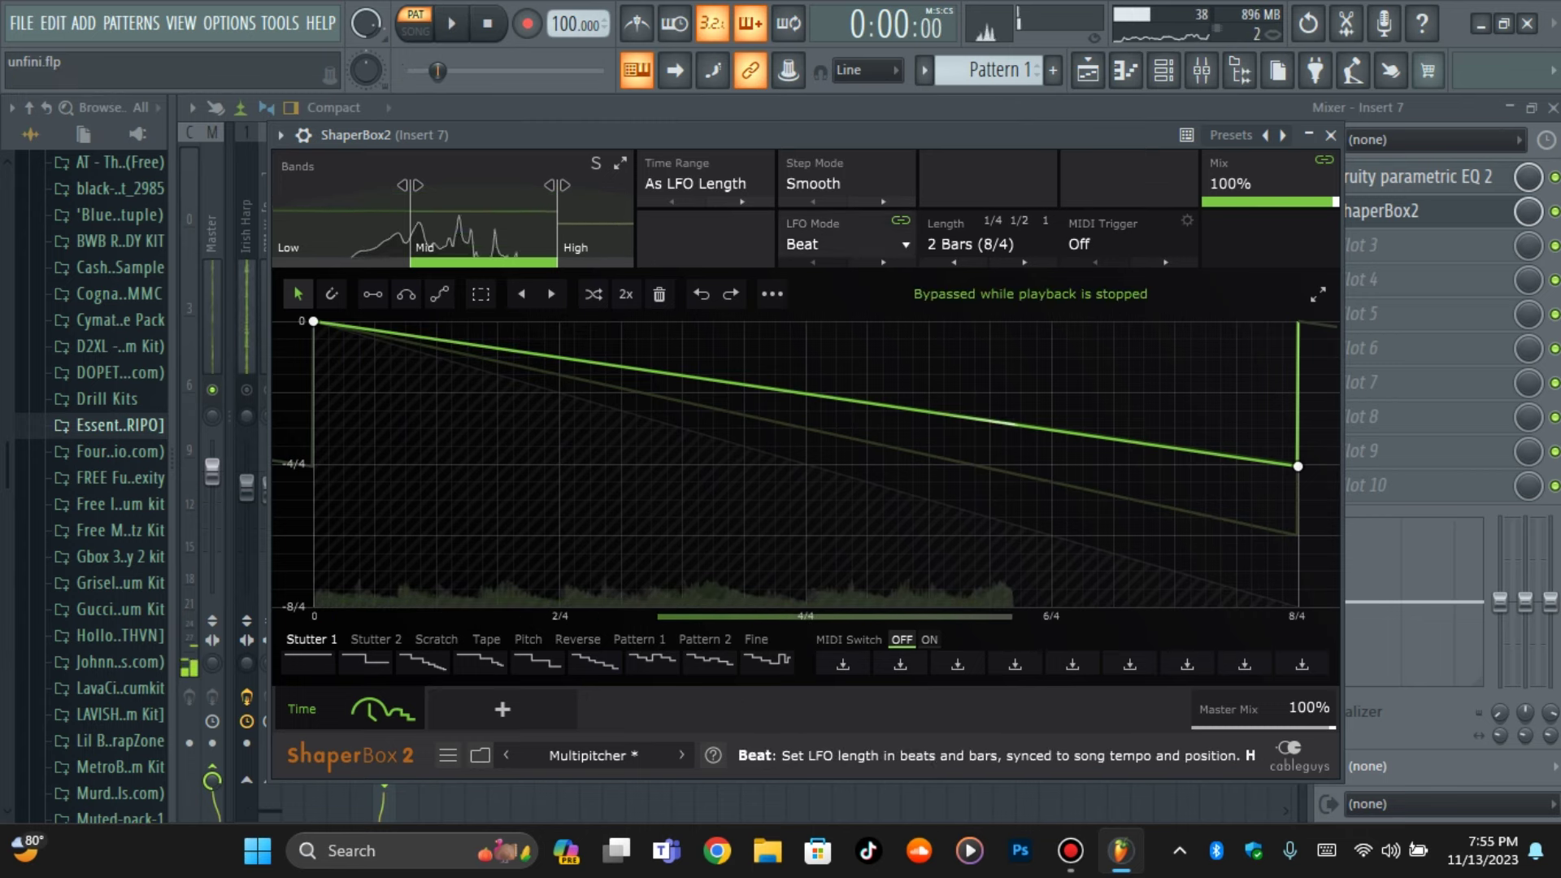
click(845, 244)
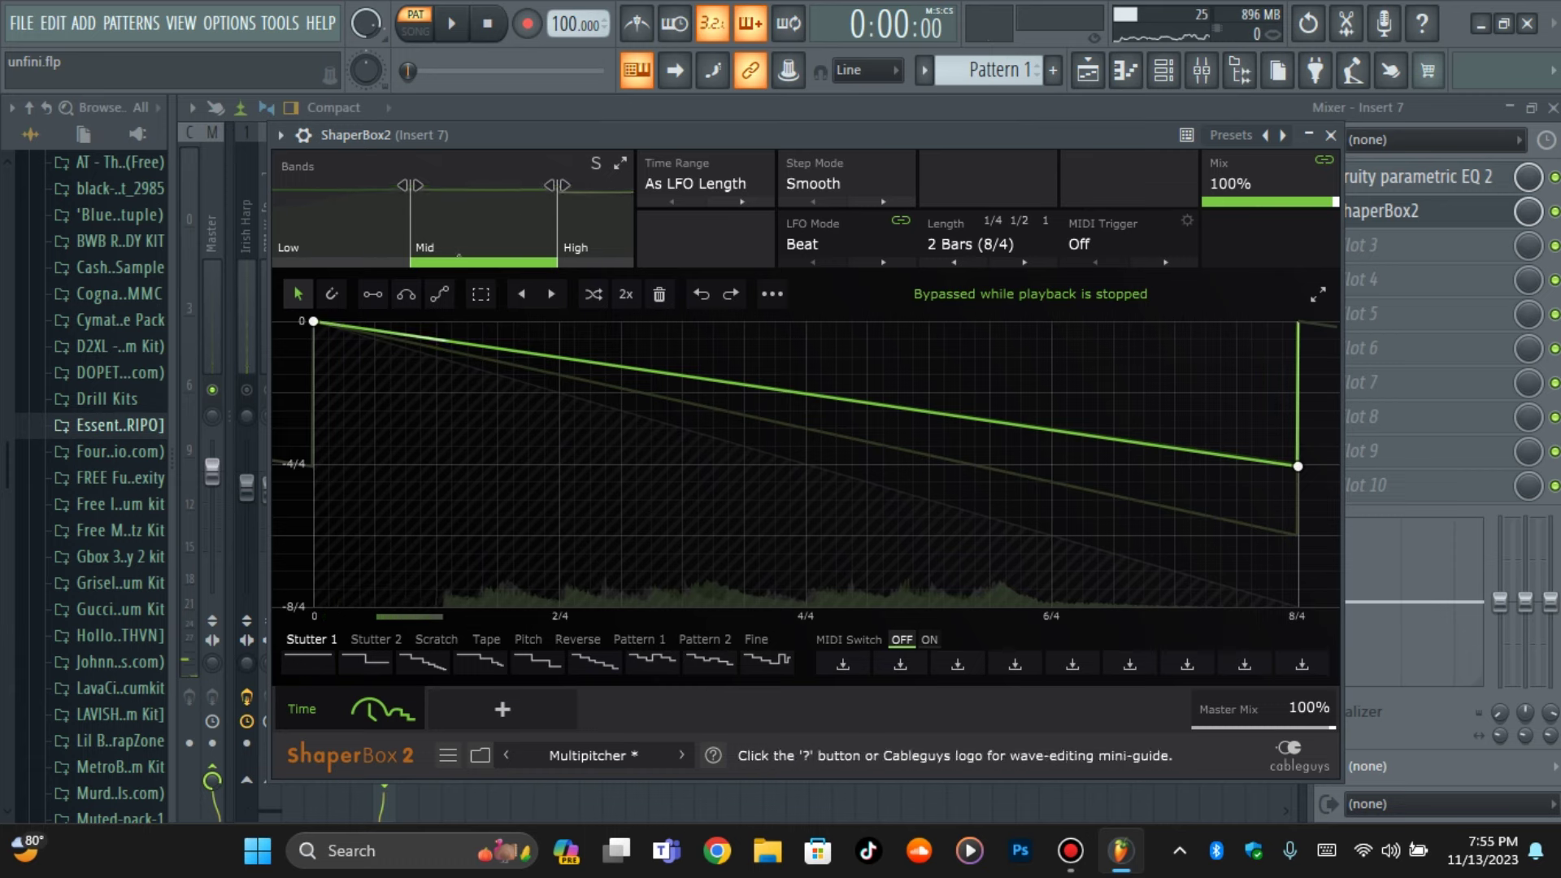
Step forward through the ShaperBox2 presets past Motion Rhythmer 2 and load Filtered Scratcher1
click(681, 755)
click(682, 755)
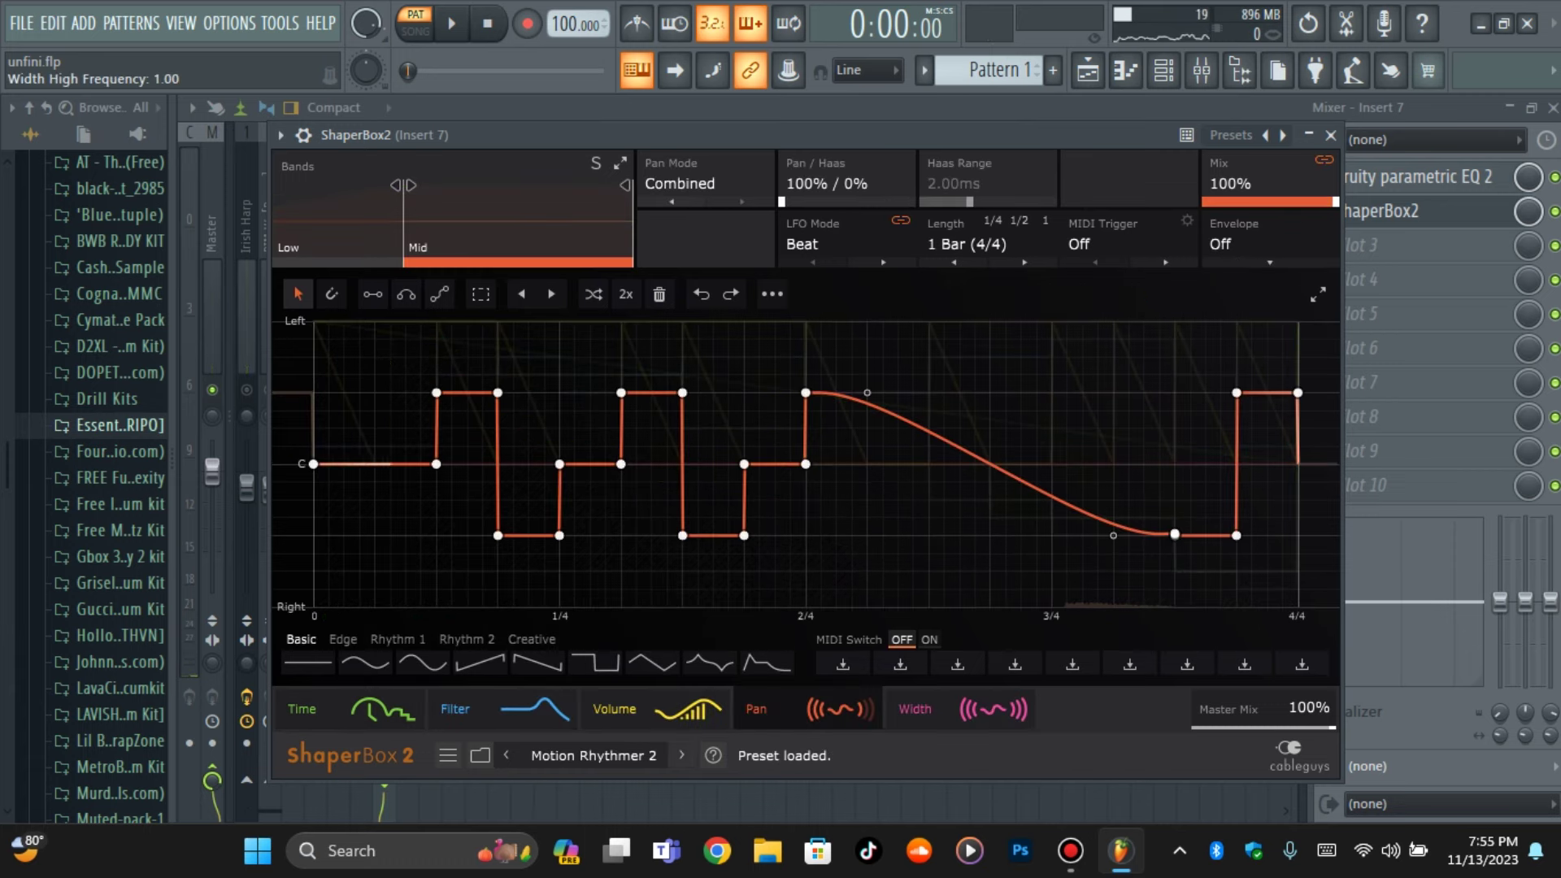
click(682, 755)
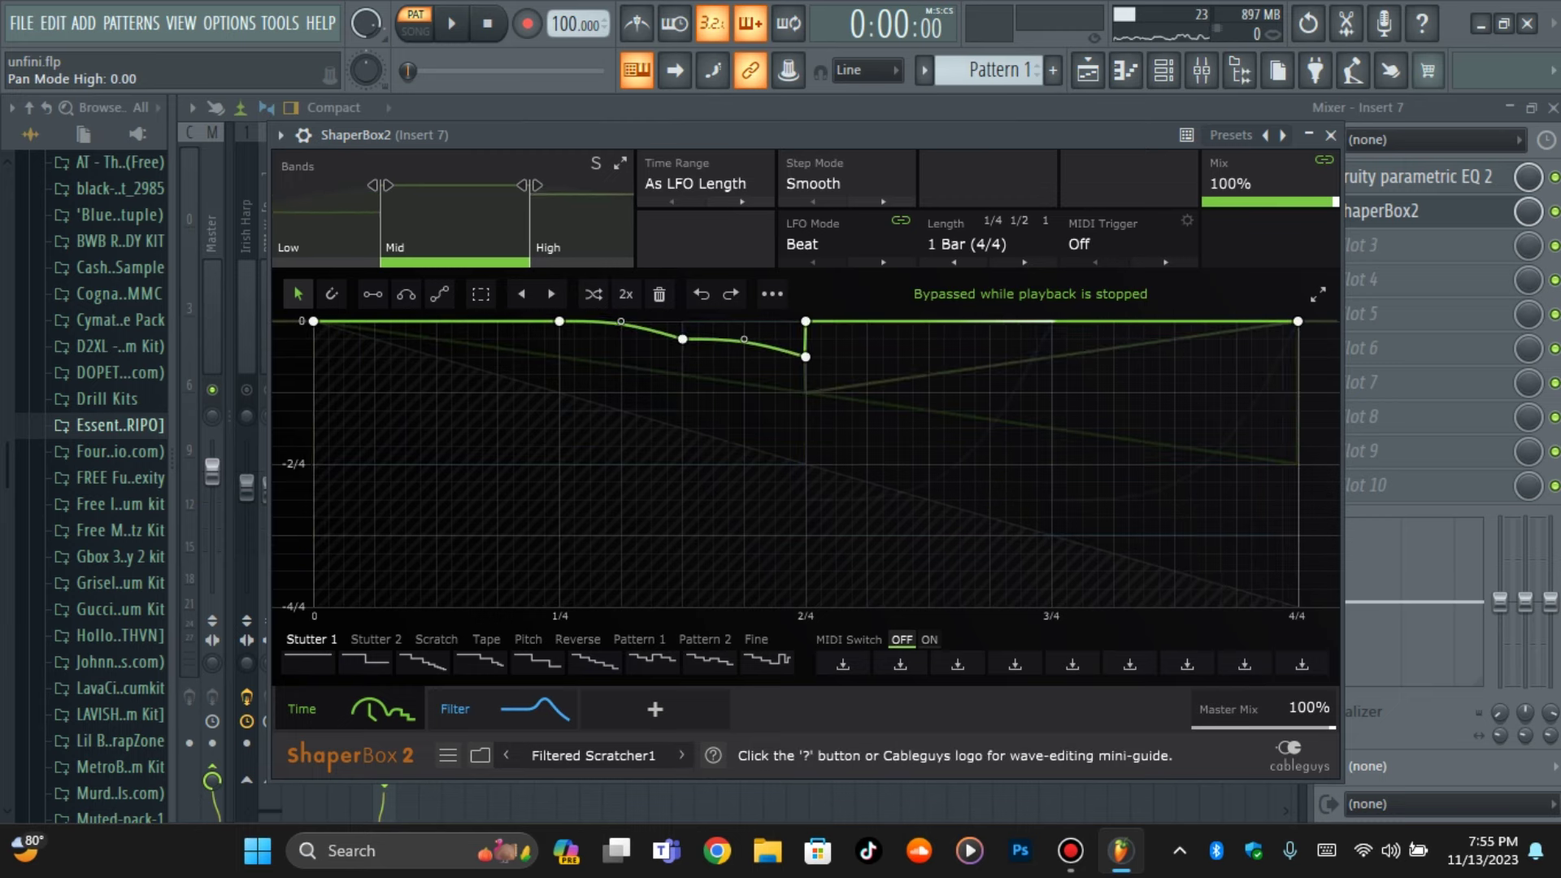
Bypass the Time shaper and reshape the Filter cutoff curve: move the low 2/4 point to about 2.19/4 at 11.8 kHz and bend the section after 3/4 upward
click(385, 709)
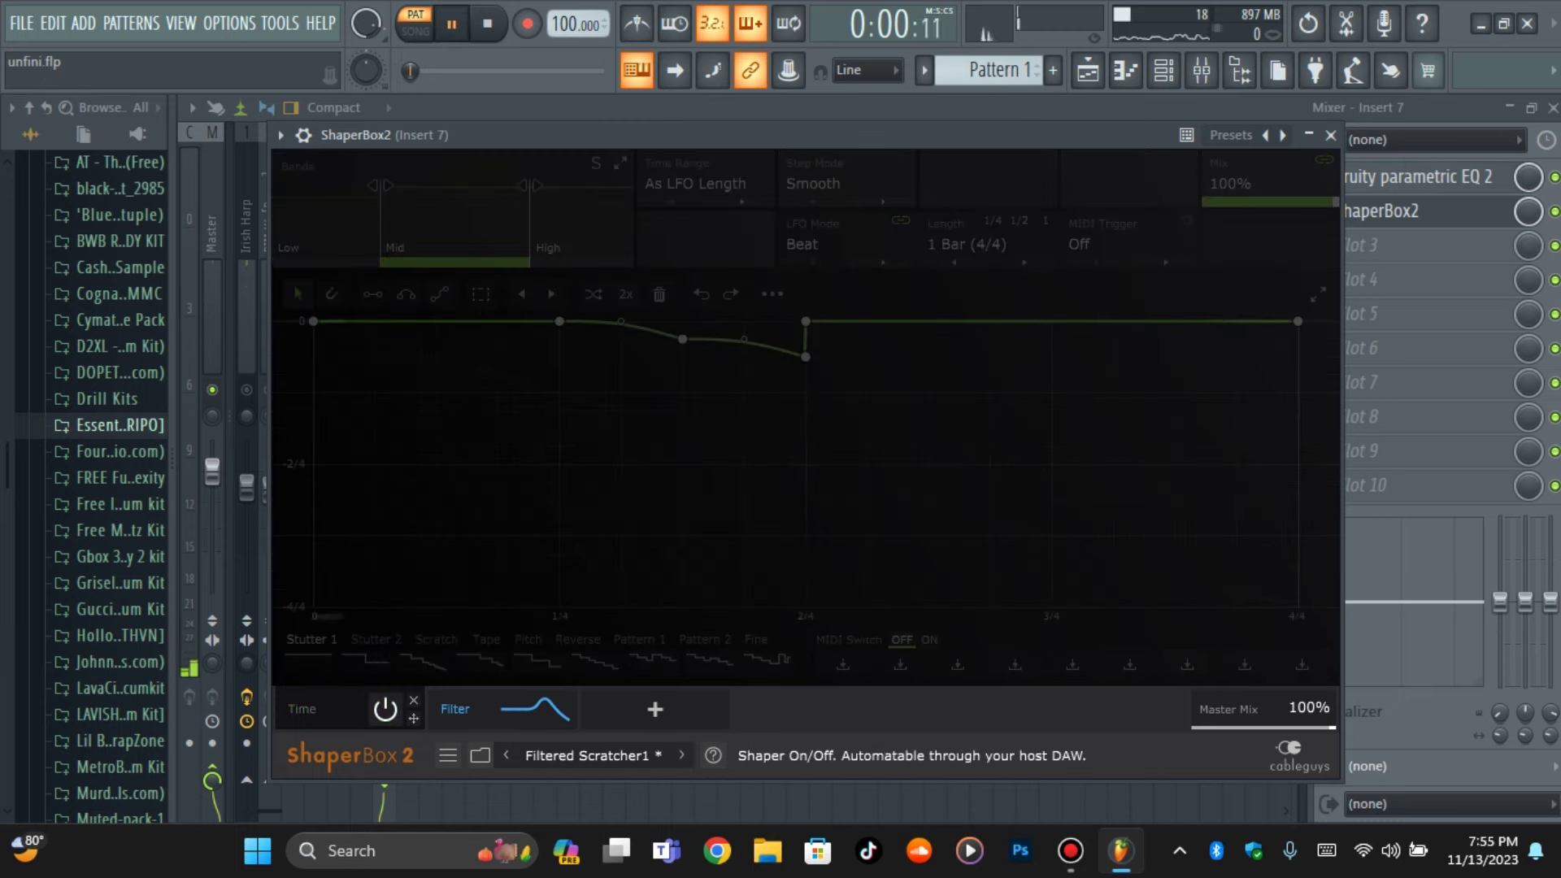
click(467, 709)
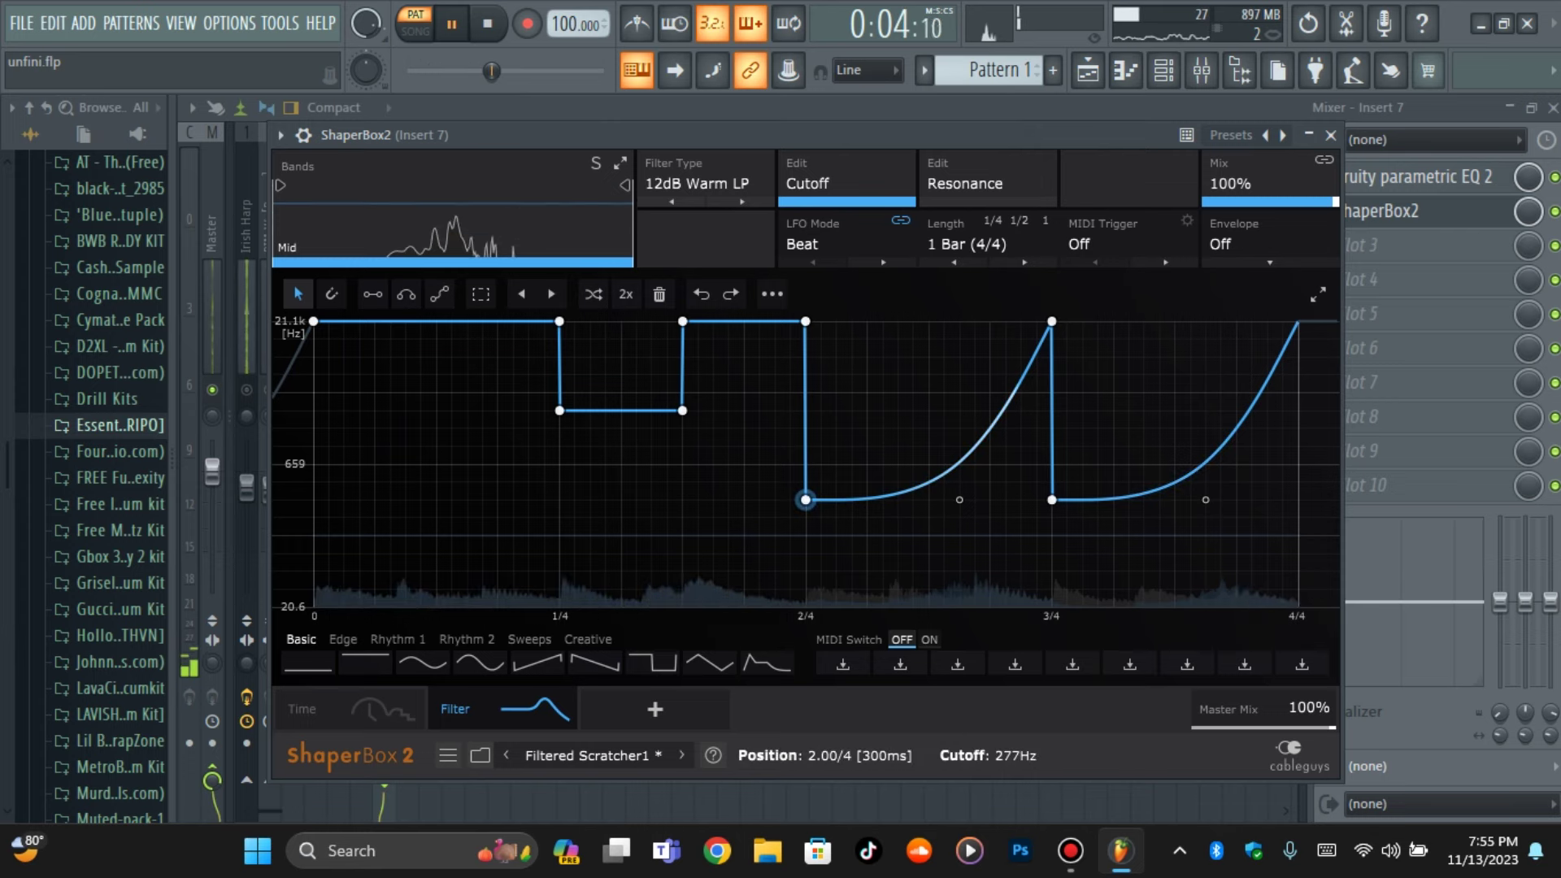
drag(805, 500, 852, 345)
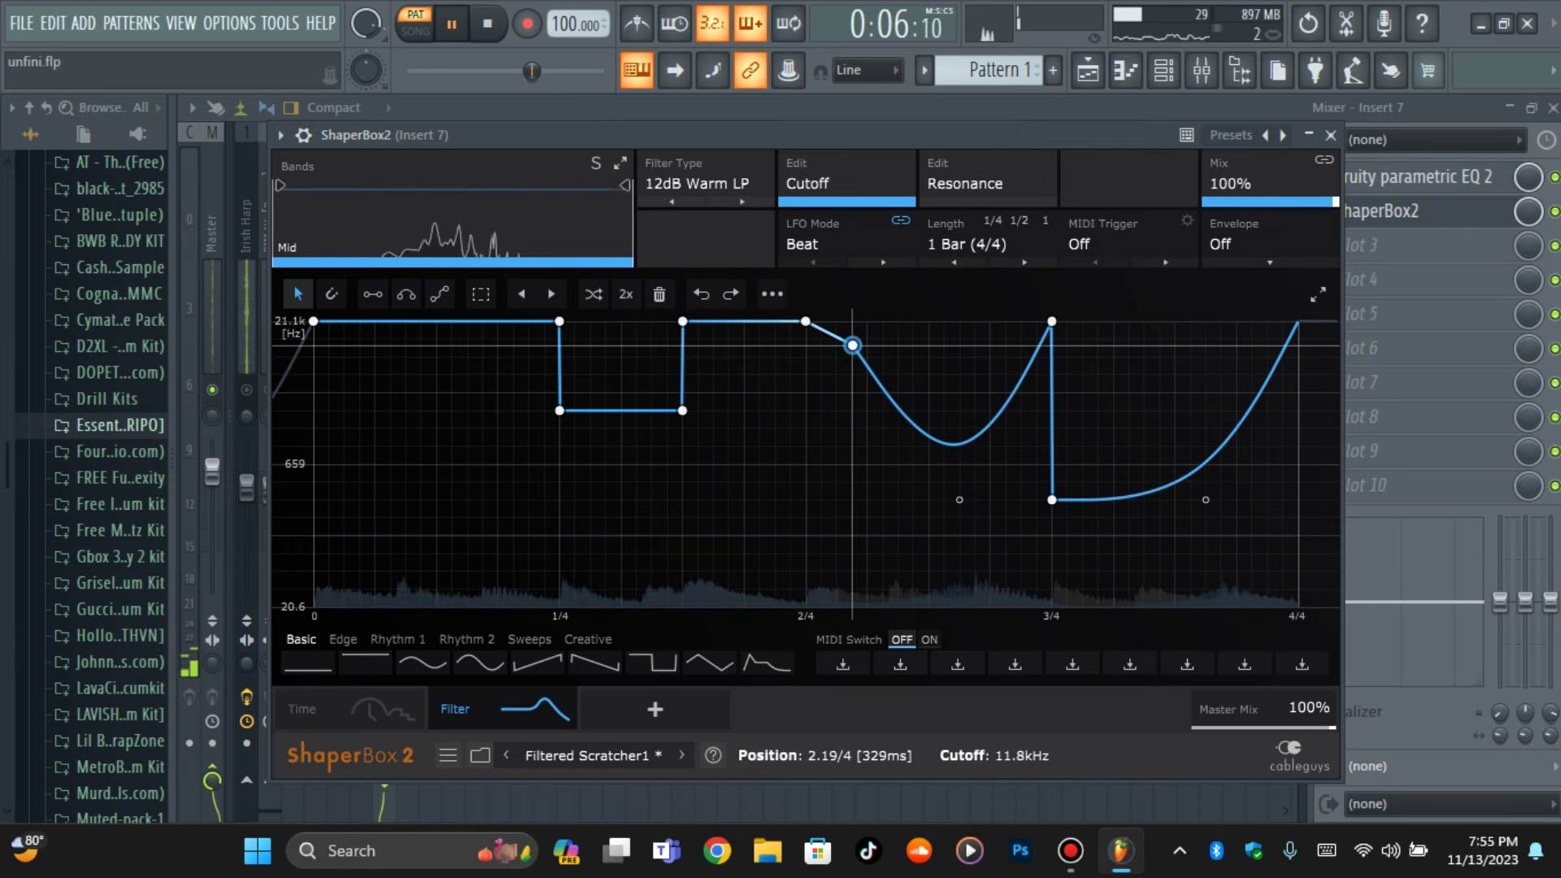
drag(1052, 500, 1124, 337)
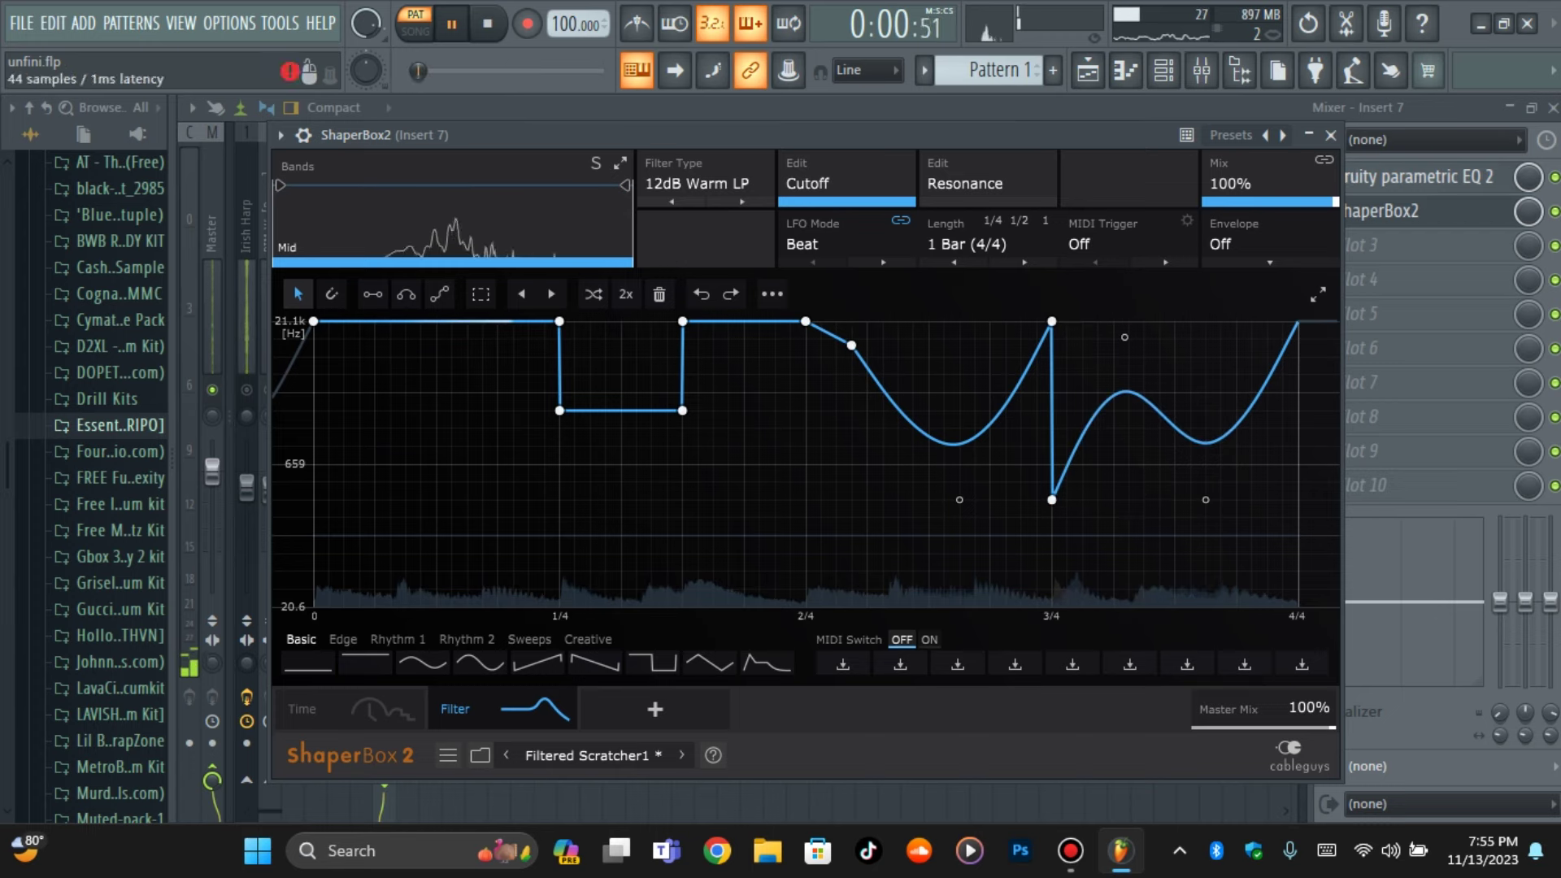
Reopen ShaperBox2 on Insert 7, switch the Time shaper back on and audition it together with the filter
click(1380, 211)
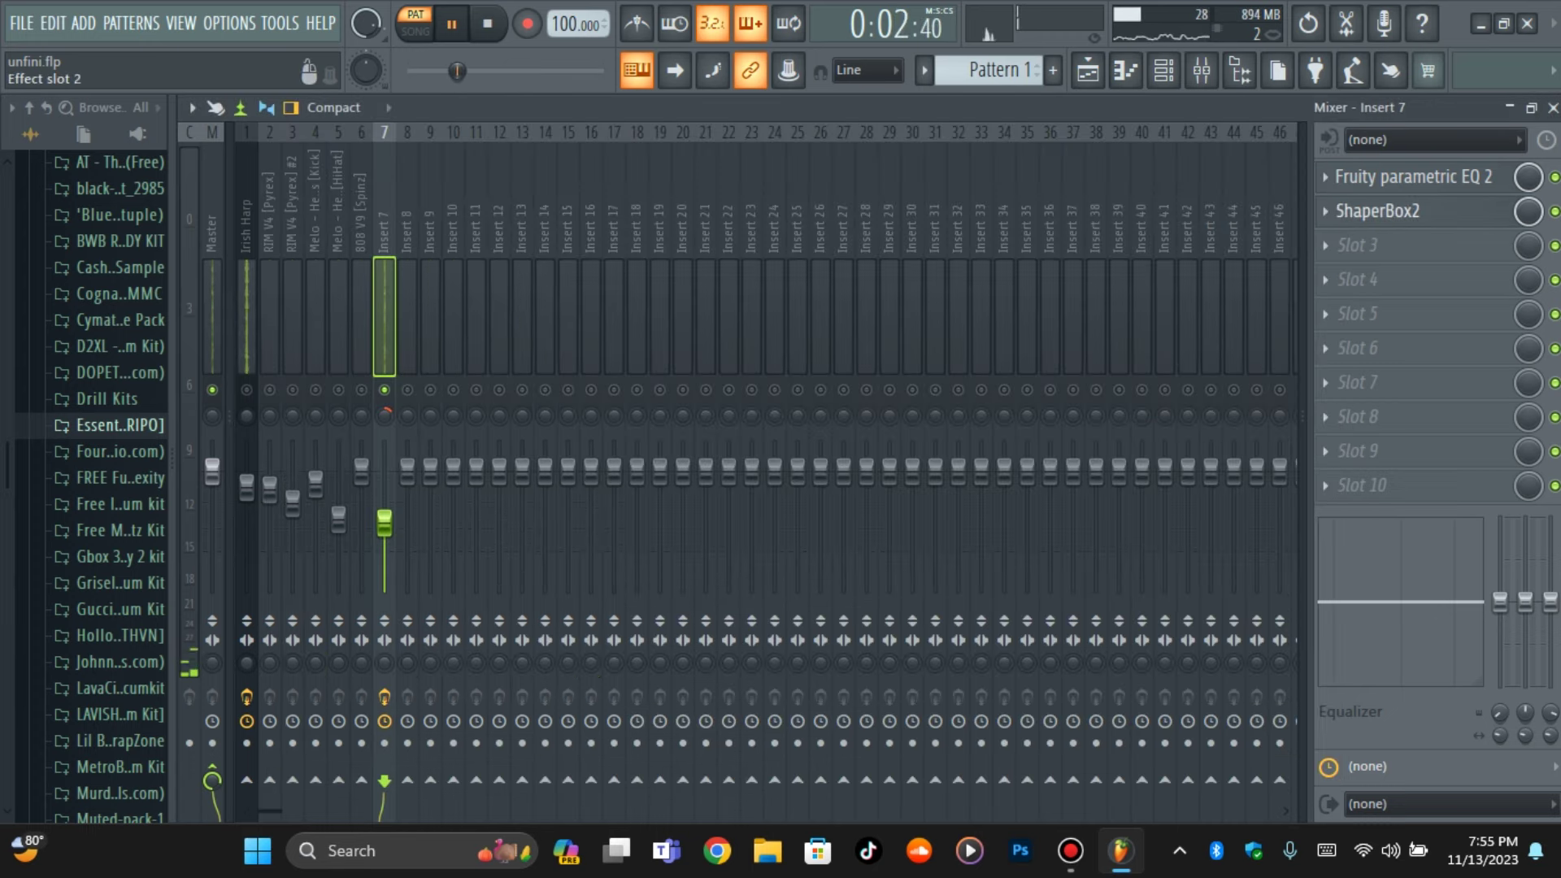
click(1380, 211)
key(space)
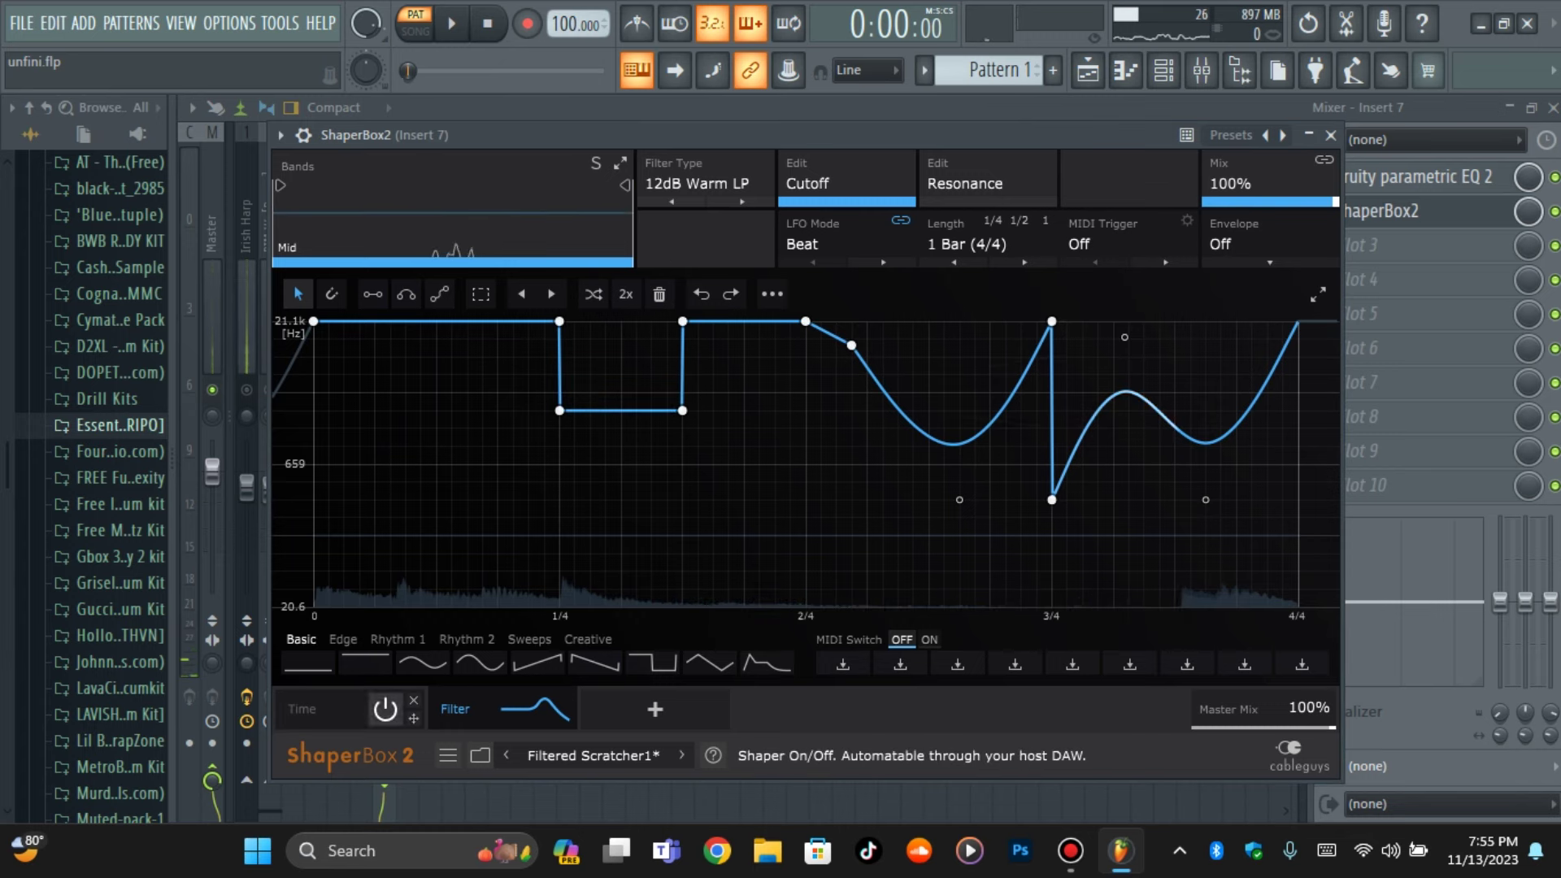
key(space)
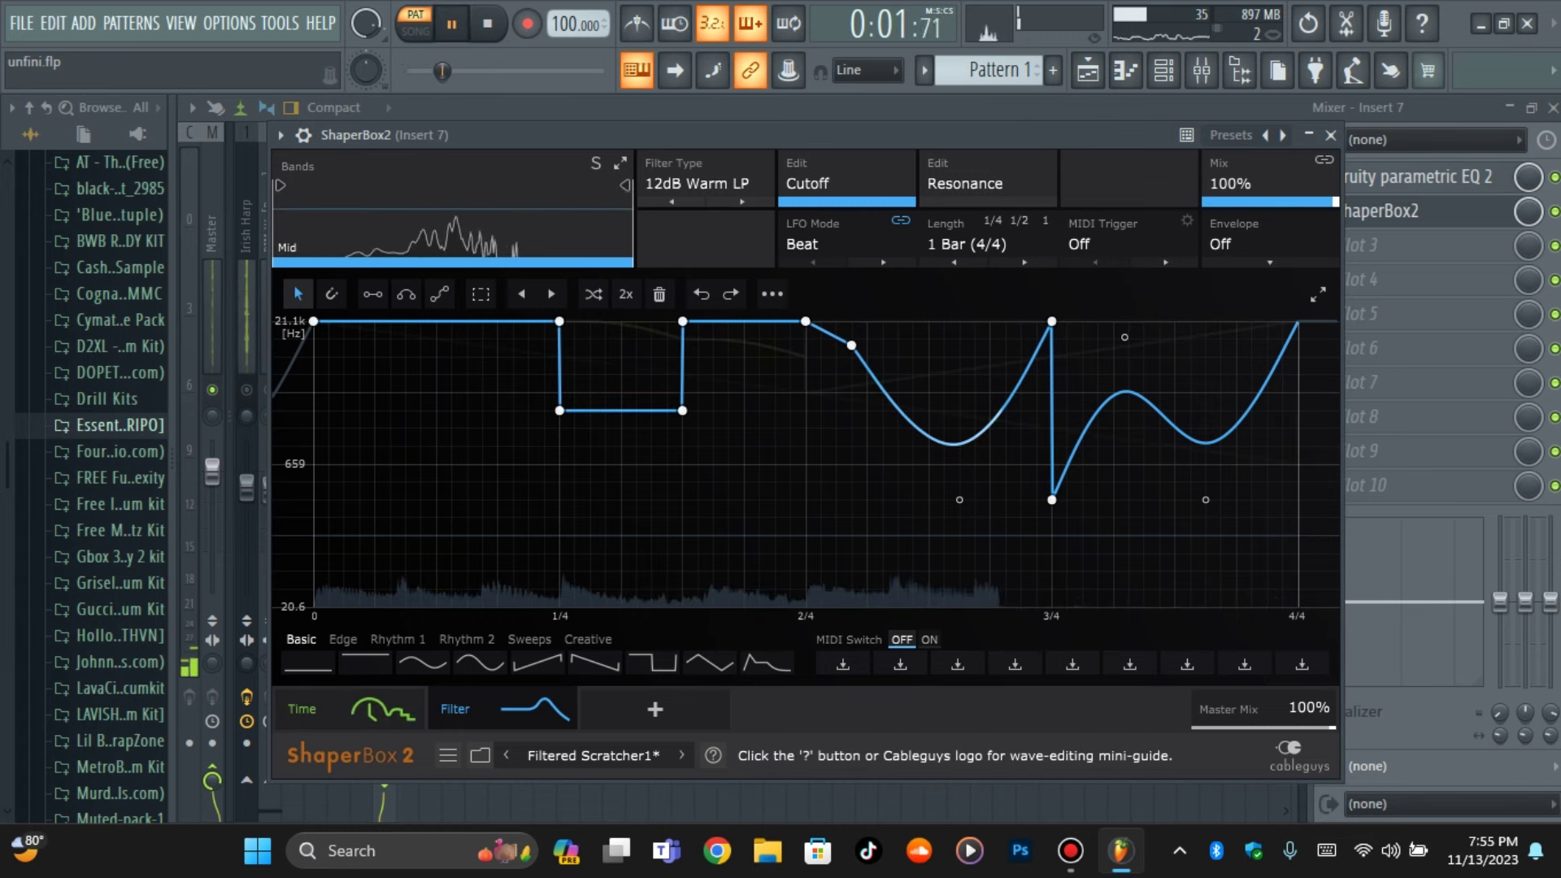
key(space)
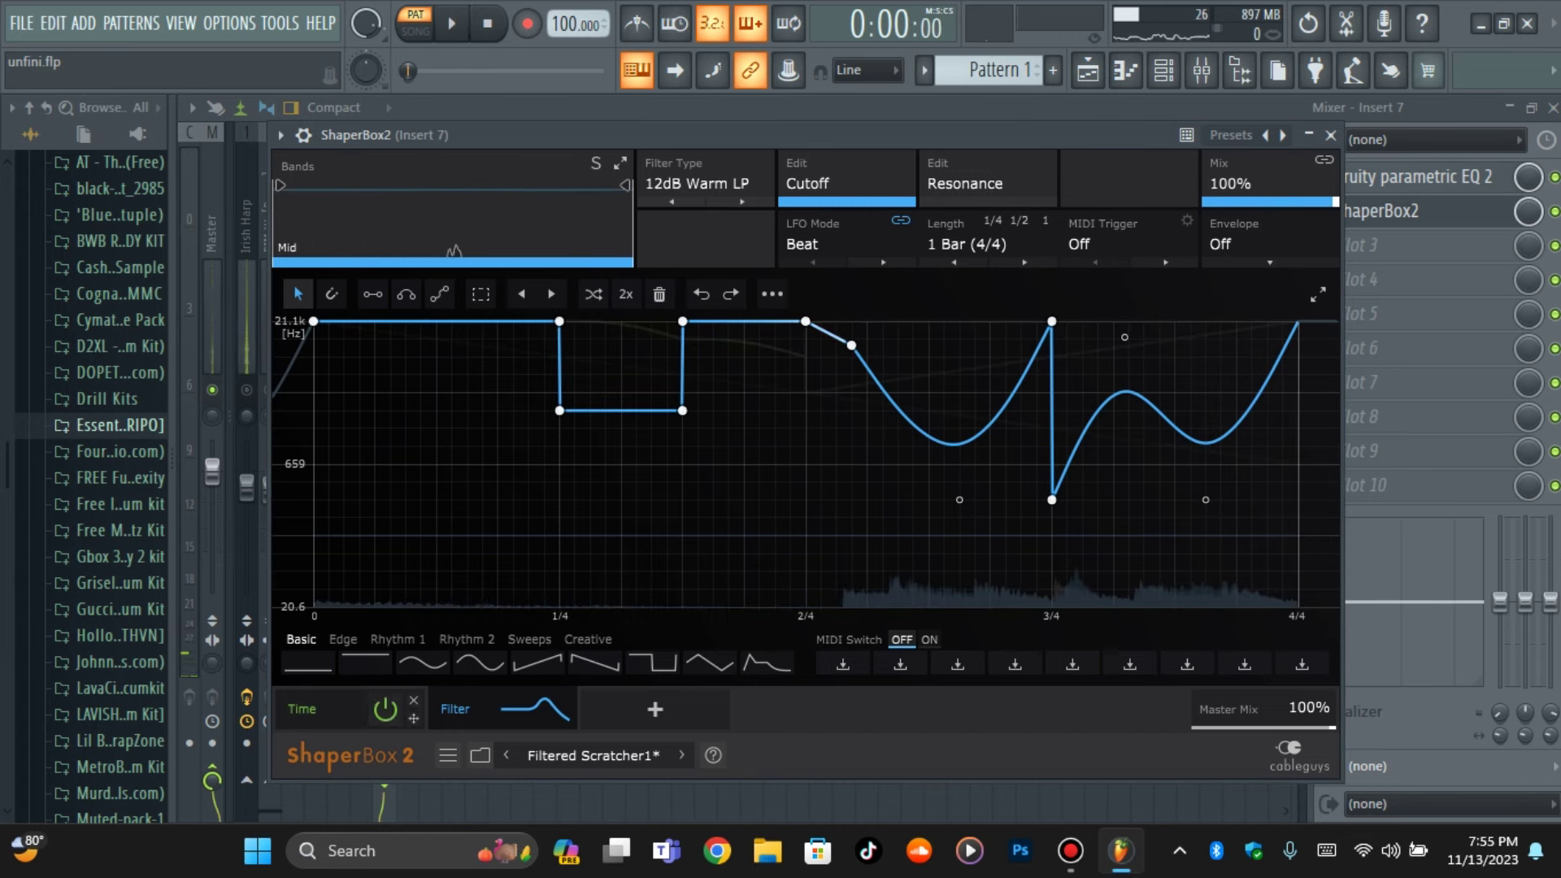
Raise the lower 2/4 point of the mid-band Time curve to about -0.25/4 and audition the pattern
click(329, 710)
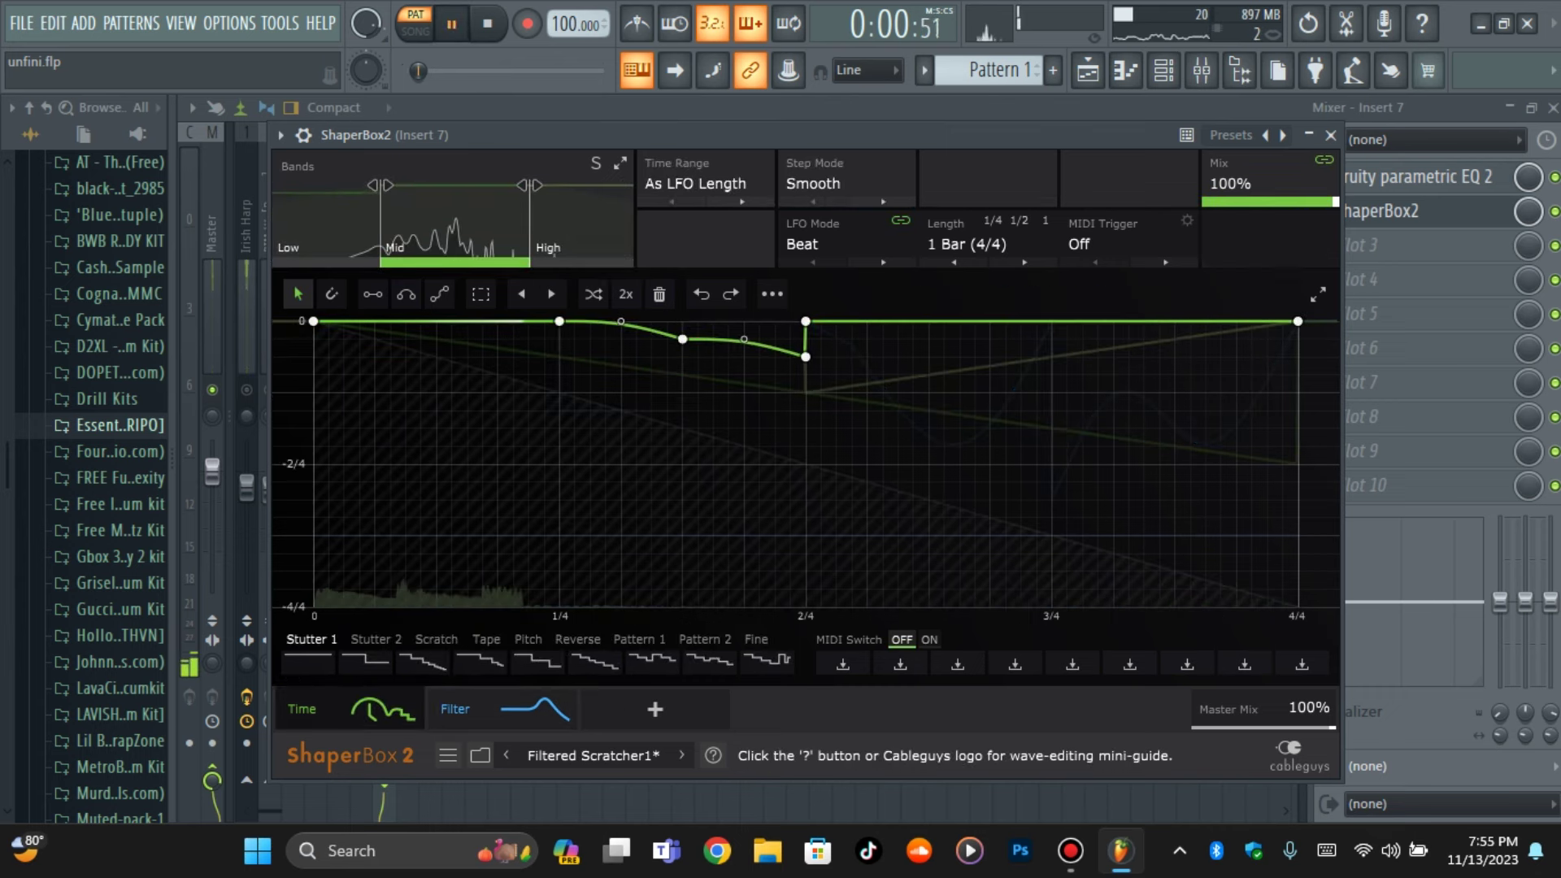
key(space)
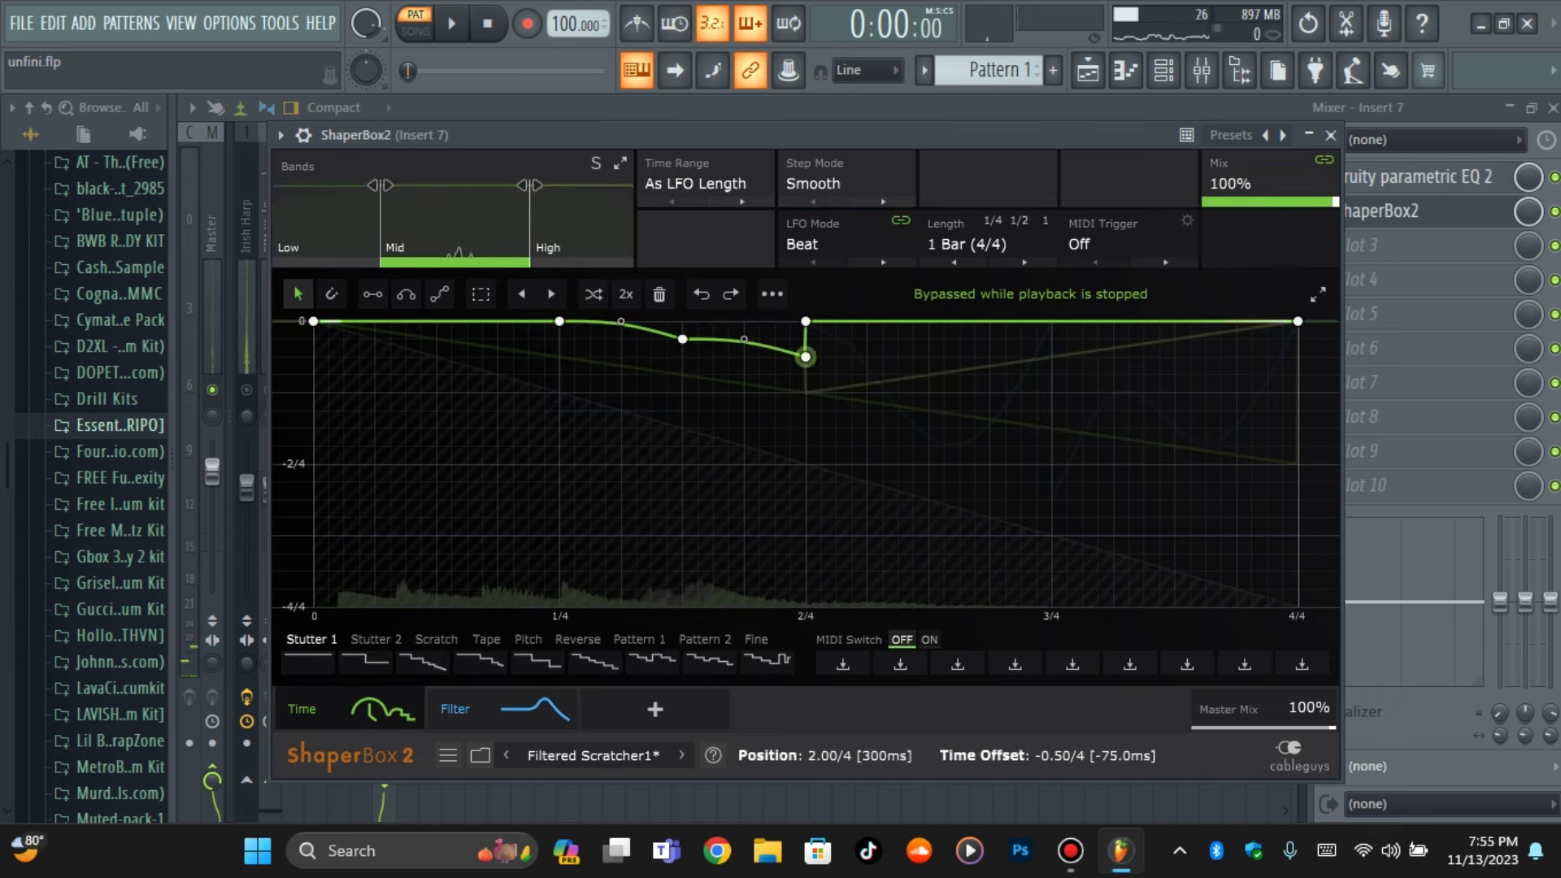
drag(806, 357, 805, 339)
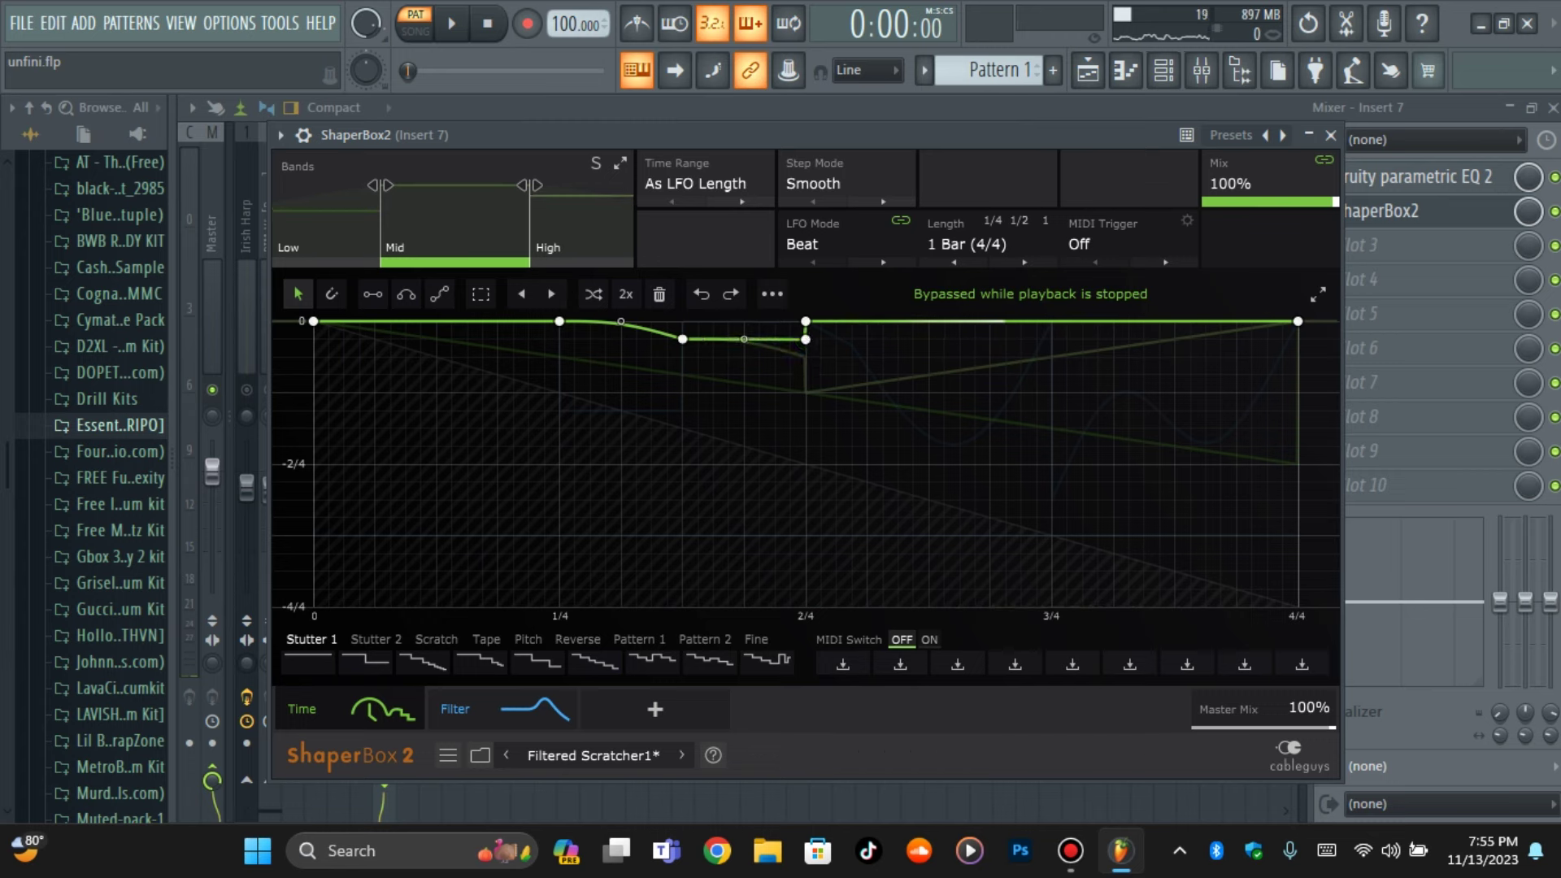
key(space)
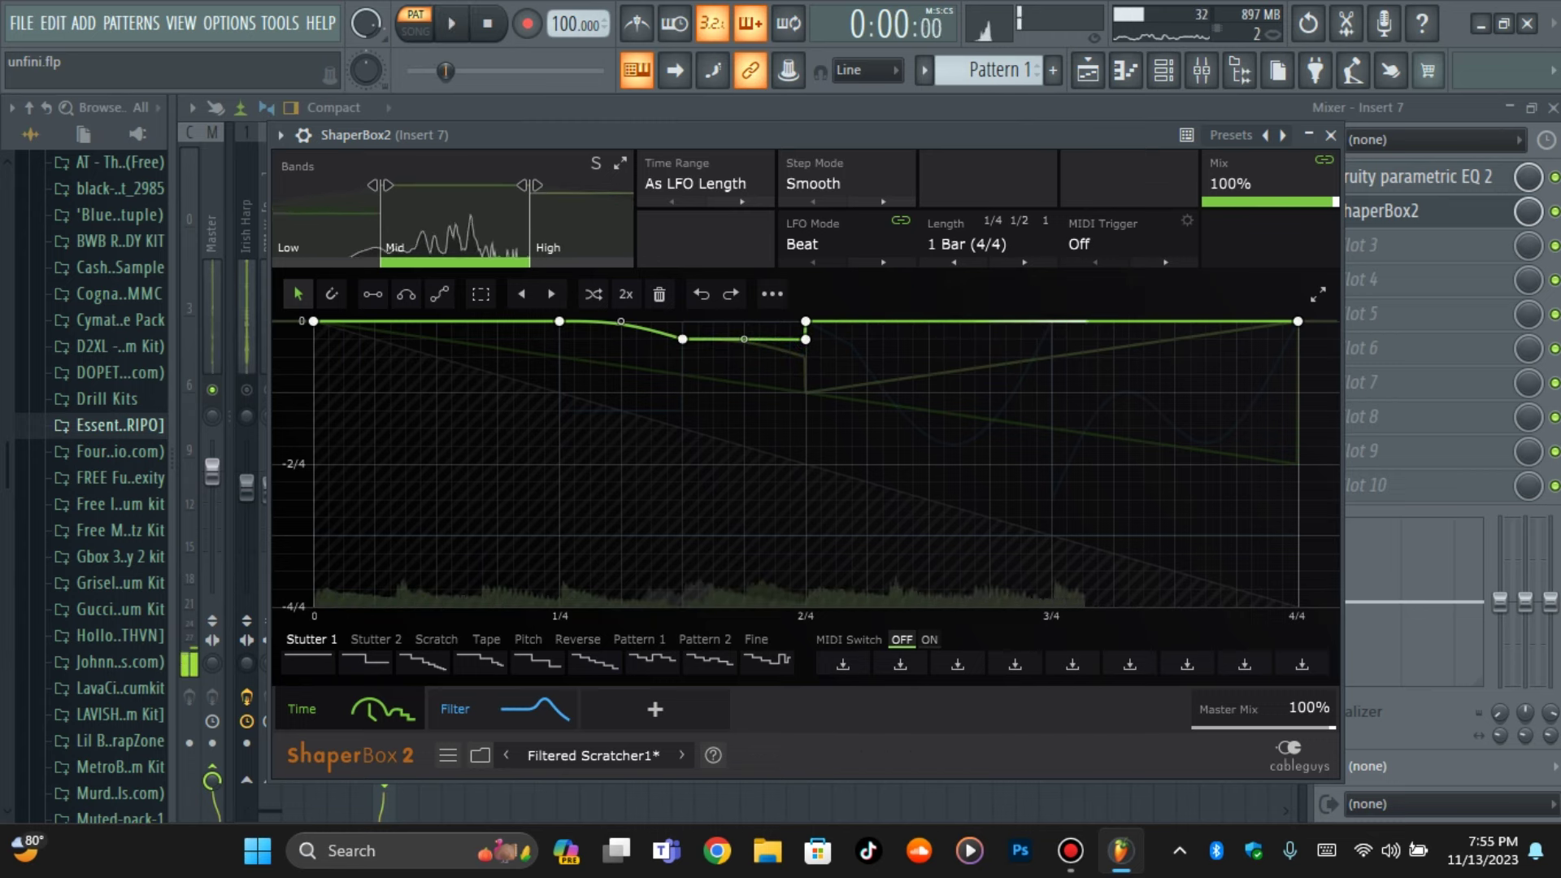
key(space)
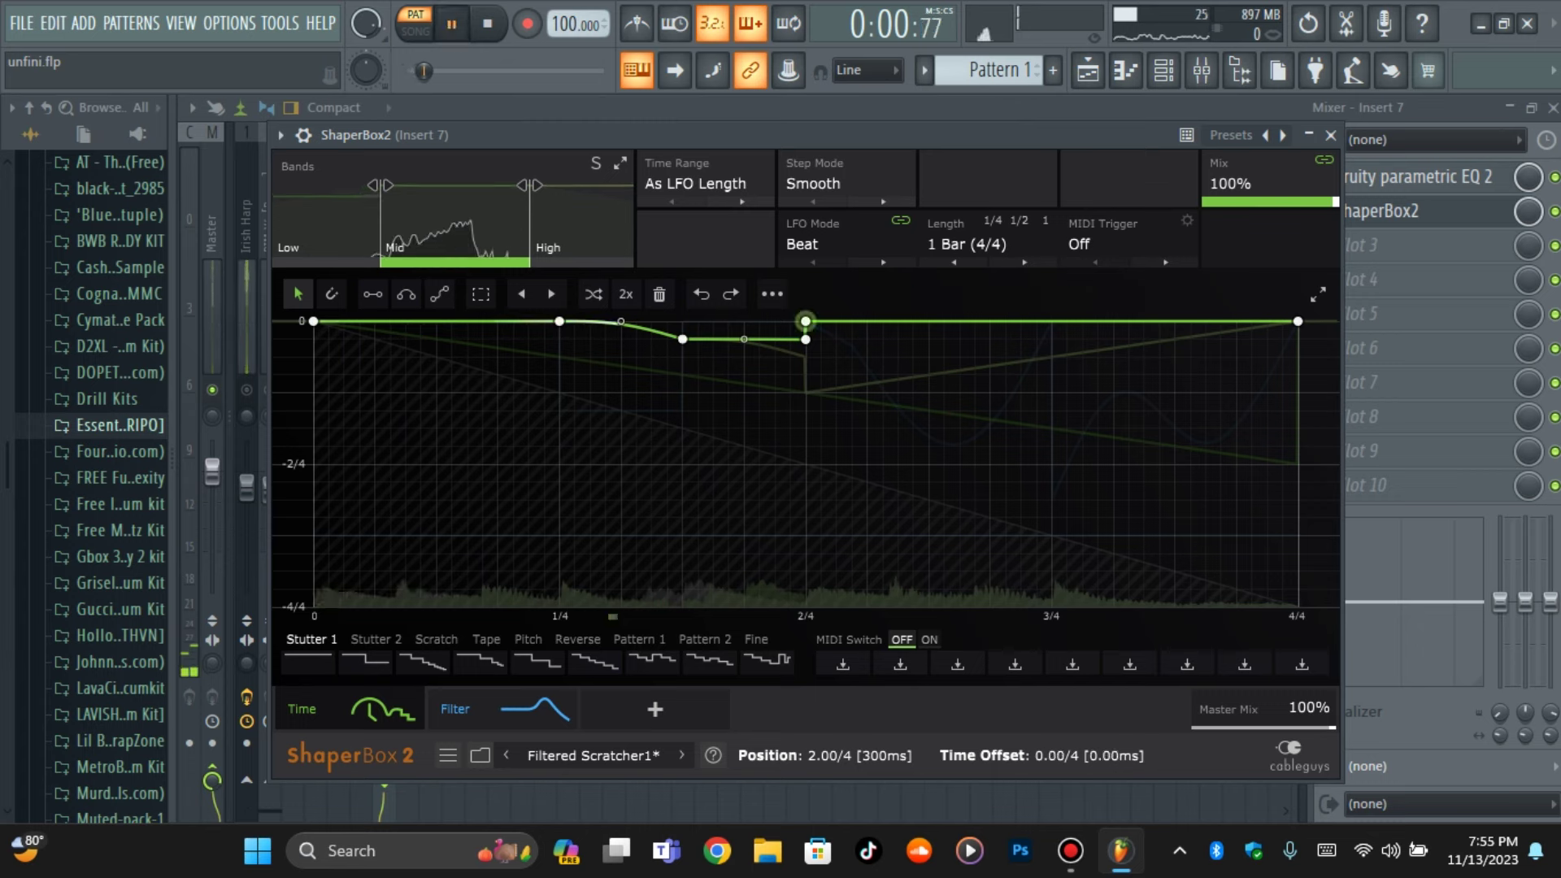
key(space)
key(space)
Raise the lower 2/4 point of the Time curve to zero offset and audition the pattern
drag(805, 339, 805, 321)
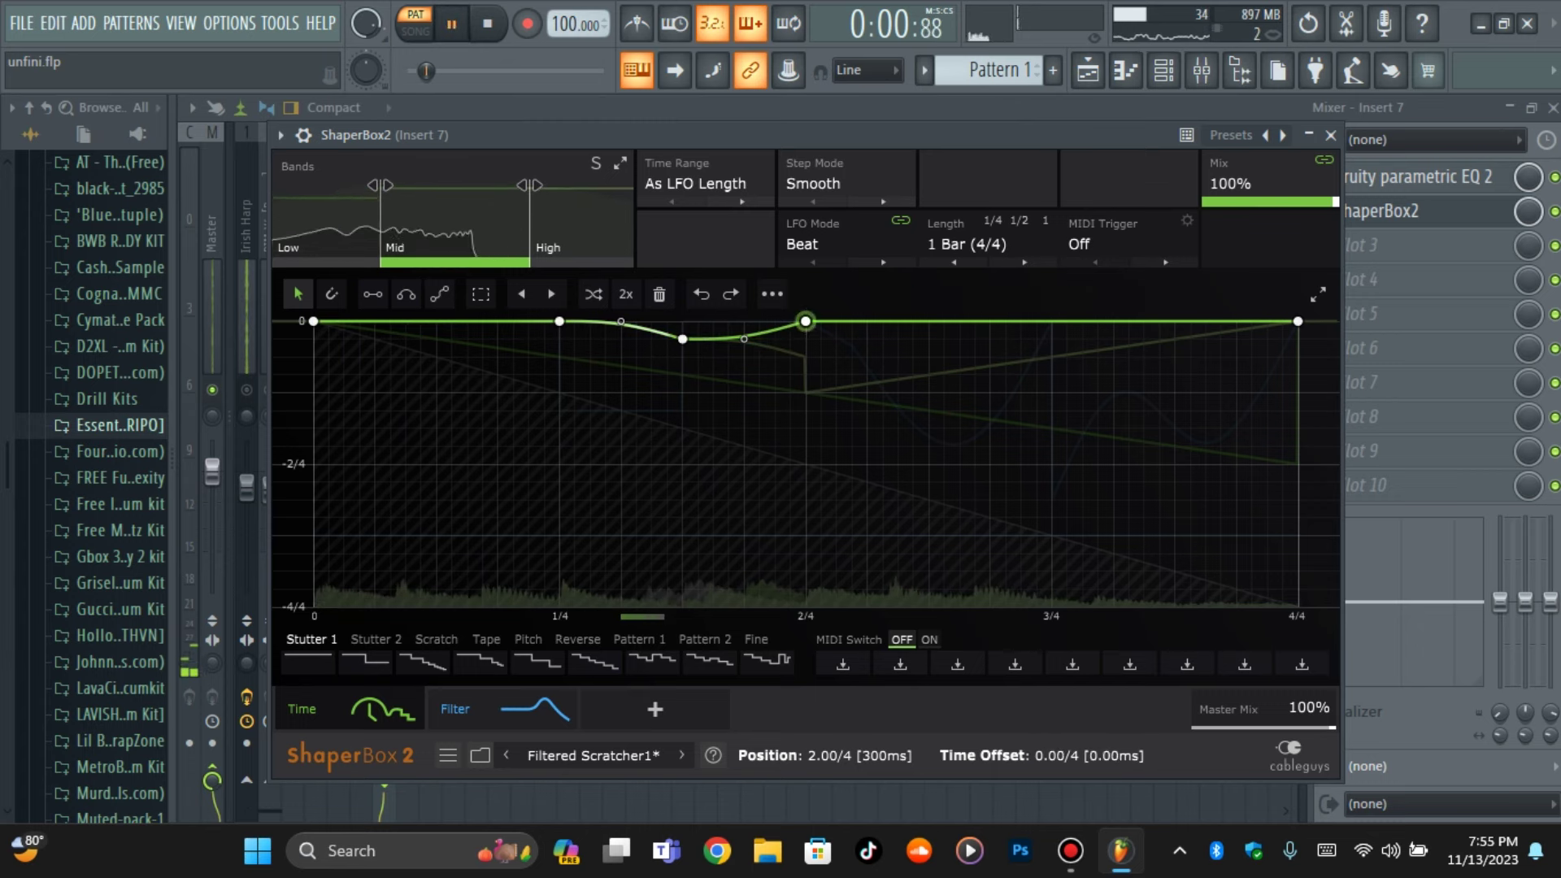
key(space)
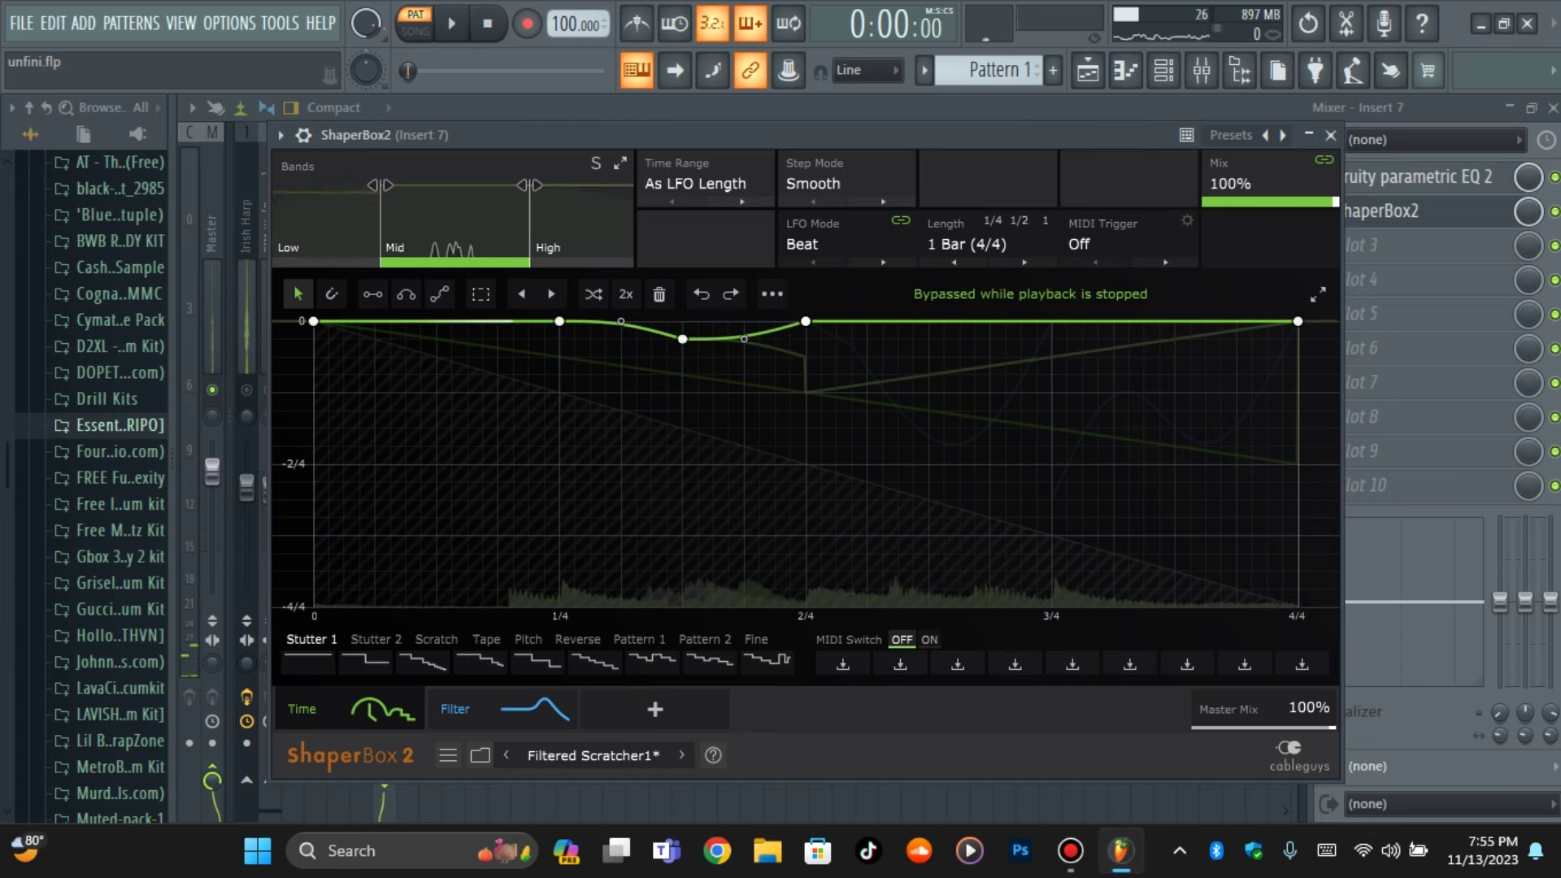
key(space)
key(space)
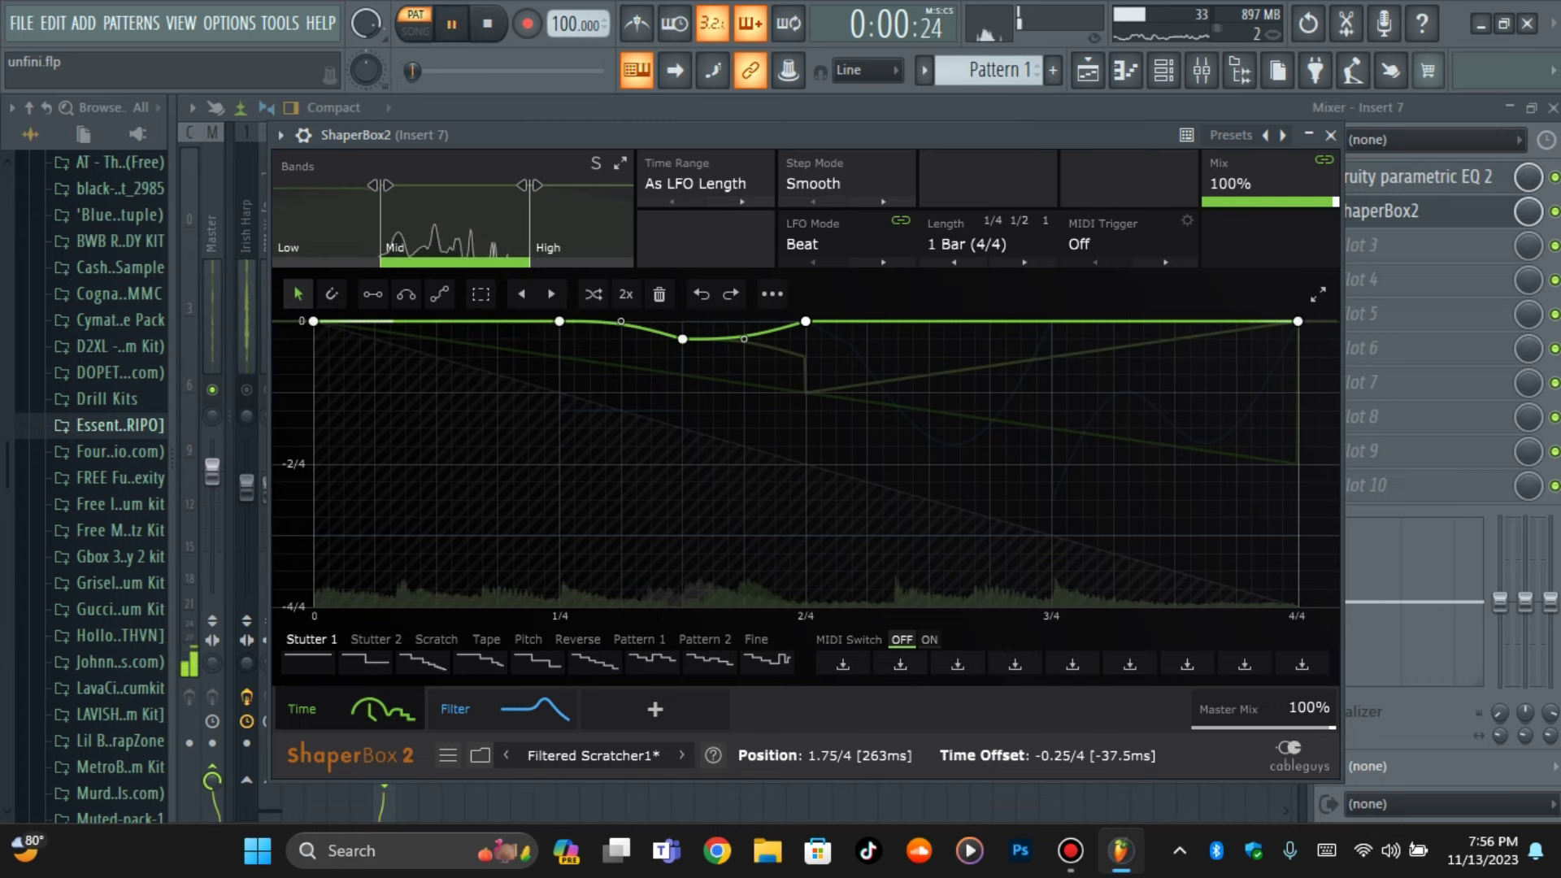
Pull the 2/4 point of the Time curve down to about -0.50/4, remove the point at 1.5/4 and audition
drag(806, 322, 806, 356)
key(space)
key(space)
key(space)
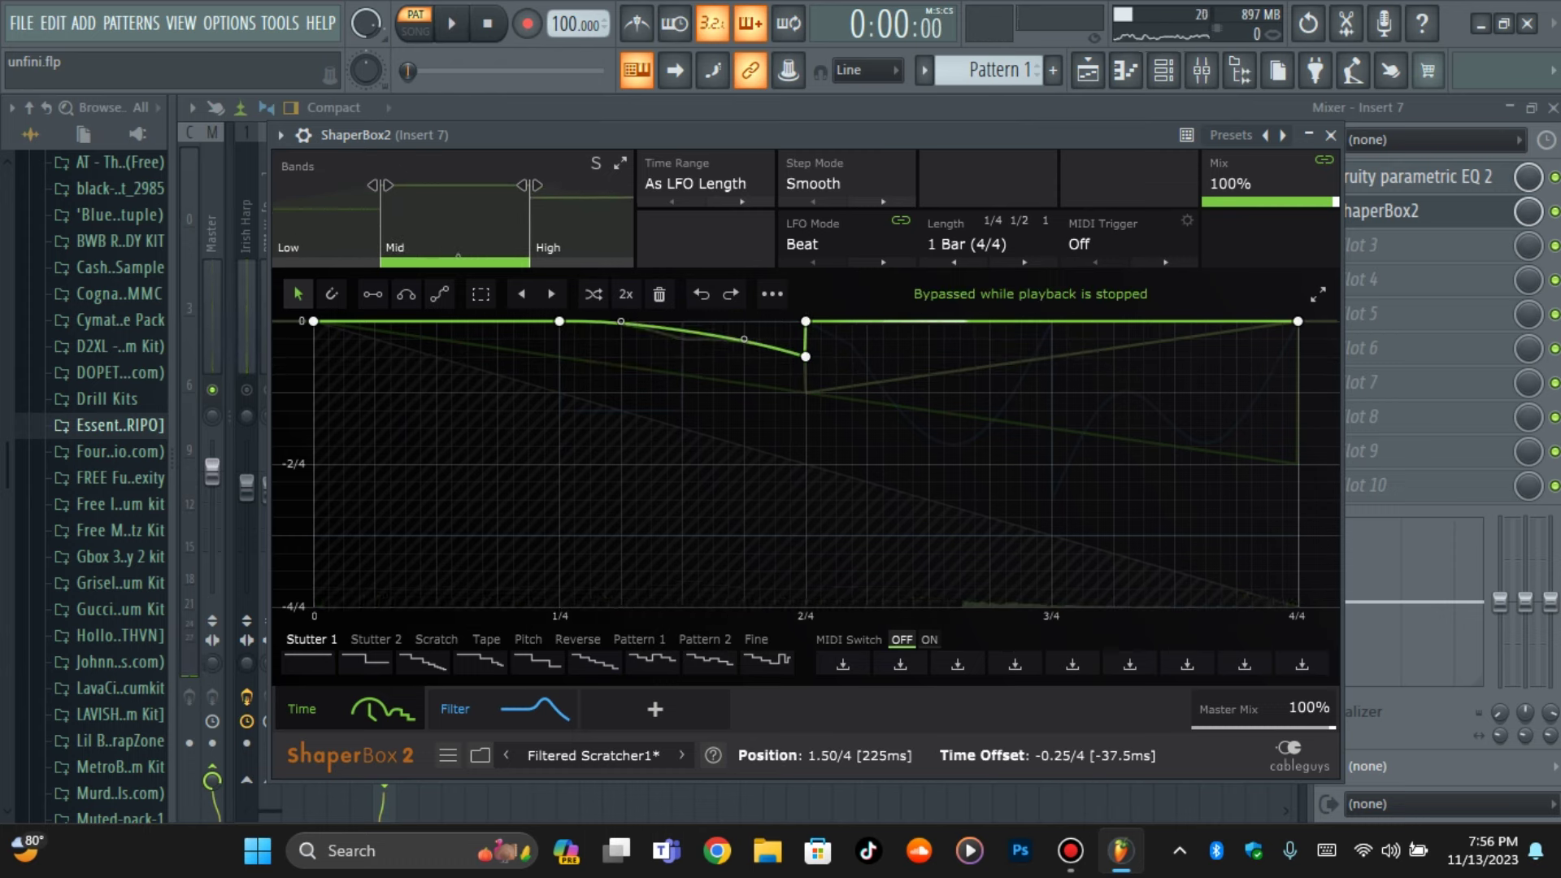
key(space)
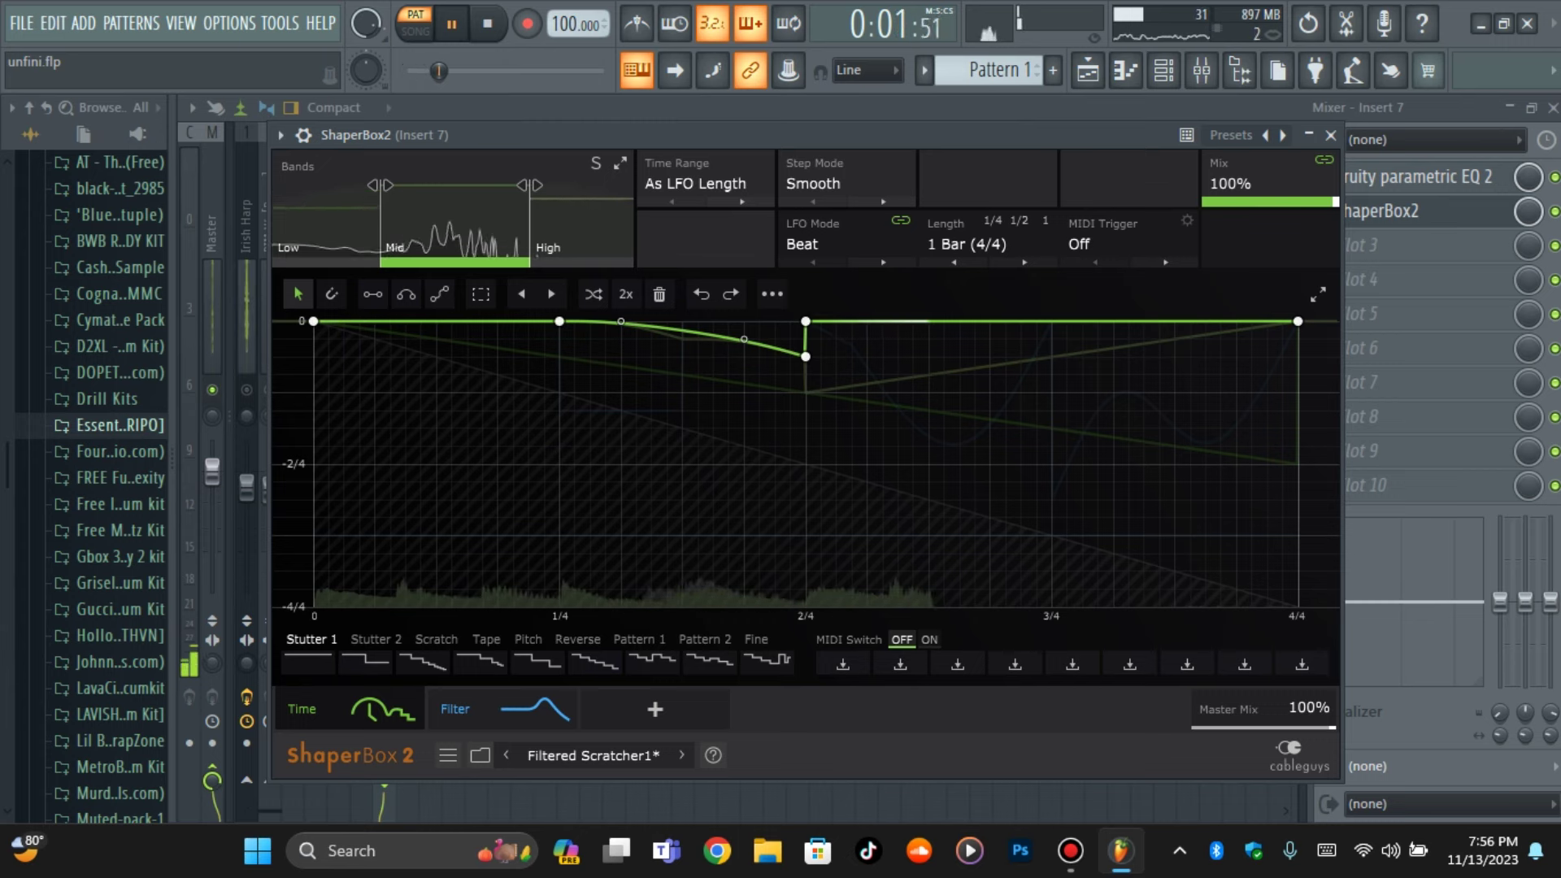
key(space)
Lower the upper 2/4 point of the Time curve to about -0.48/4 for a ramp up to 4/4, and audition it
drag(806, 322, 805, 355)
key(space)
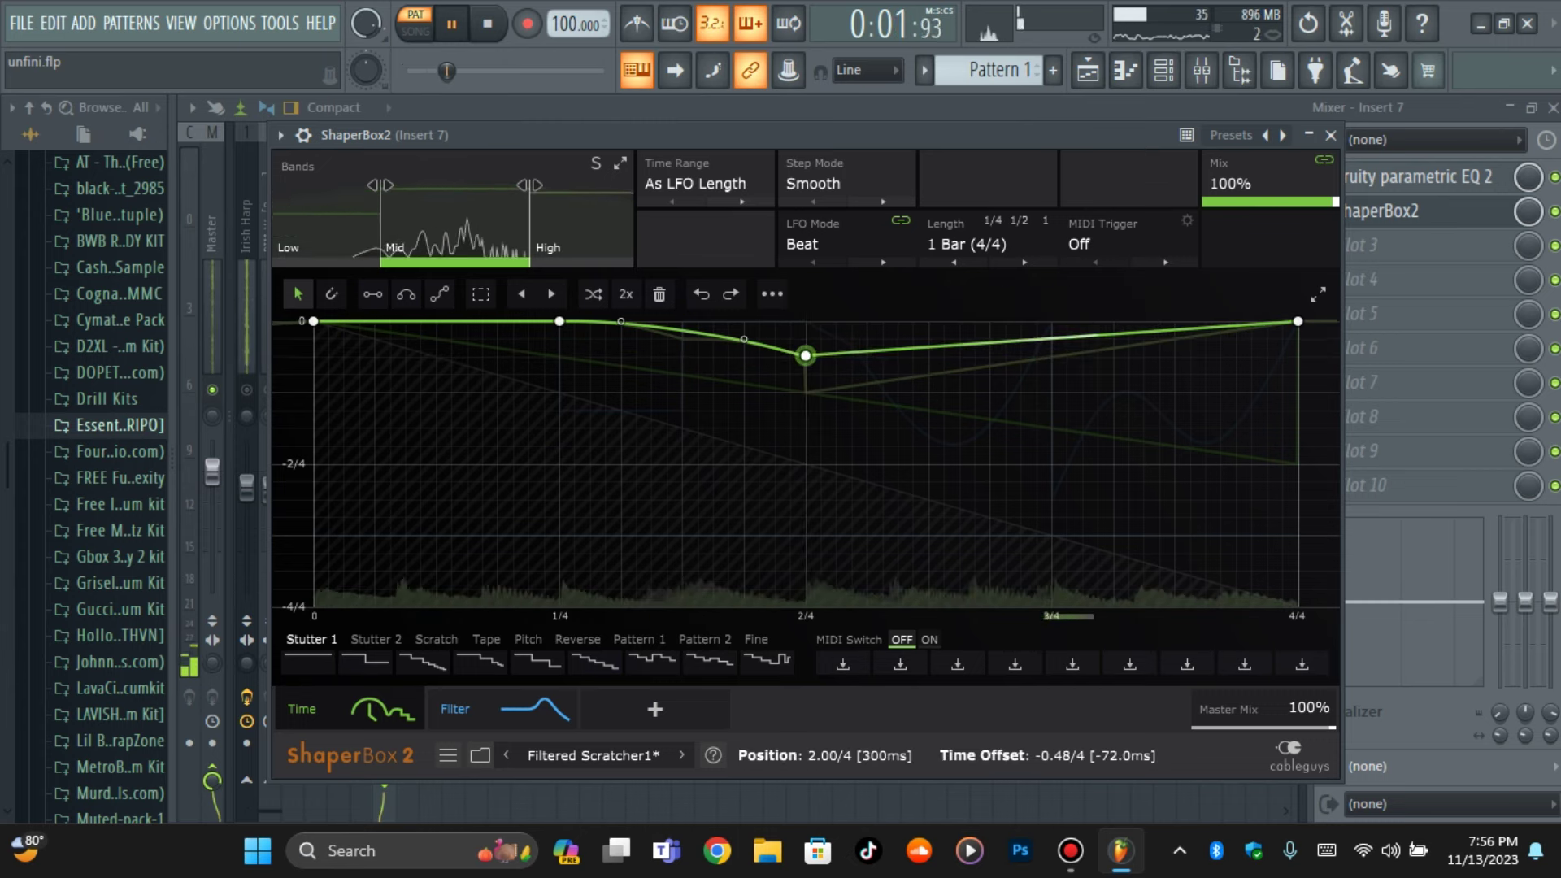
key(space)
drag(805, 355, 1298, 321)
key(space)
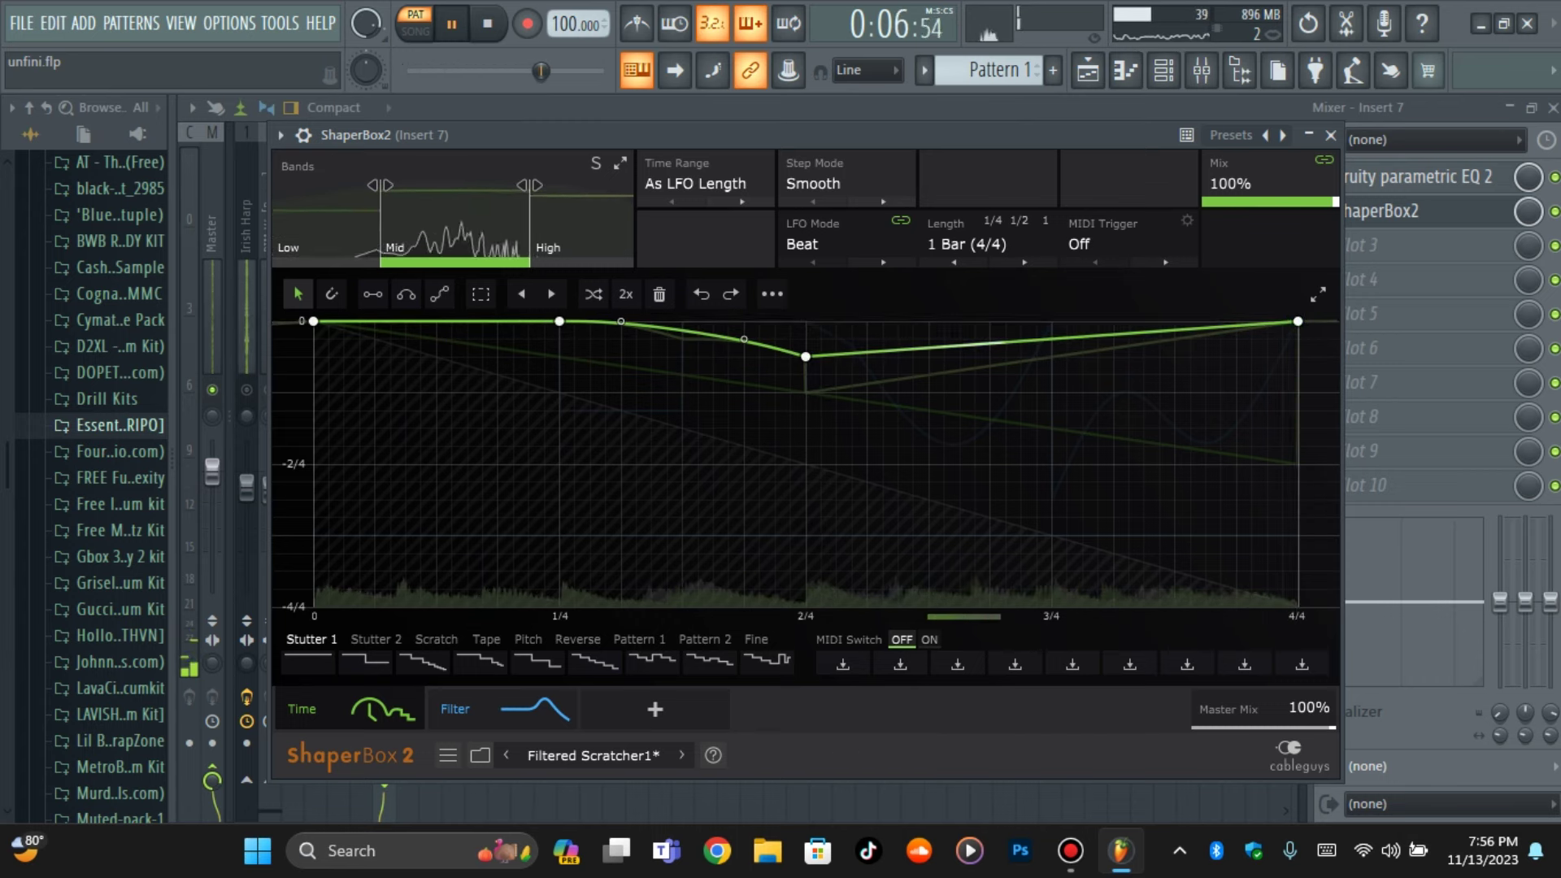
Undo the lowering at 2/4 on the Time curve and flatten the remaining bend before it to zero offset
key(ctrl+z)
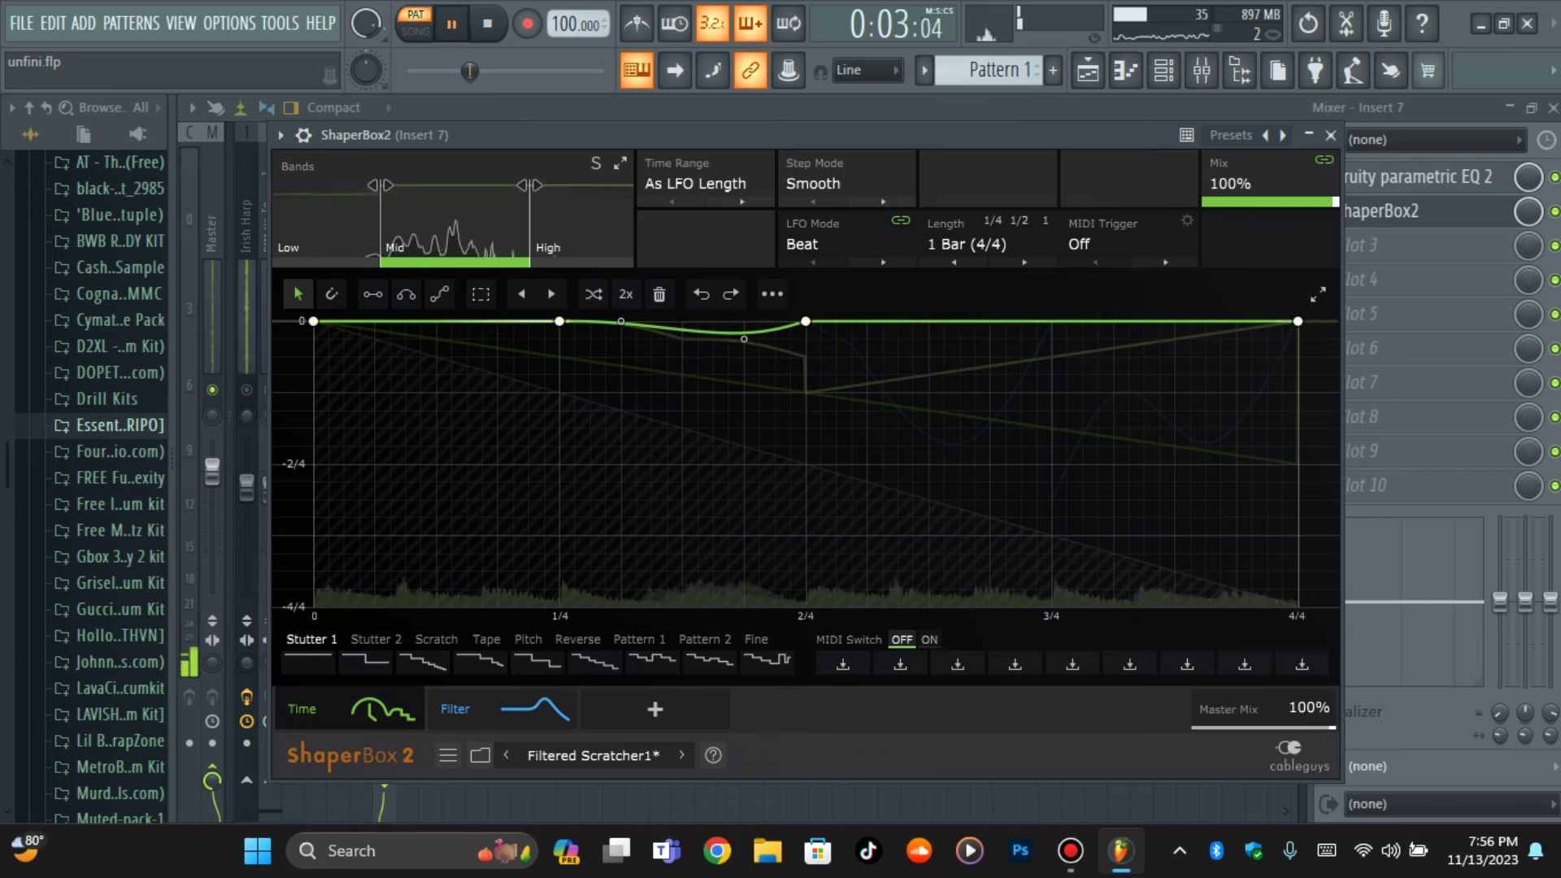
drag(744, 338, 744, 321)
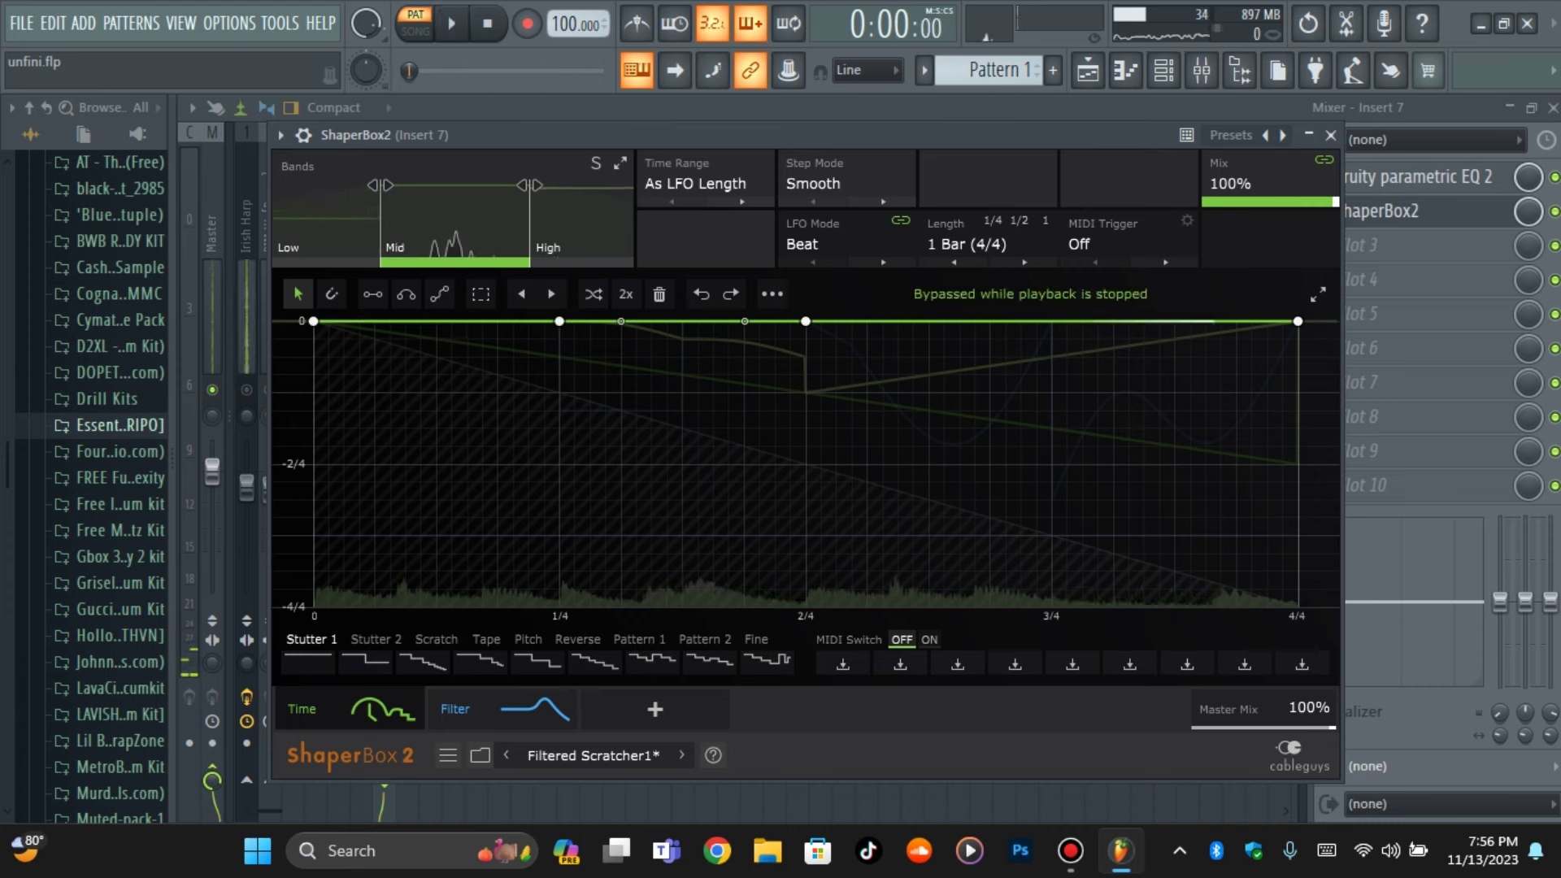
Lower the 1/4 point of the Time curve to about -0.50/4 and audition the pattern
drag(559, 321, 561, 356)
key(space)
key(space)
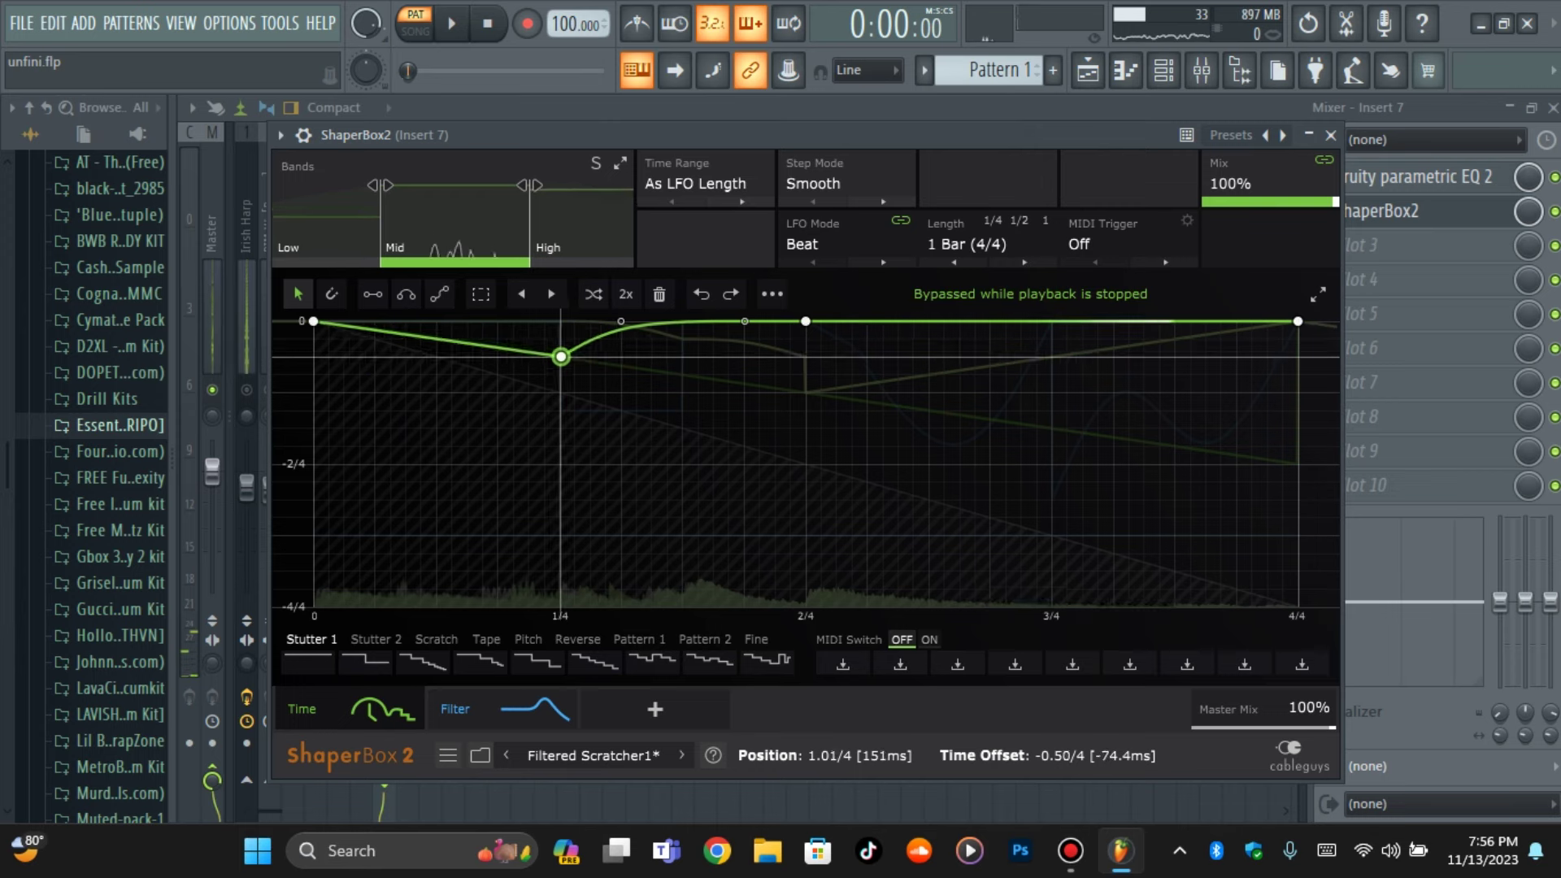
key(space)
key(space)
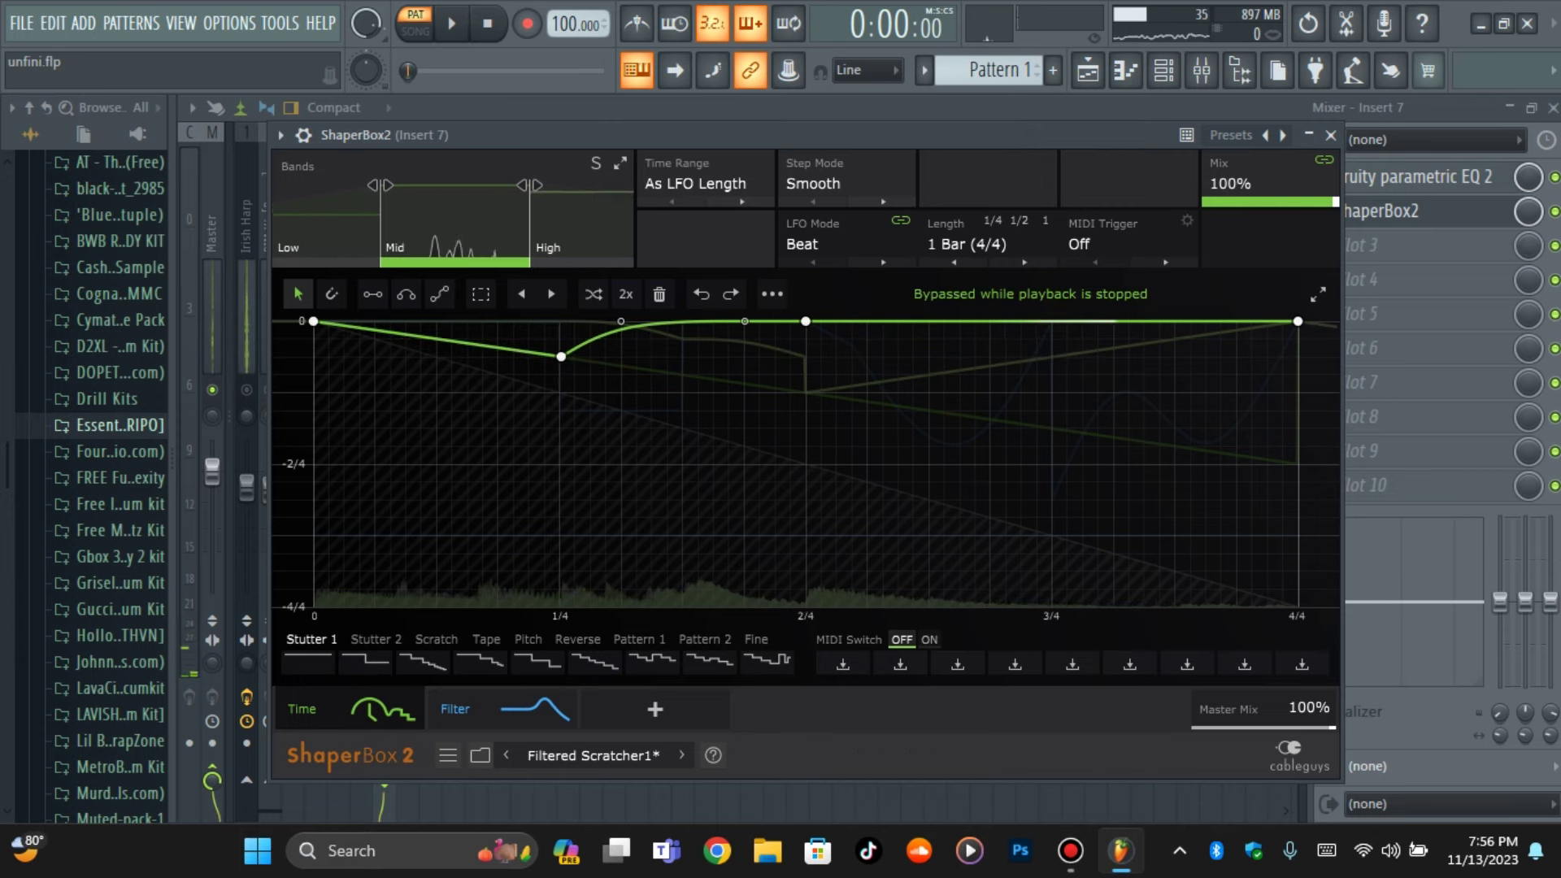
Reshape ShaperBox2's Time curve during playback, lowering the 2/4 point to about -0.99/4 and the curve's end to about -2.02/4
key(space)
drag(804, 321, 803, 391)
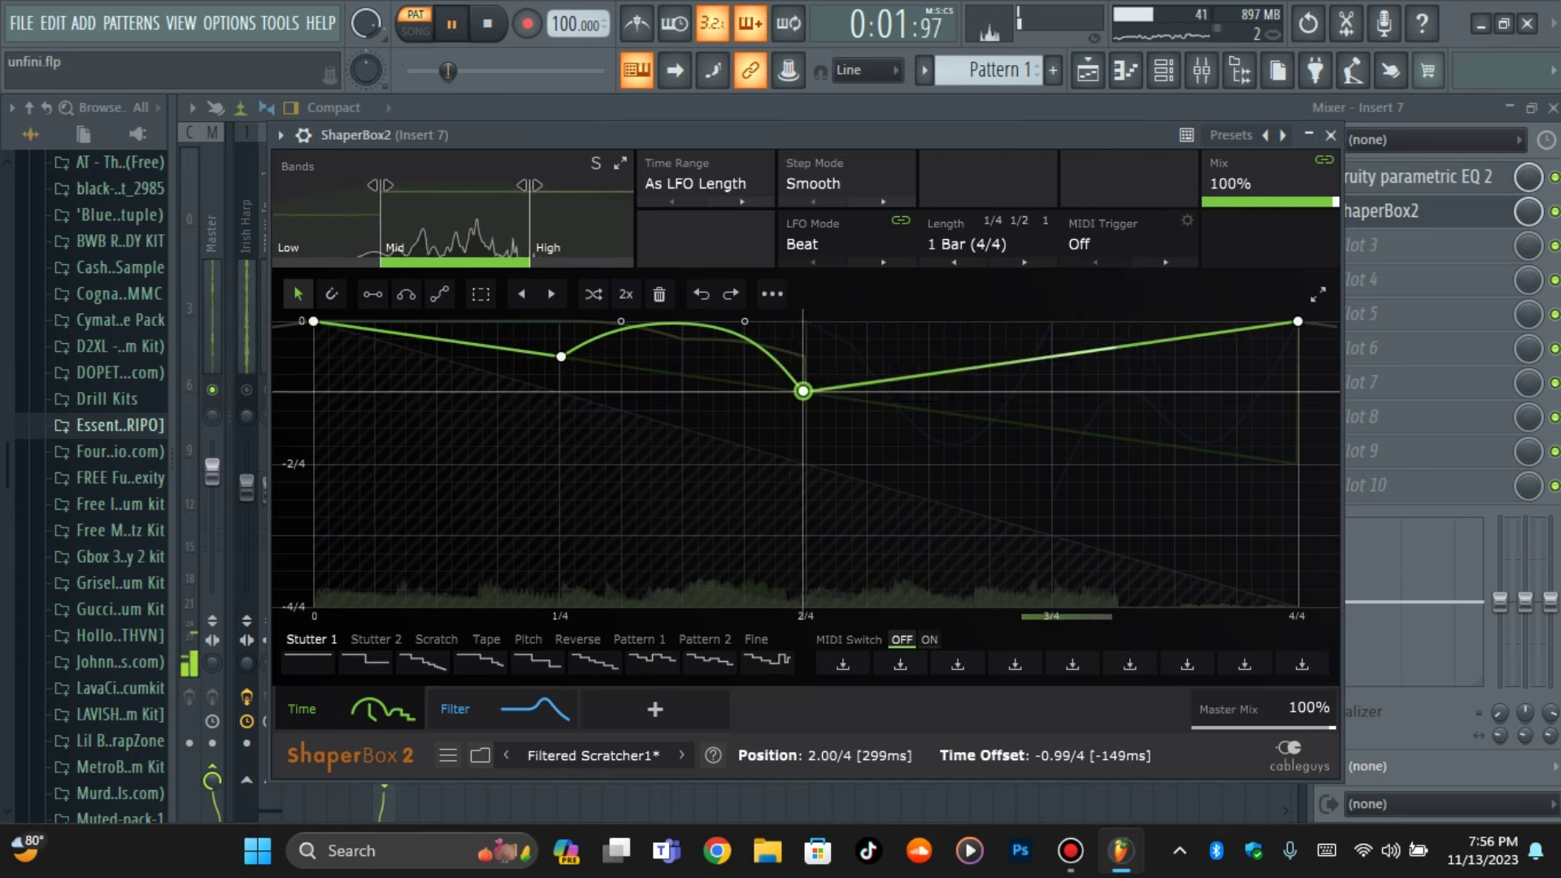
drag(1298, 322, 1297, 462)
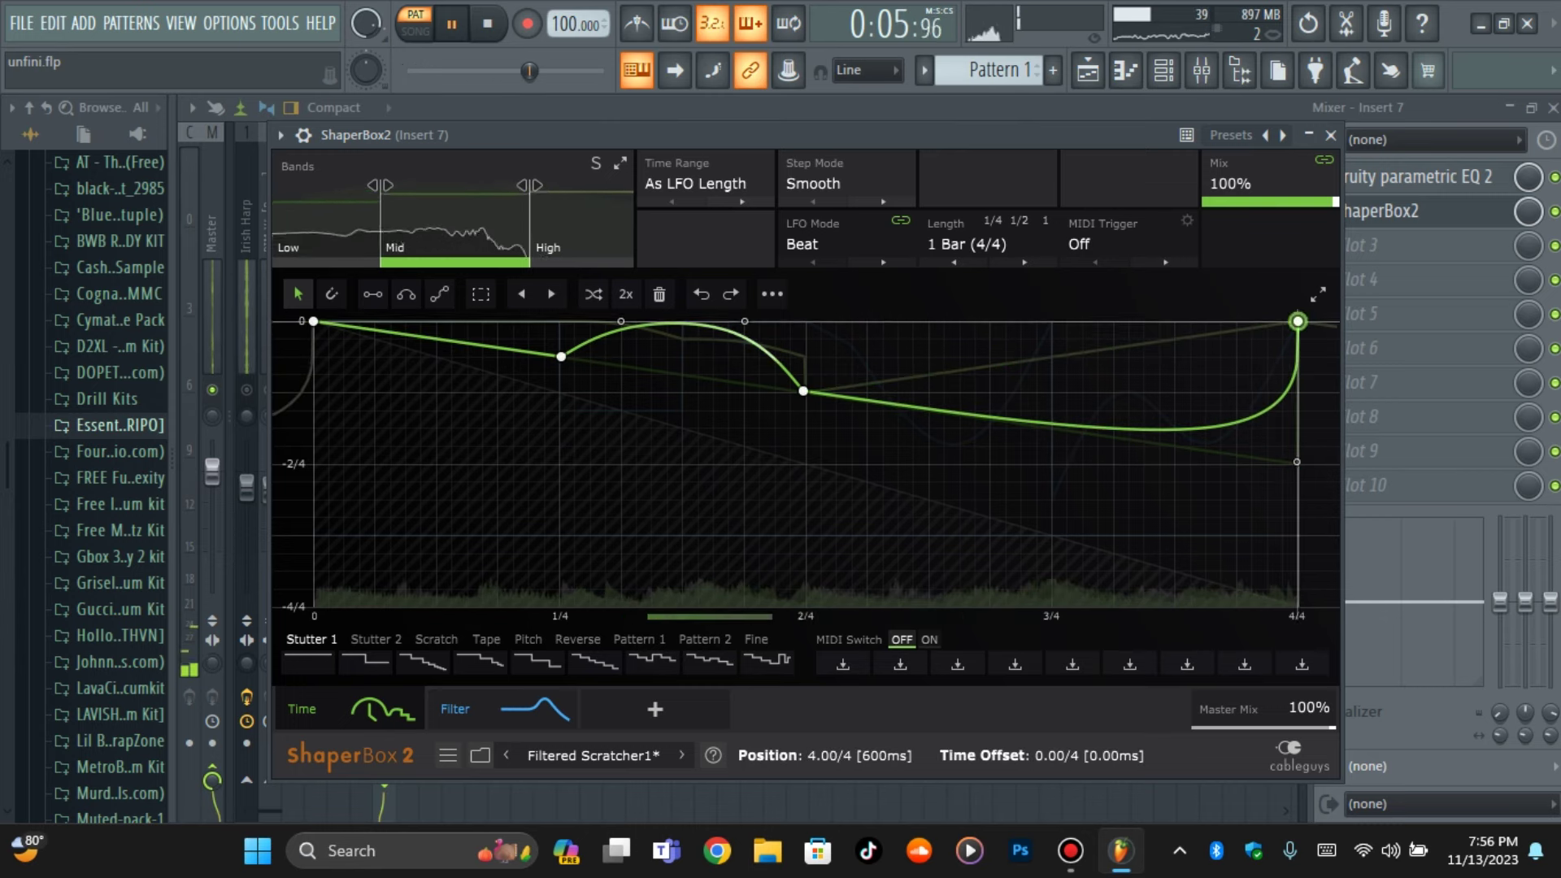
double_click(1170, 427)
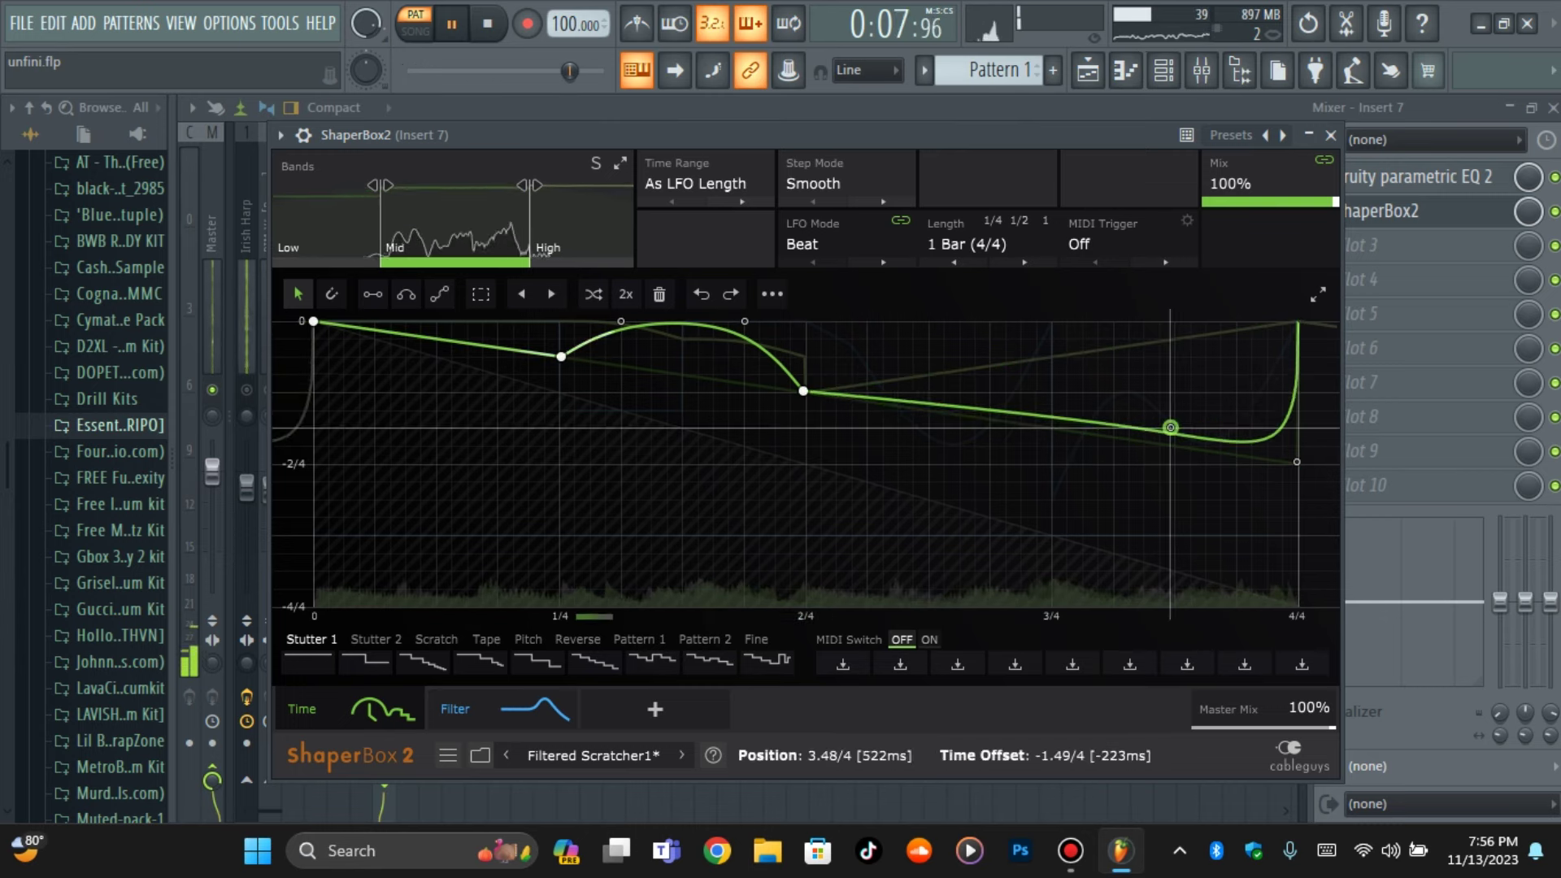
drag(1170, 428, 1297, 464)
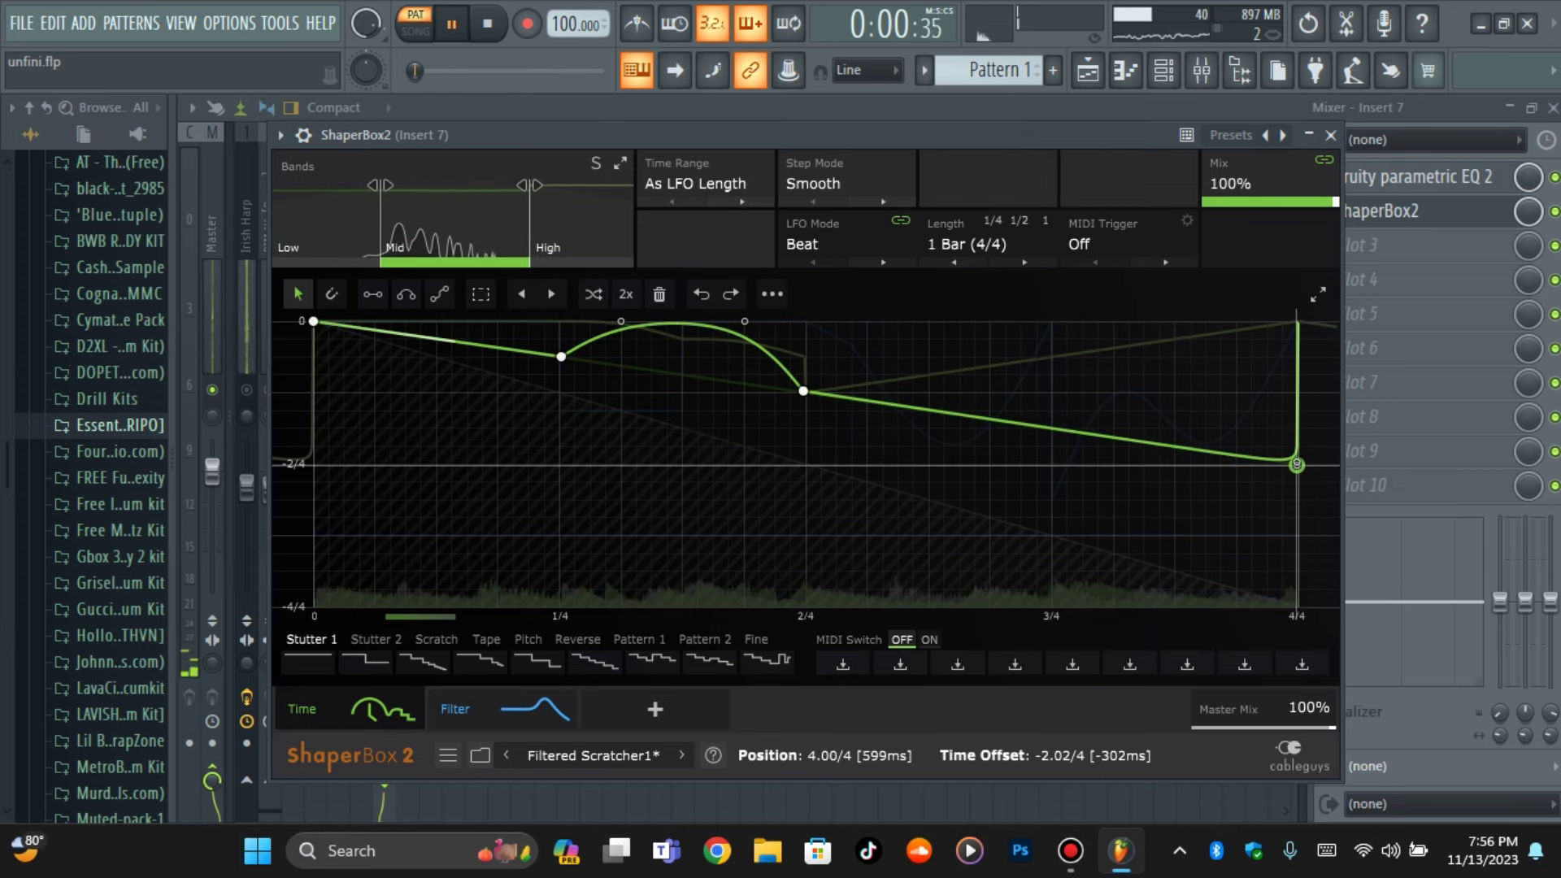
key(space)
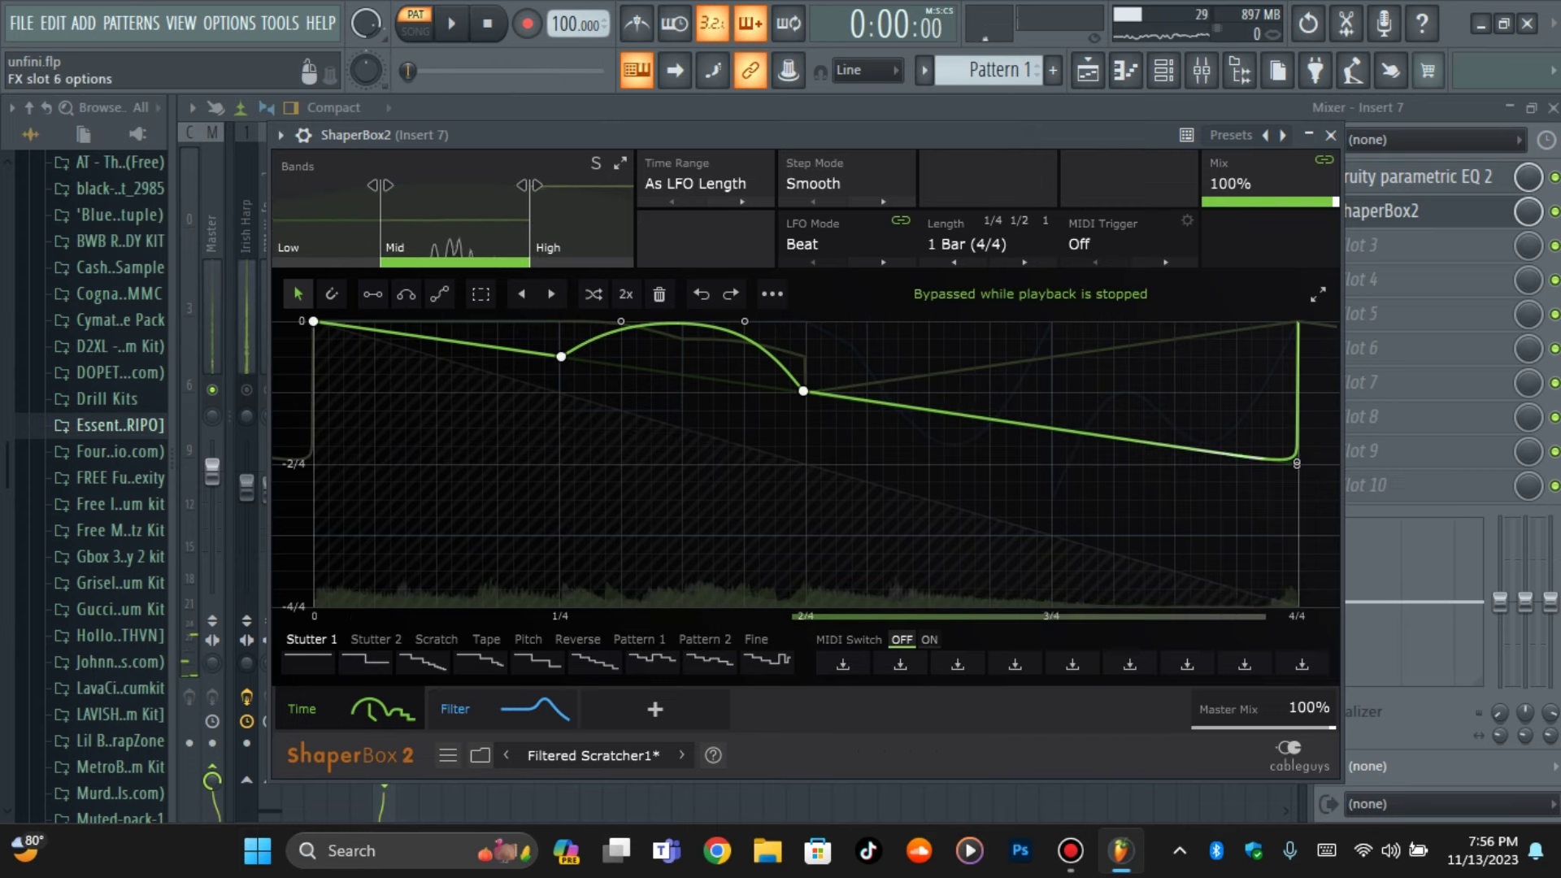
Replace ShaperBox2 on Insert 7 with HalfTime, set its loop length to 2 Bars and audition it
click(1380, 211)
click(1325, 211)
mouse_move(1342, 241)
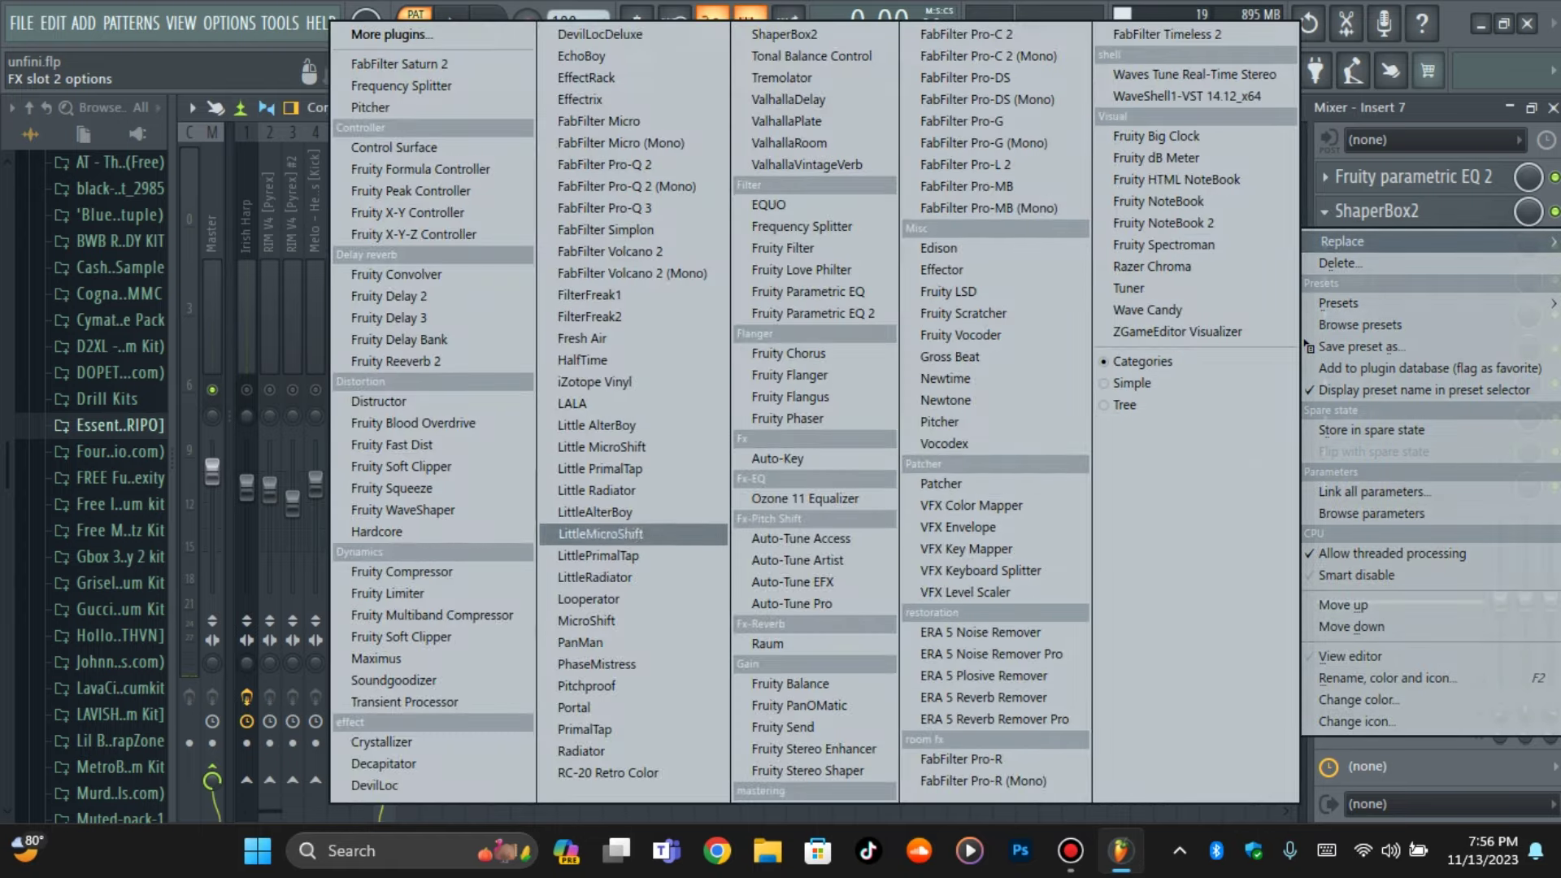
click(596, 360)
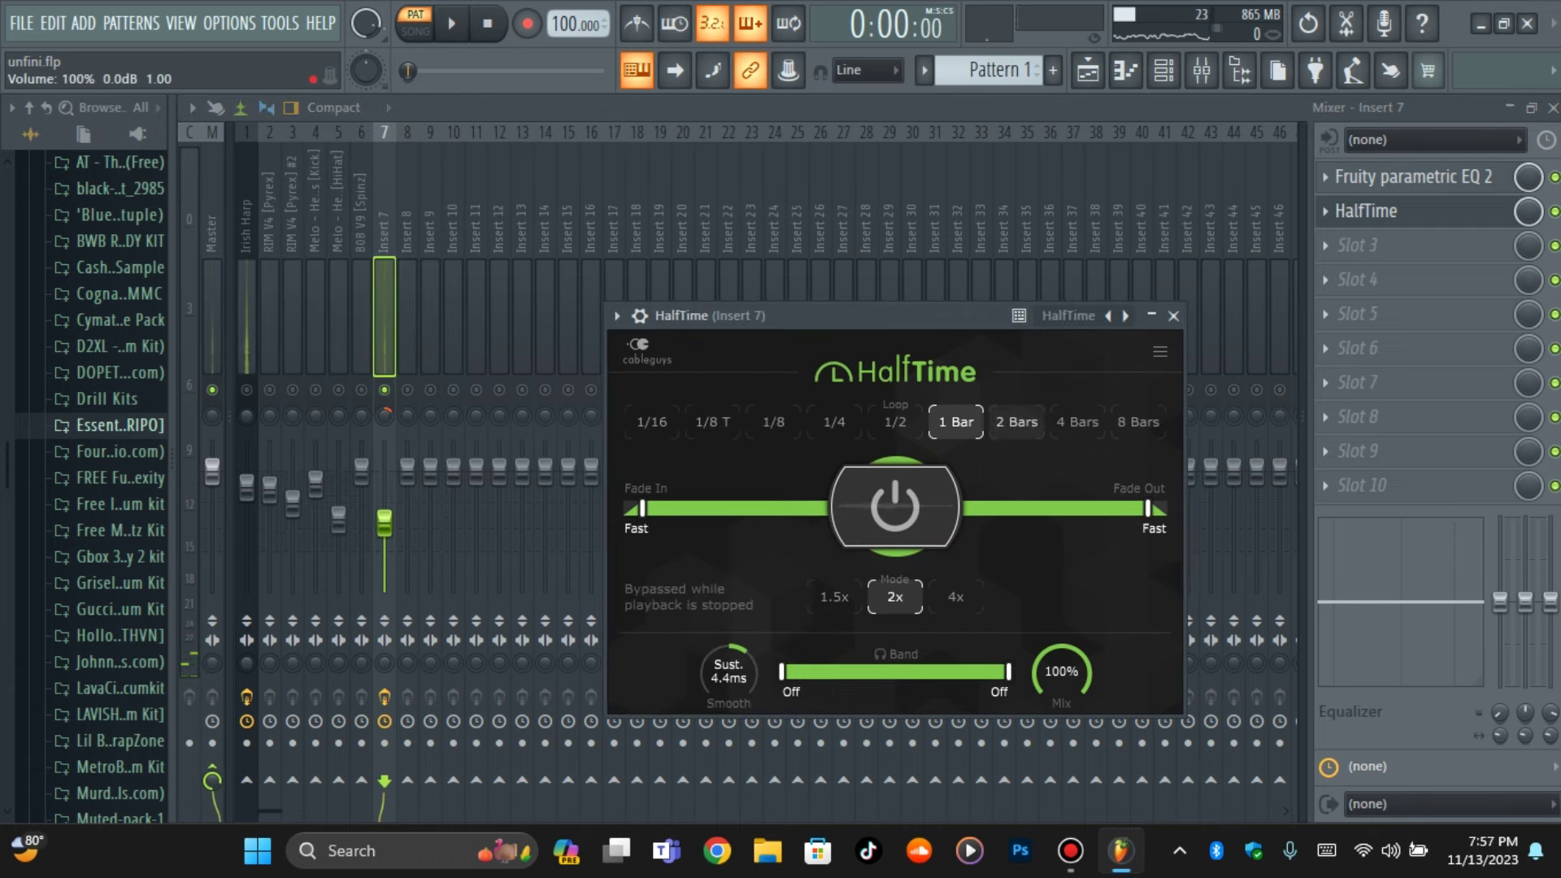
click(1016, 422)
key(space)
Unmute the Irish Harp mixer track, delete HalfTime from Insert 7 and play the pattern
click(247, 390)
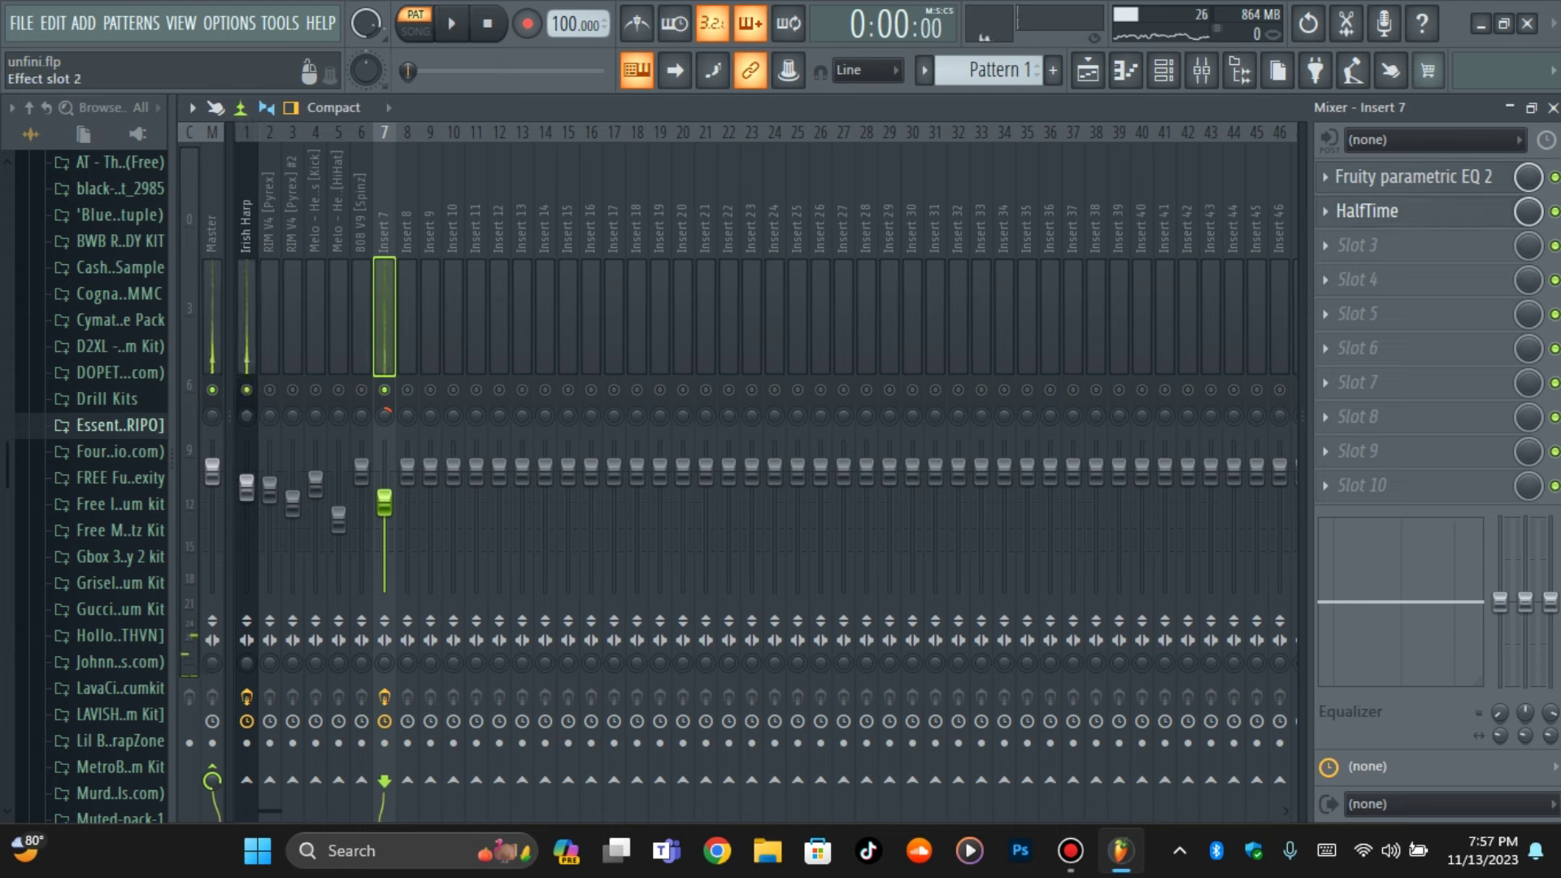
click(1325, 210)
click(1341, 262)
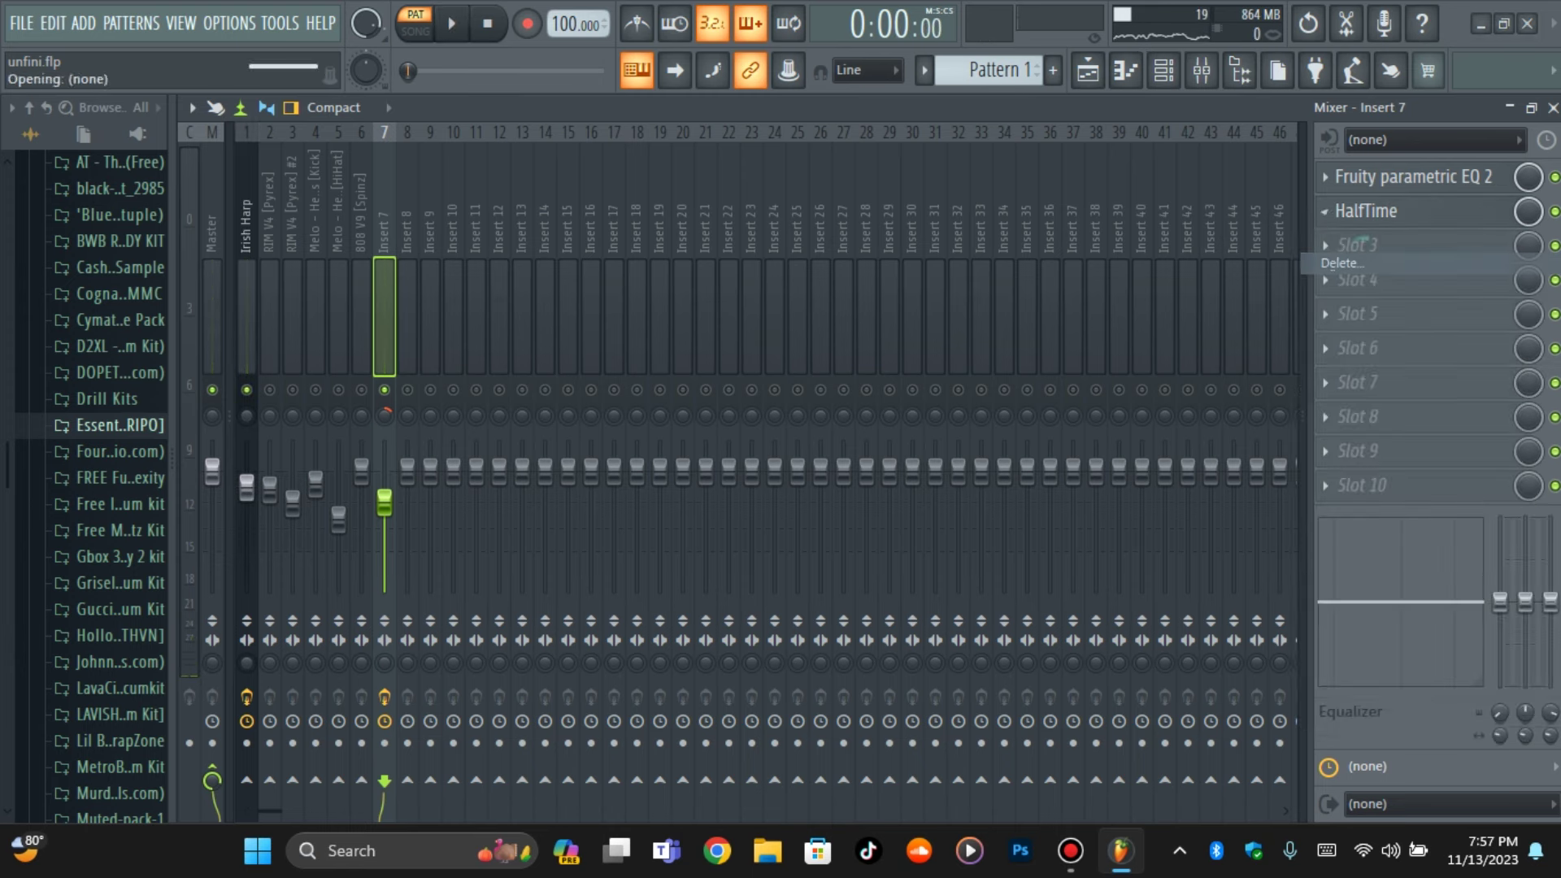
key(space)
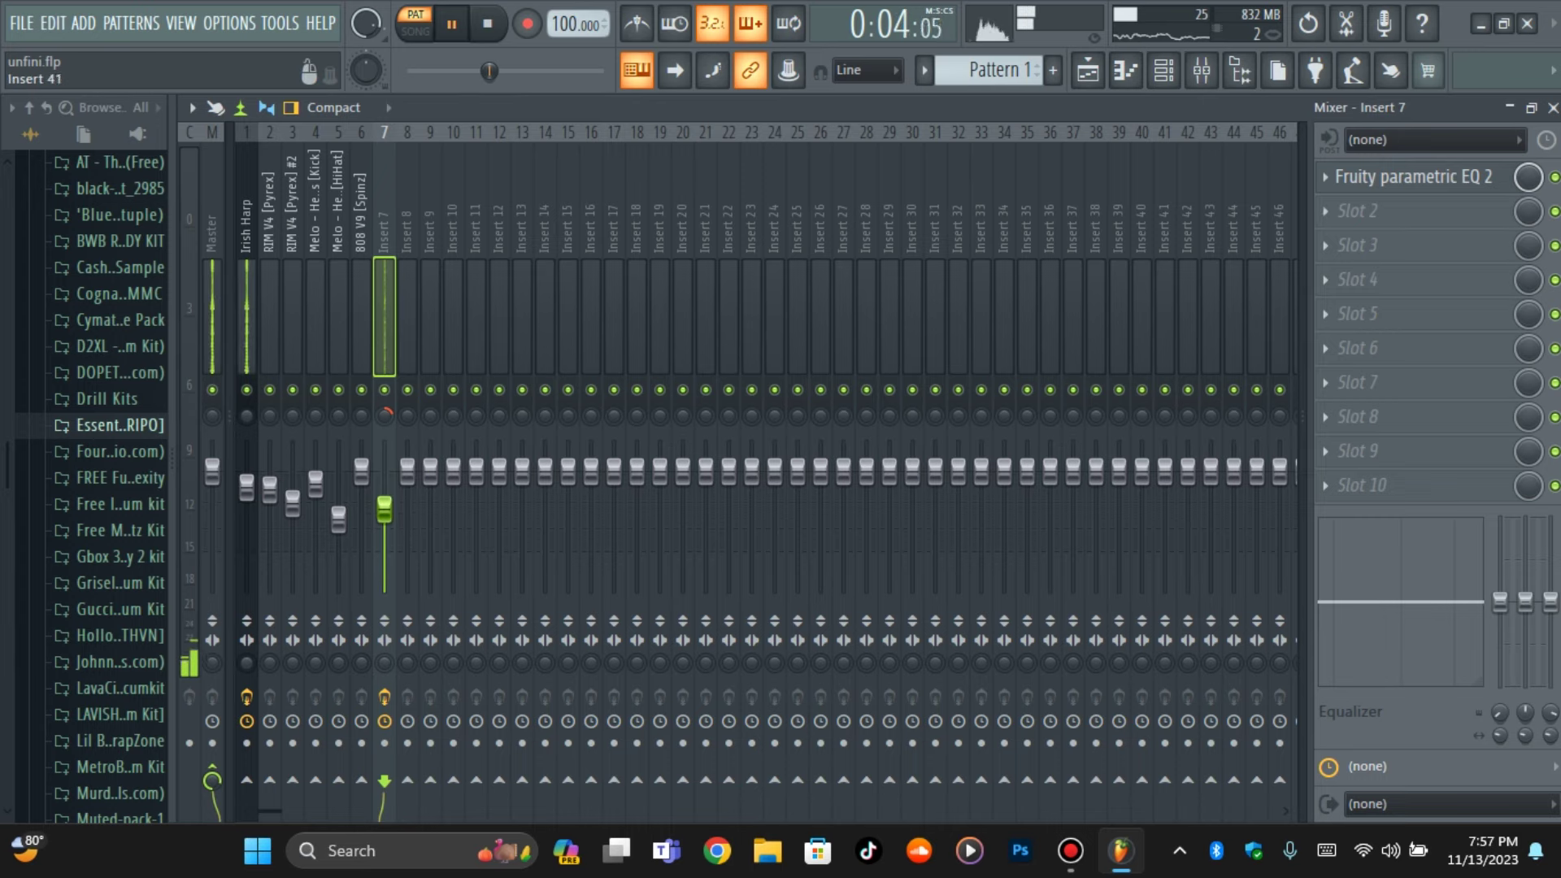
Review the channel settings of Irish Harp and Kontakt 7 while the pattern plays
click(1164, 71)
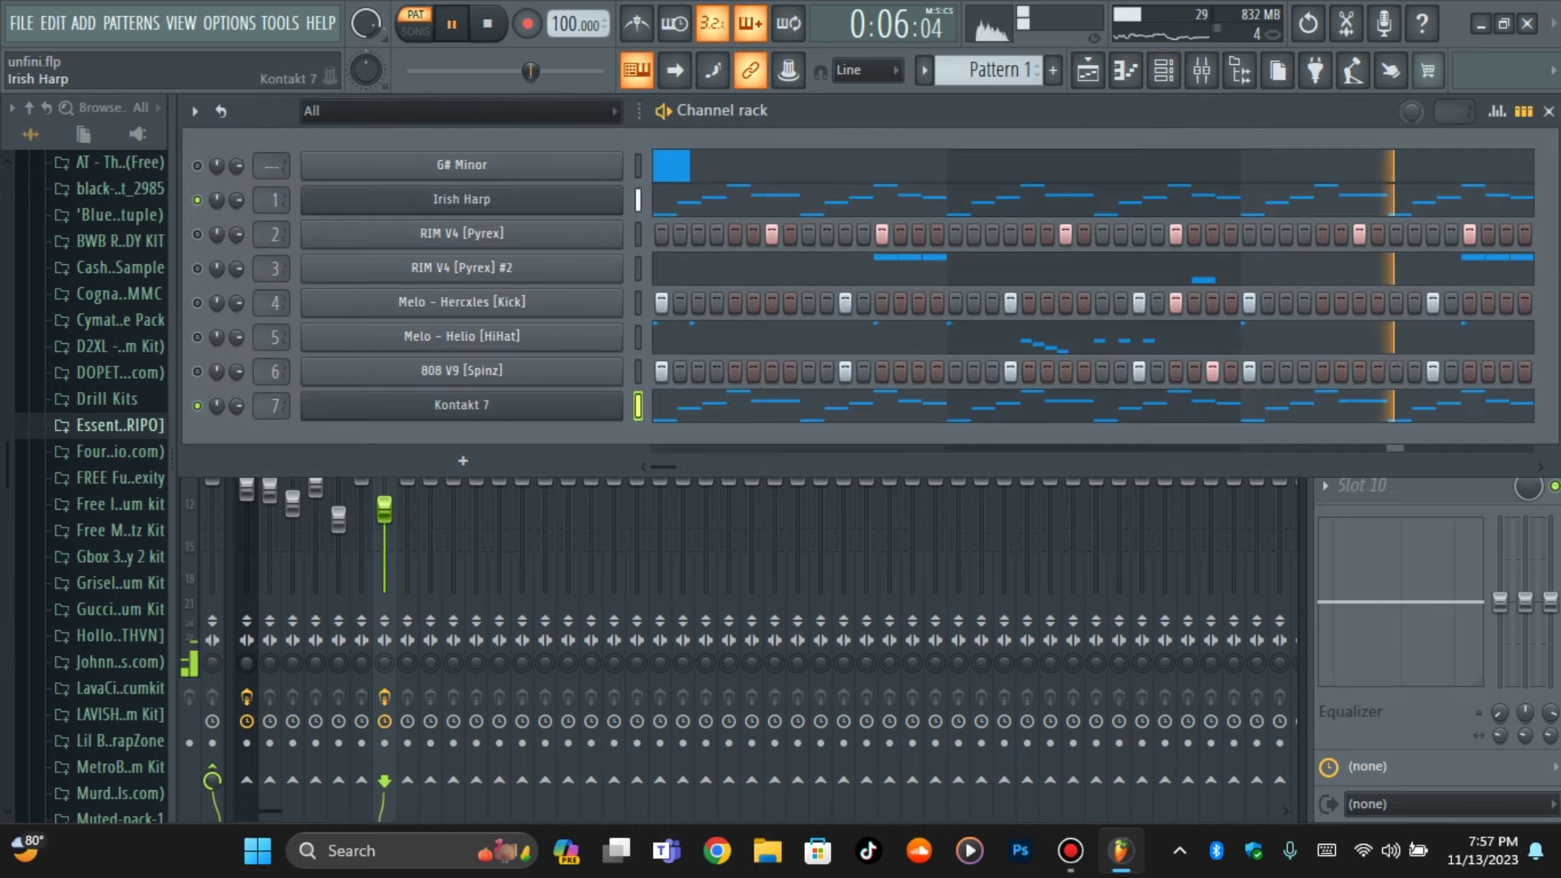
click(431, 200)
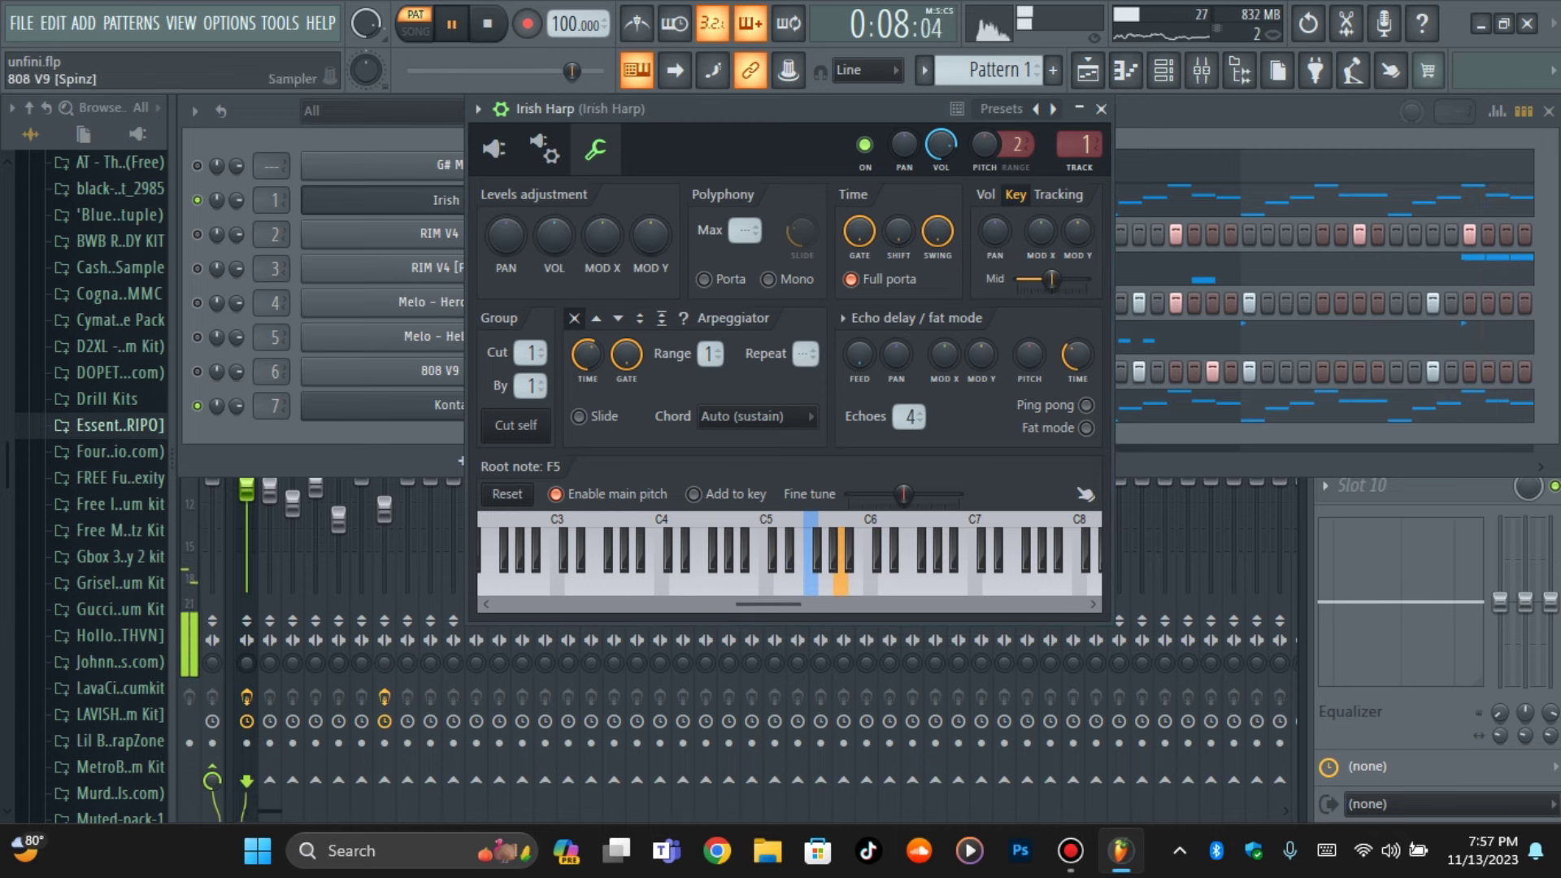
click(446, 405)
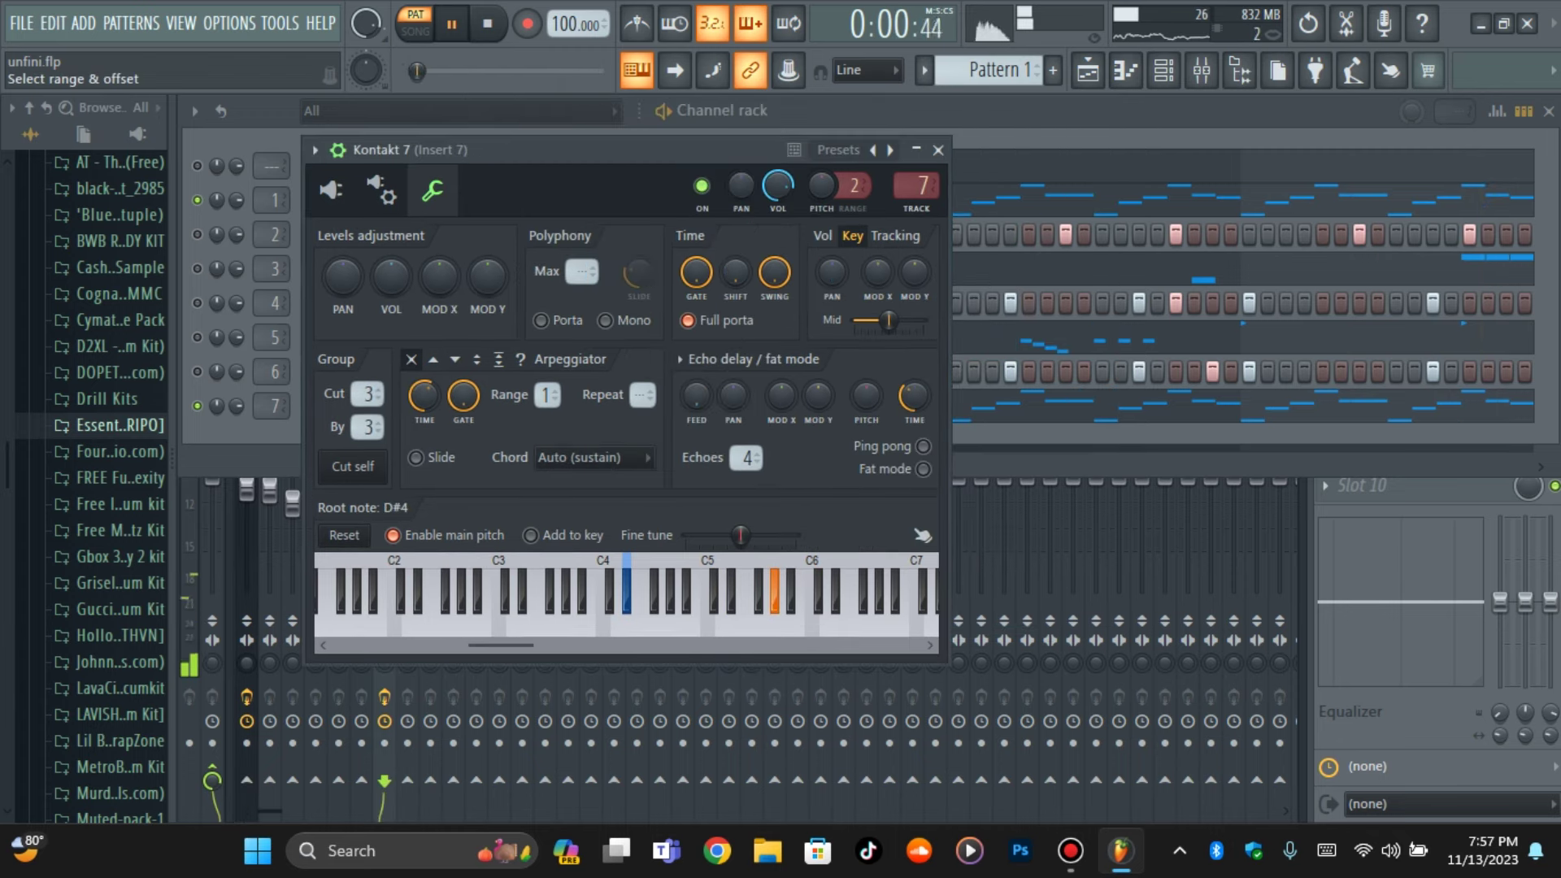
click(244, 435)
click(462, 405)
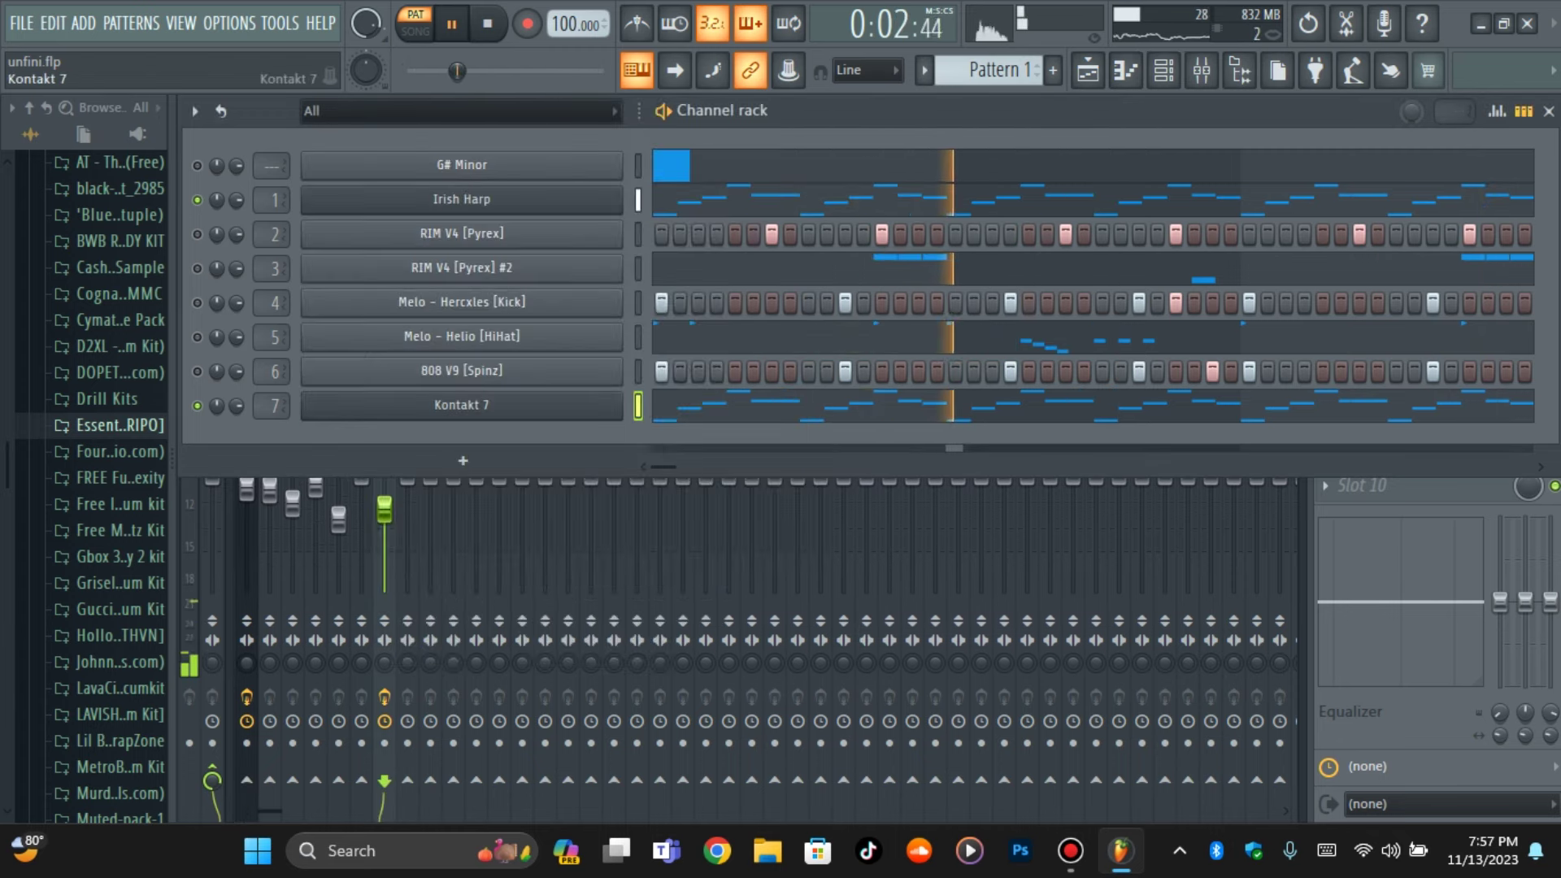
click(638, 200)
key(space)
Lower the Irish Harp mixer fader and raise Insert 7's volume to about 78% to balance the two melodies
click(1202, 71)
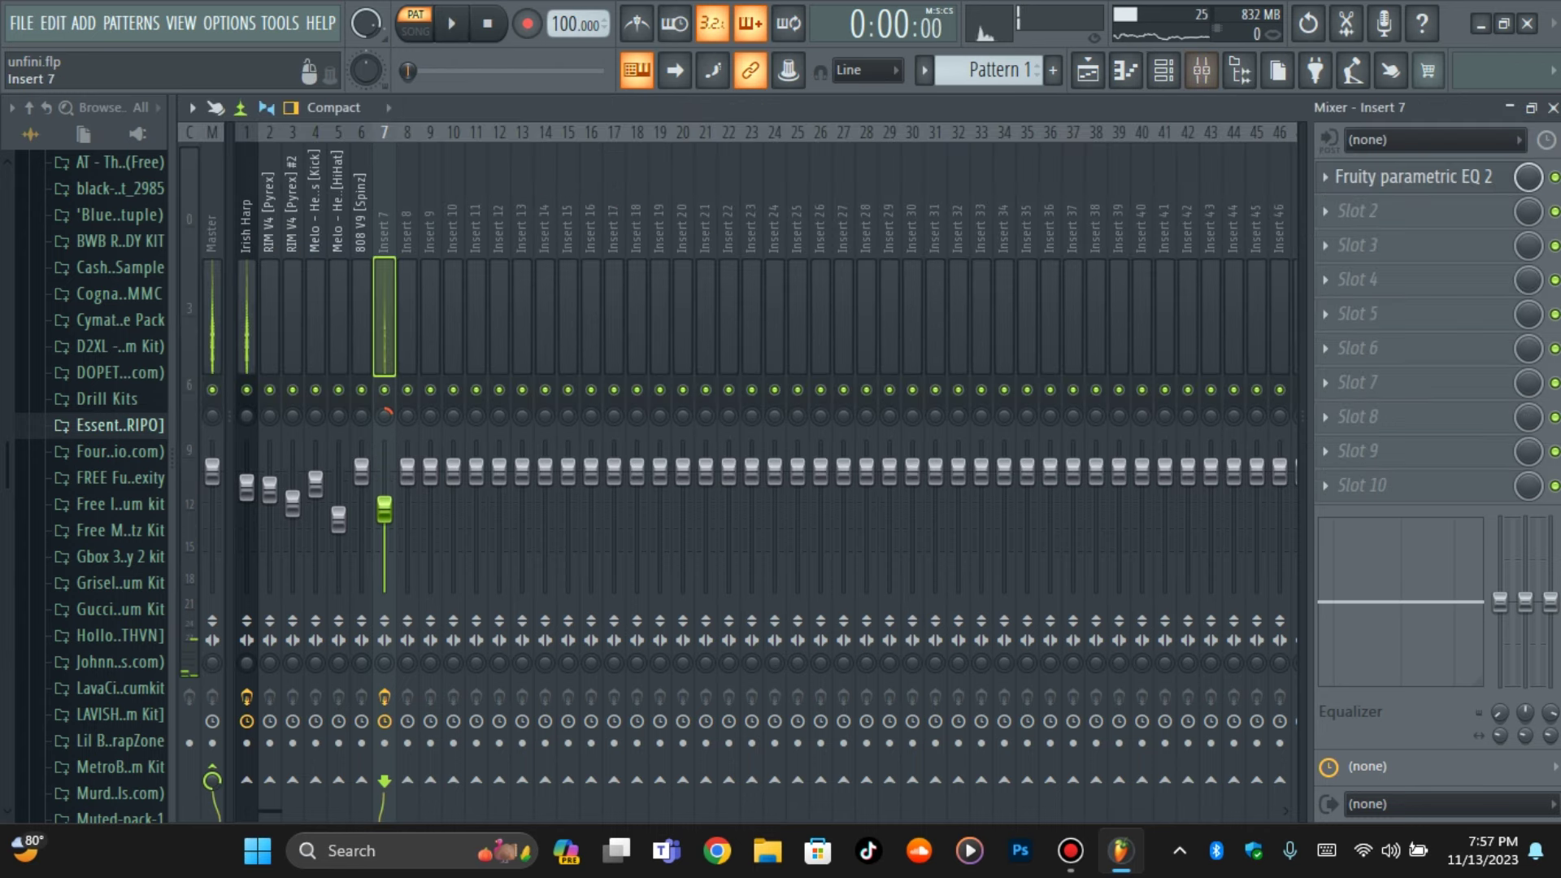
drag(247, 488, 247, 510)
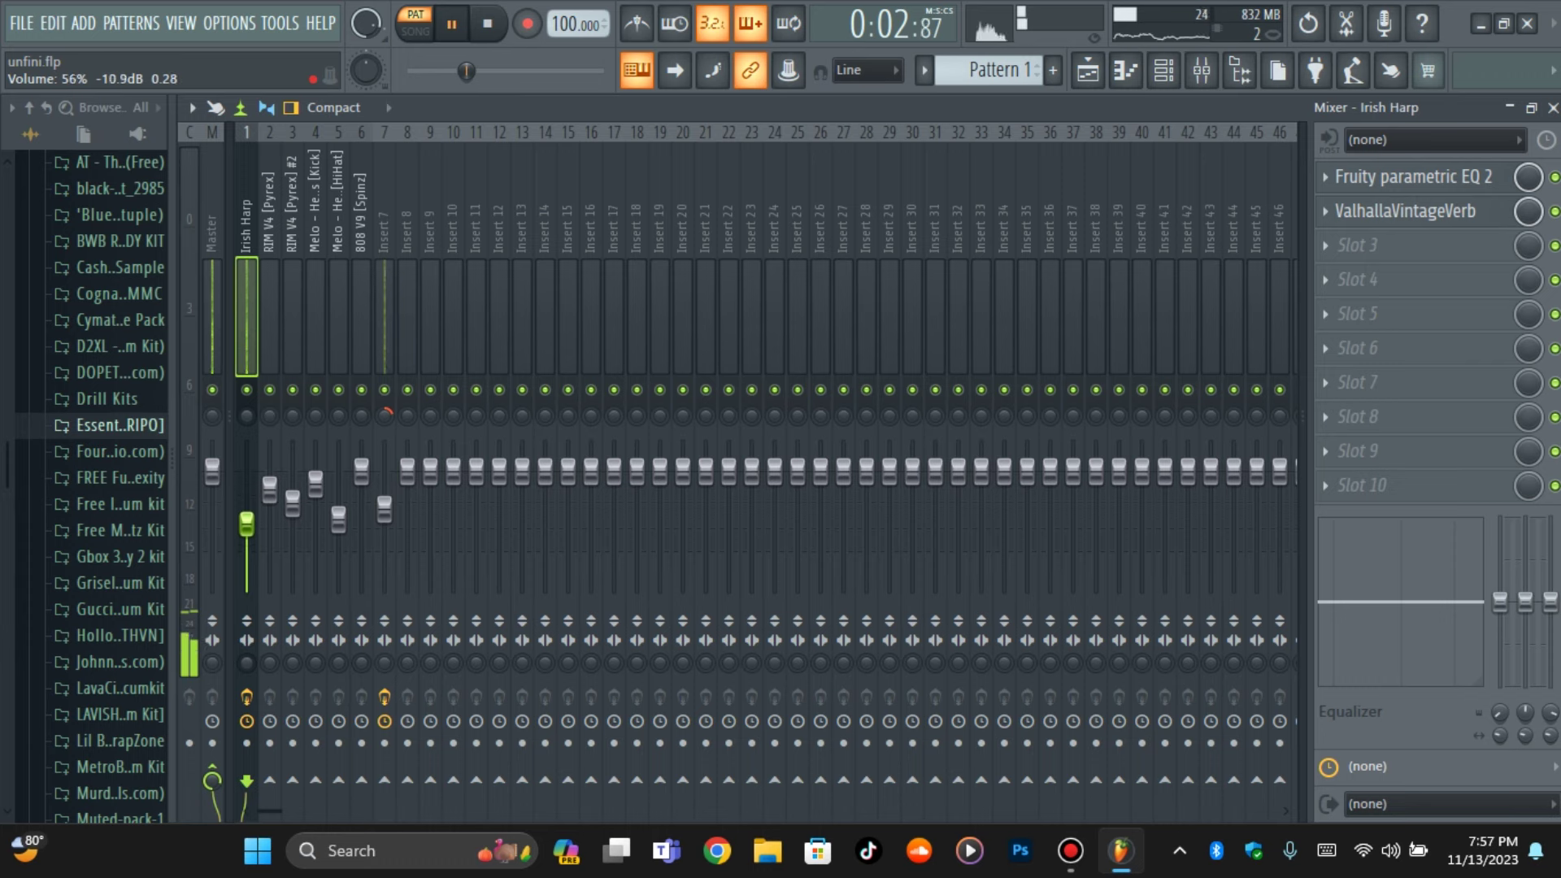
drag(385, 509, 385, 504)
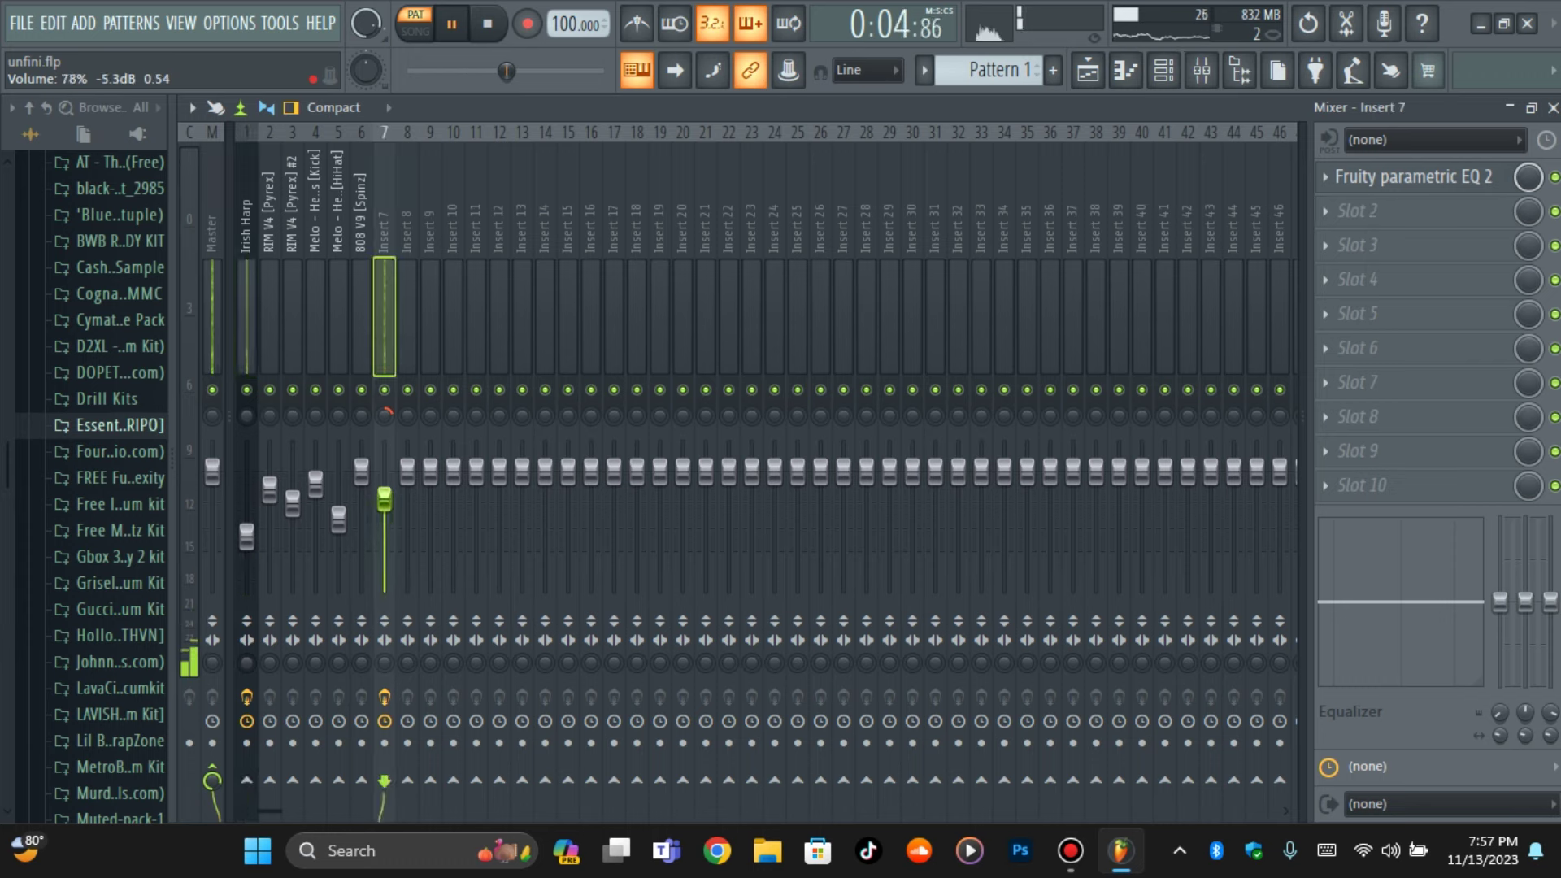
drag(246, 536, 246, 530)
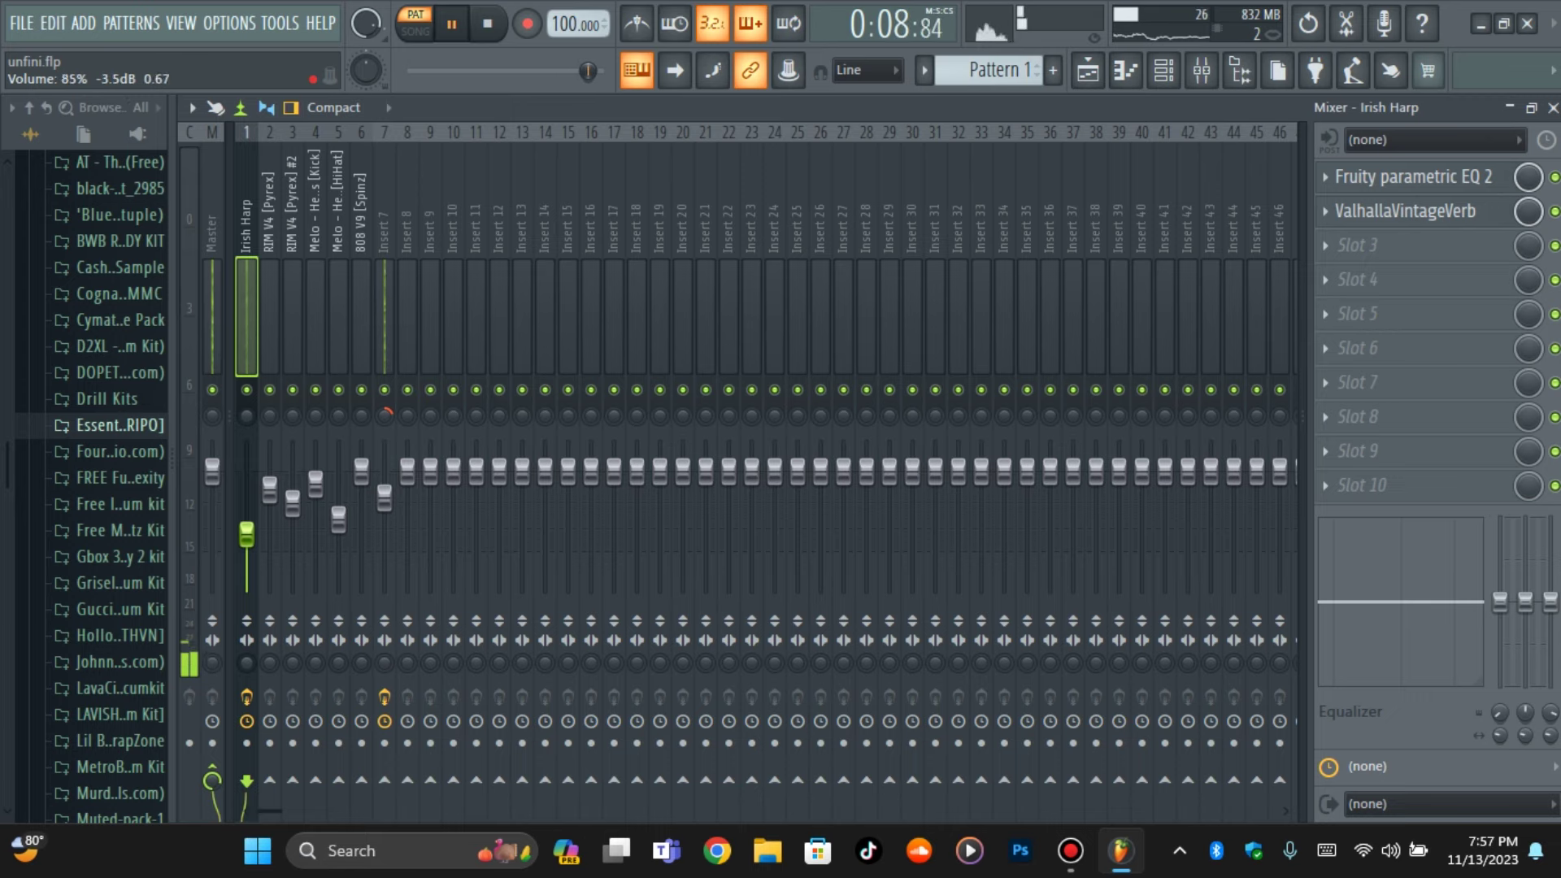
Enable the 808 V9 [Spinz] channel and set its root note to F5, comparing it with Irish Harp during playback
click(1164, 70)
key(space)
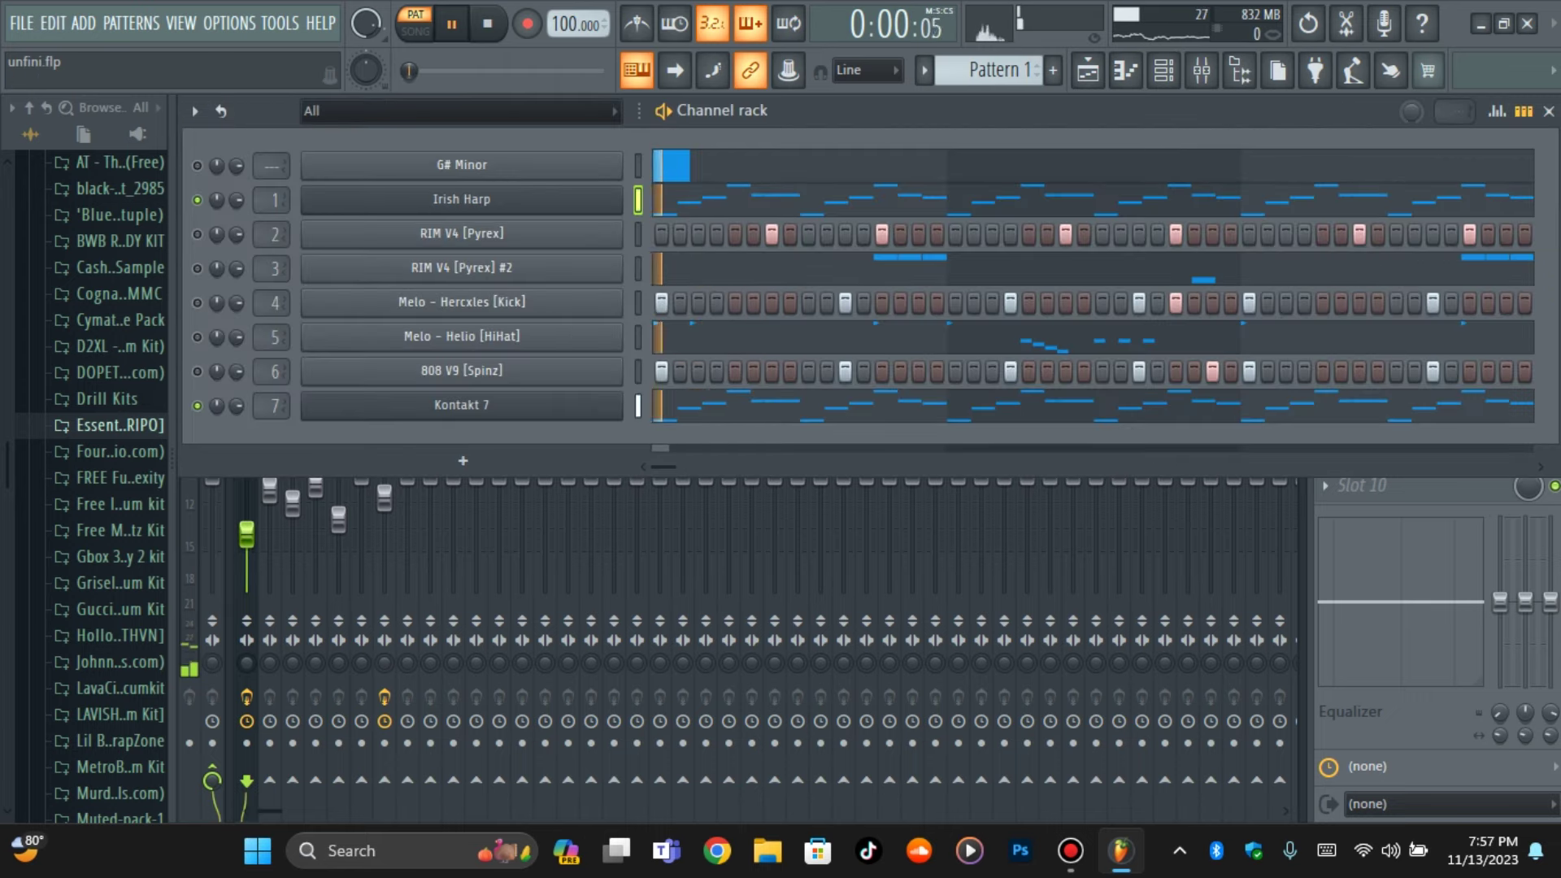
click(446, 375)
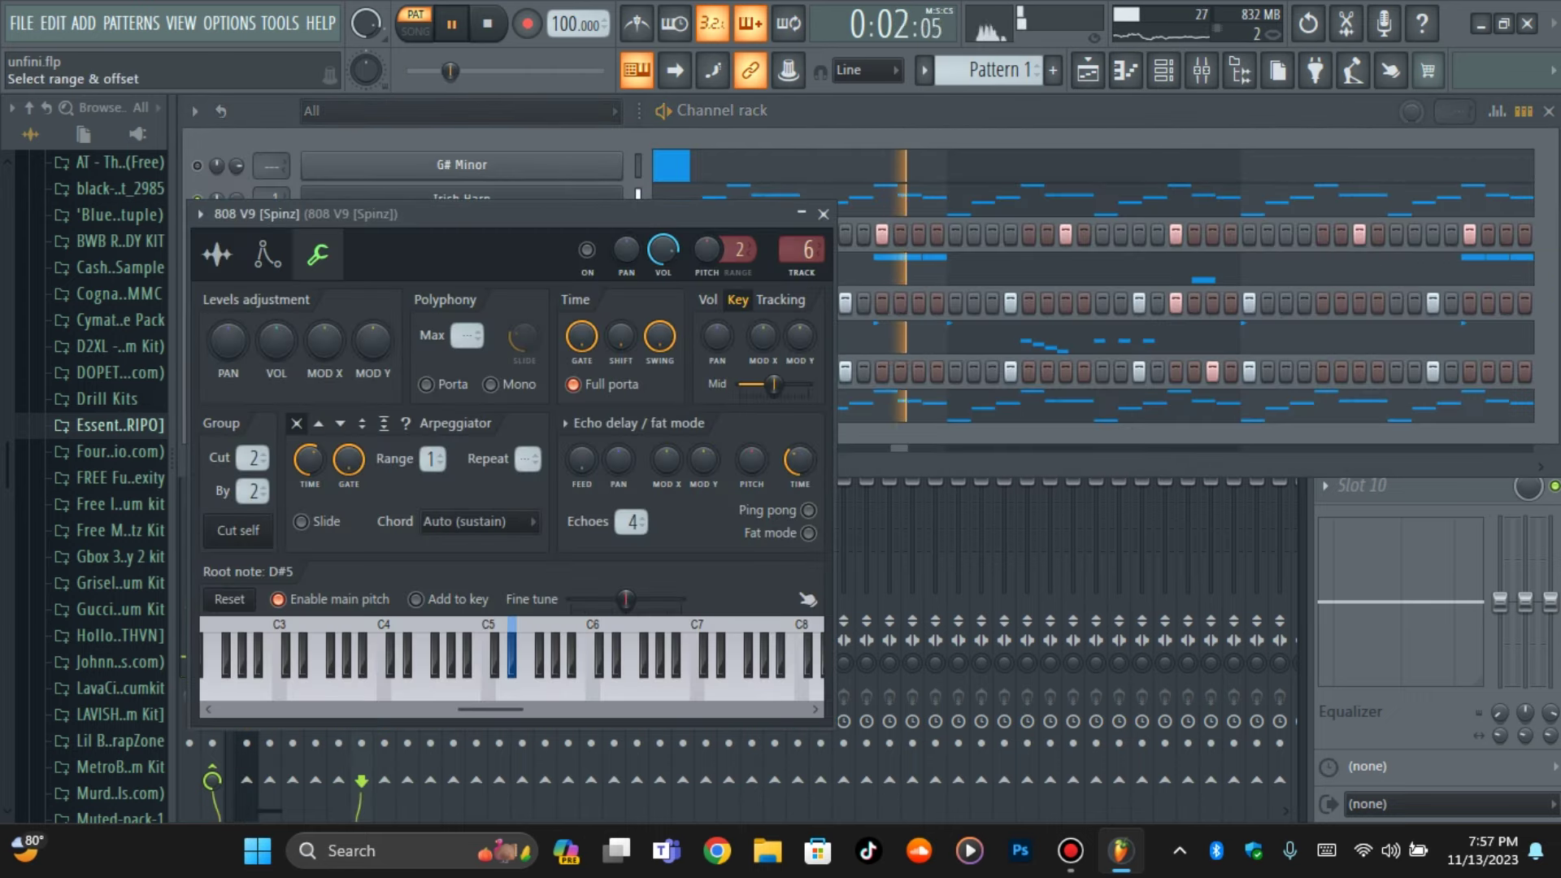
right_click(539, 629)
click(757, 193)
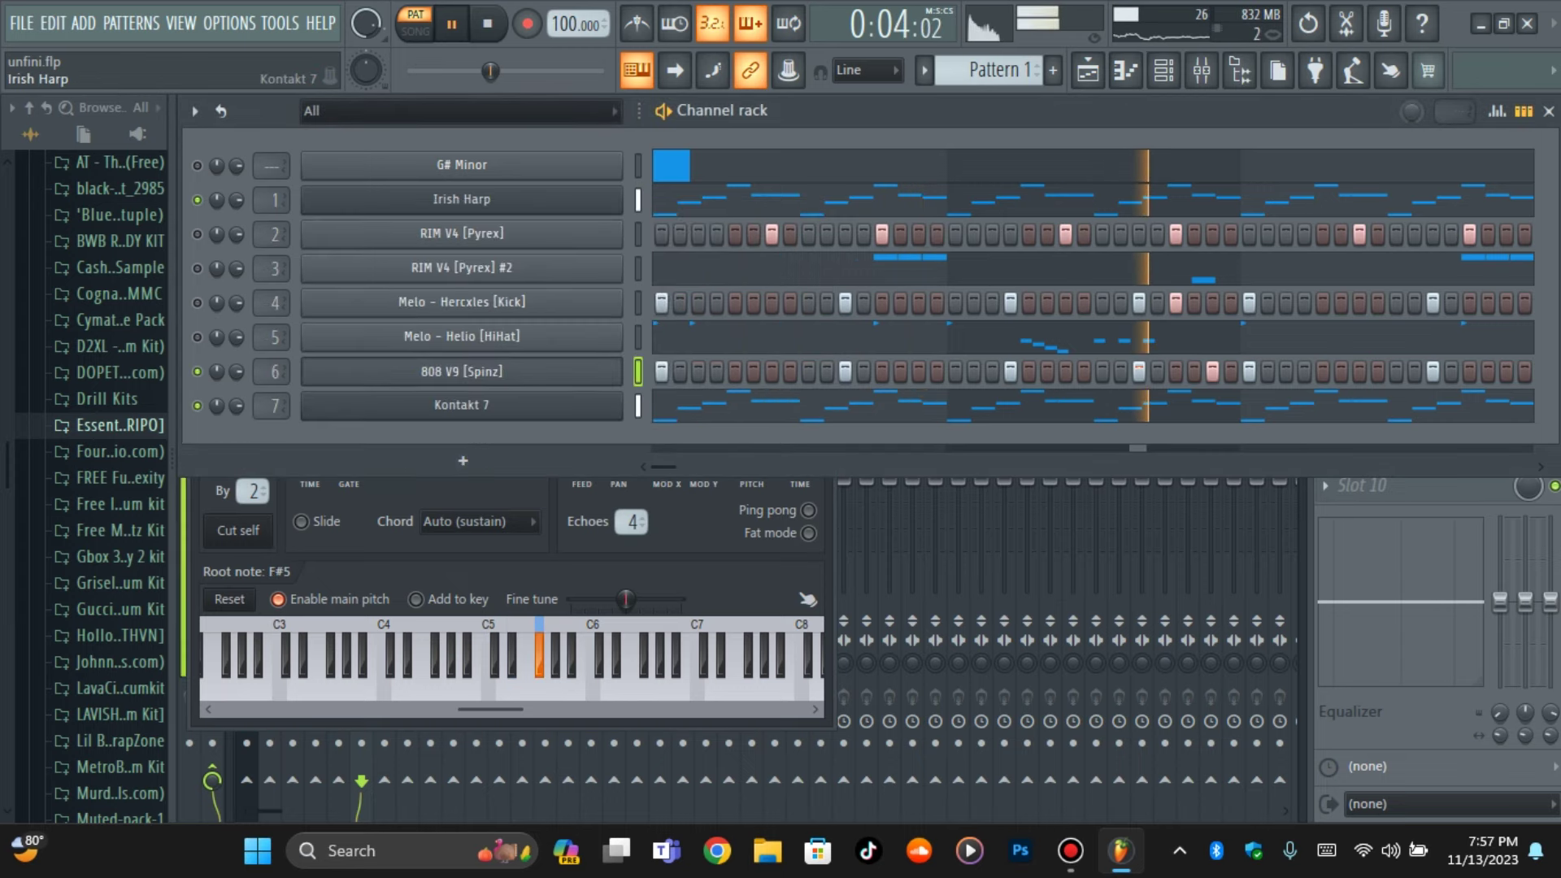
click(439, 200)
click(439, 200)
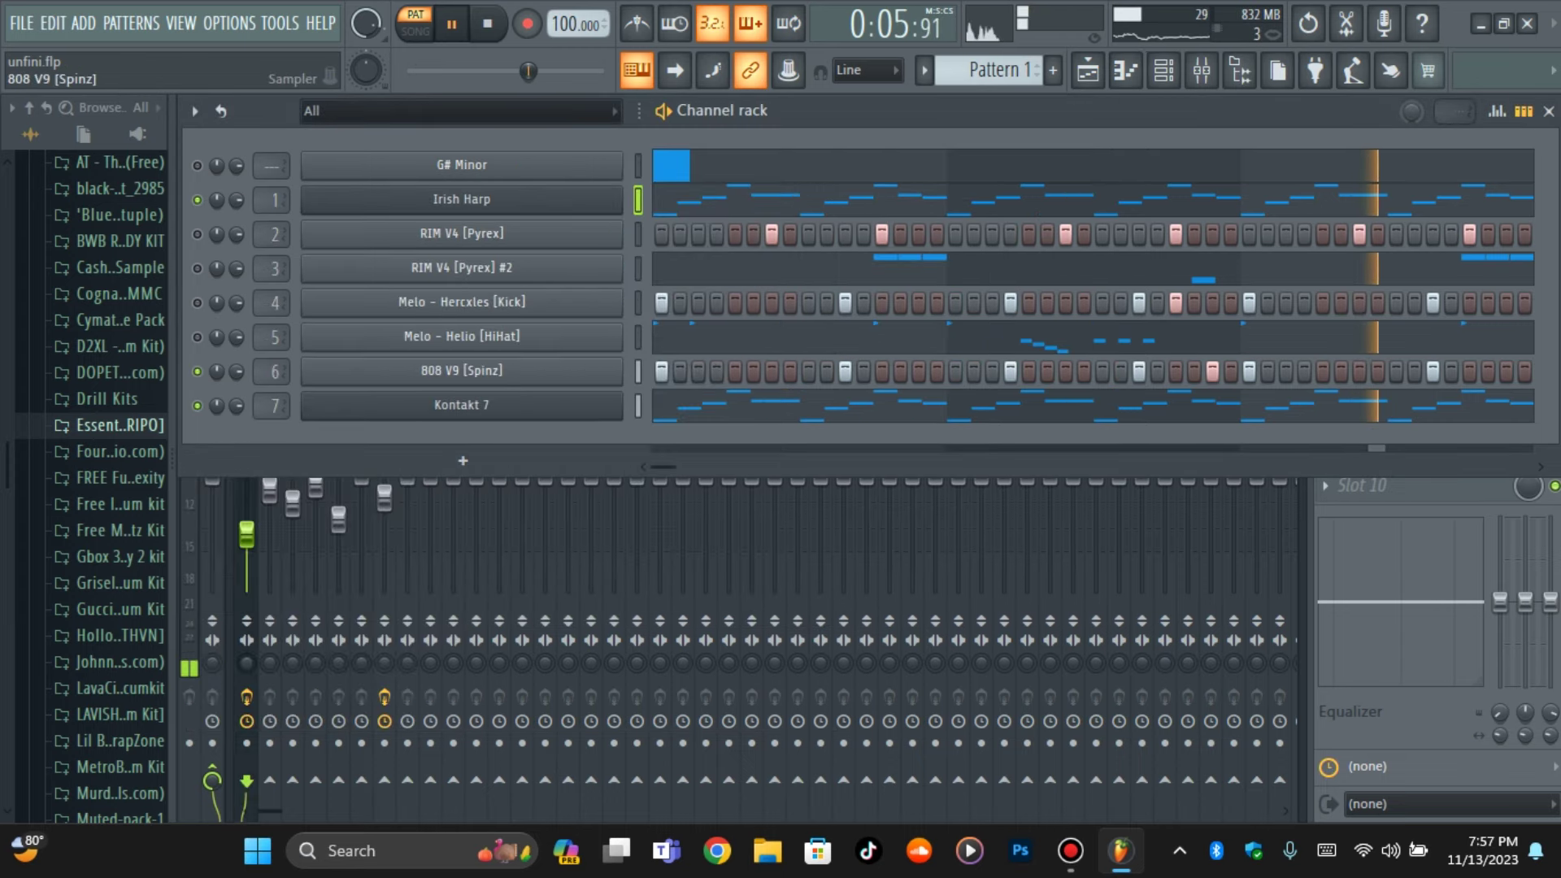
click(462, 370)
click(807, 192)
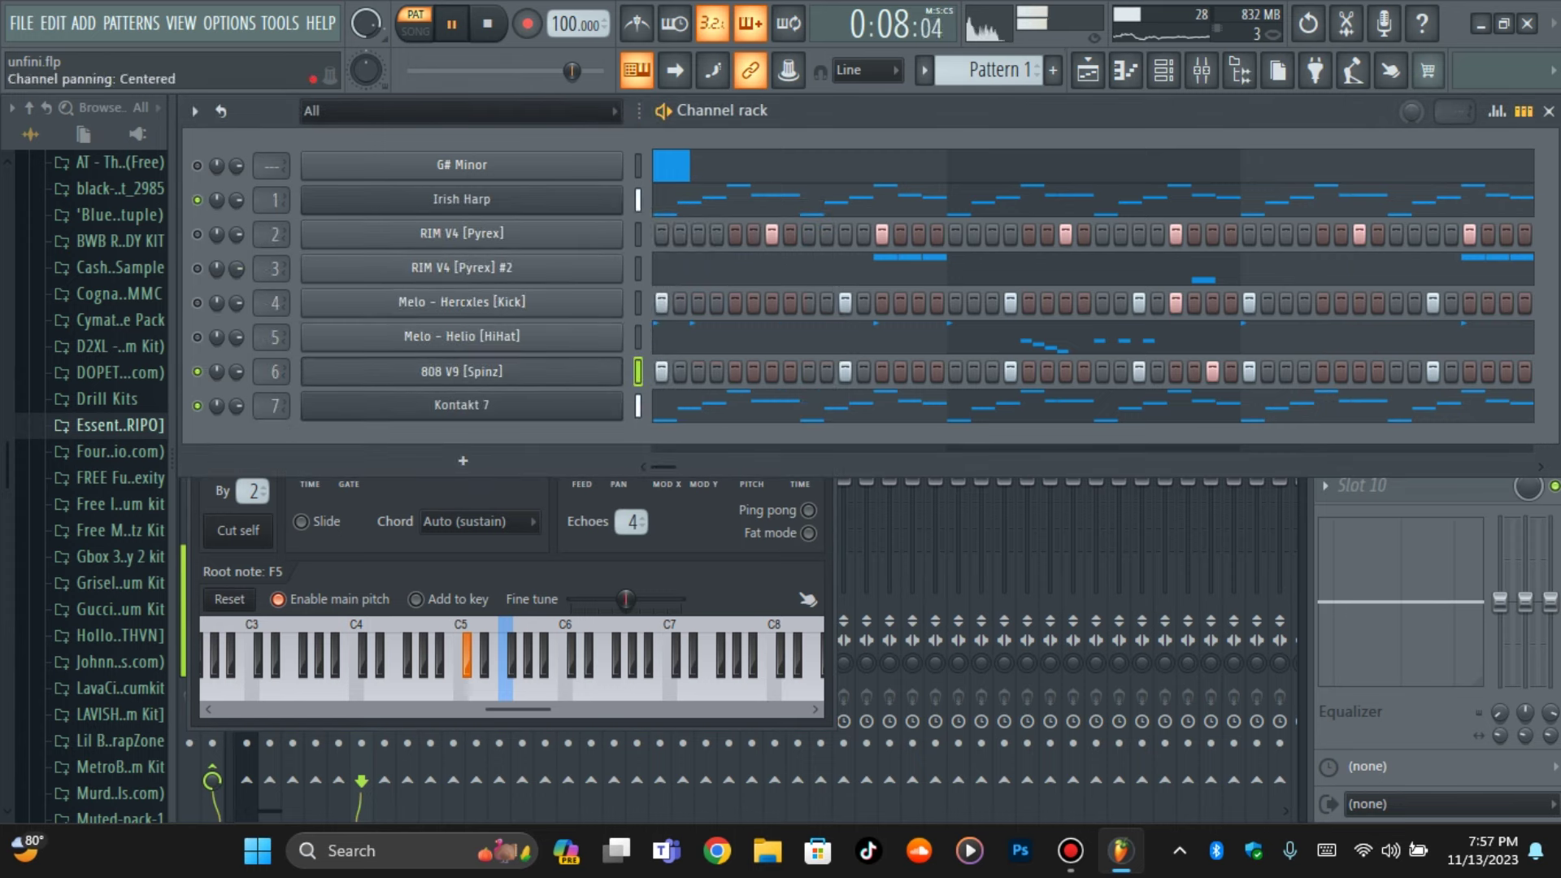
Unmute every channel and select all channels in the rack
right_click(197, 200)
click(209, 213)
right_click(196, 192)
click(208, 205)
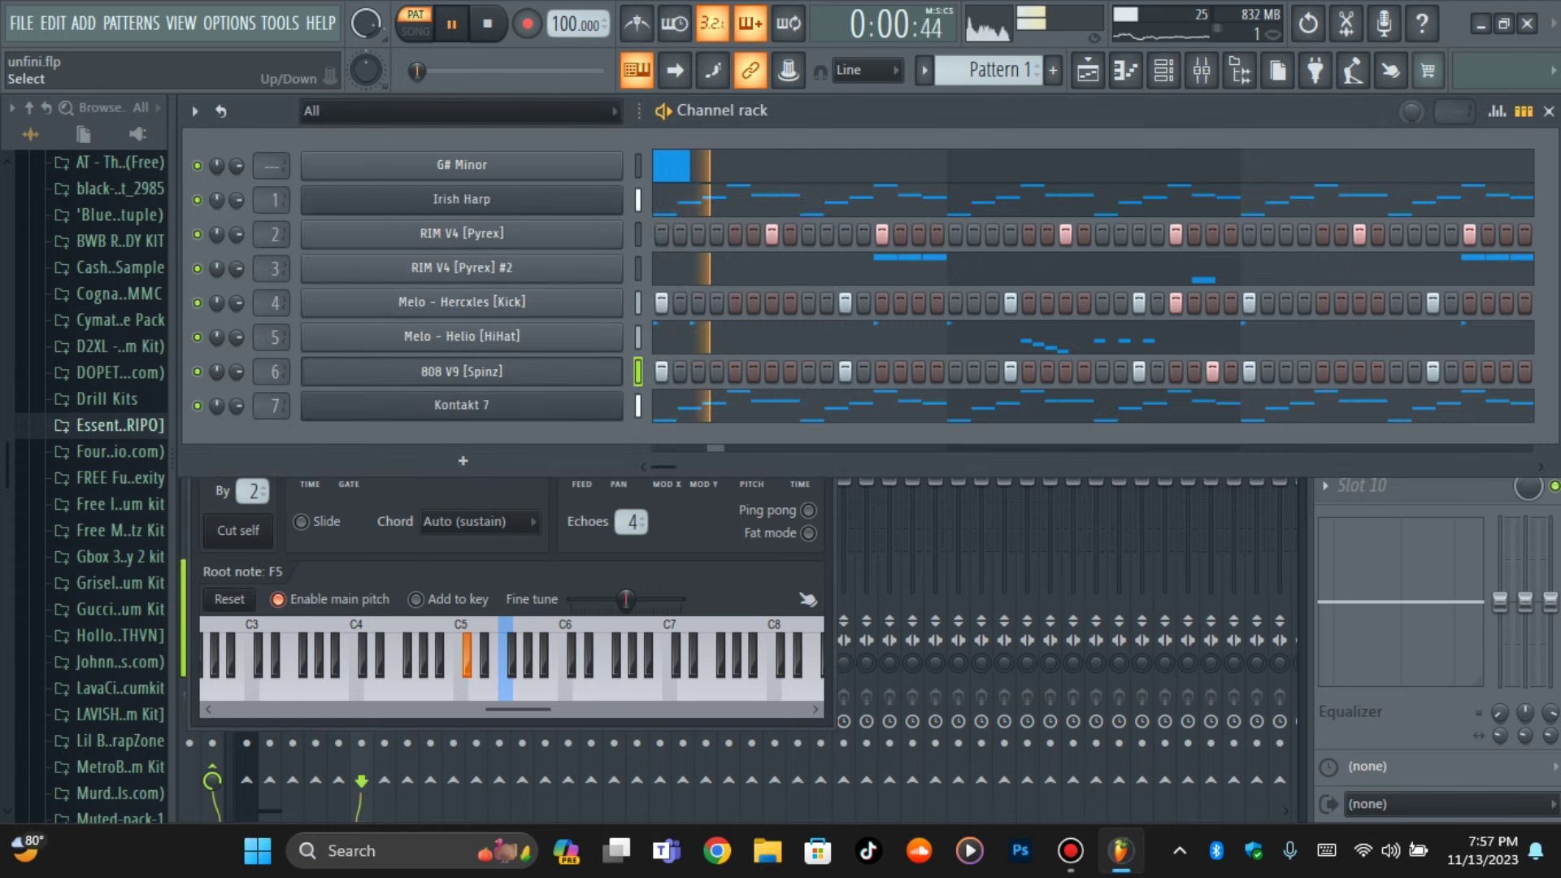
double_click(638, 200)
click(461, 370)
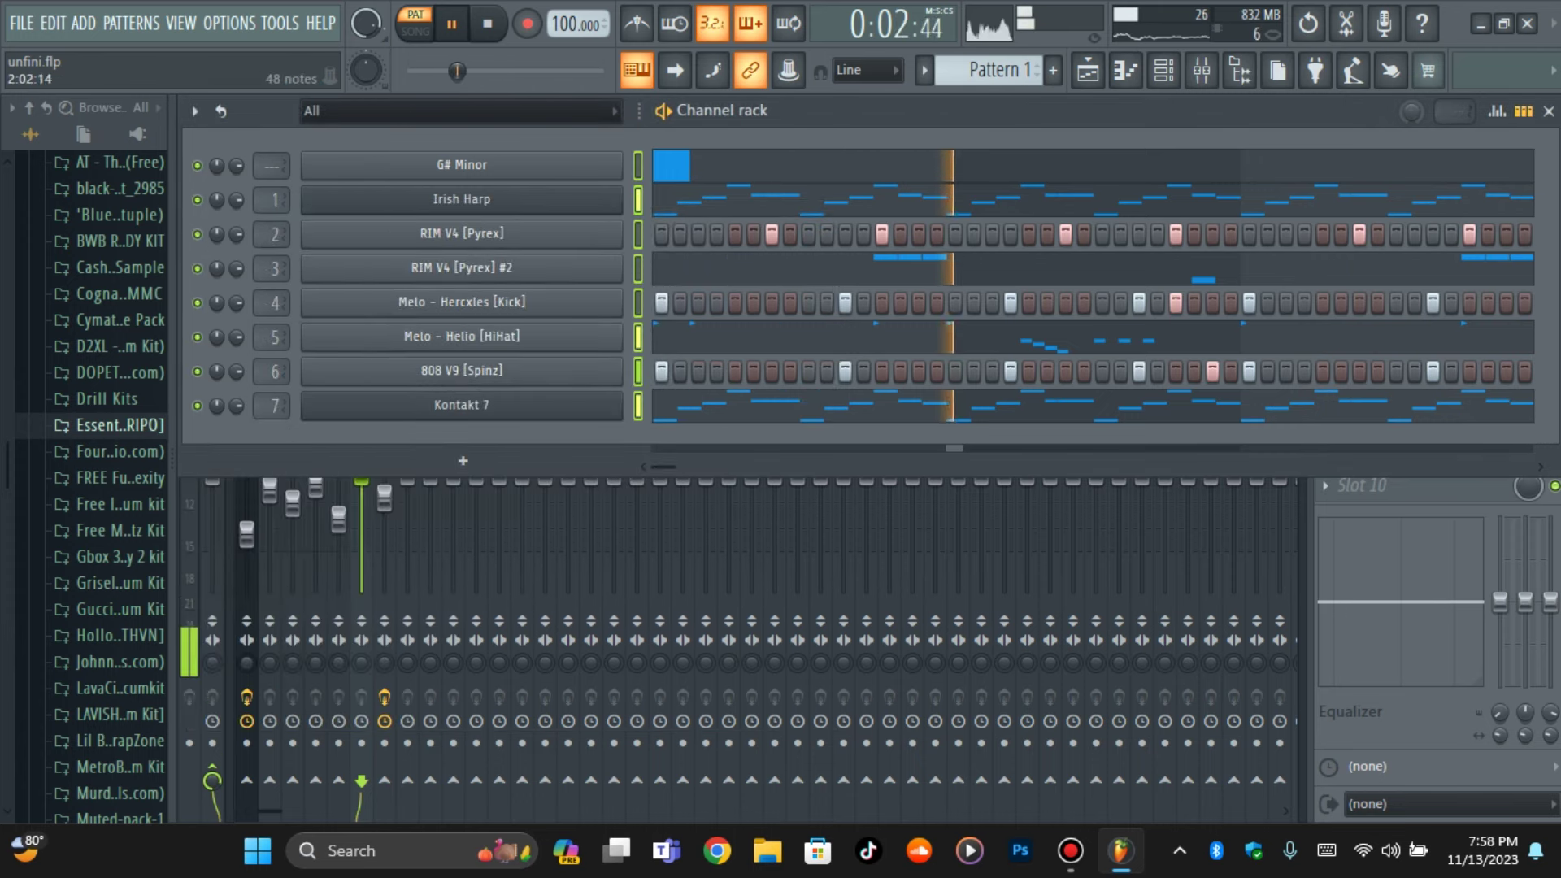
Check the mixer levels of all tracks while the full pattern plays
click(1346, 24)
click(1202, 70)
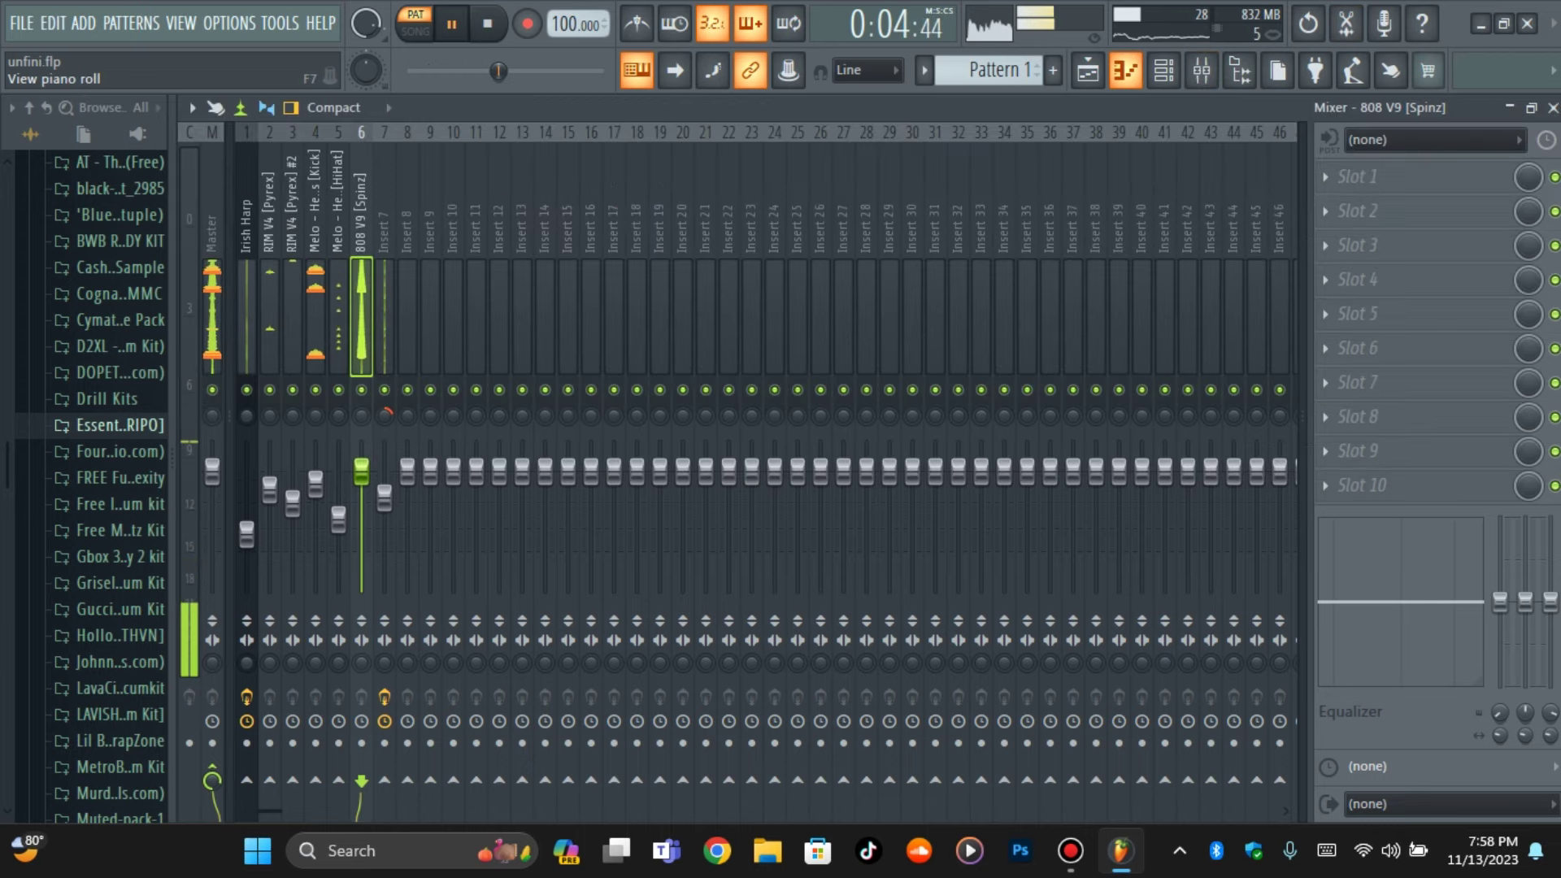
click(1164, 71)
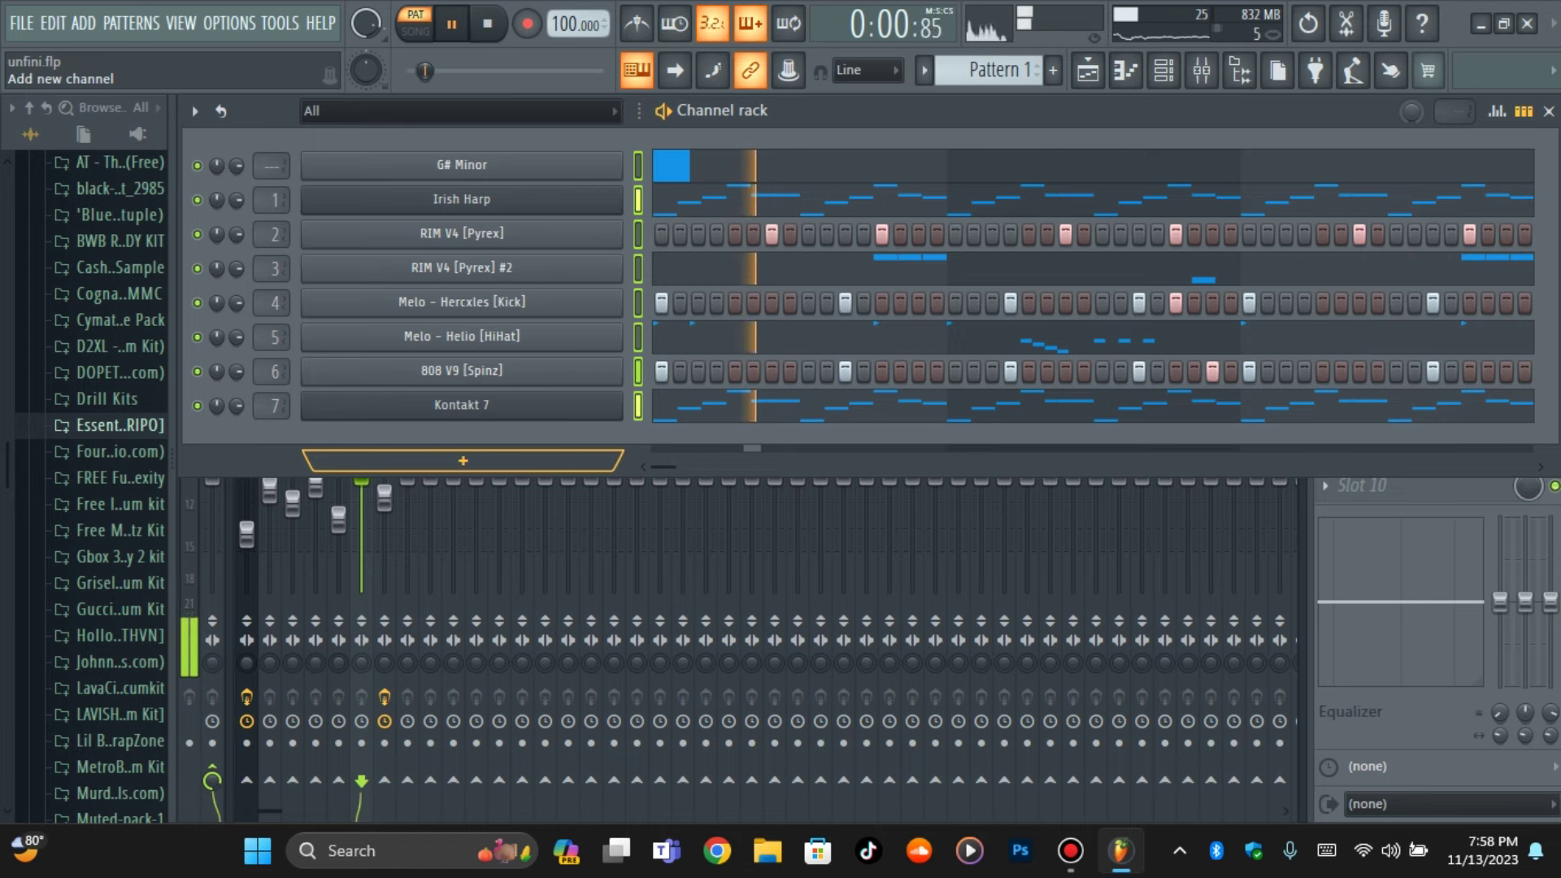
click(464, 460)
click(291, 437)
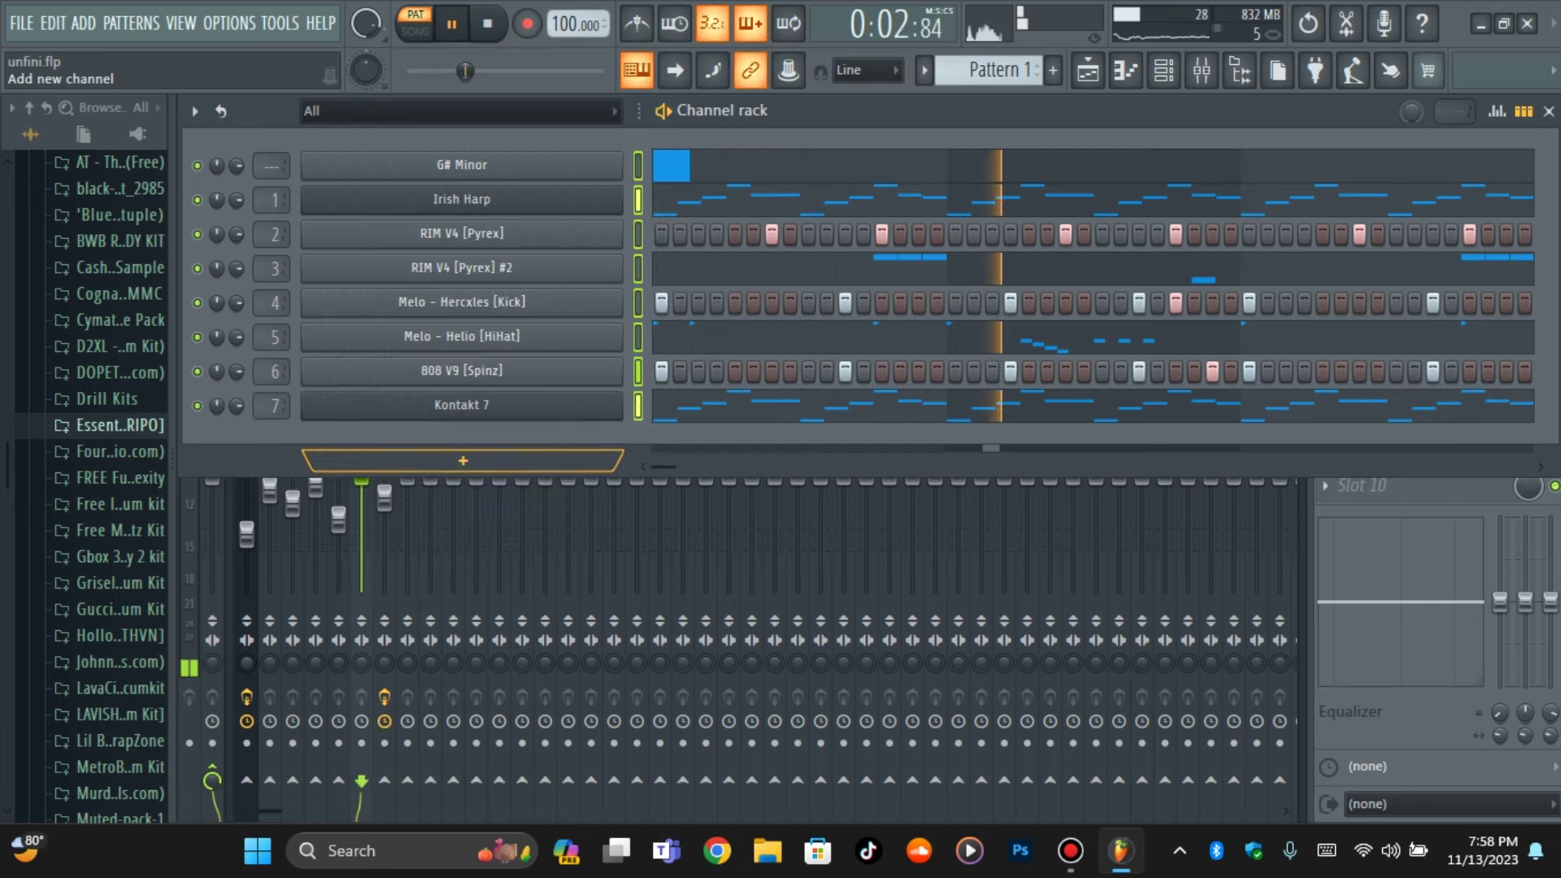
click(349, 463)
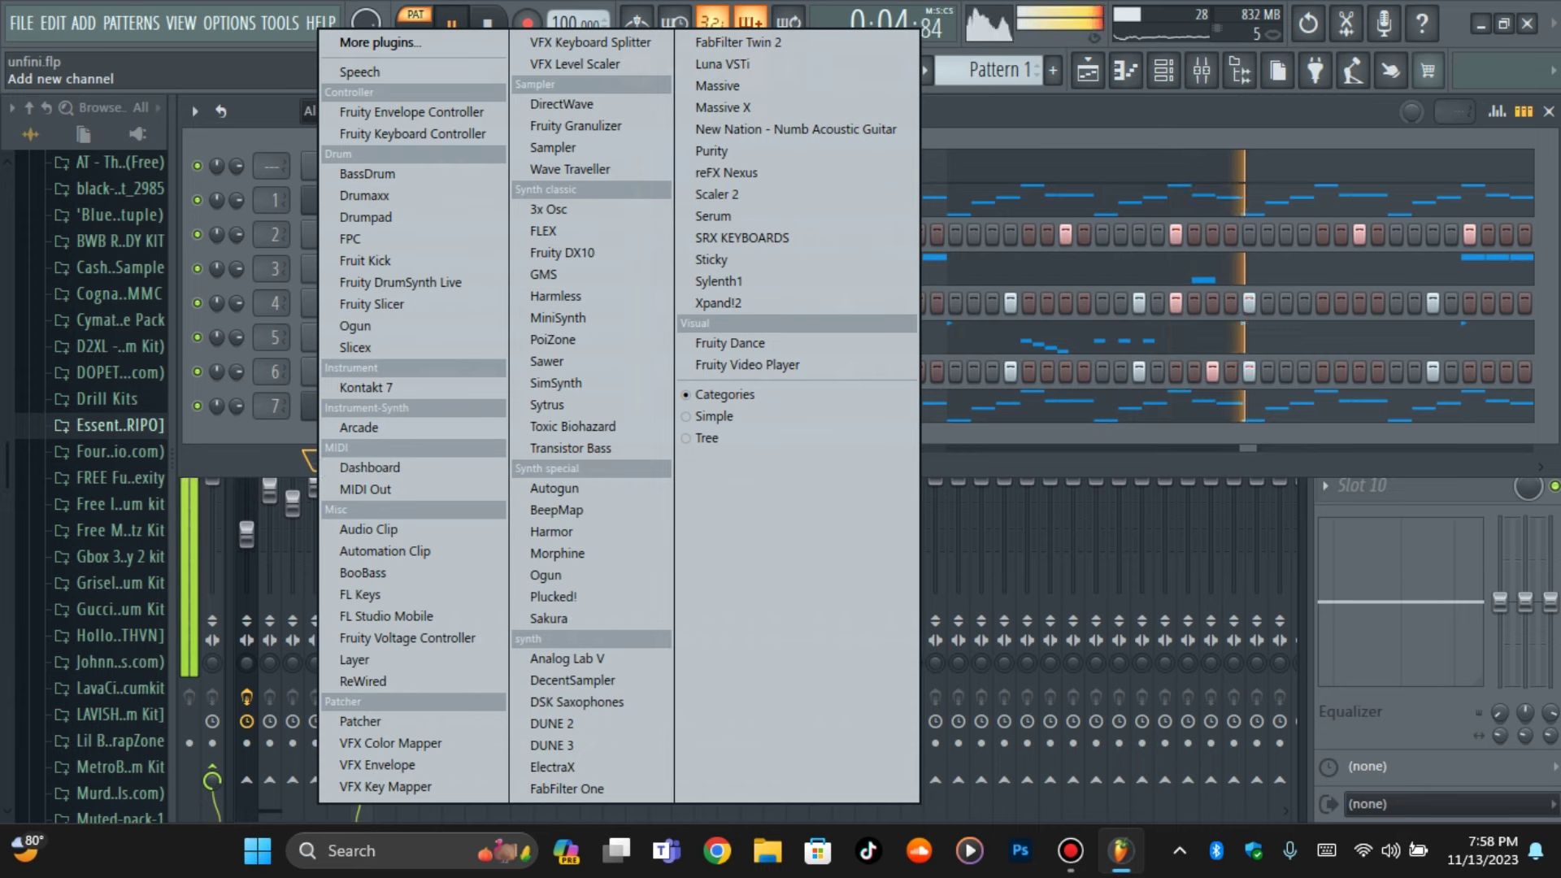
click(288, 457)
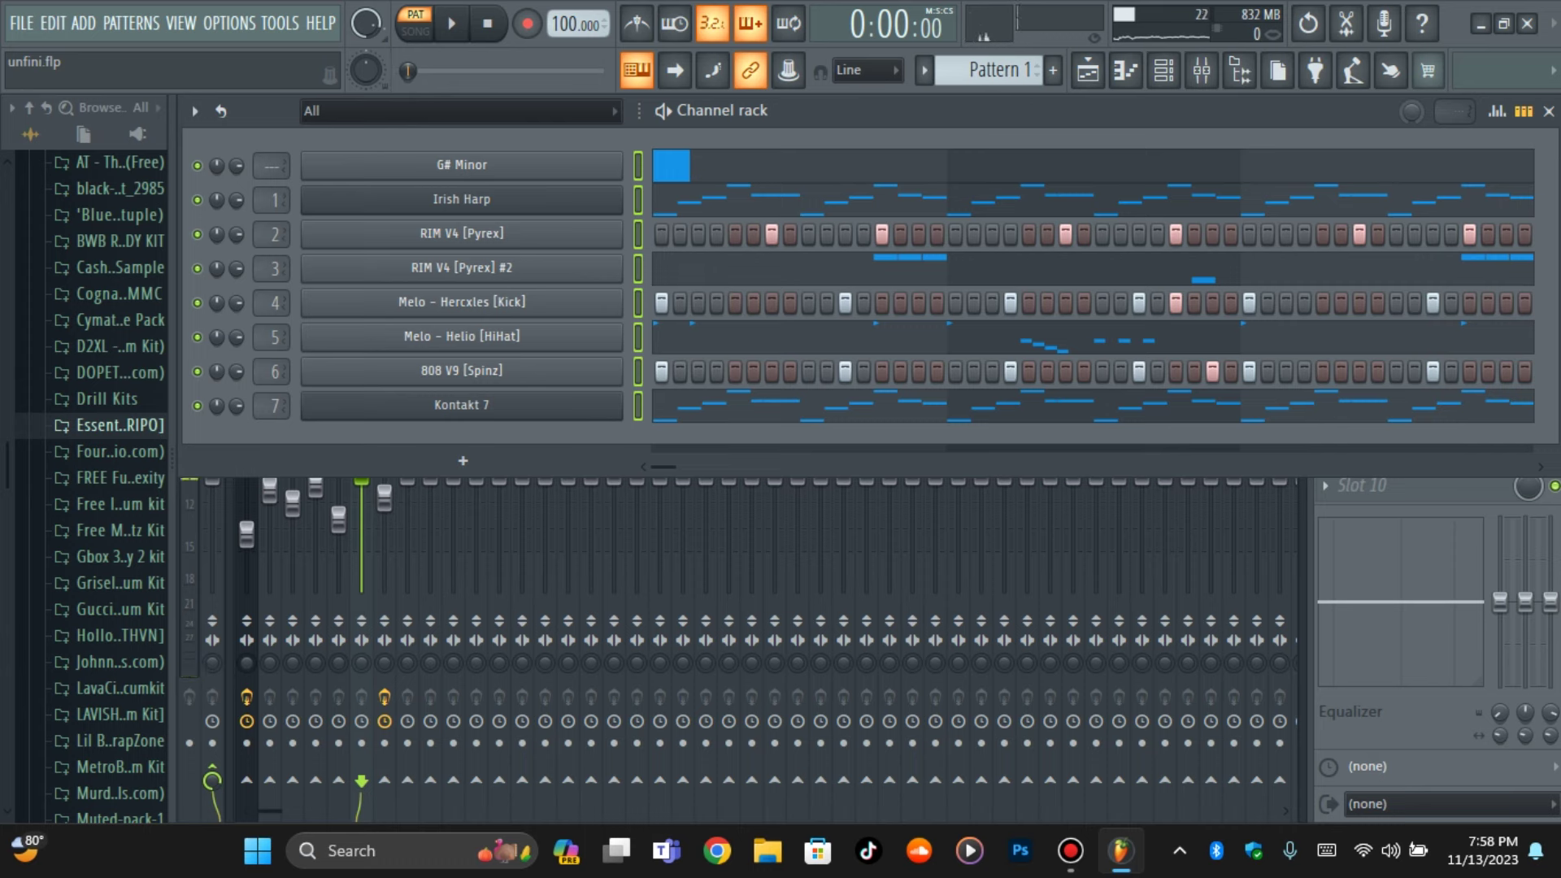
Browse the Perc's and Open Hat's folders of the Essent..RIPO] drum kit and preview open hat samples
click(162, 424)
click(113, 556)
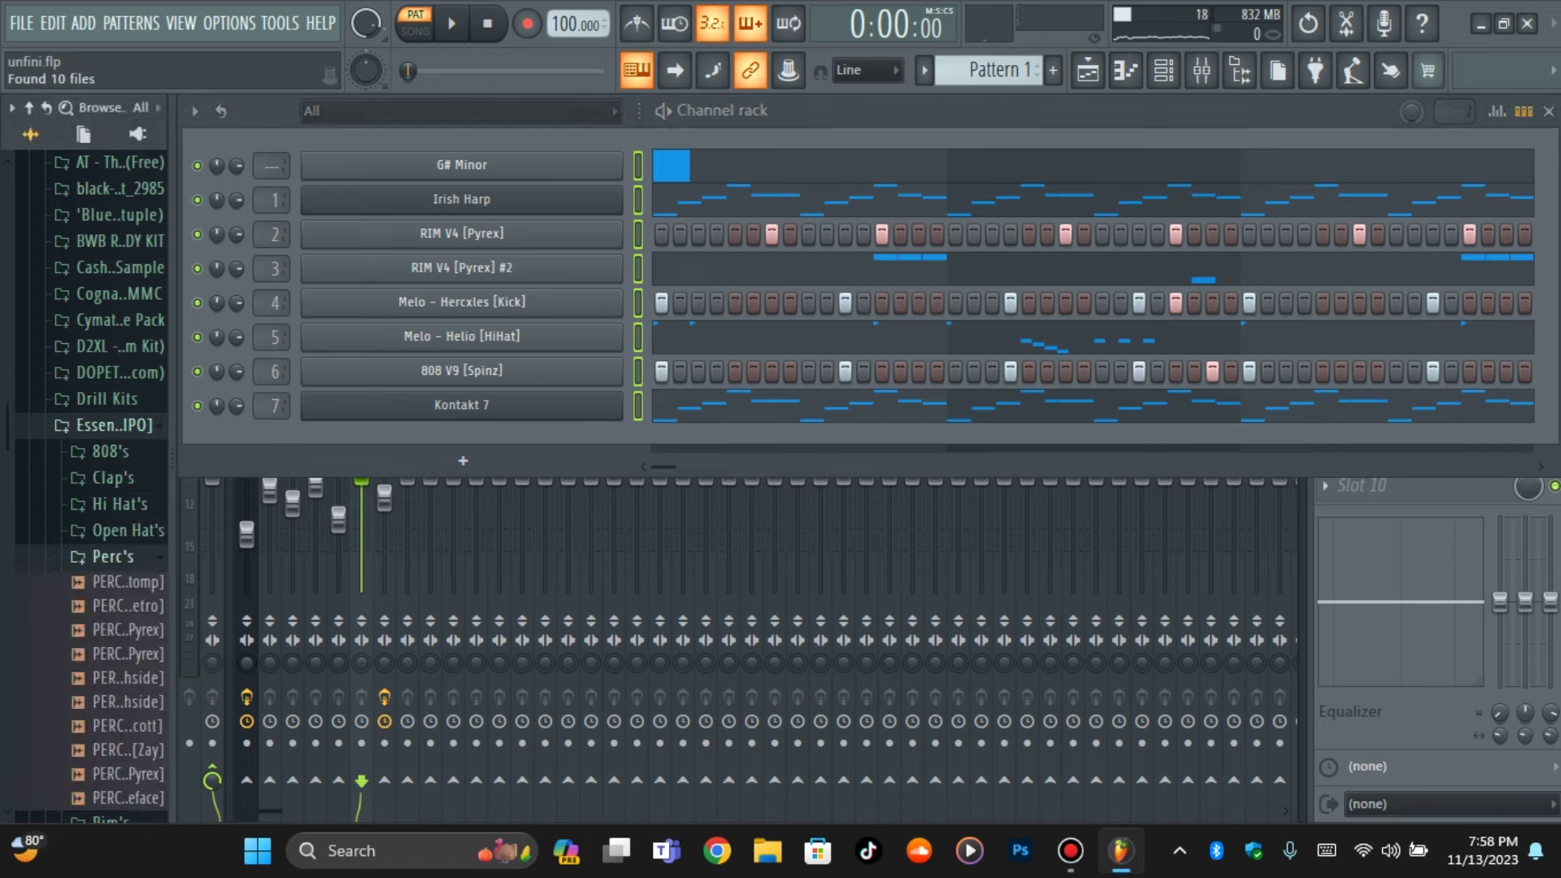
click(113, 556)
click(129, 530)
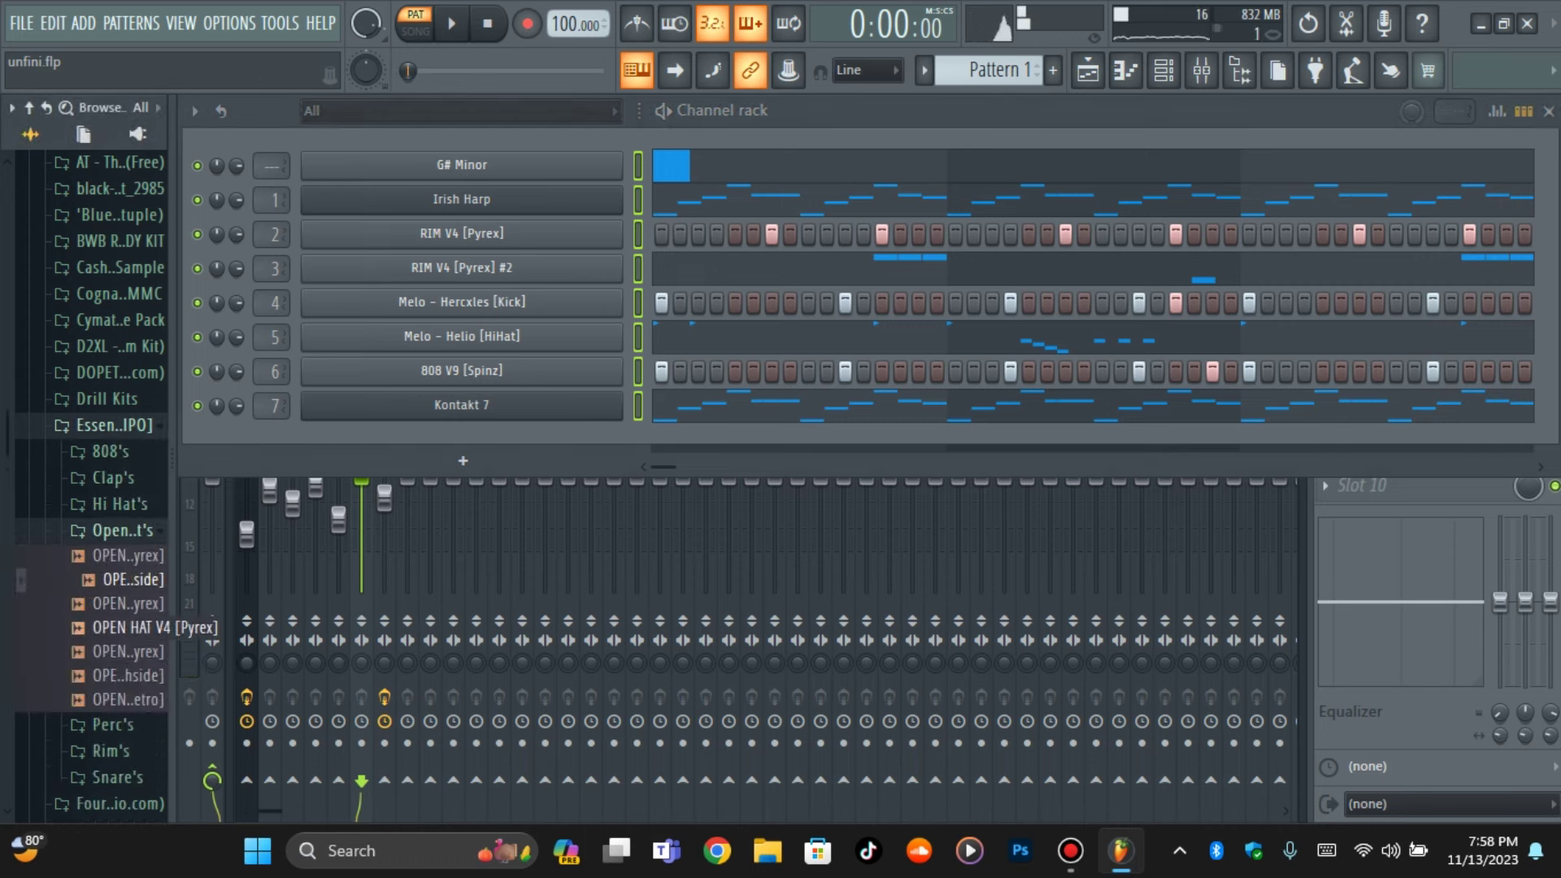
click(131, 651)
click(129, 530)
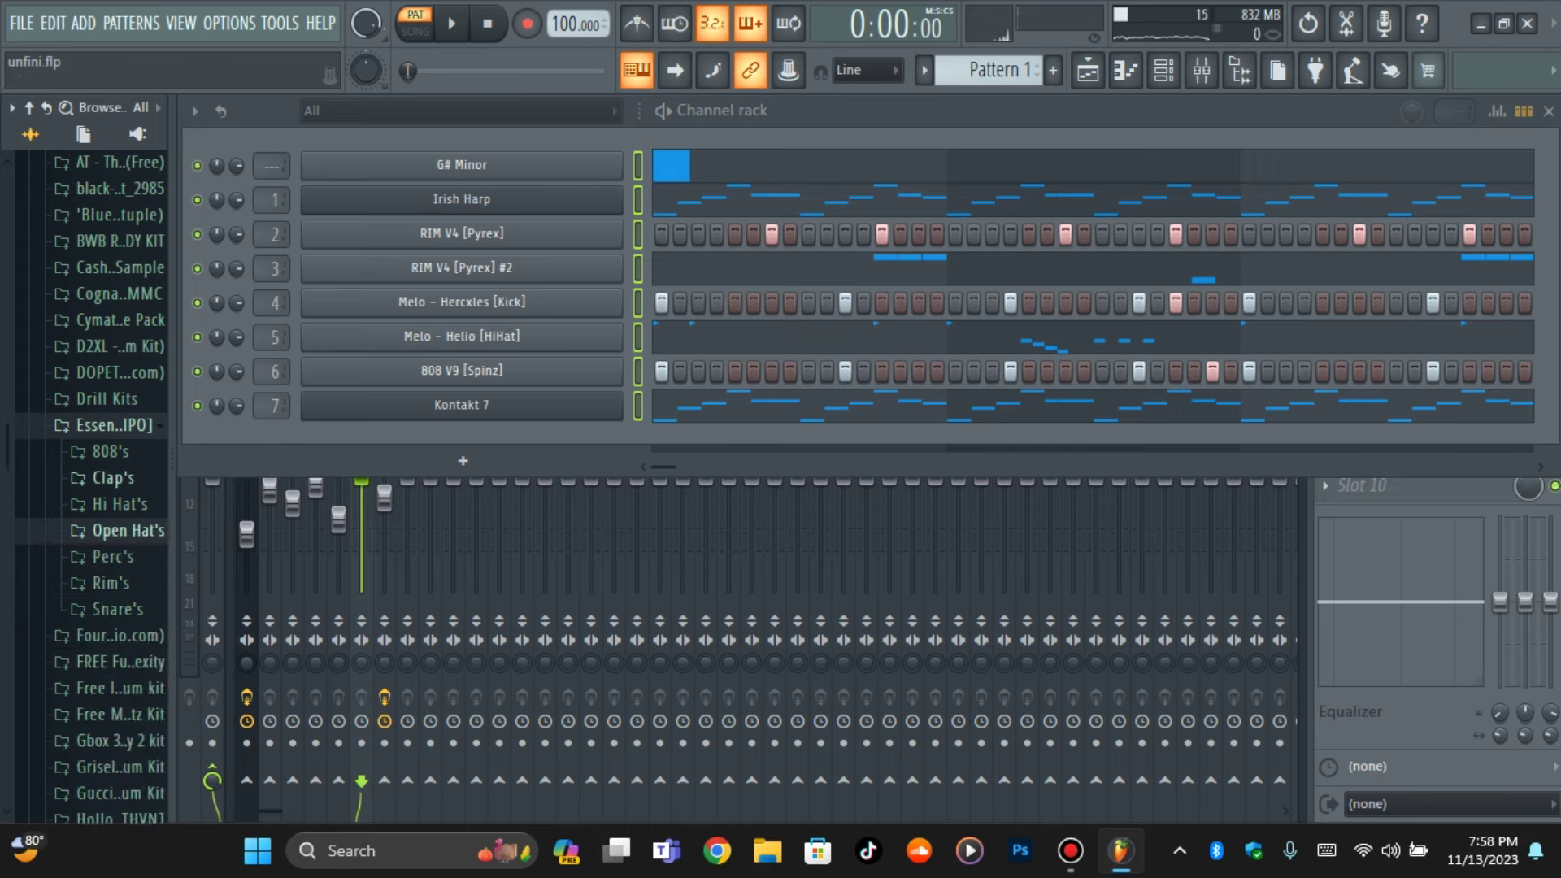
Collapse the Essent..RIPO] kit and open the Daygo 2 Tha Bay Essentials kit inside the West C..m Kits folder
click(122, 424)
scroll(122, 556, down, 15)
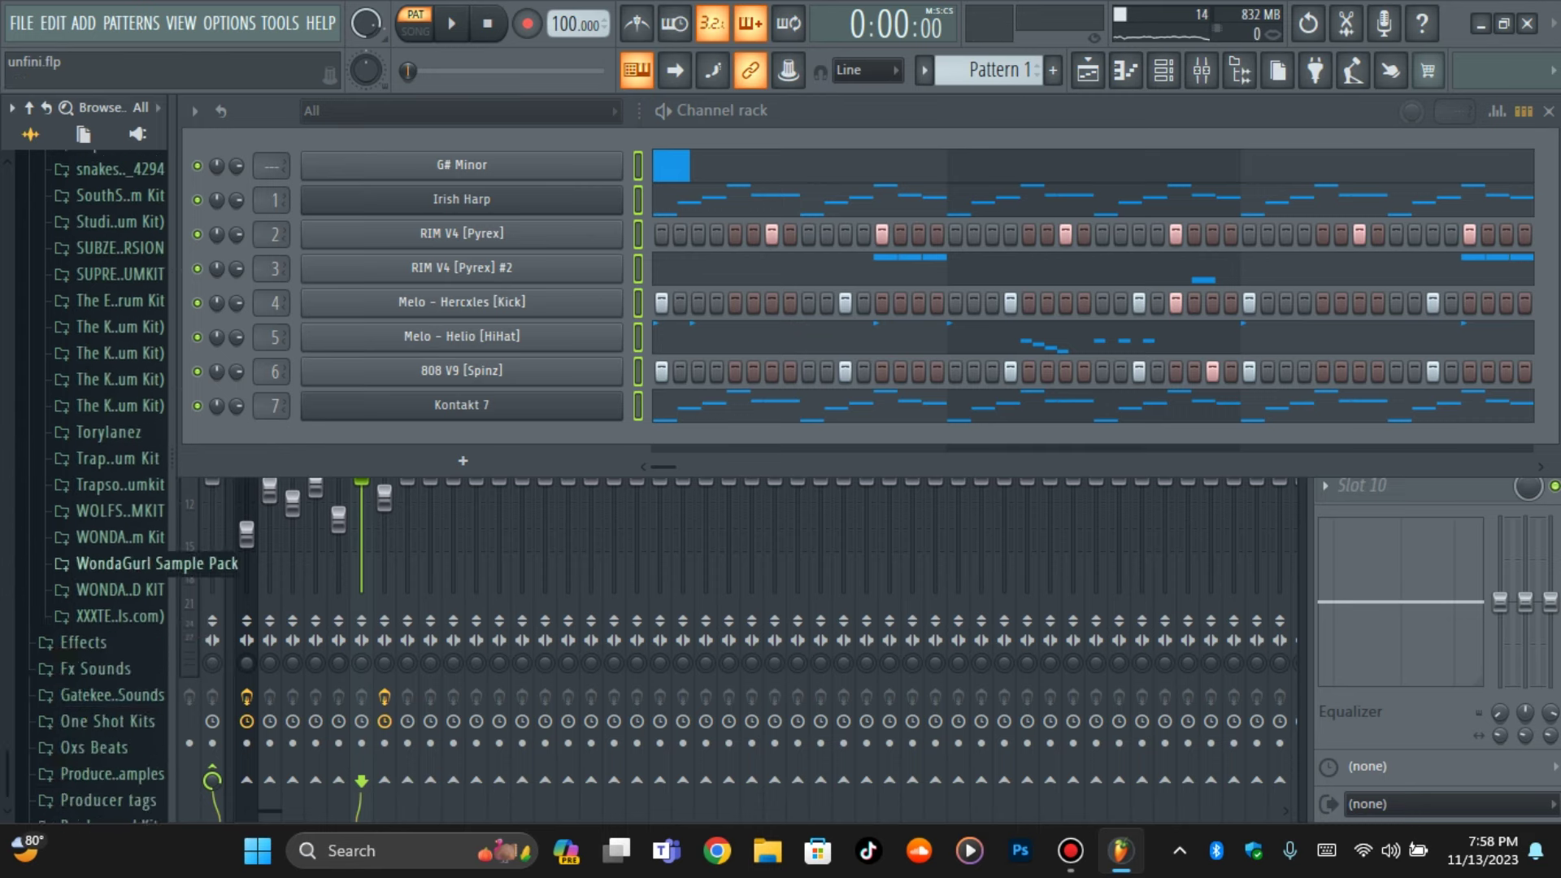
click(122, 704)
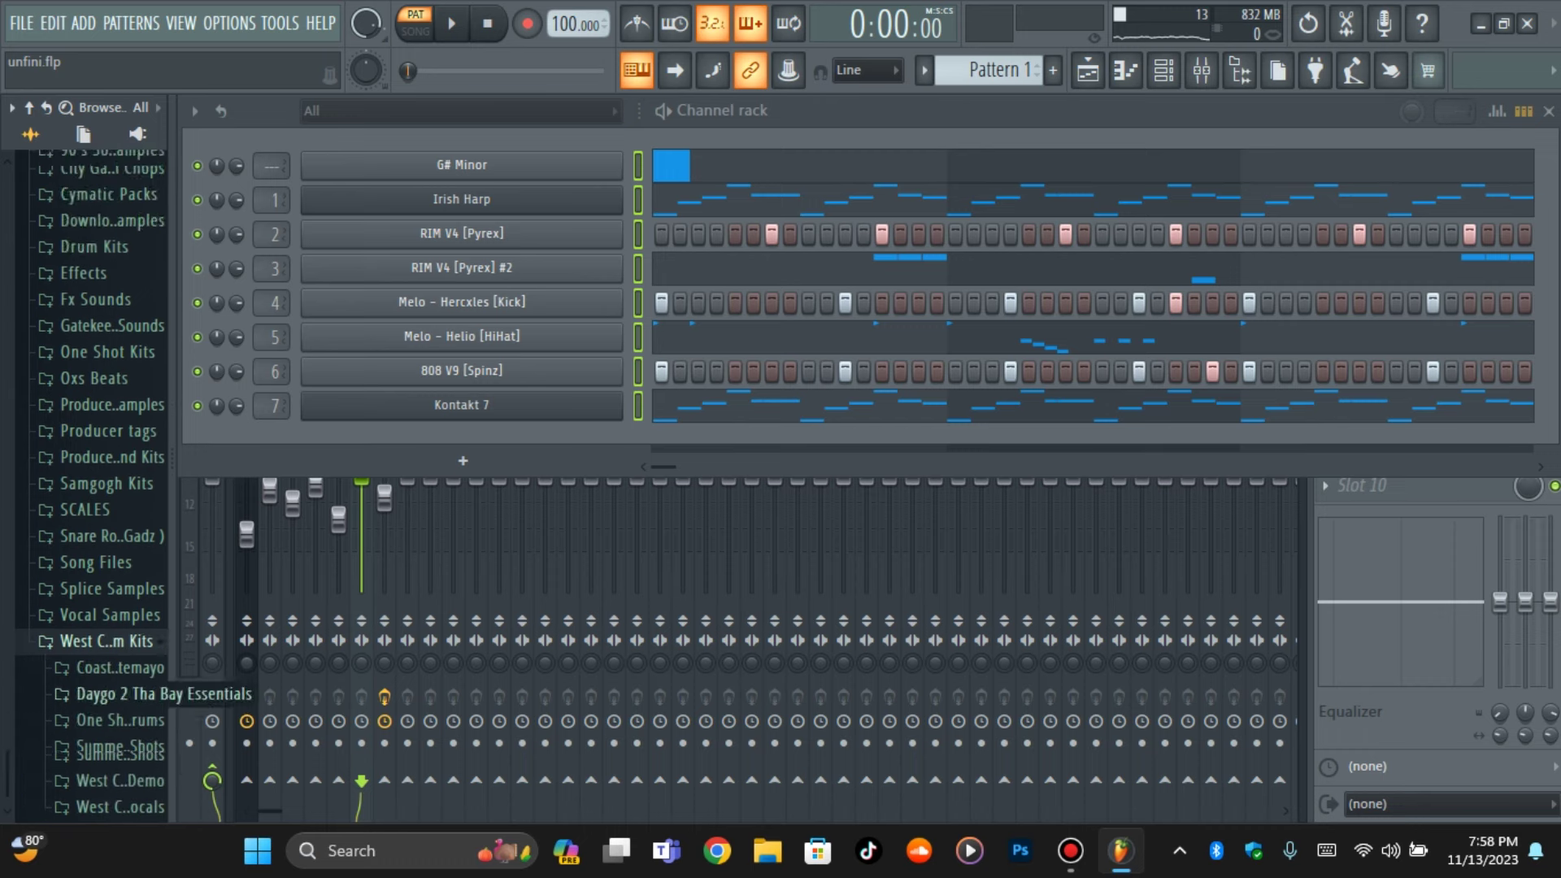
scroll(121, 697, down, 2)
click(110, 696)
scroll(110, 679, down, 5)
scroll(122, 718, down, 1)
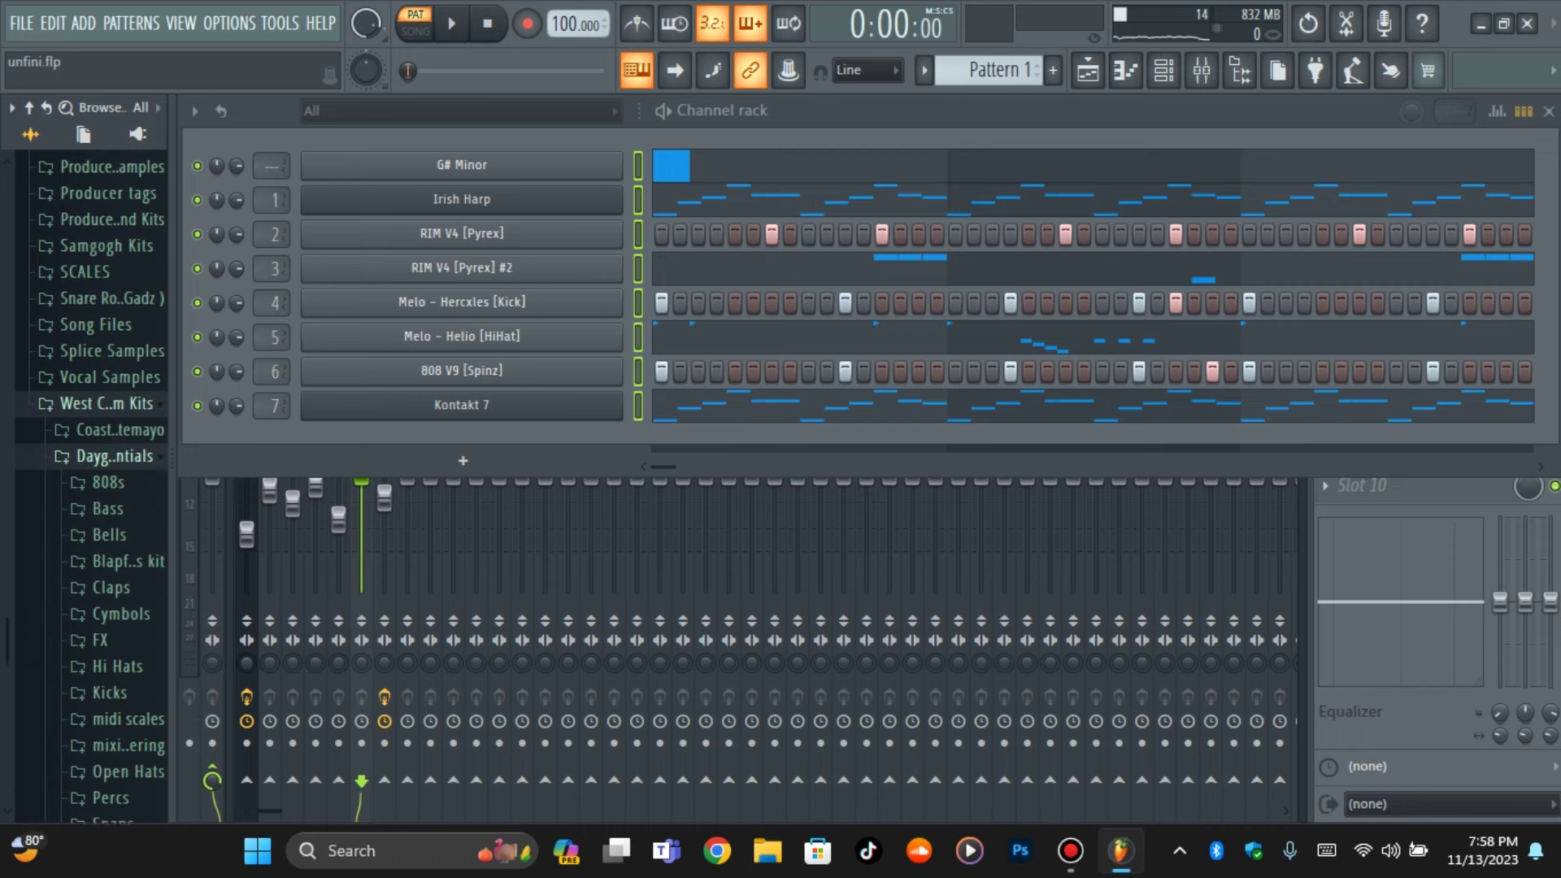
scroll(122, 717, down, 5)
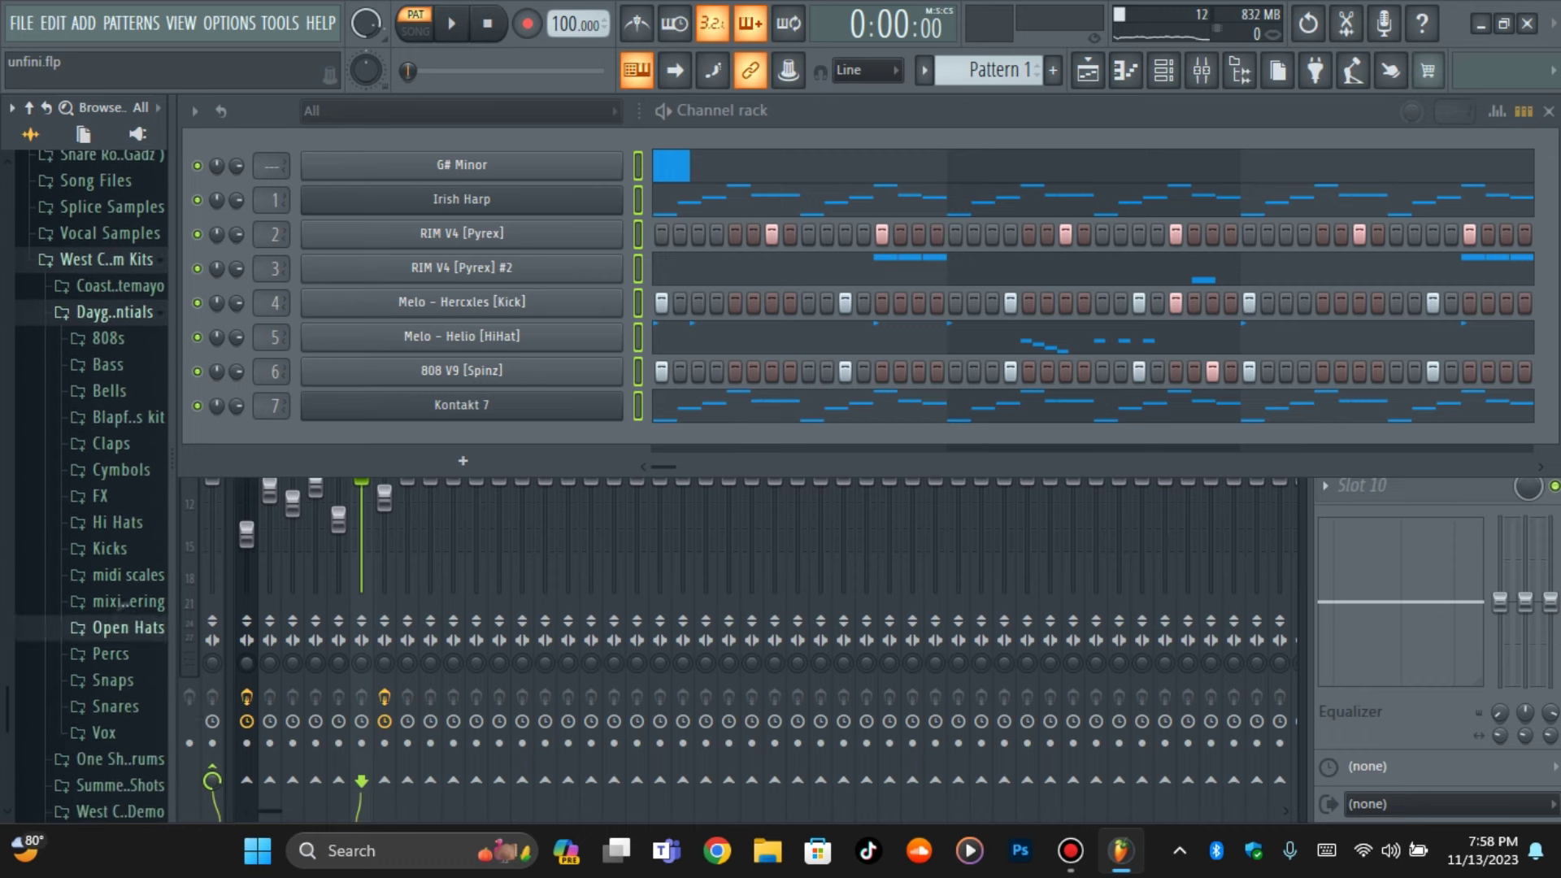
Preview samples in the kit's Open Hats folder and add open hat 1 as a new channel in the rack
click(122, 626)
click(135, 699)
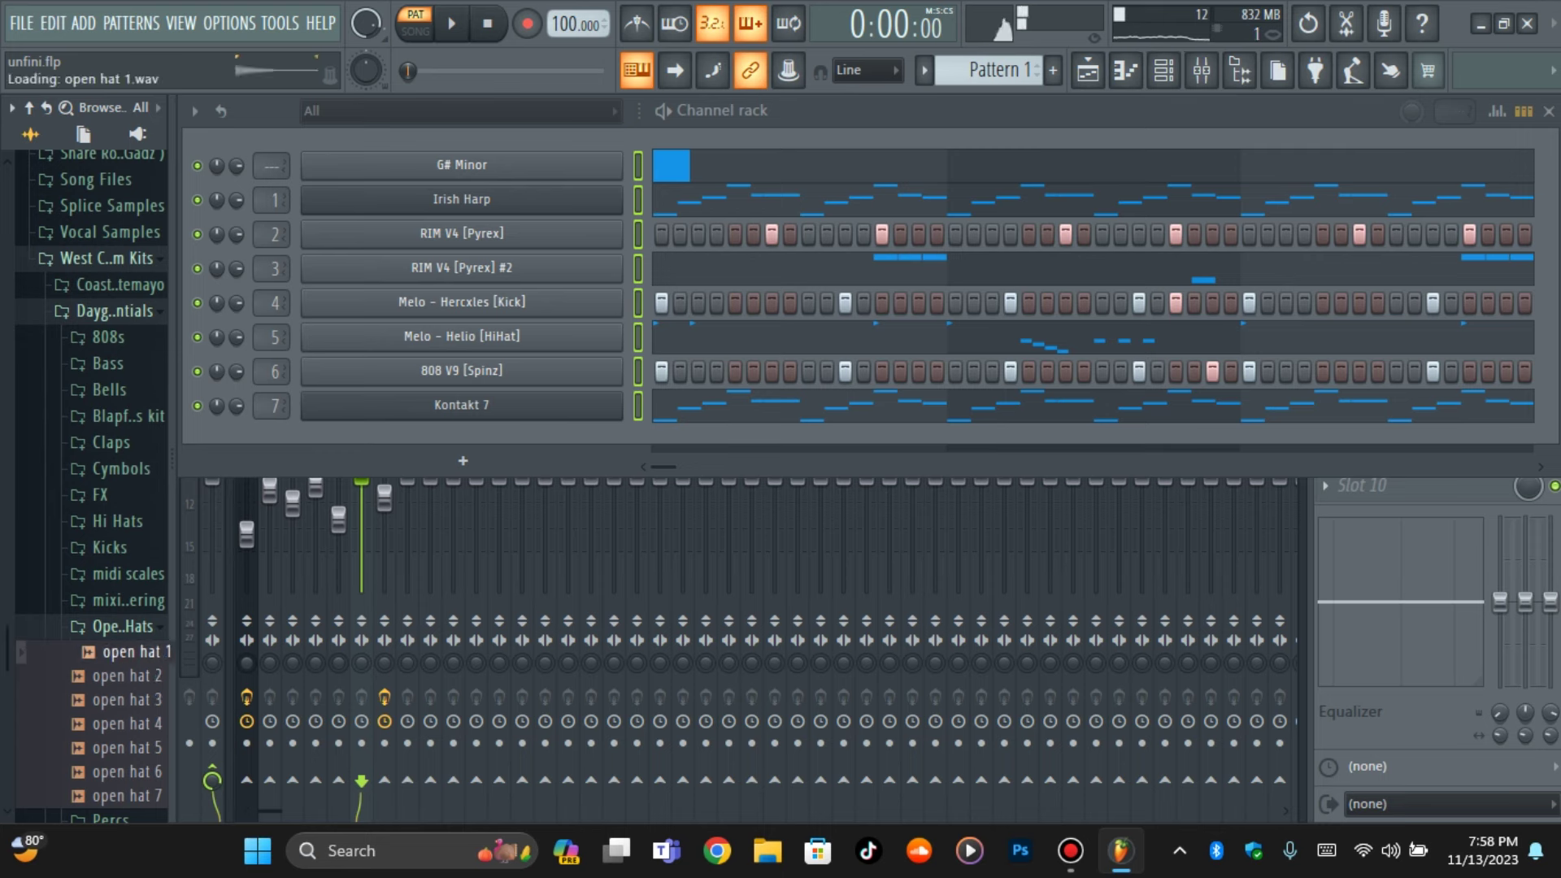
click(134, 724)
drag(362, 492, 366, 463)
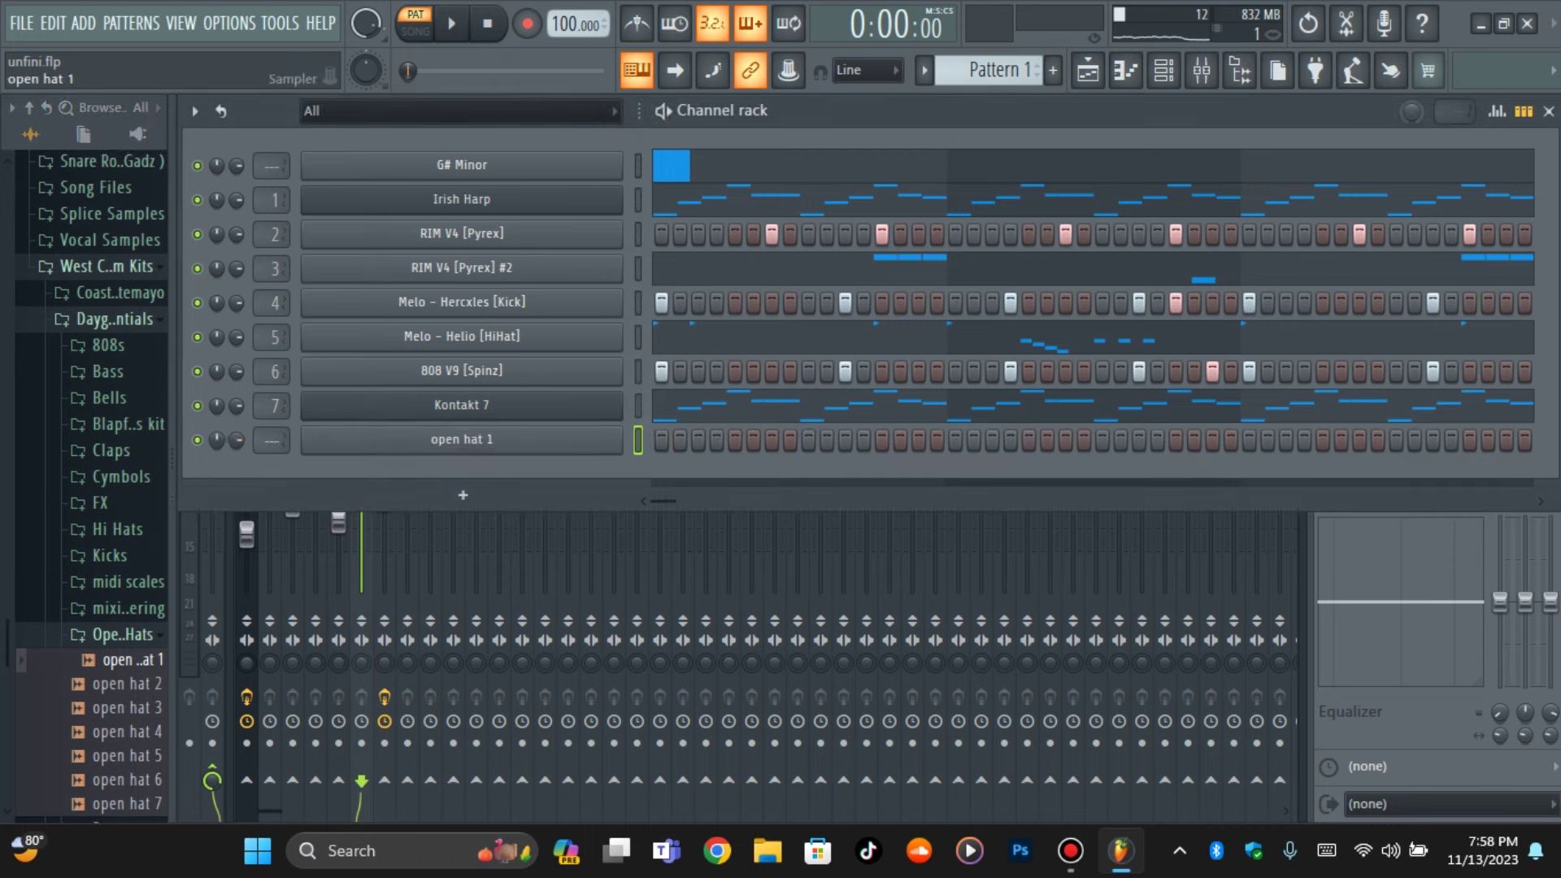
Place an open hat 1 hit on step 15 while the pattern plays
key(space)
click(919, 441)
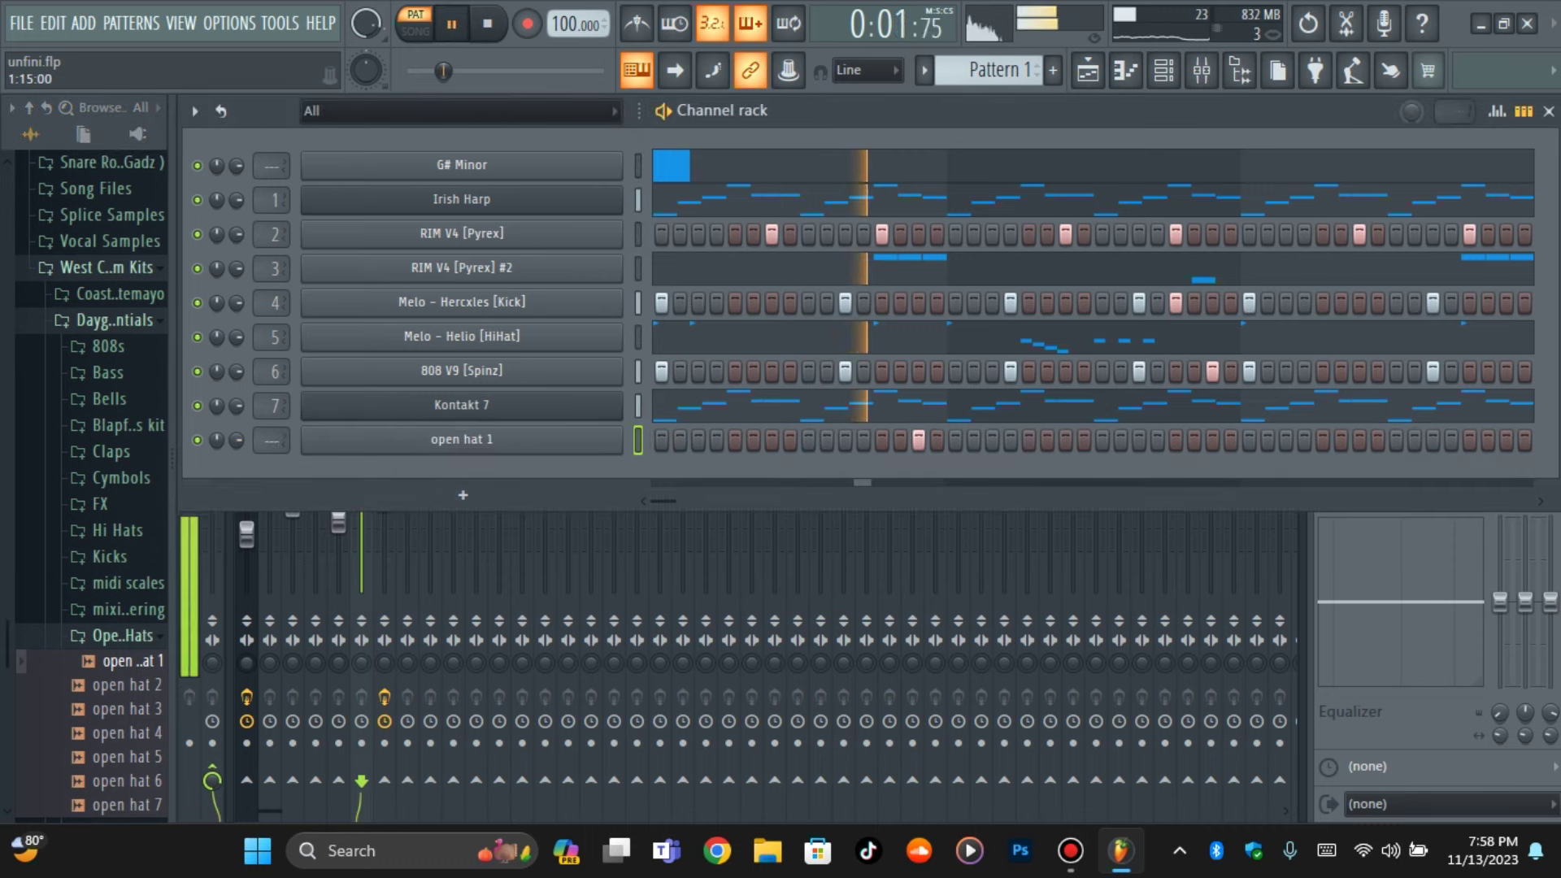
key(space)
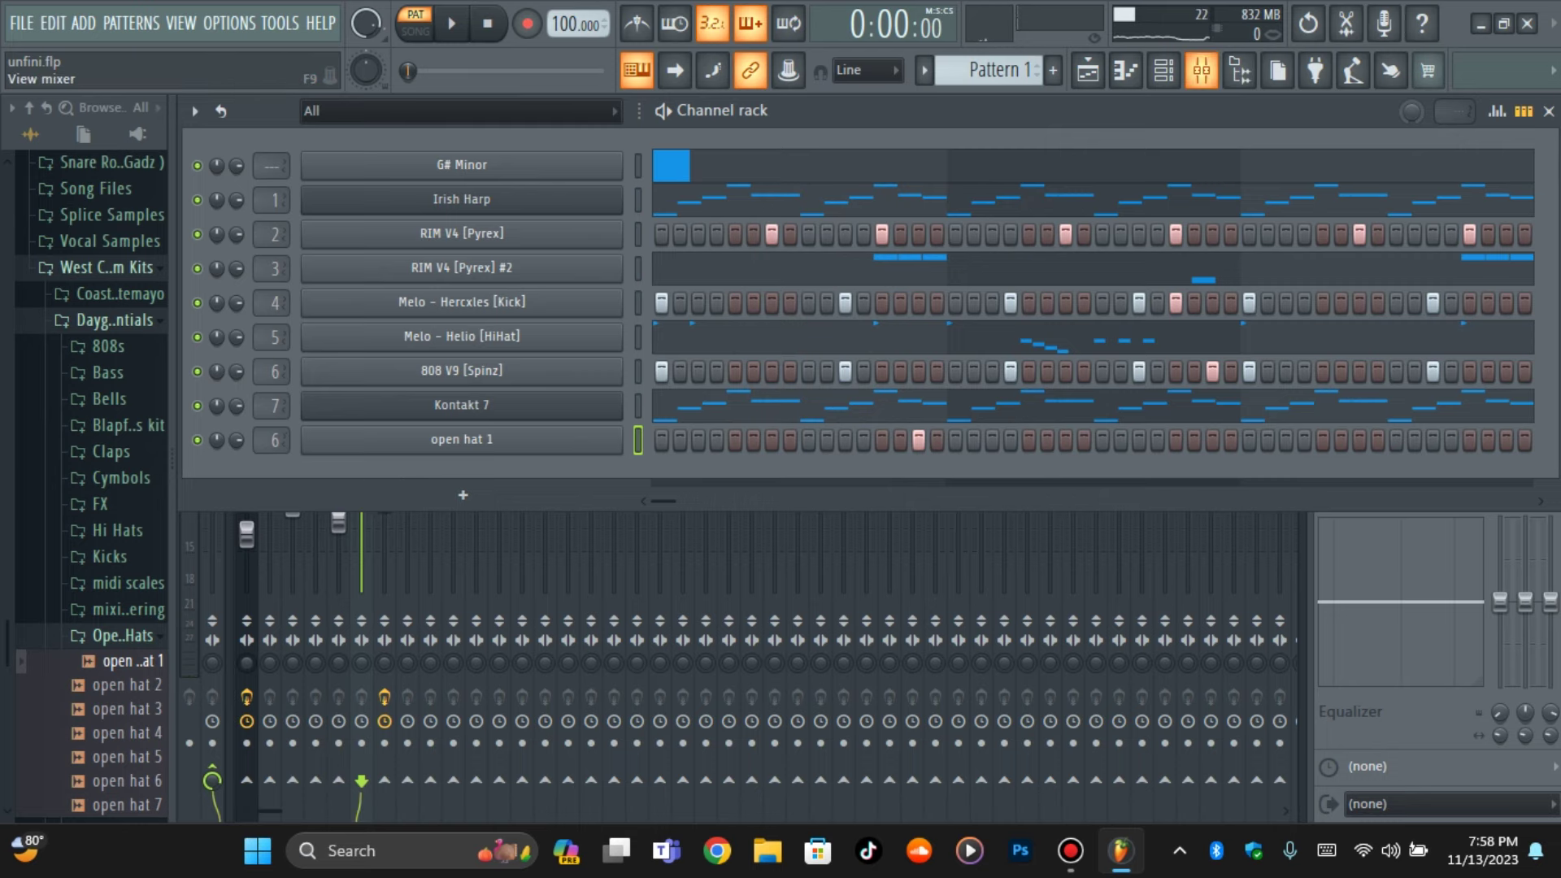
Route the open hat 1 channel to mixer track 8 and return to the channel rack
click(1201, 71)
right_click(407, 244)
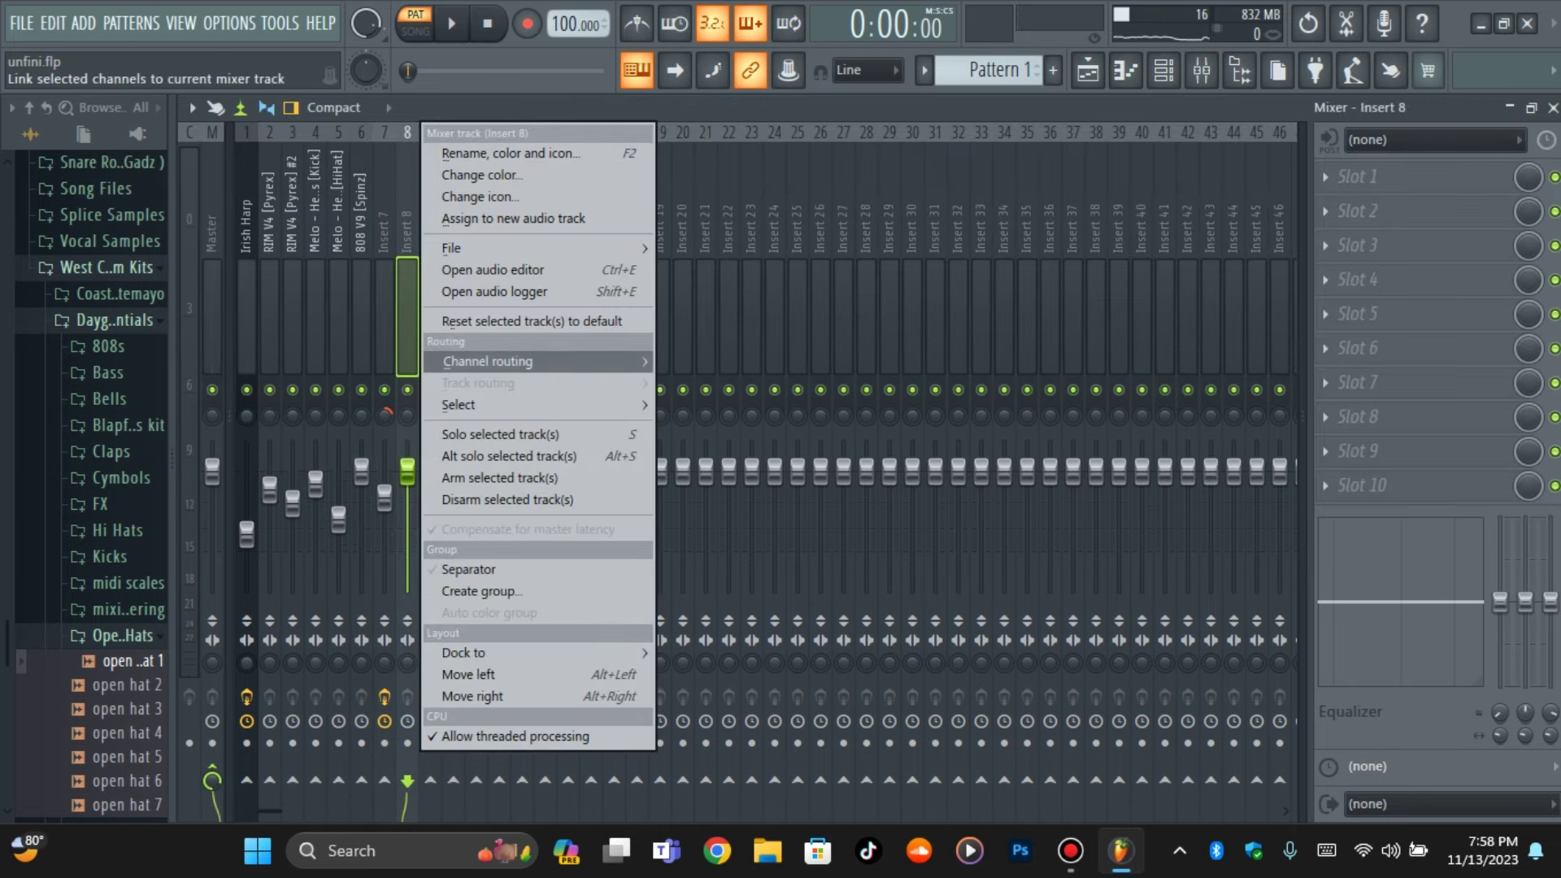
mouse_move(488, 356)
click(772, 355)
click(1164, 71)
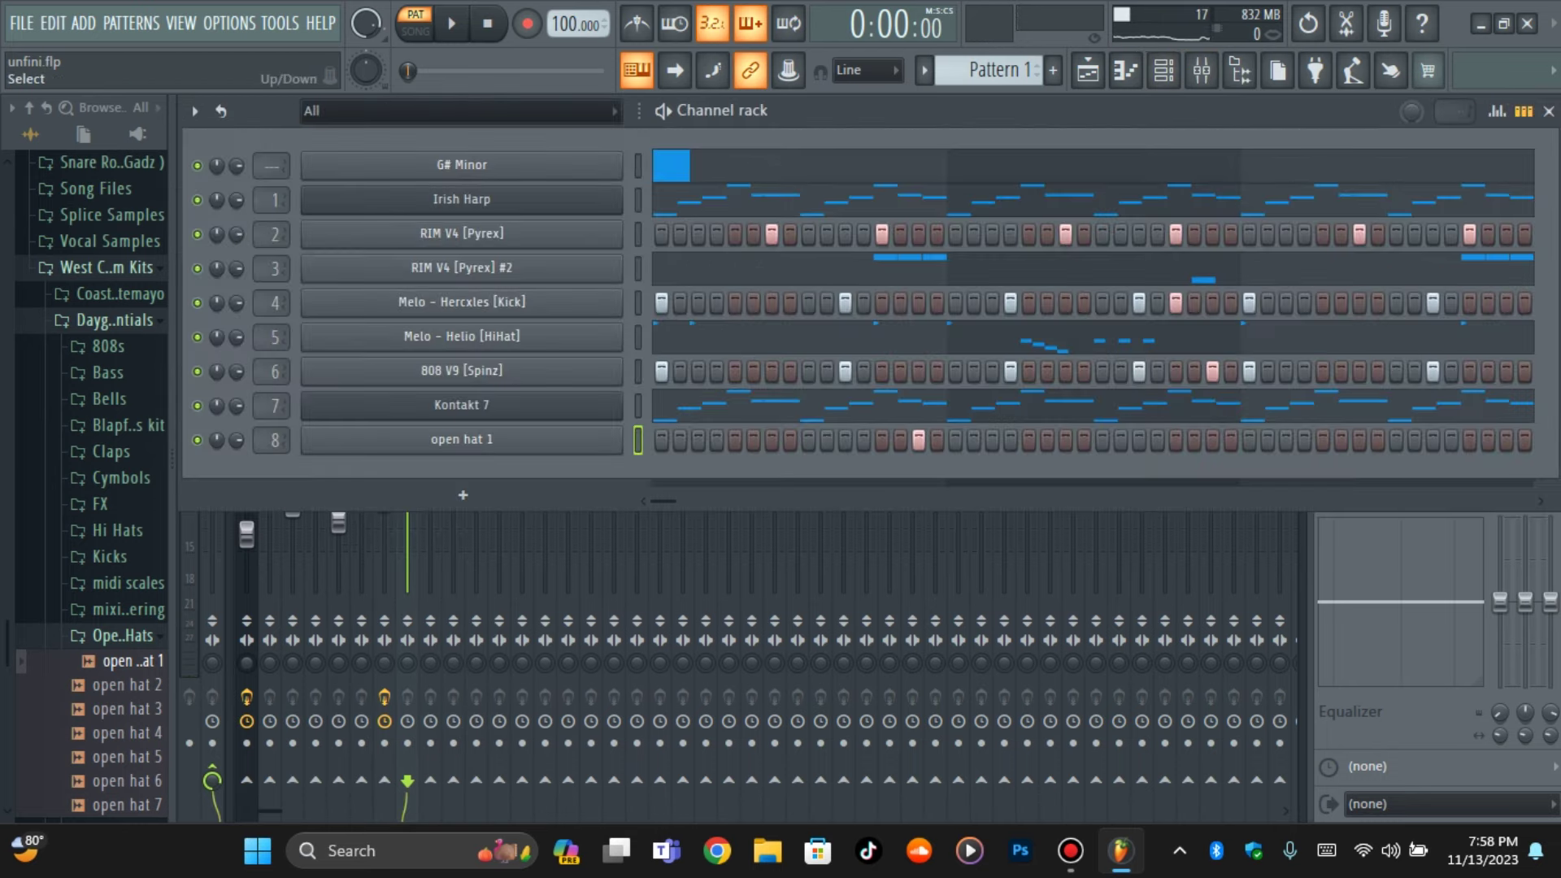
Rename the Kontakt 7 channel as Hybrid Keys
right_click(623, 397)
click(675, 444)
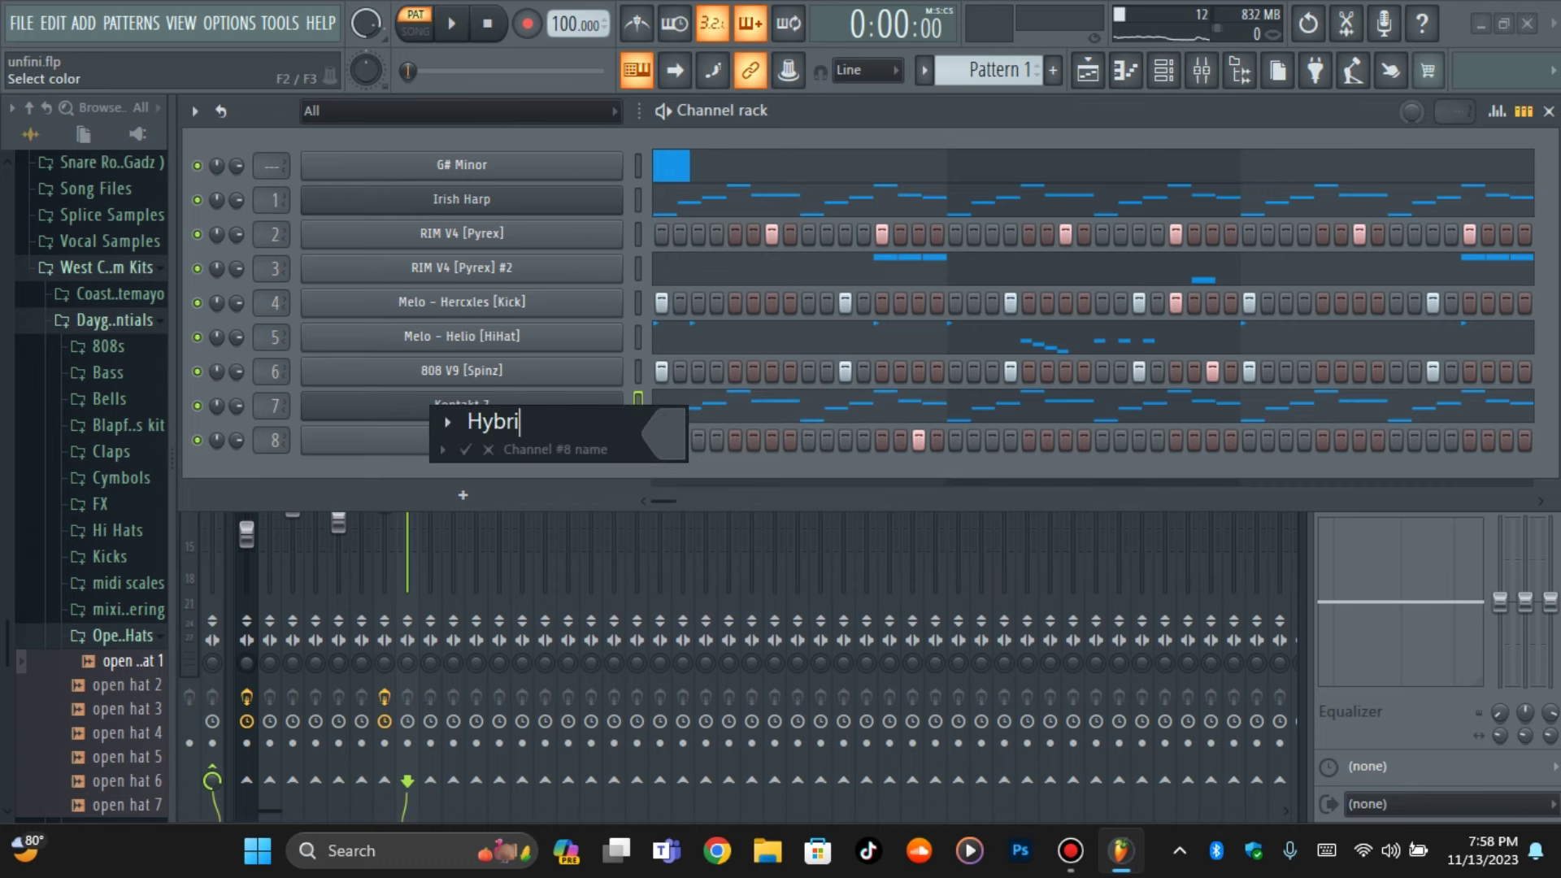
text(Hybrid Keys)
key(Return)
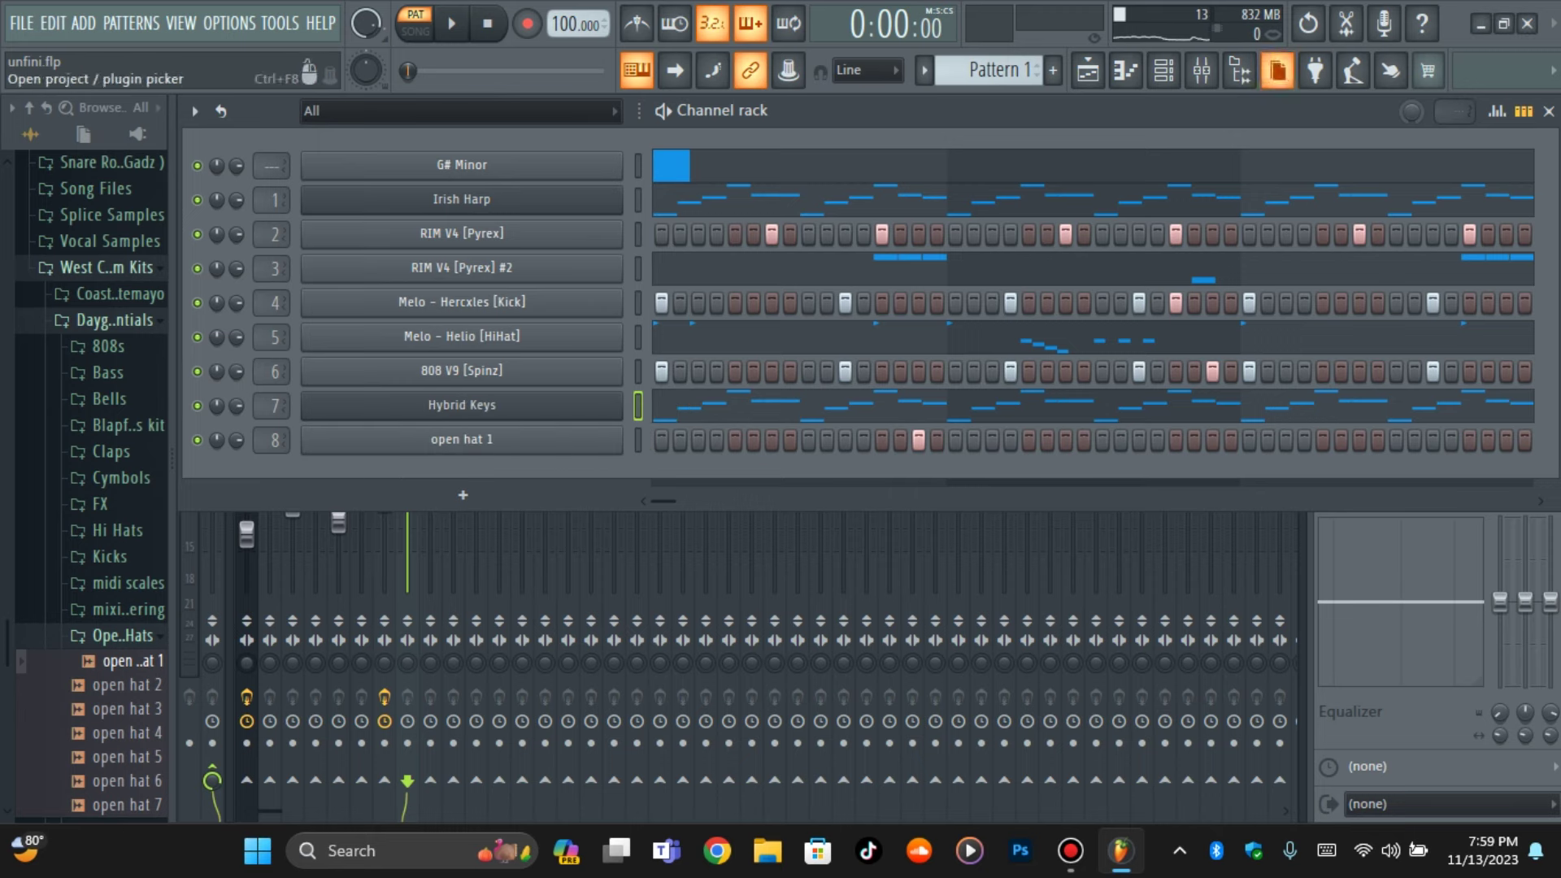
Link the Hybrid Keys channel to mixer track 7 so the track takes the channel's name
click(1202, 70)
click(384, 212)
right_click(385, 212)
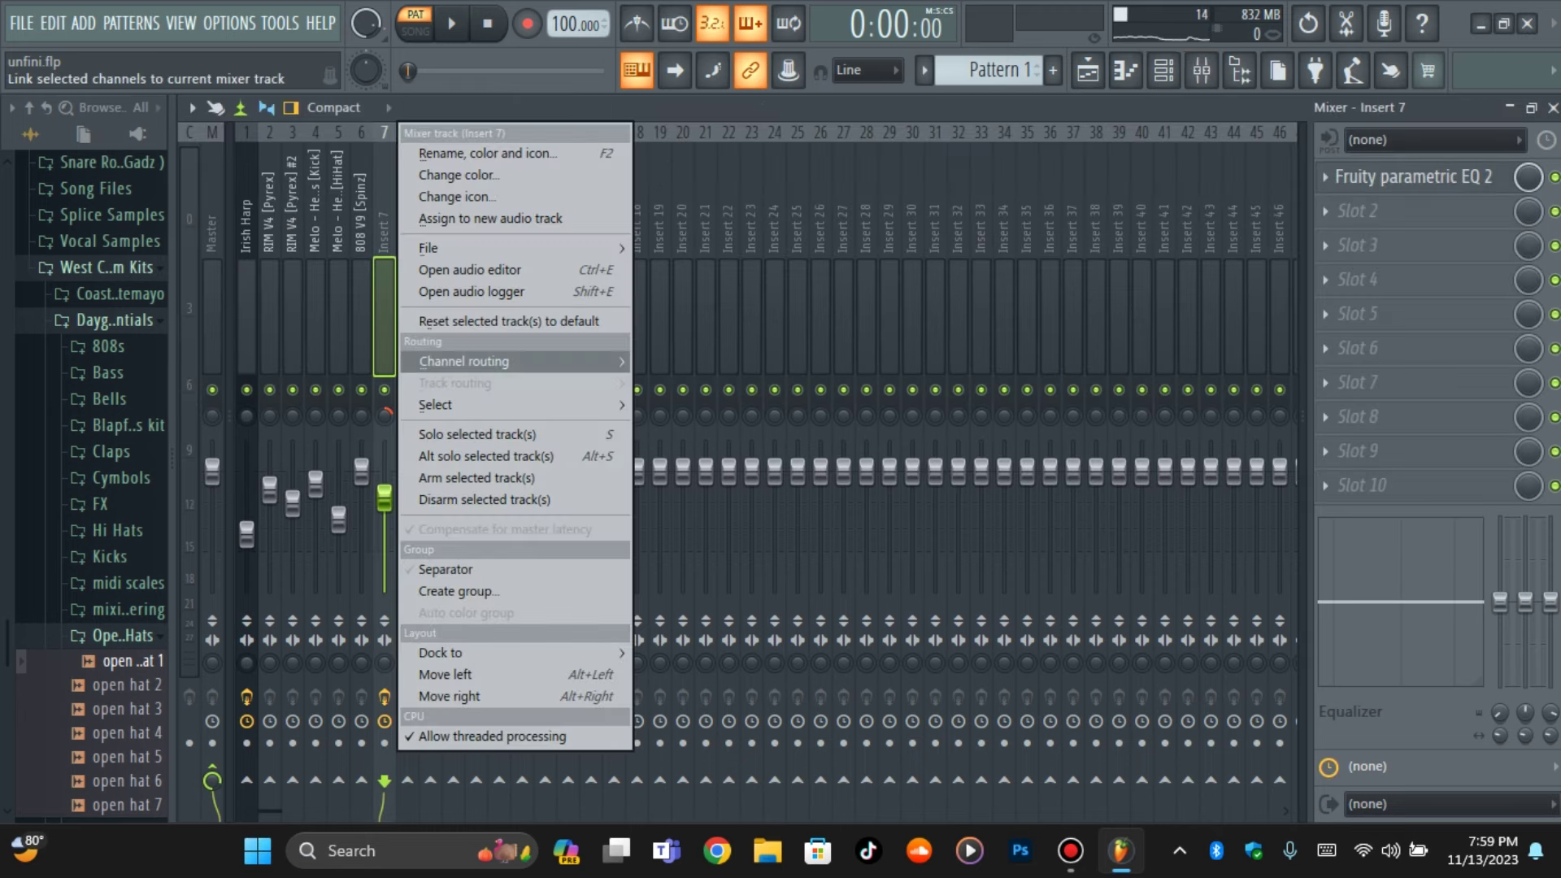
mouse_move(521, 361)
click(716, 361)
Lower the open hat 1 mixer track to 53% volume during playback
key(space)
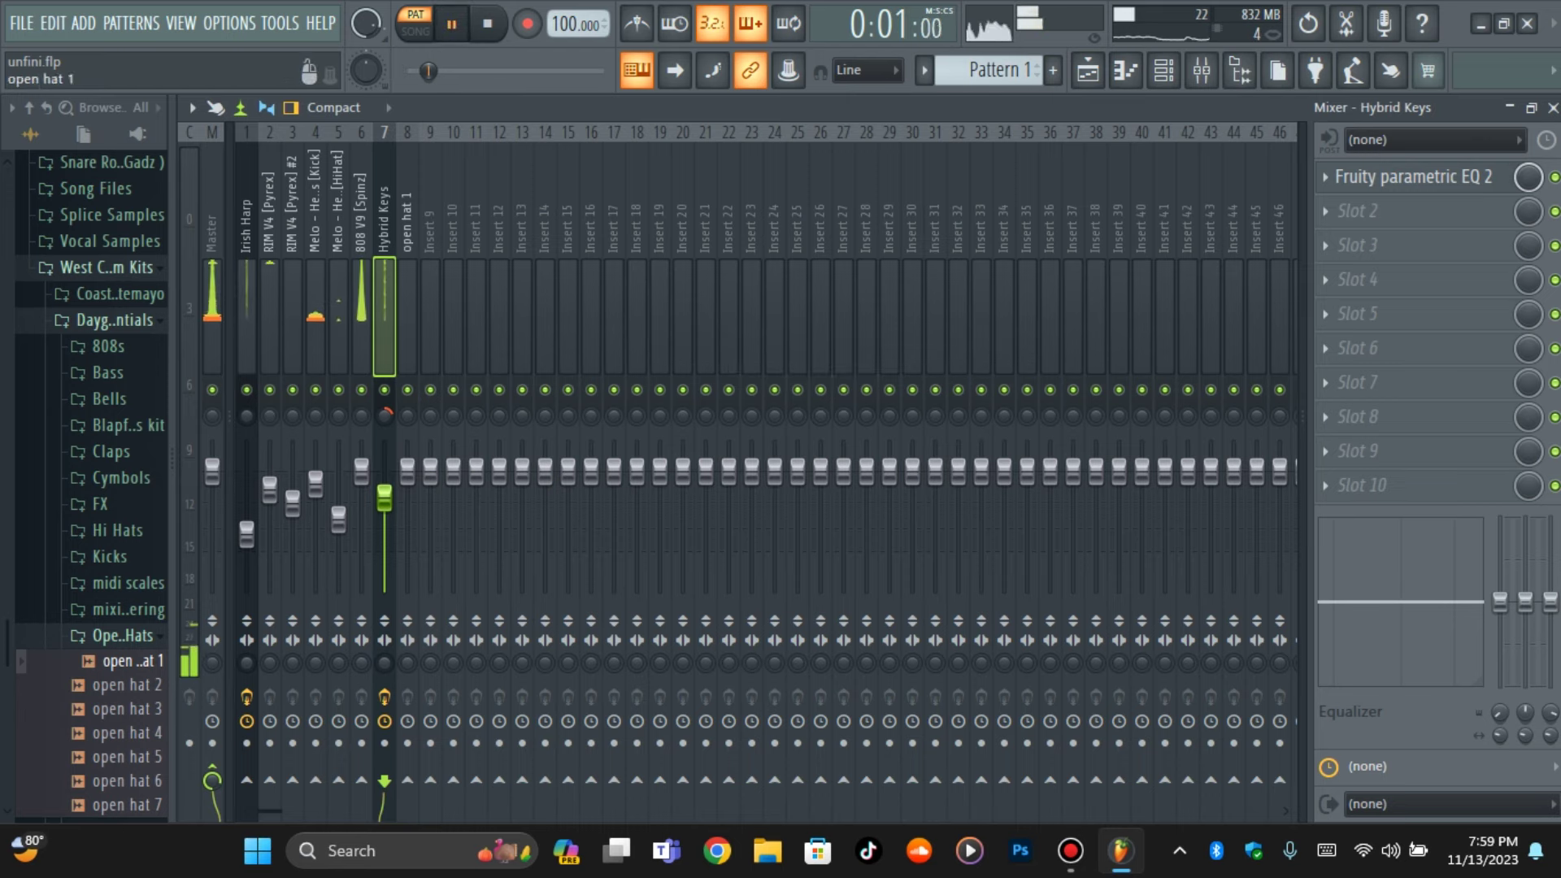
drag(407, 471, 407, 524)
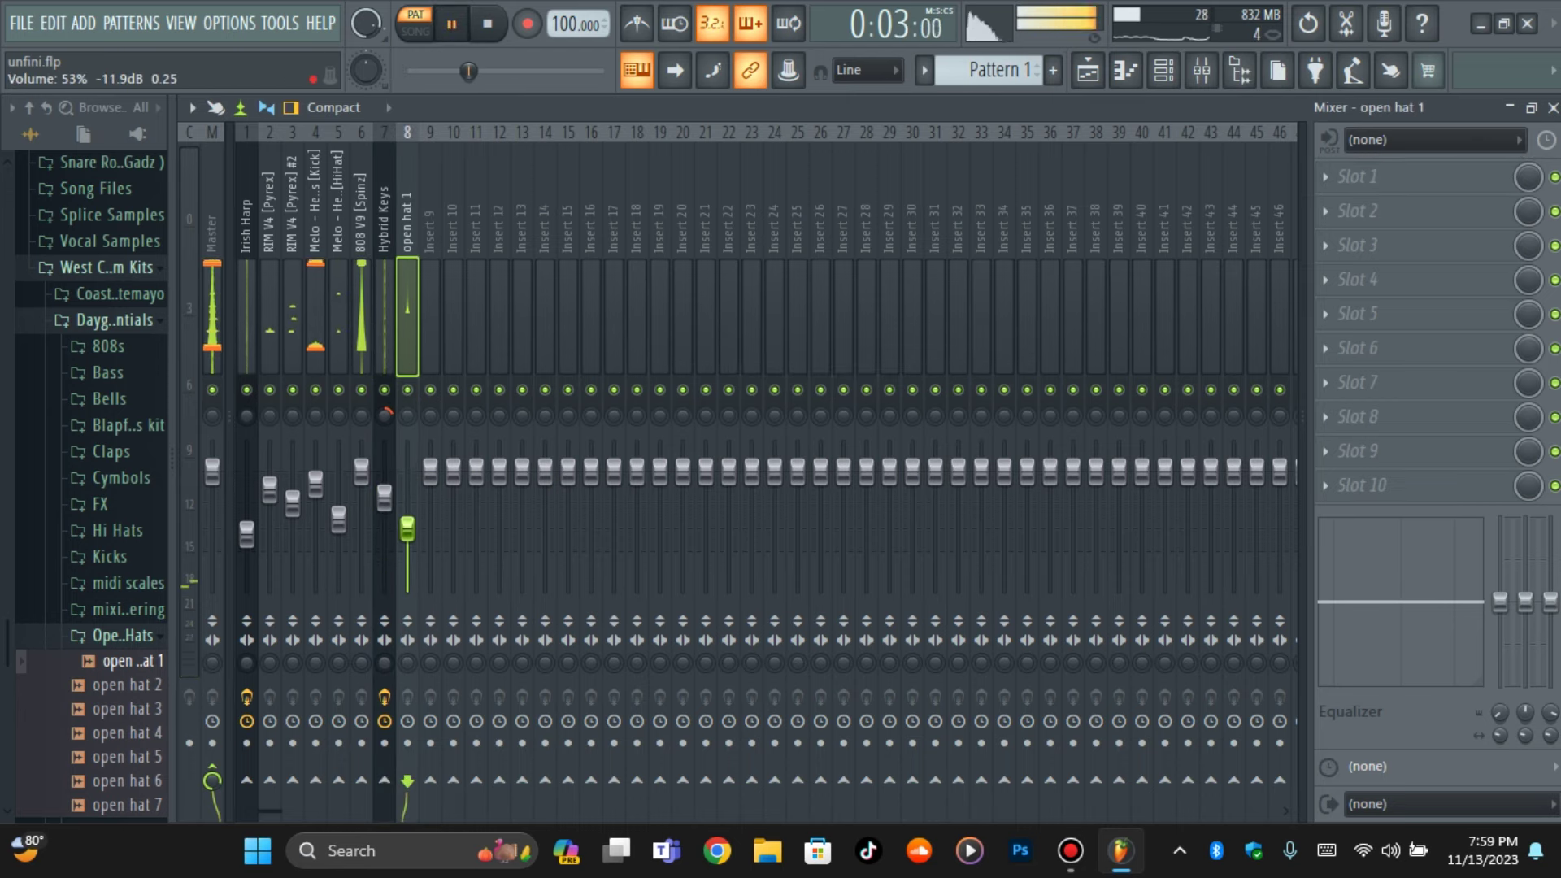
Add a second open hat 1 hit on step 47 and transpose the open hat notes down one octave to C4
click(1164, 71)
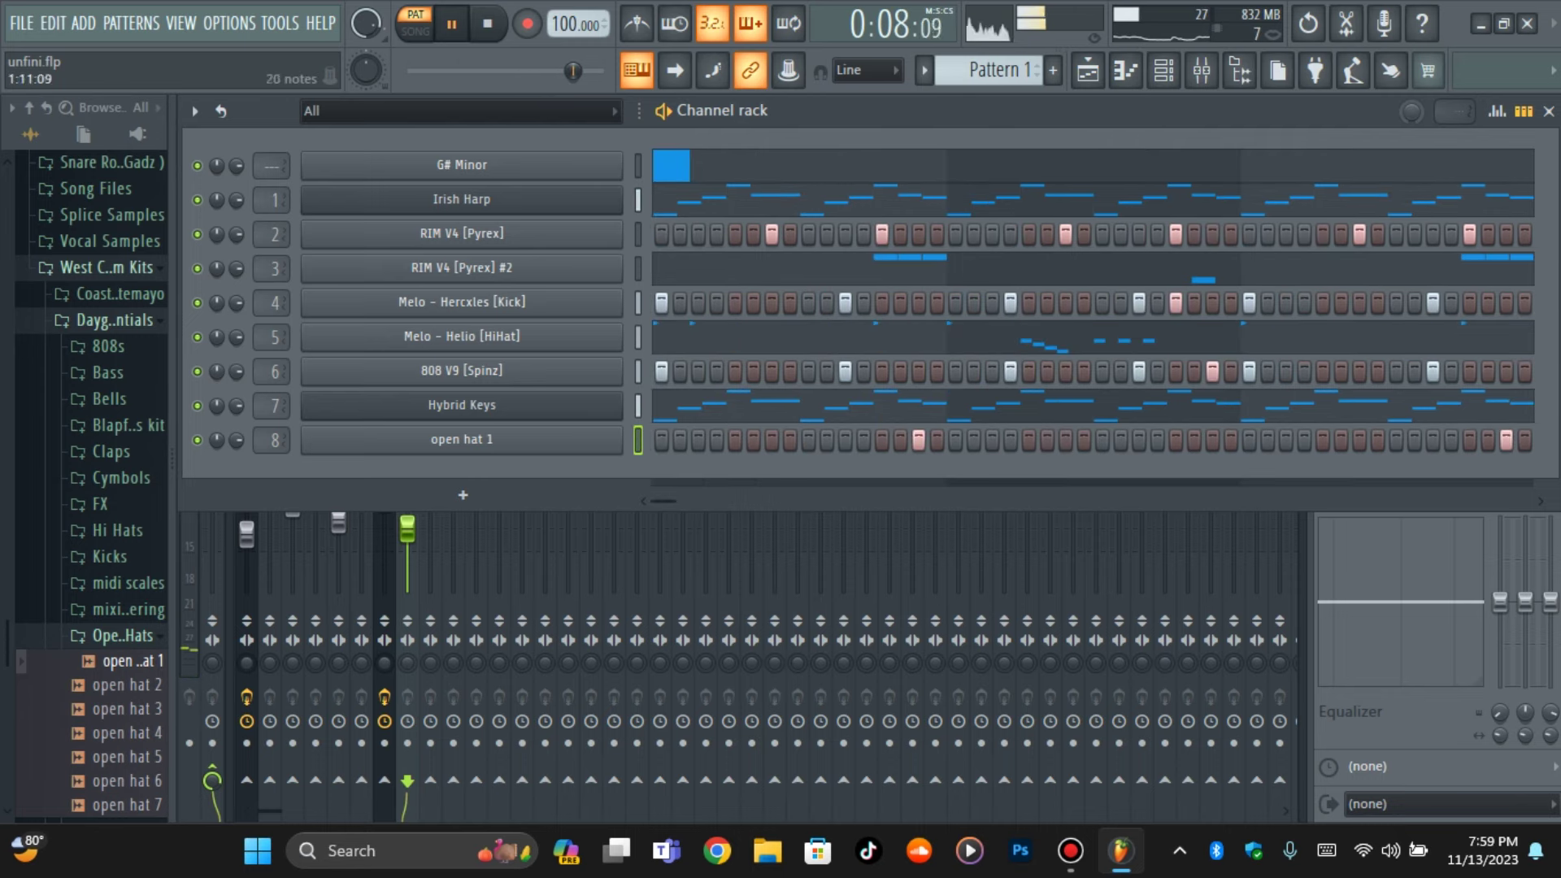
key(space)
key(F7)
key(ctrl+Down)
key(space)
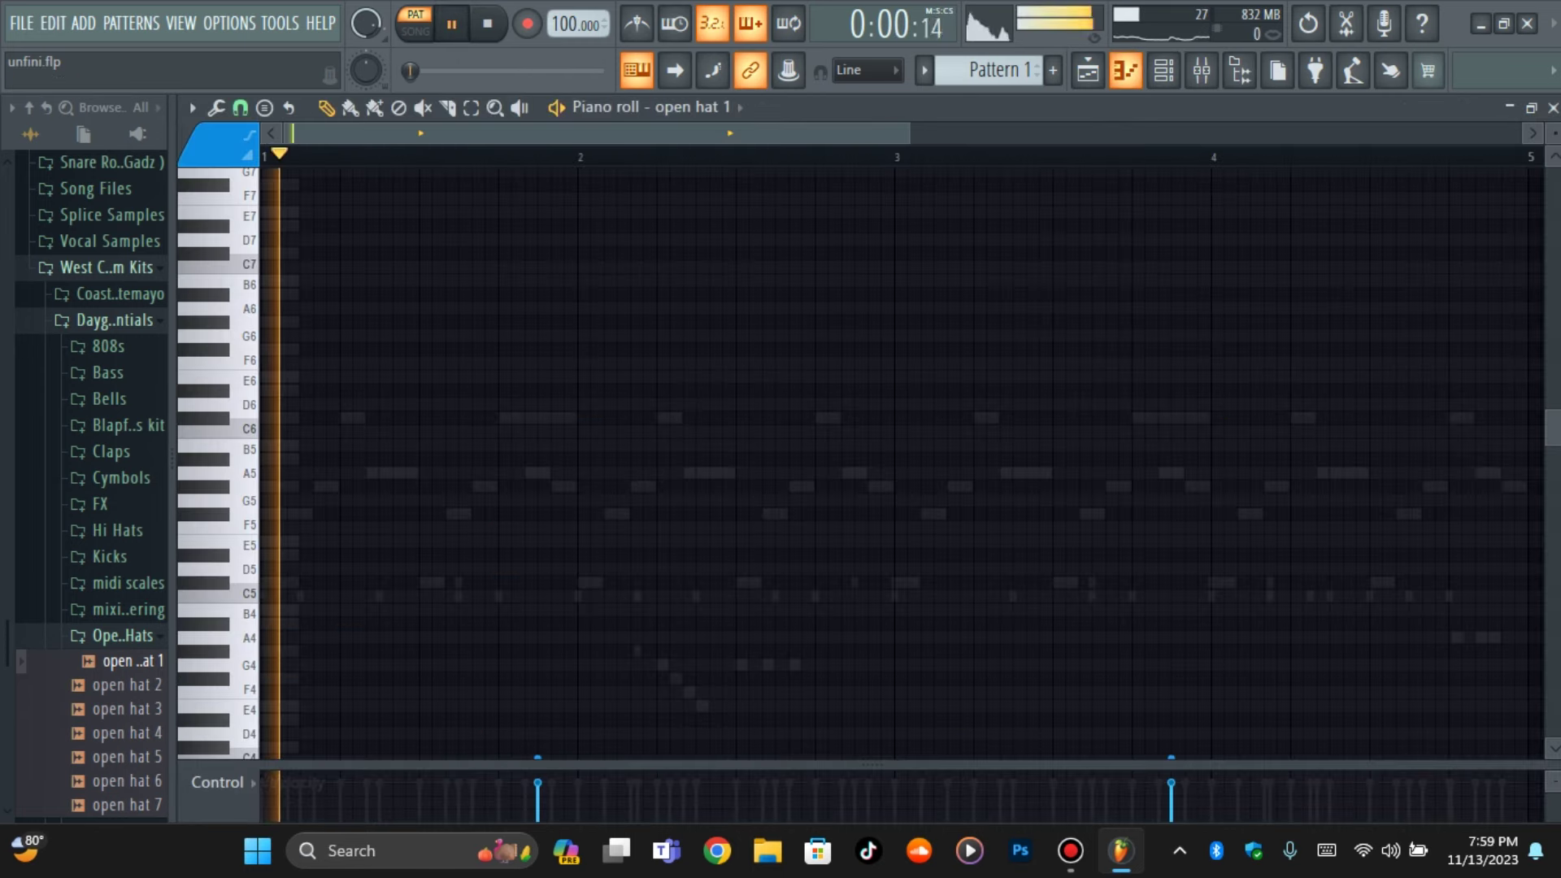
scroll(1126, 338, down, 1)
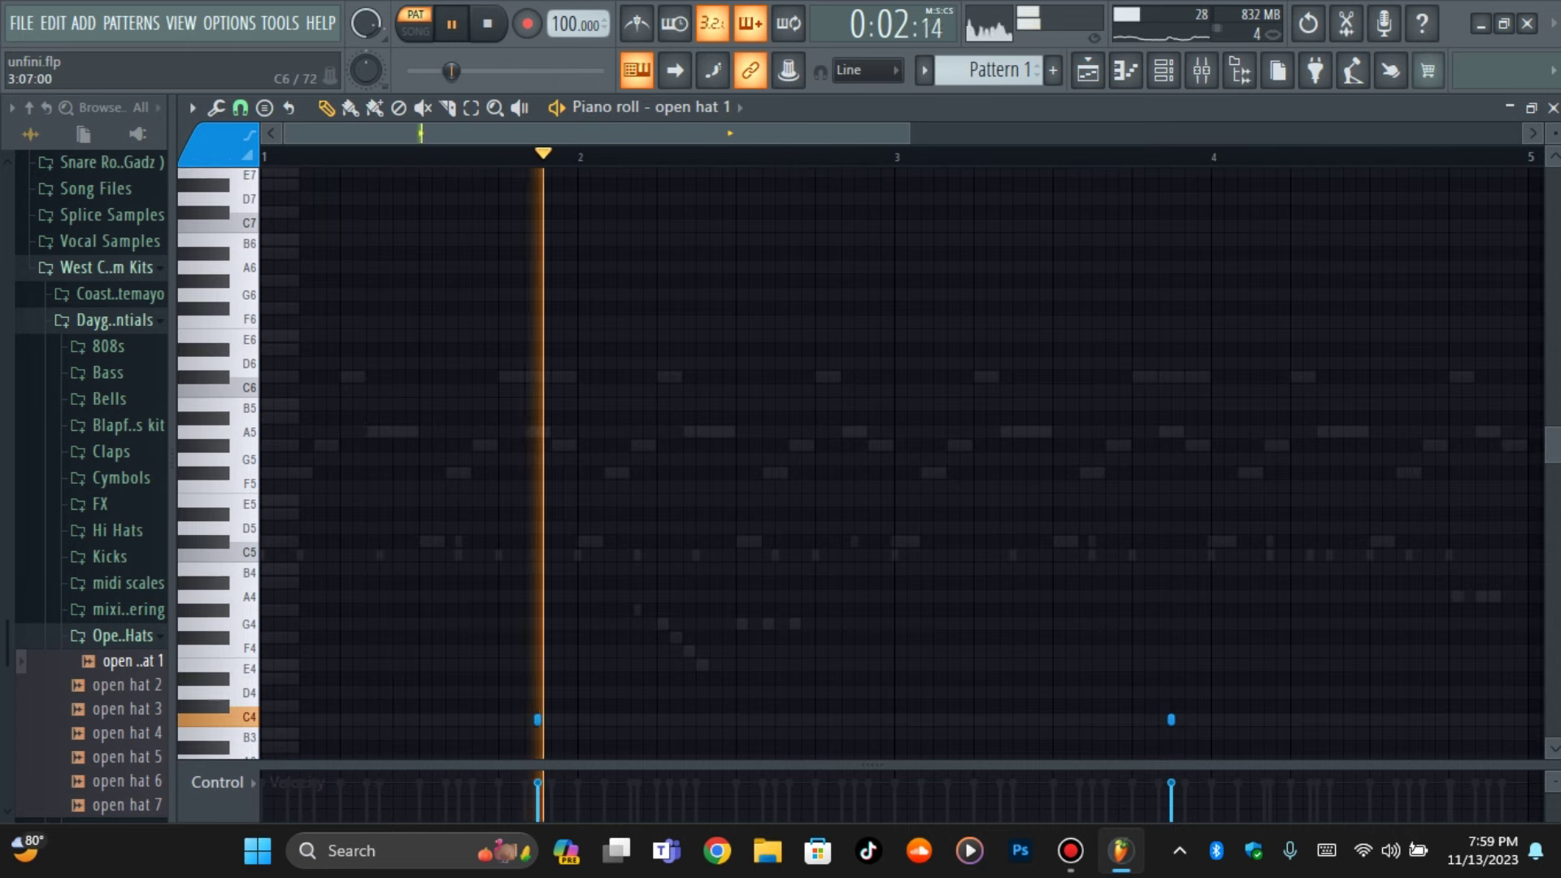
Lower the open hat 1 mixer track's volume a little further while the pattern plays
click(1202, 70)
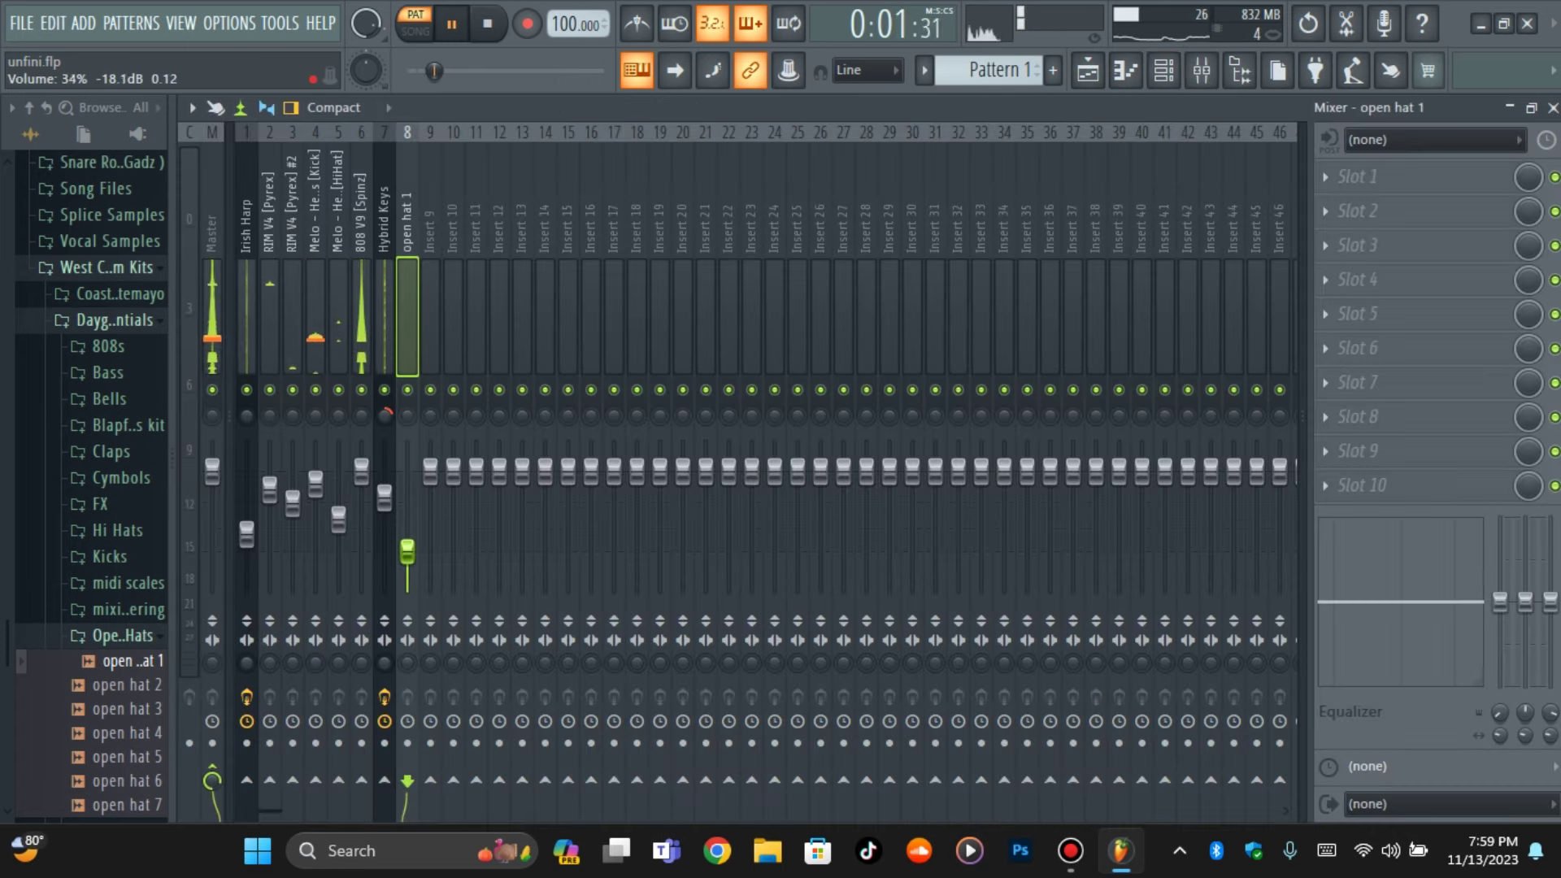
click(1164, 70)
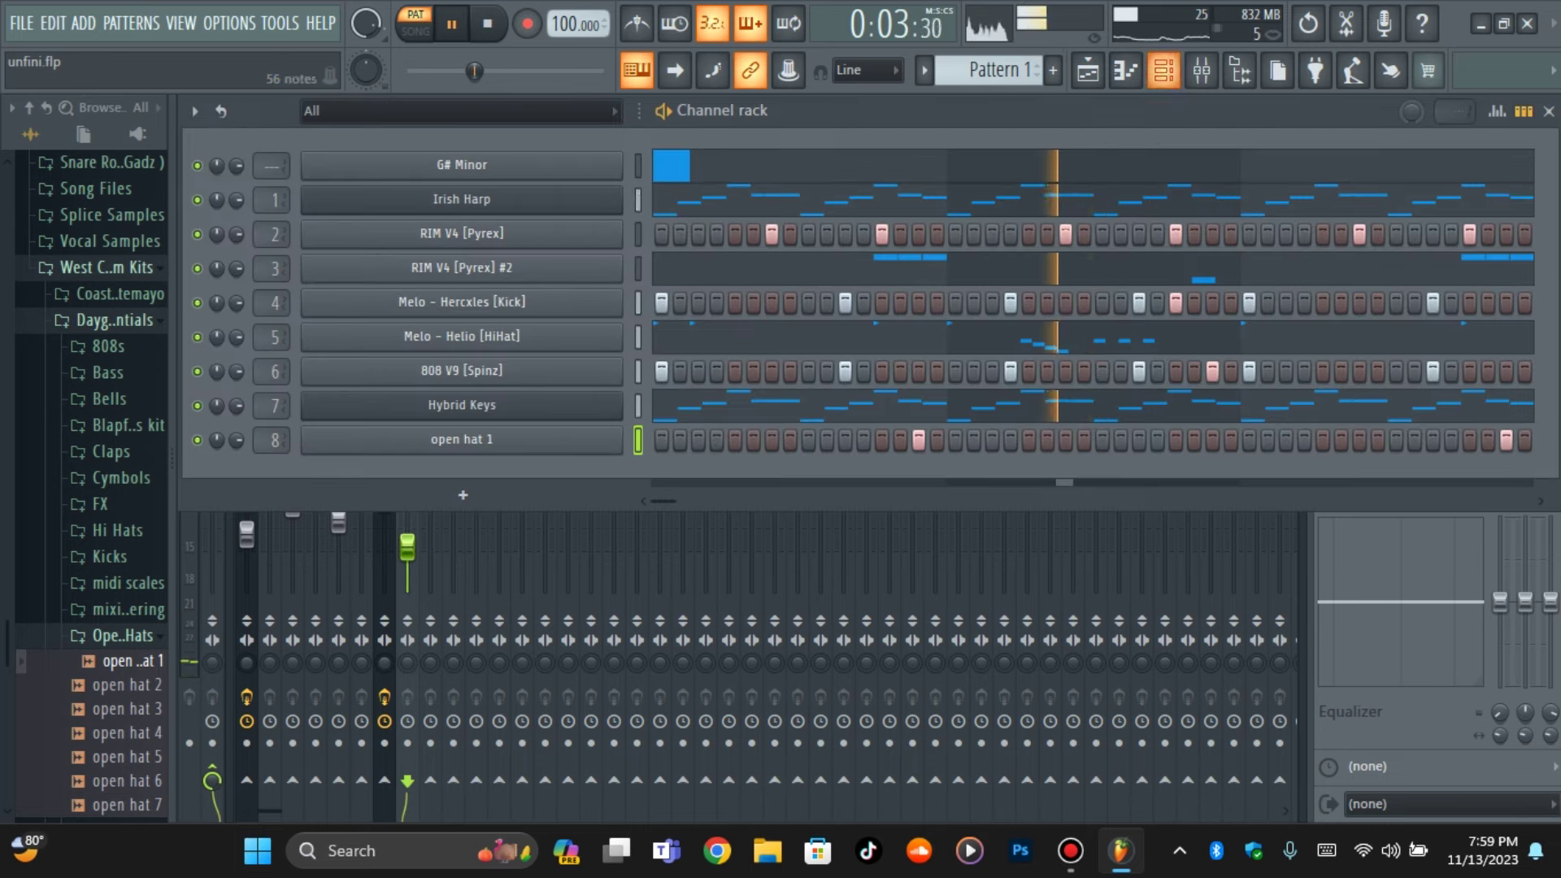
Set the open hat 1 sample's fade out to 100%, then collapse the Open Hats folder and stop playback
click(461, 440)
key(space)
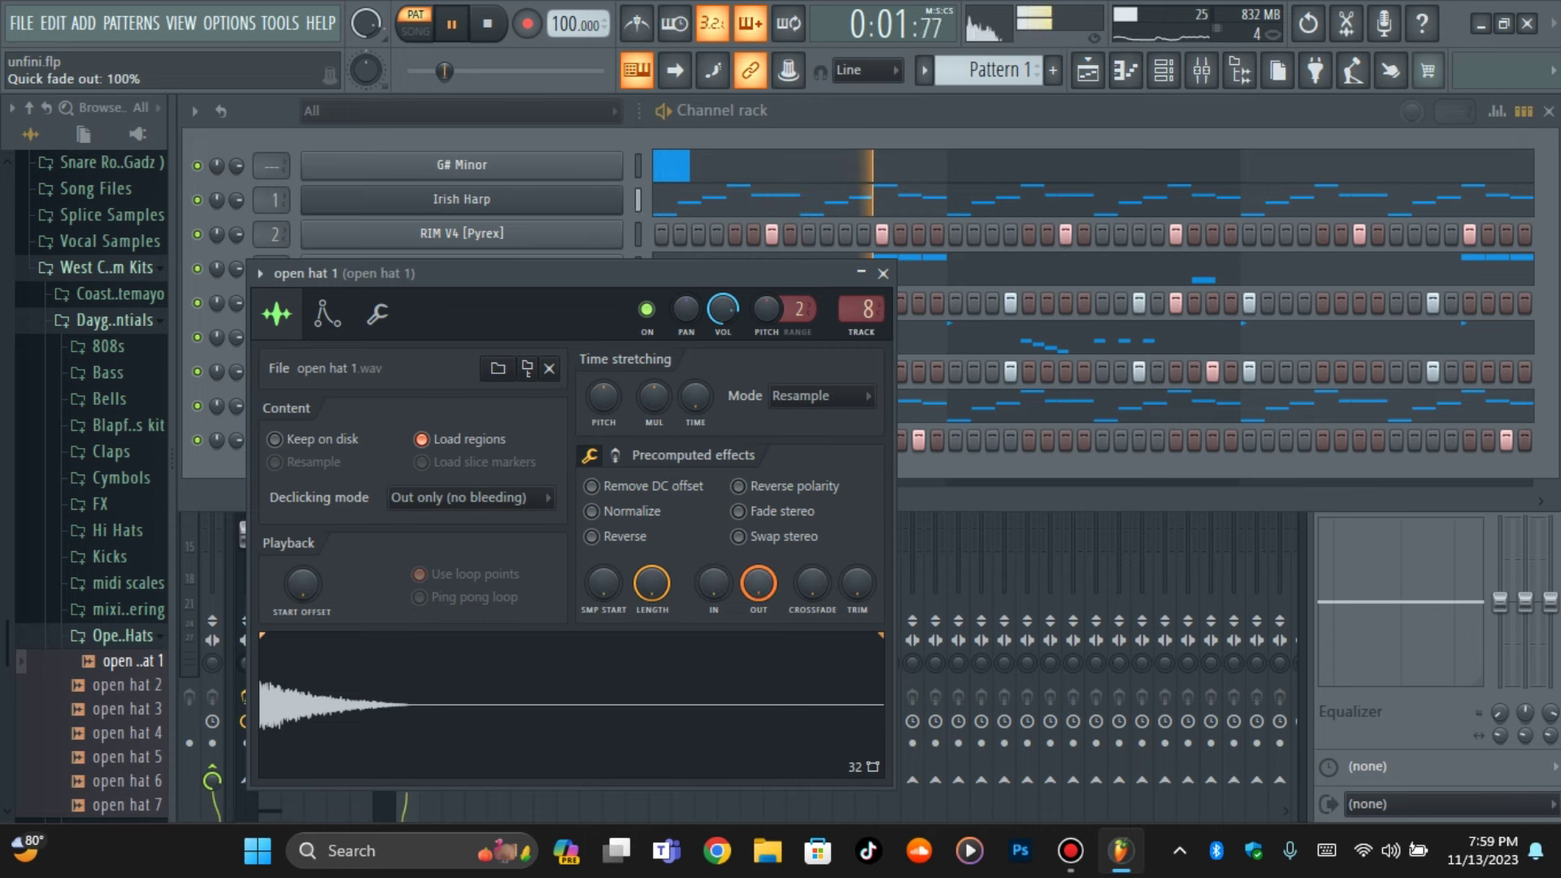
click(461, 440)
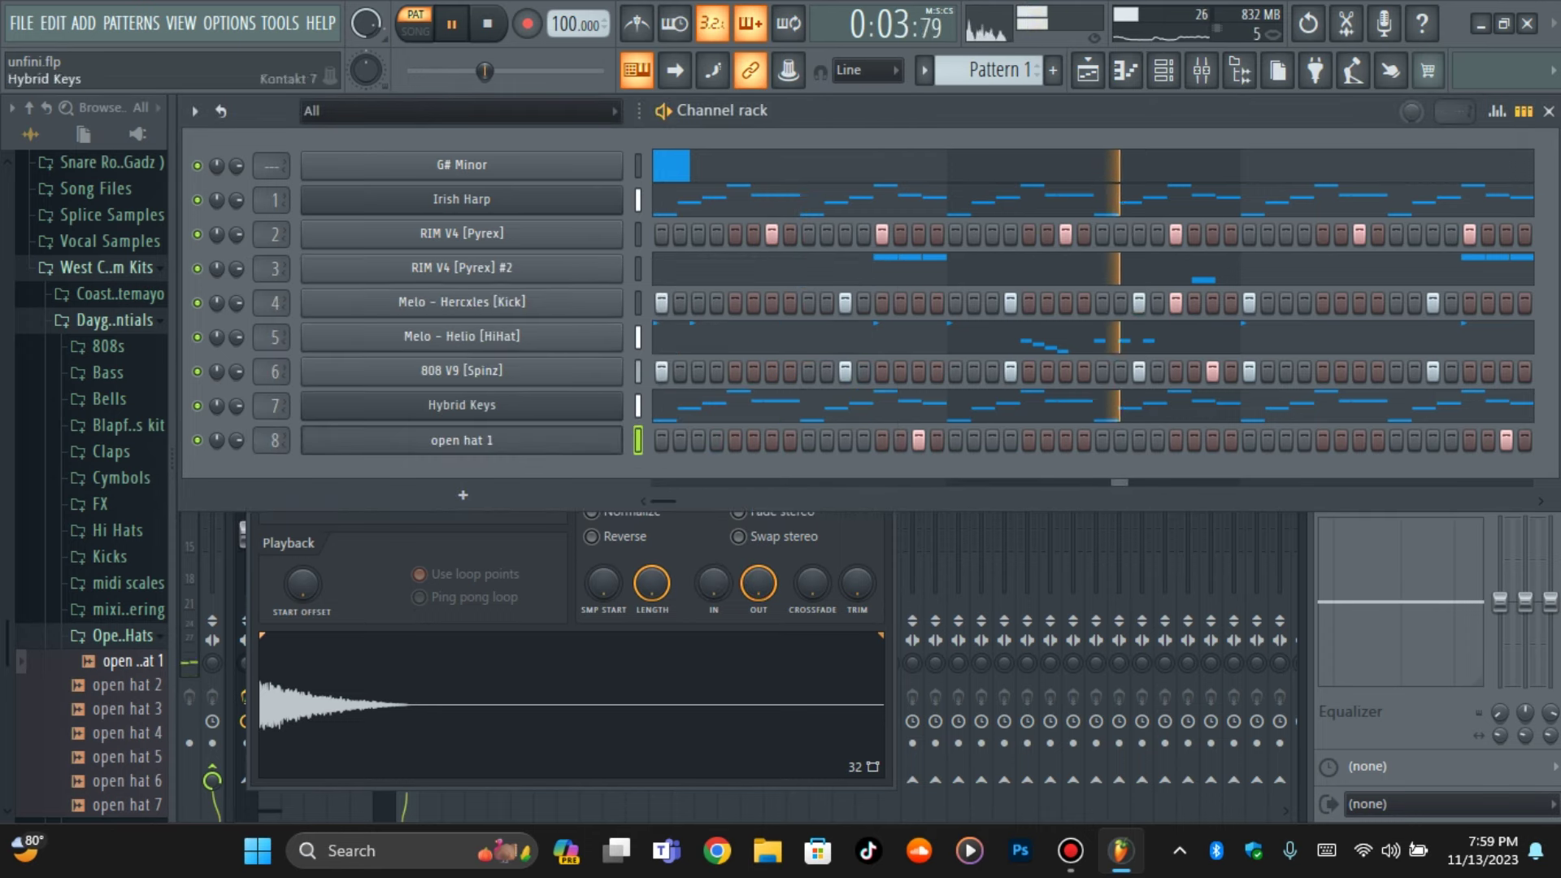
click(122, 635)
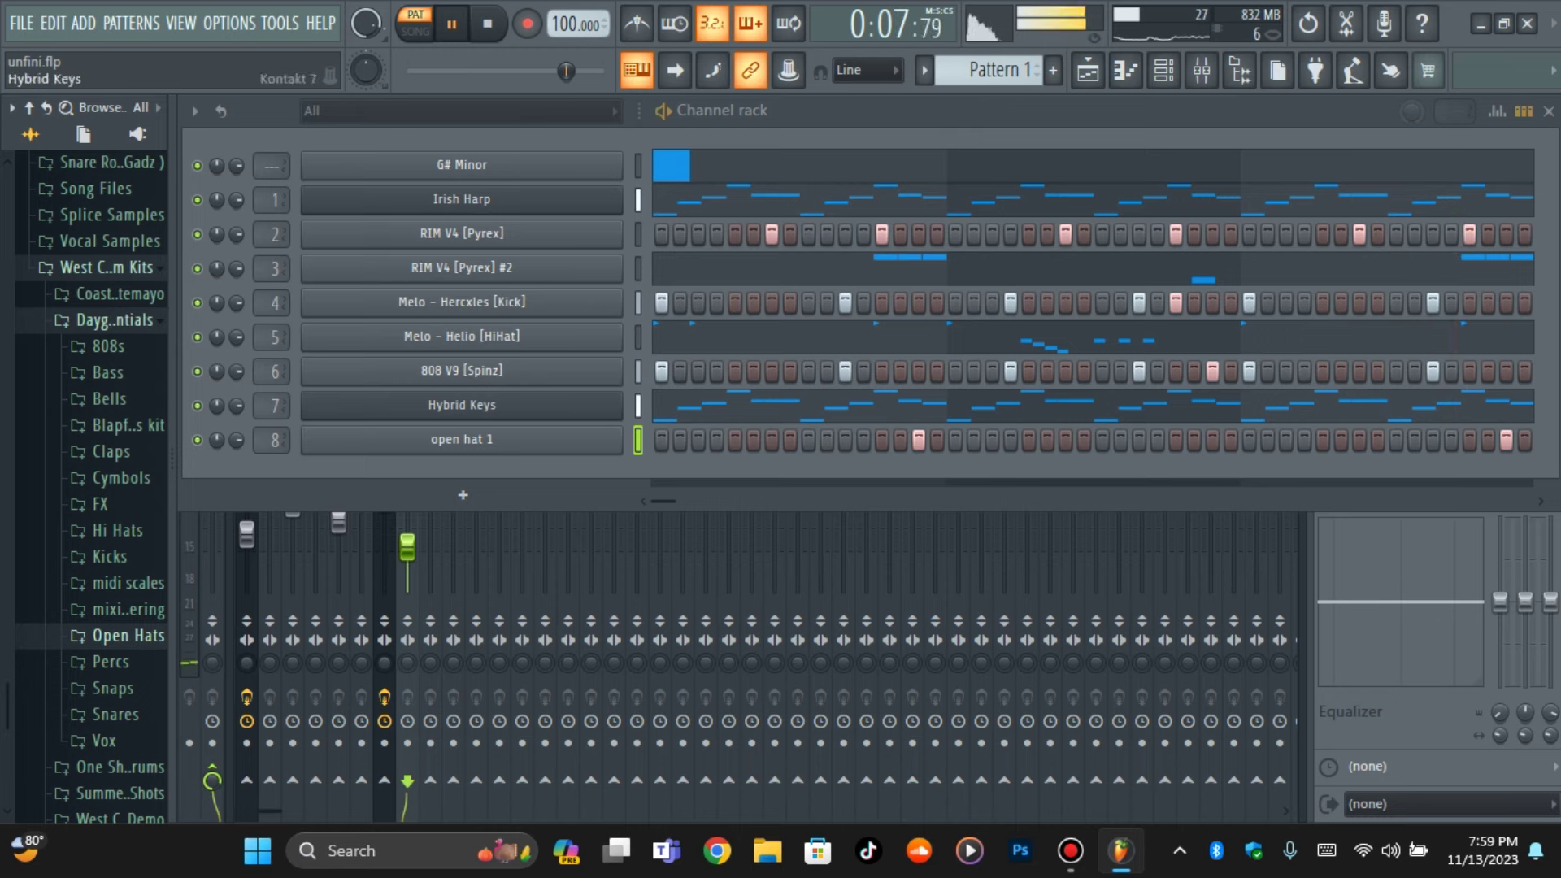
key(space)
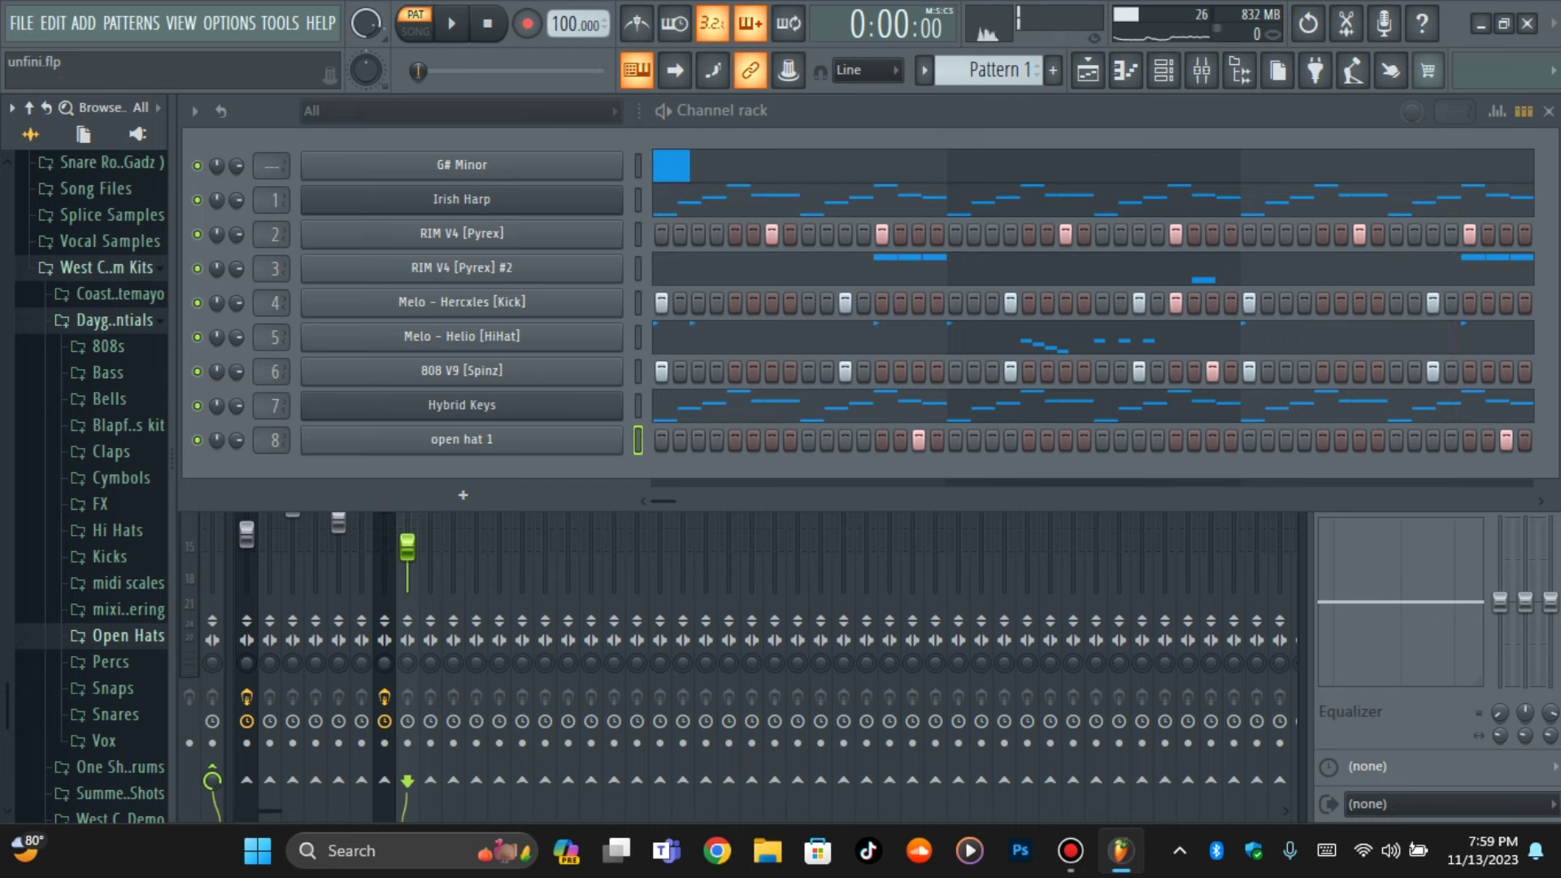
Add a GMS synth channel and load the Epic Chordz TE preset from the Leads & Synths bank
click(464, 495)
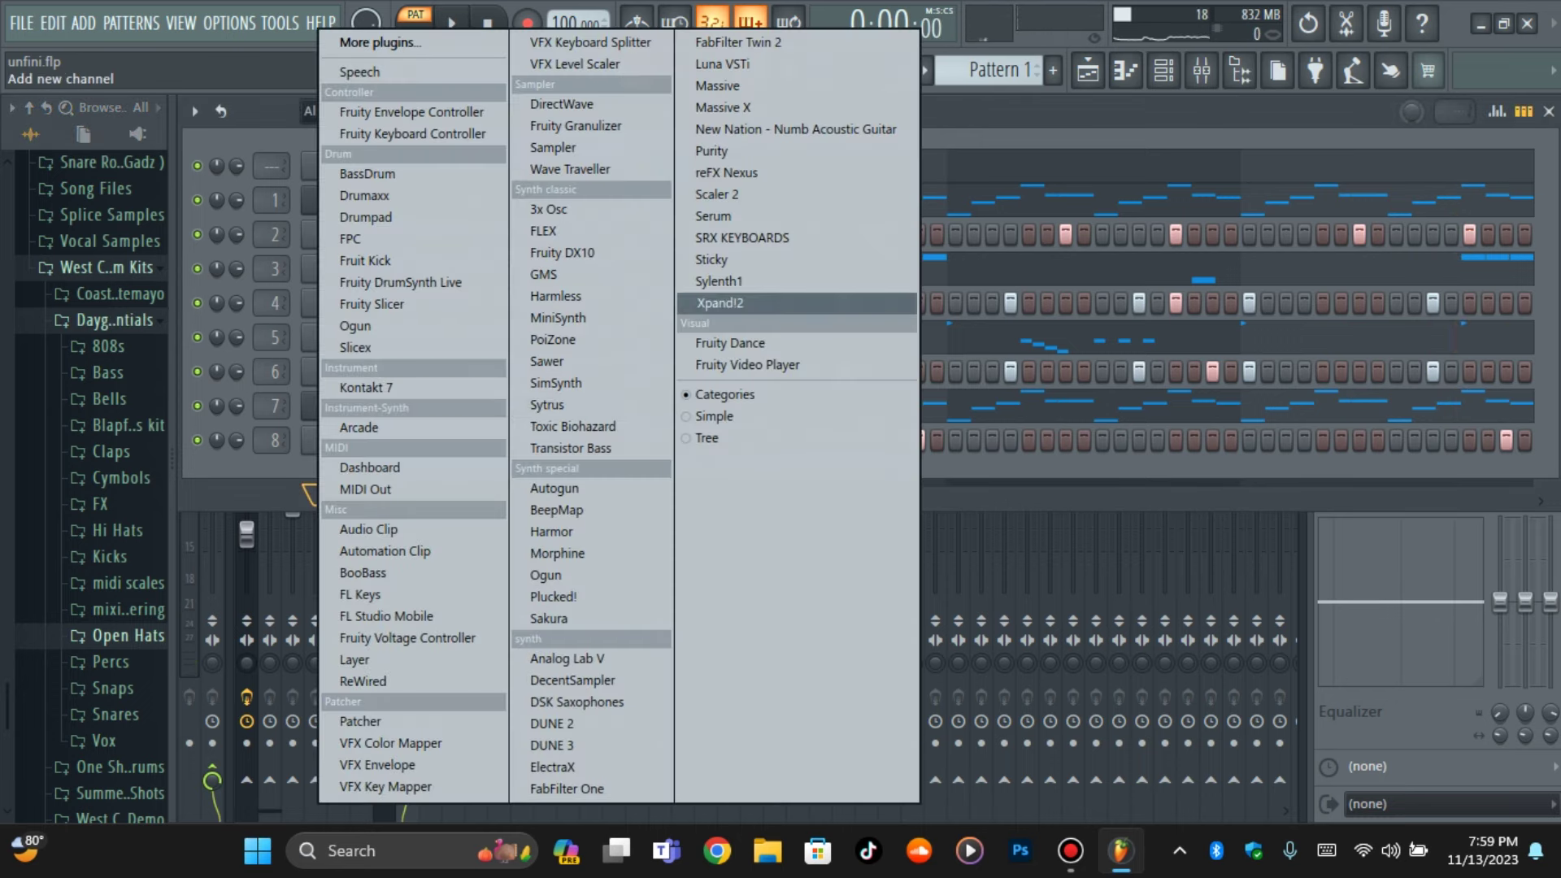
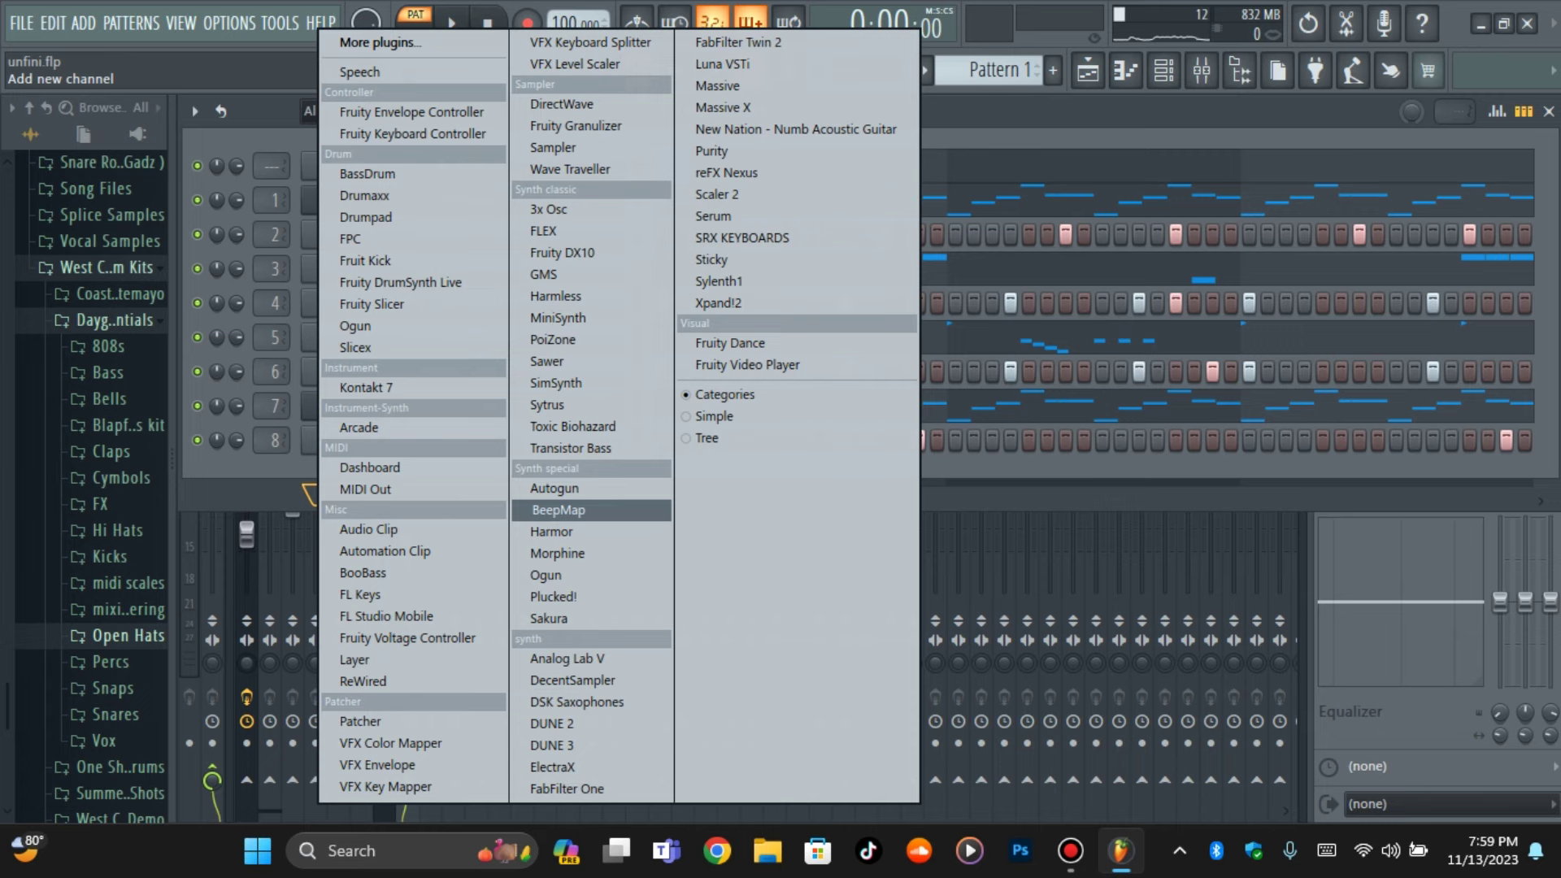
click(544, 274)
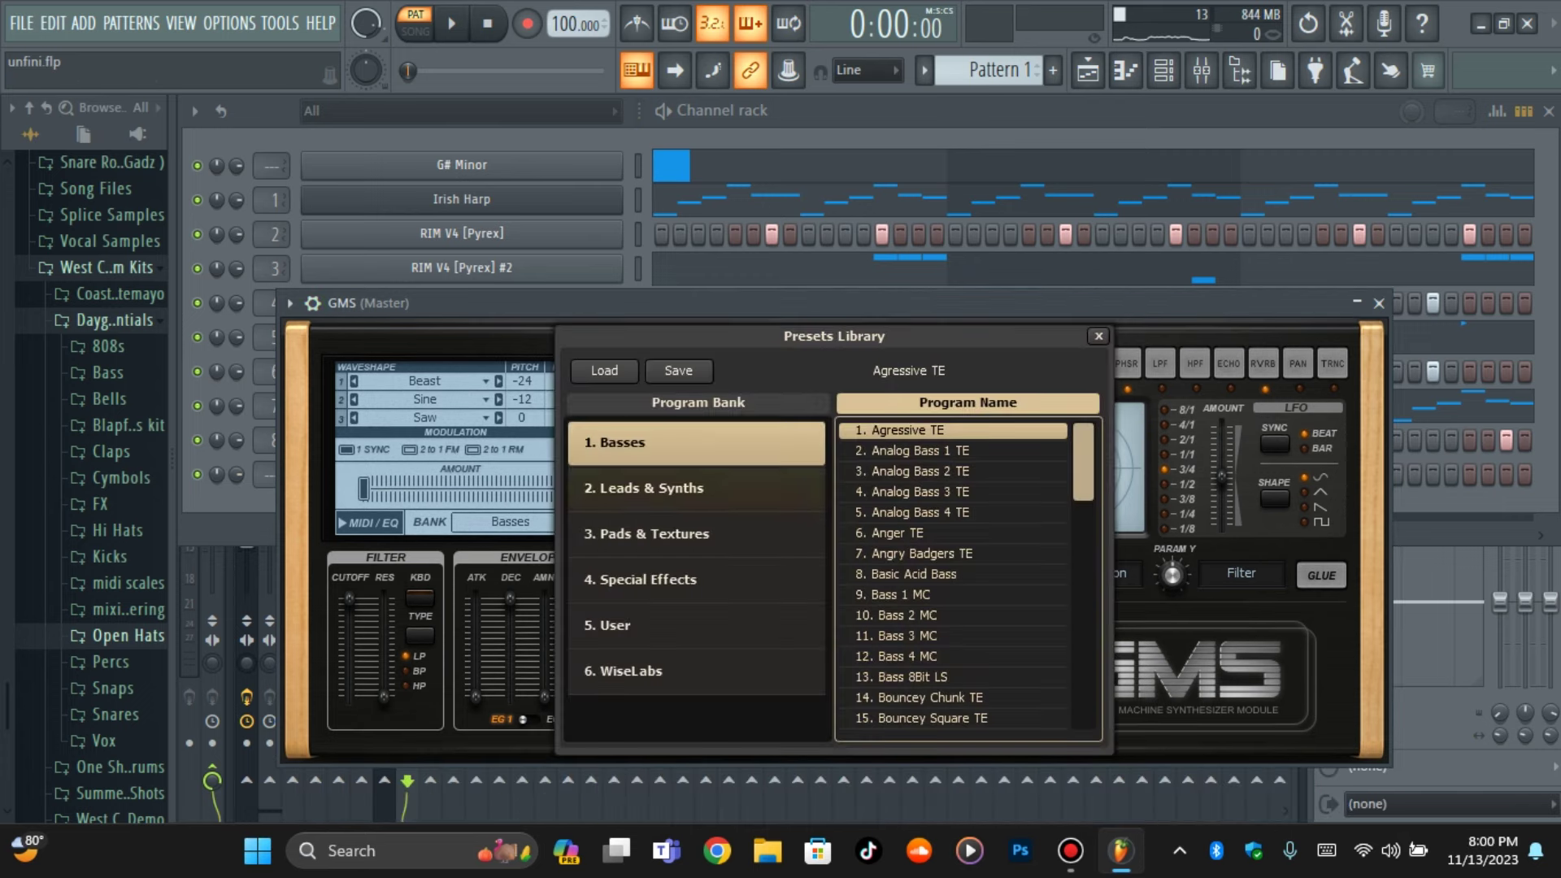
click(696, 488)
mouse_move(1083, 451)
mouse_down()
mouse_move(1083, 521)
mouse_move(1083, 469)
mouse_up()
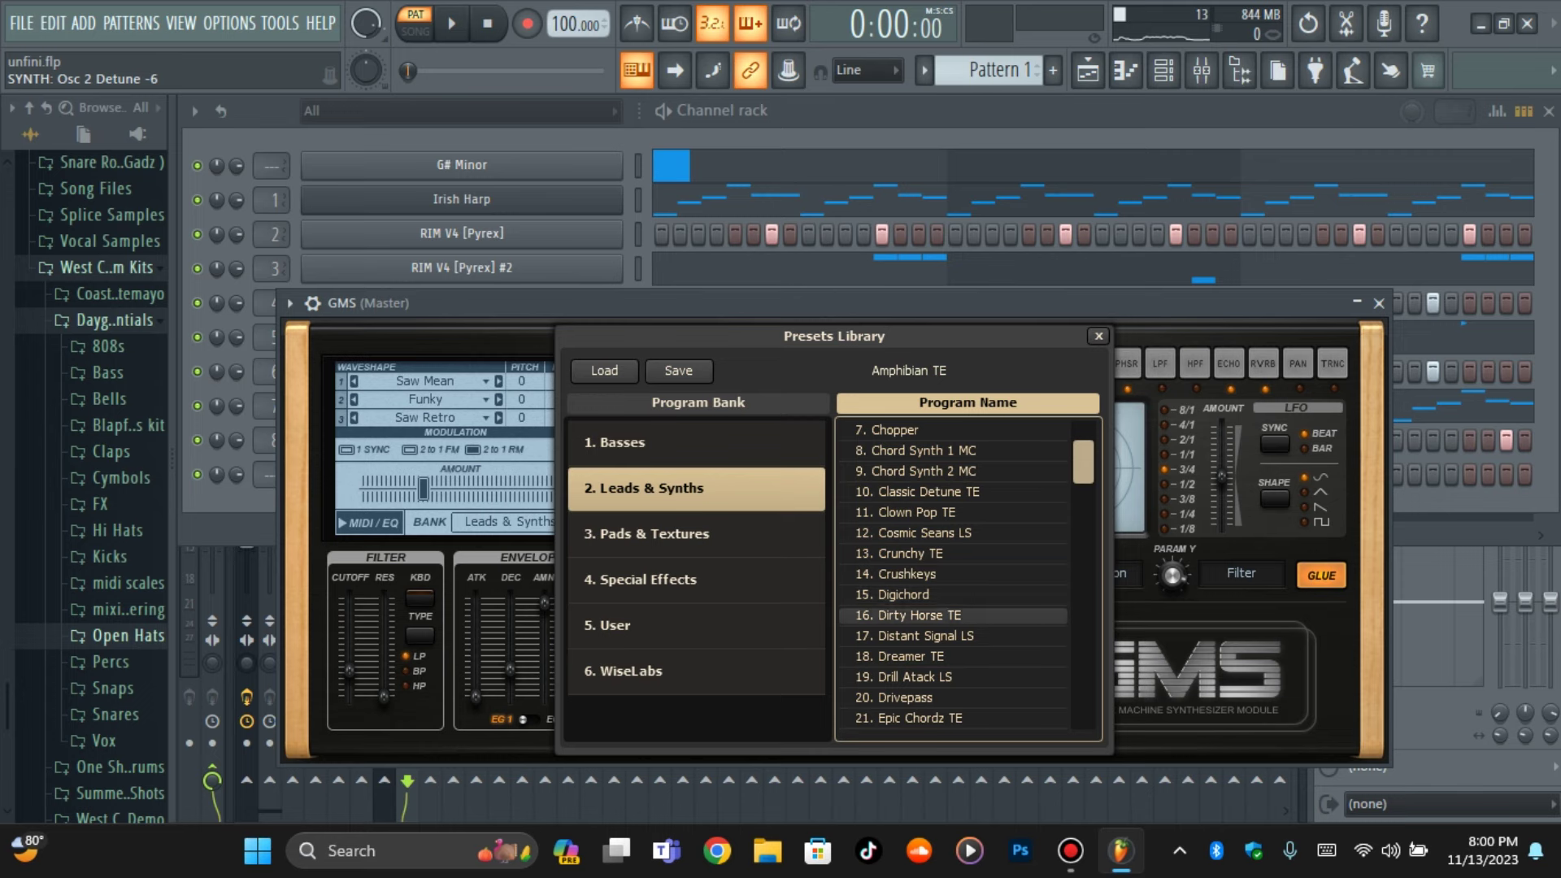
drag(1083, 464, 1083, 484)
click(953, 575)
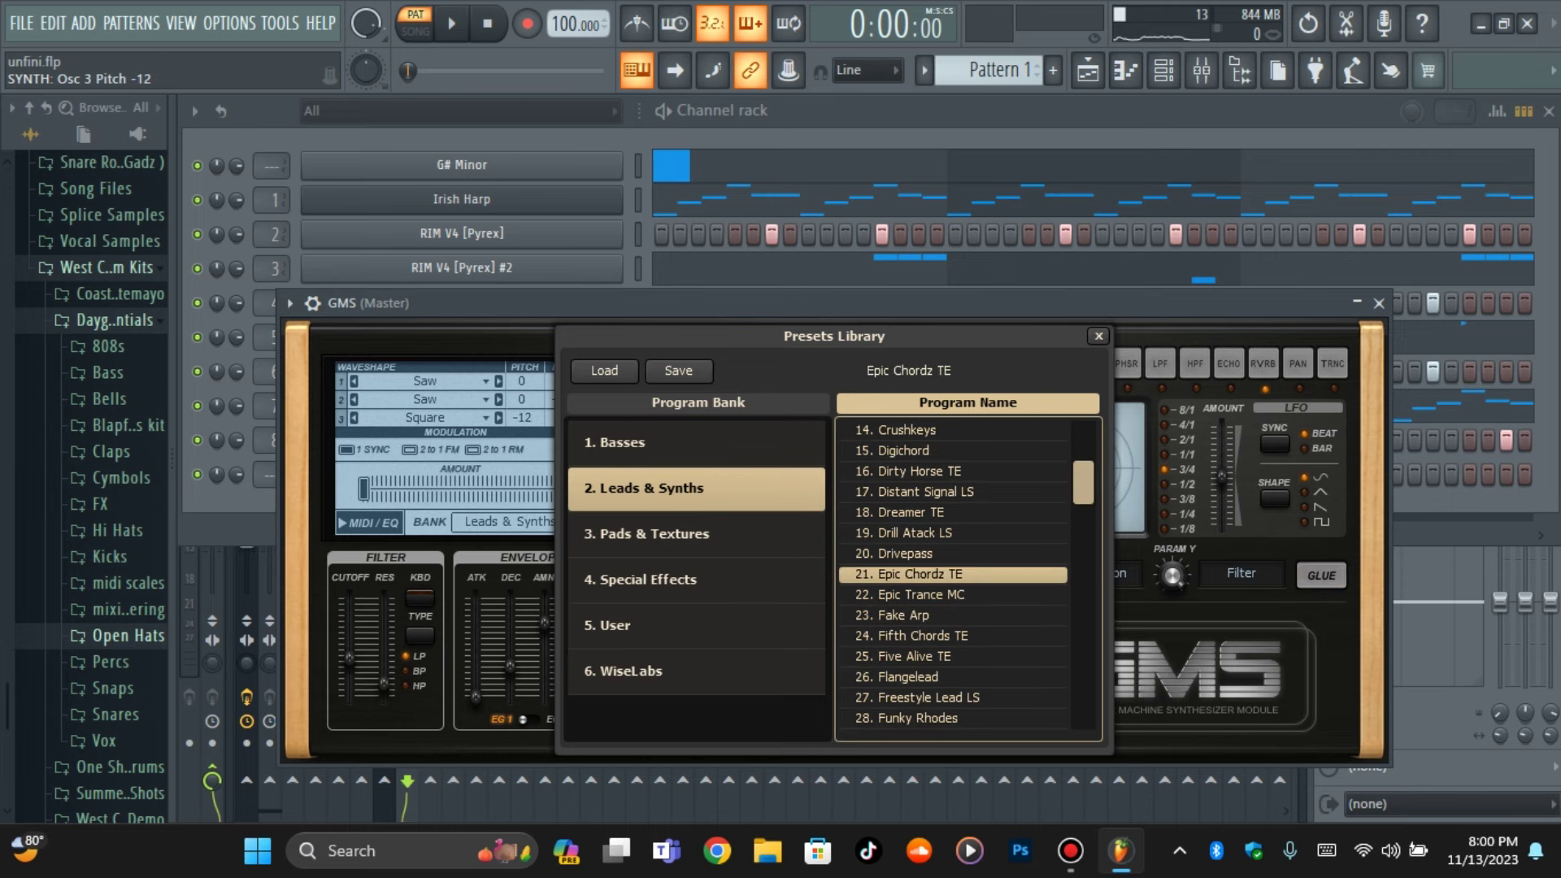
Check the root note of Hybrid Keys and set the GMS channel's root note to F4
click(236, 511)
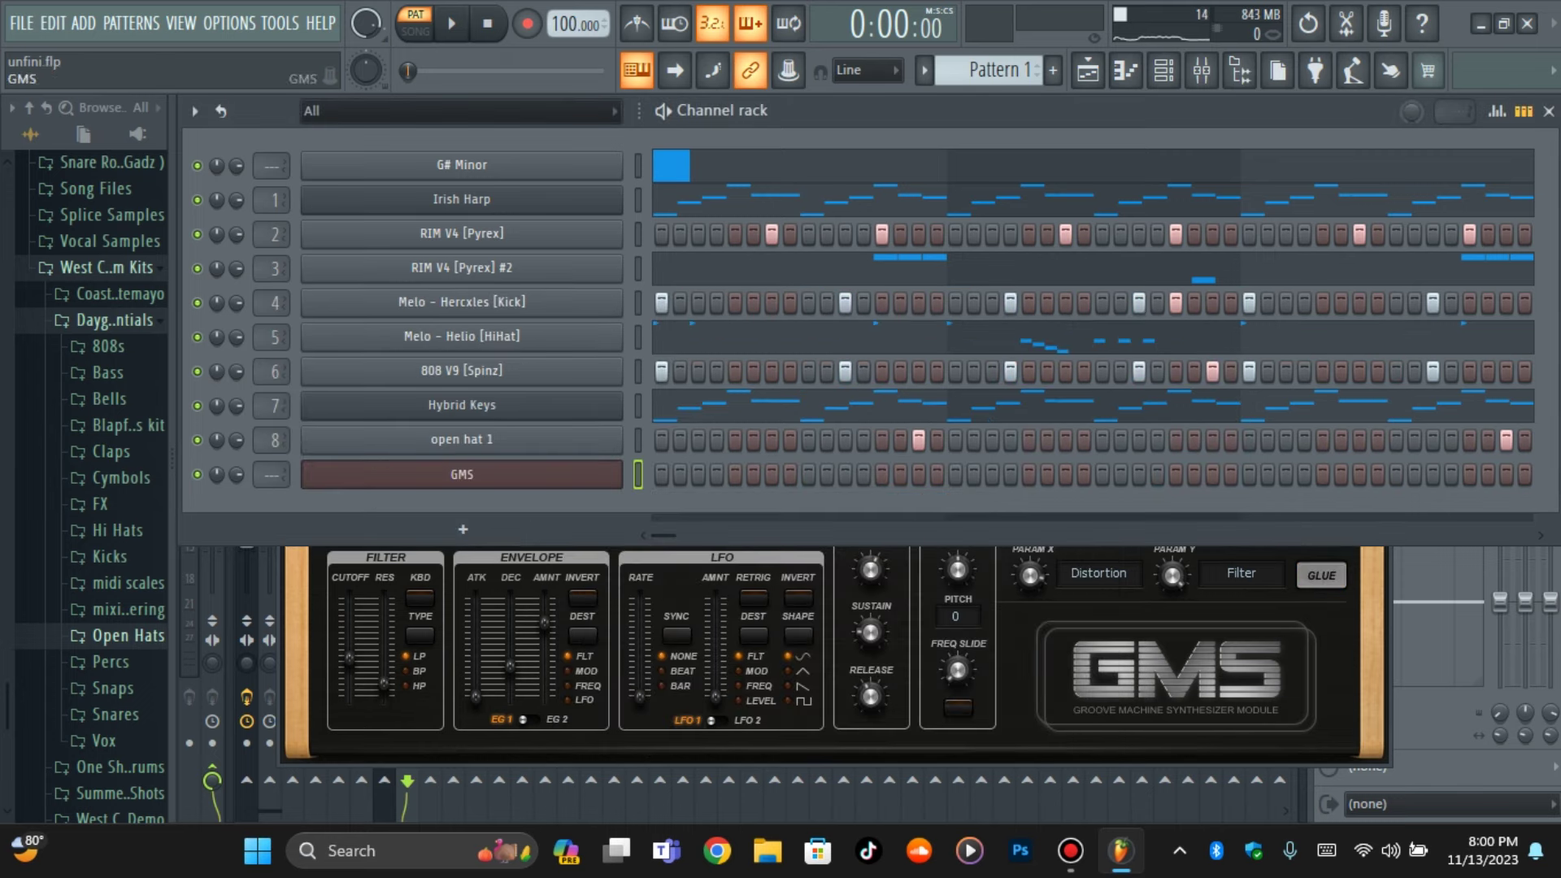
click(462, 405)
click(243, 508)
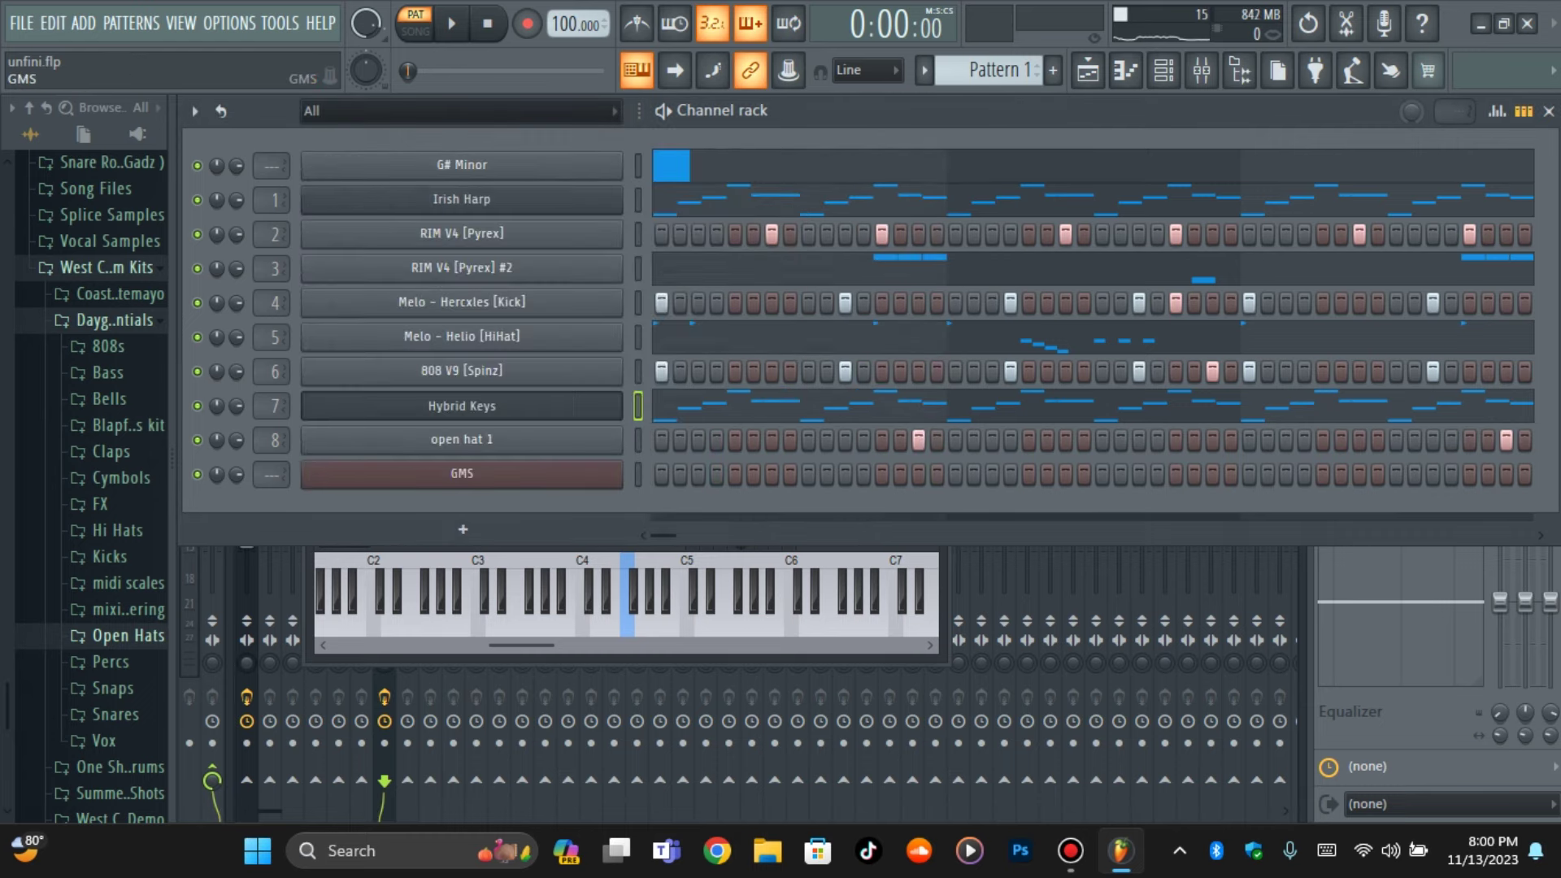
click(439, 475)
click(313, 303)
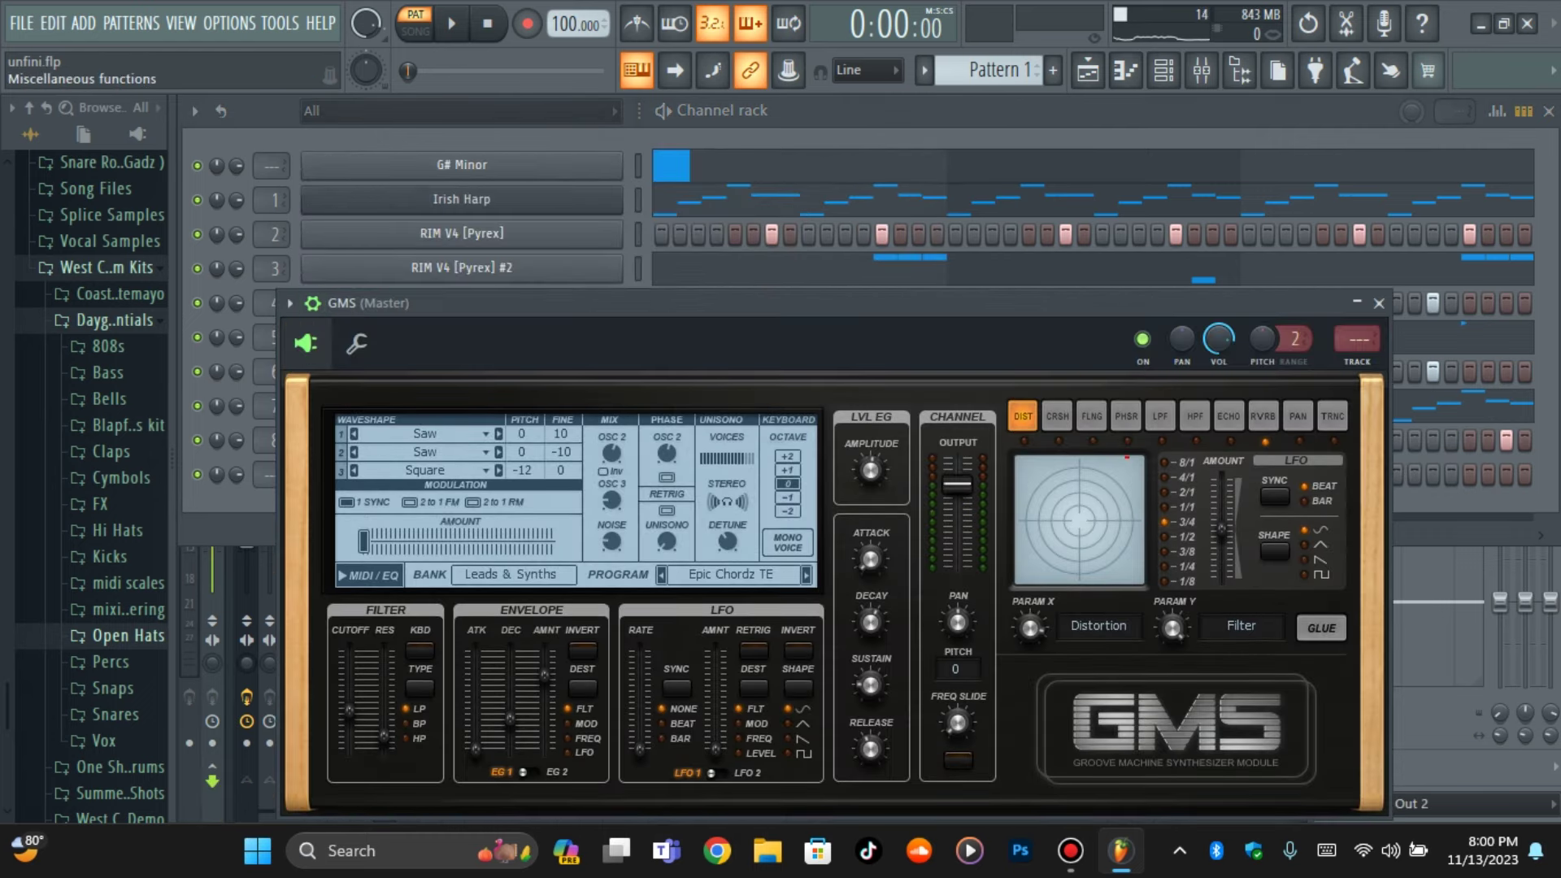
click(356, 343)
key(Escape)
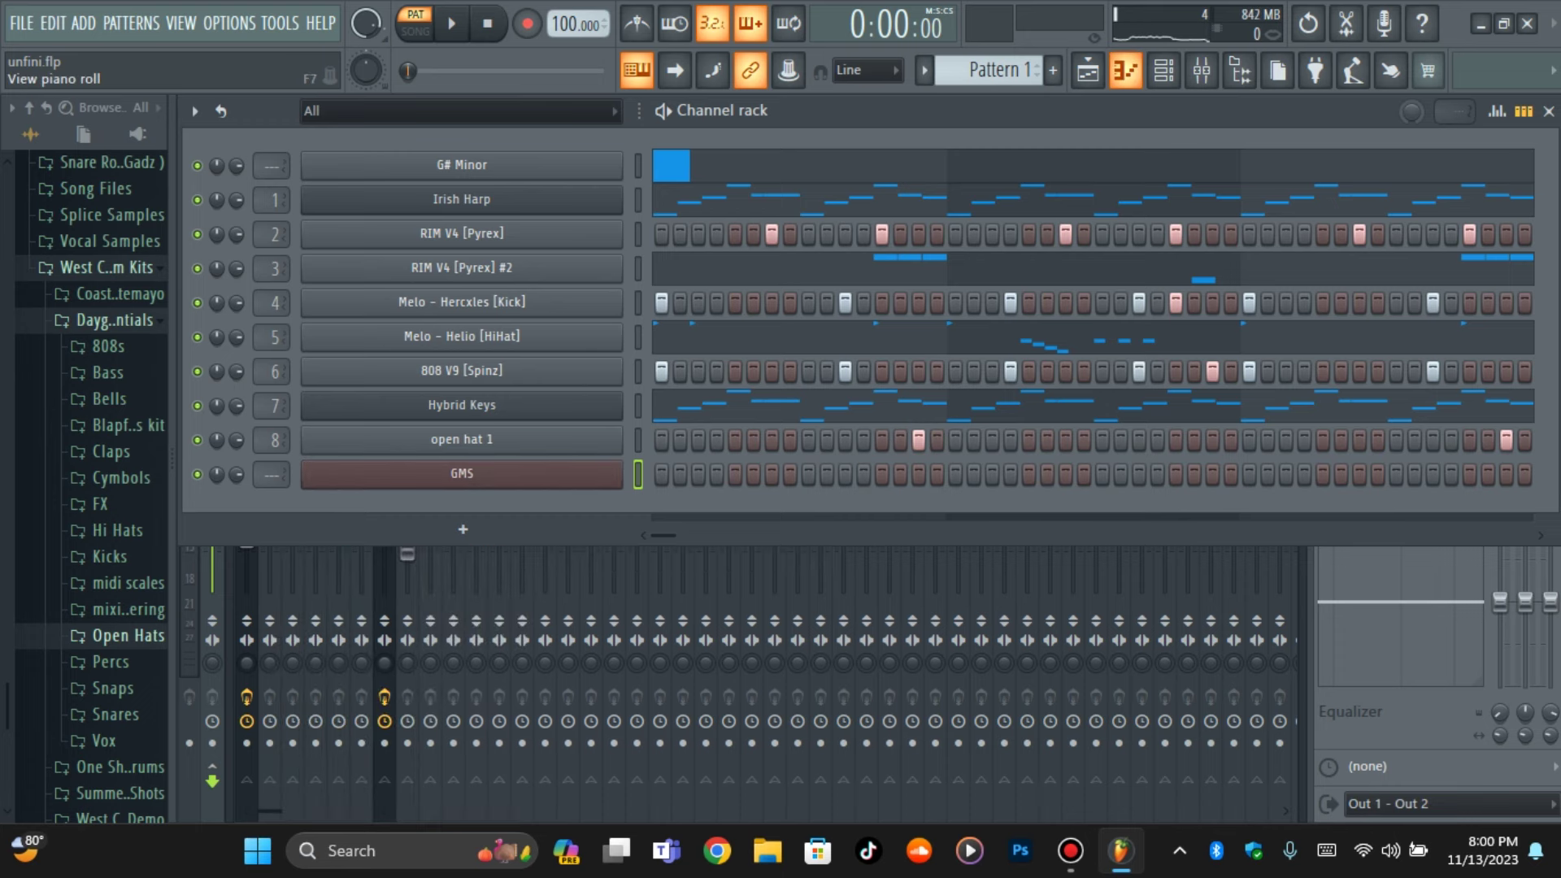
View the GMS channel's piano roll and reopen the GMS channel settings to review its root note
key(F7)
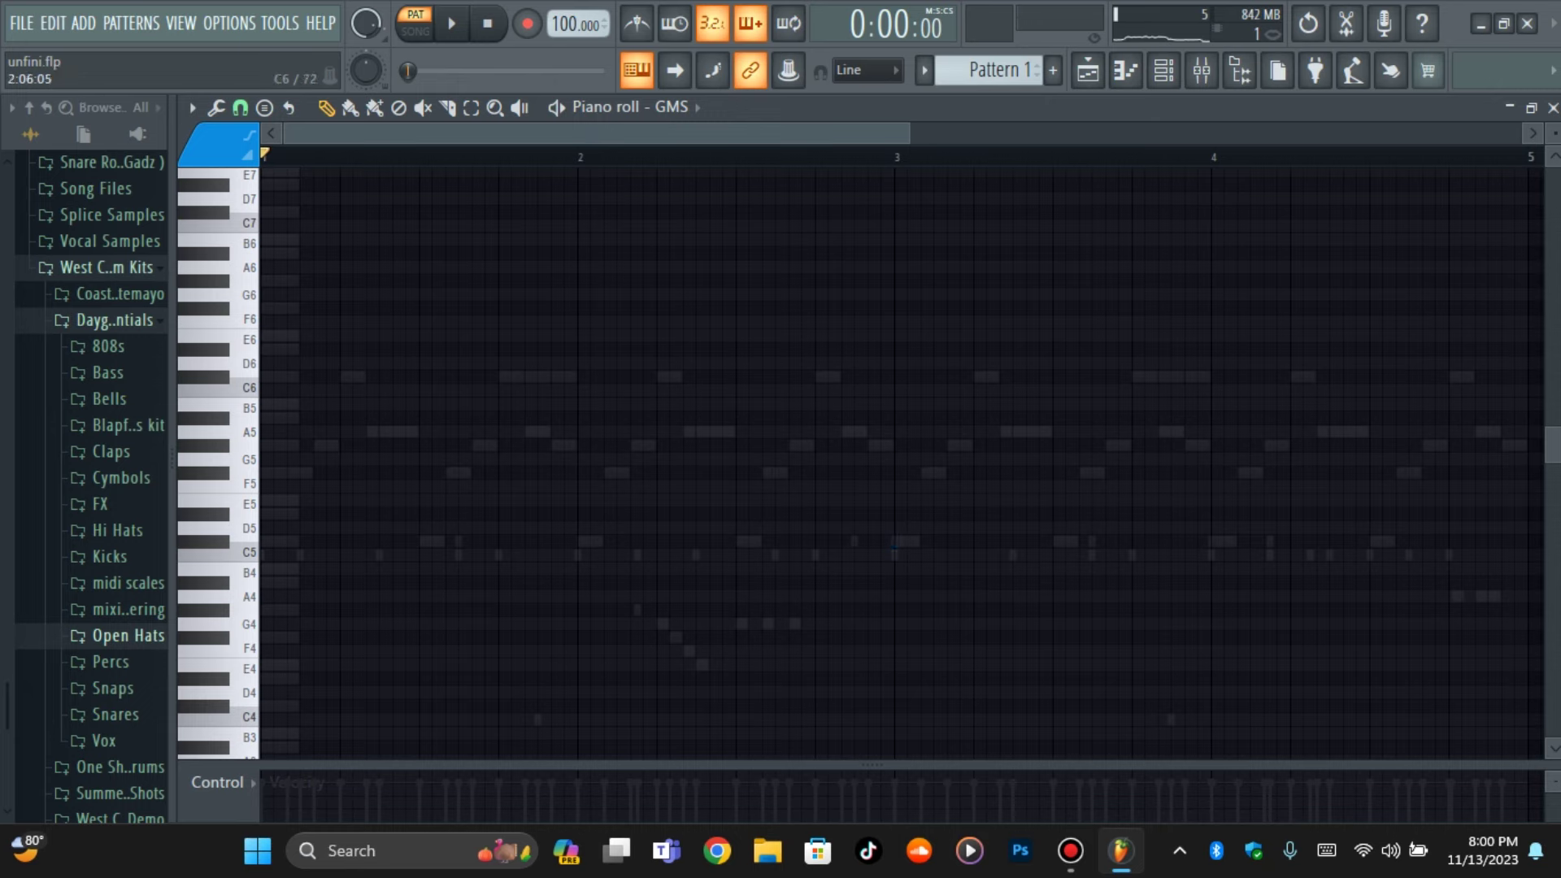
click(1164, 70)
click(462, 474)
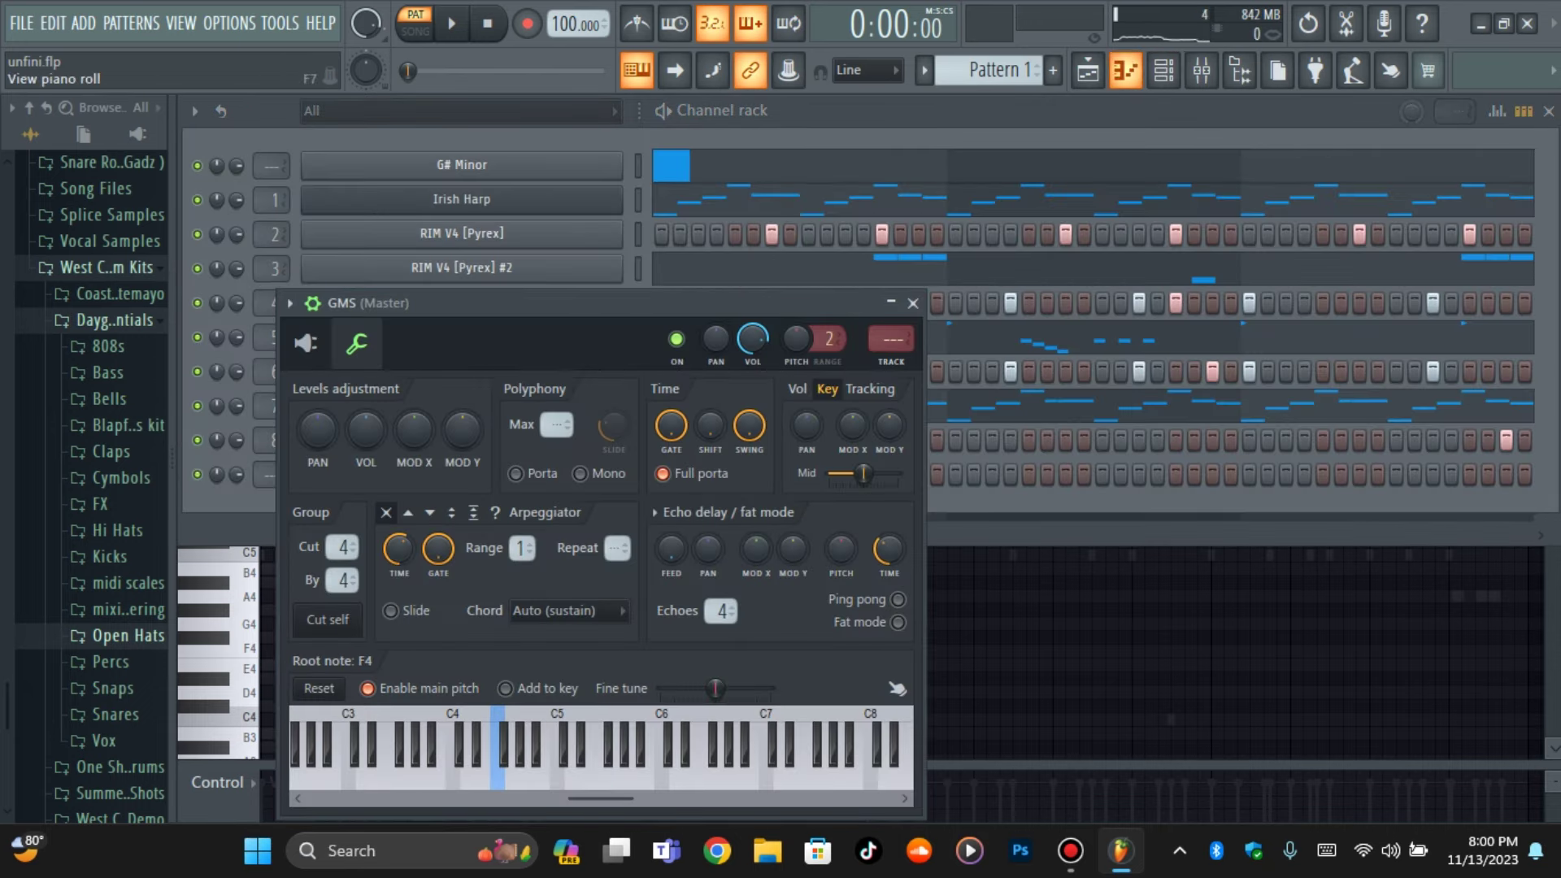
Quantize the two GMS notes in the piano roll, lengthen them to one beat, and move them to the start of bar 1
click(1125, 70)
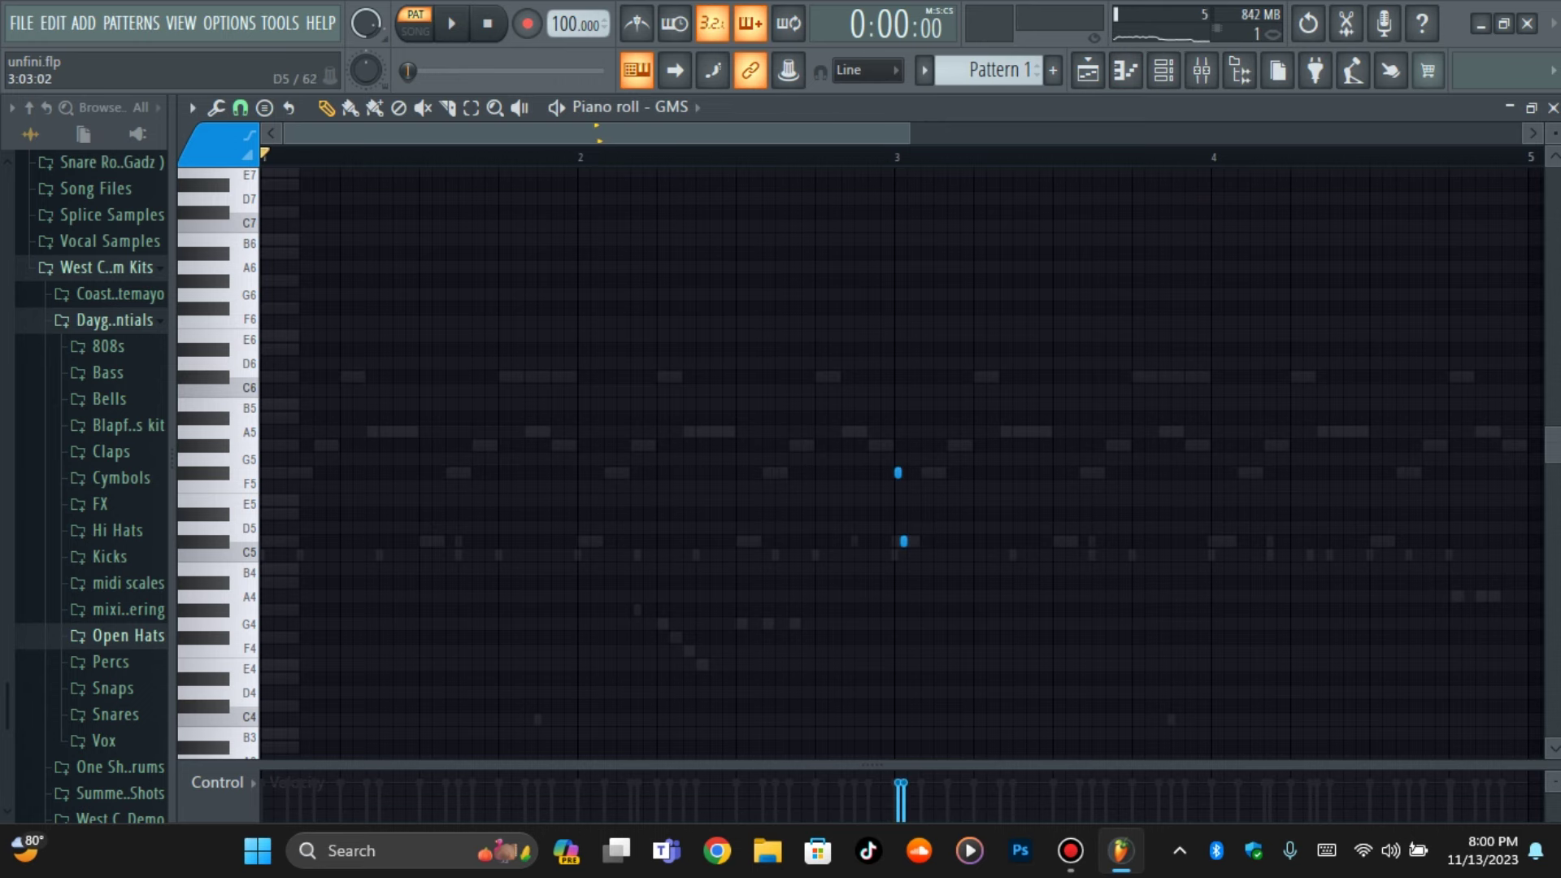
key(alt+q)
key(Return)
drag(794, 429, 1080, 681)
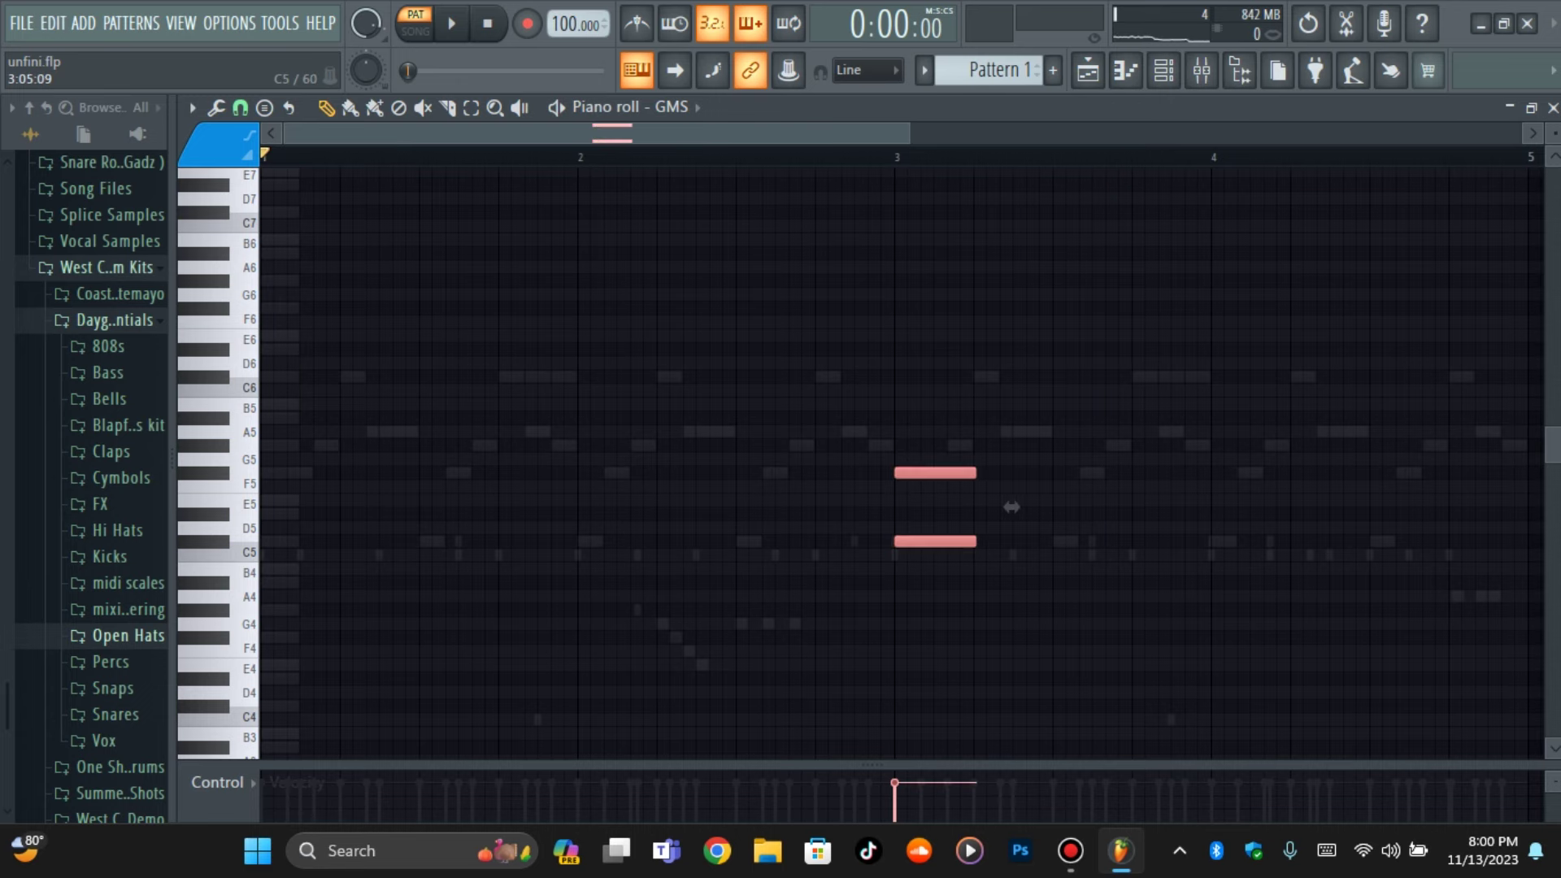
key(alt+q)
key(Return)
drag(1008, 506, 374, 506)
key(space)
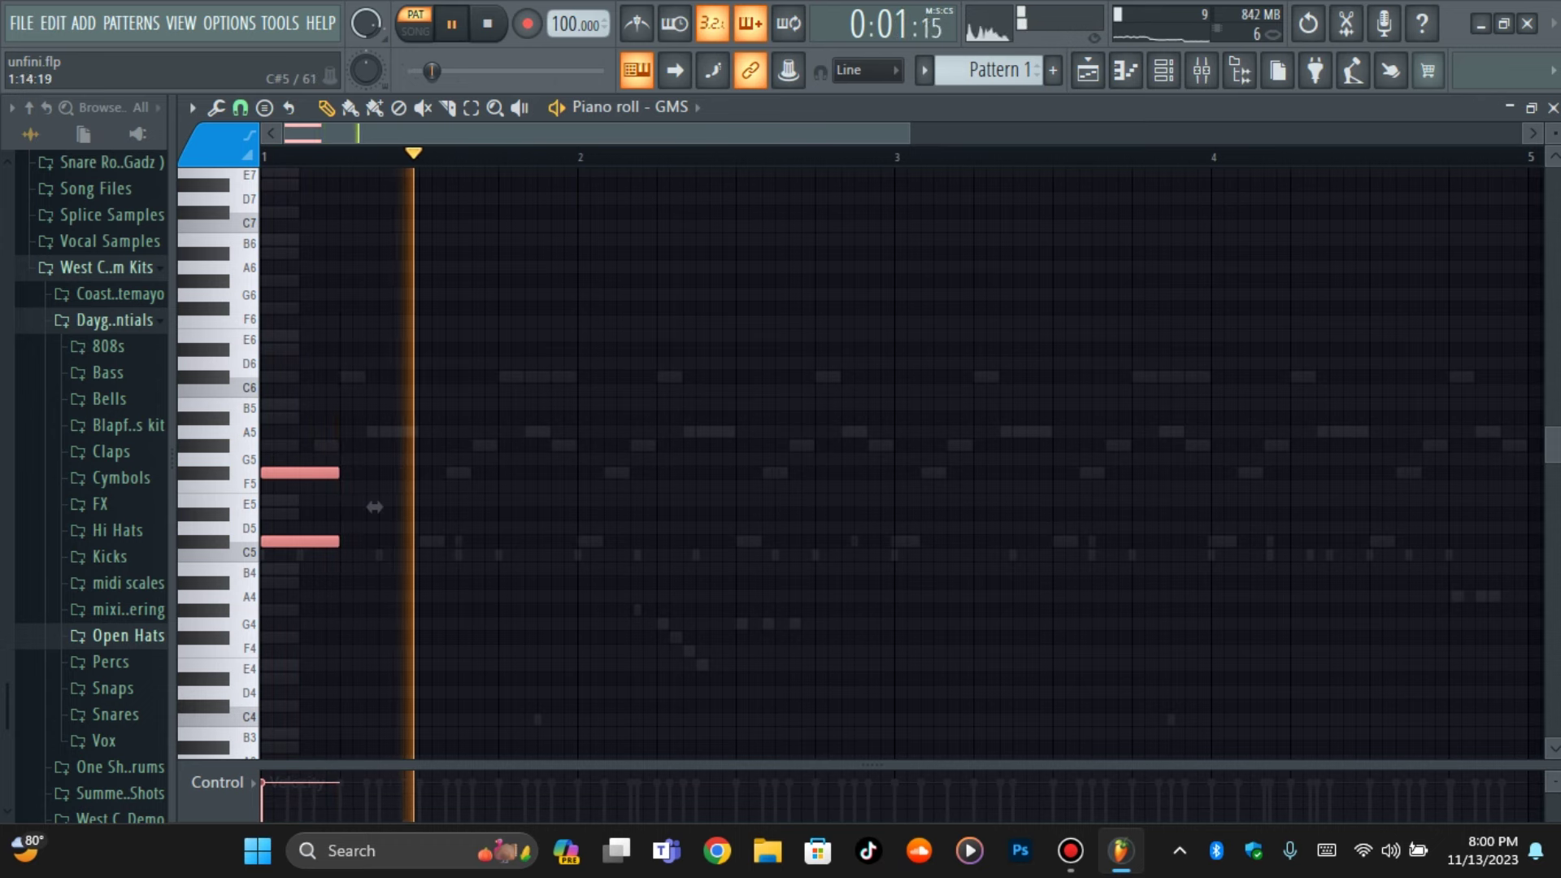
Audition the stacked GMS notes at the pattern's start and delete the upper one above C#5
click(508, 541)
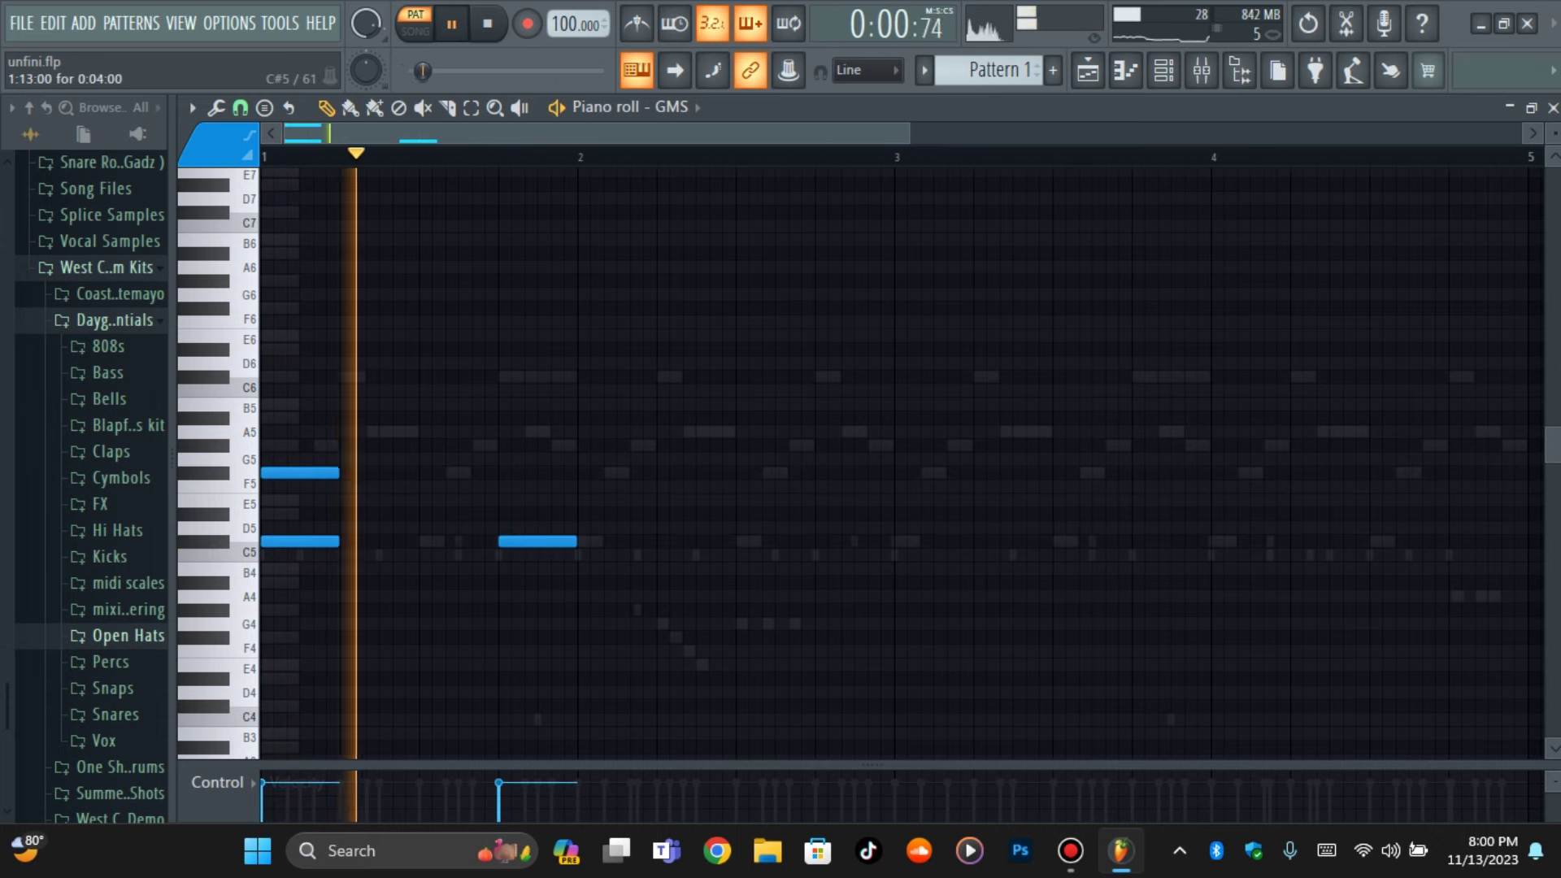
key(ctrl+z)
key(space)
key(space)
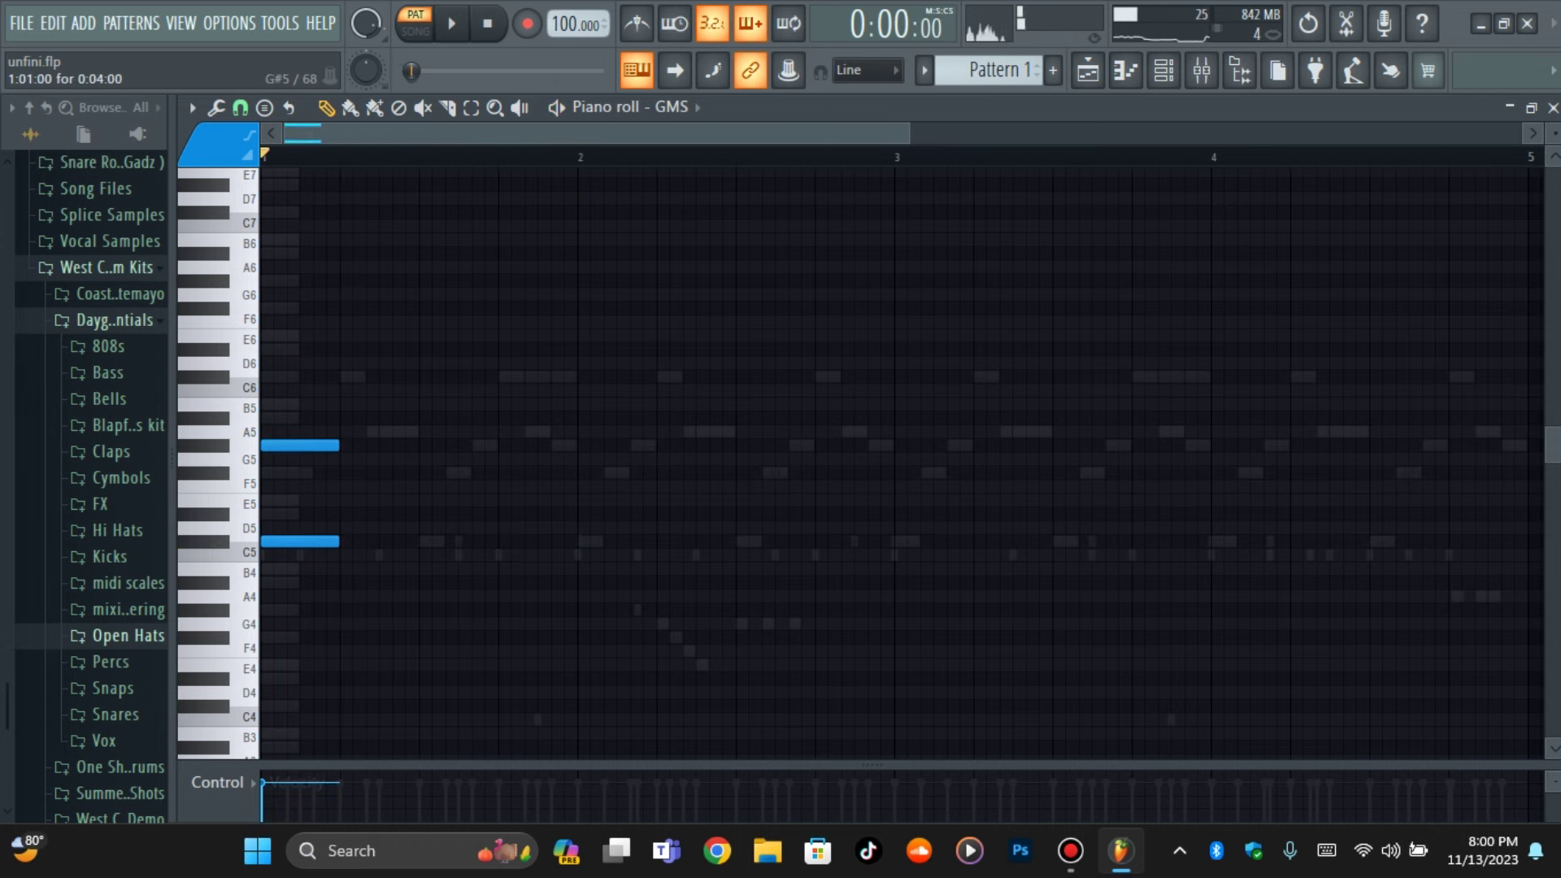
right_click(300, 444)
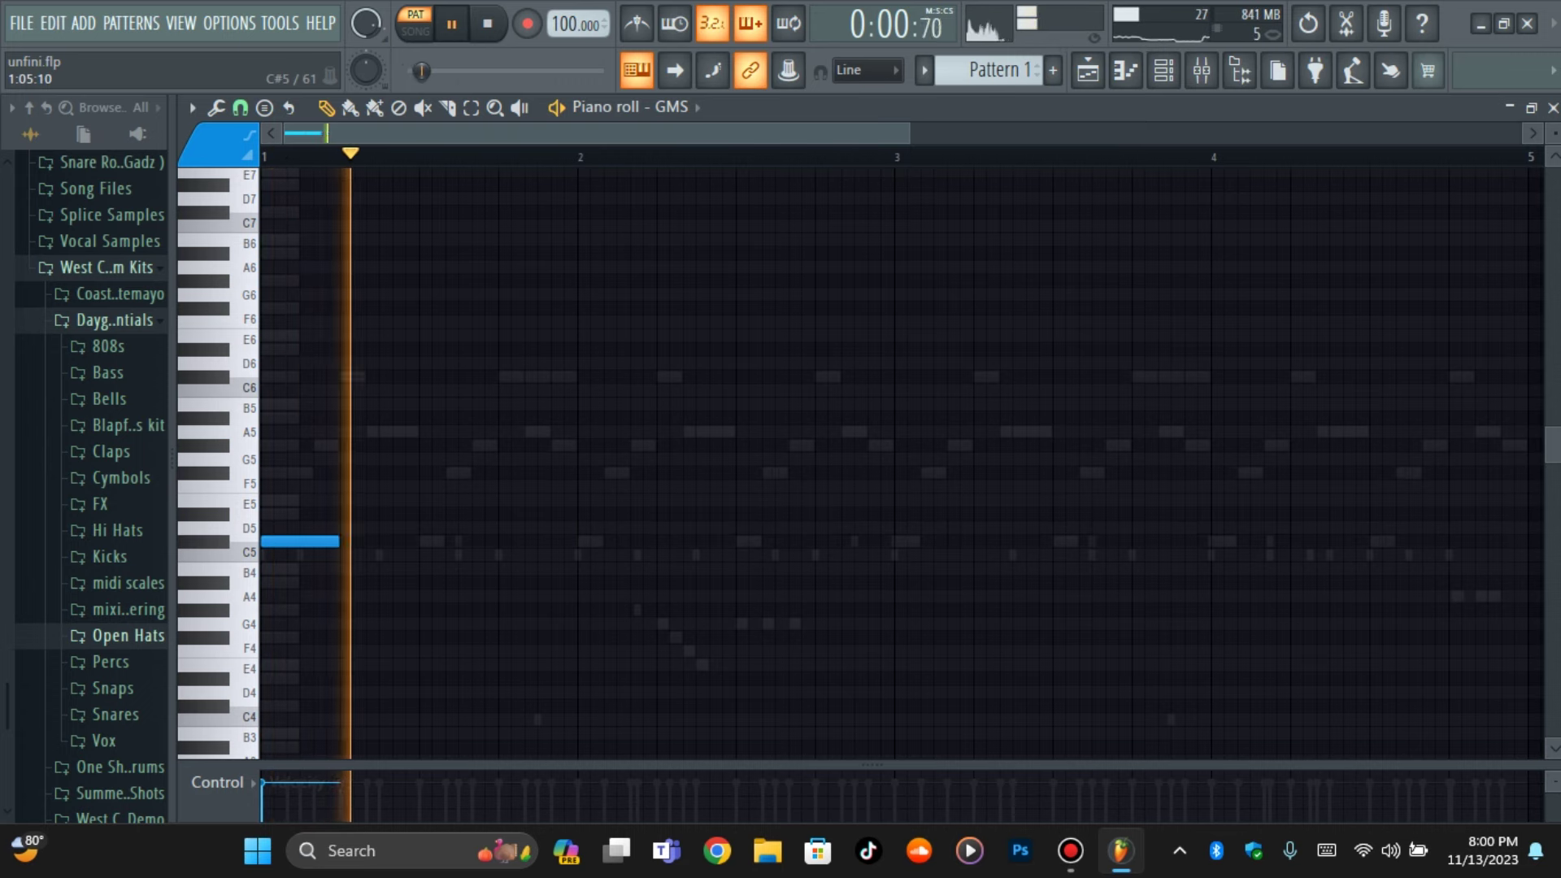
Duplicate the one-beat C#5 note onto beat 3 of bar 1 and delete the extra copies around it
key(ctrl+b)
key(ctrl+b)
right_click(379, 540)
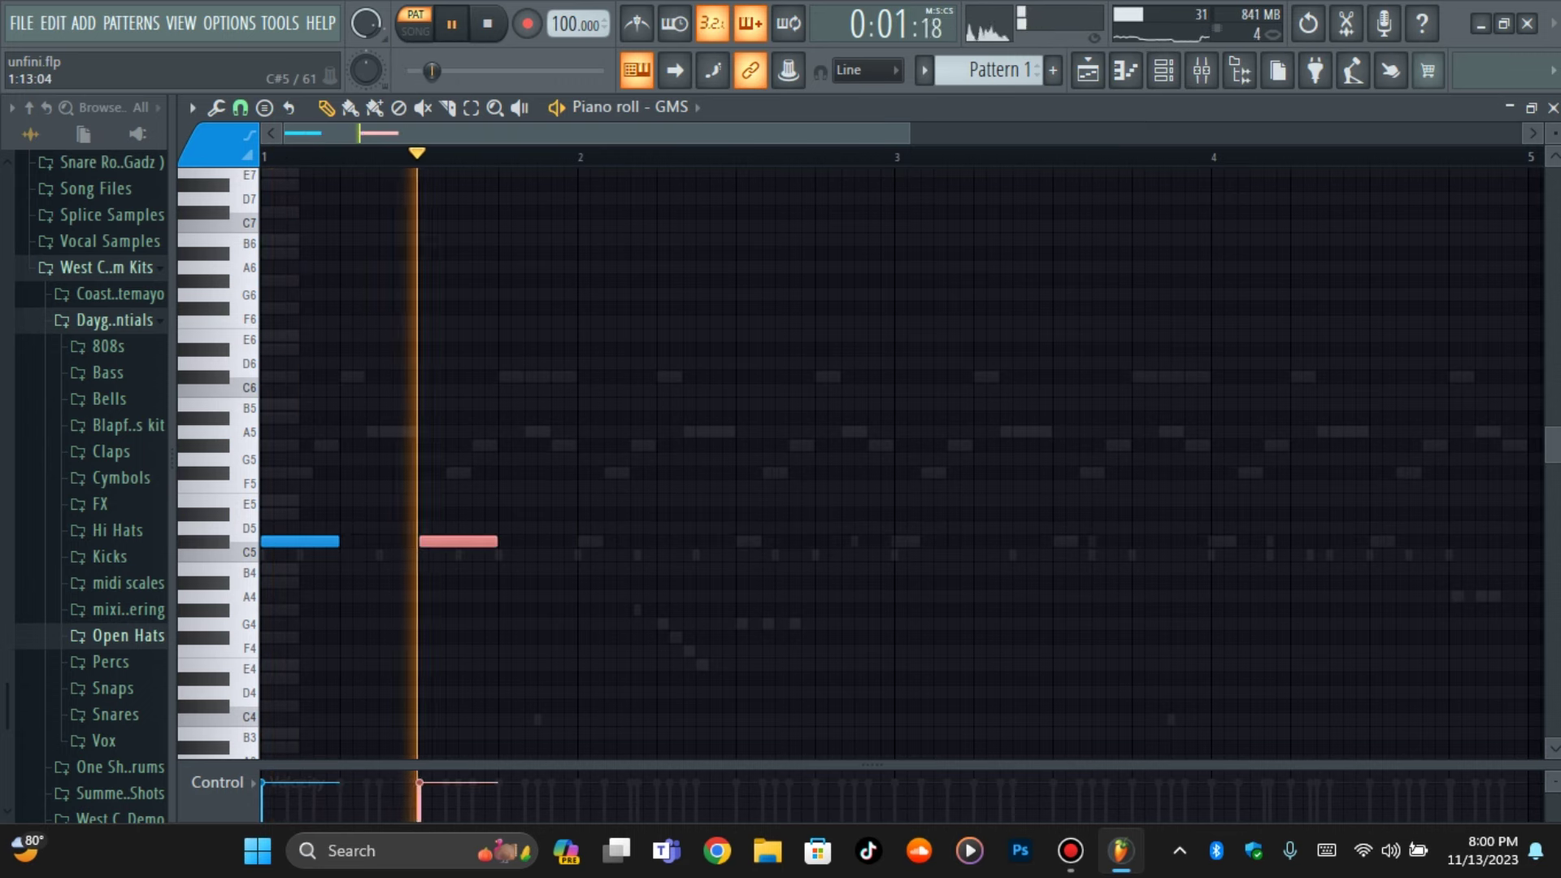
key(ctrl+b)
right_click(536, 541)
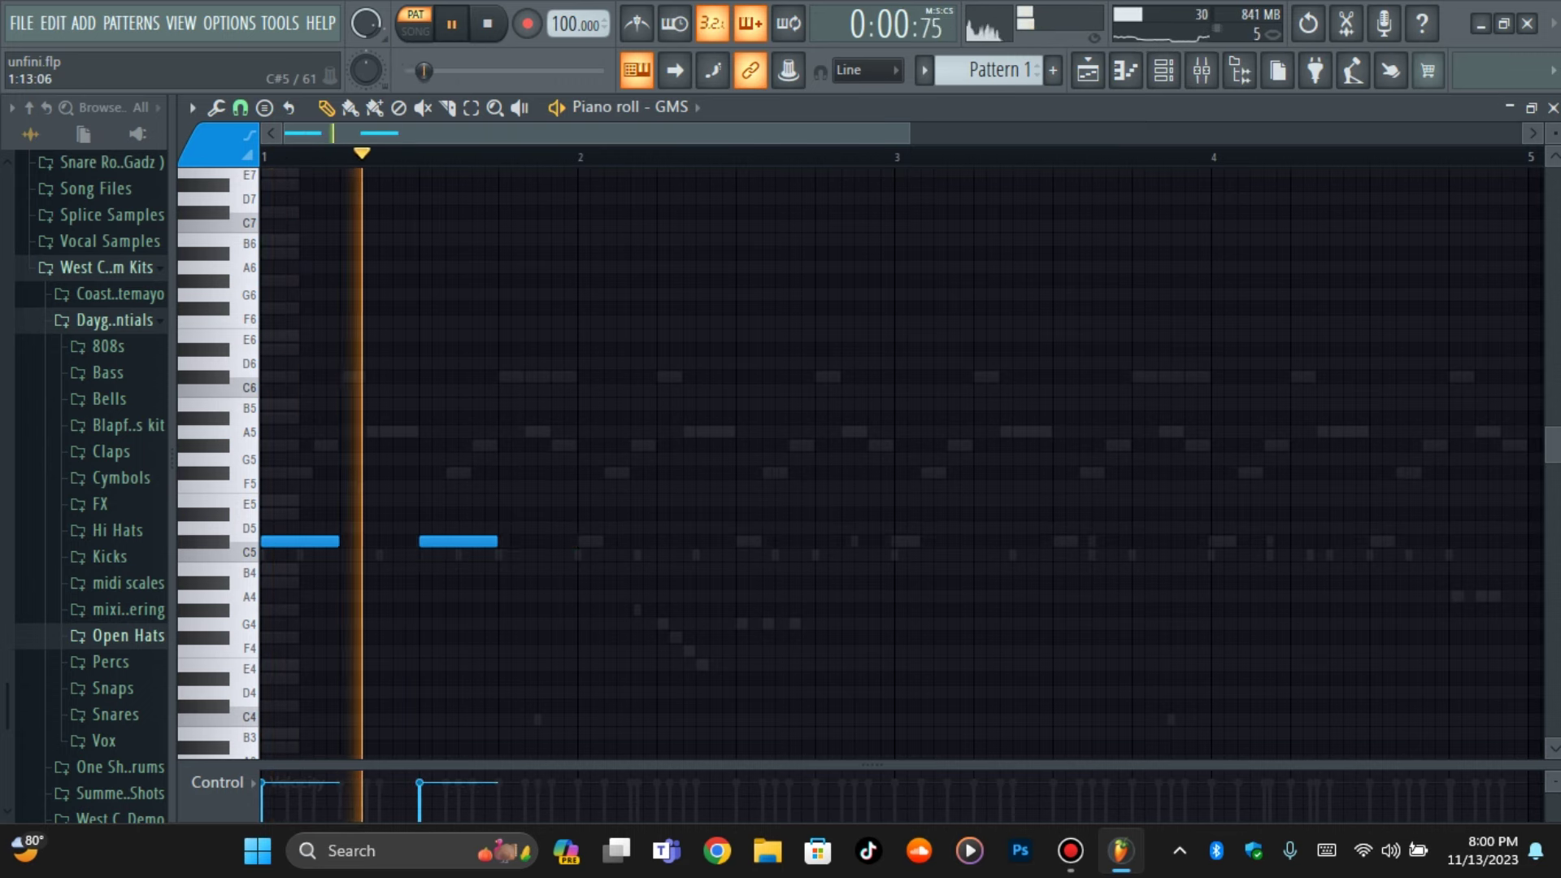
Shorten the C#5 note on beat 3 to half a beat and duplicate it directly behind itself
drag(497, 540, 458, 540)
key(space)
key(ctrl+b)
key(space)
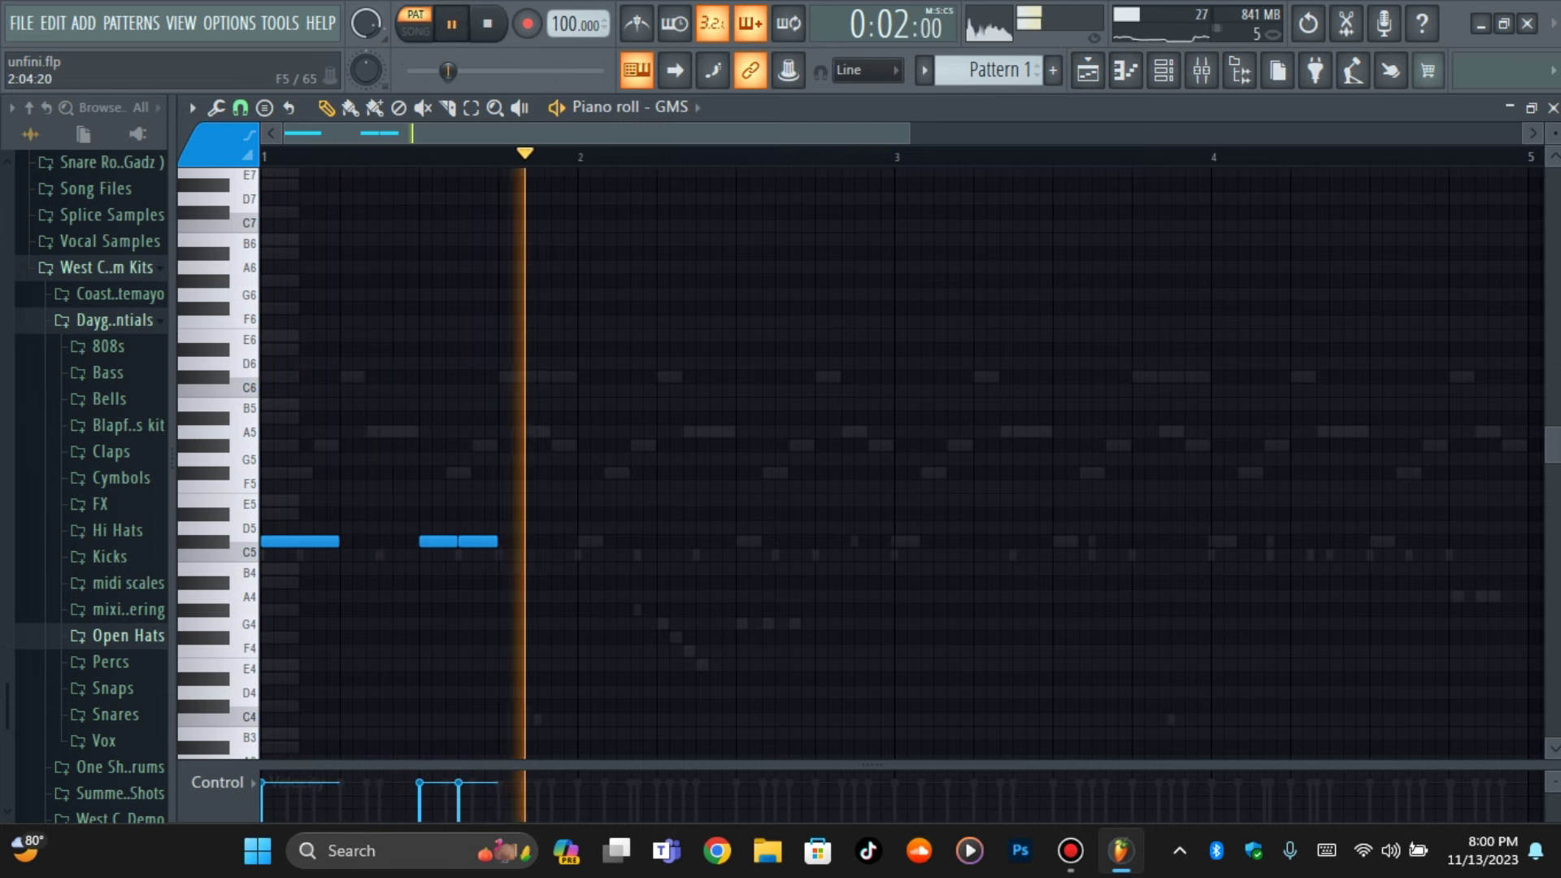
Duplicate the bar 1 rhythm of C#5 notes into bar 2 and deselect the notes
key(ctrl+b)
drag(843, 541, 850, 541)
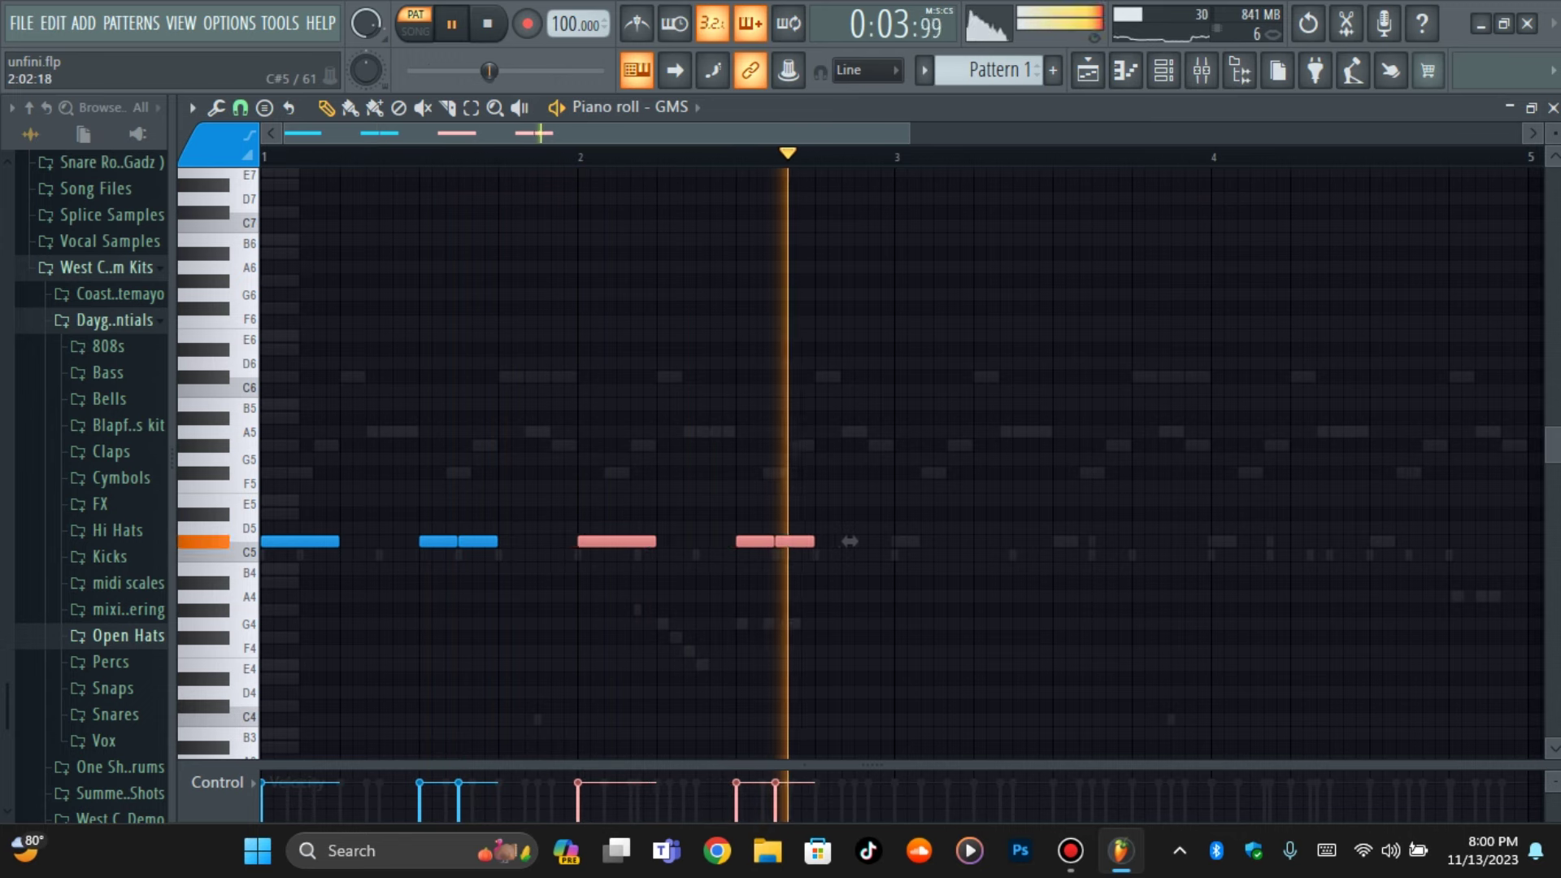
key(ctrl+d)
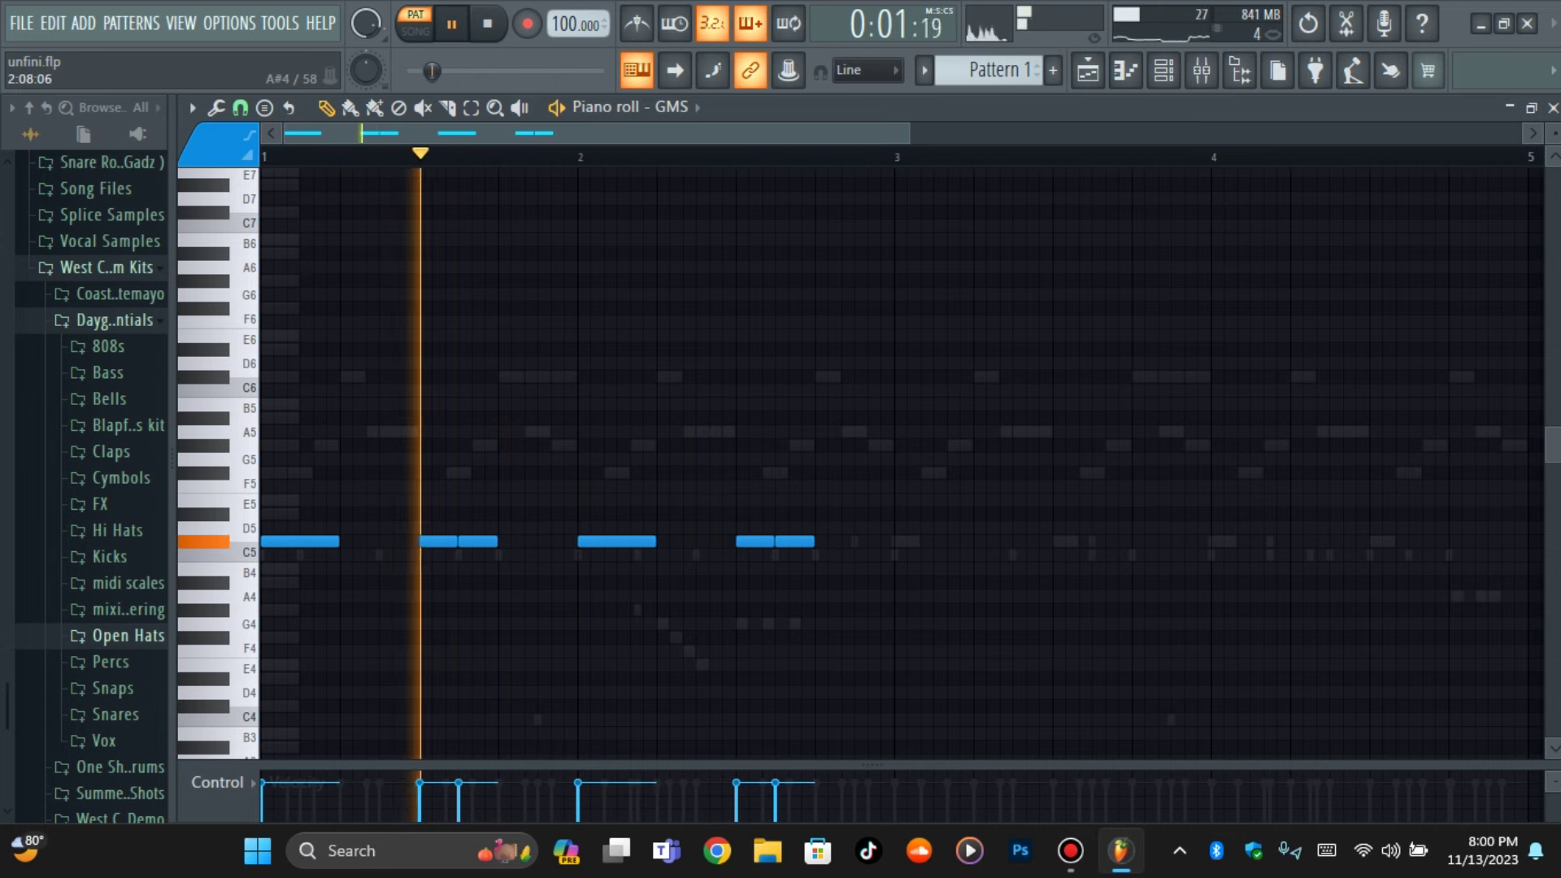
Replace bar 2's last note with a half-beat C#5 on beat 4, and duplicate the two-bar phrase into bars 3 and 4
right_click(795, 543)
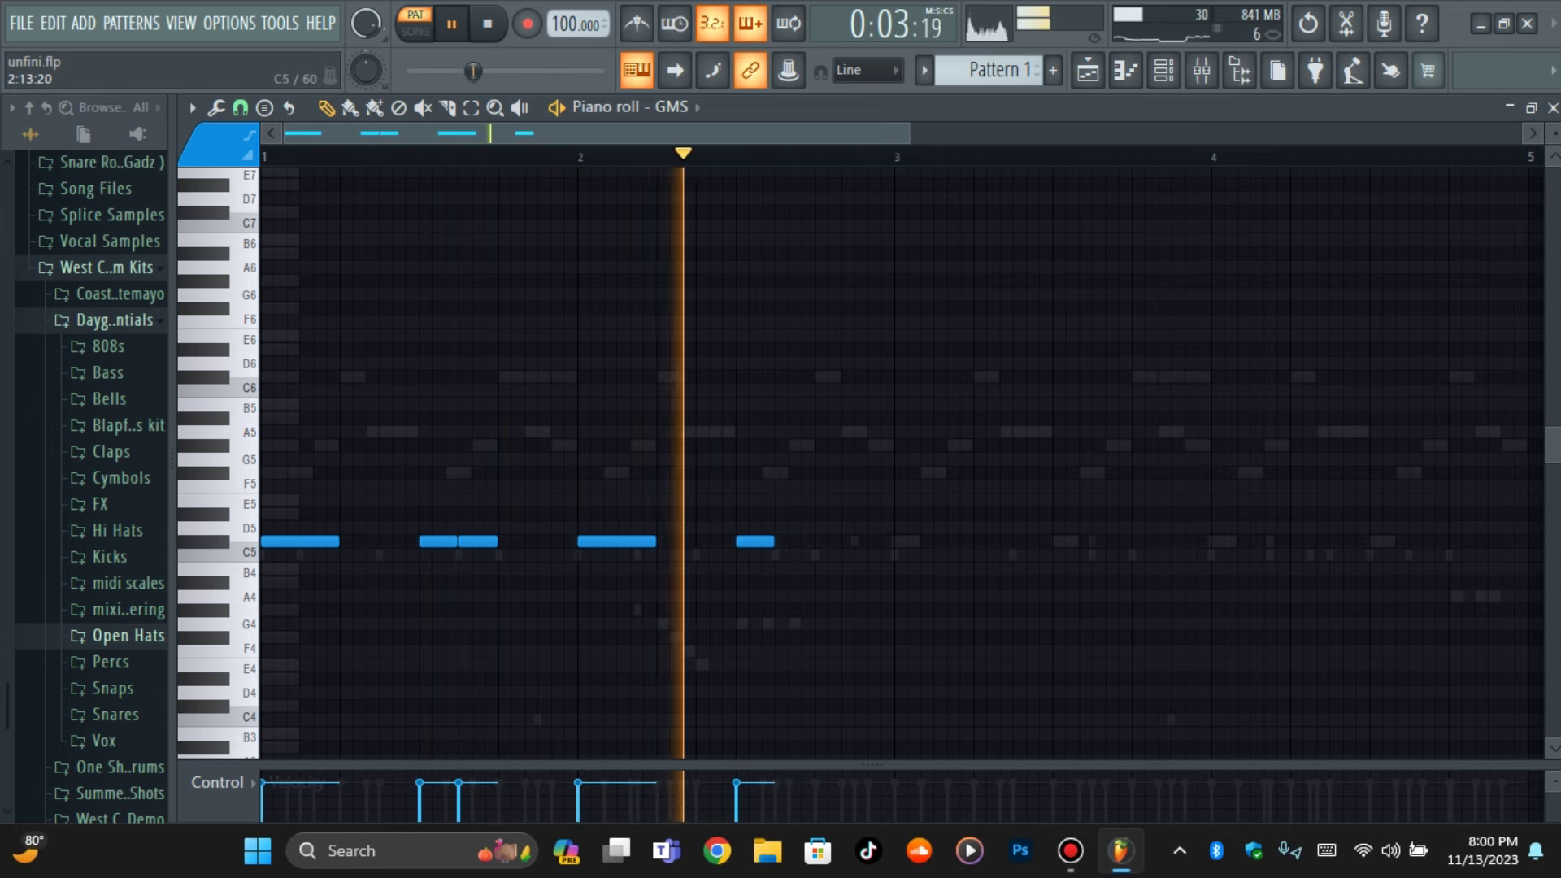
click(824, 542)
key(space)
key(space)
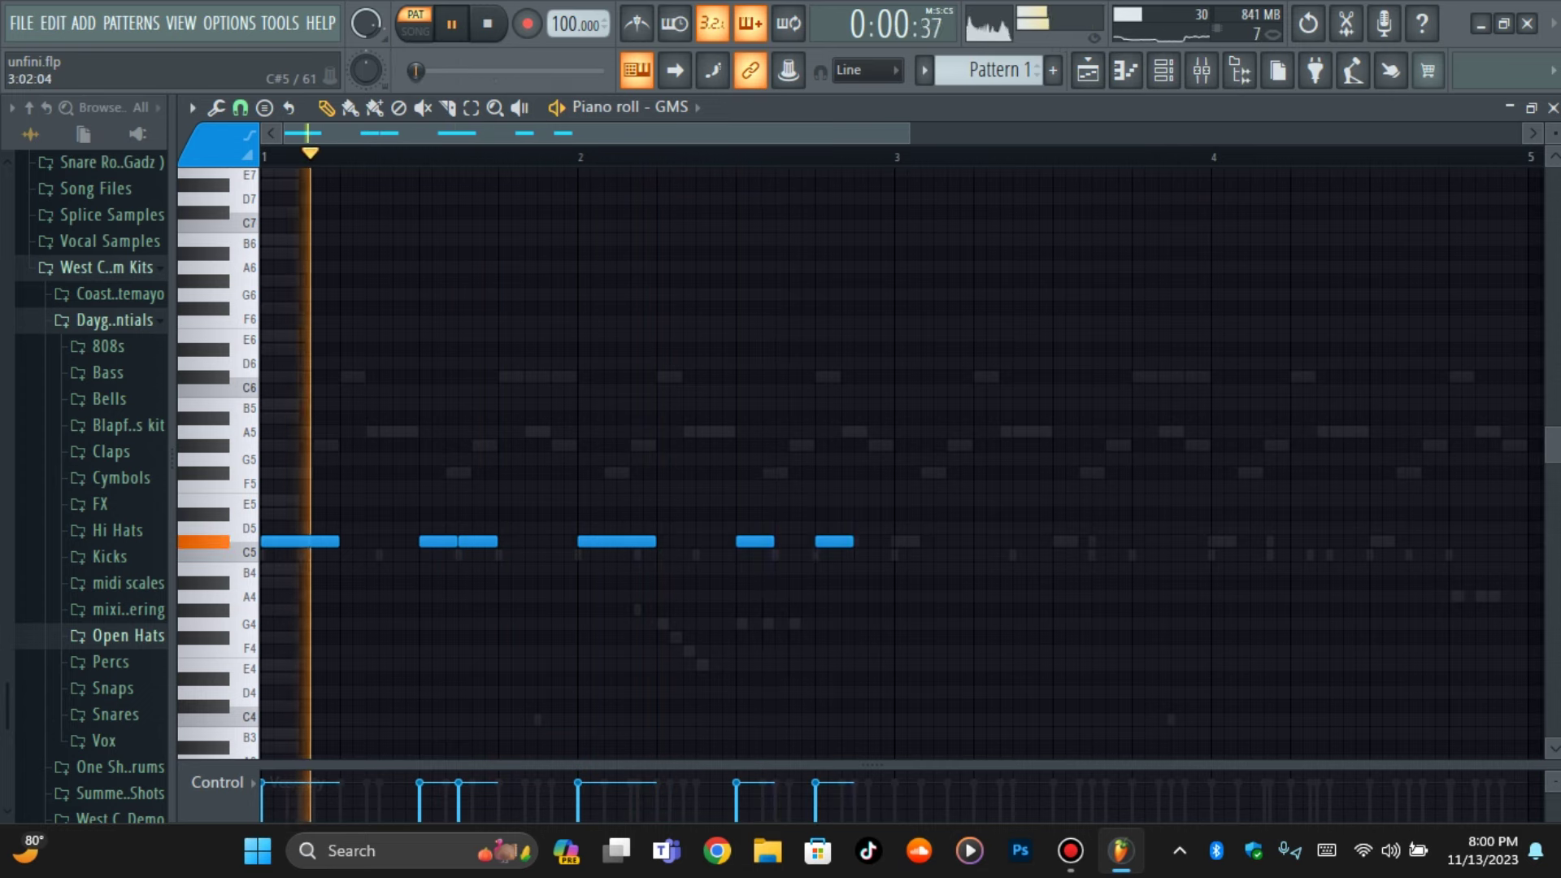
key(ctrl+b)
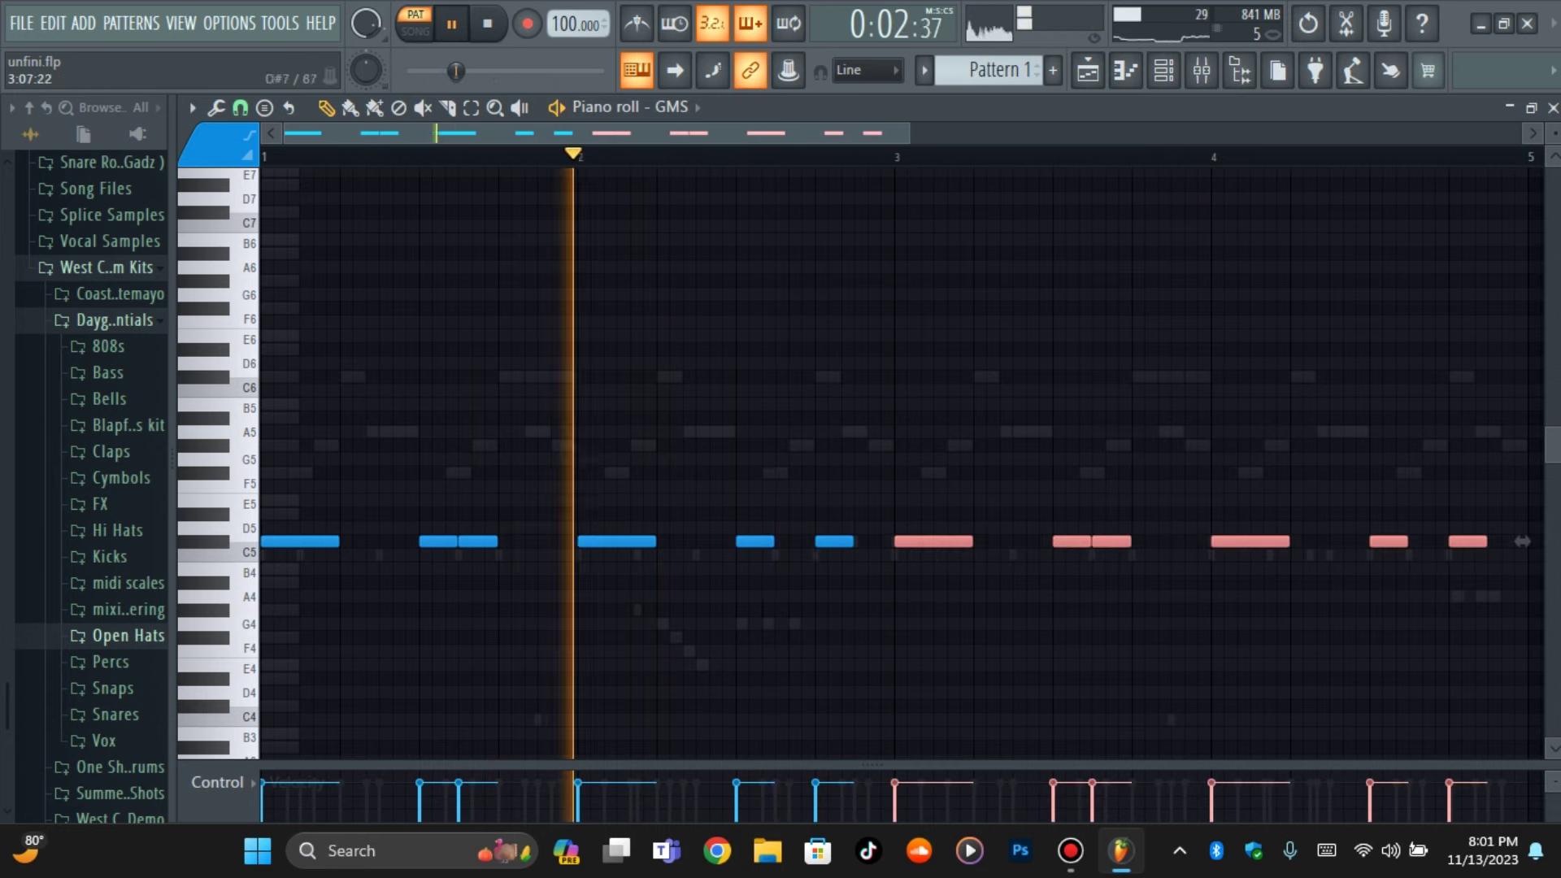
Route the GMS channel to mixer track 9 and stop playback
click(1164, 70)
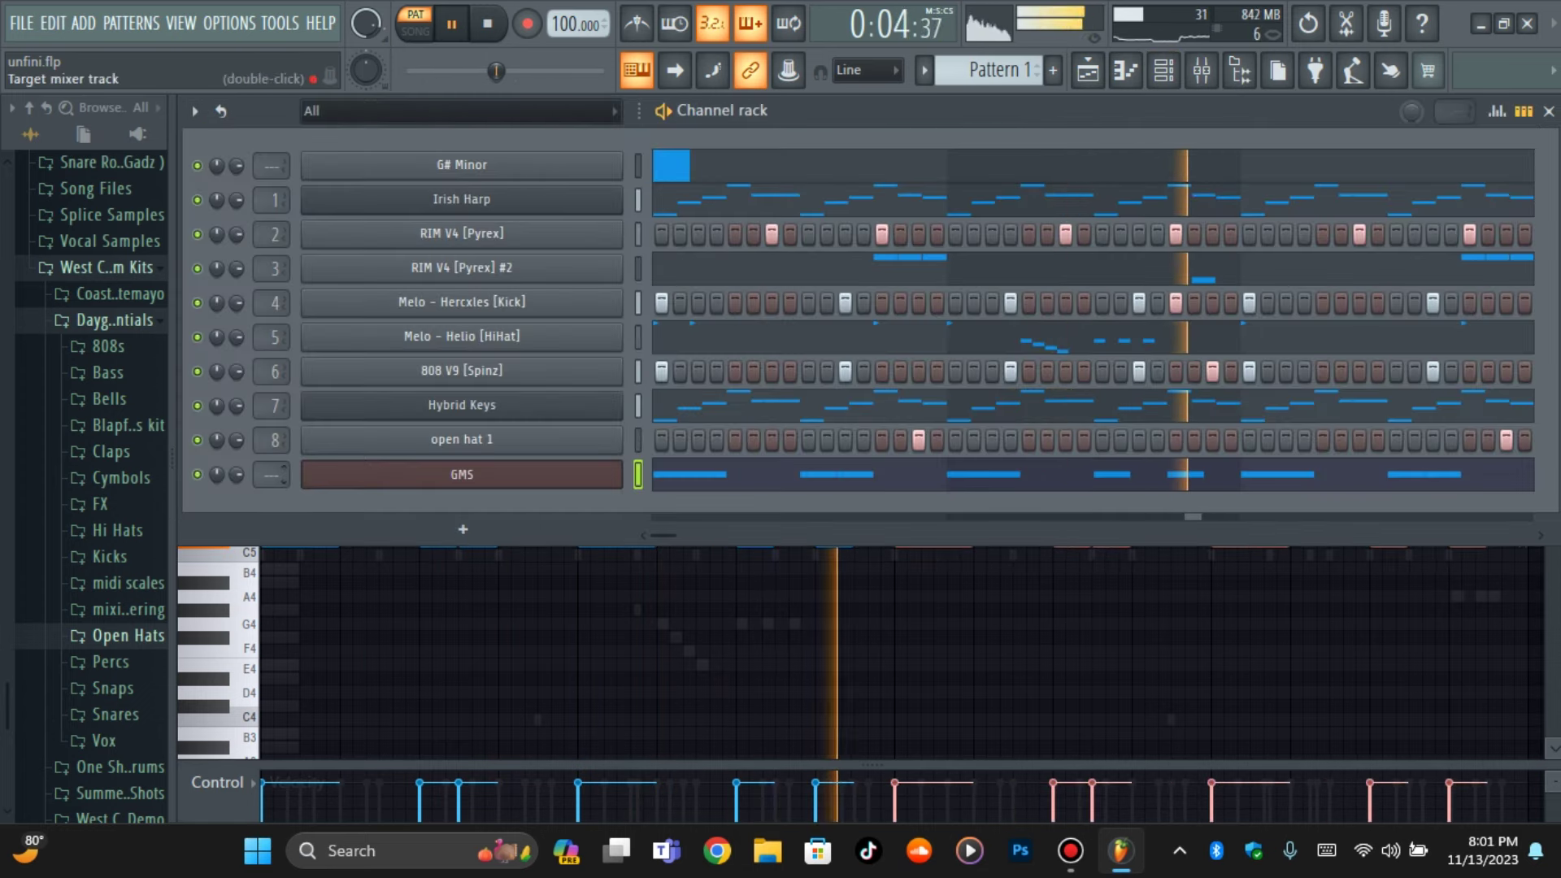
drag(271, 474, 272, 439)
key(space)
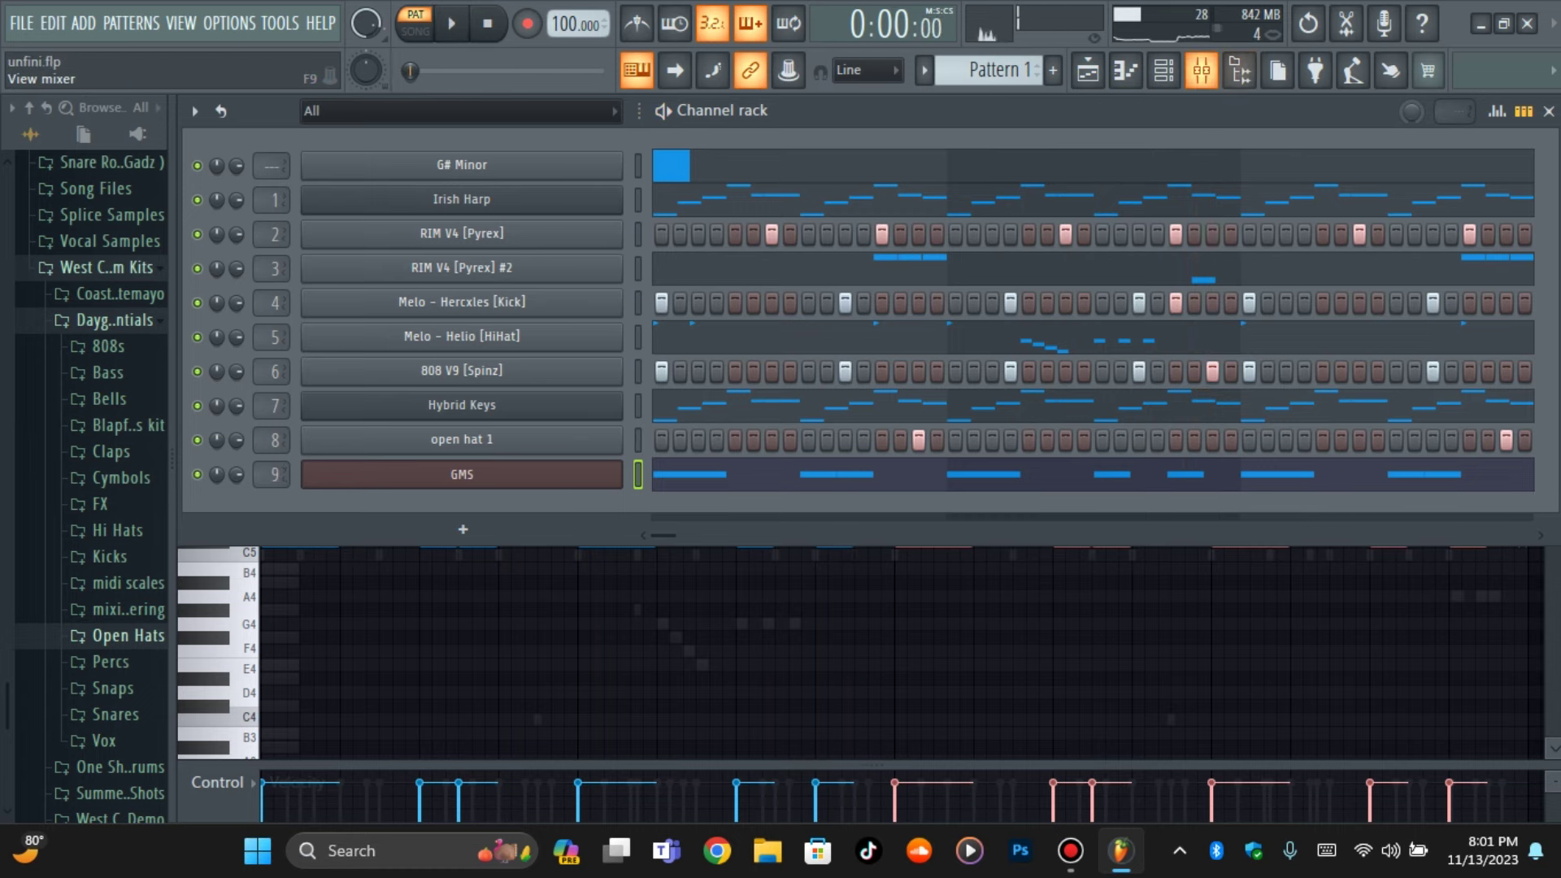
Lower the volume fader of mixer Insert 9 for the GMS channel
click(1202, 71)
mouse_move(454, 471)
mouse_down()
mouse_move(454, 489)
mouse_move(430, 489)
mouse_up()
right_click(453, 481)
click(481, 466)
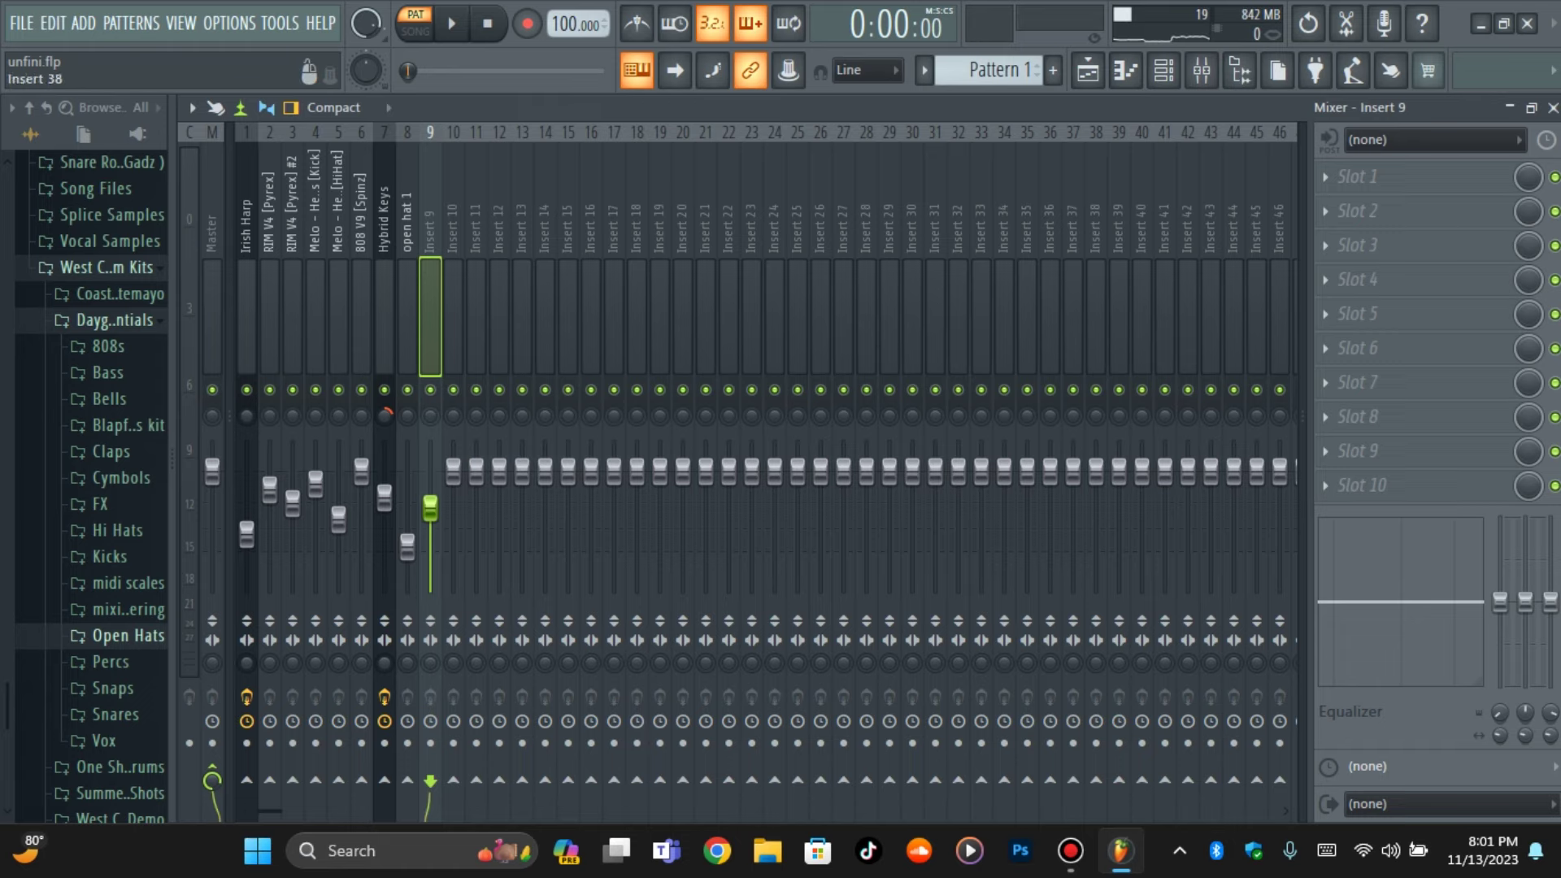
Load Fruity Parametric EQ 2 in slot 1 of Insert 9 and cut the lows with band 1 at about 1108 Hz, -17.9 dB
click(1357, 176)
click(813, 313)
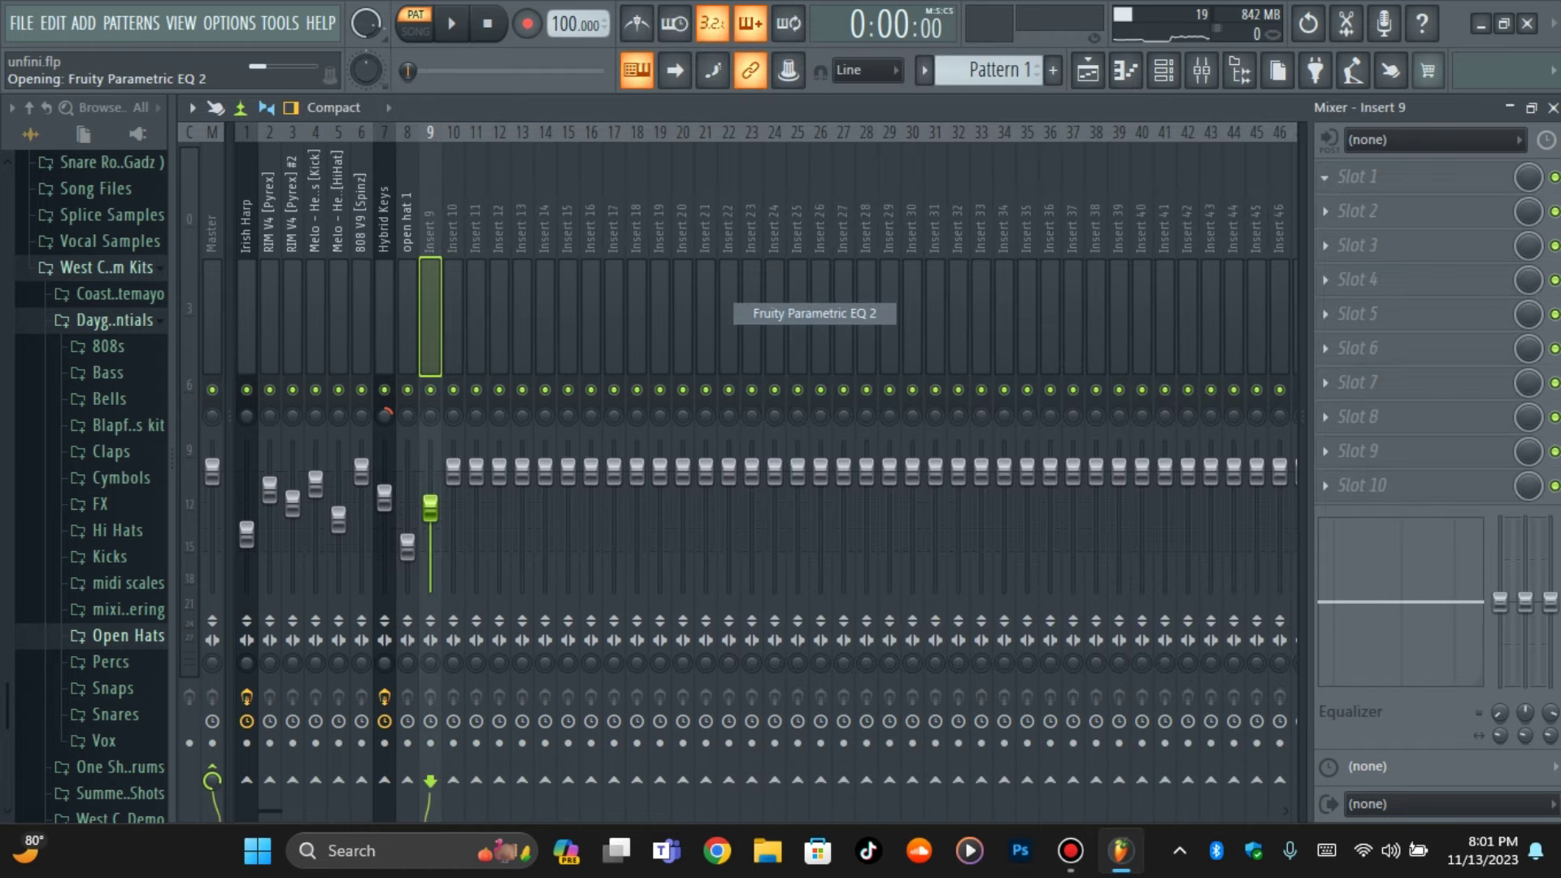
drag(415, 526, 653, 660)
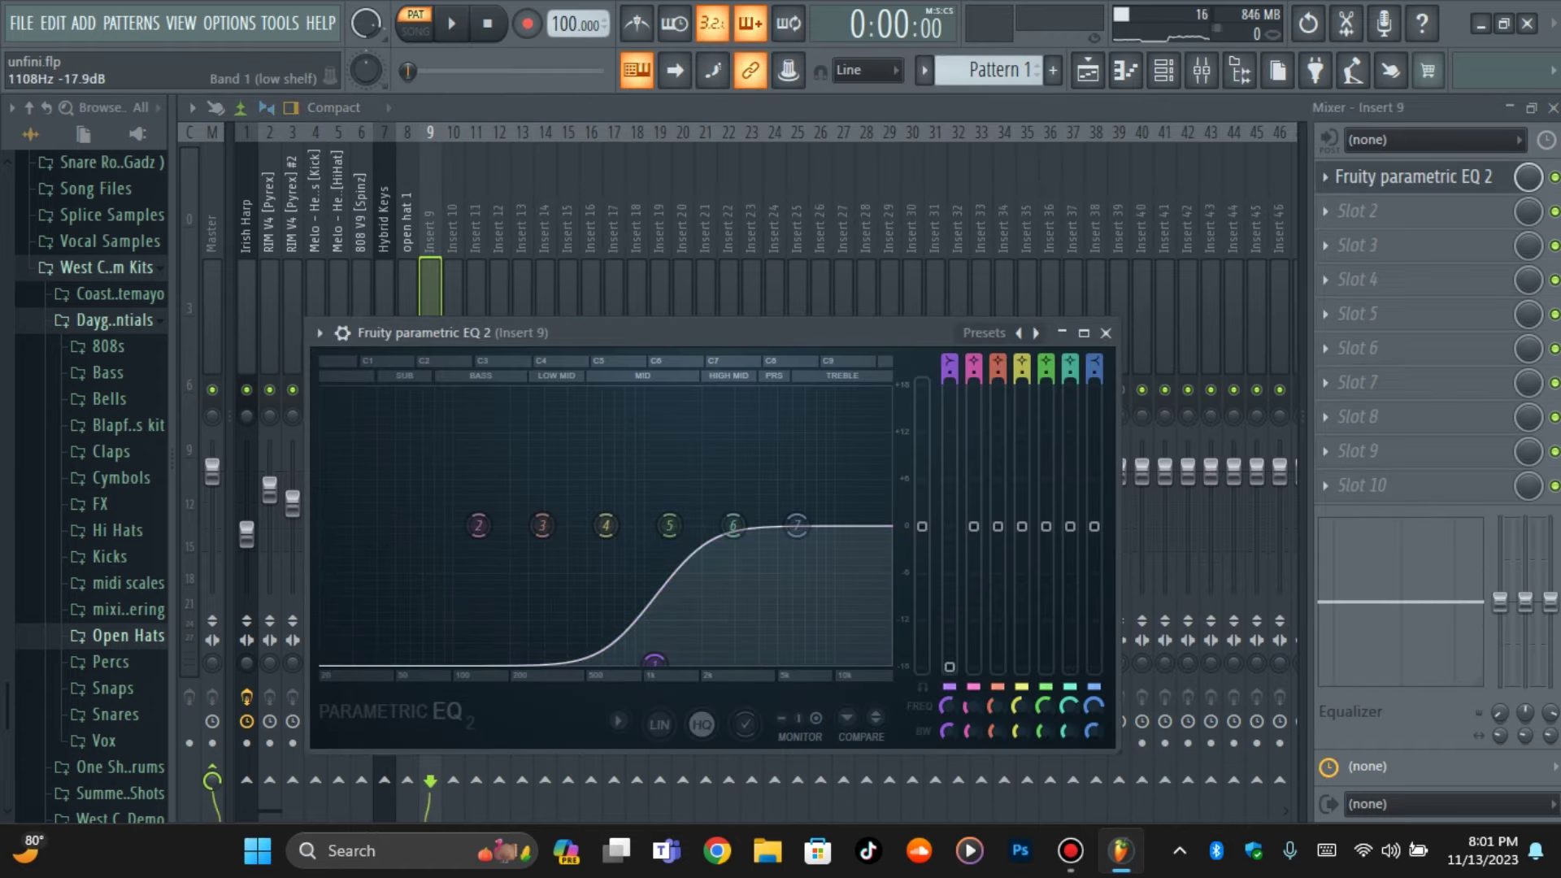
Load ValhallaVintageVerb in slot 2 of Insert 9 and close its window
click(1358, 211)
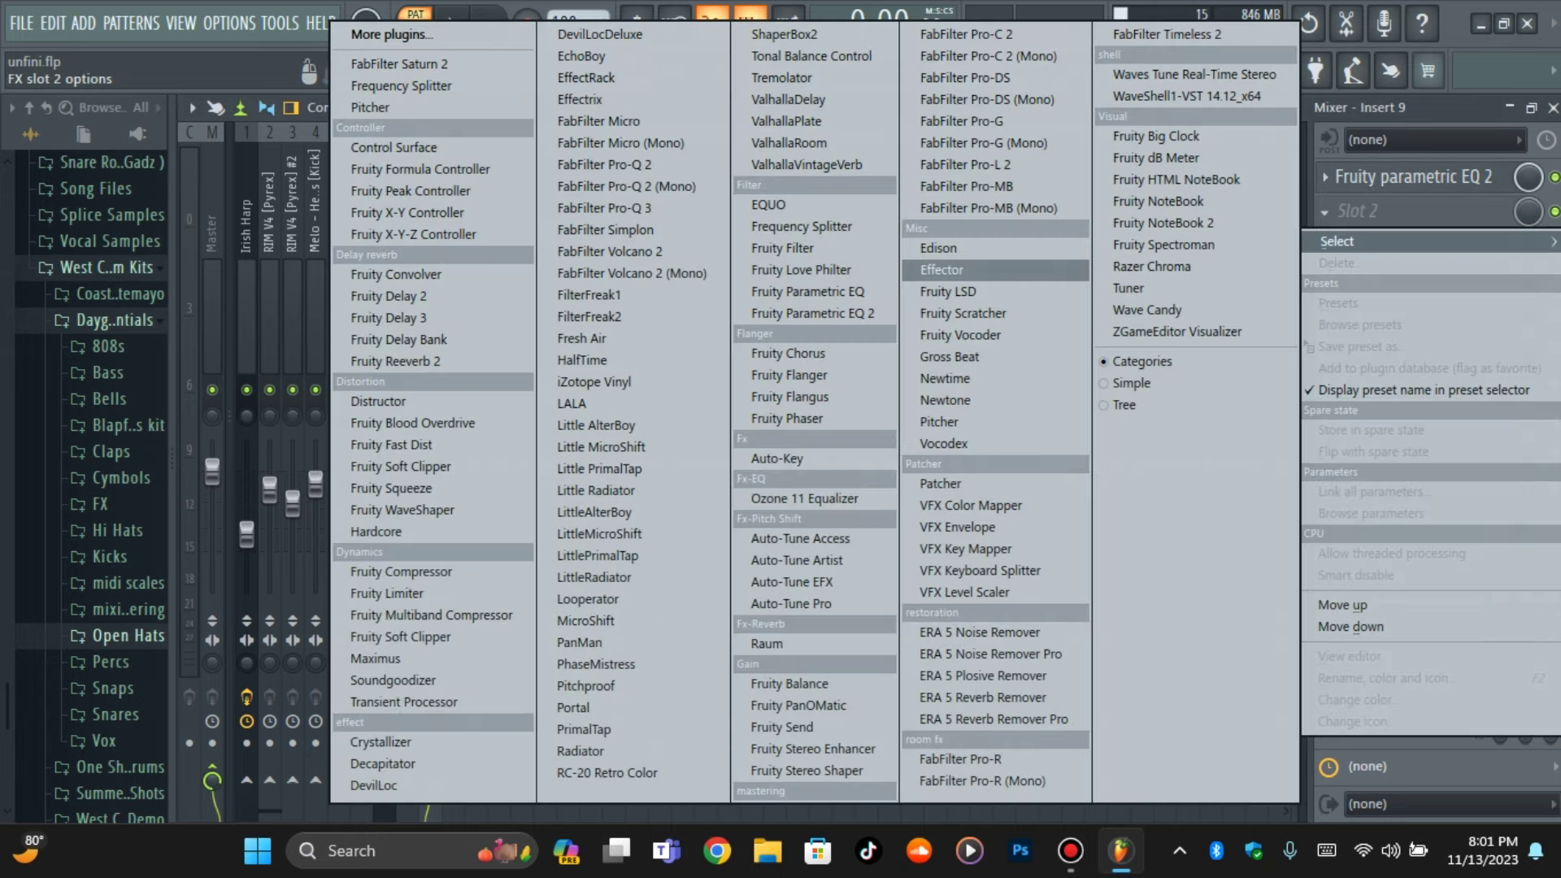
click(815, 164)
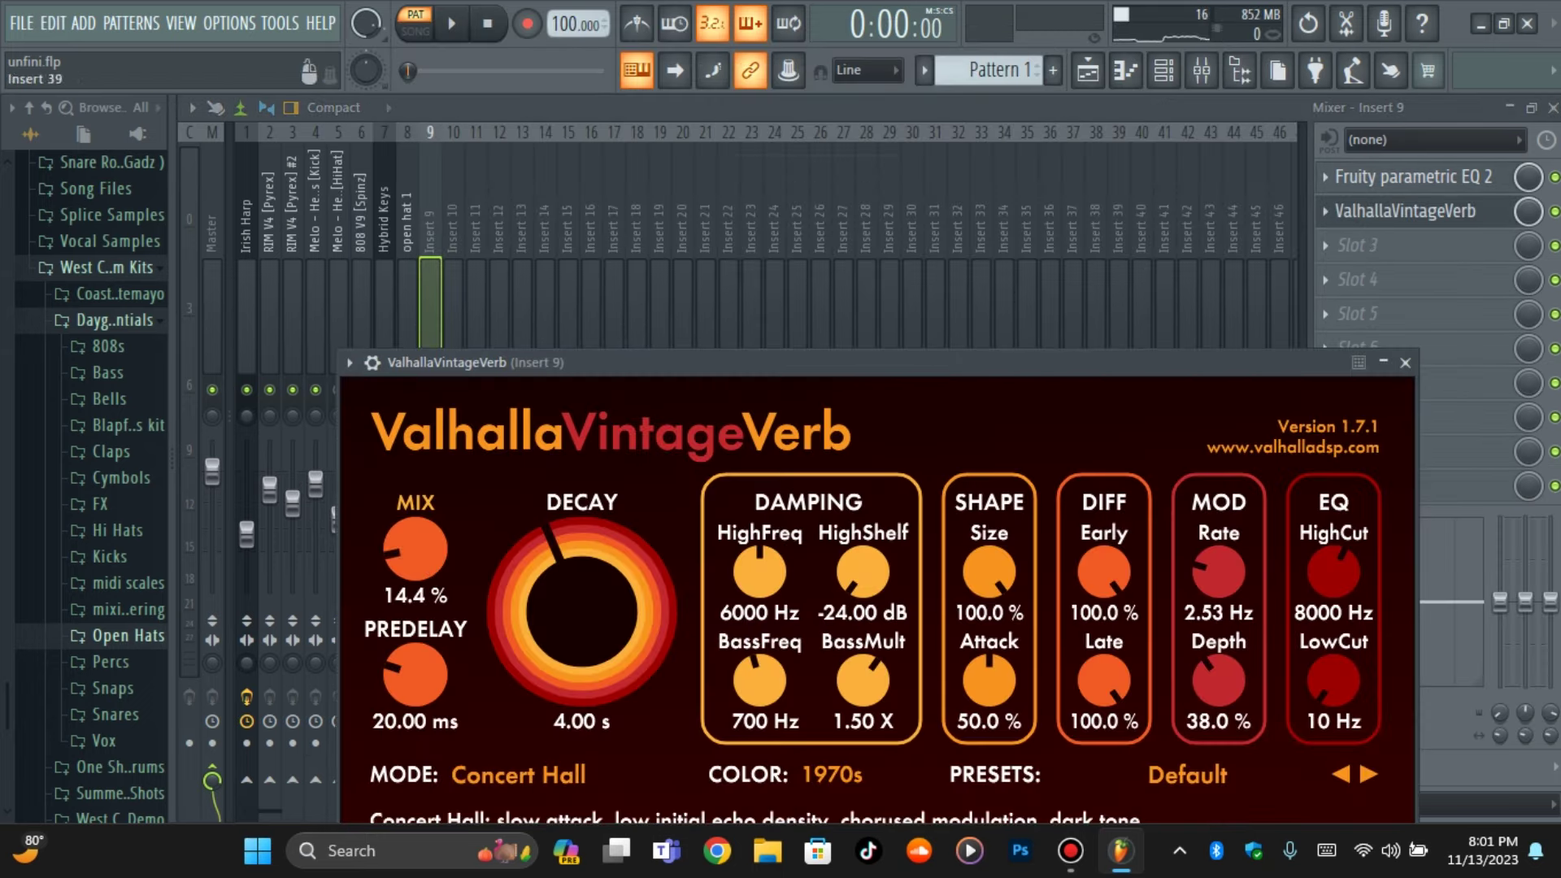
click(1374, 212)
Try PhaseMistress in slot 3 of Insert 9, auditioning it with the beat and choosing the 2 Stage Classic preset
click(1326, 245)
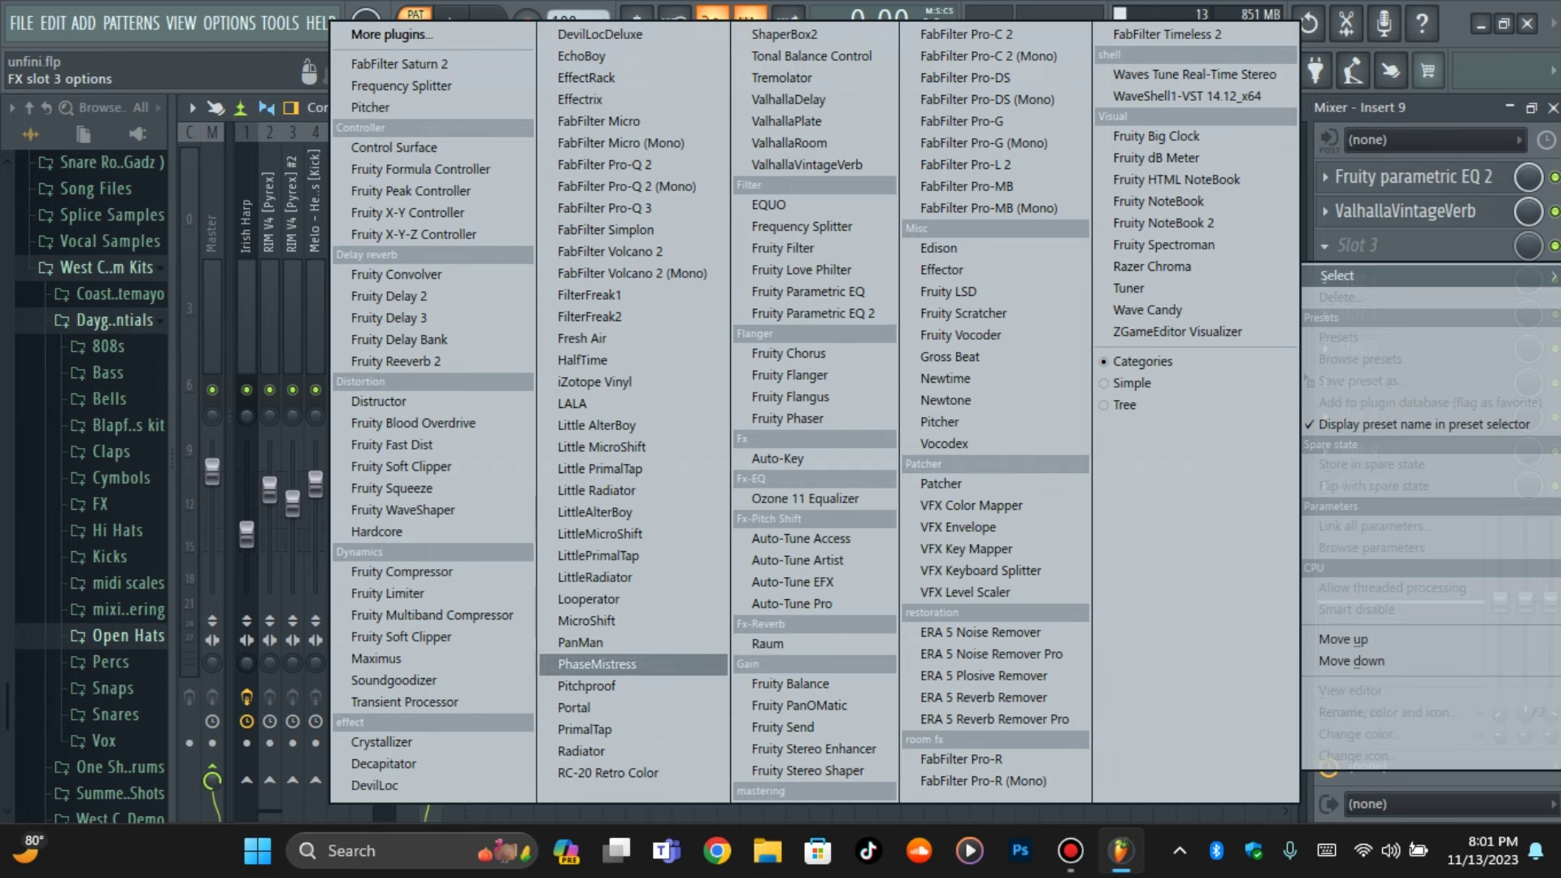
click(598, 664)
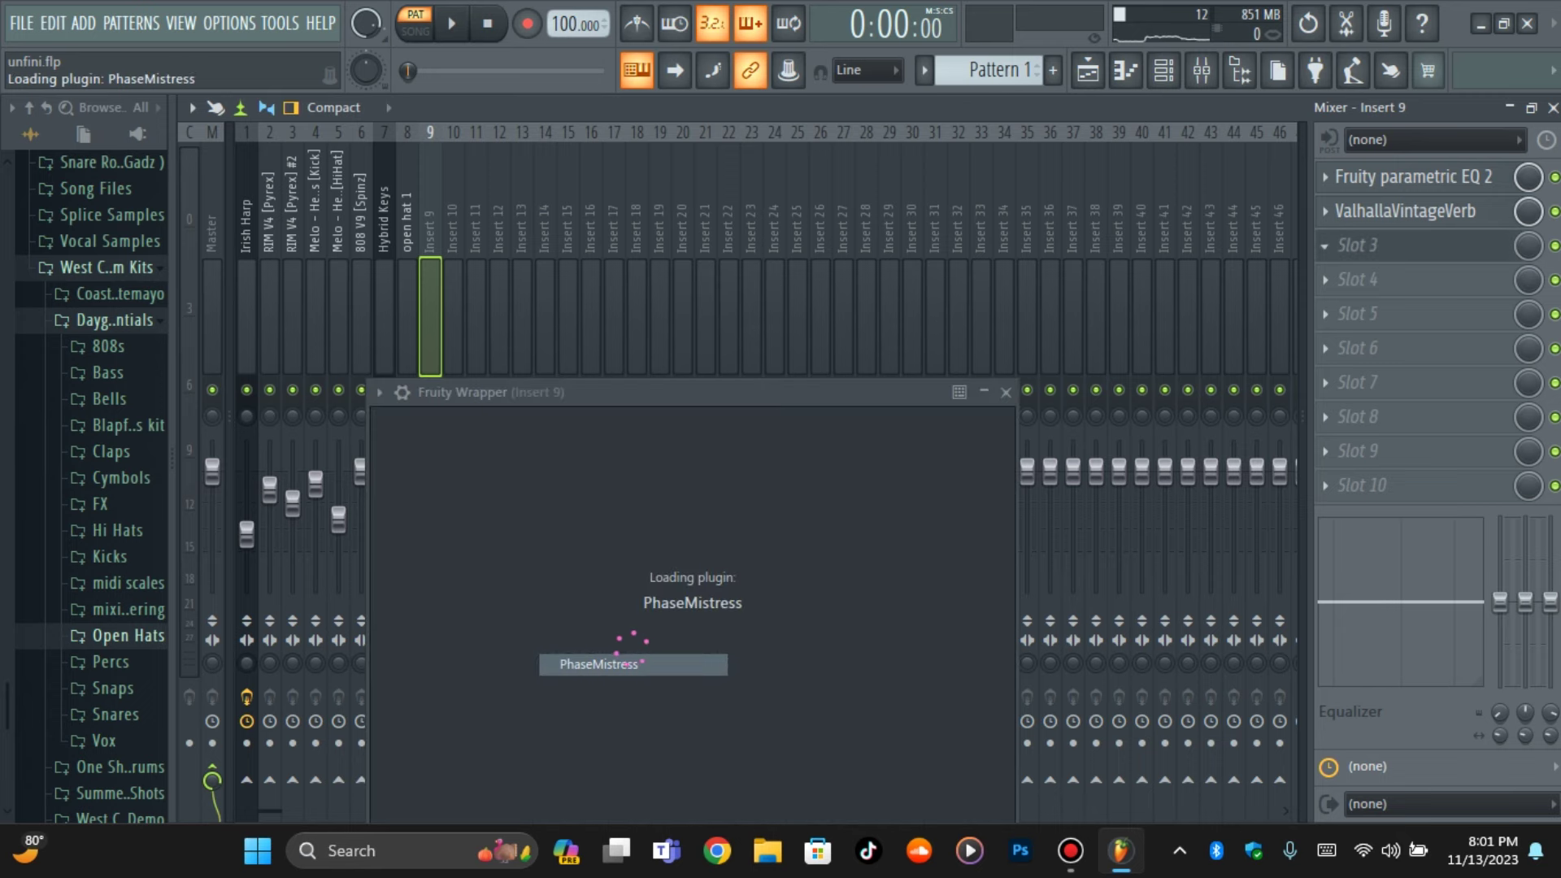
key(space)
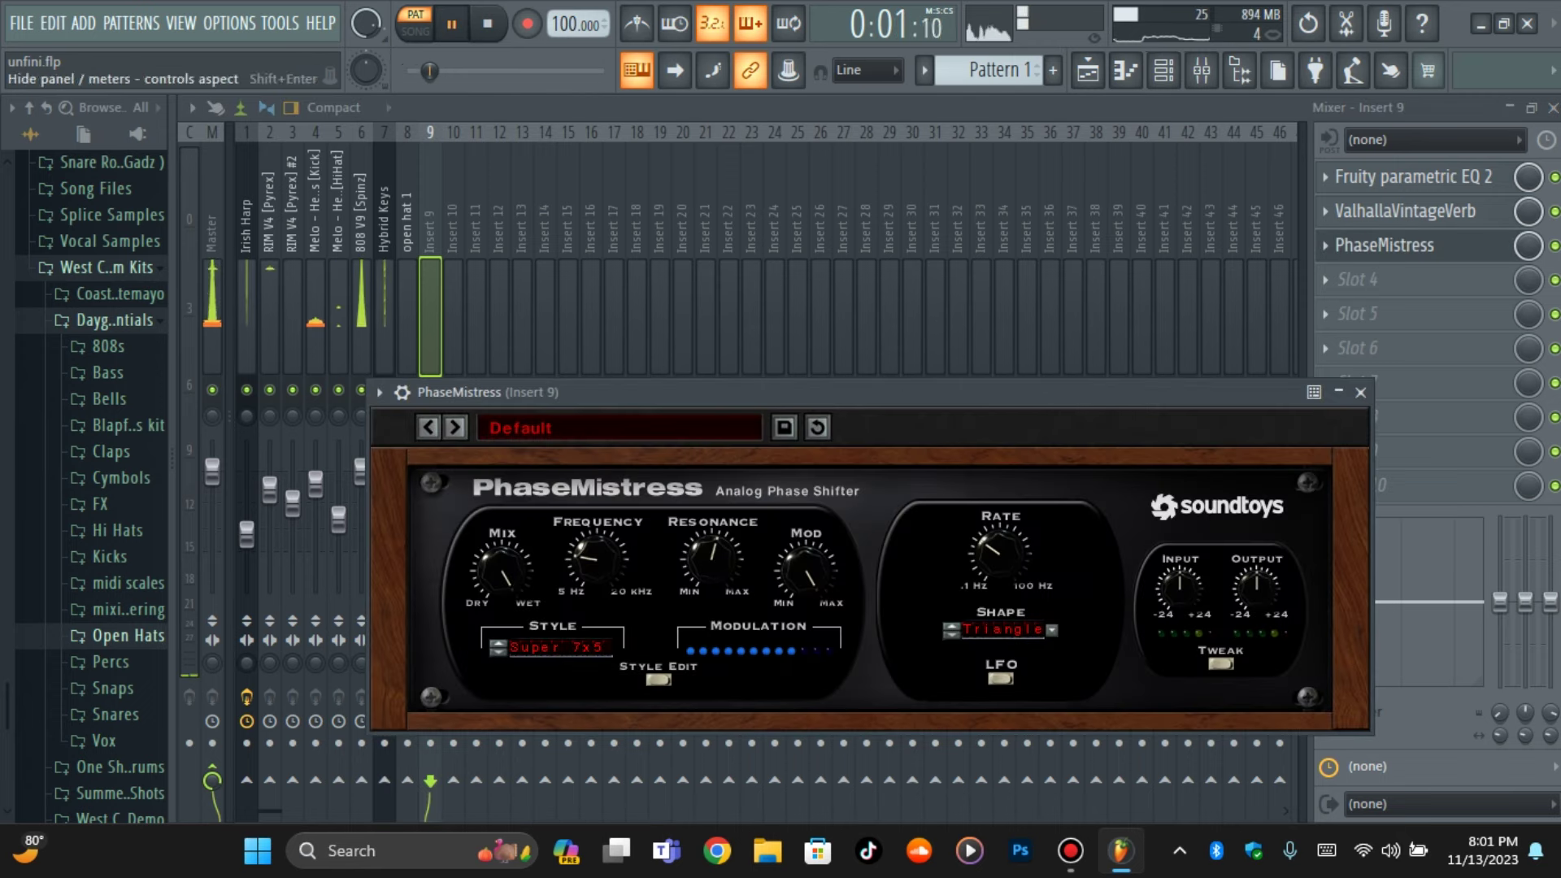
key(Escape)
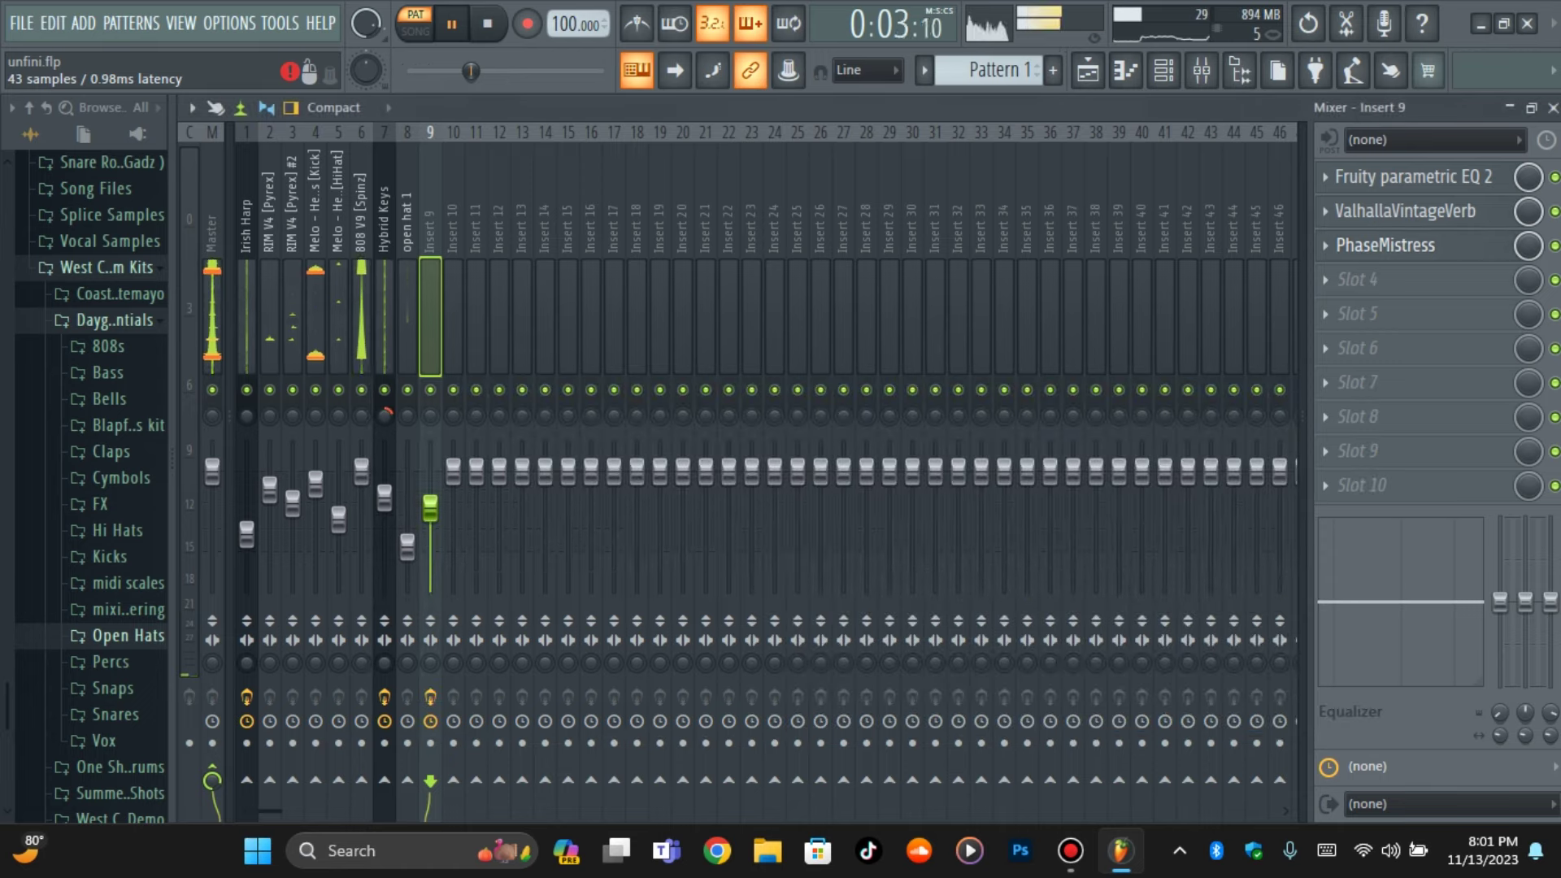
click(1325, 246)
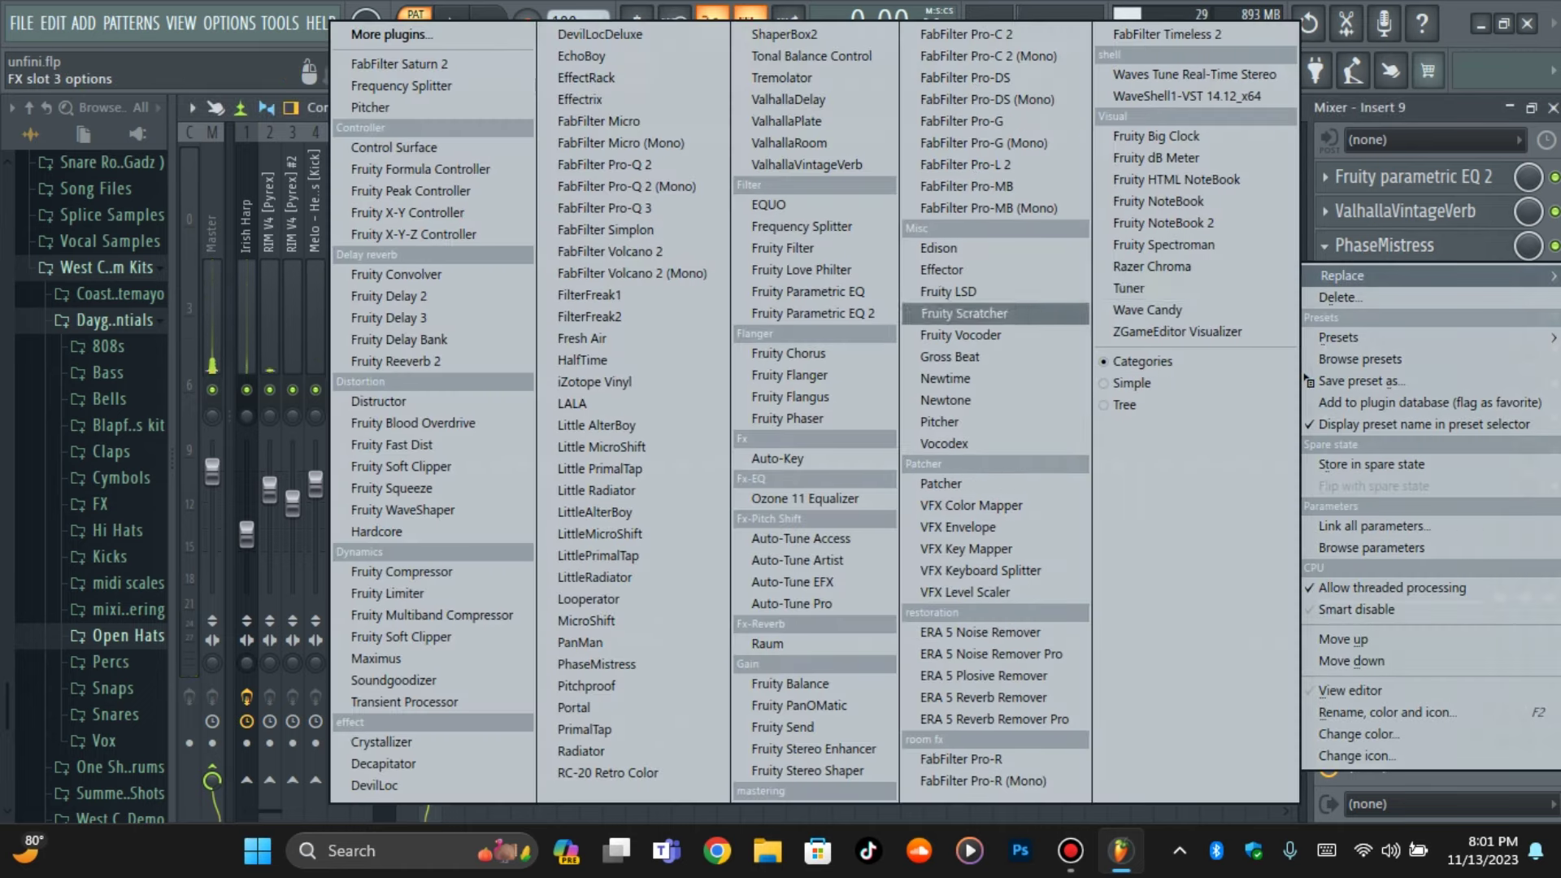
click(1343, 297)
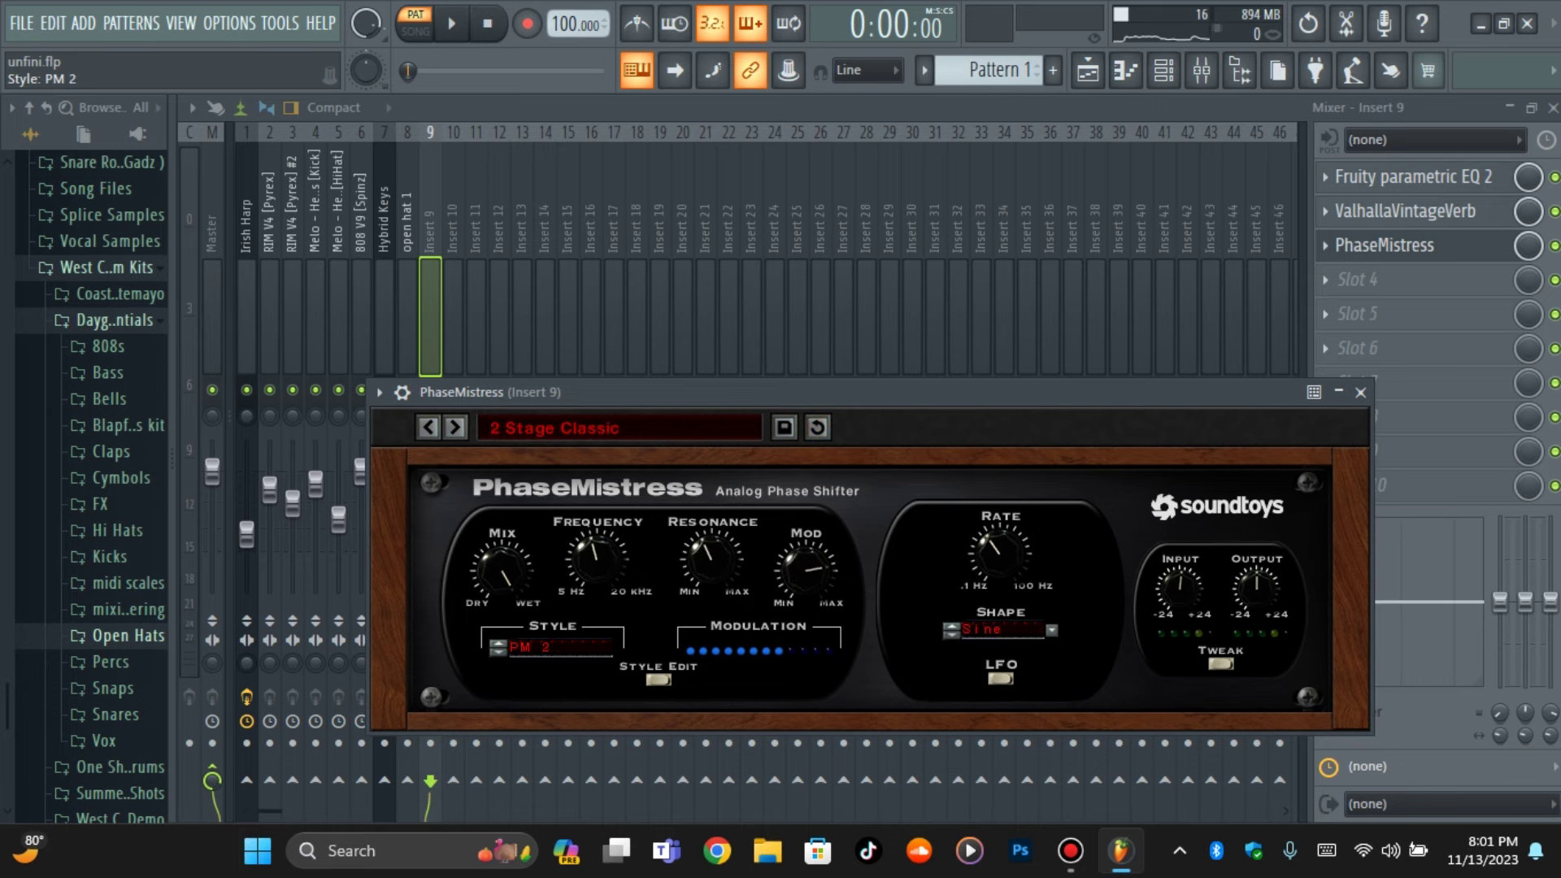
Replace PhaseMistress in slot 3 with Fruity Phaser, and set the Insert 9 fader to 85% during playback
click(1325, 246)
mouse_move(1341, 276)
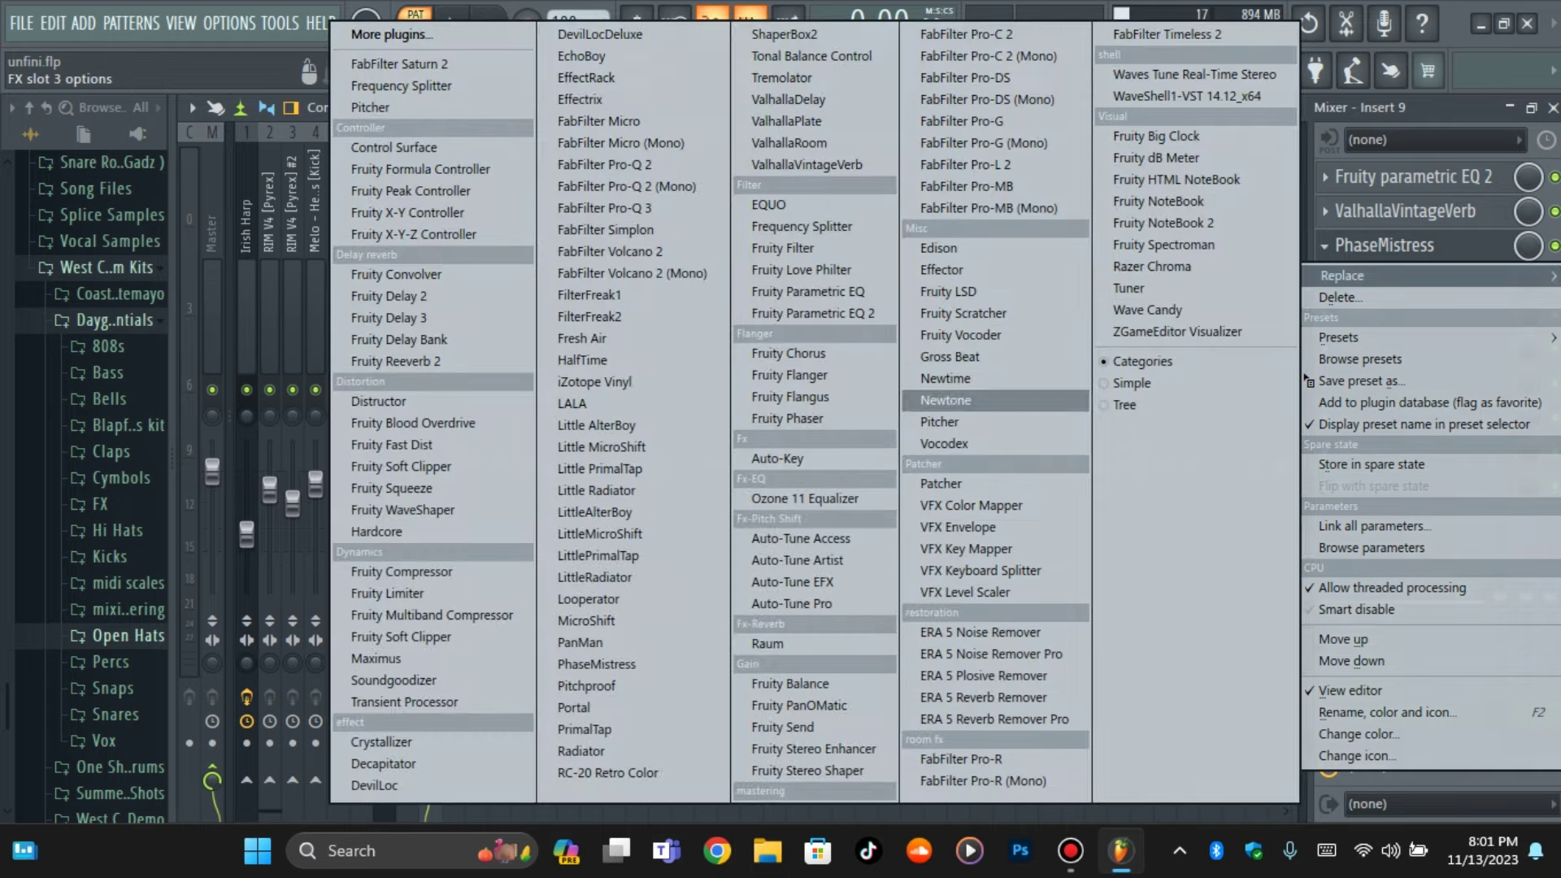
click(789, 418)
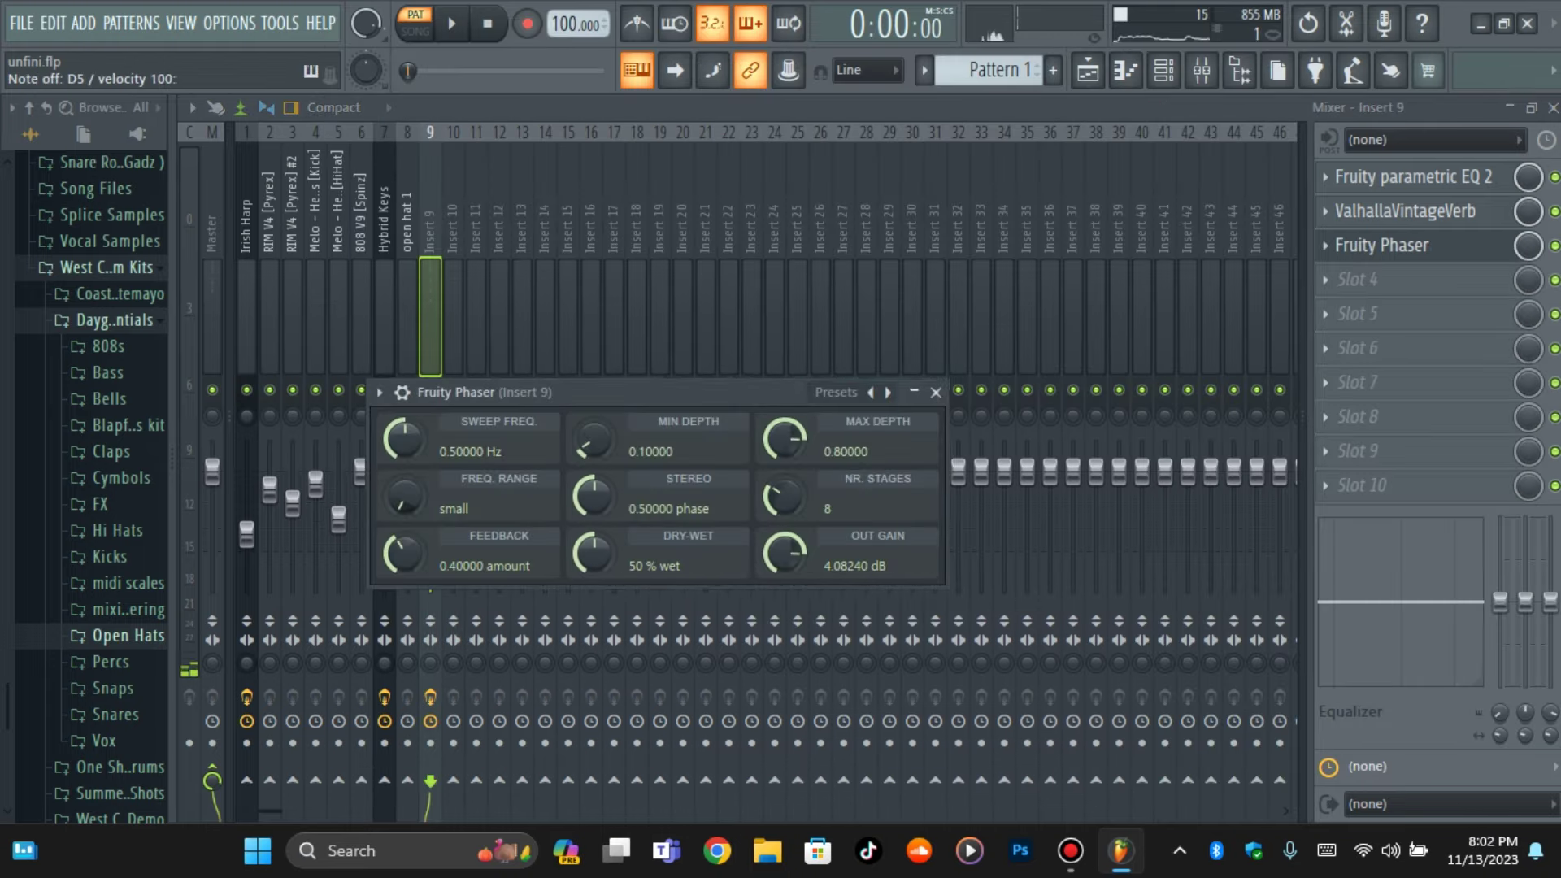
key(space)
key(Escape)
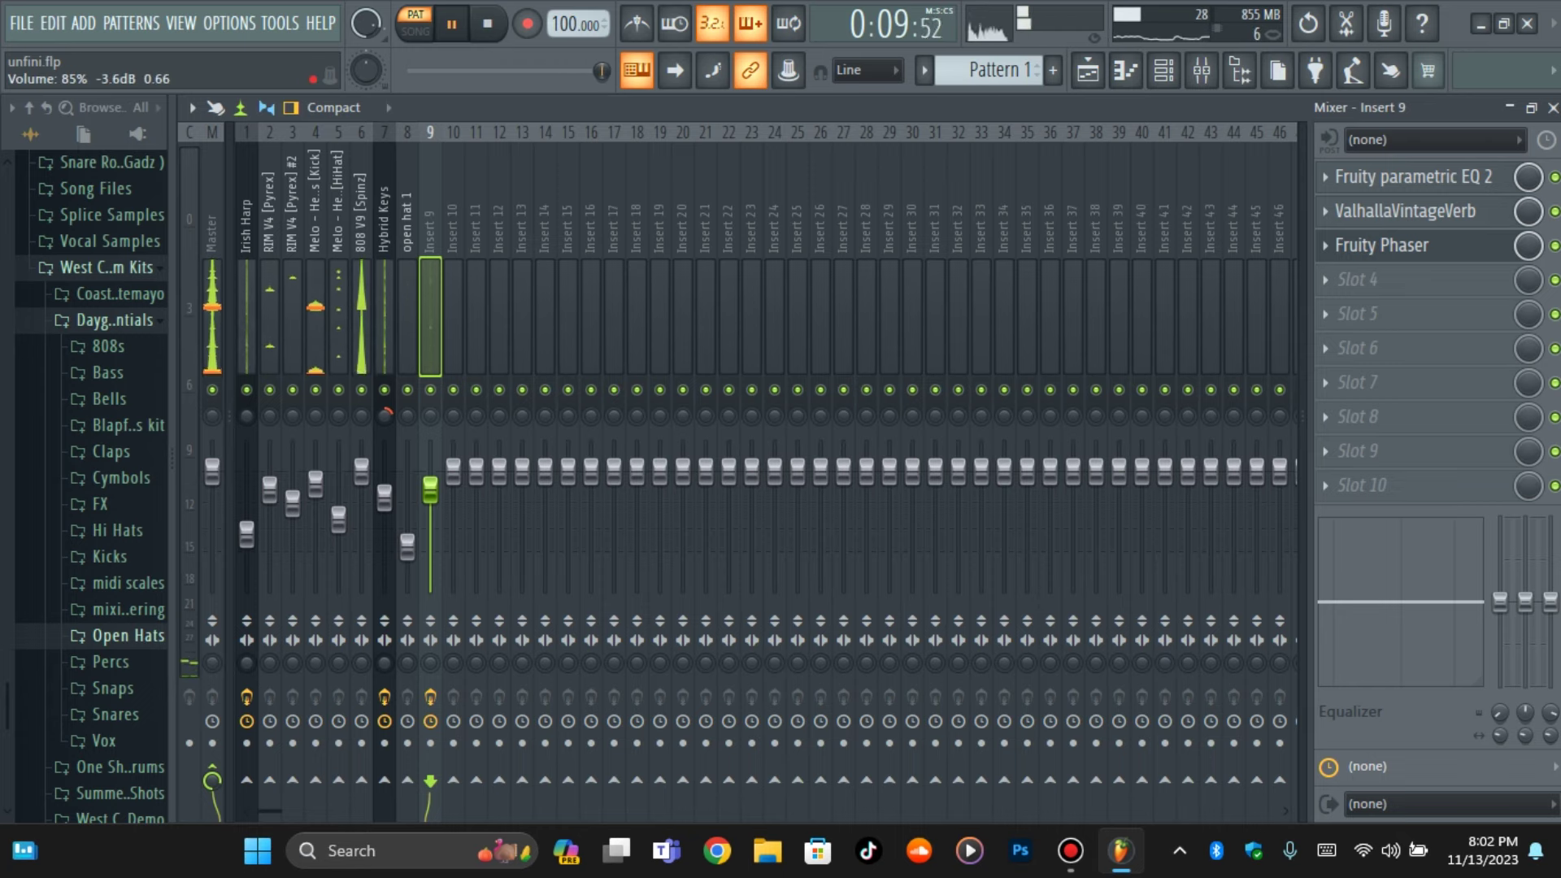
Copy all C#5 notes in the GMS piano roll and transpose the pasted copy up one octave to C#6
key(F9)
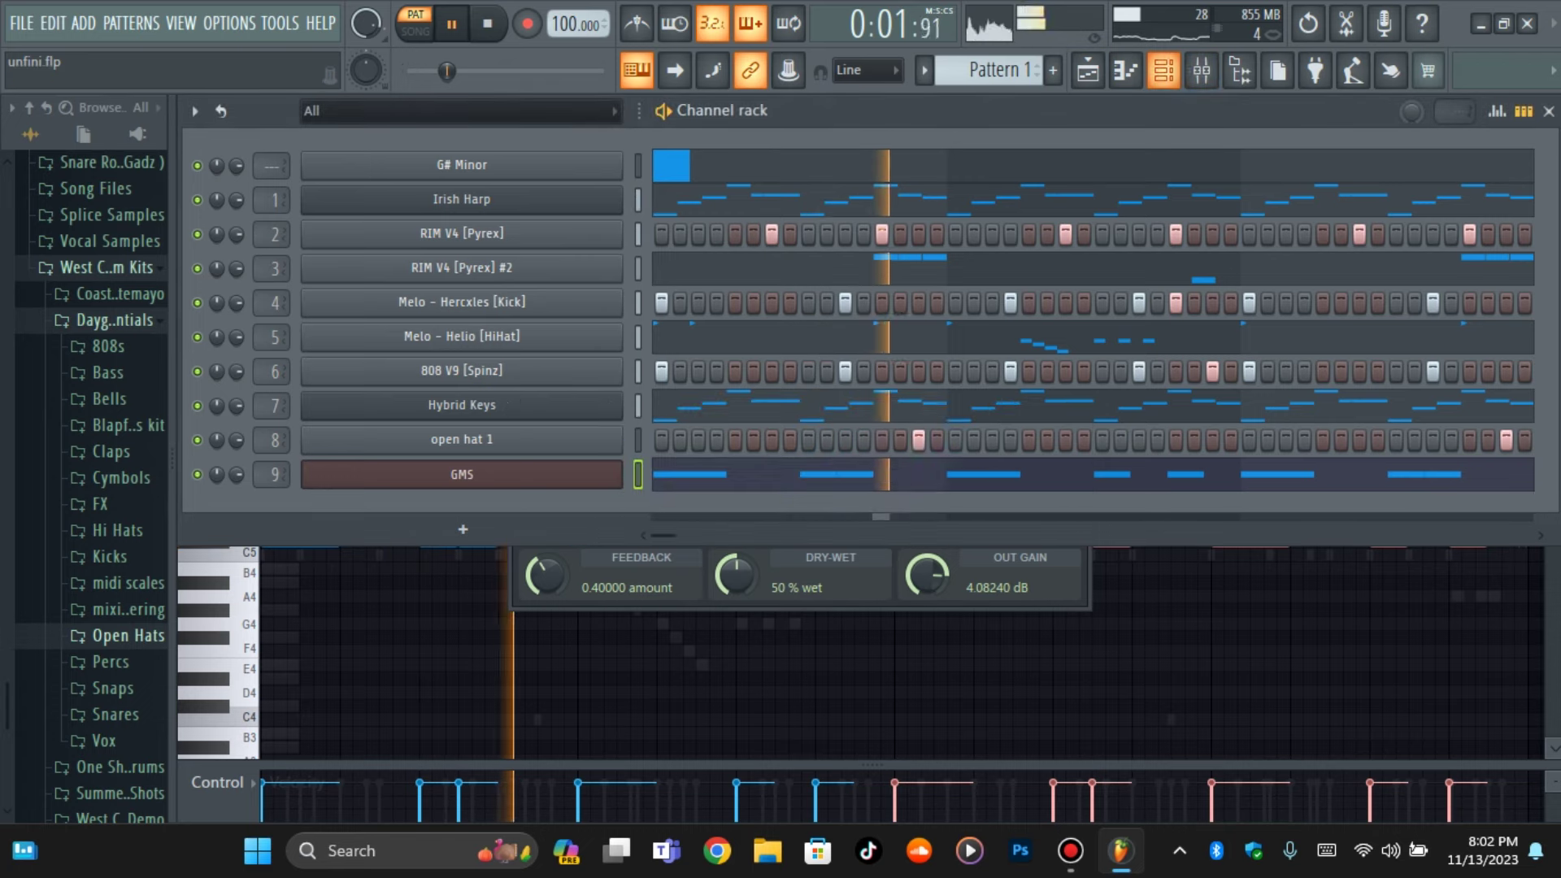
key(F7)
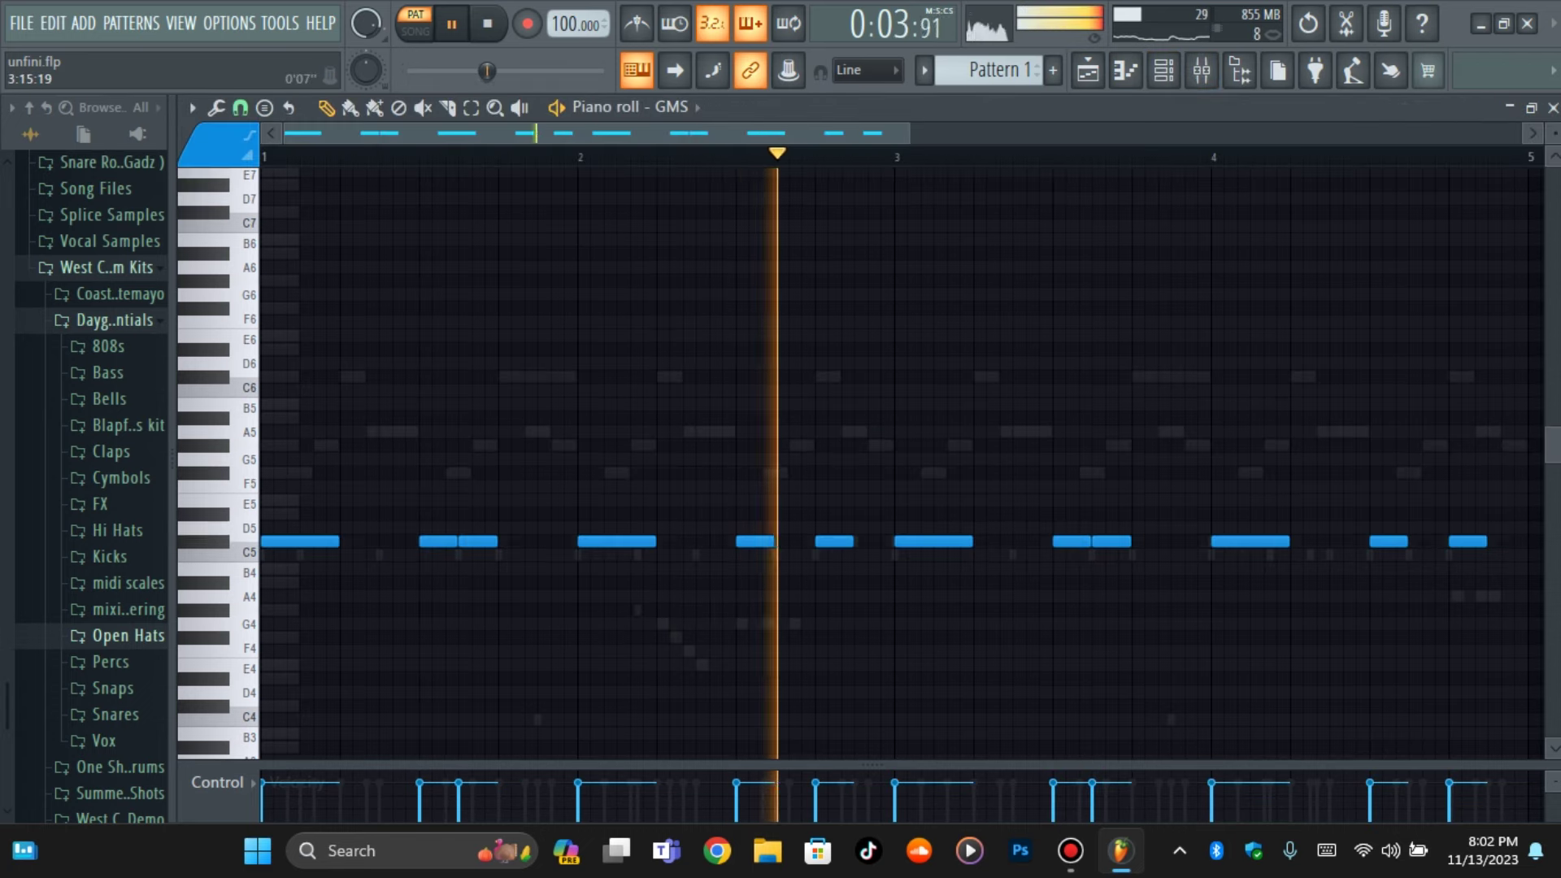
drag(1474, 467, 276, 572)
key(ctrl+c)
key(ctrl+v)
key(ctrl+Up)
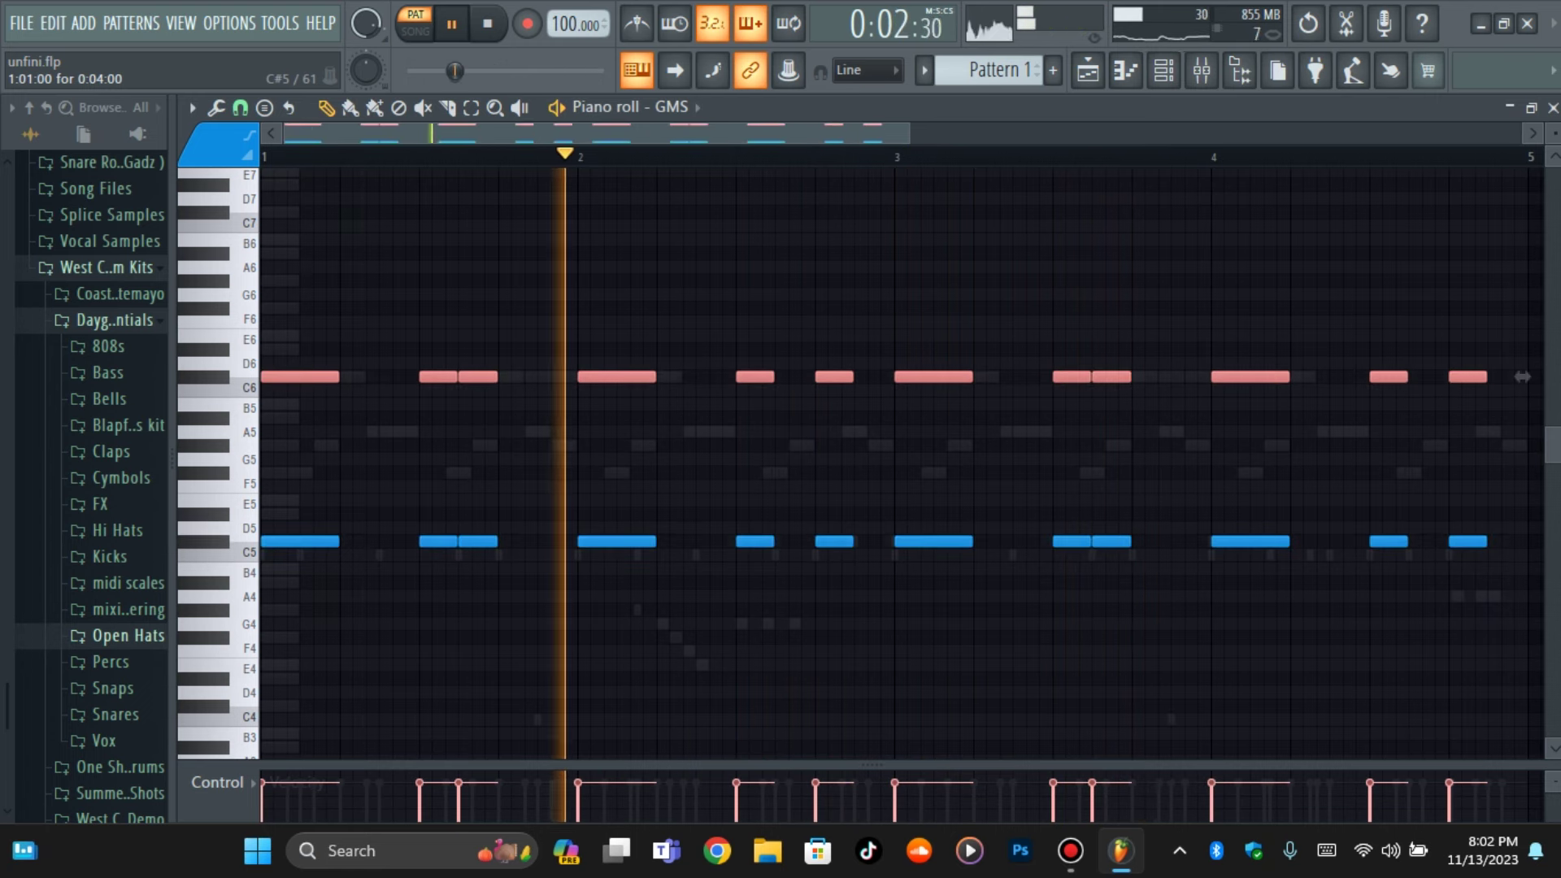
Transpose the copied upper row of GMS notes down by semitones to F#5
key(Down)
key(Down)
key(Down)
key(Down)
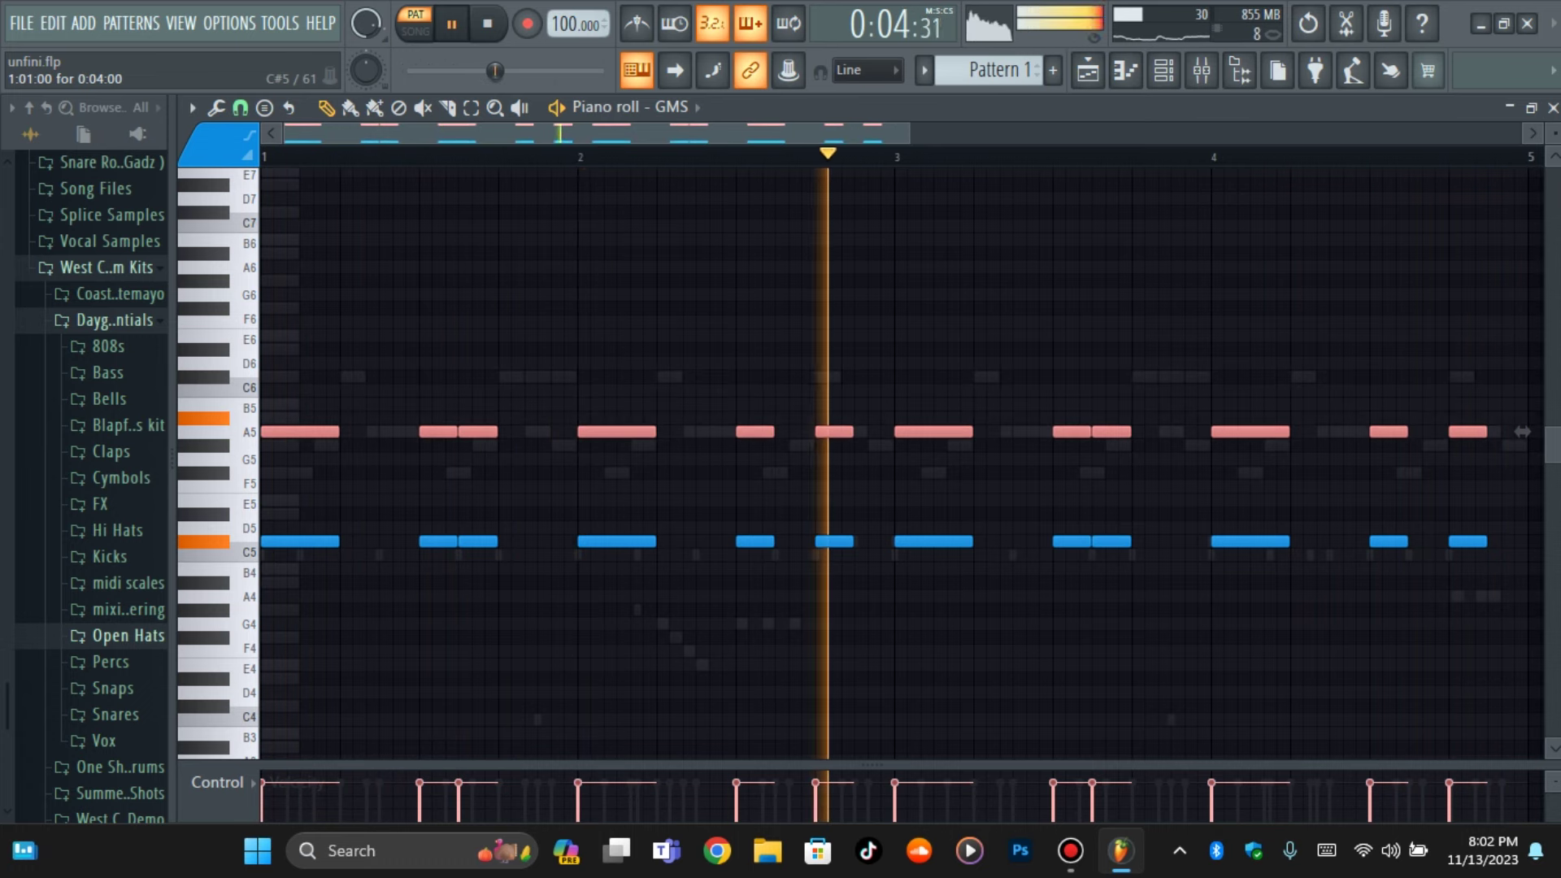
key(Down)
key(Down)
key(Down)
key(Down)
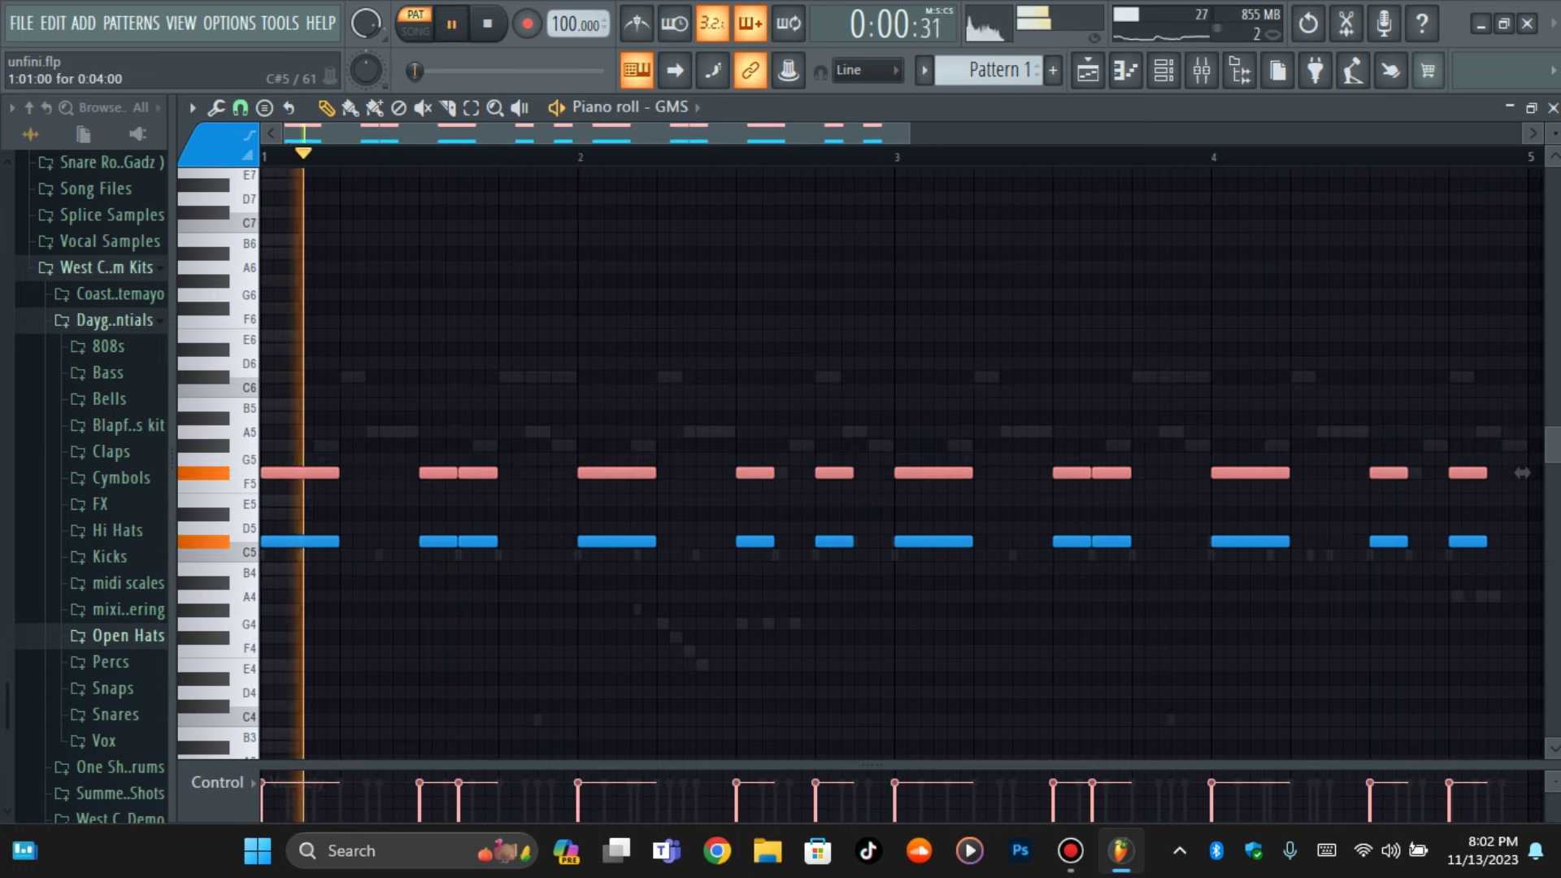
Delete the transposed upper row of GMS notes, and play the pattern with the channel rack open
key(Up)
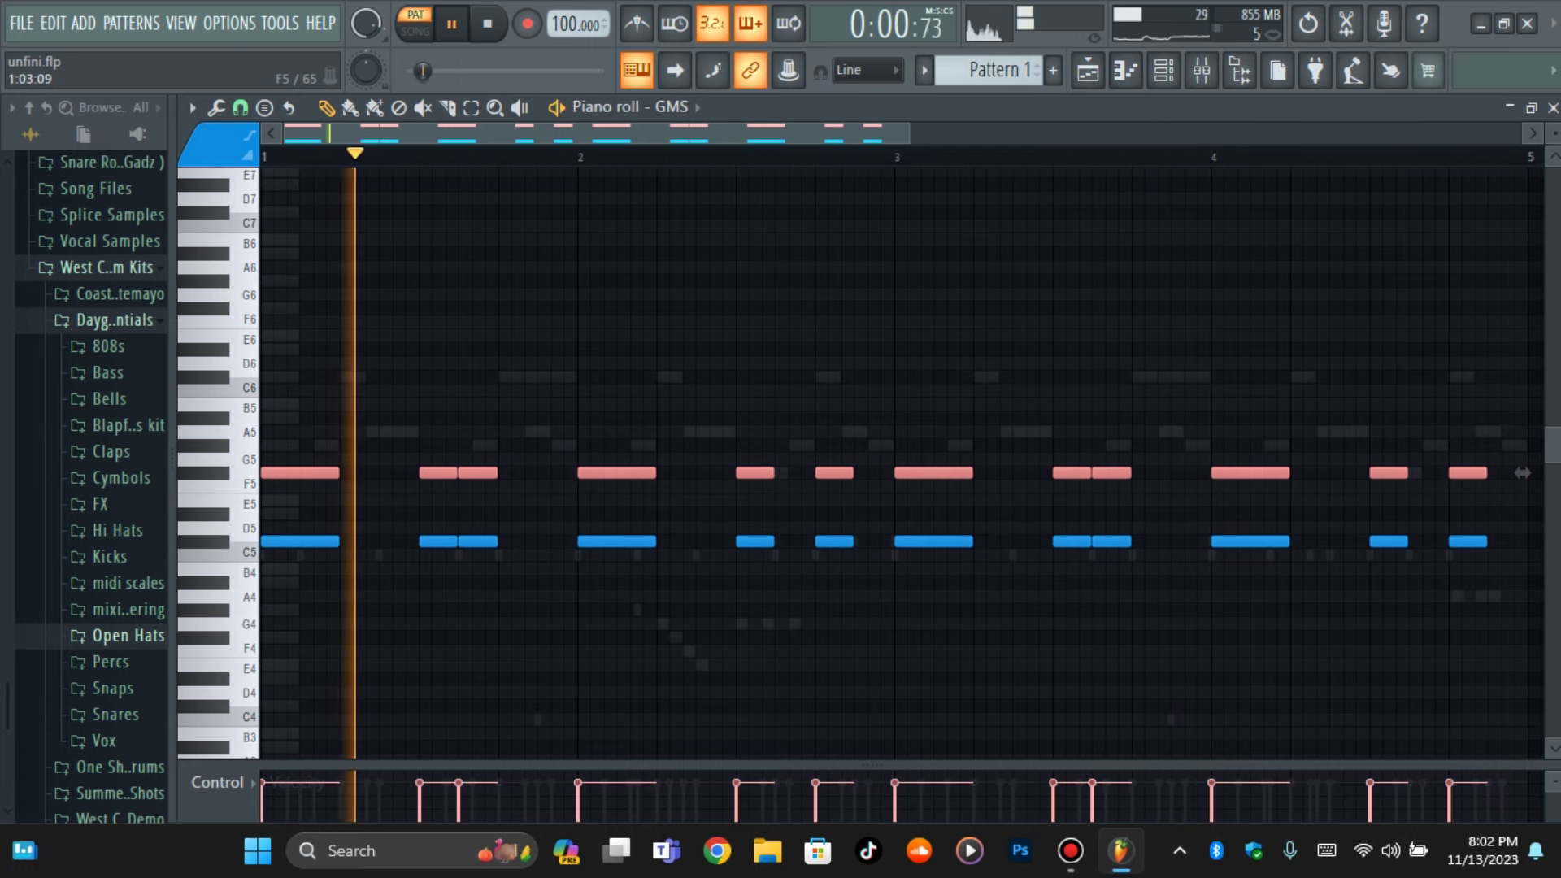
key(Delete)
key(space)
click(1163, 70)
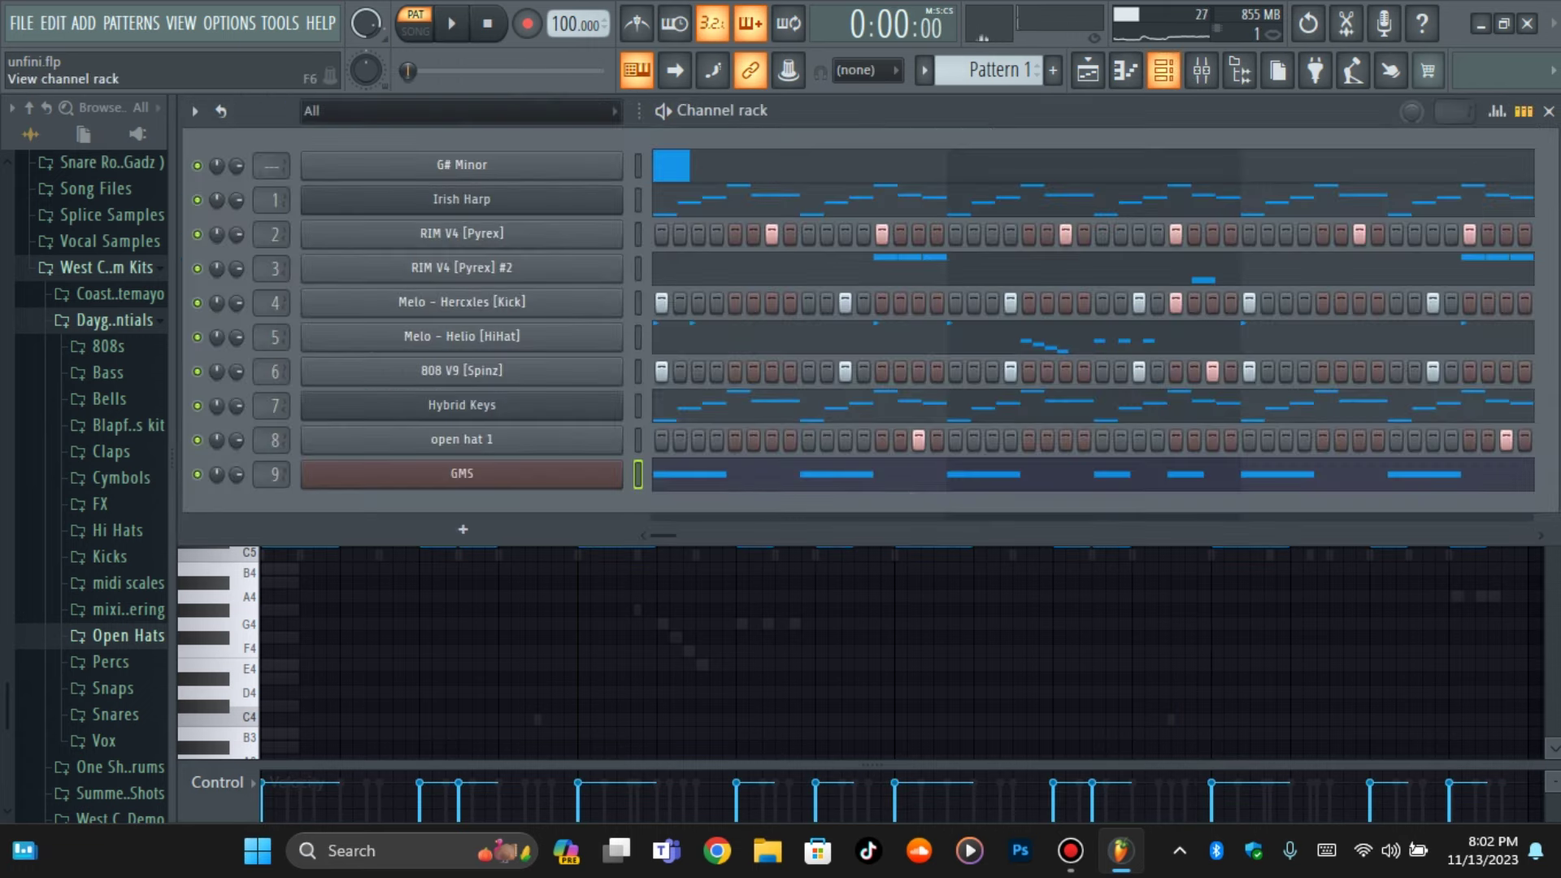
key(space)
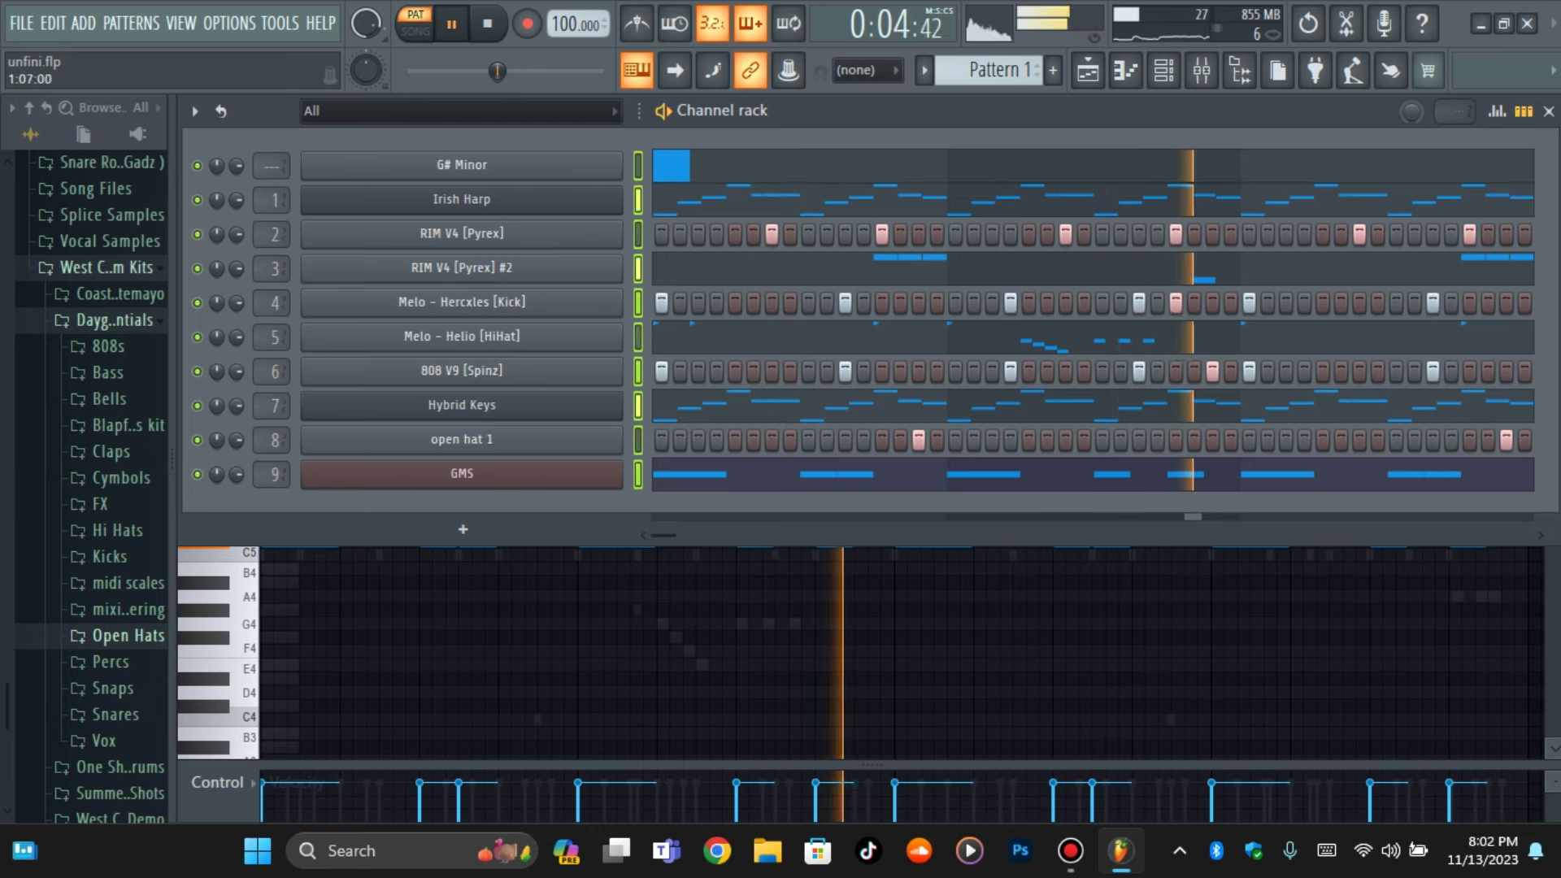
Audition crashes in the Cymbols folder, add Crash 5 as a new channel with a hit on step 1, and play the beat
scroll(89, 488, up, 10)
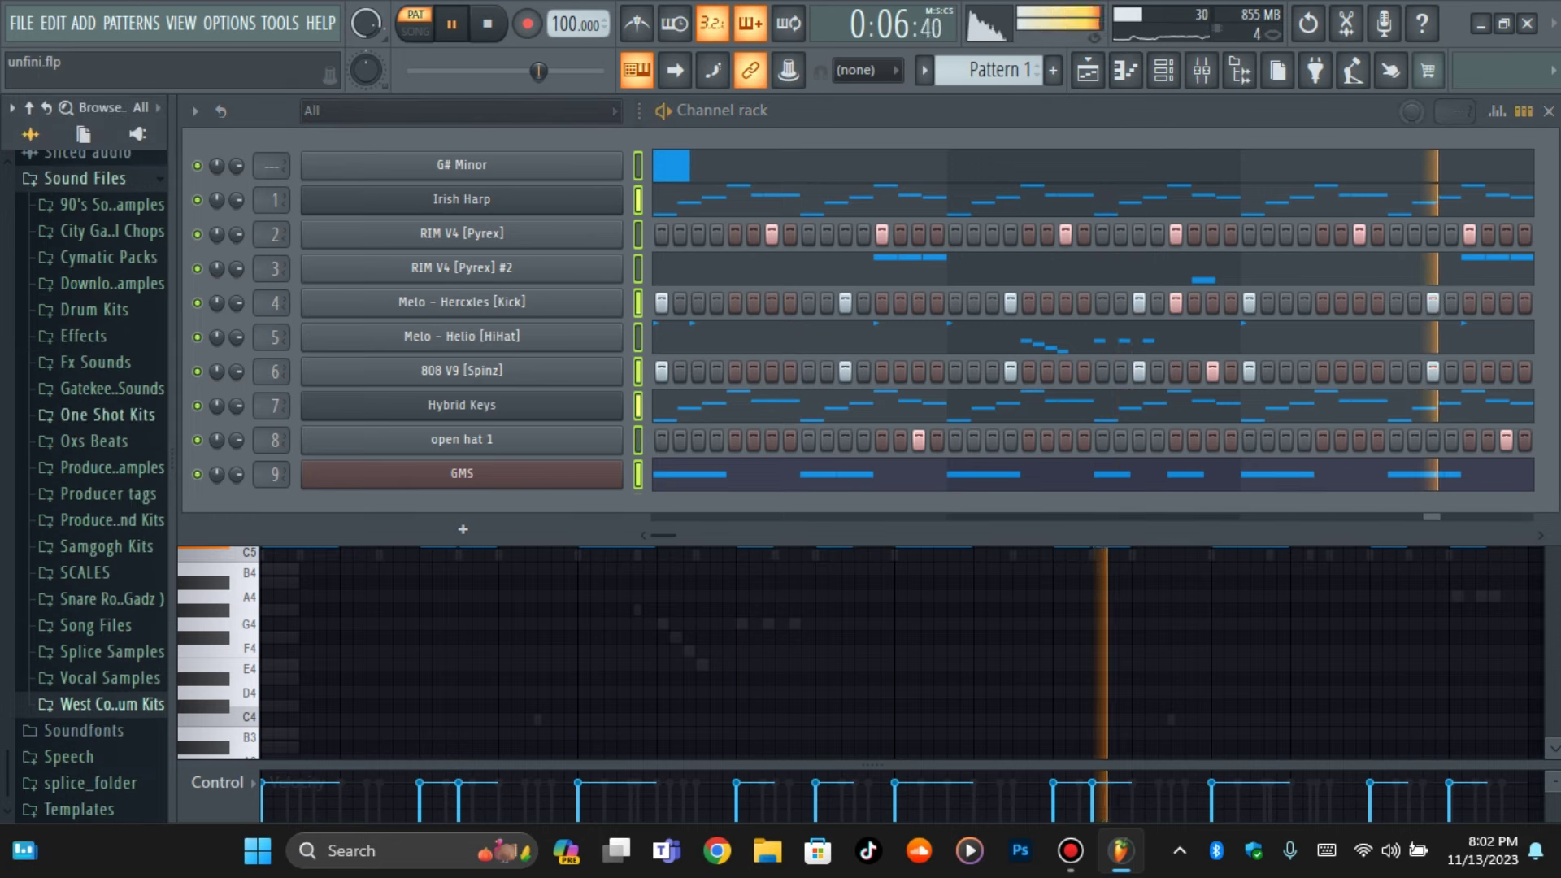
scroll(89, 488, down, 10)
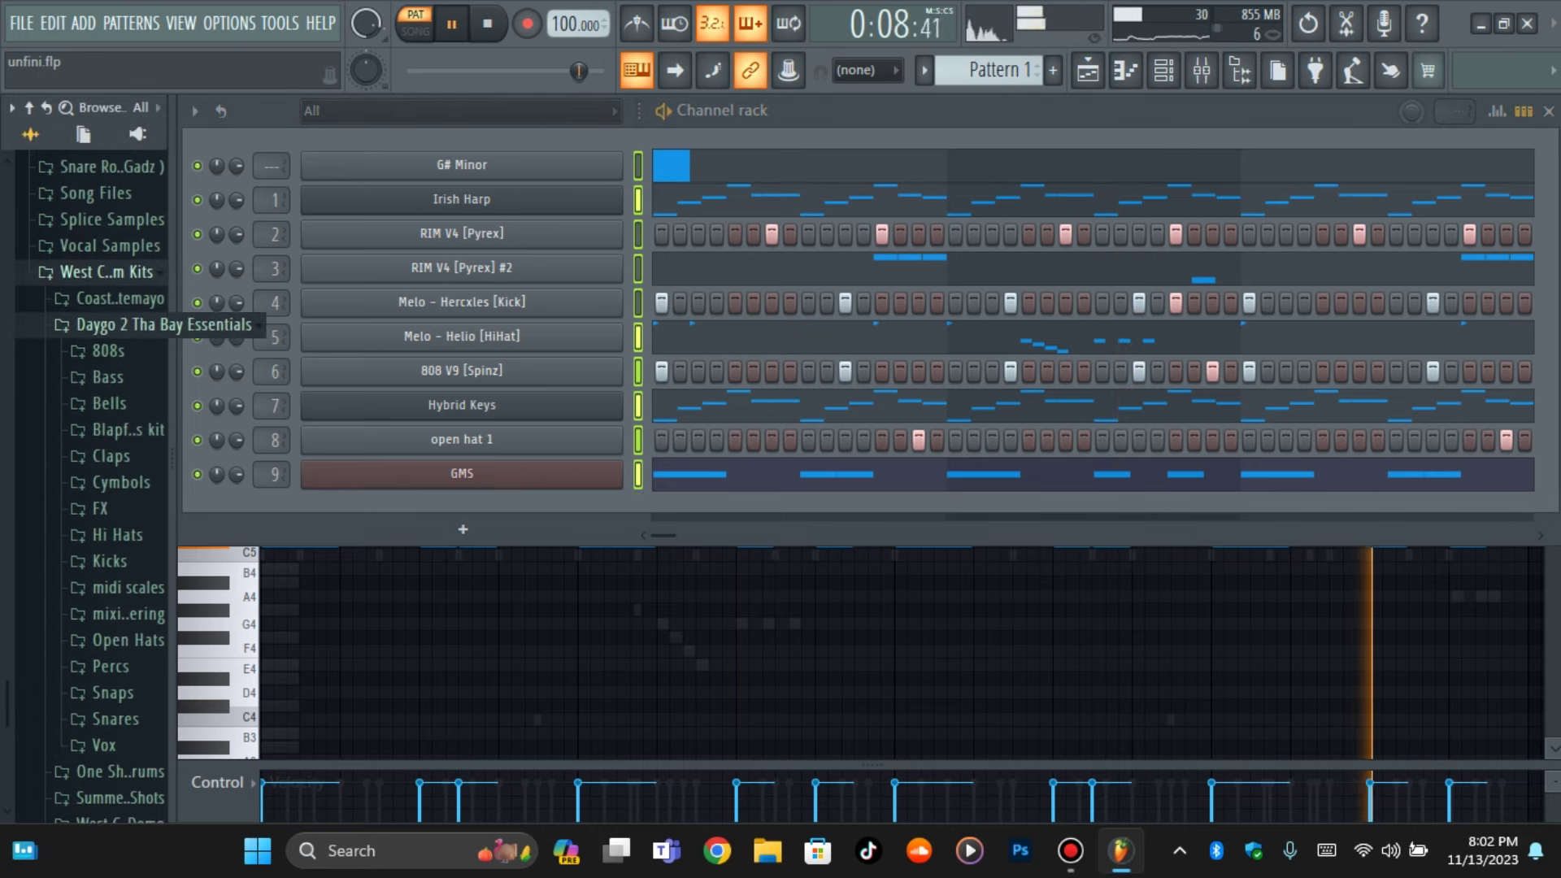
scroll(122, 587, up, 5)
scroll(122, 587, down, 5)
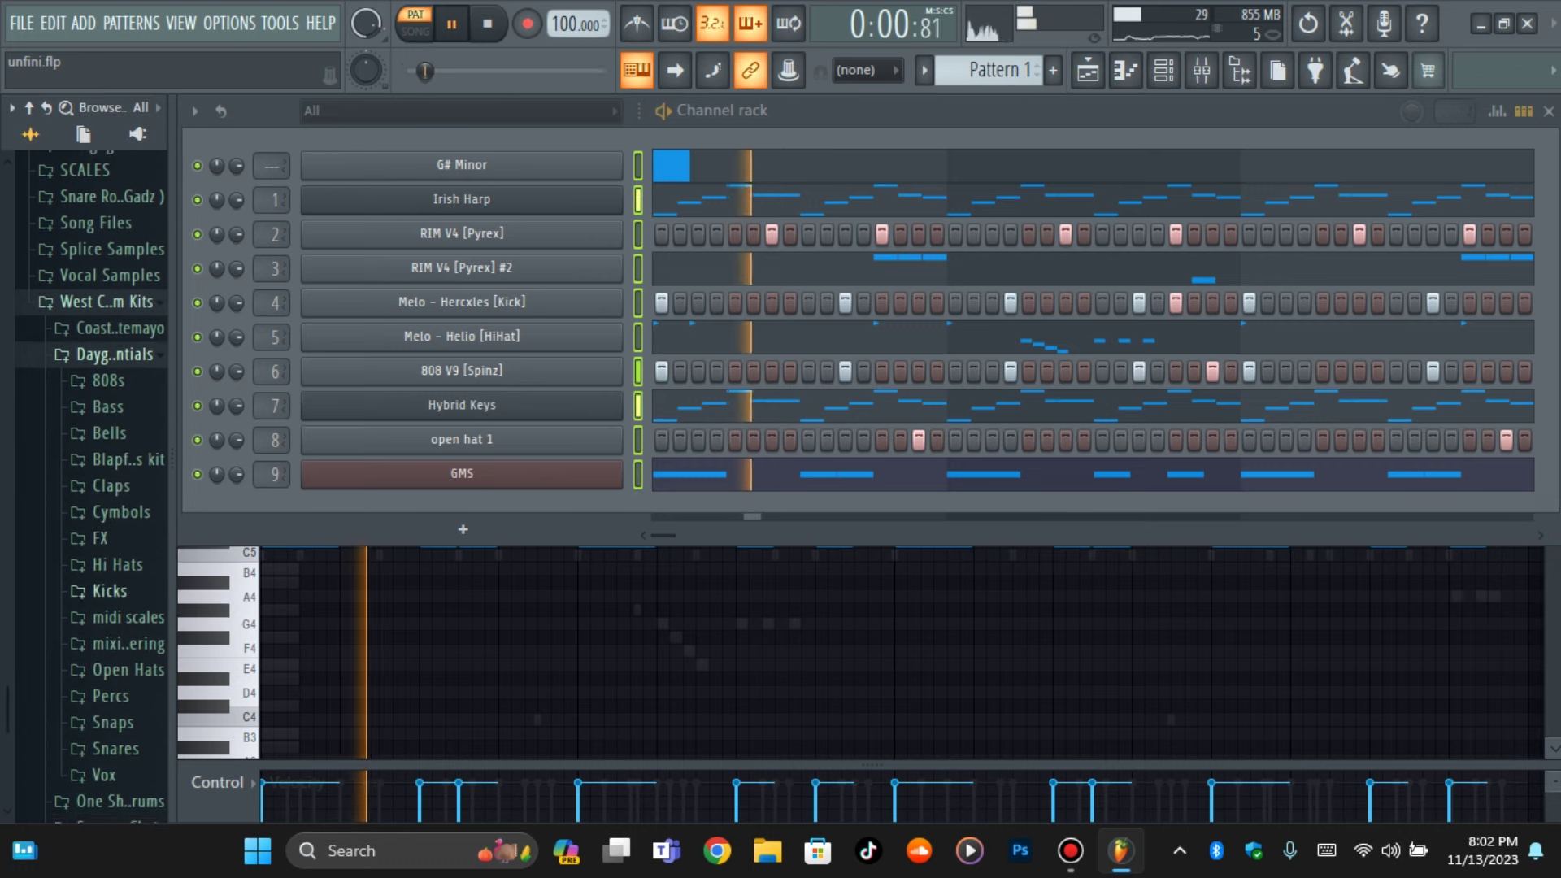
click(122, 469)
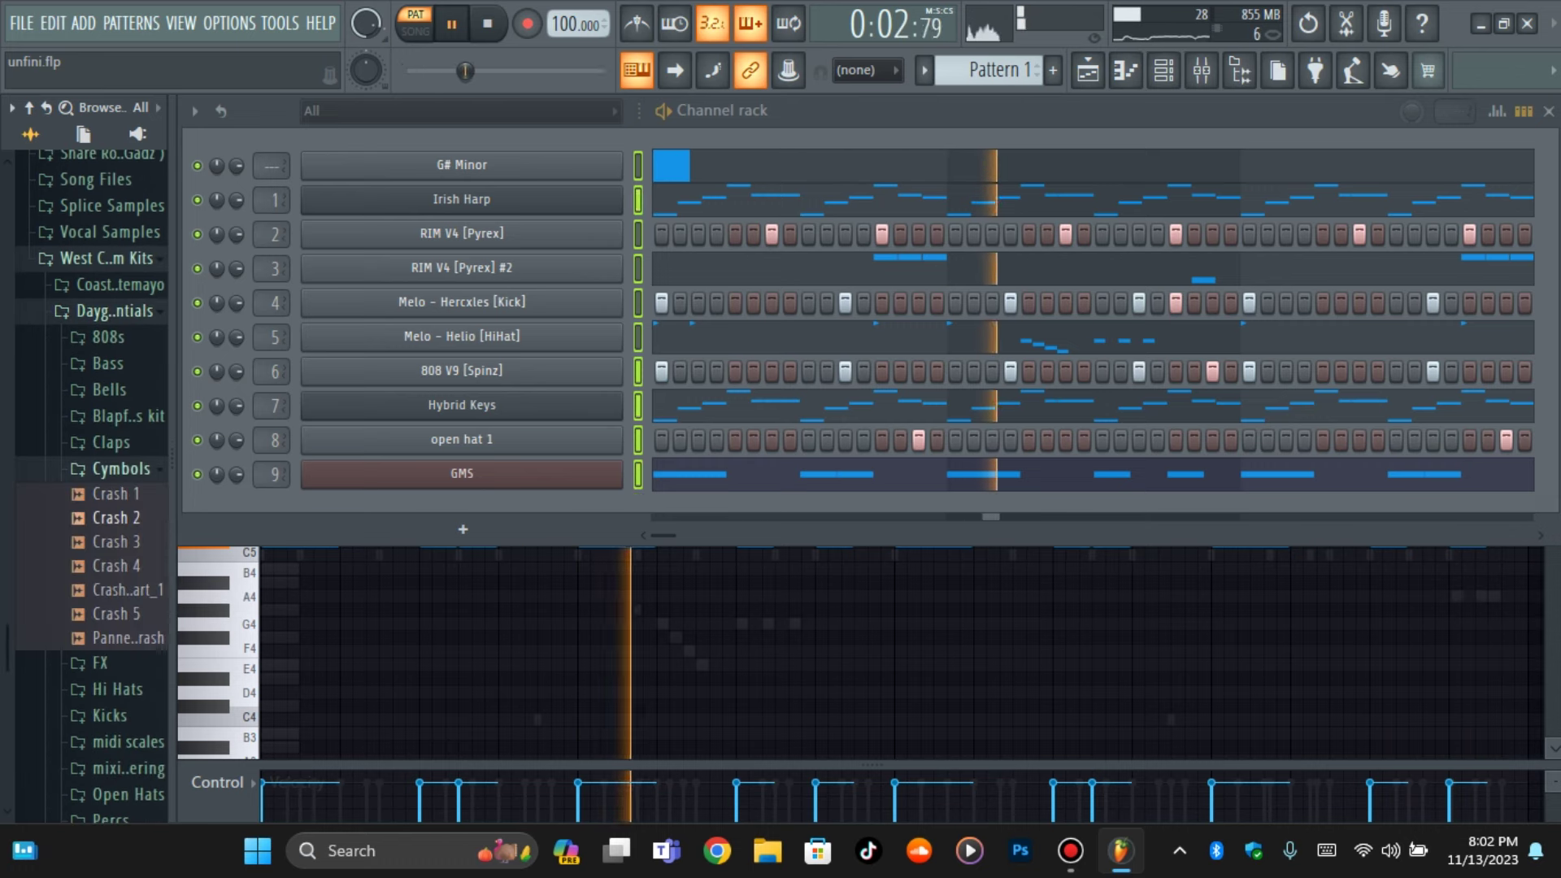
key(space)
click(122, 541)
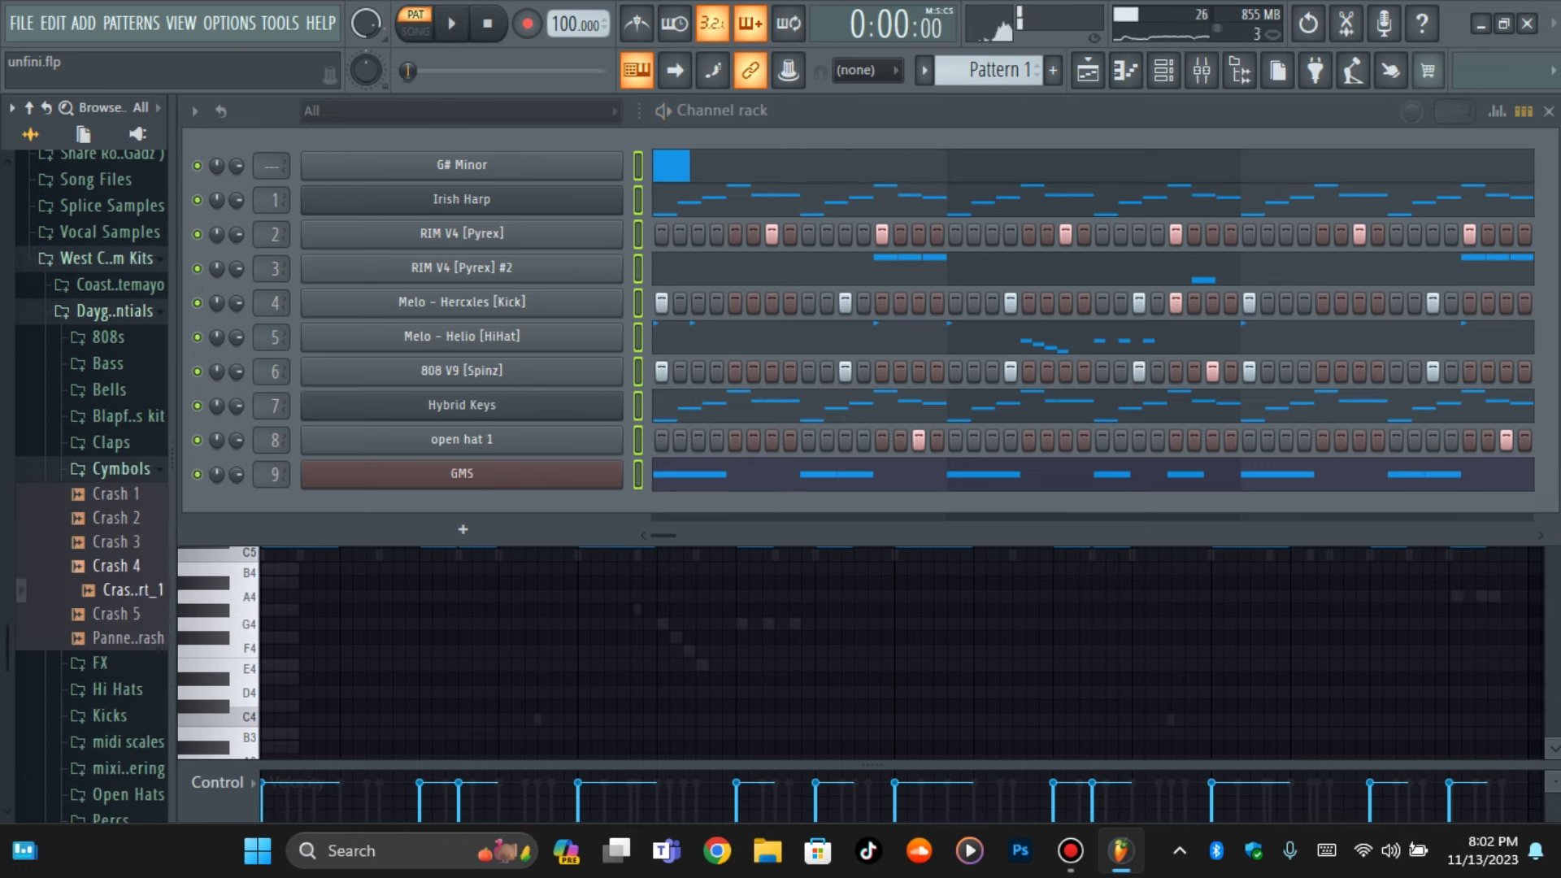
drag(116, 614, 488, 520)
key(space)
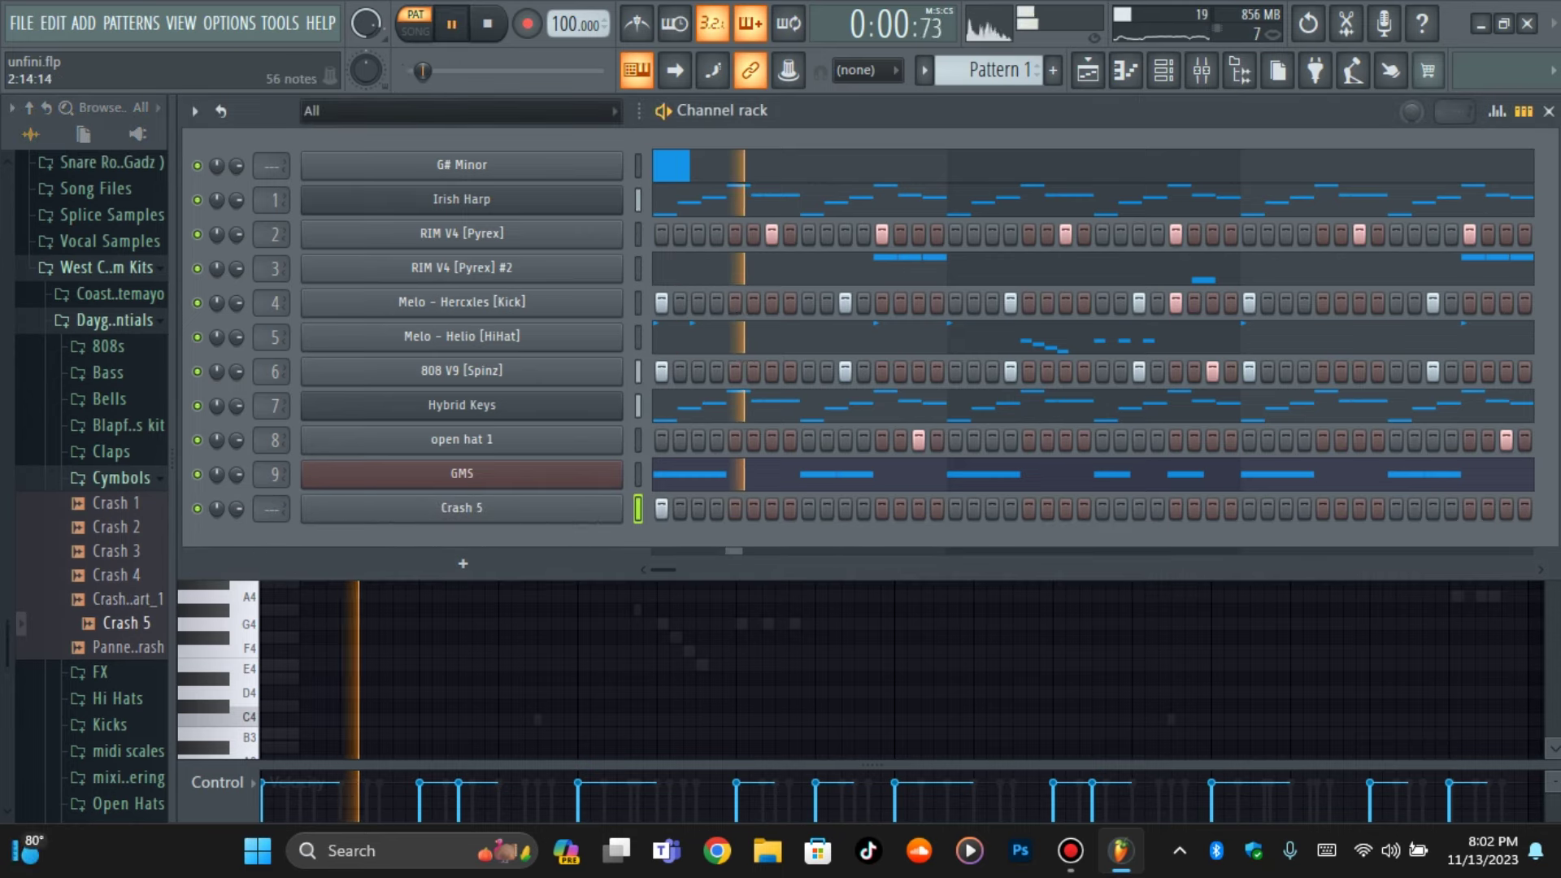
Examine the mixer and the channel settings of GMS and Crash 5
key(F9)
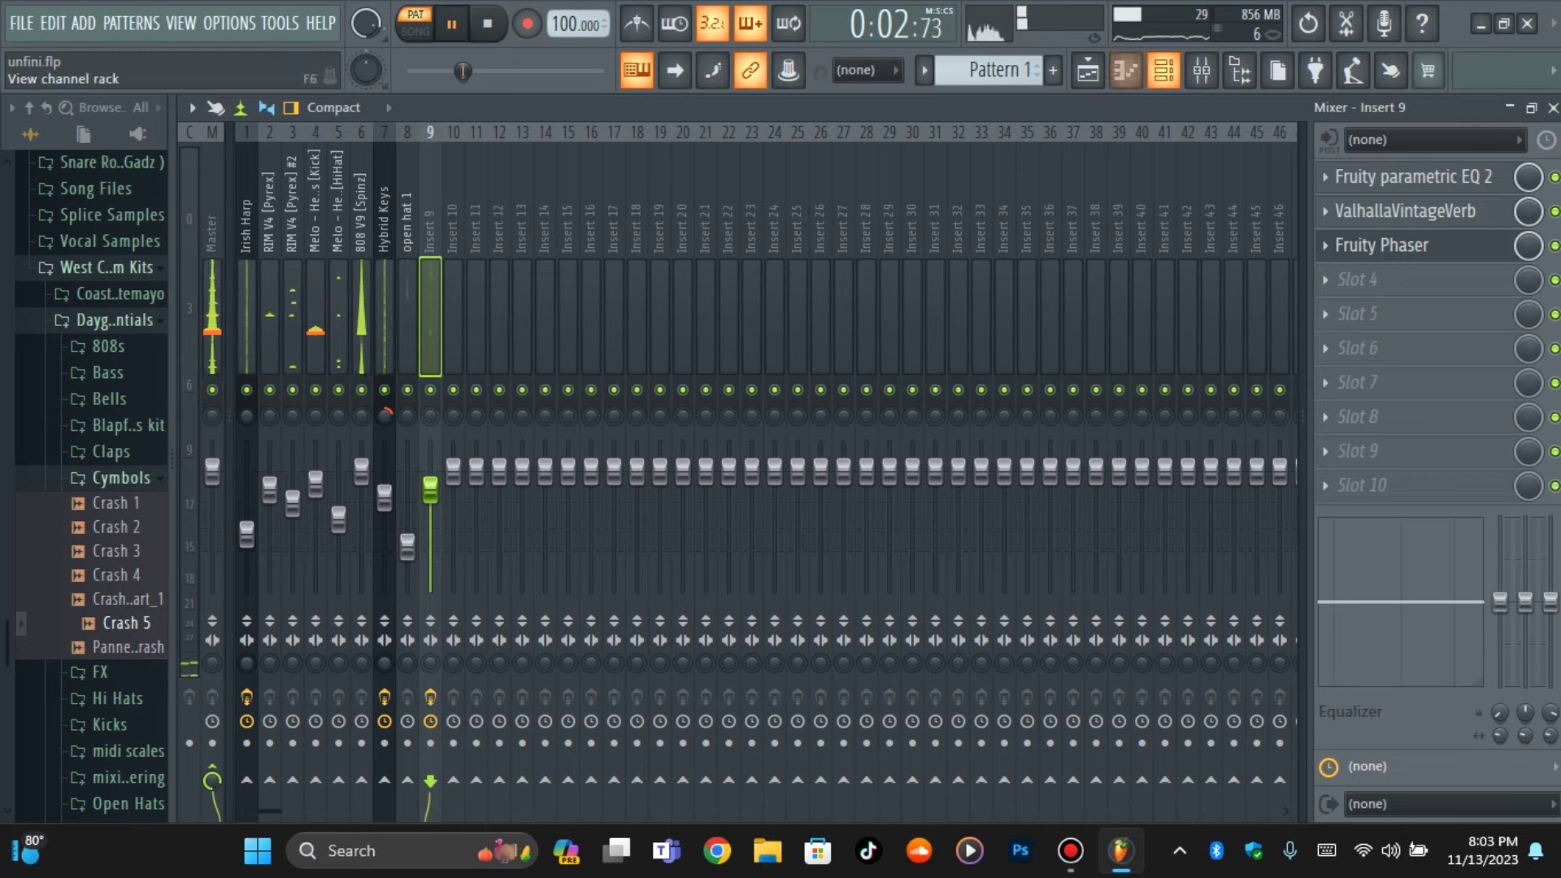
click(1163, 71)
click(462, 474)
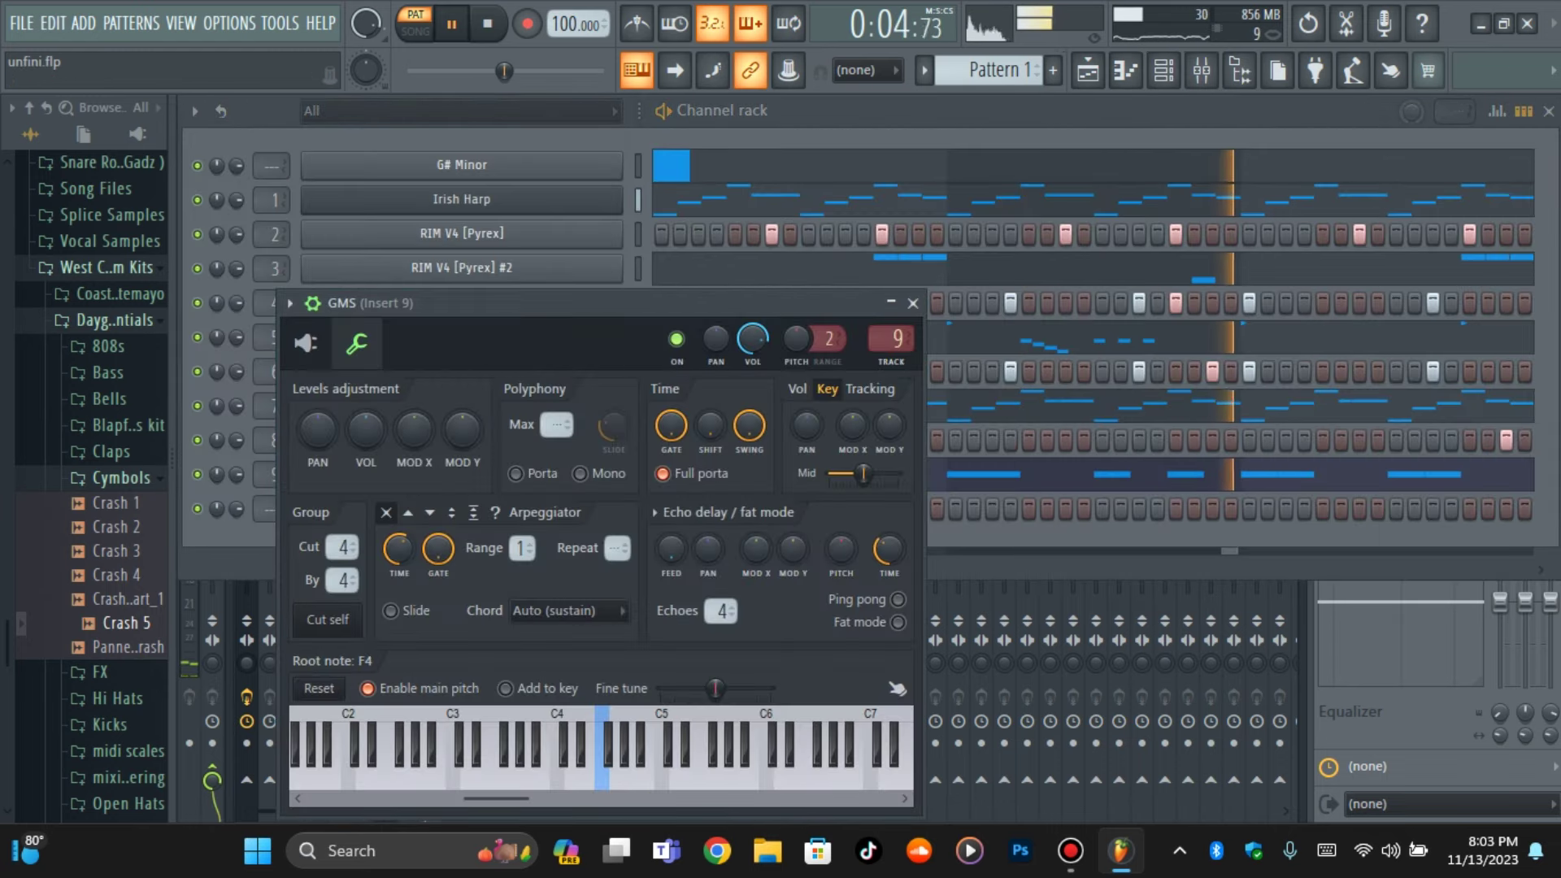
click(236, 533)
click(462, 509)
key(space)
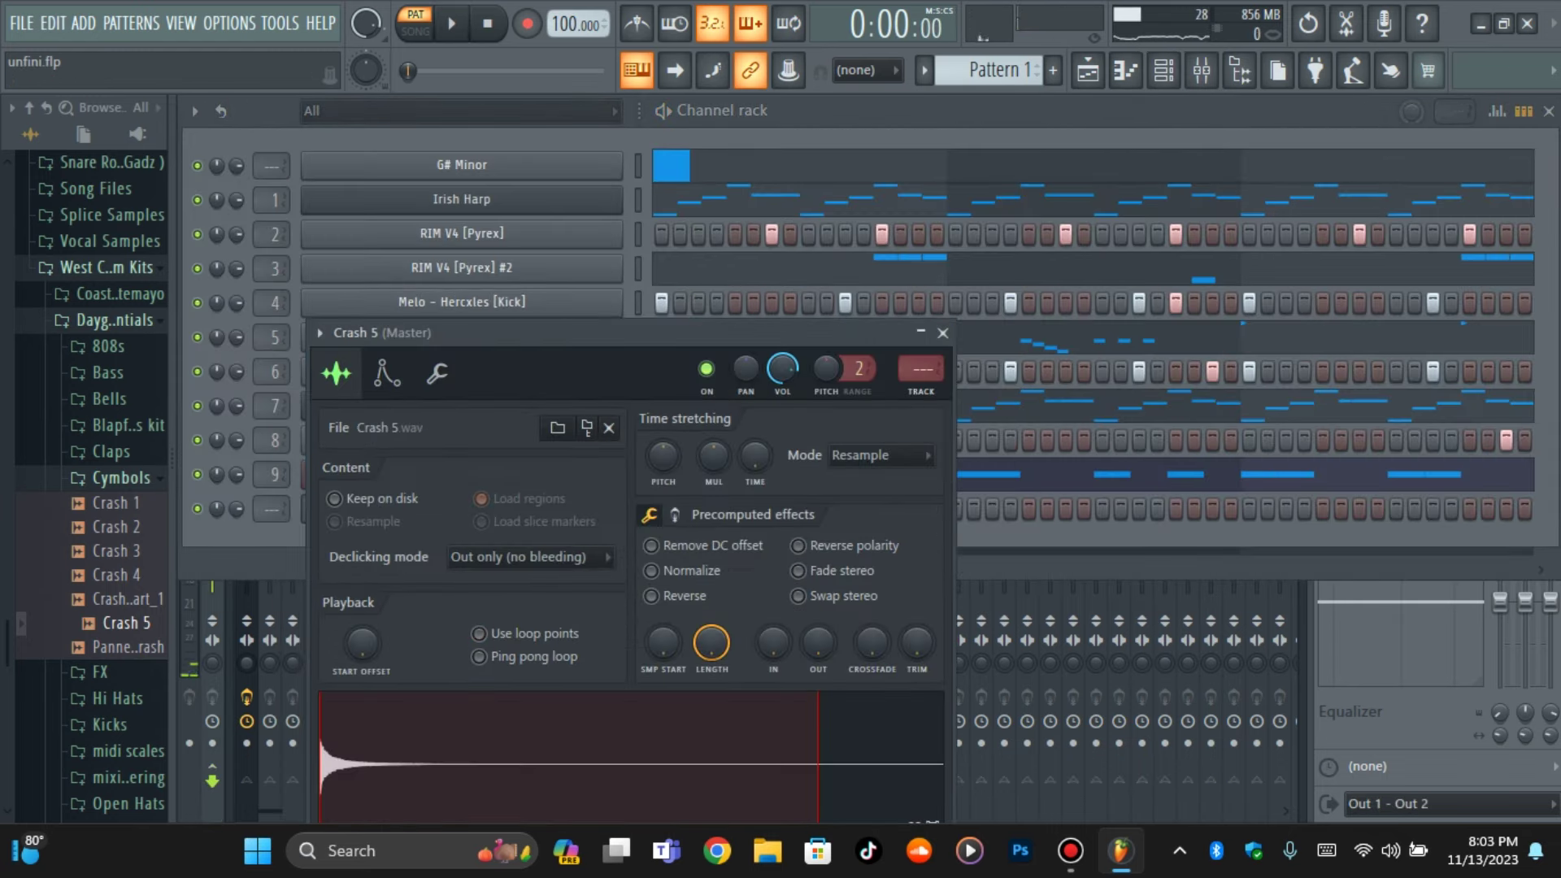
key(Escape)
Rename the GMS channel to Synth
right_click(622, 470)
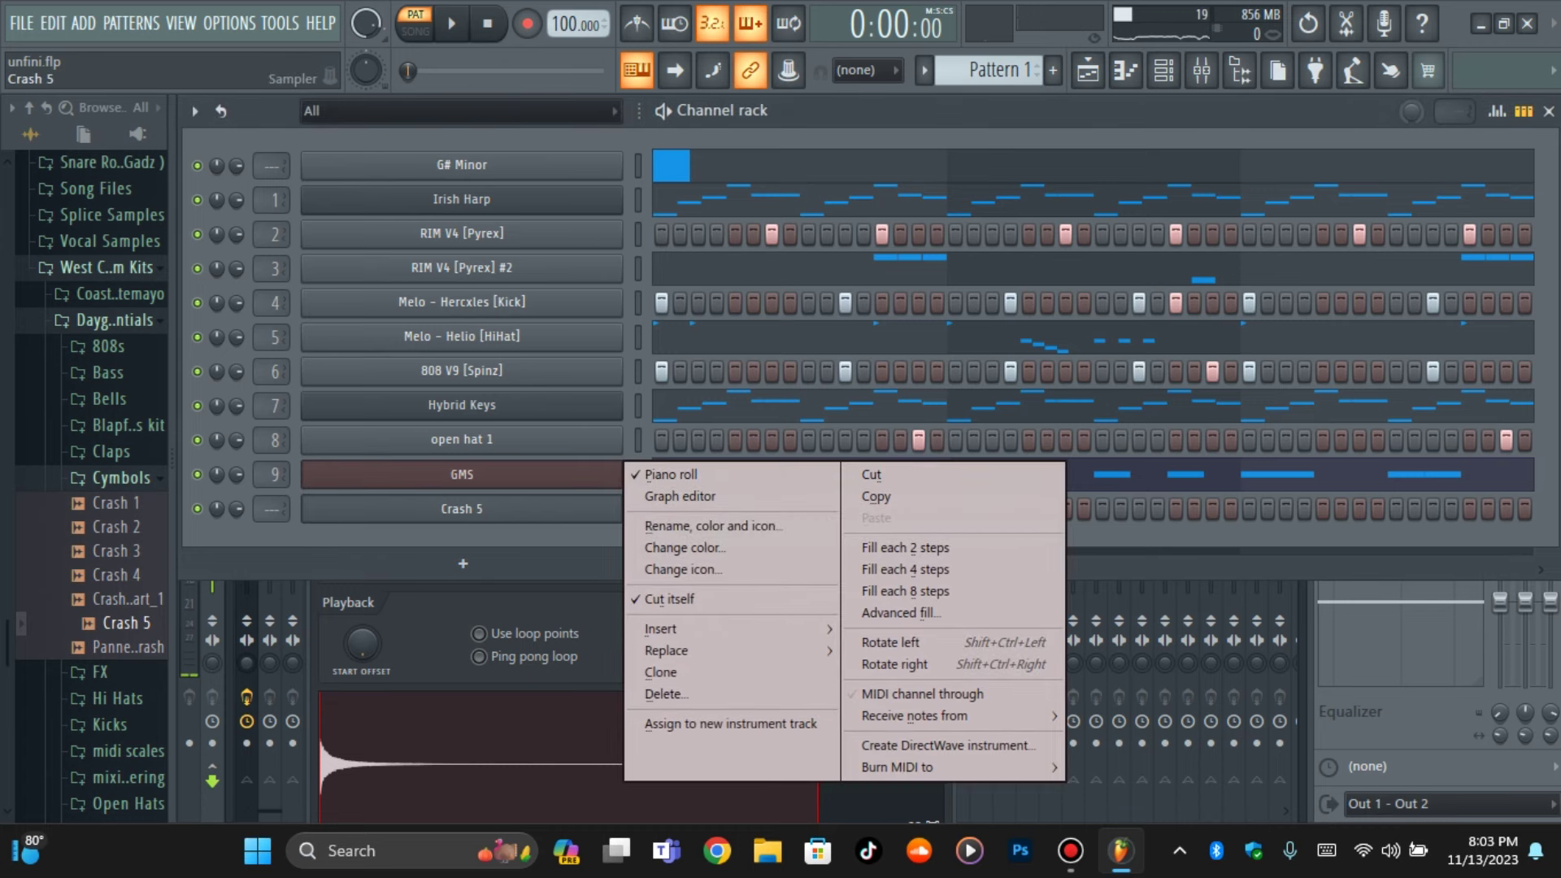
click(716, 526)
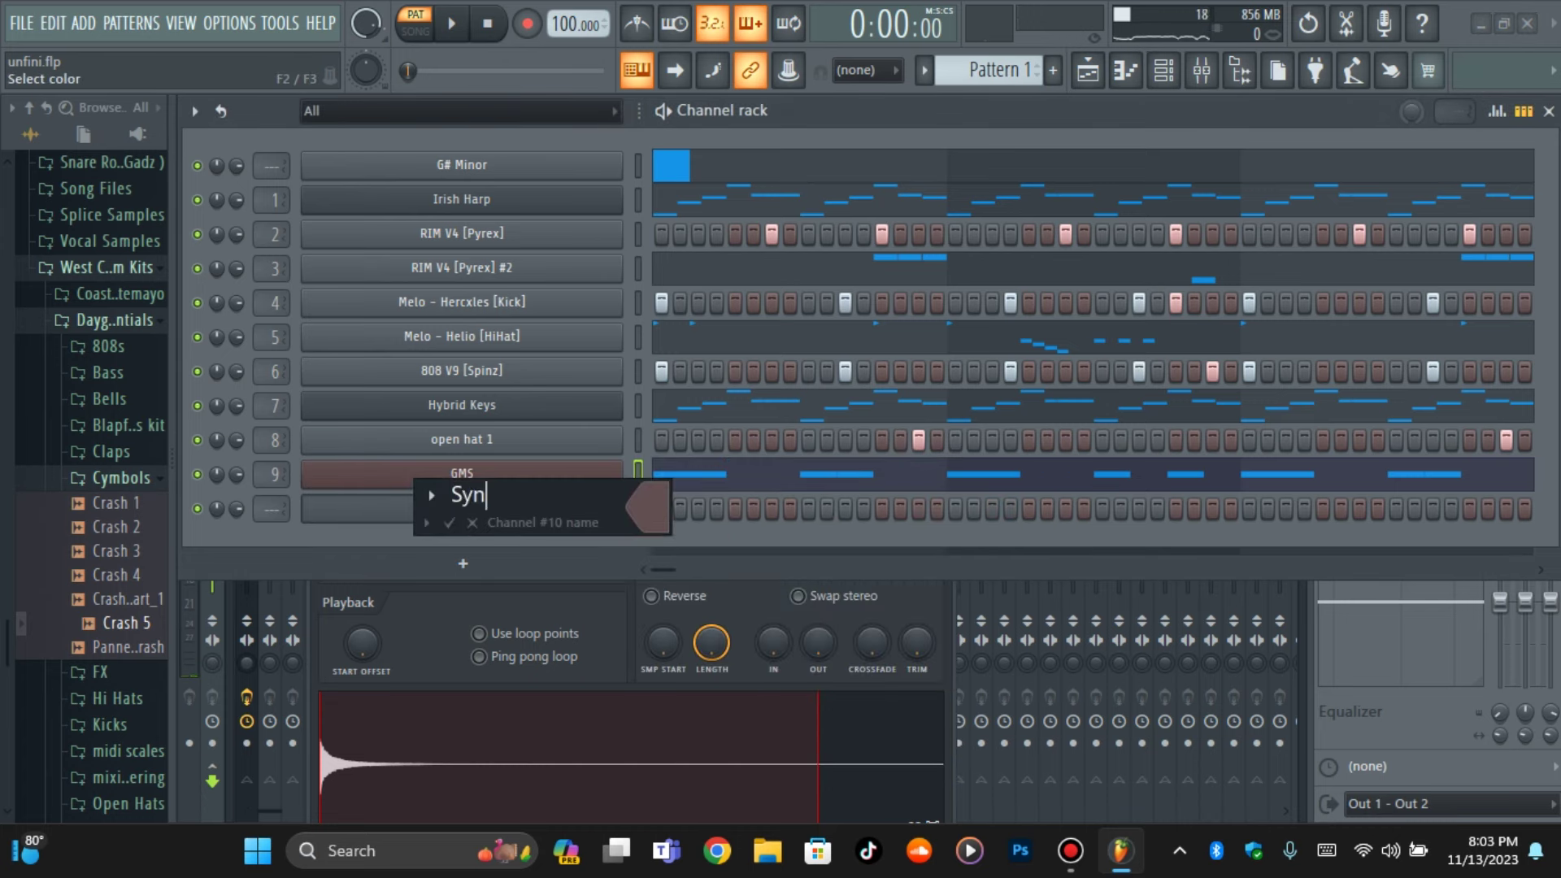
key(Return)
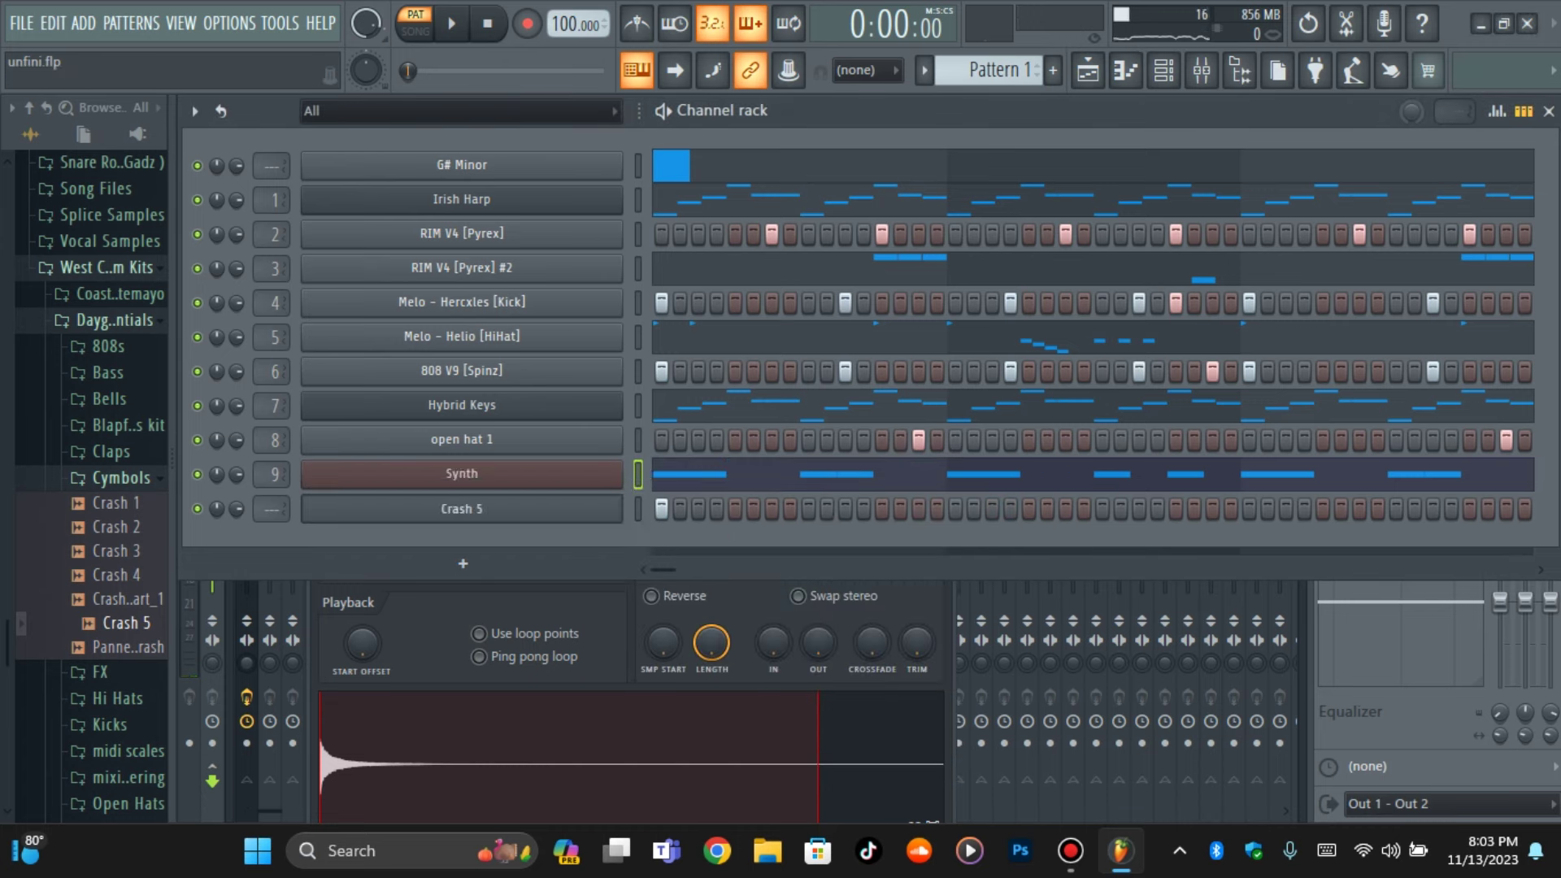
Audition percussion in the Percs folder and replace the Crash 5 channel's sample with Cree clav
click(120, 477)
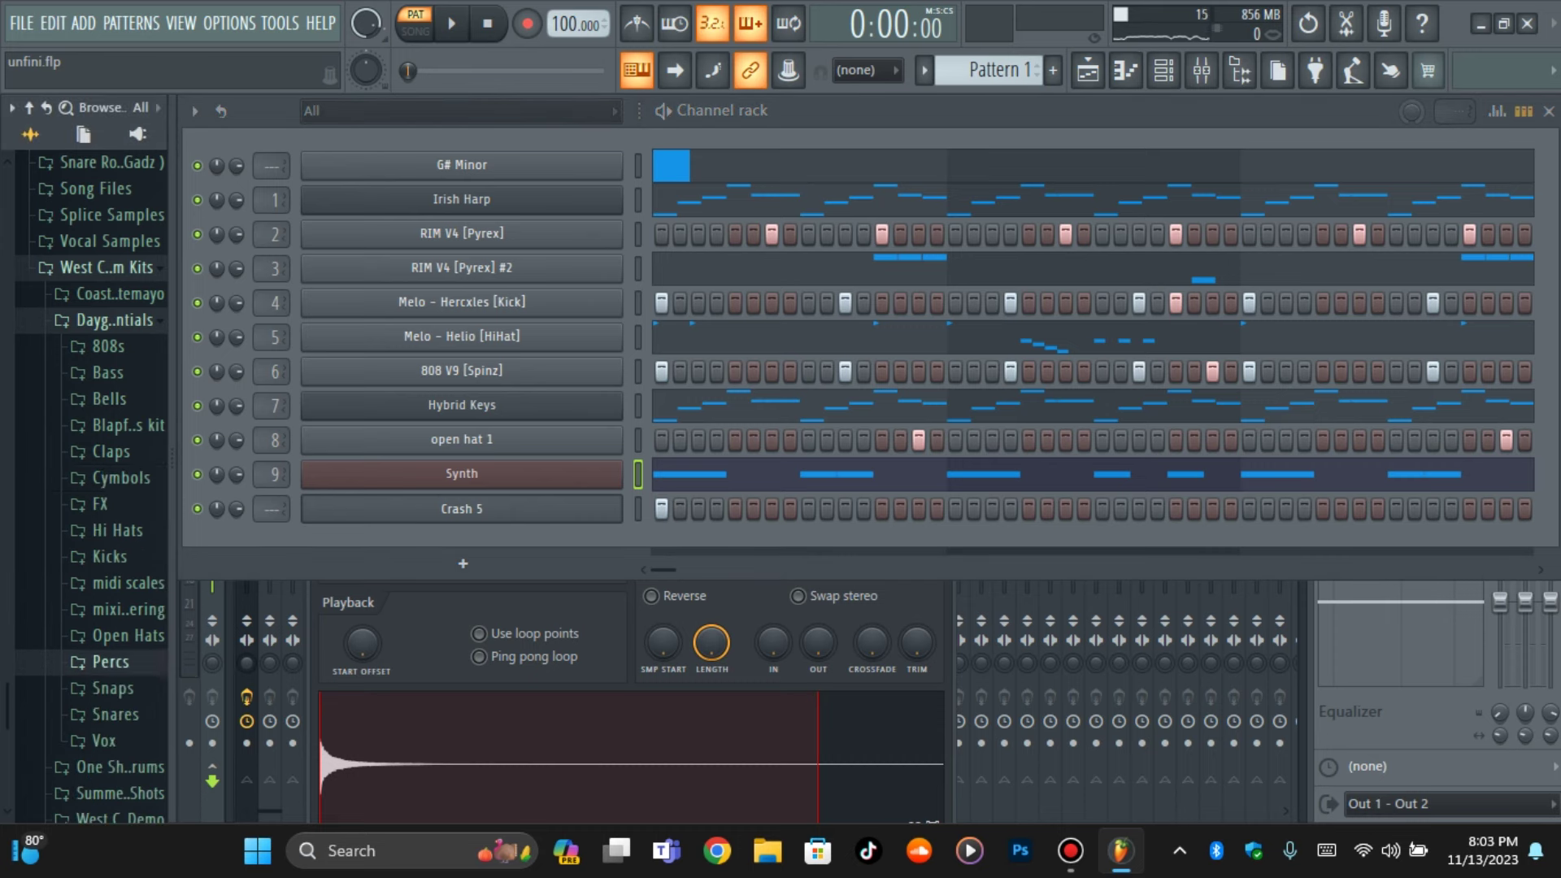
click(110, 661)
scroll(120, 713, down, 6)
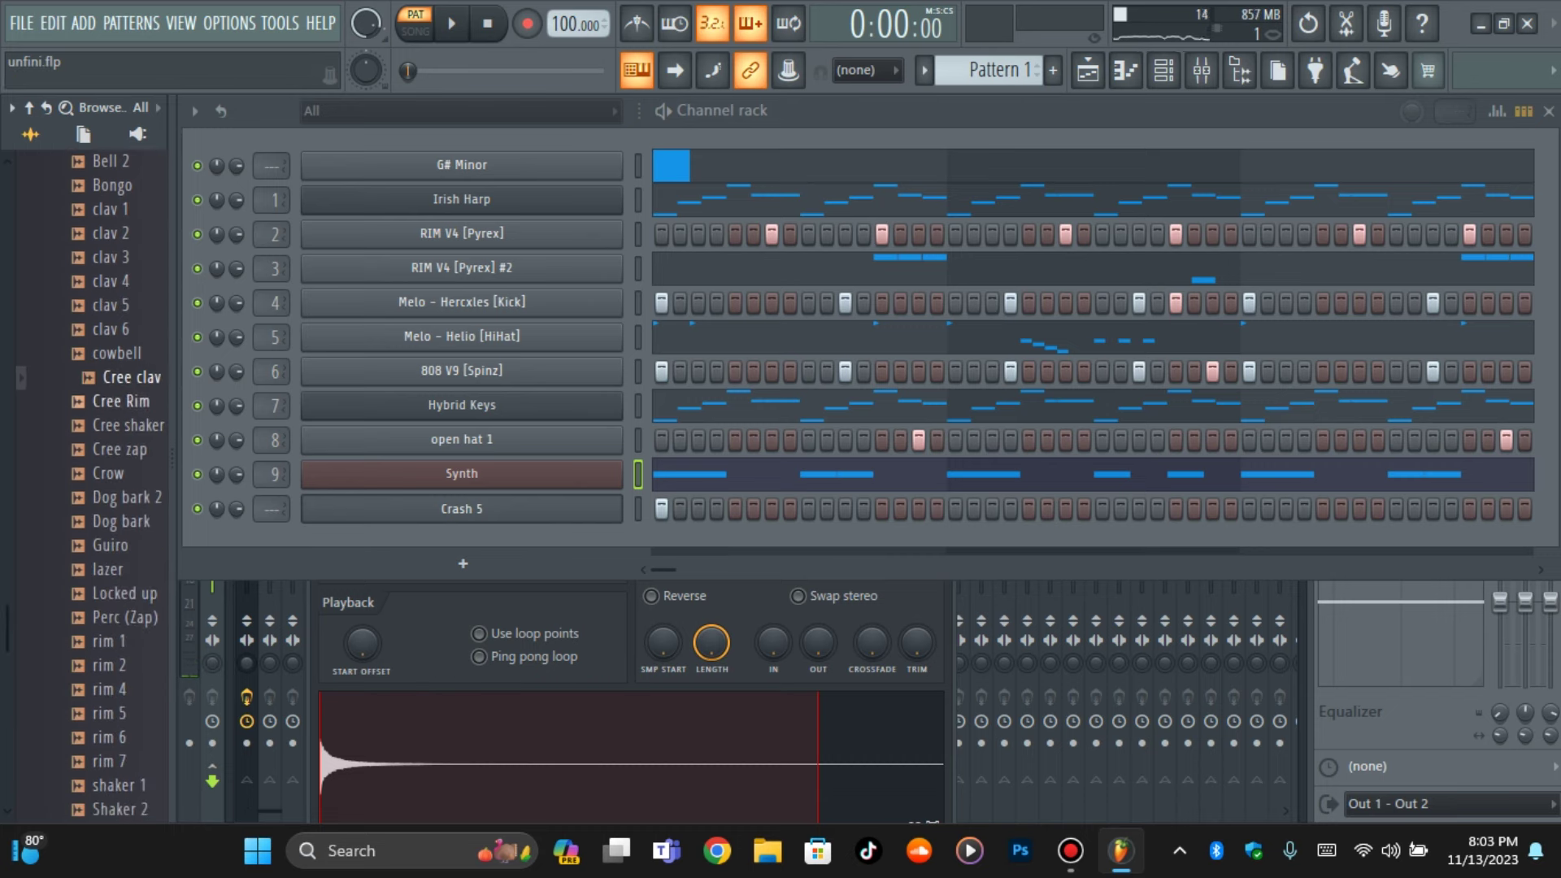
key(space)
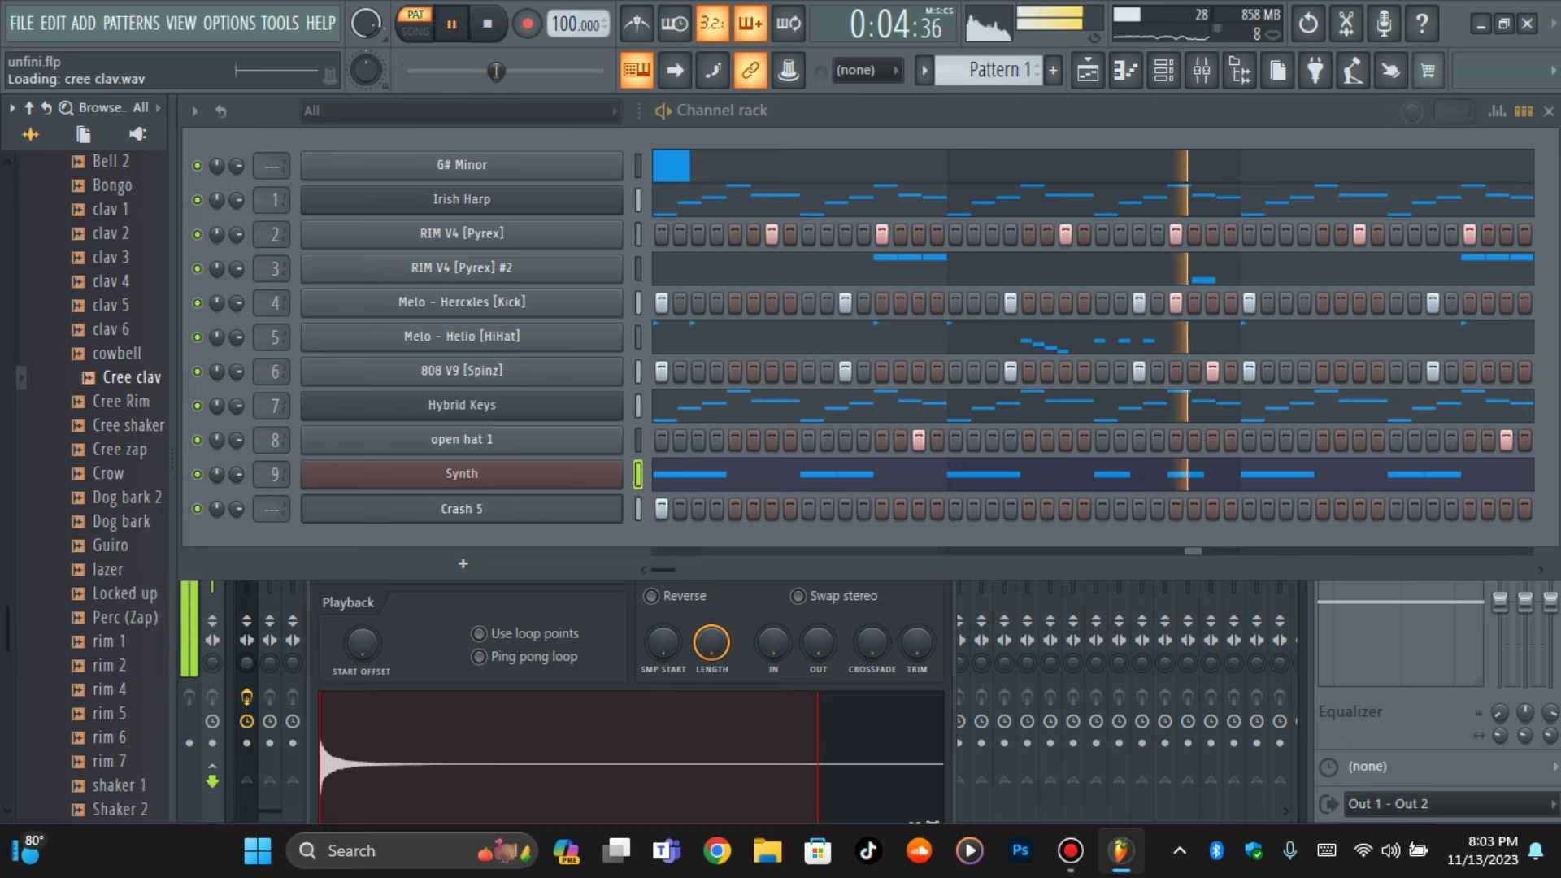
drag(132, 377, 443, 510)
key(space)
key(Escape)
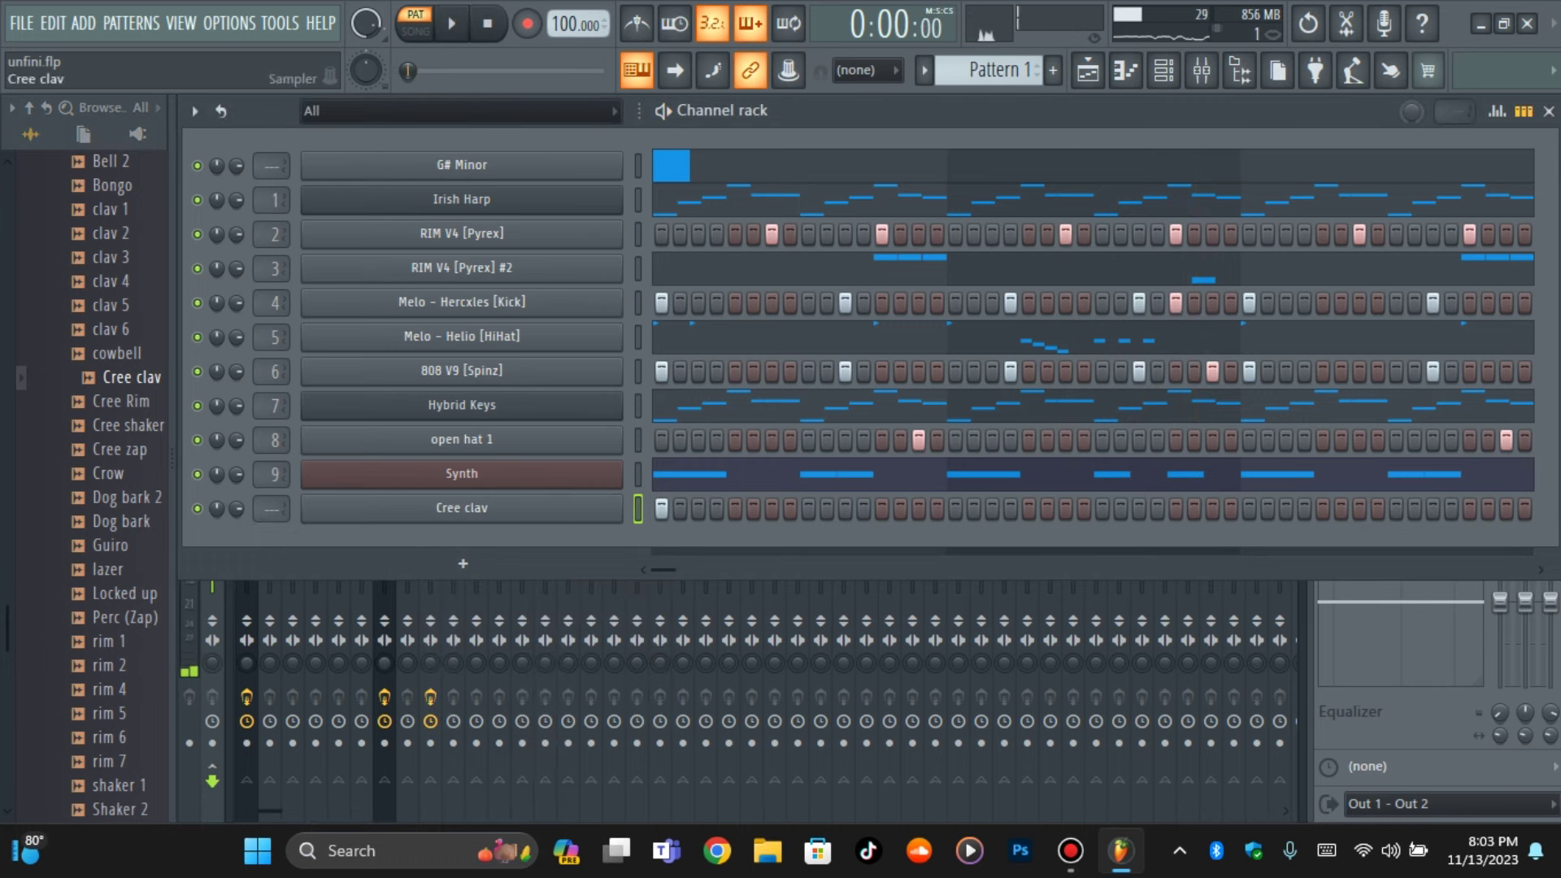
Try Cree clav hits on steps 17 and 18 during playback, and remove them
key(space)
key(space)
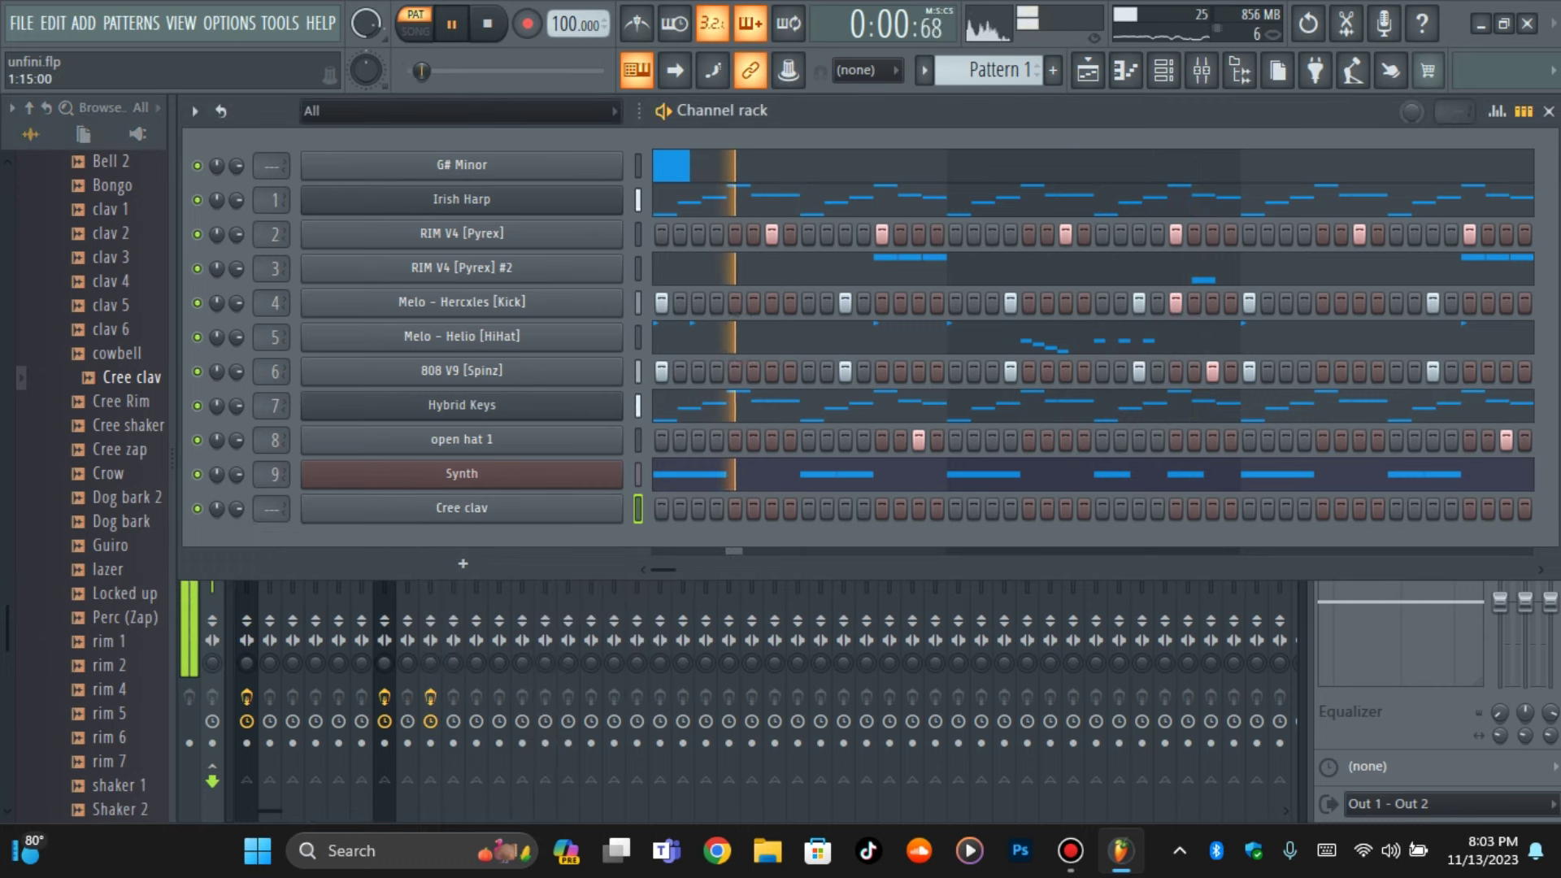
click(955, 509)
click(974, 510)
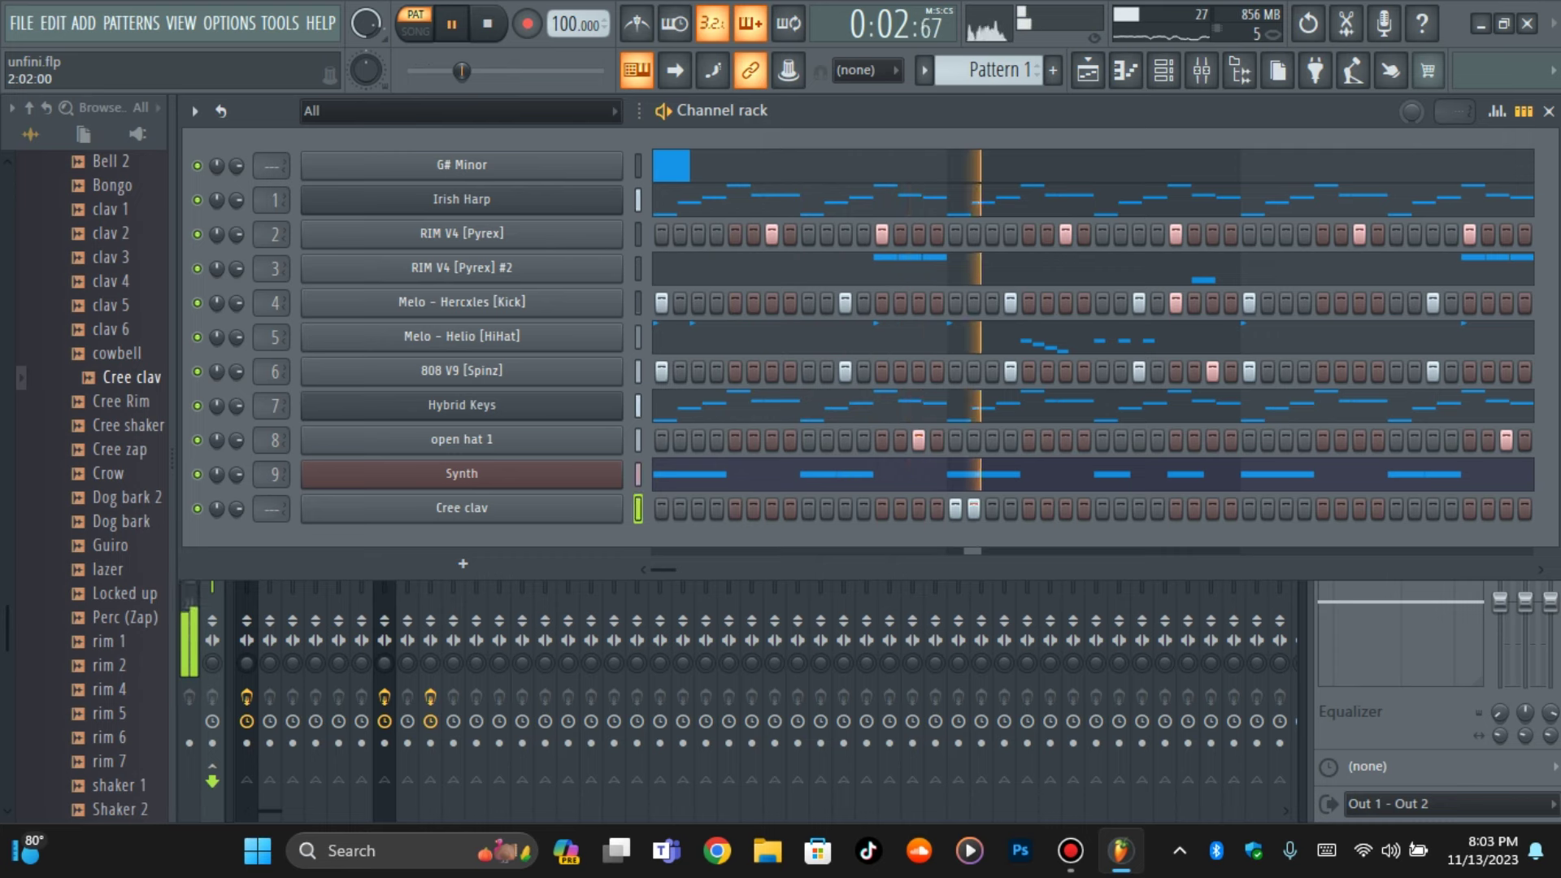
right_click(974, 510)
right_click(955, 510)
Try different Cree clav hit placements around steps 13 to 15 and on step 31 while the beat plays
click(882, 510)
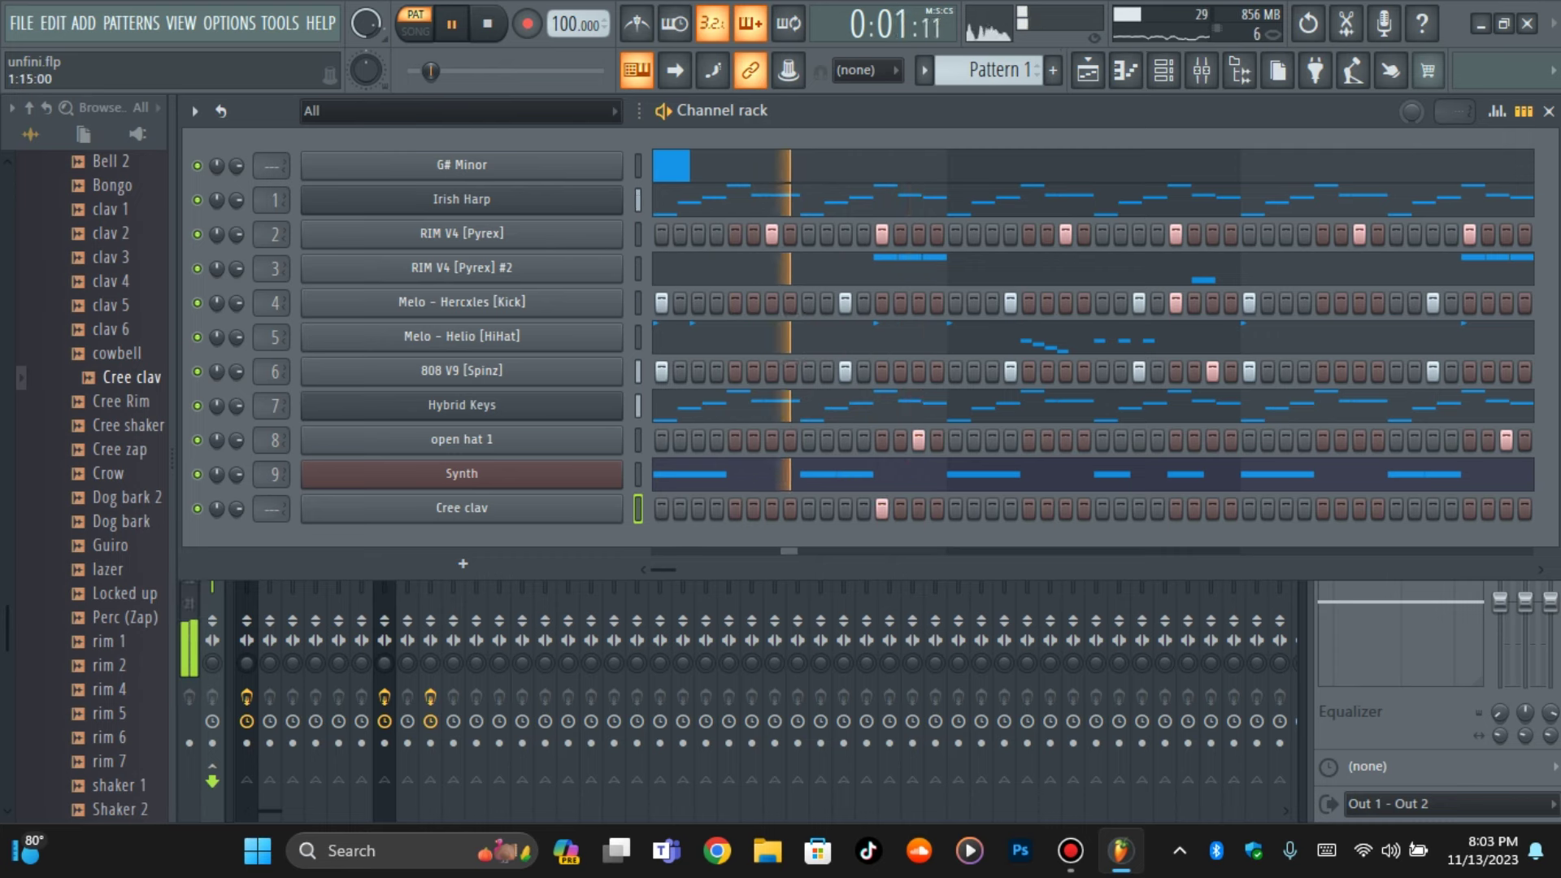
click(919, 510)
click(955, 509)
right_click(955, 509)
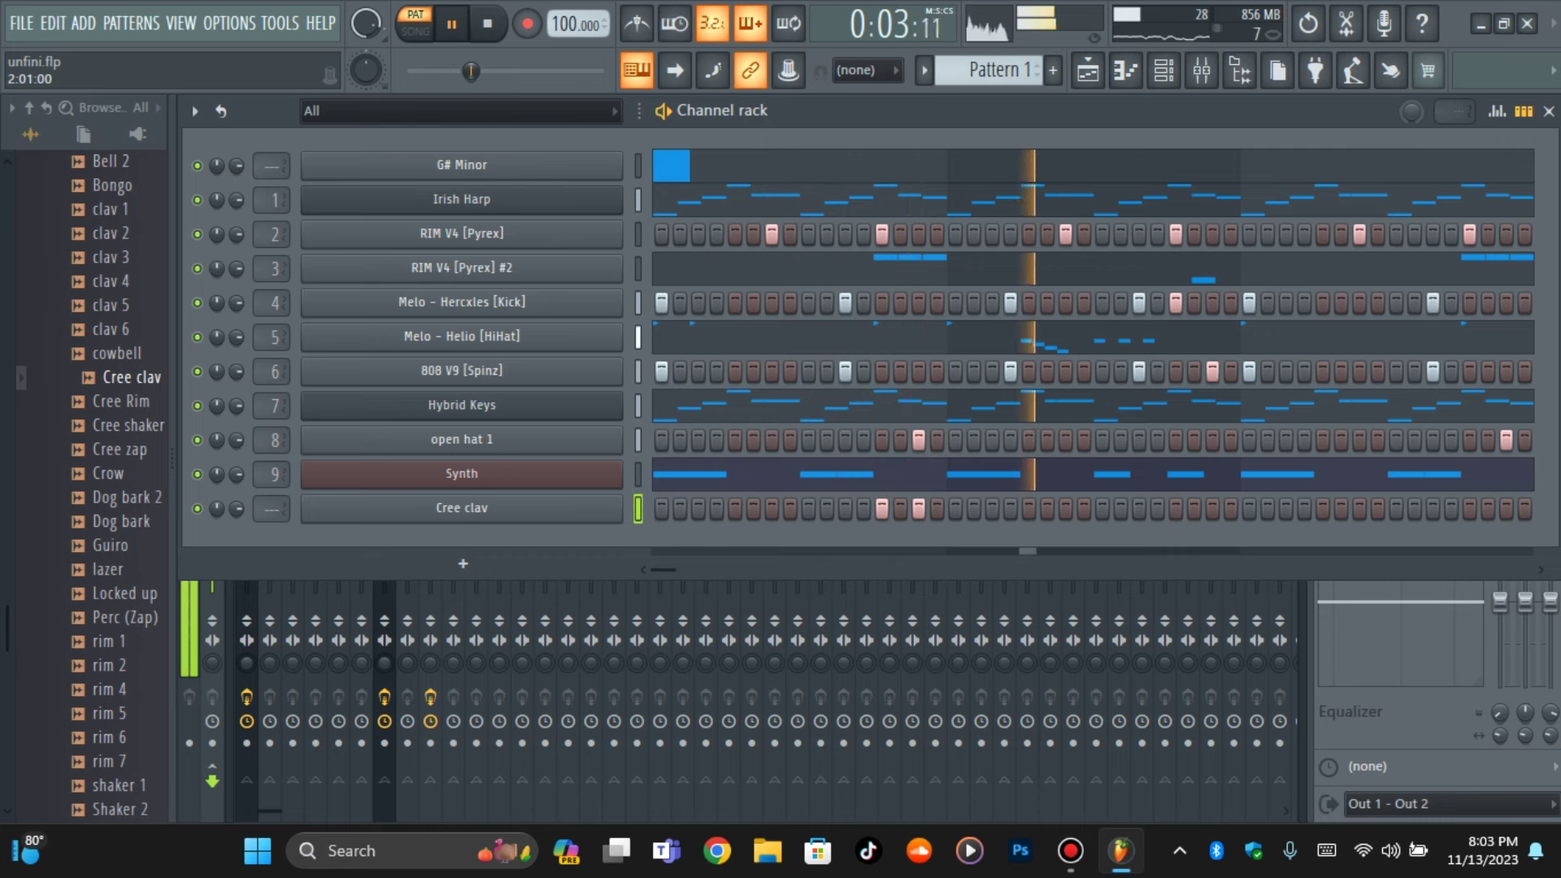
click(845, 510)
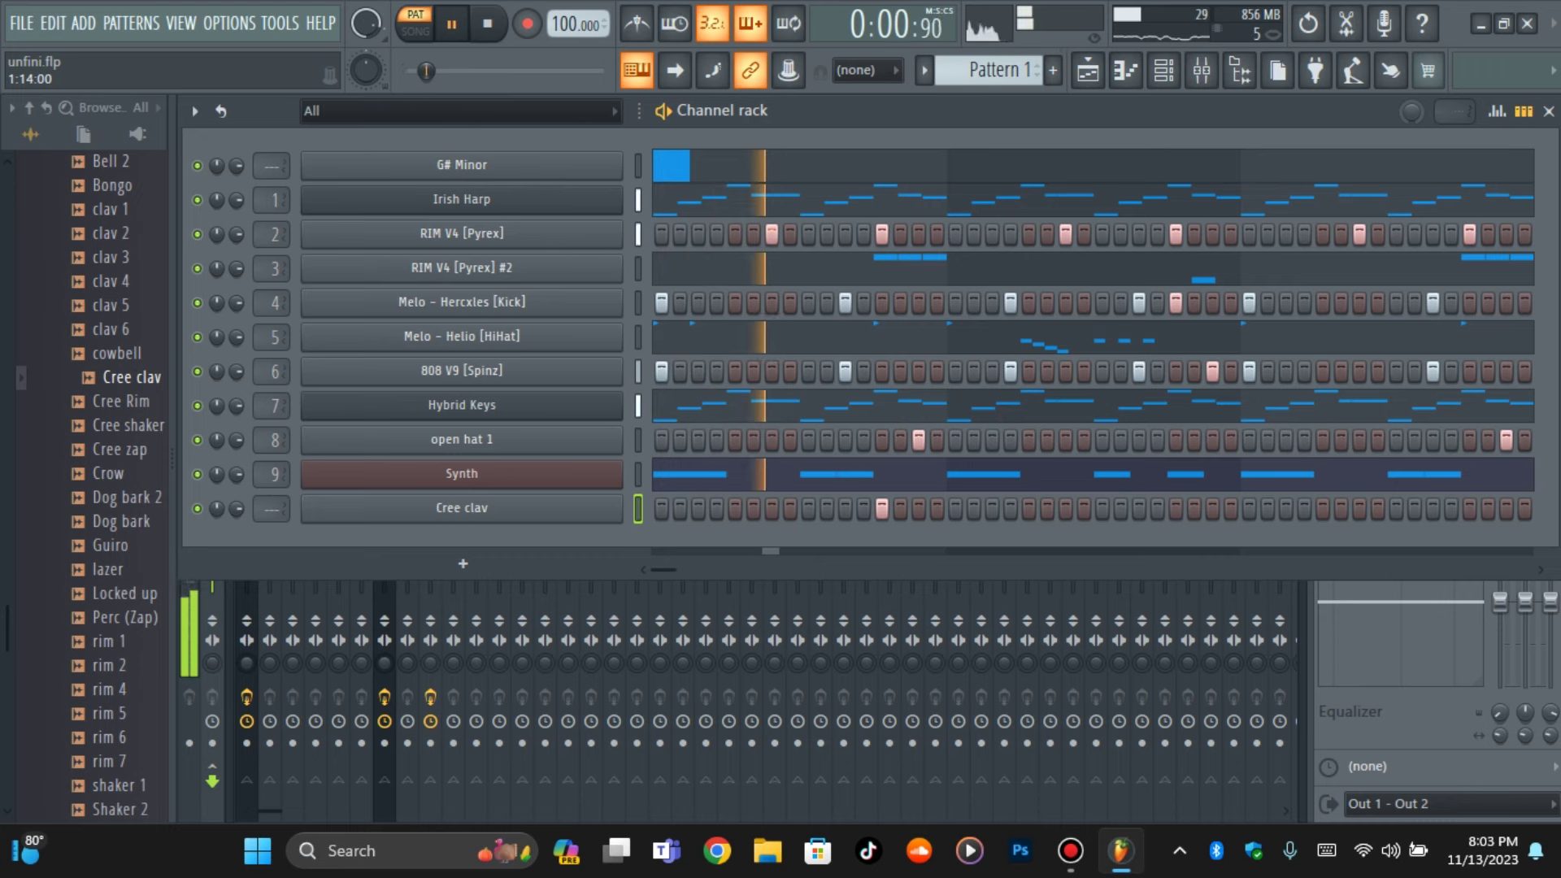
click(900, 510)
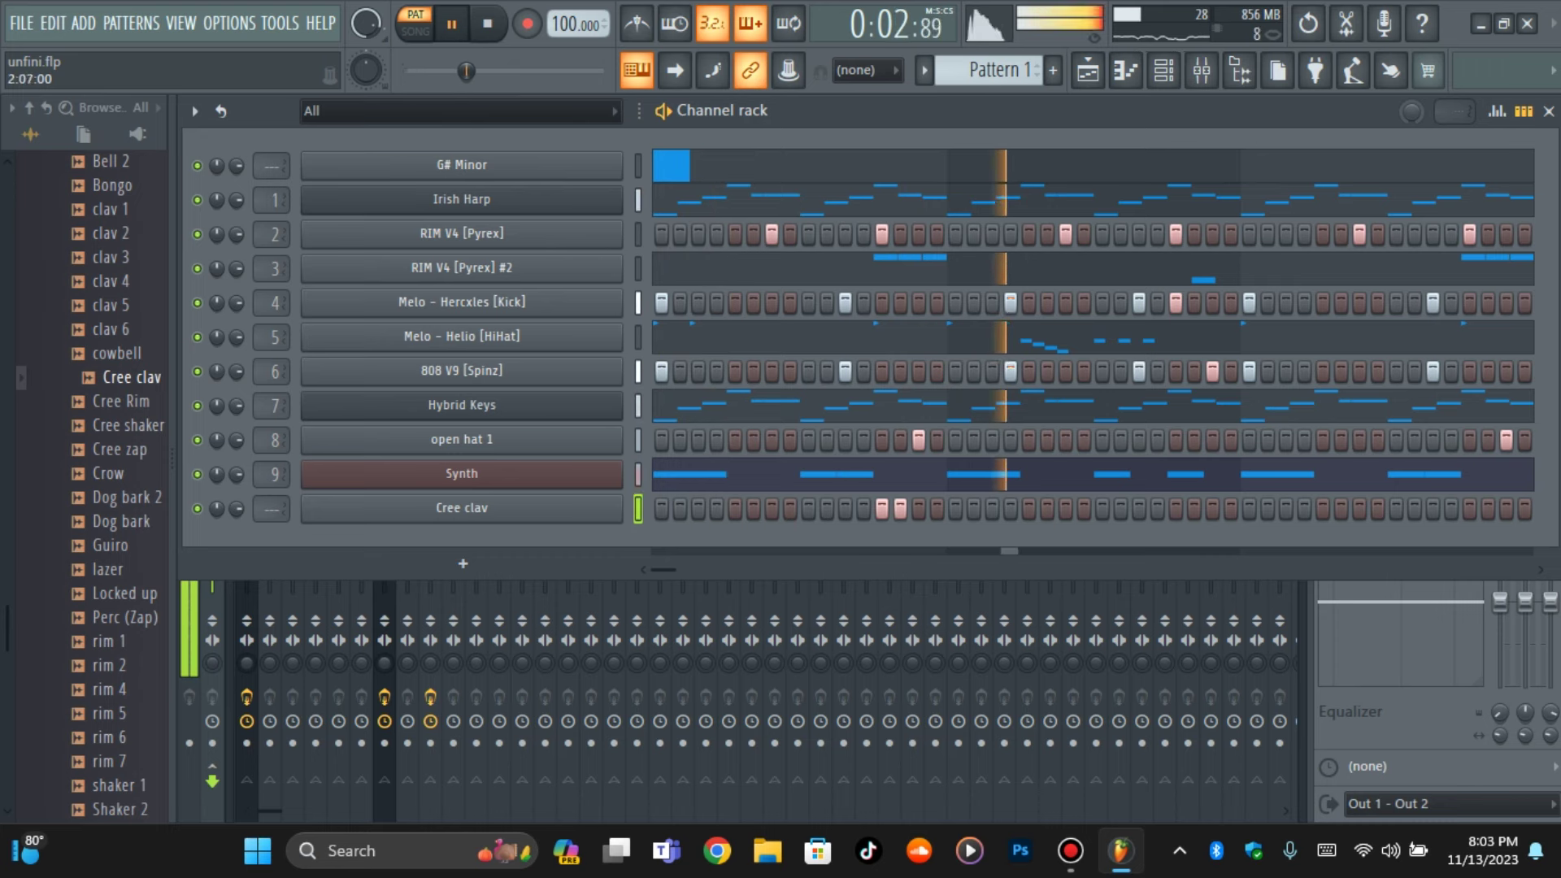
click(1212, 510)
right_click(1212, 510)
key(space)
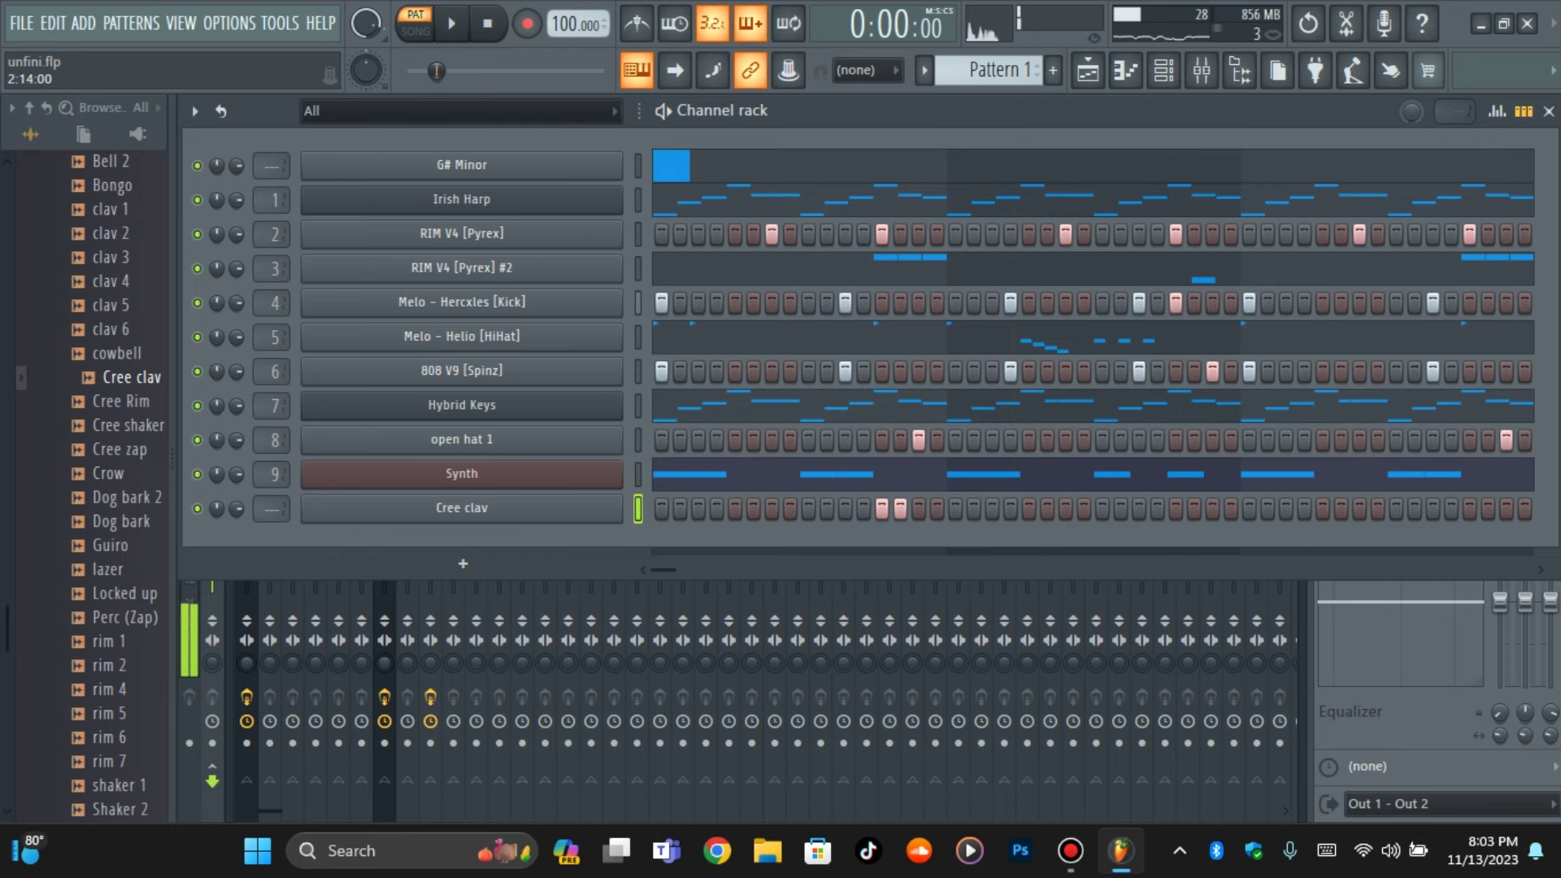
Delete the Cree clav channel and stop playback
right_click(618, 508)
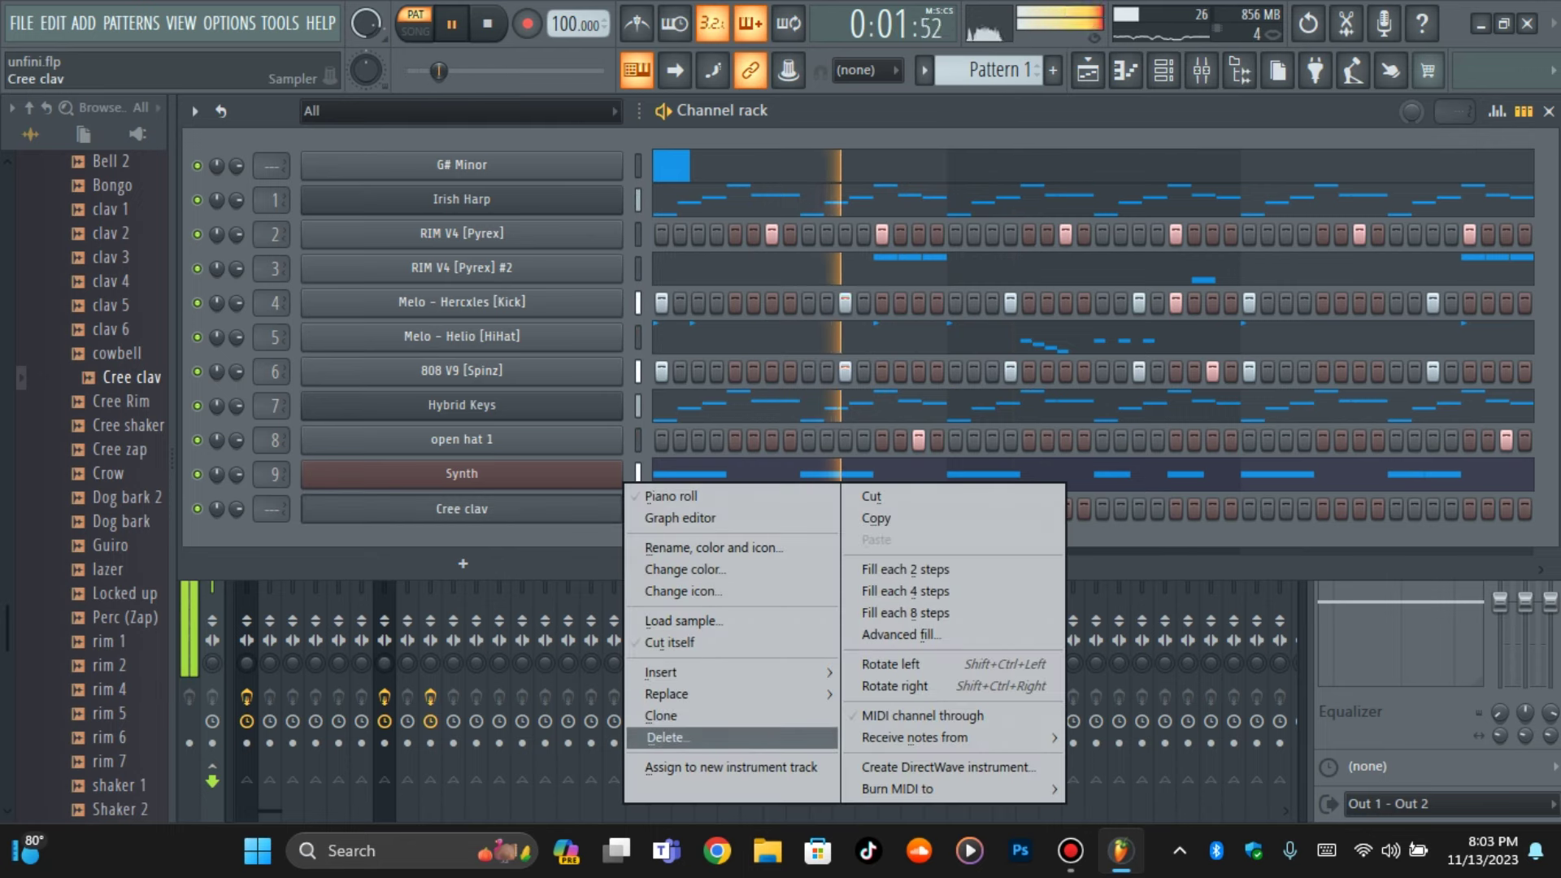
click(667, 737)
key(space)
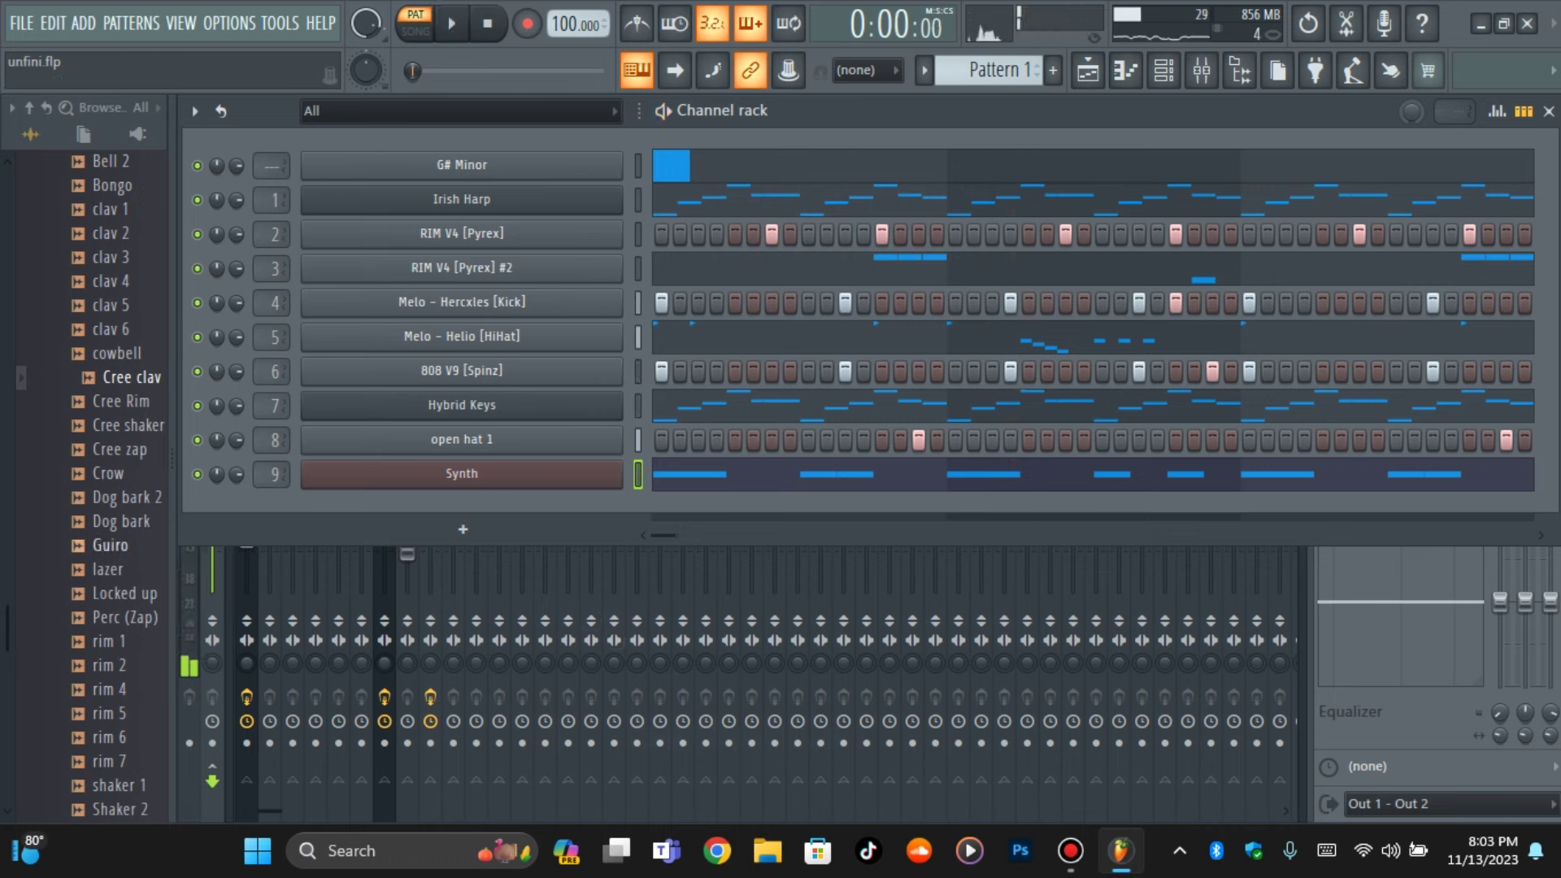
Find the Lazer Sound sample in the producer samples folder, add it as a new channel, and play the beat
scroll(91, 488, up, 15)
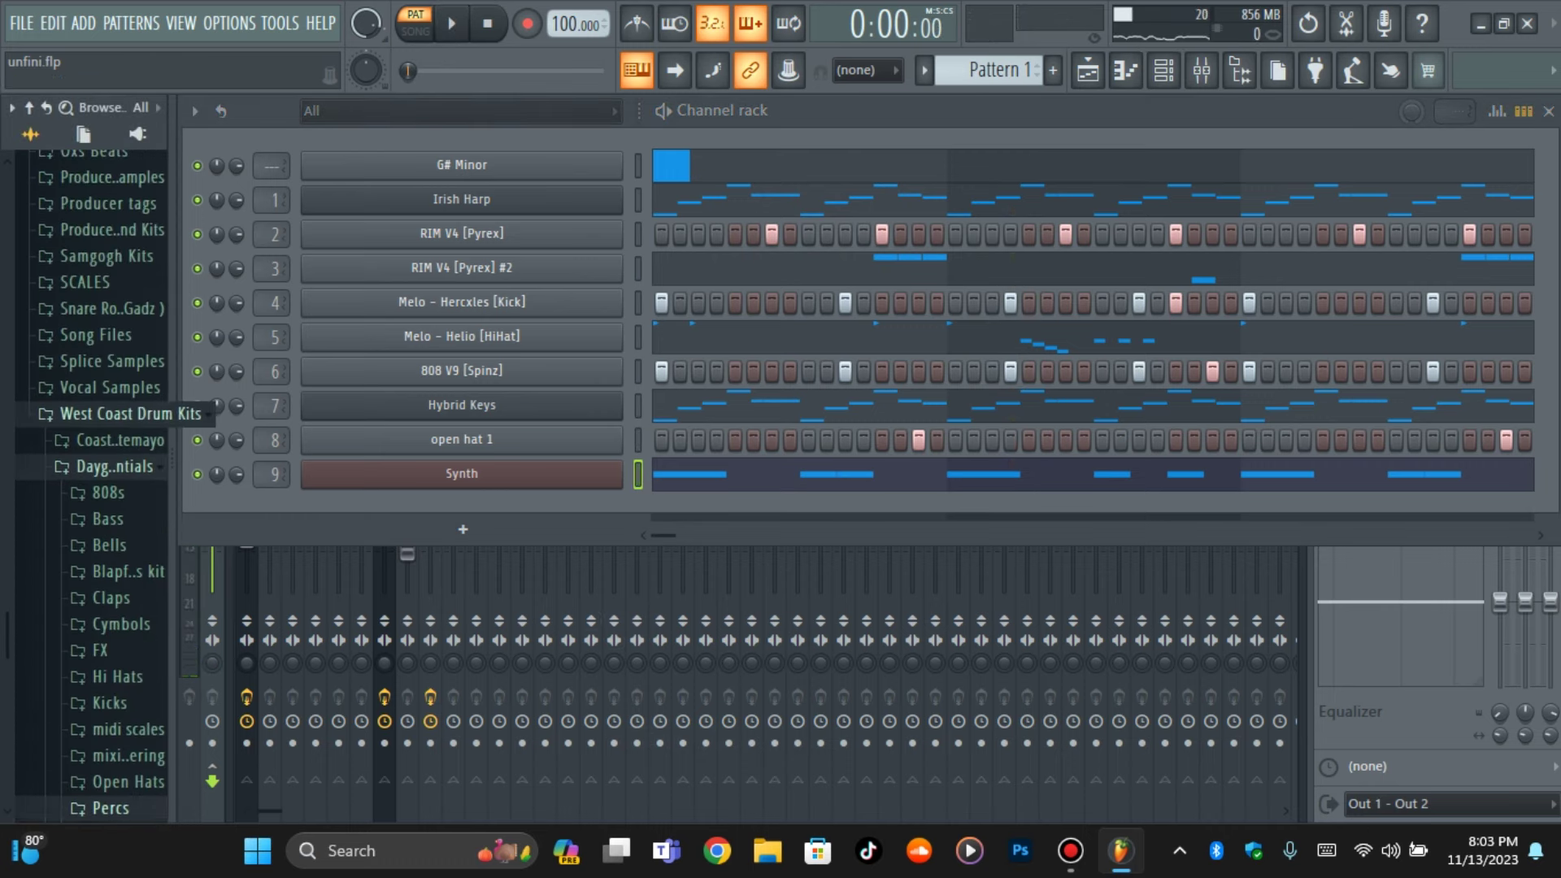
click(106, 409)
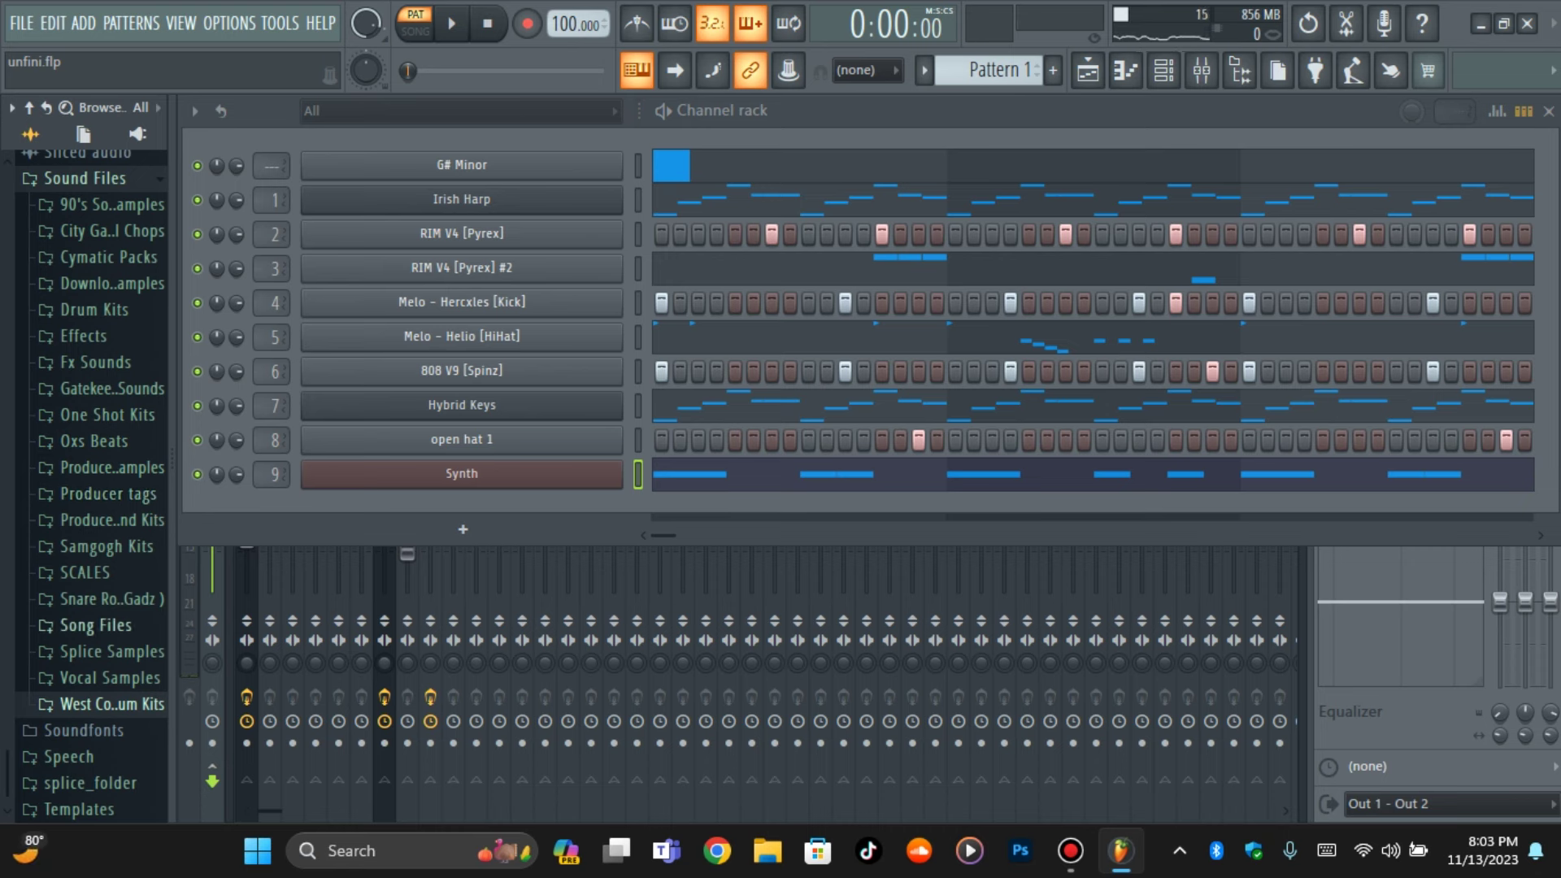
click(112, 467)
scroll(114, 504, down, 5)
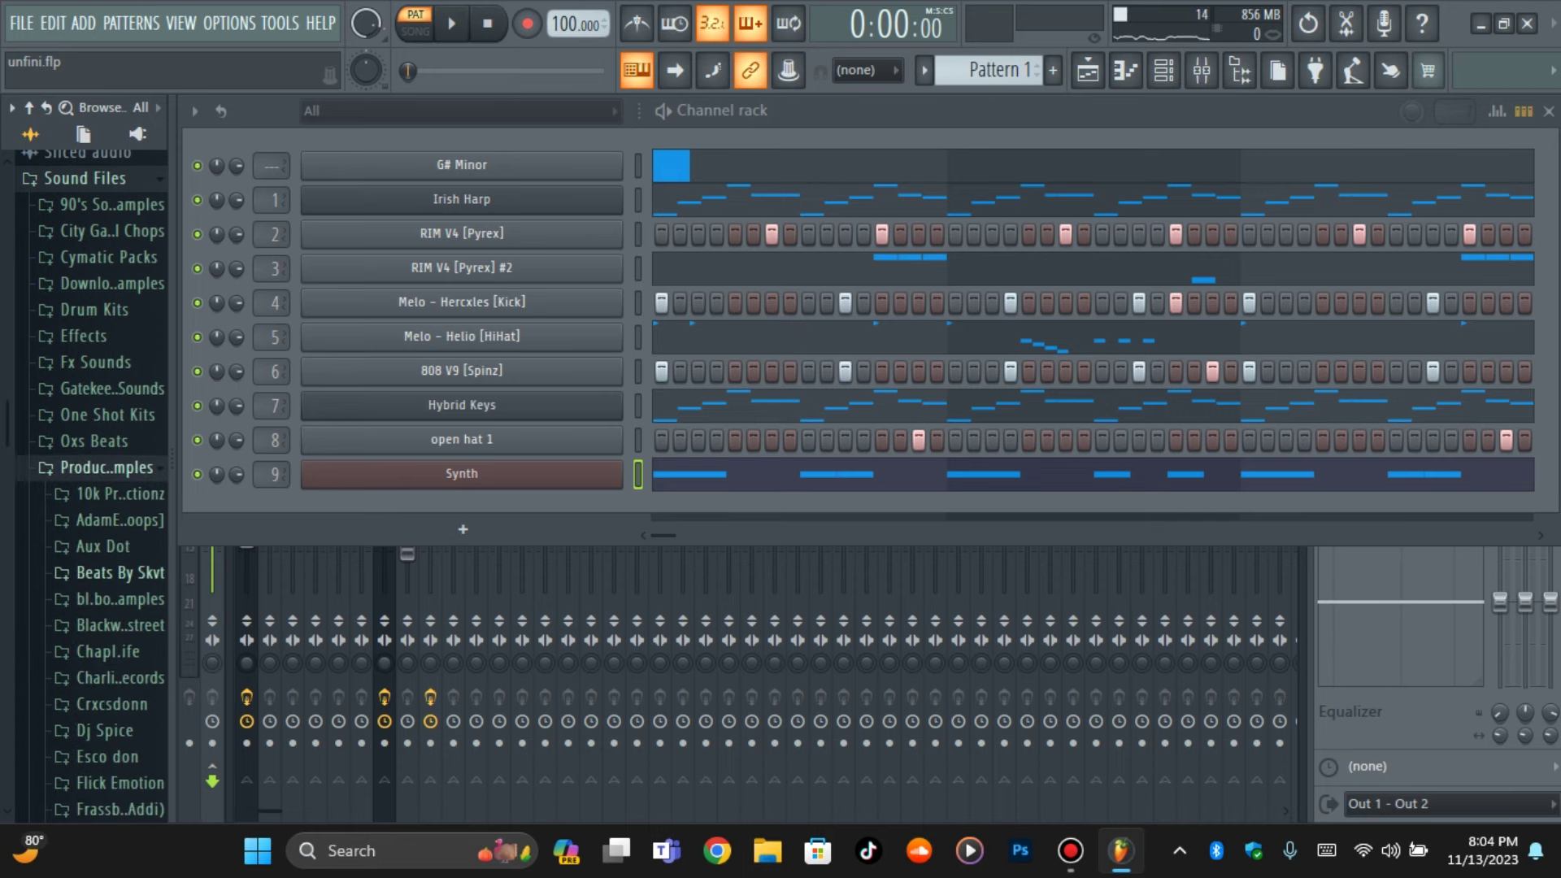
scroll(114, 407, down, 1)
click(113, 392)
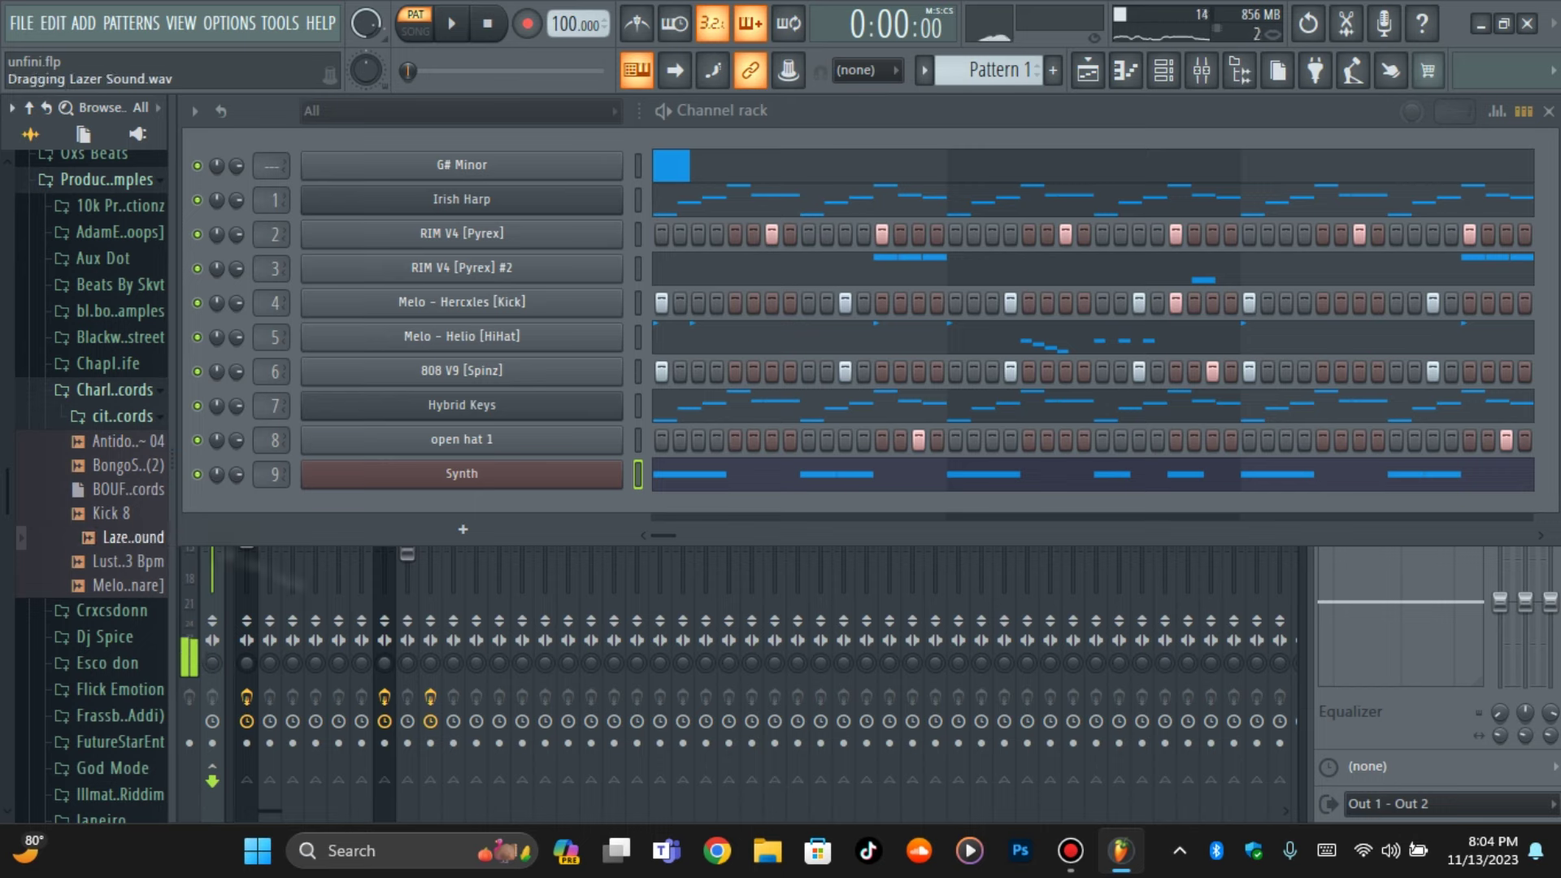
drag(379, 561, 455, 511)
key(space)
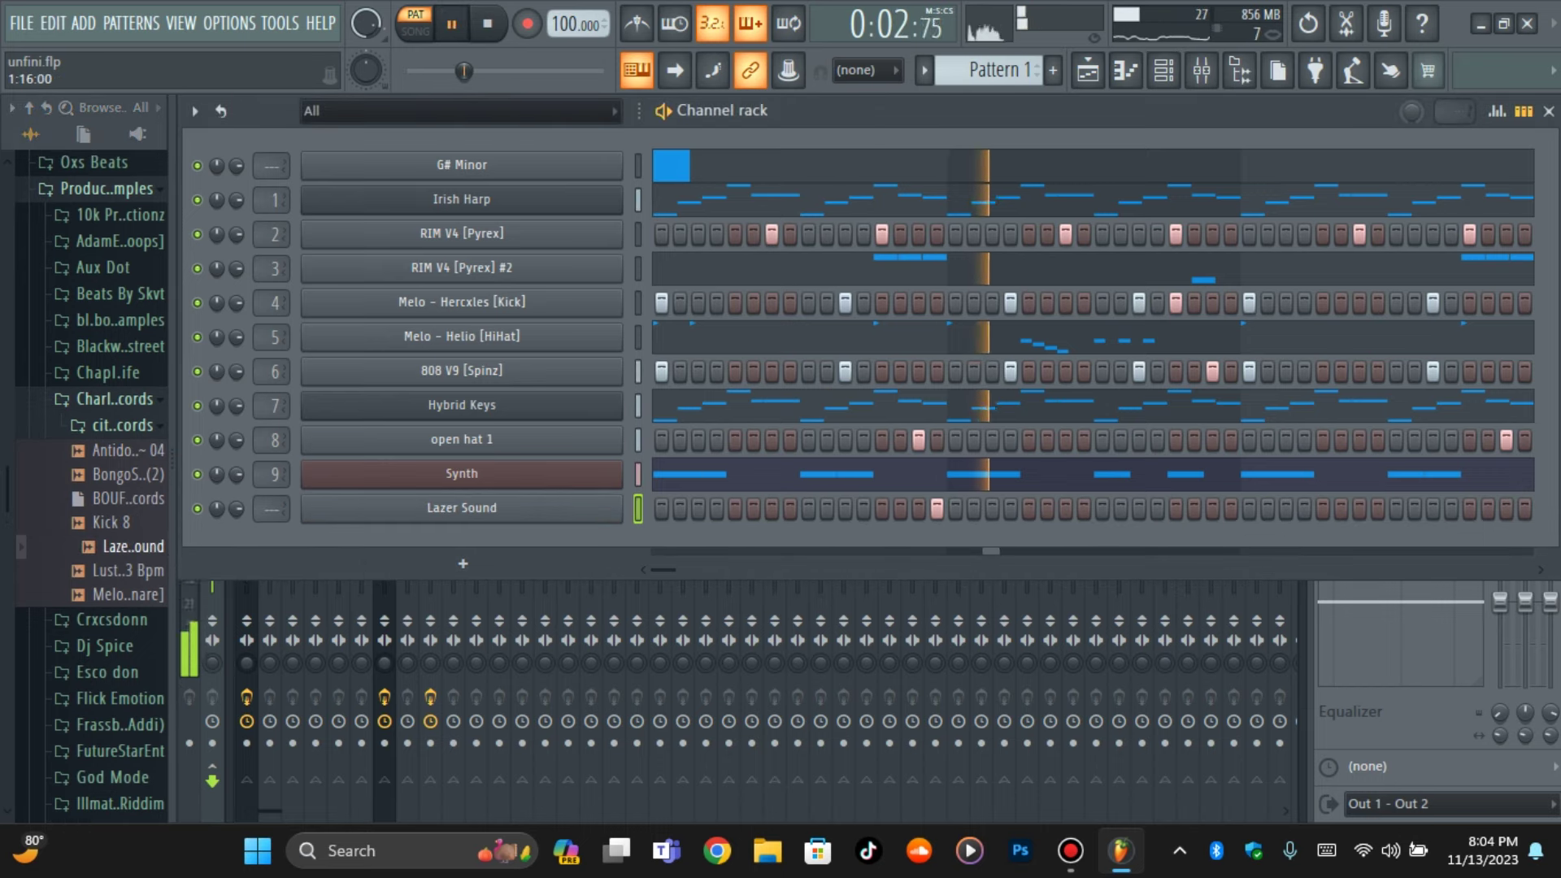
Try Lazer Sound hits on steps 13 and 14 during playback, and clear them
click(881, 510)
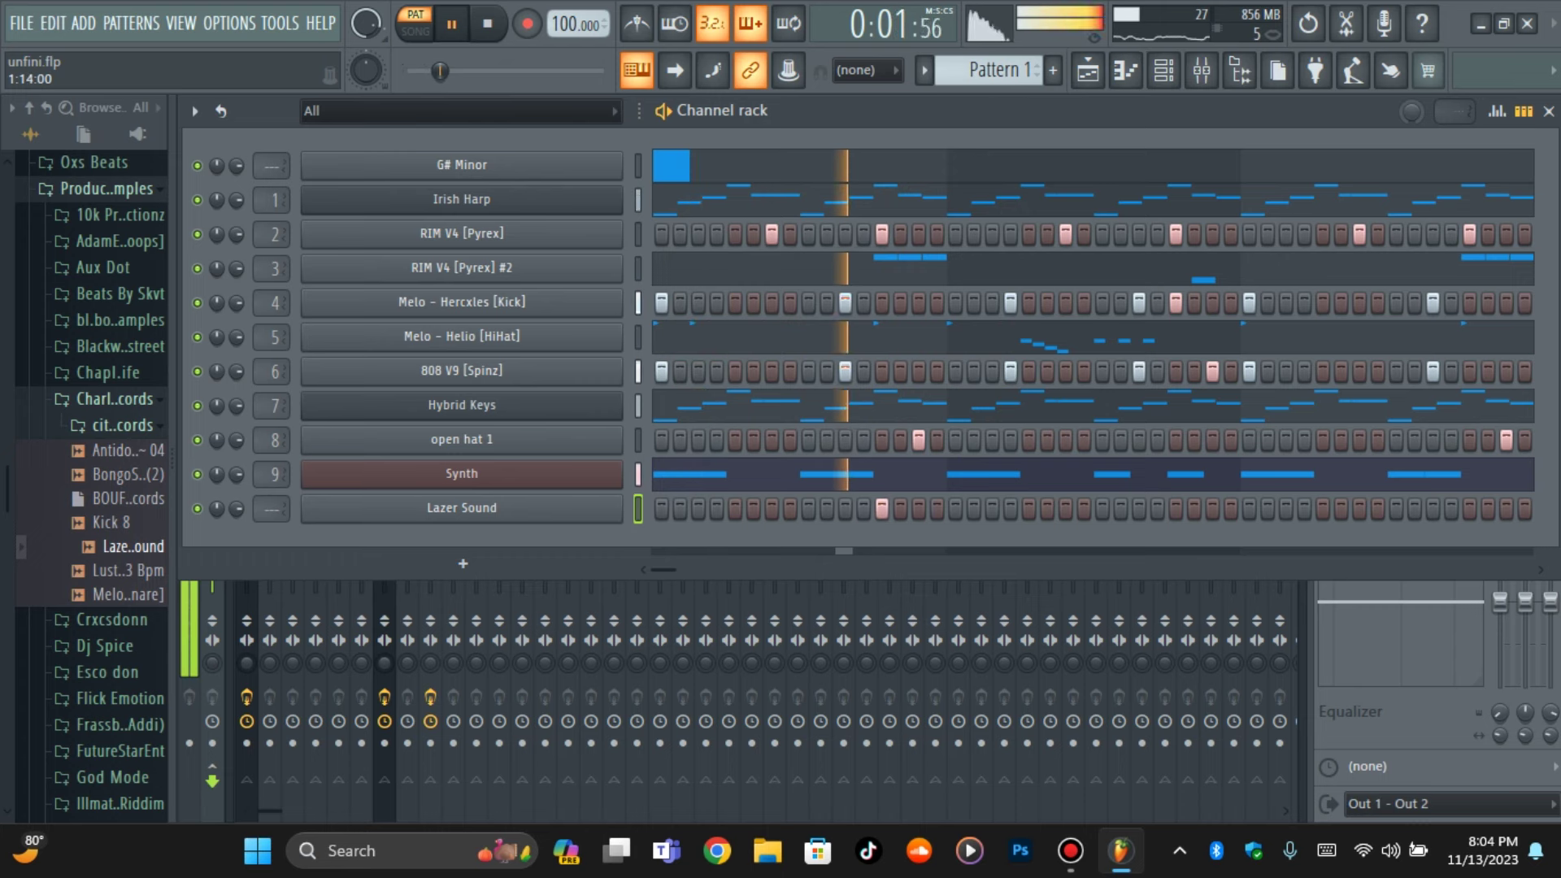
click(900, 509)
key(space)
key(space)
right_click(900, 510)
right_click(881, 510)
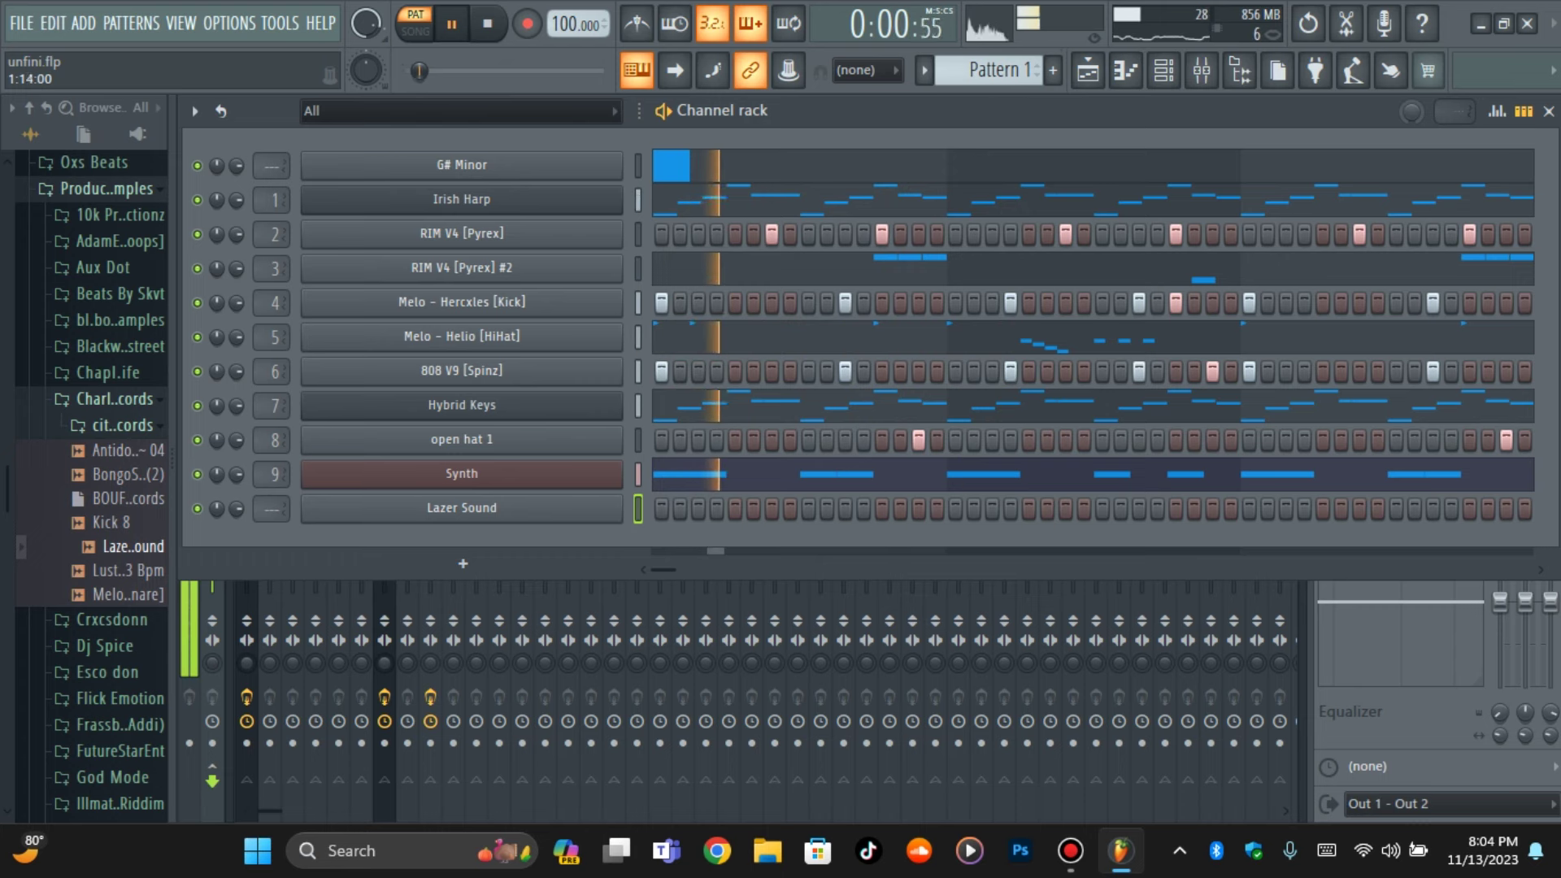
Try Lazer Sound hits on steps 6, 22, 30 and 31 while replaying the beat, and clear them all
key(space)
key(space)
click(753, 509)
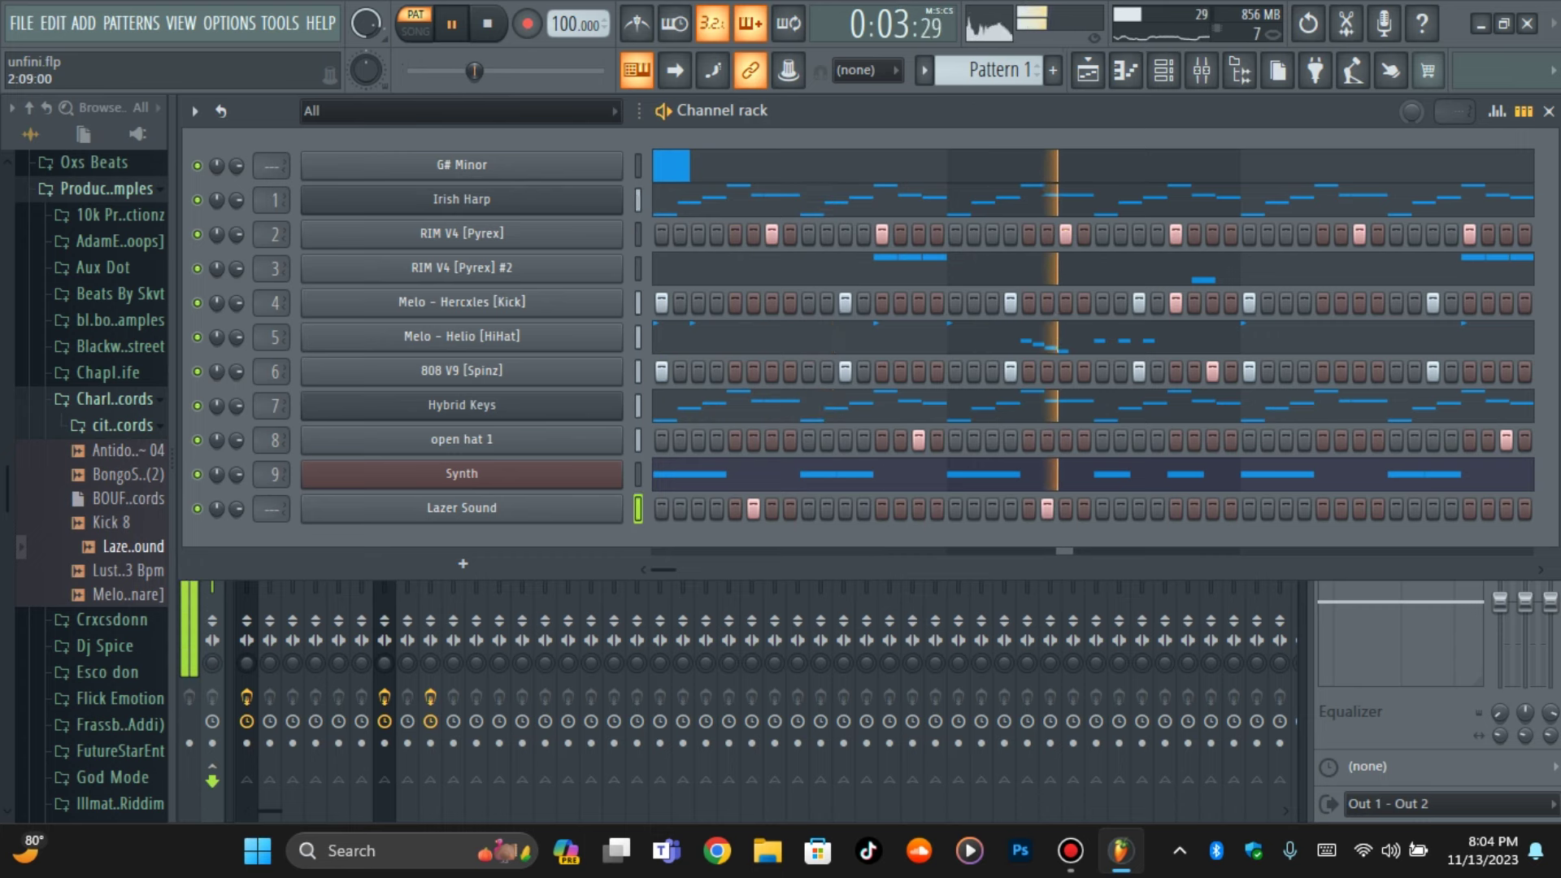
key(space)
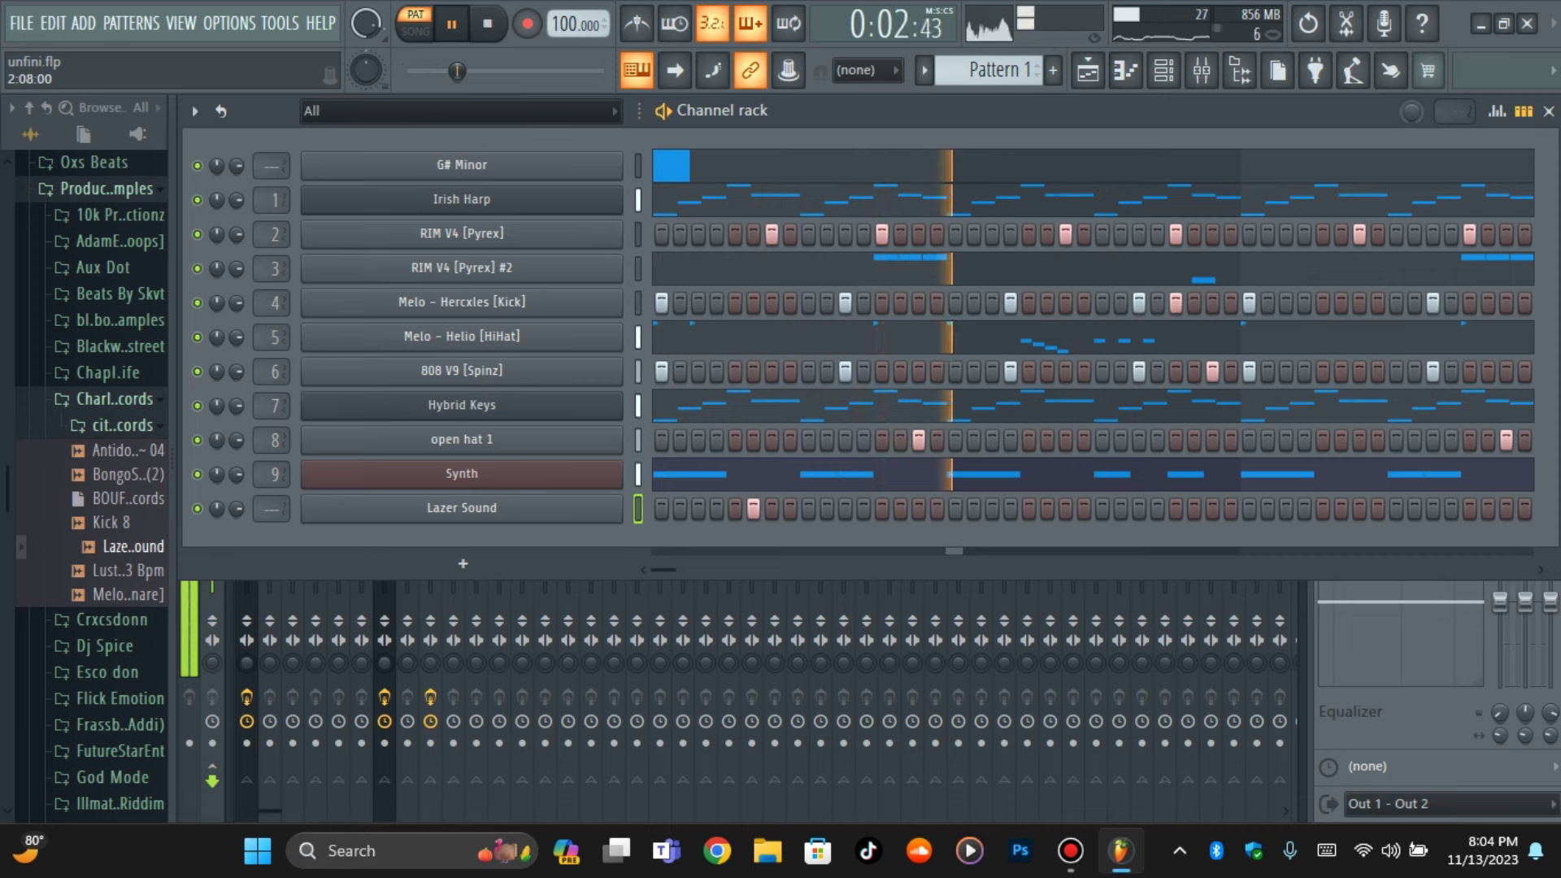
click(1213, 509)
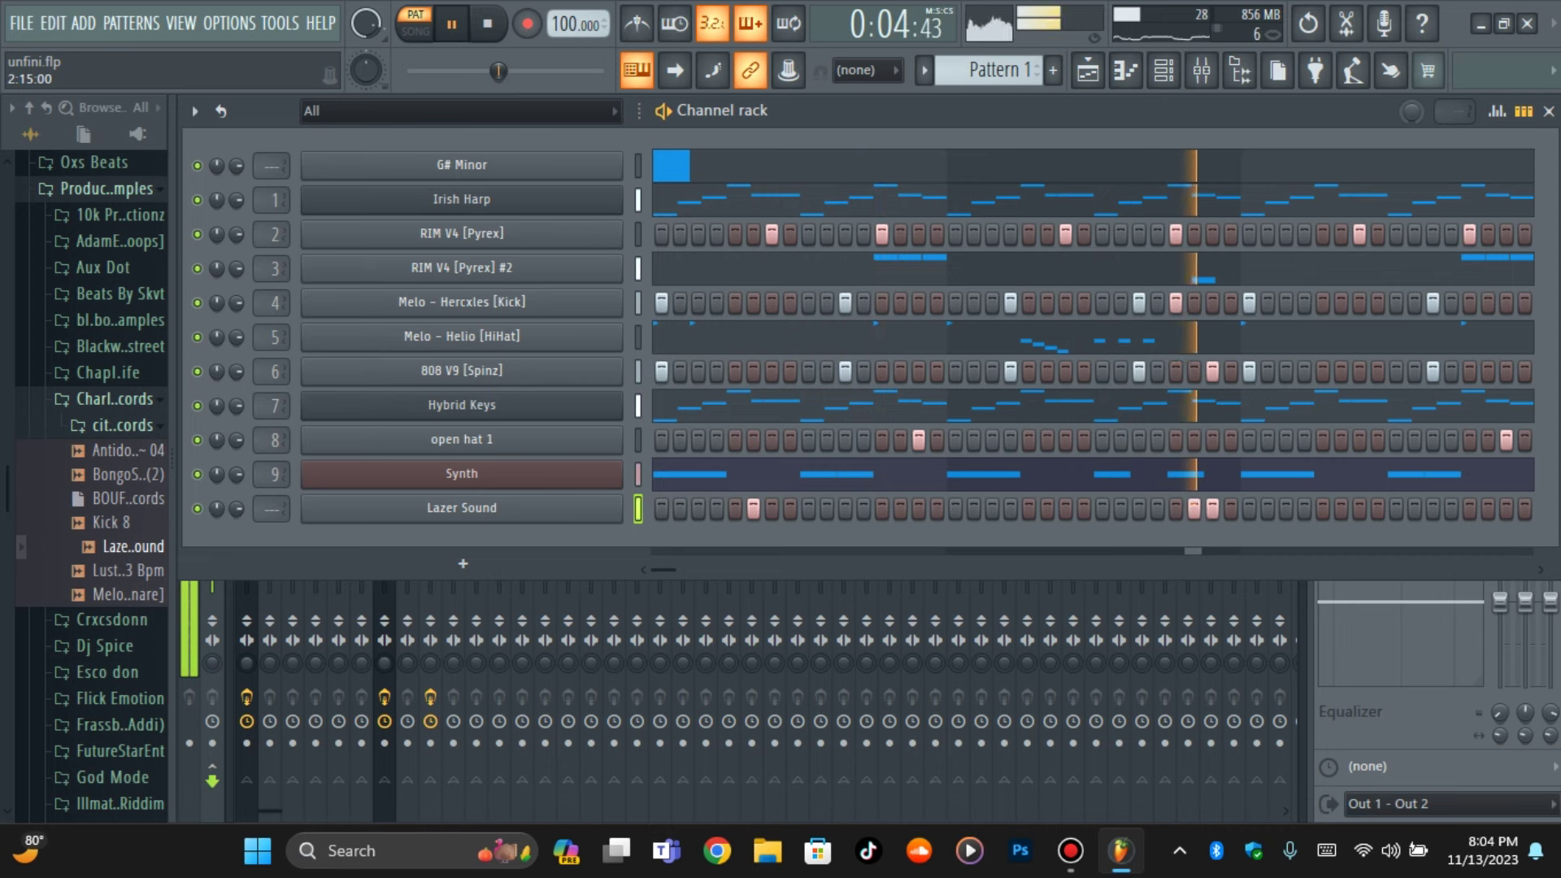
key(space)
key(space)
right_click(1194, 509)
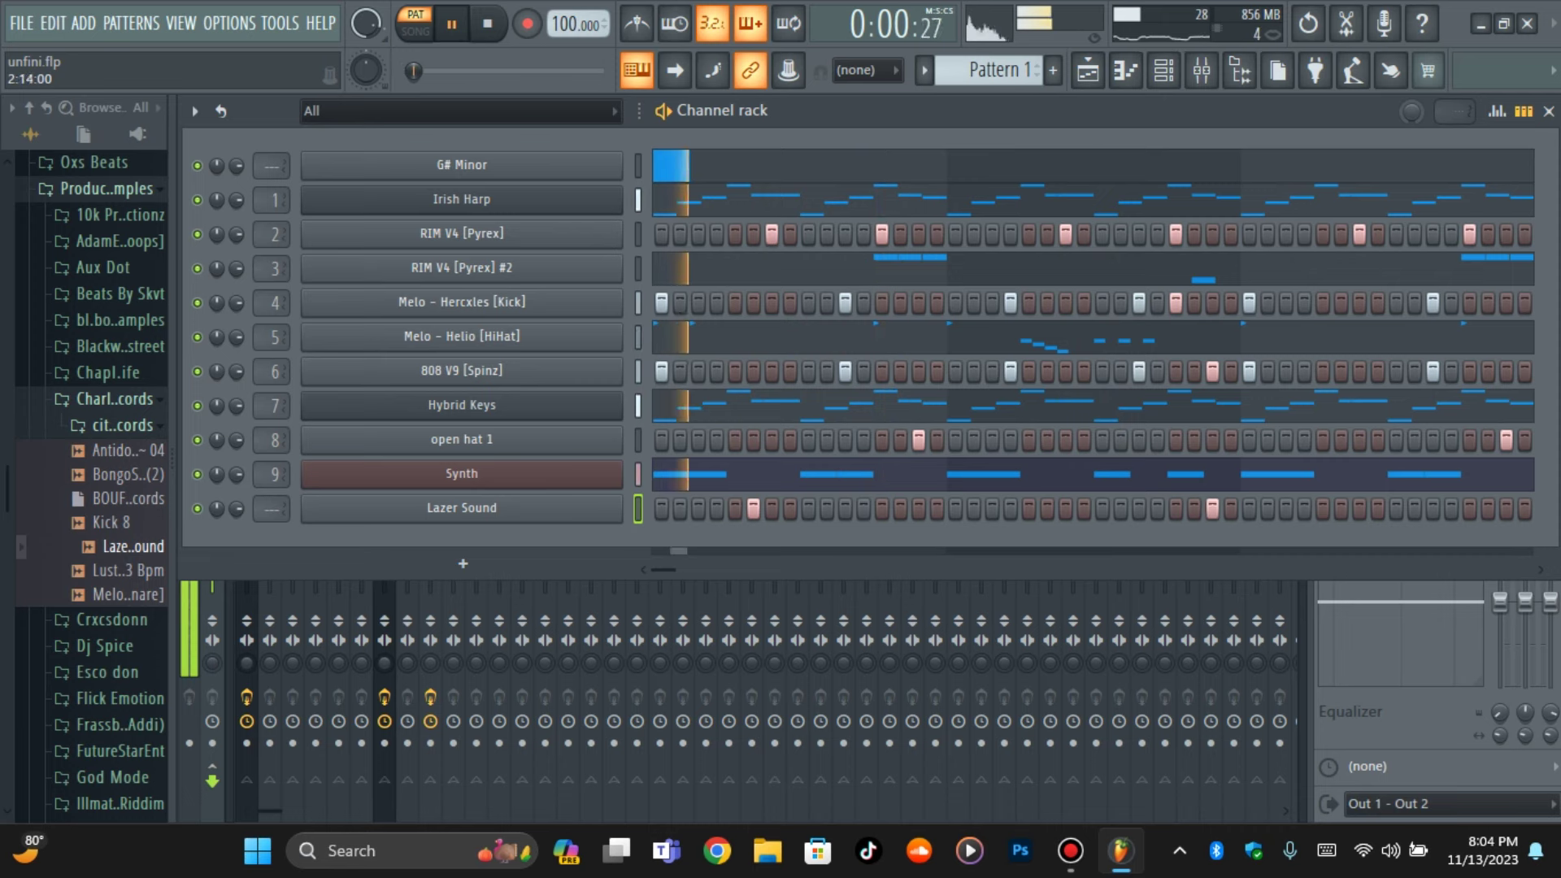
right_click(1212, 509)
key(space)
key(space)
right_click(753, 509)
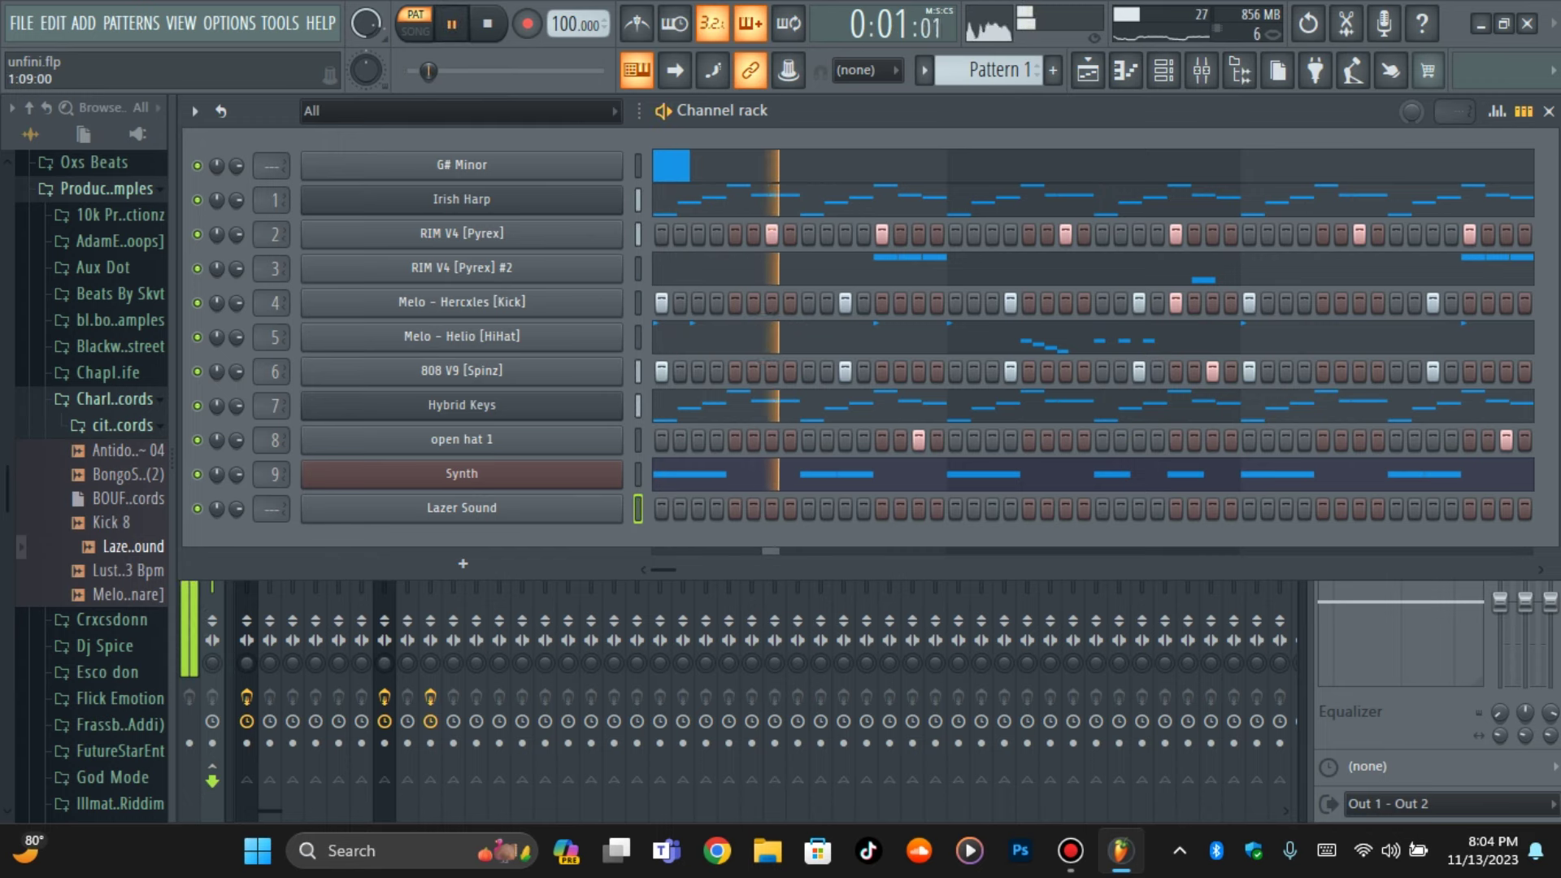
Stop playback, delete the Lazer Sound channel, and collapse its producer folder in the sample browser
key(space)
right_click(622, 508)
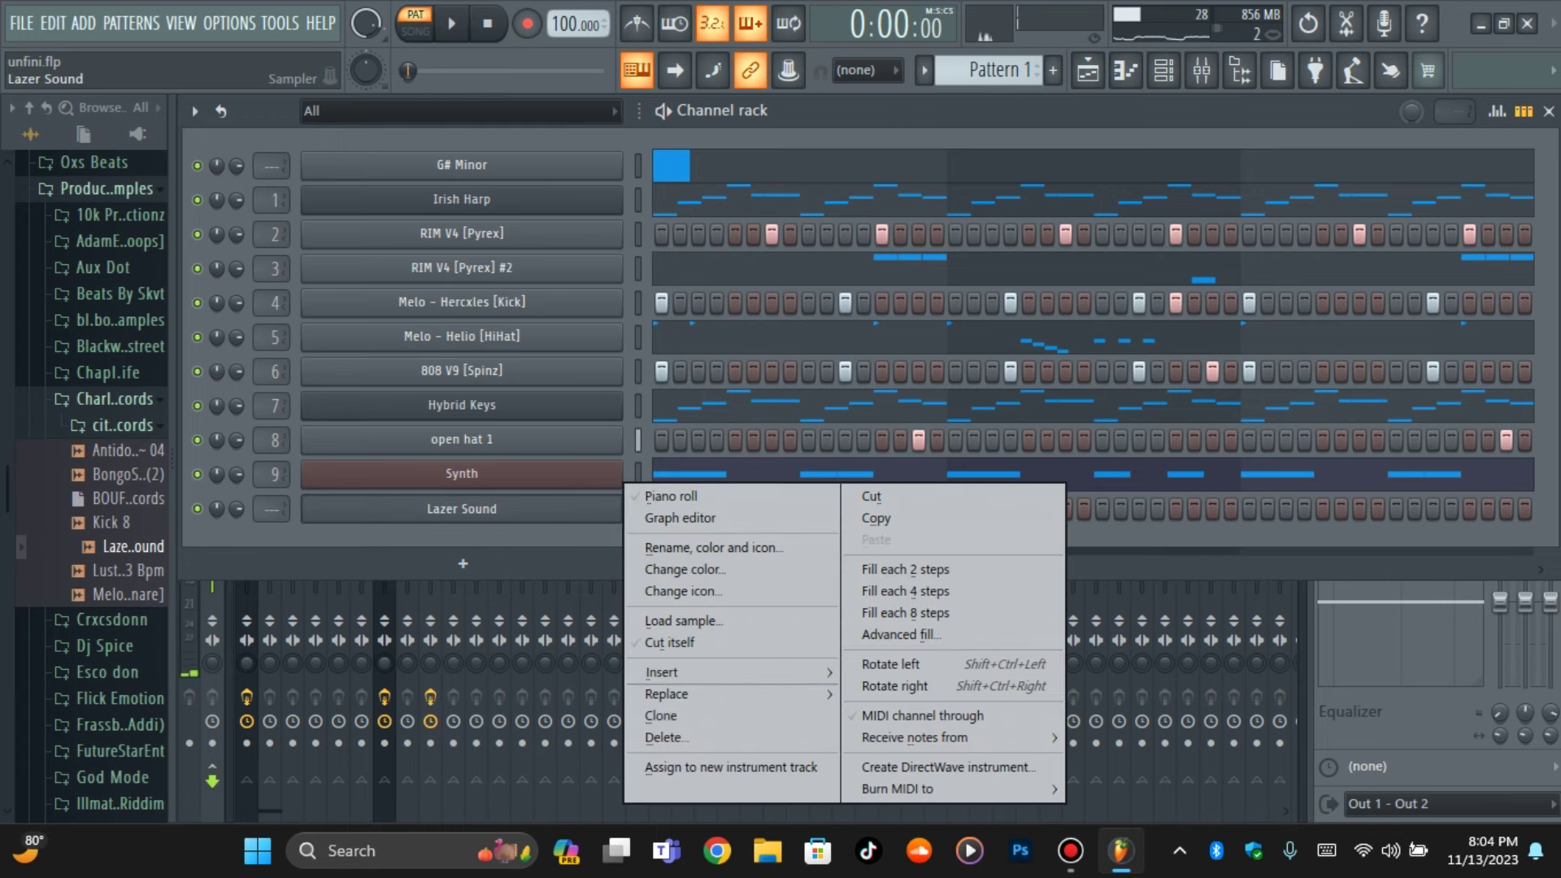
click(691, 737)
click(899, 495)
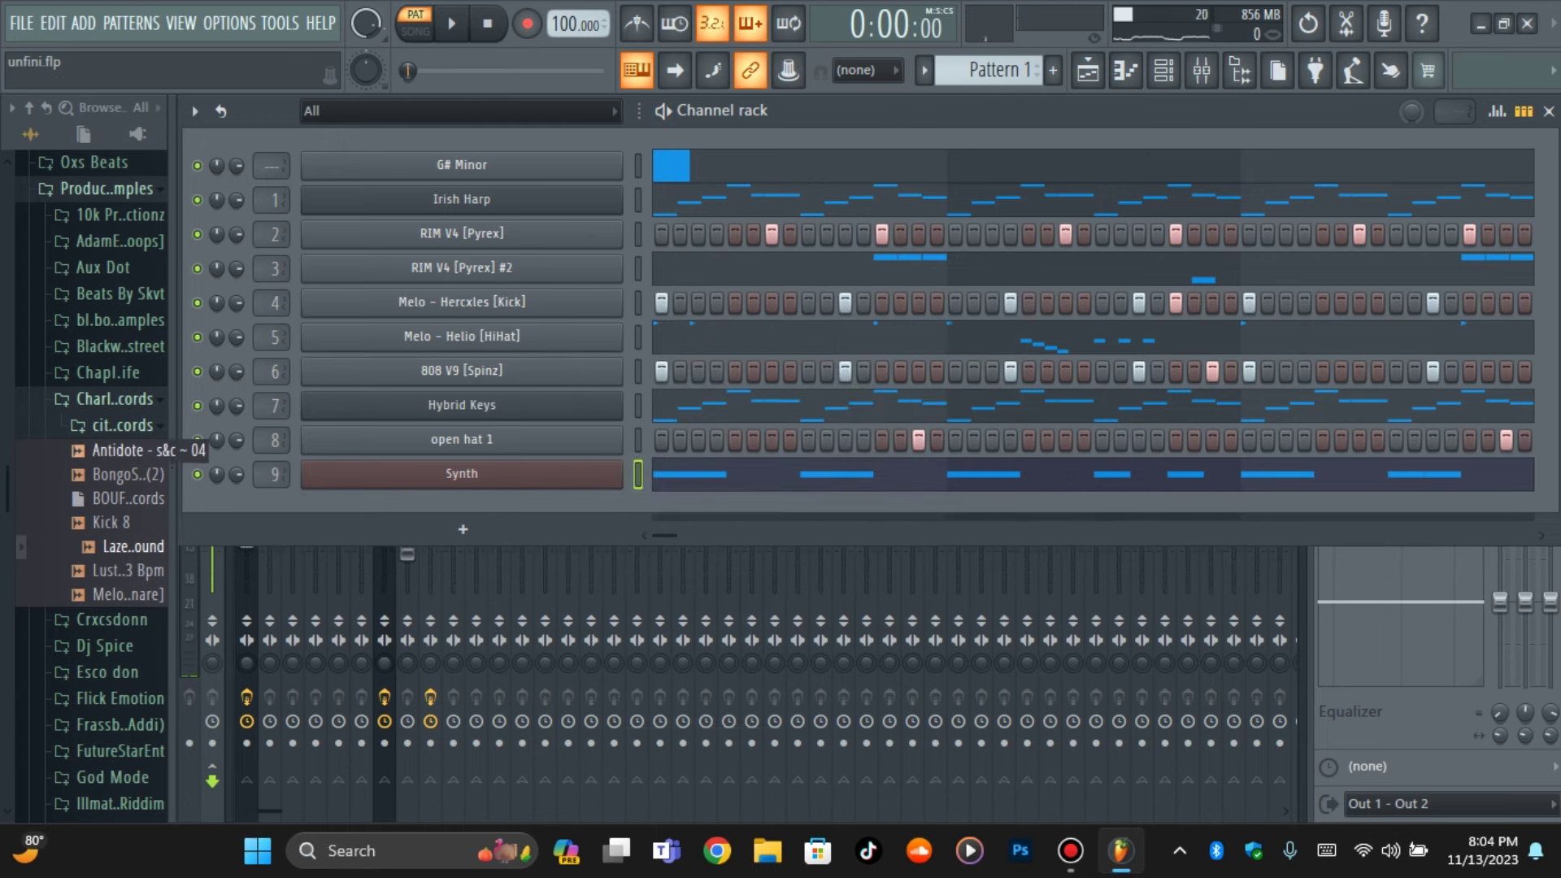
click(122, 399)
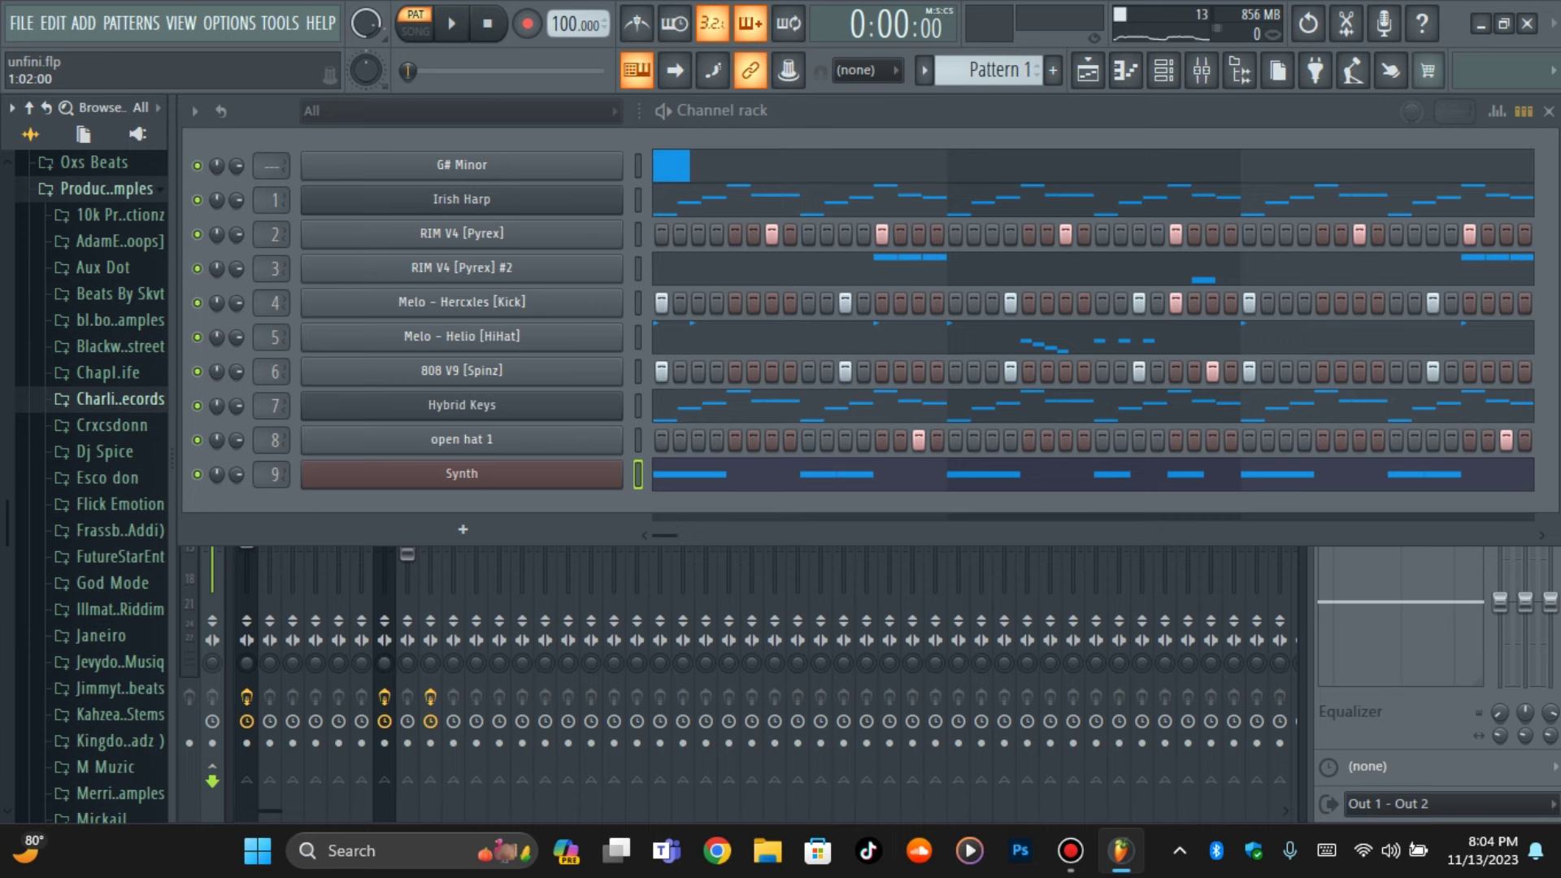
View the Hybrid Keys notes in the piano roll, return to the channel rack, and play the beat
click(461, 302)
click(657, 416)
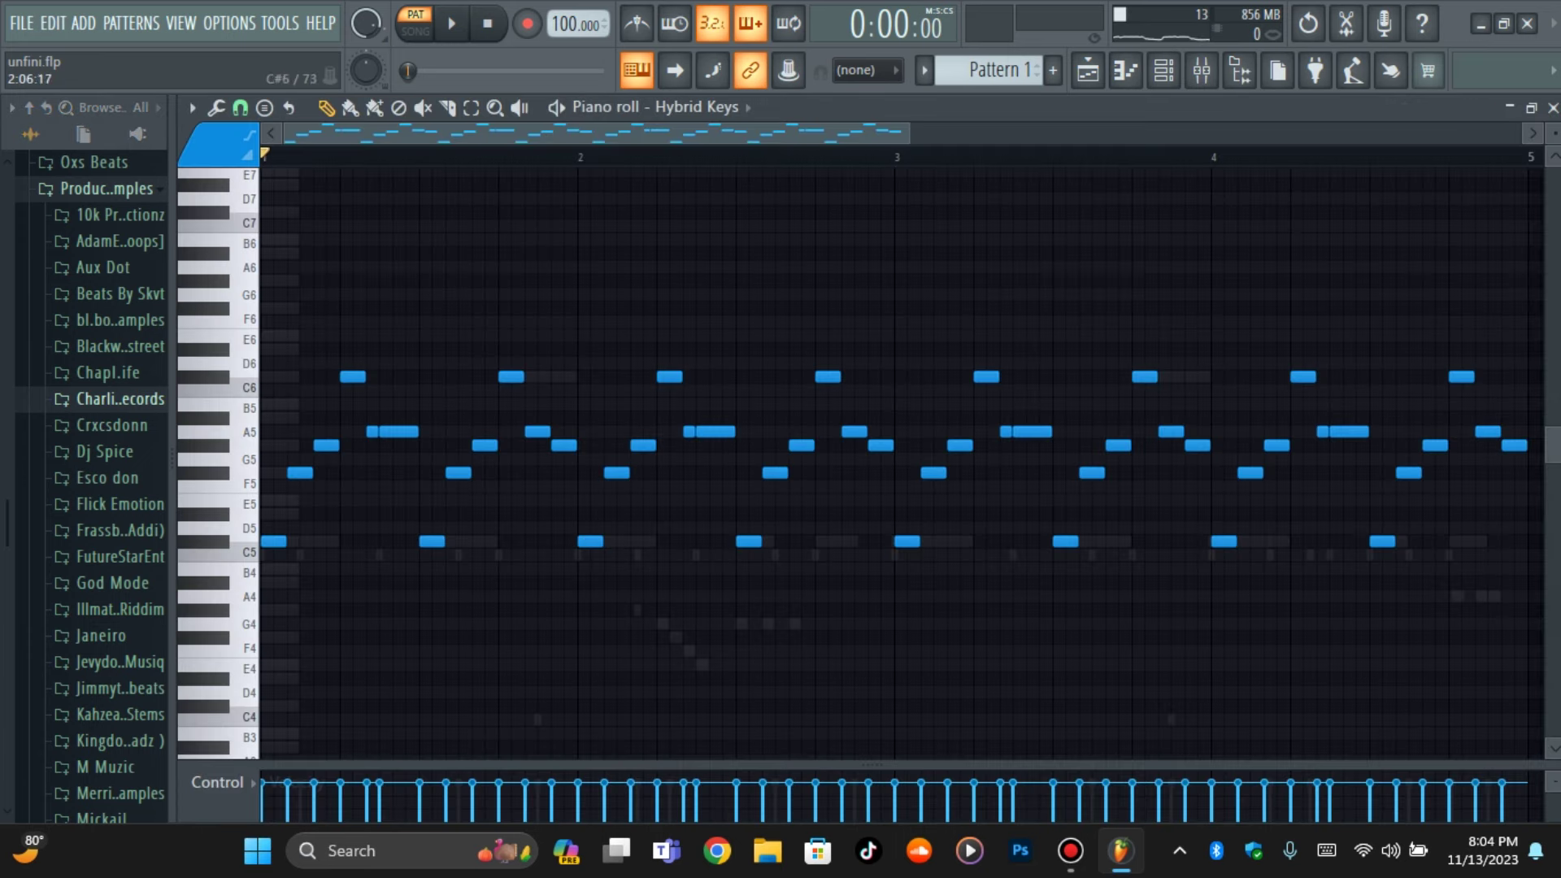
click(1163, 70)
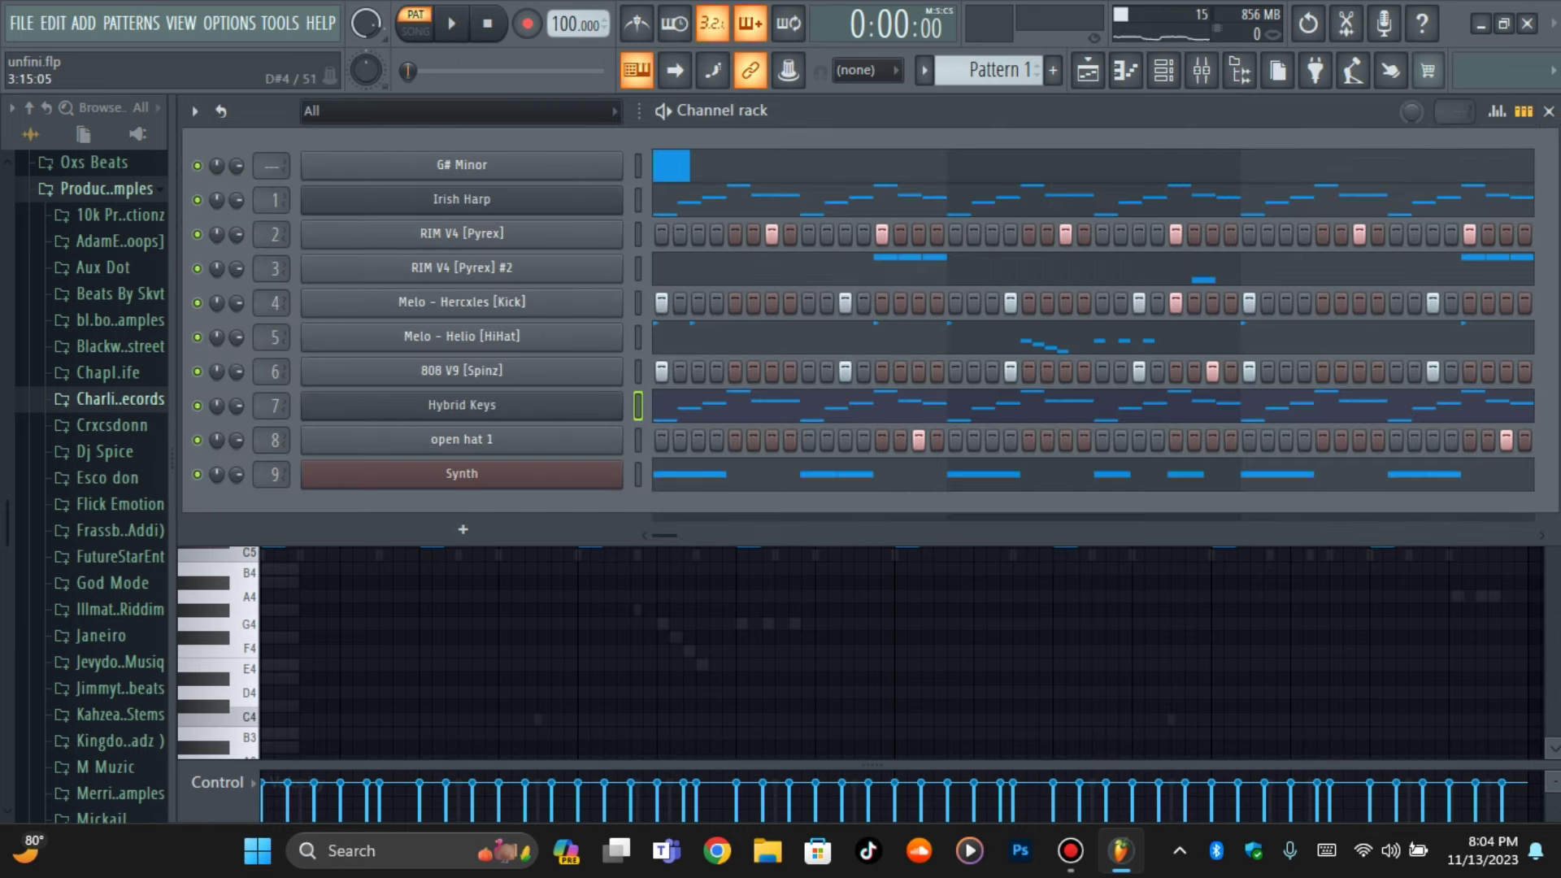
key(space)
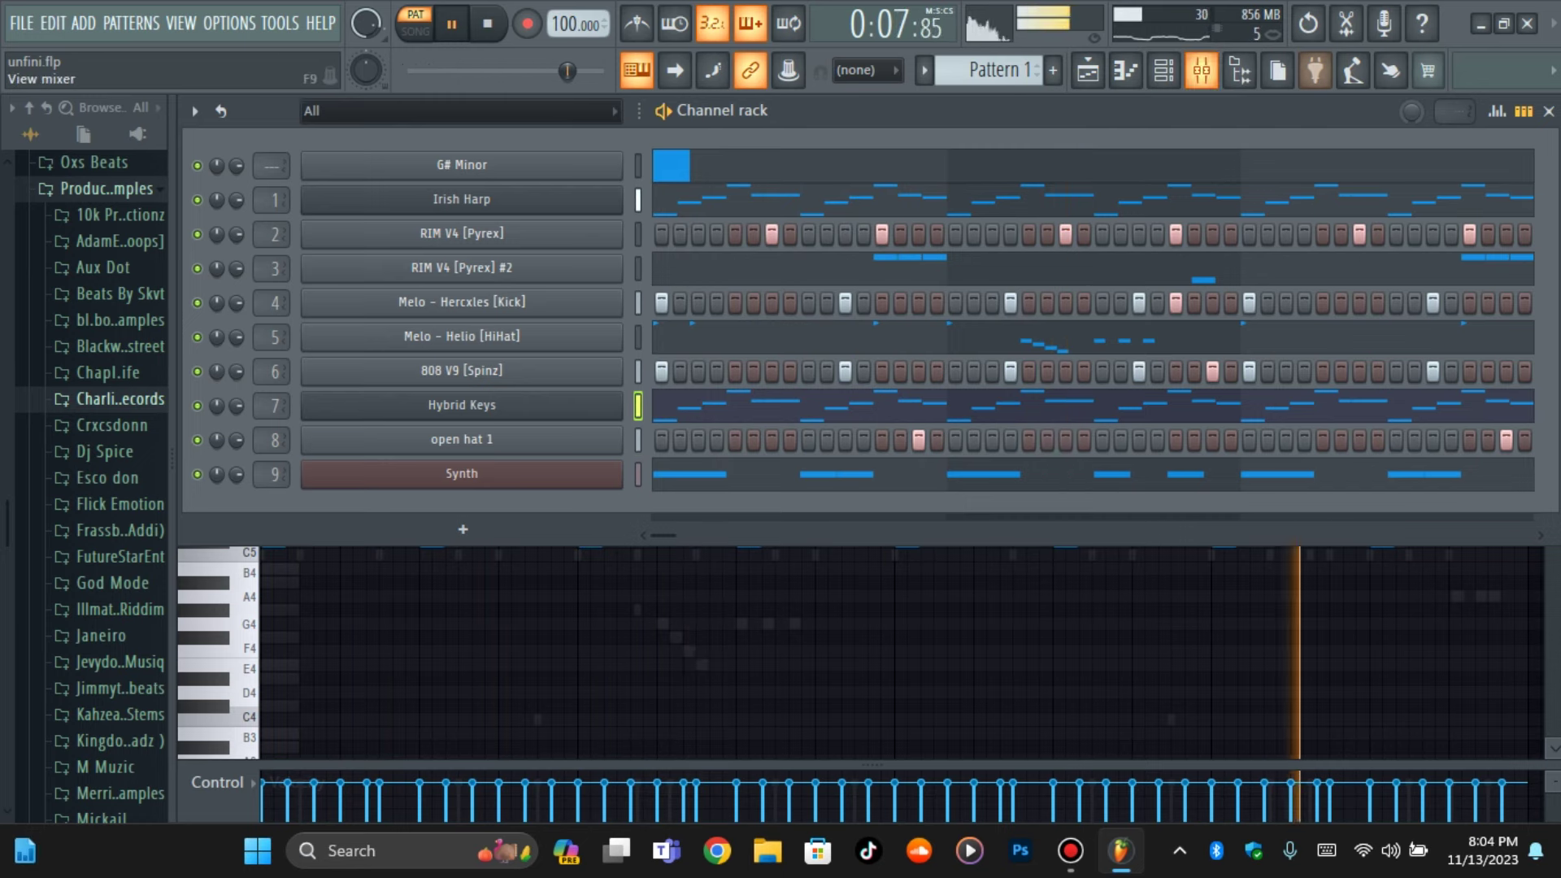
Route the Synth channel to mixer track 9, return to the channel rack, and stop playback
click(1201, 70)
click(1163, 70)
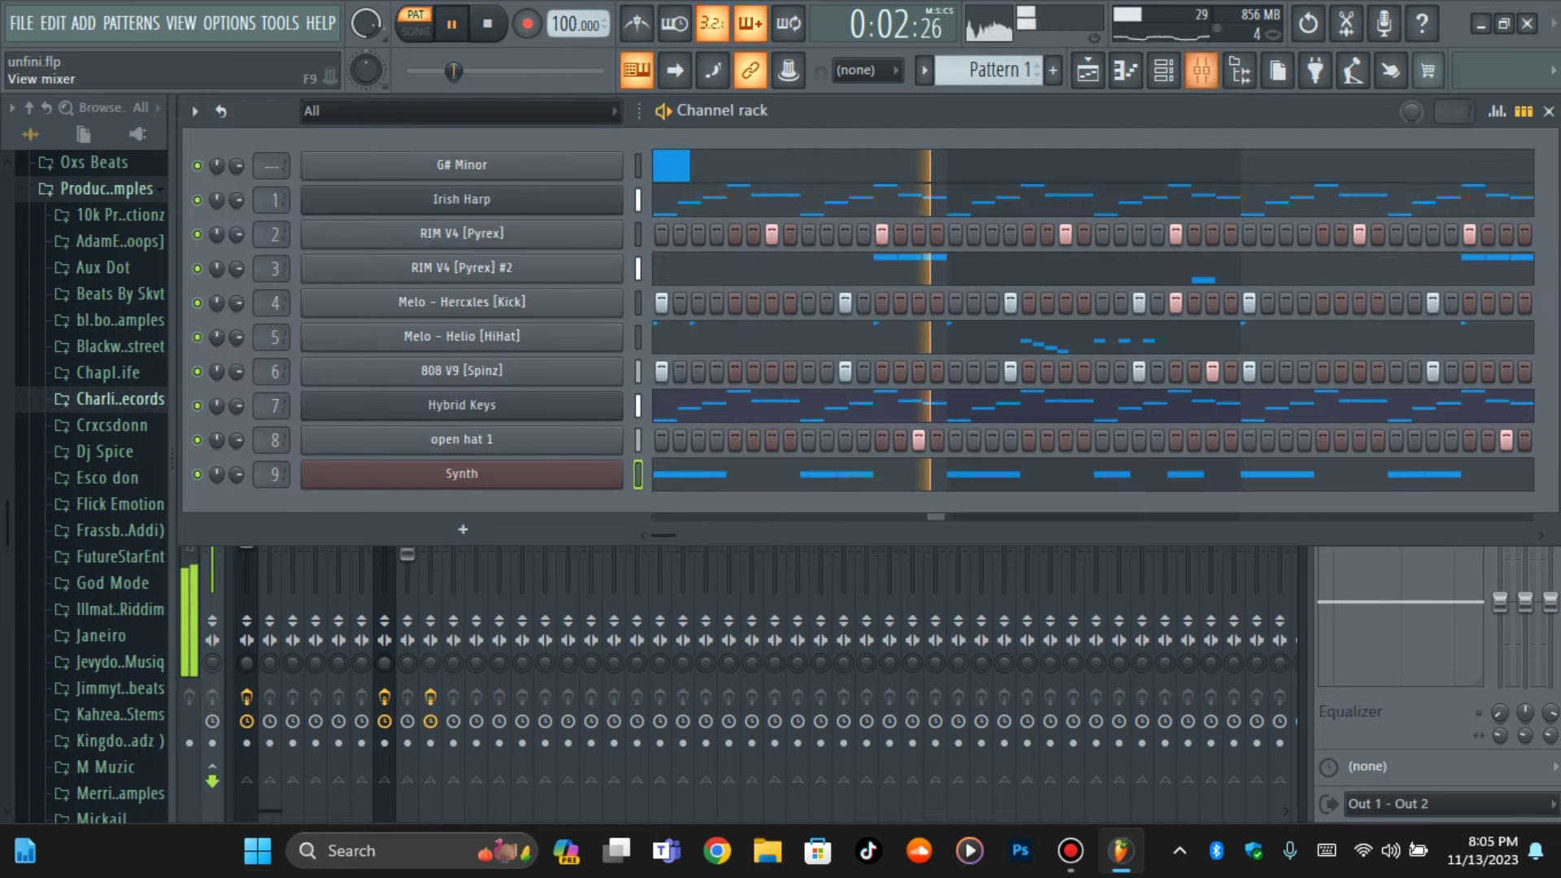
click(1202, 69)
click(431, 227)
right_click(430, 228)
mouse_move(561, 361)
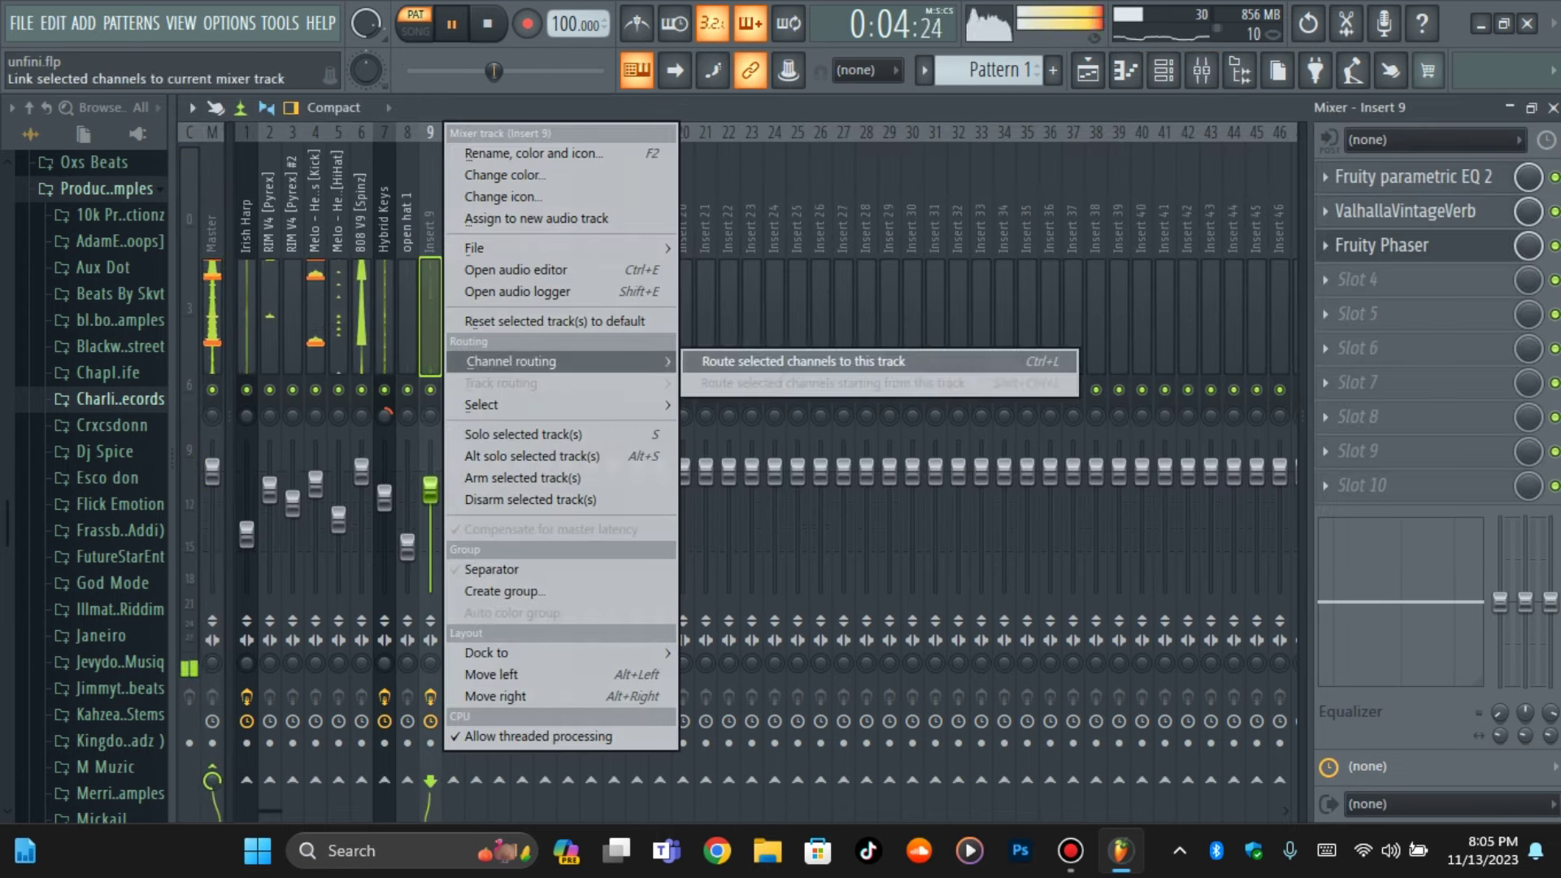
click(803, 361)
click(1163, 70)
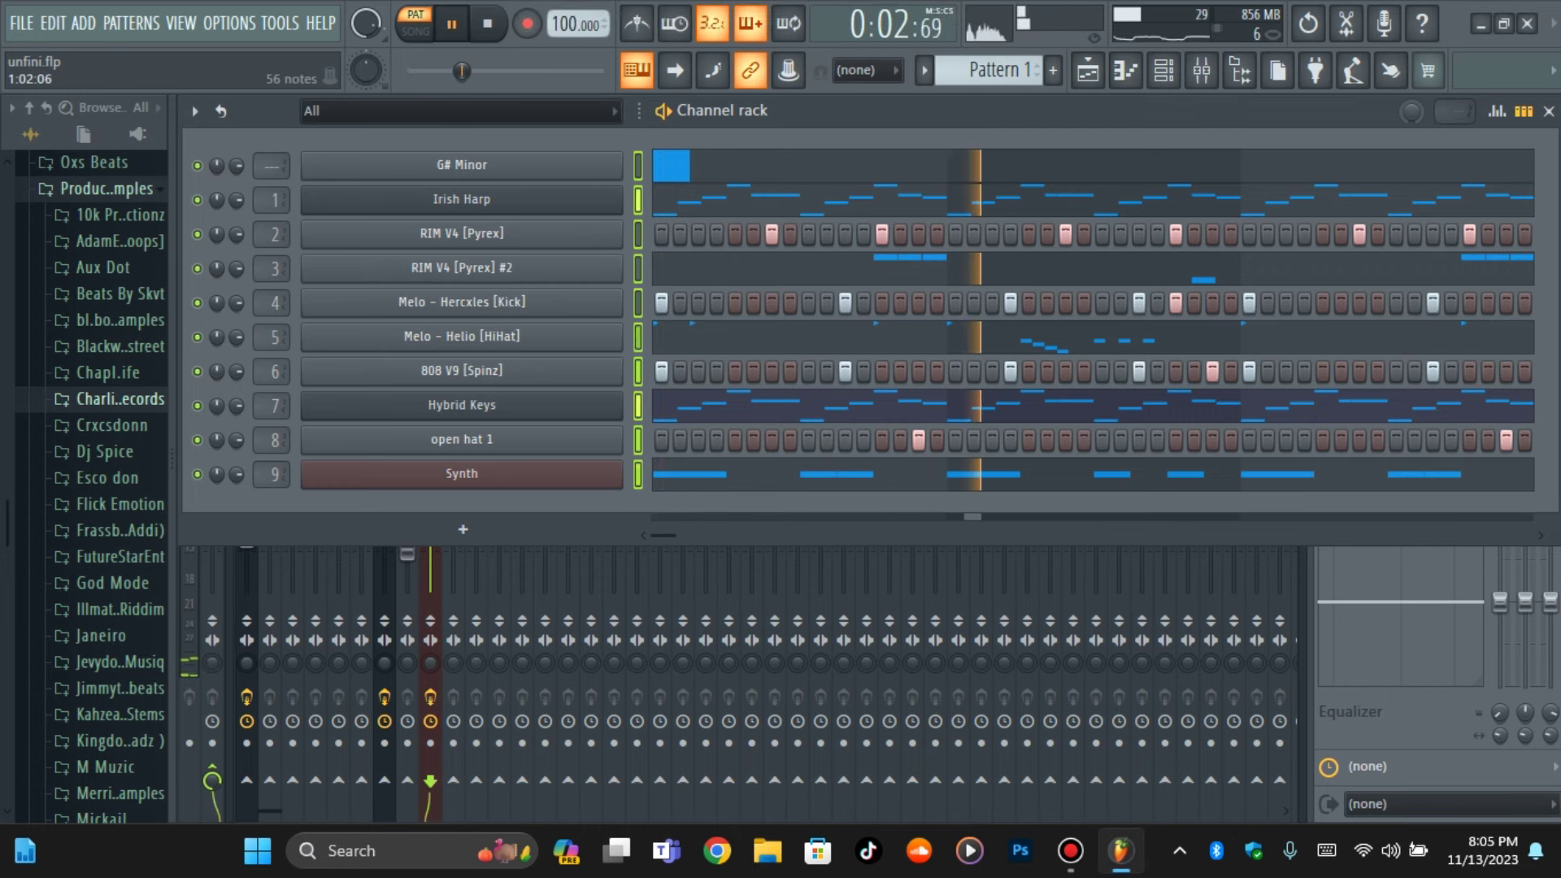
key(space)
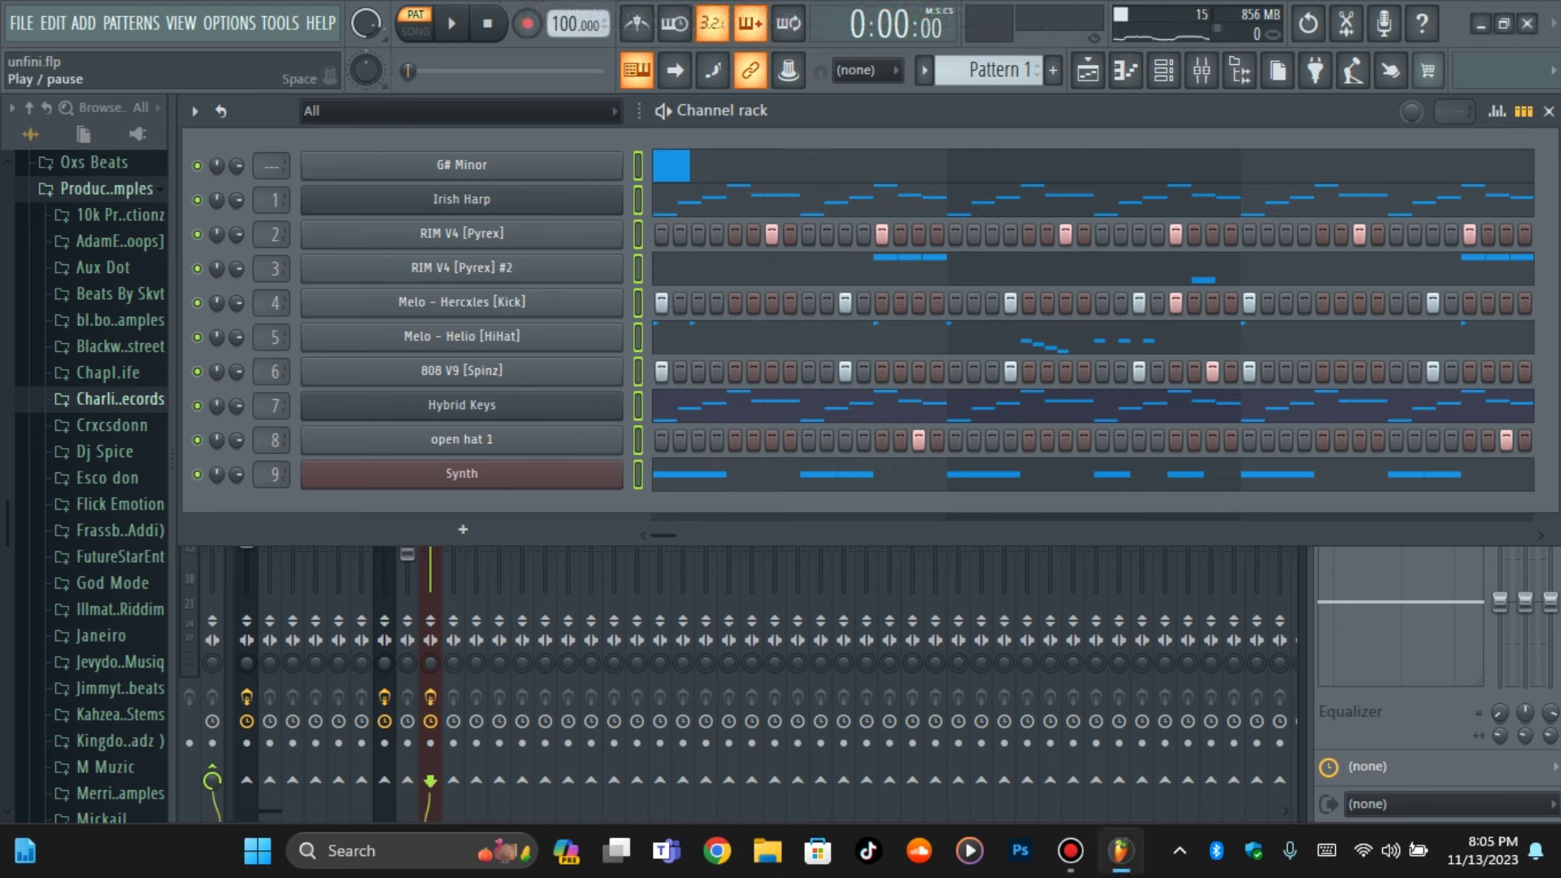
Add the Antidote - Hat (open) - 02 sample from the Antidote drum kit as a new channel while the beat plays
key(space)
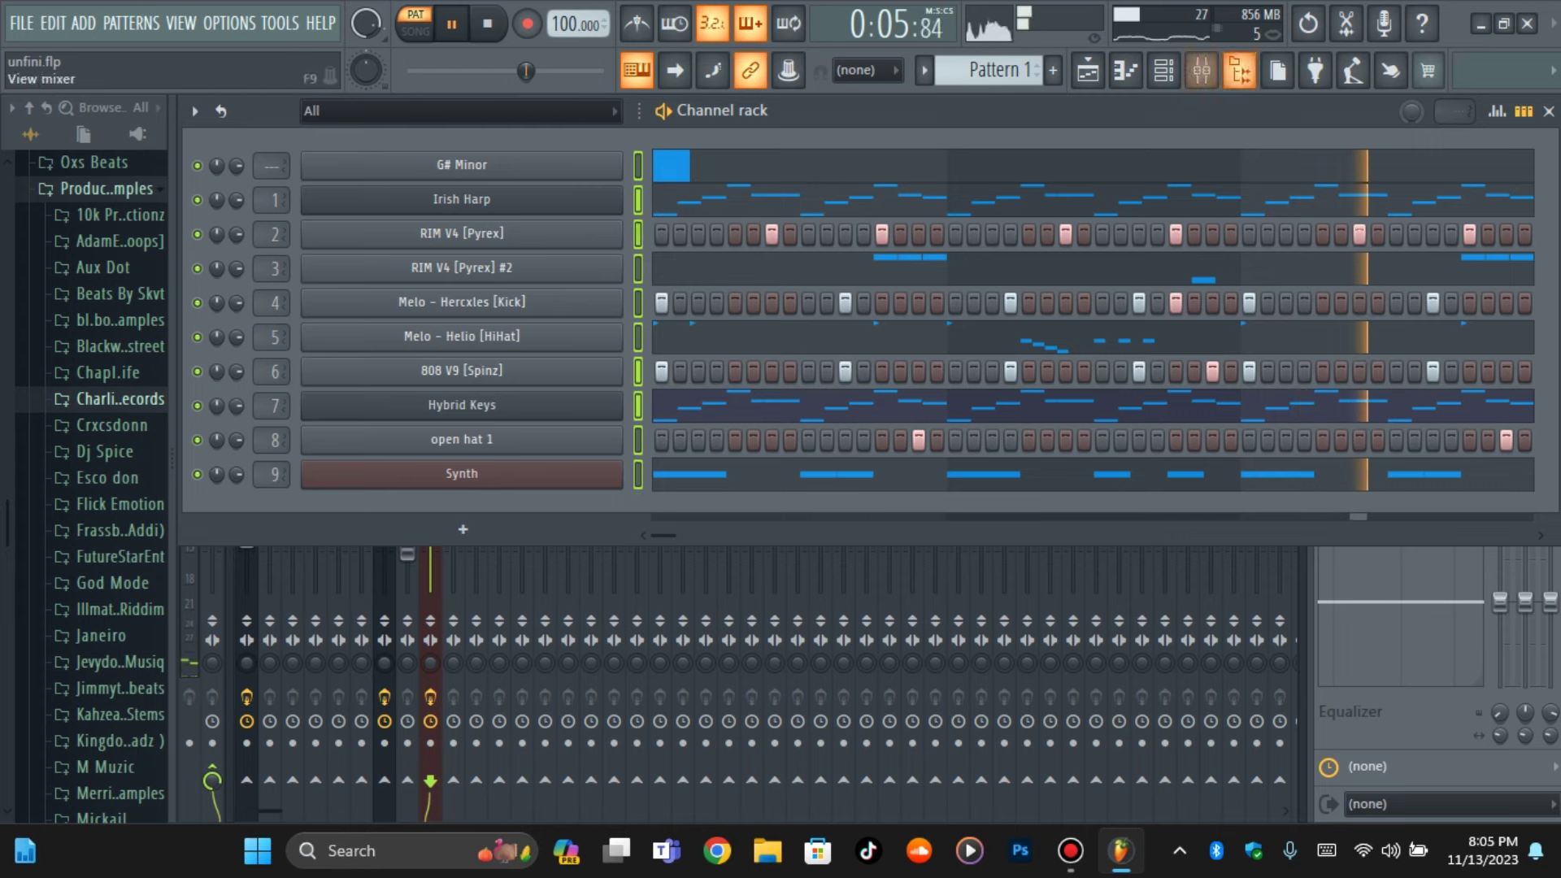
click(106, 187)
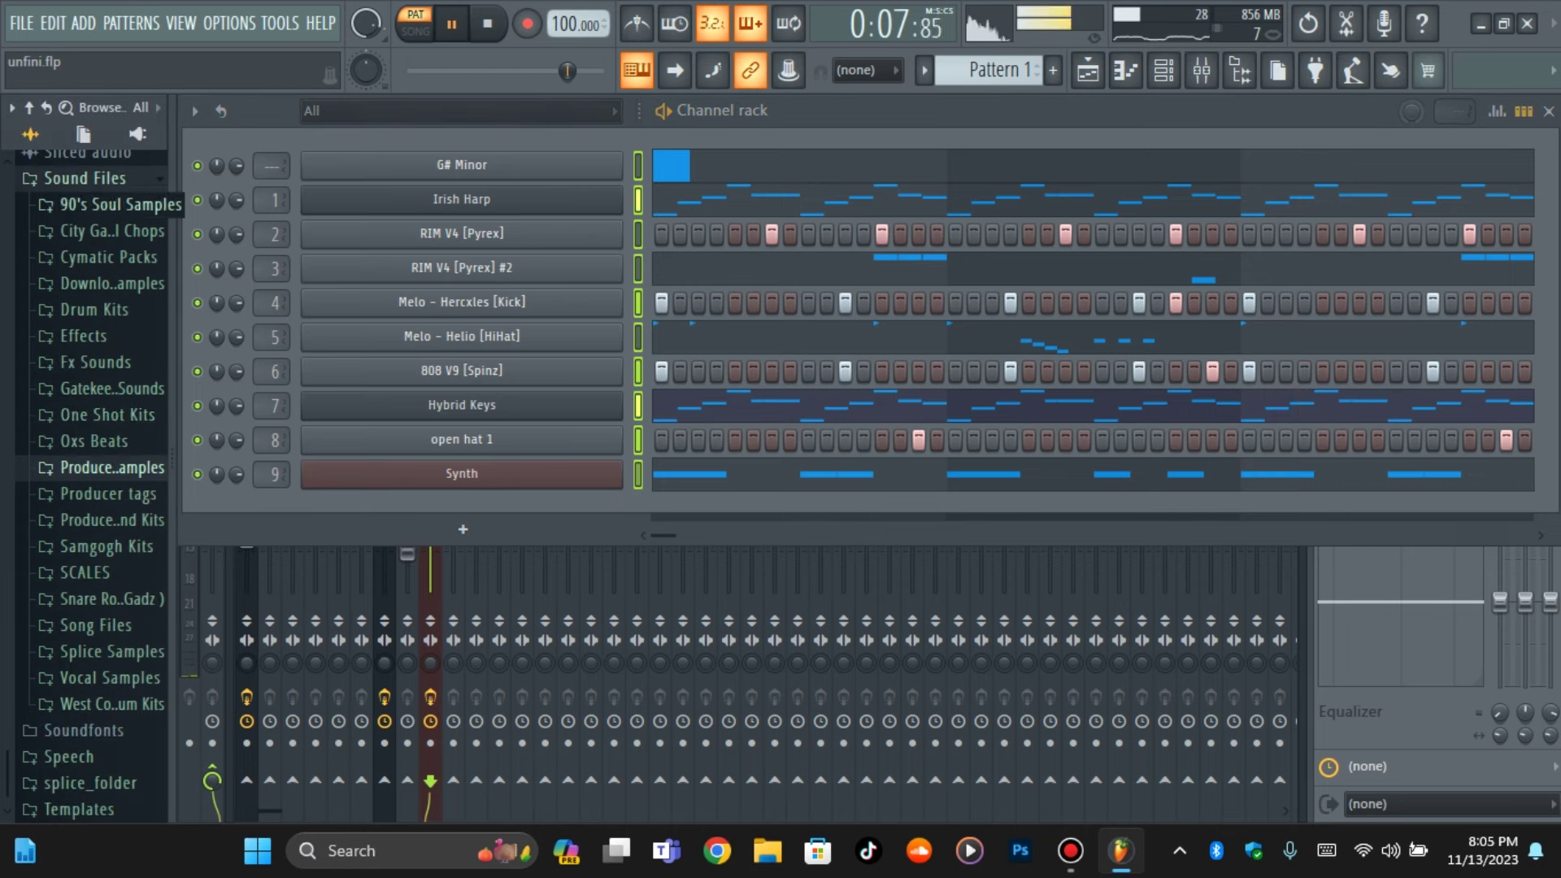
click(95, 310)
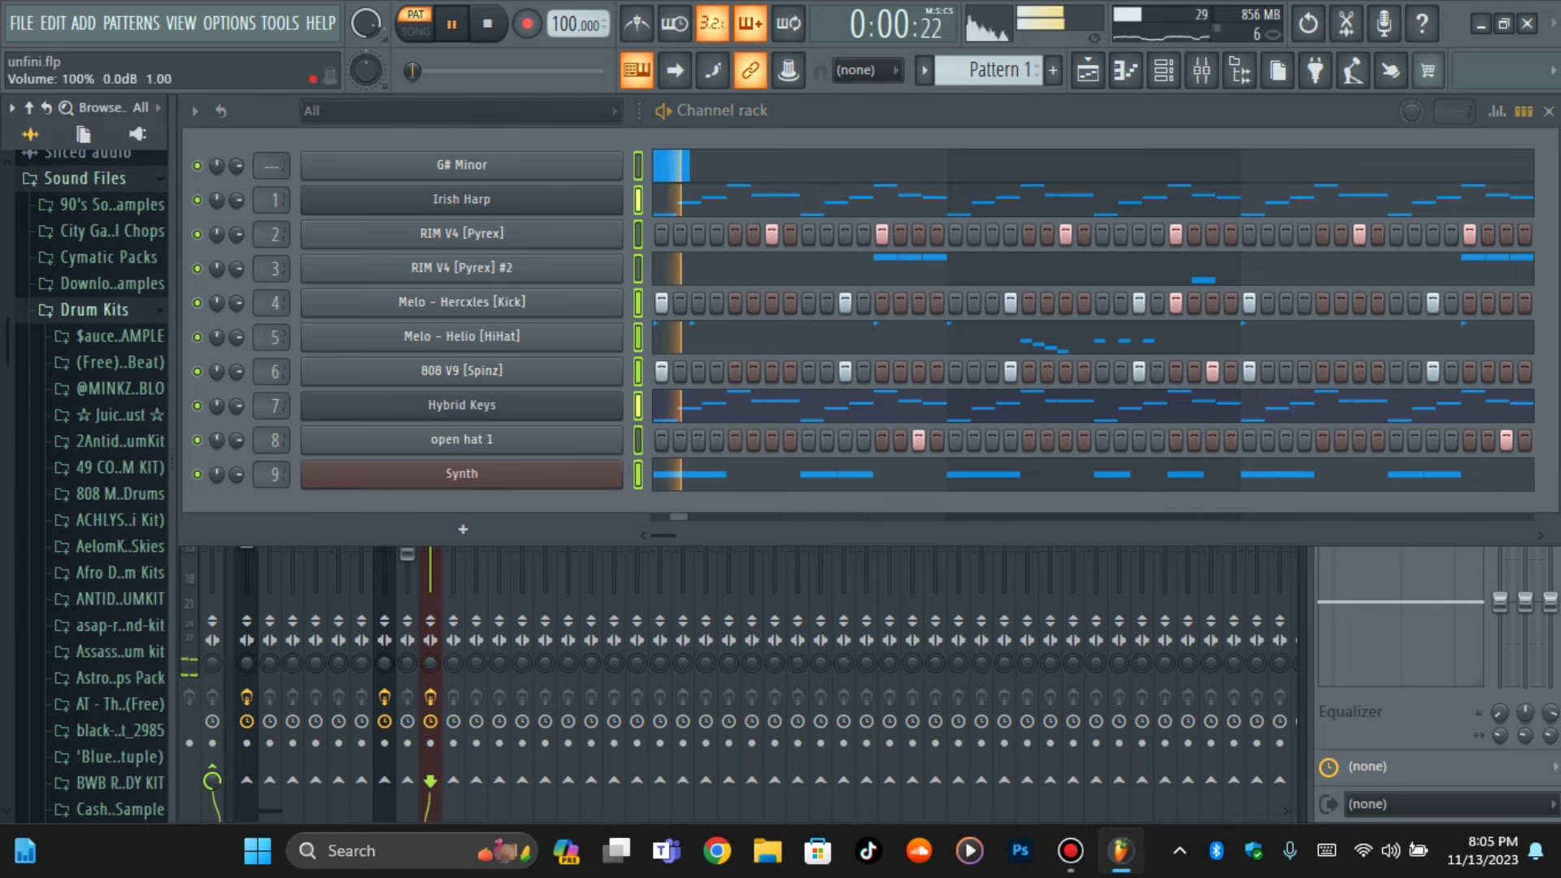
click(120, 598)
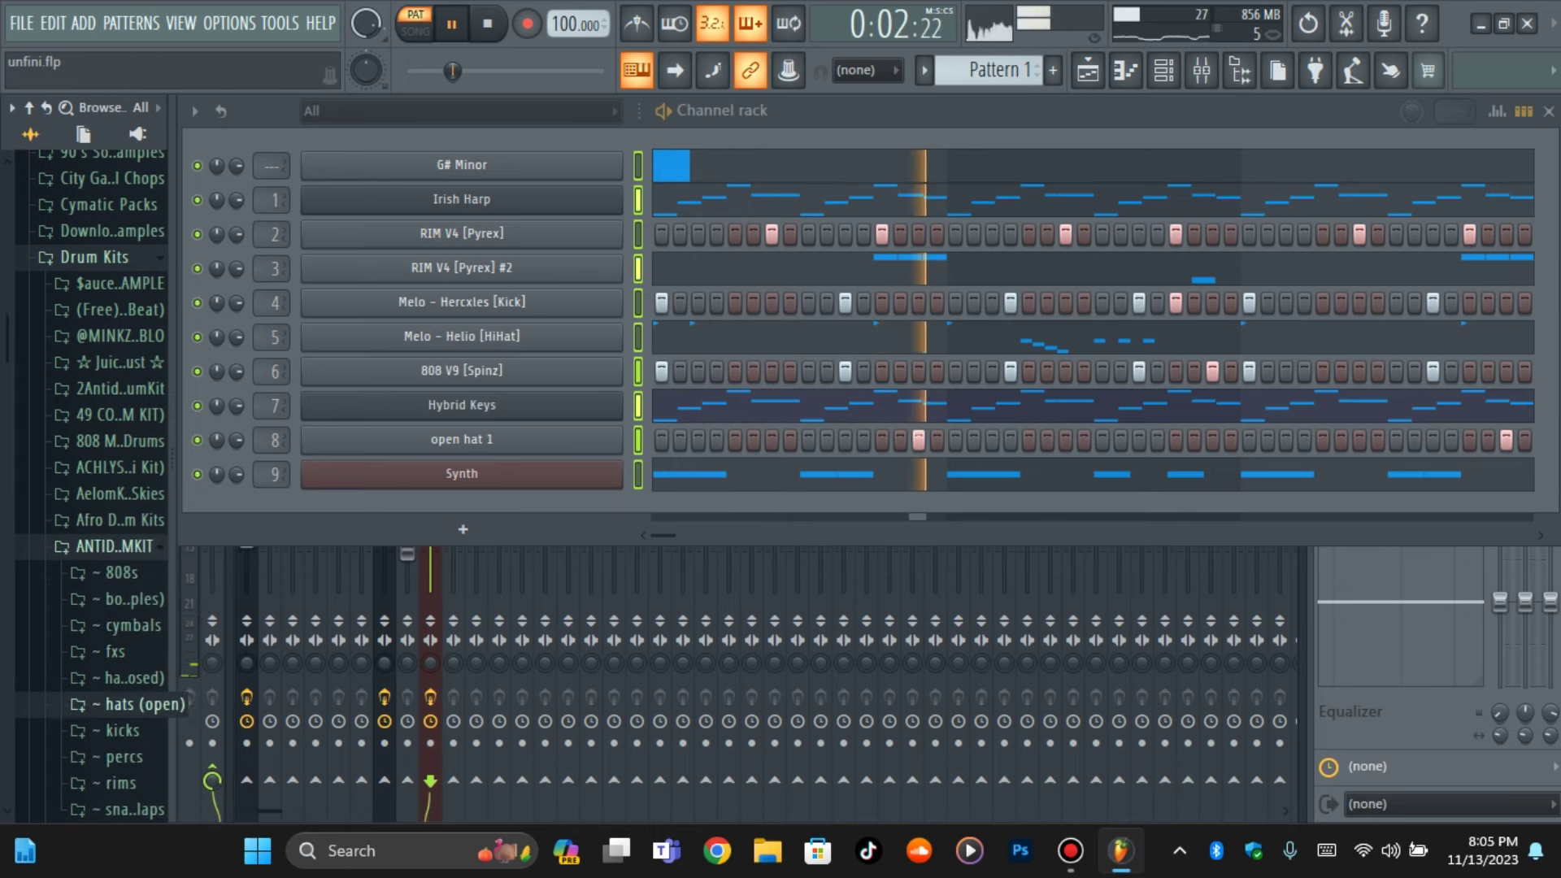
click(122, 704)
drag(122, 753, 456, 529)
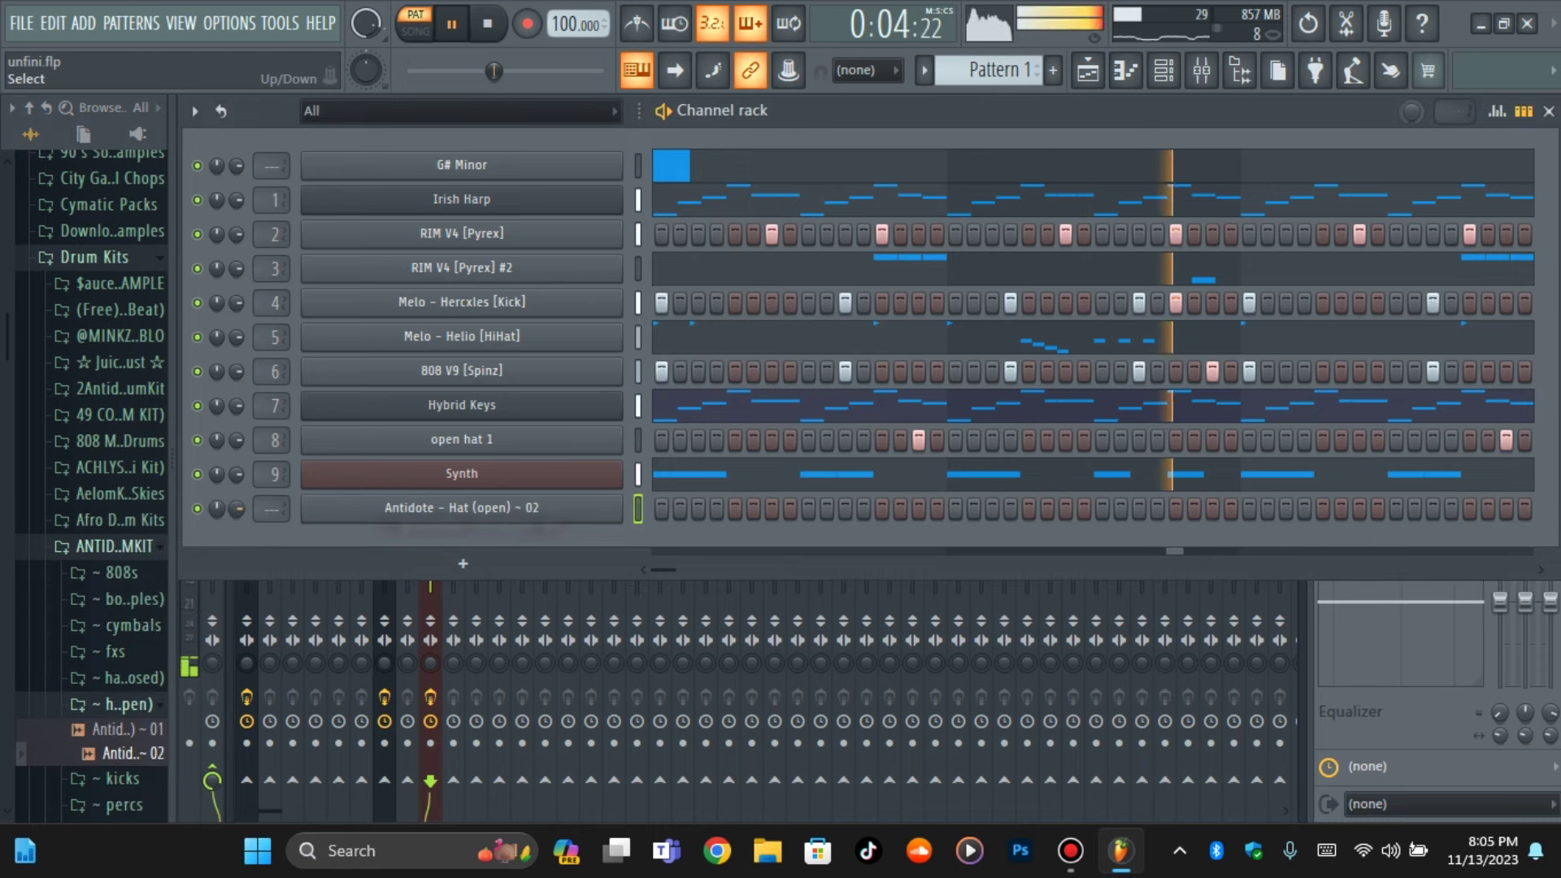
Route the Antidote open hat channel to mixer track 10 and restart the beat
click(462, 507)
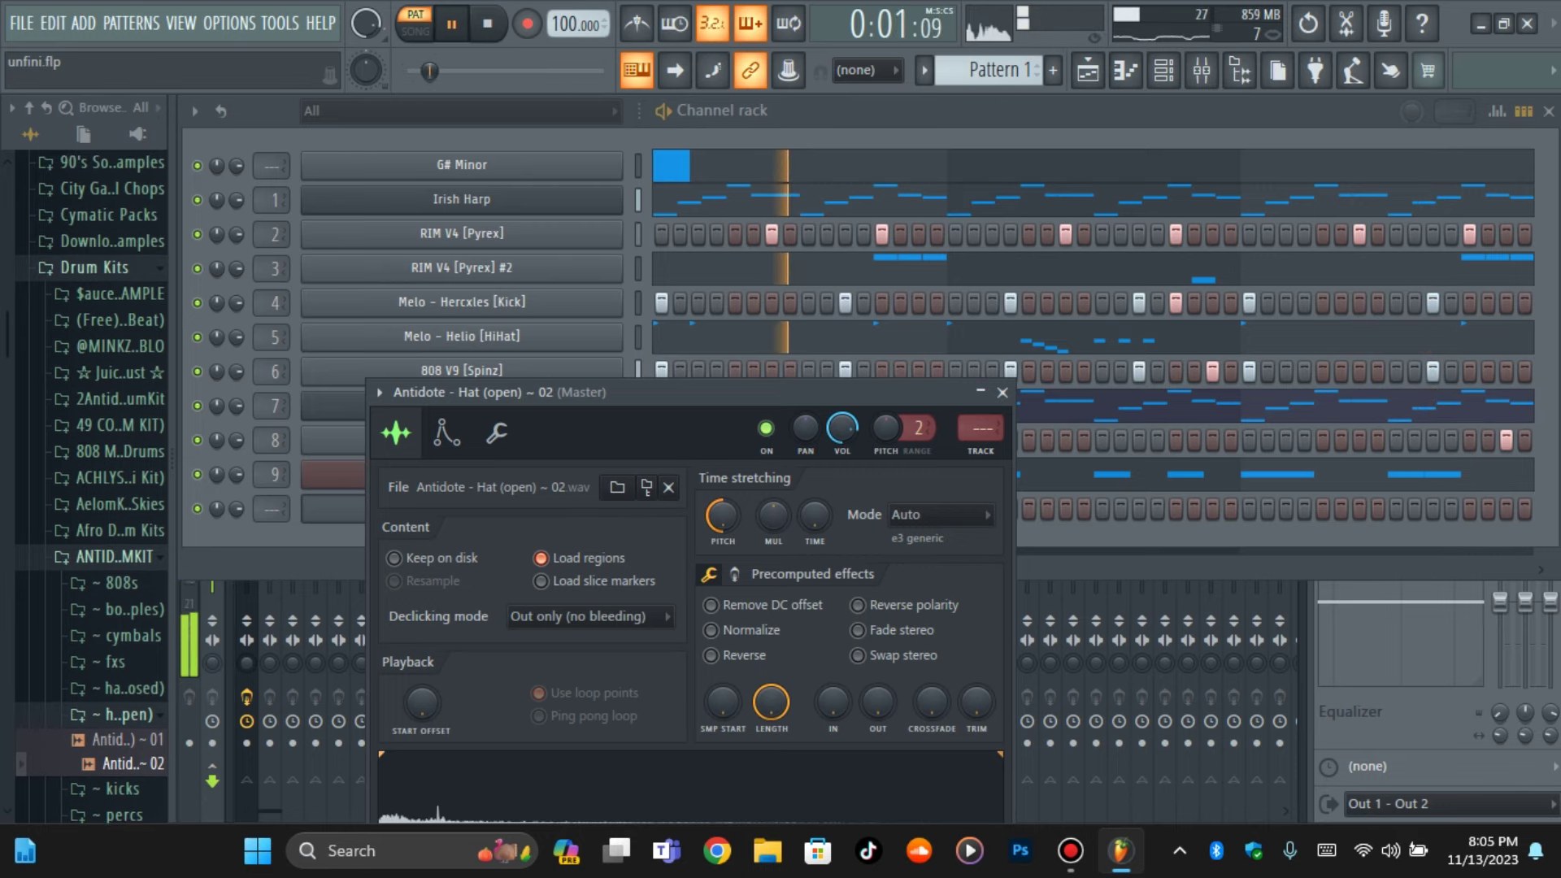
key(Escape)
click(1202, 71)
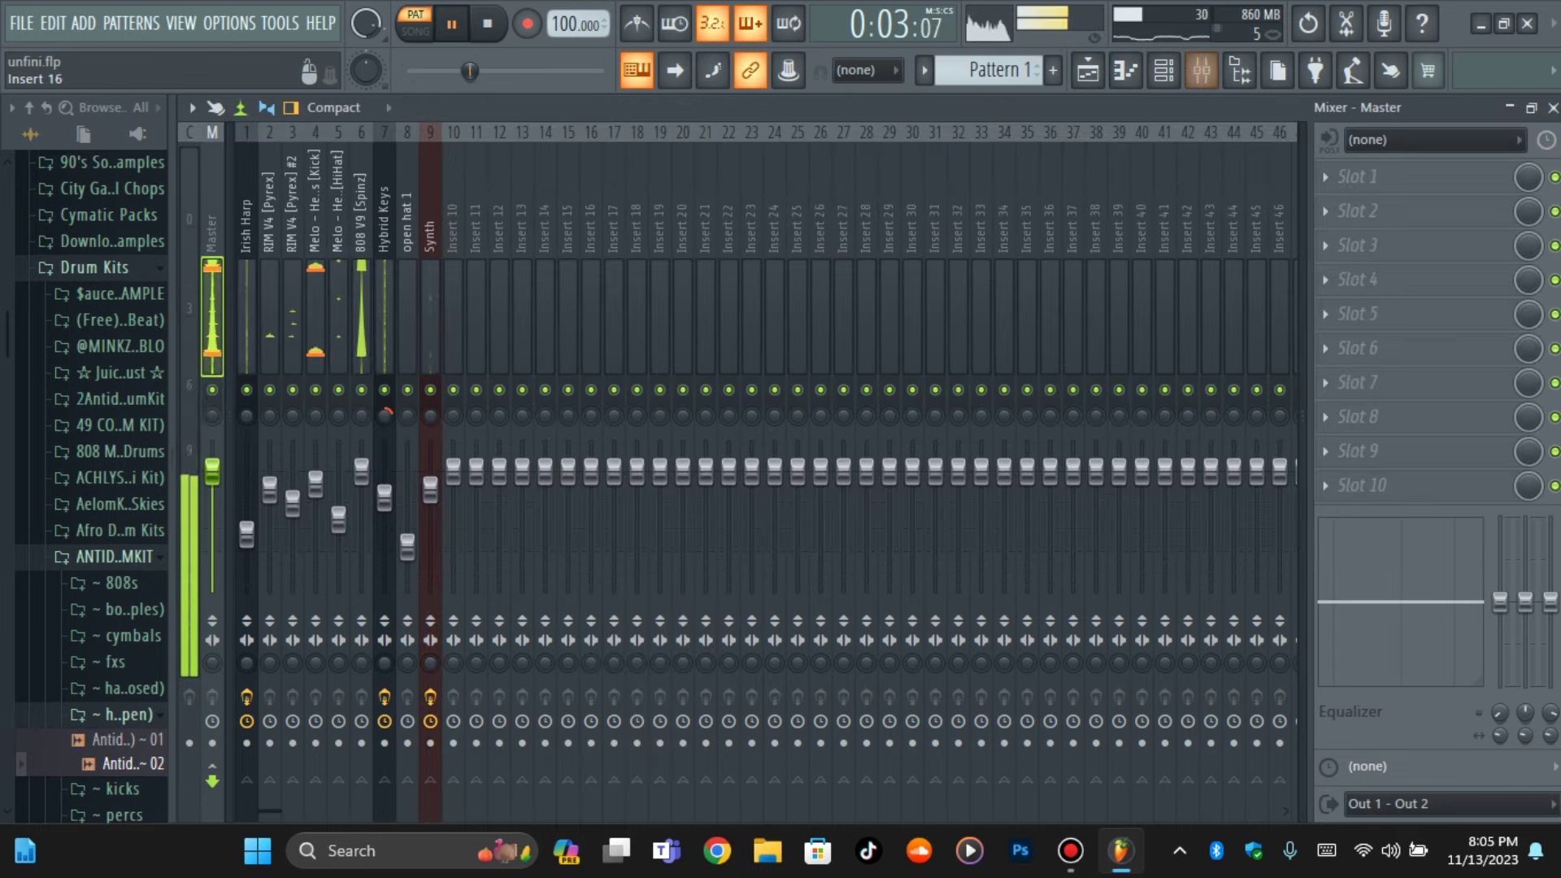
right_click(447, 130)
mouse_move(529, 361)
click(813, 361)
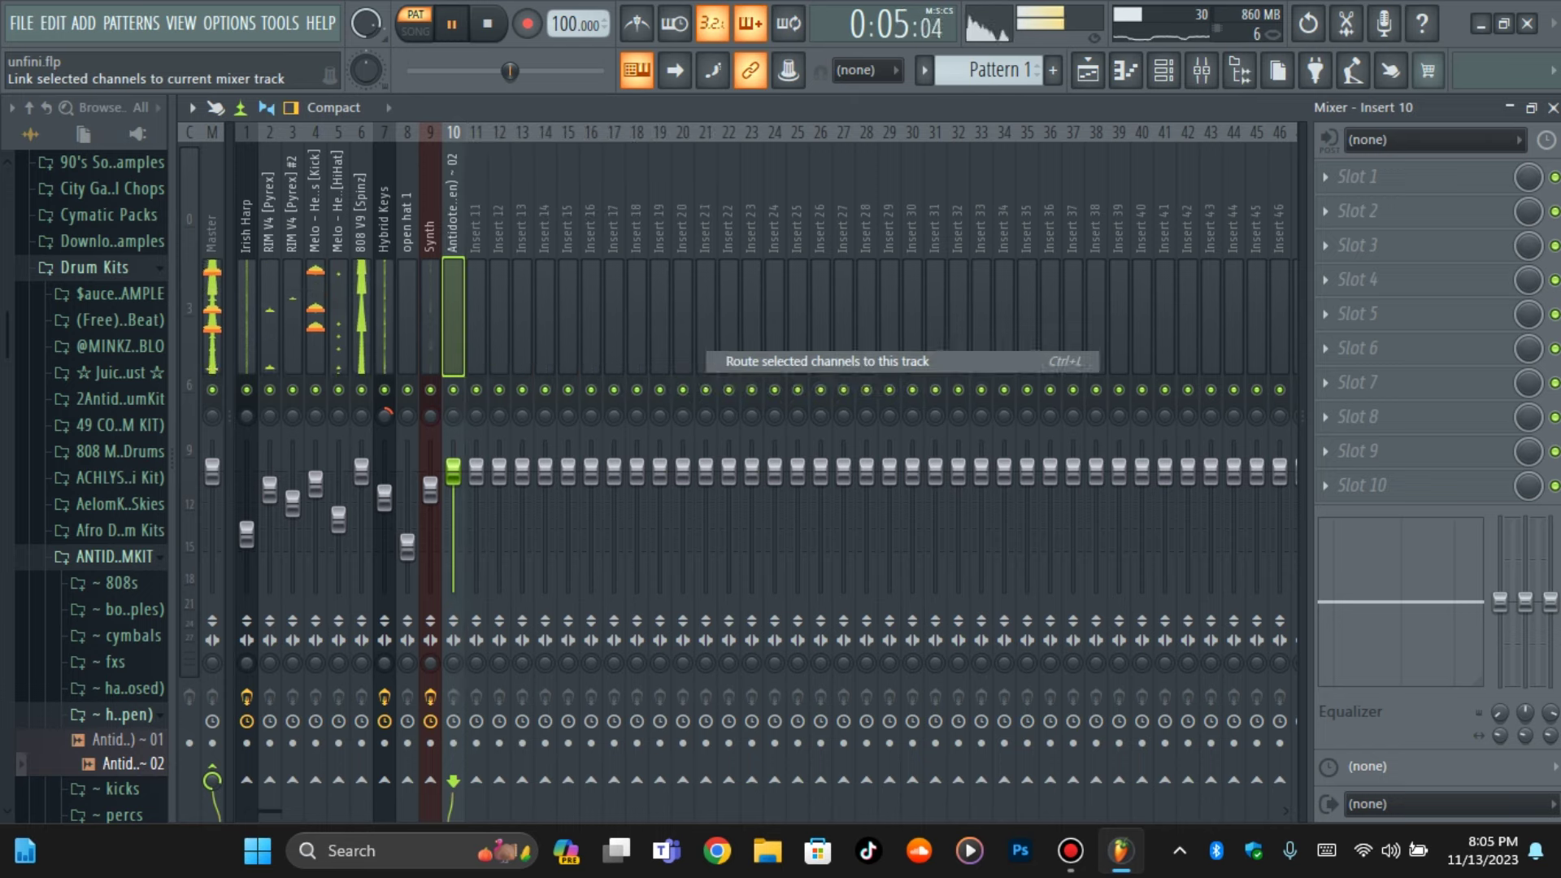
key(space)
key(space)
Place an Antidote open hat hit on step 1 and lower the sample's pitch shift to -1100 cents
click(1164, 70)
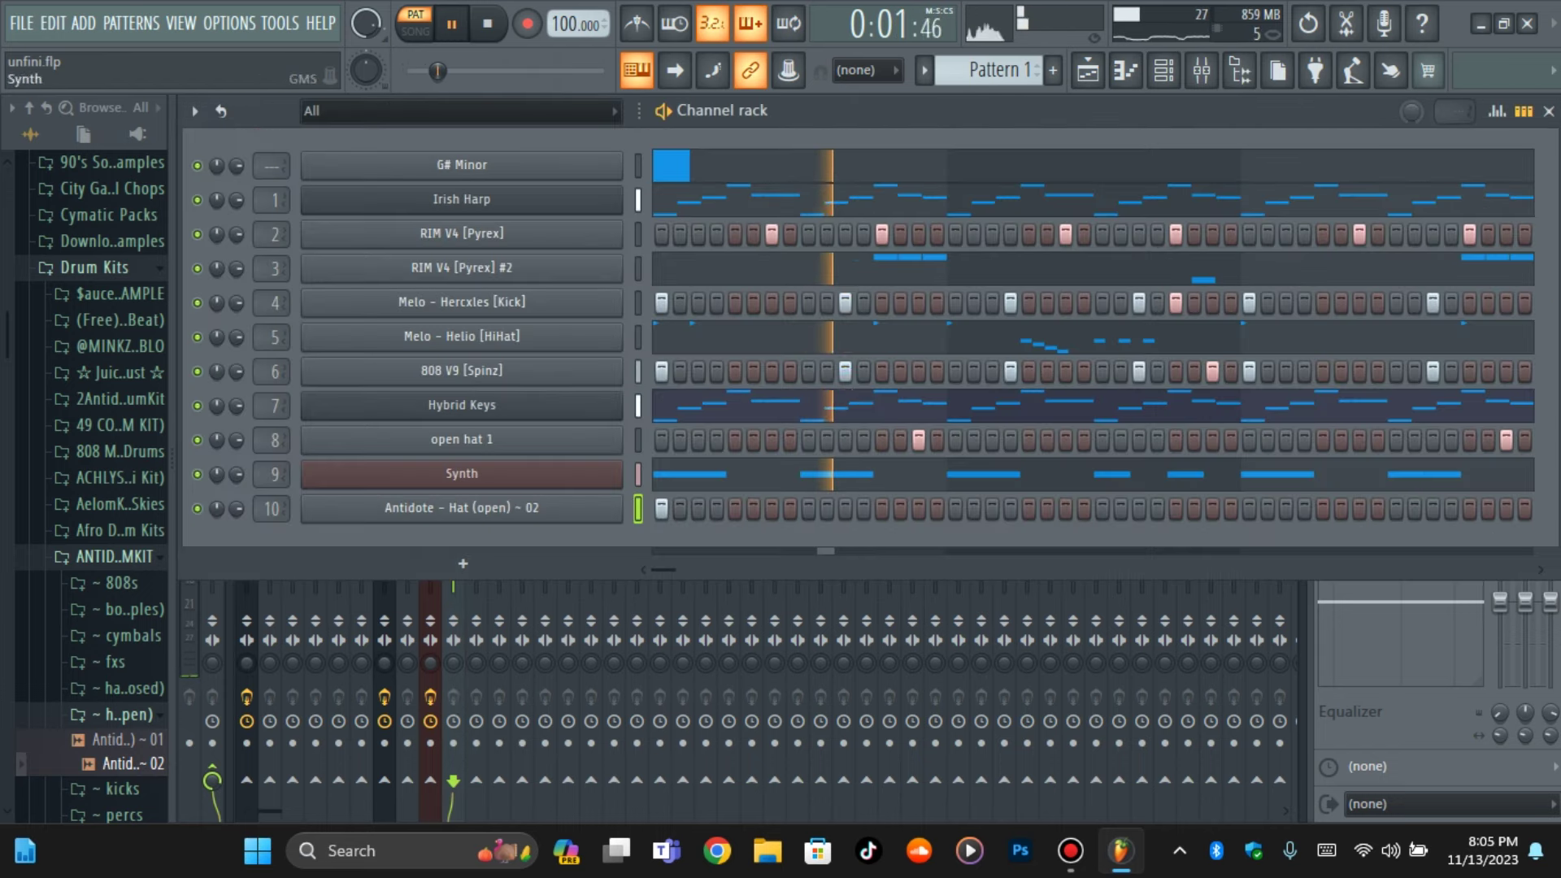
key(space)
click(462, 507)
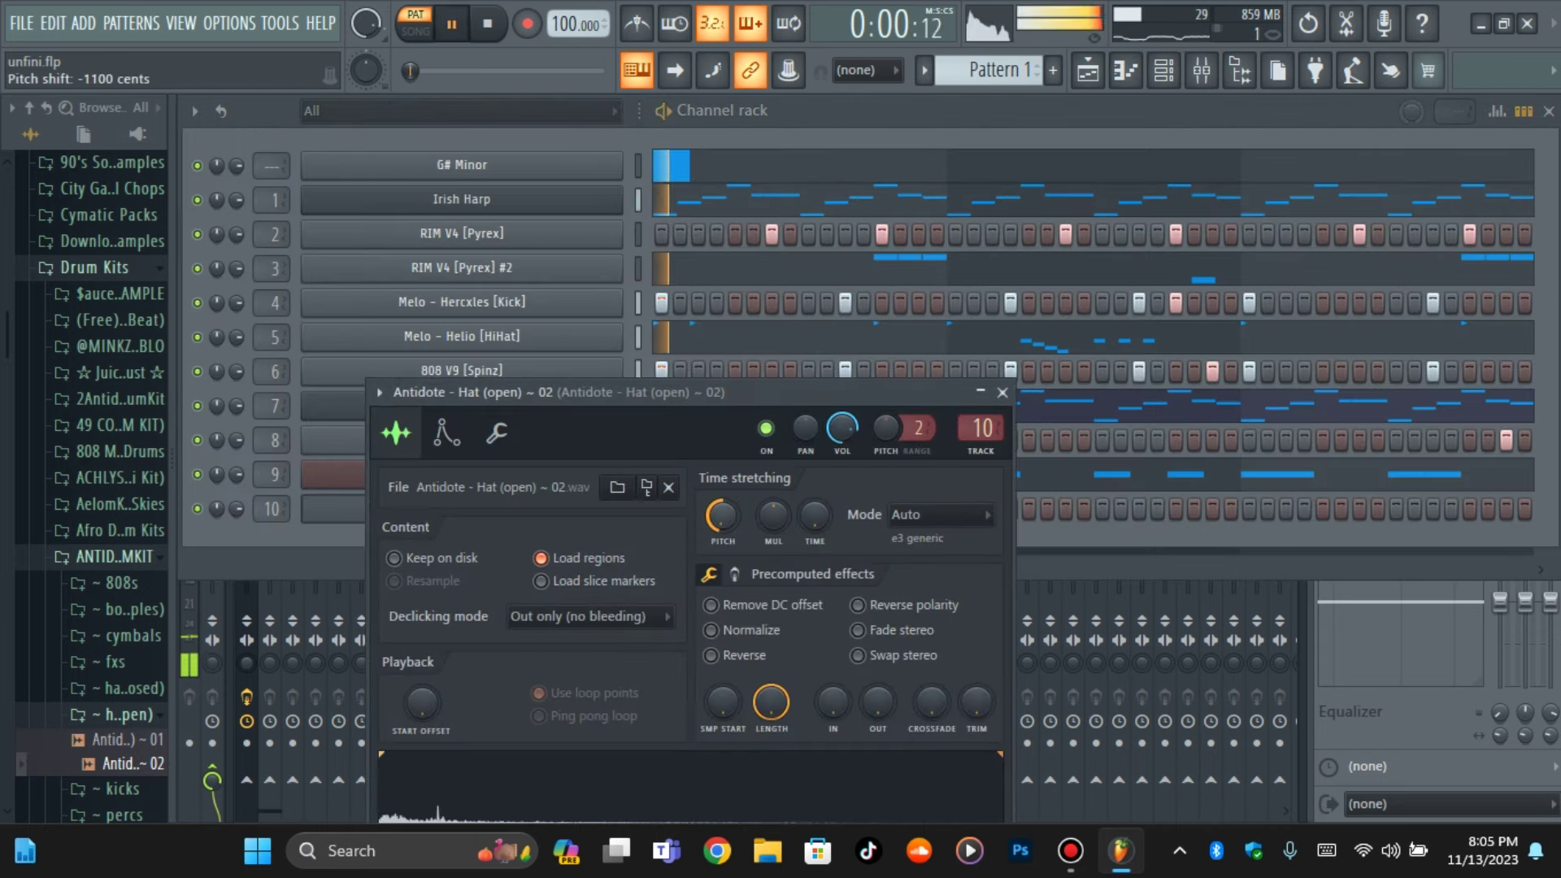
key(space)
key(space)
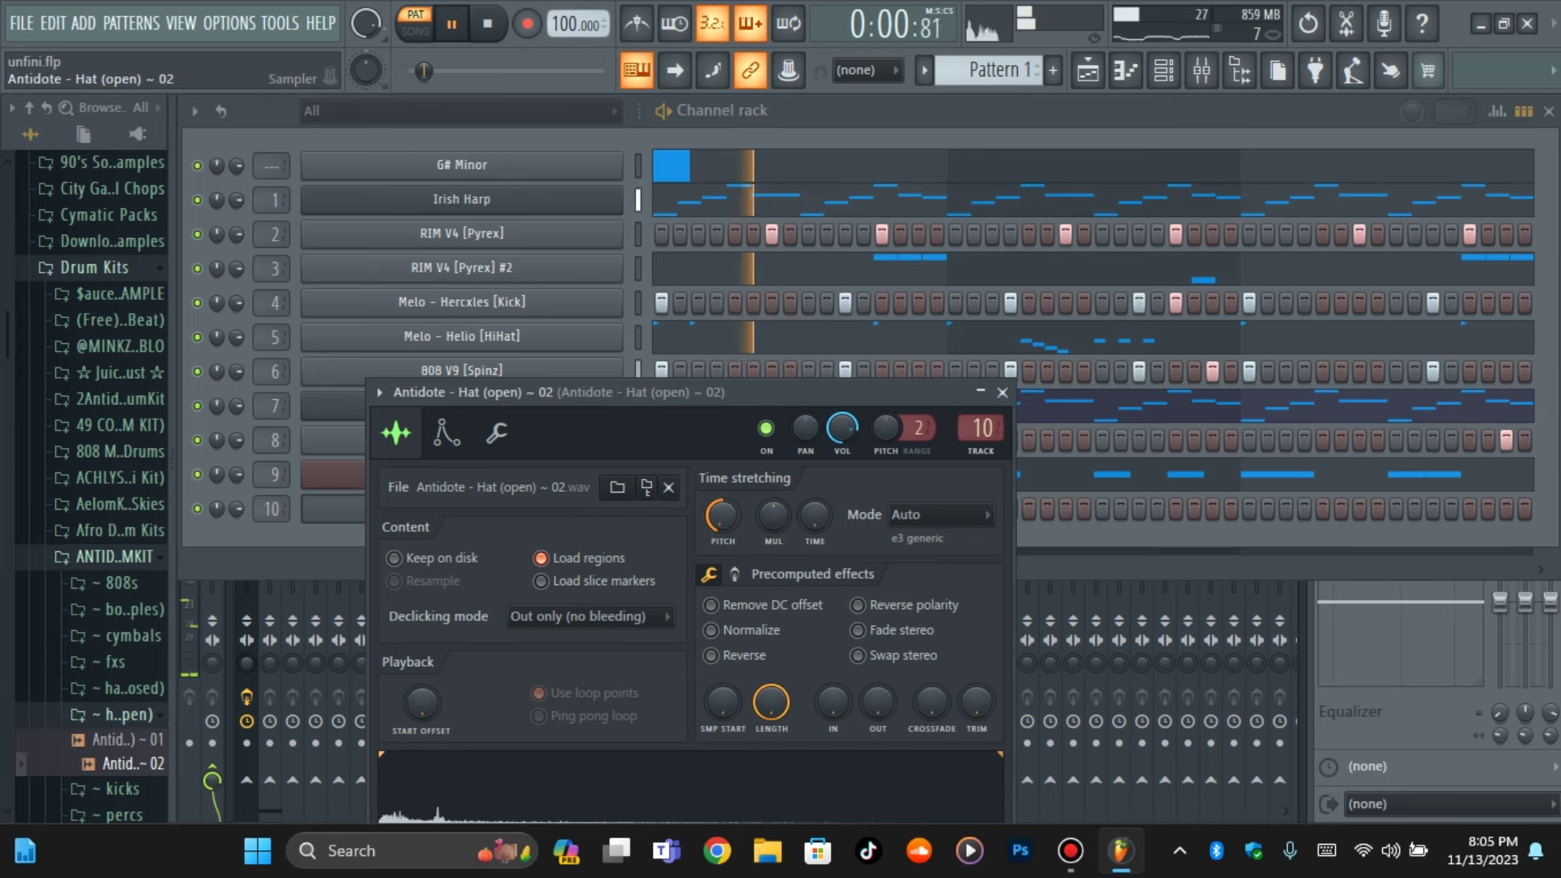
Lower the Antidote open hat's mixer volume to 69% and return to the channel rack
key(Escape)
key(F9)
key(space)
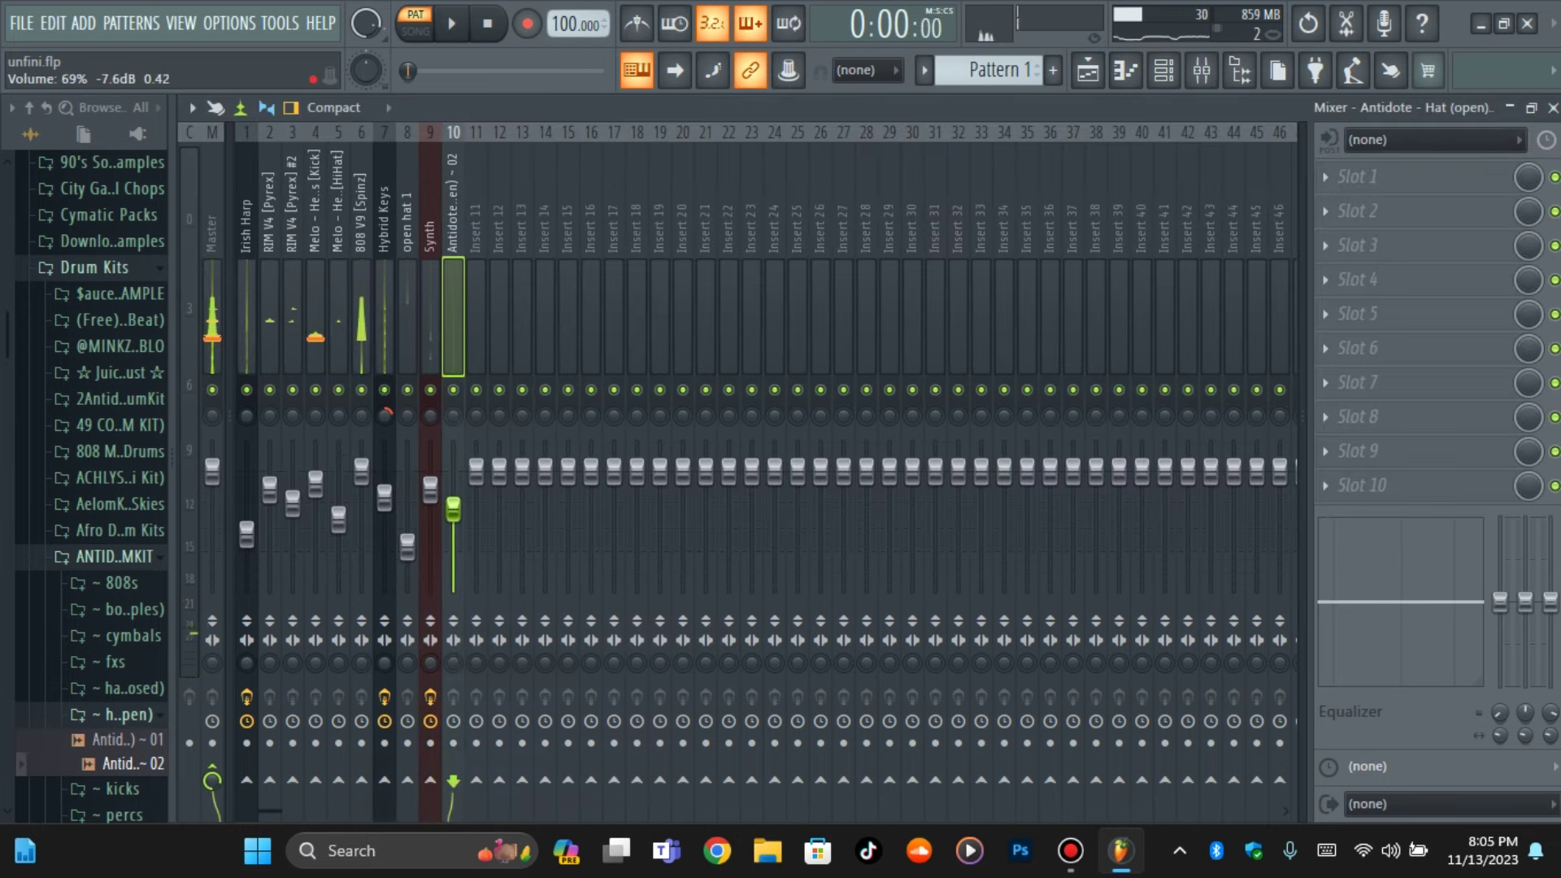
click(1164, 70)
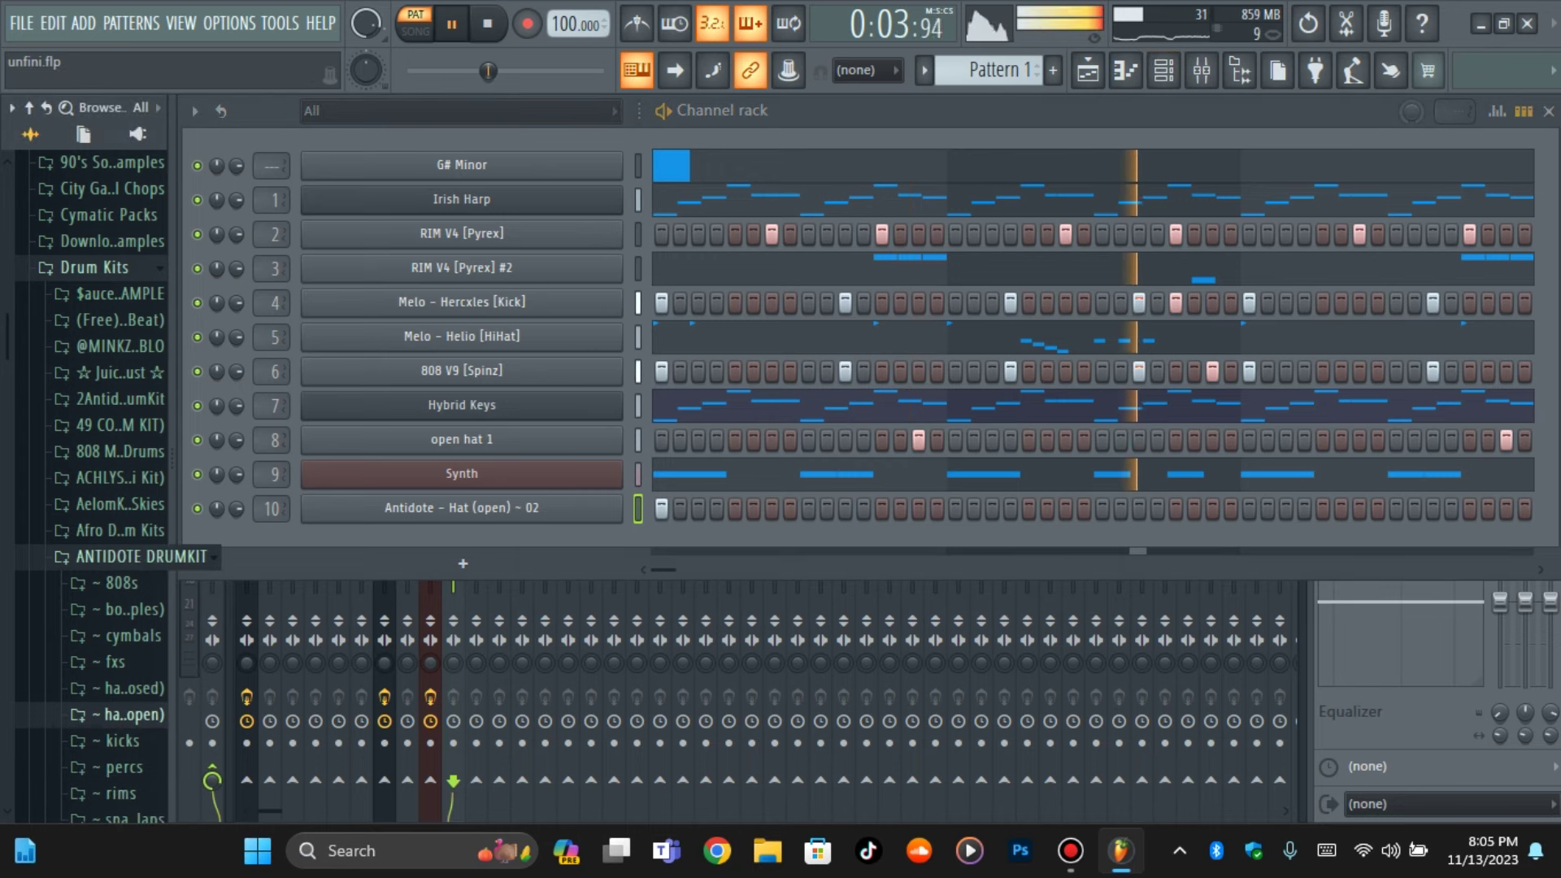
Collapse the Antidote drum kit folder, add a reFX Nexus channel, and load the Bells - Blue Light preset
click(114, 556)
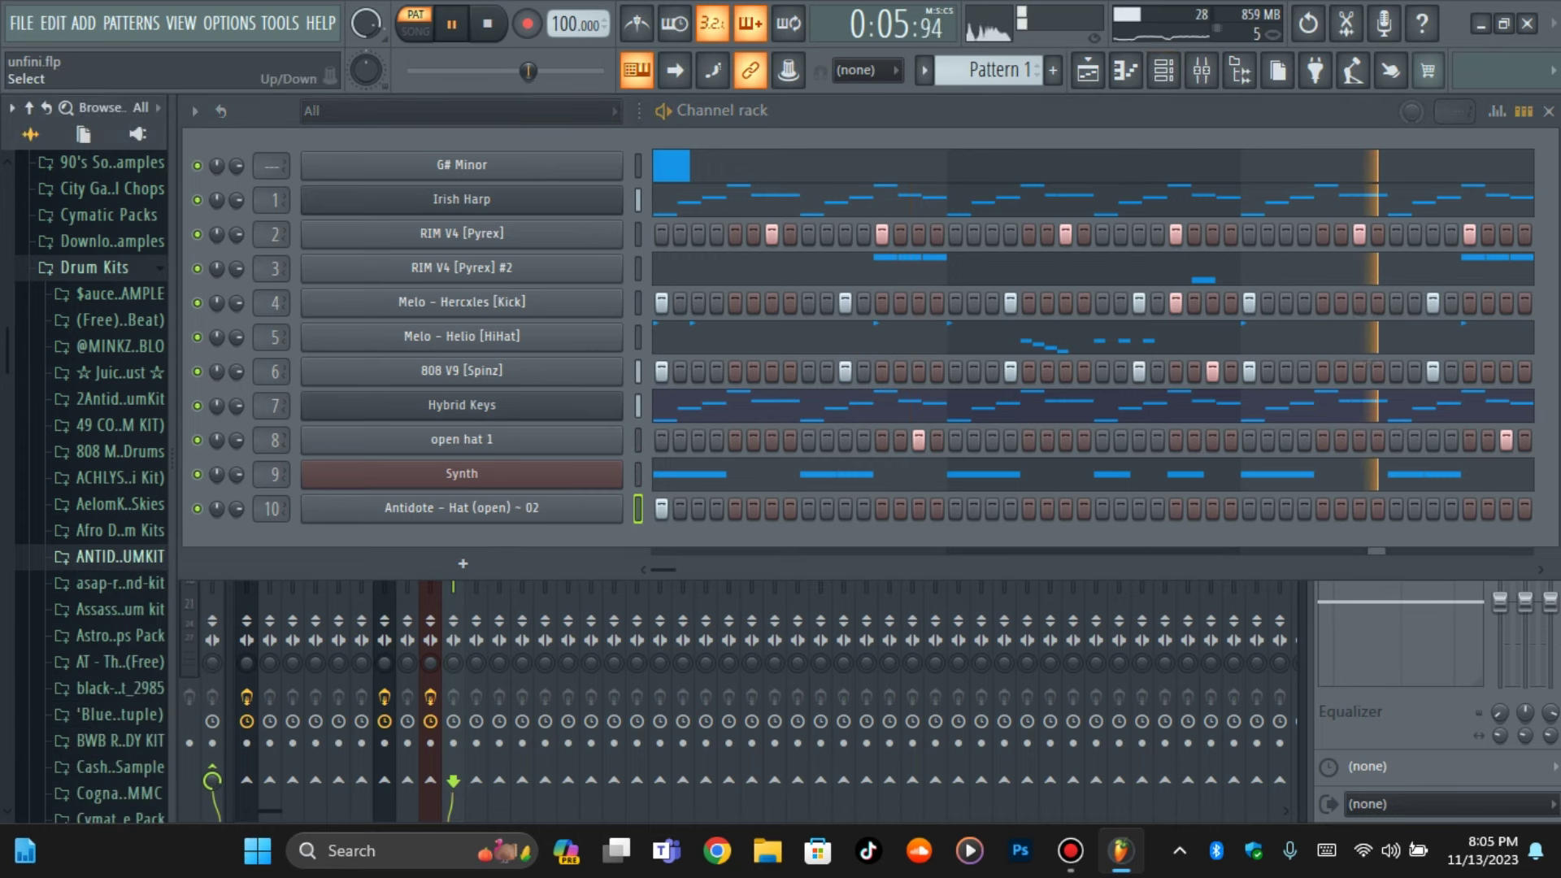
click(309, 563)
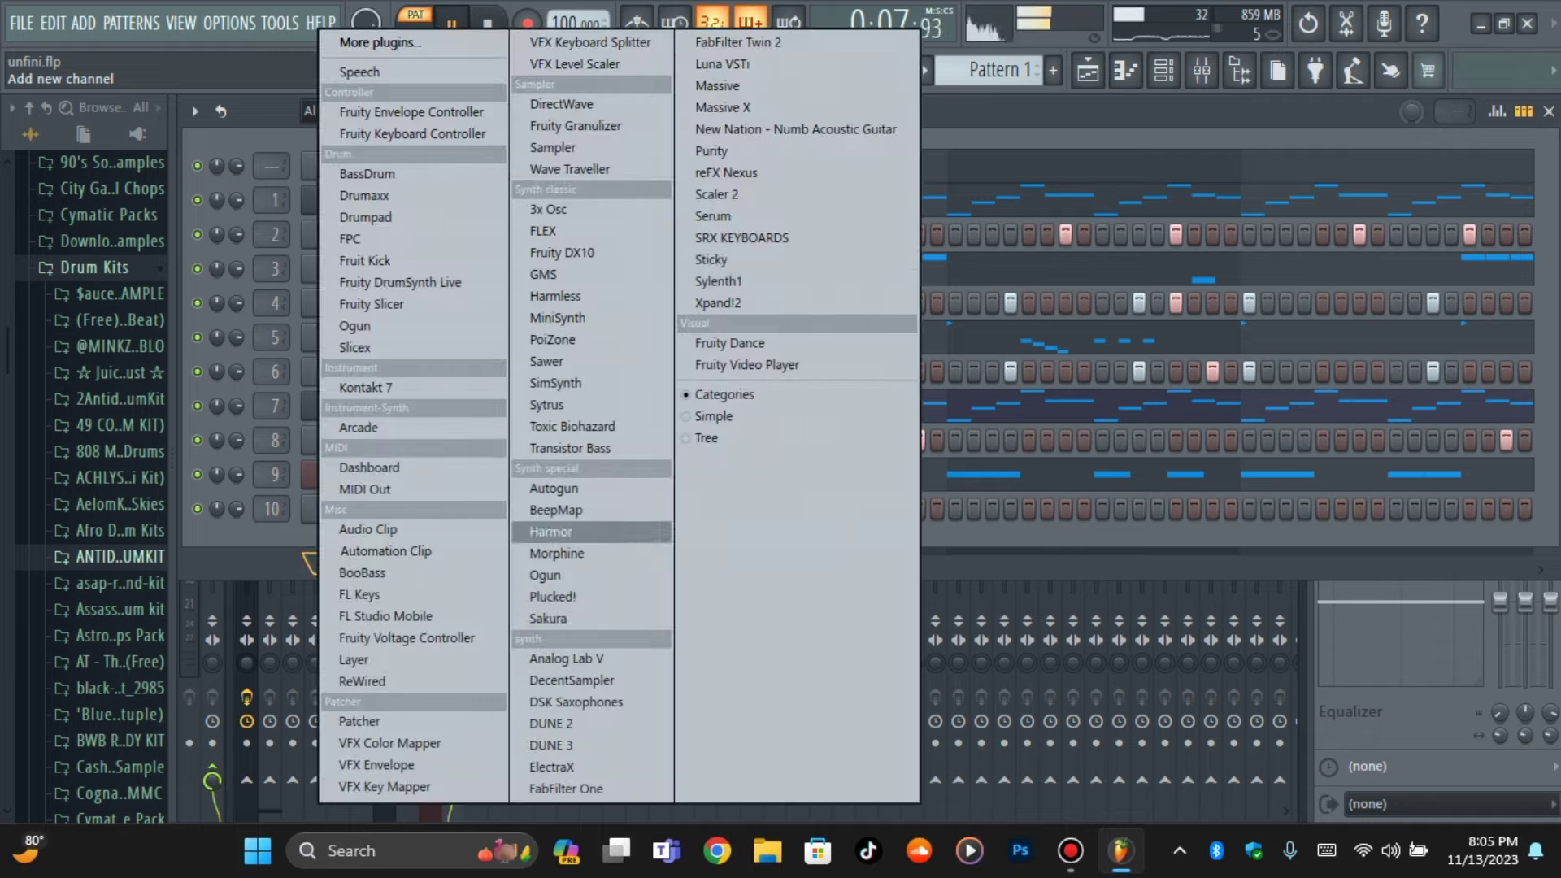
click(726, 172)
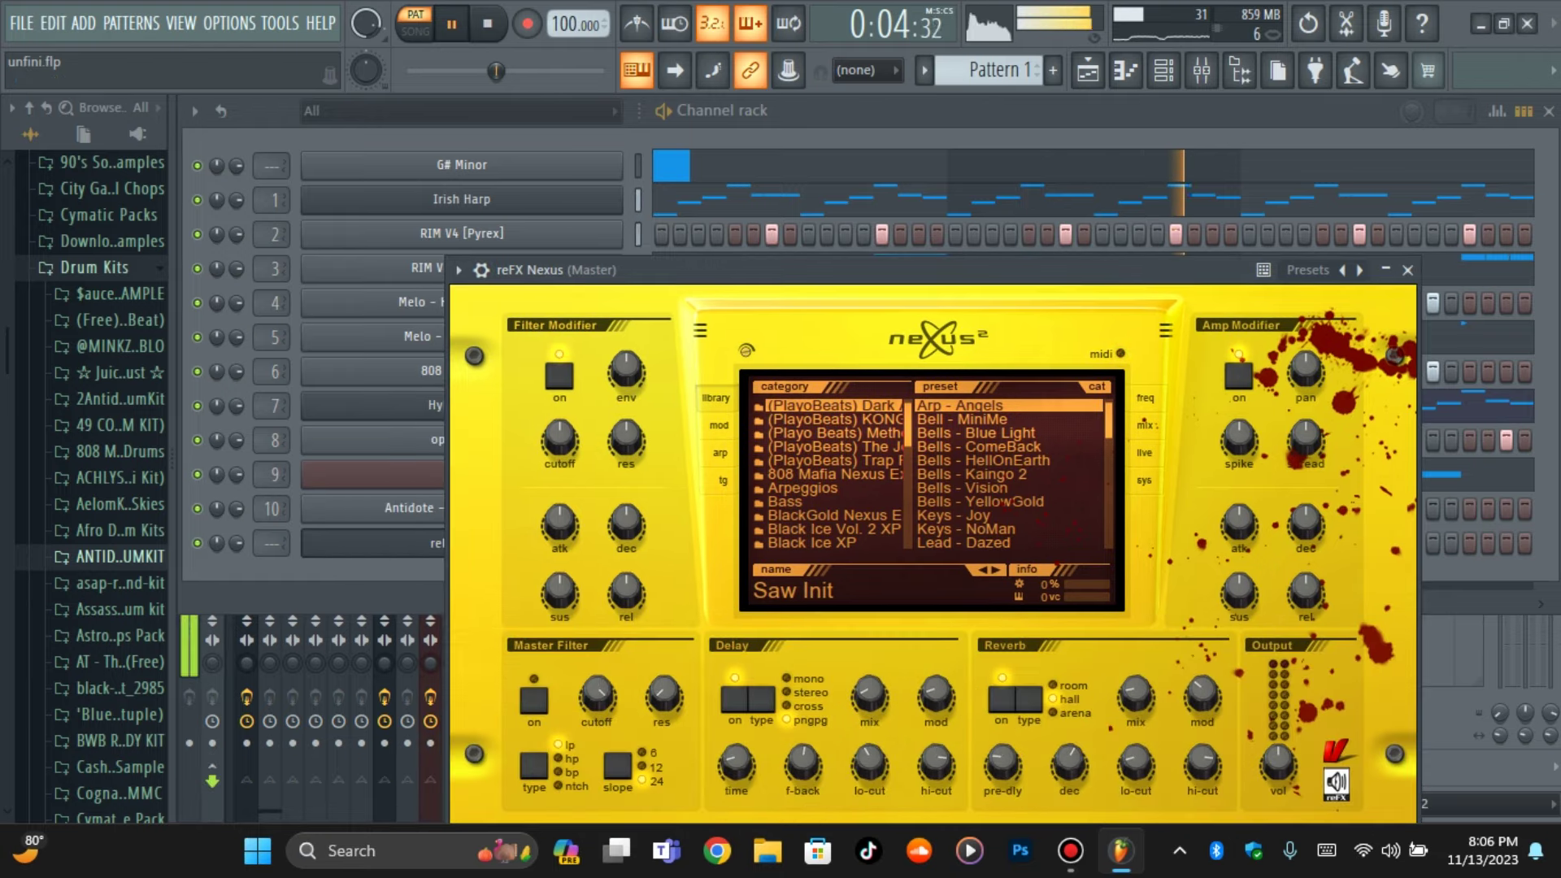
click(967, 432)
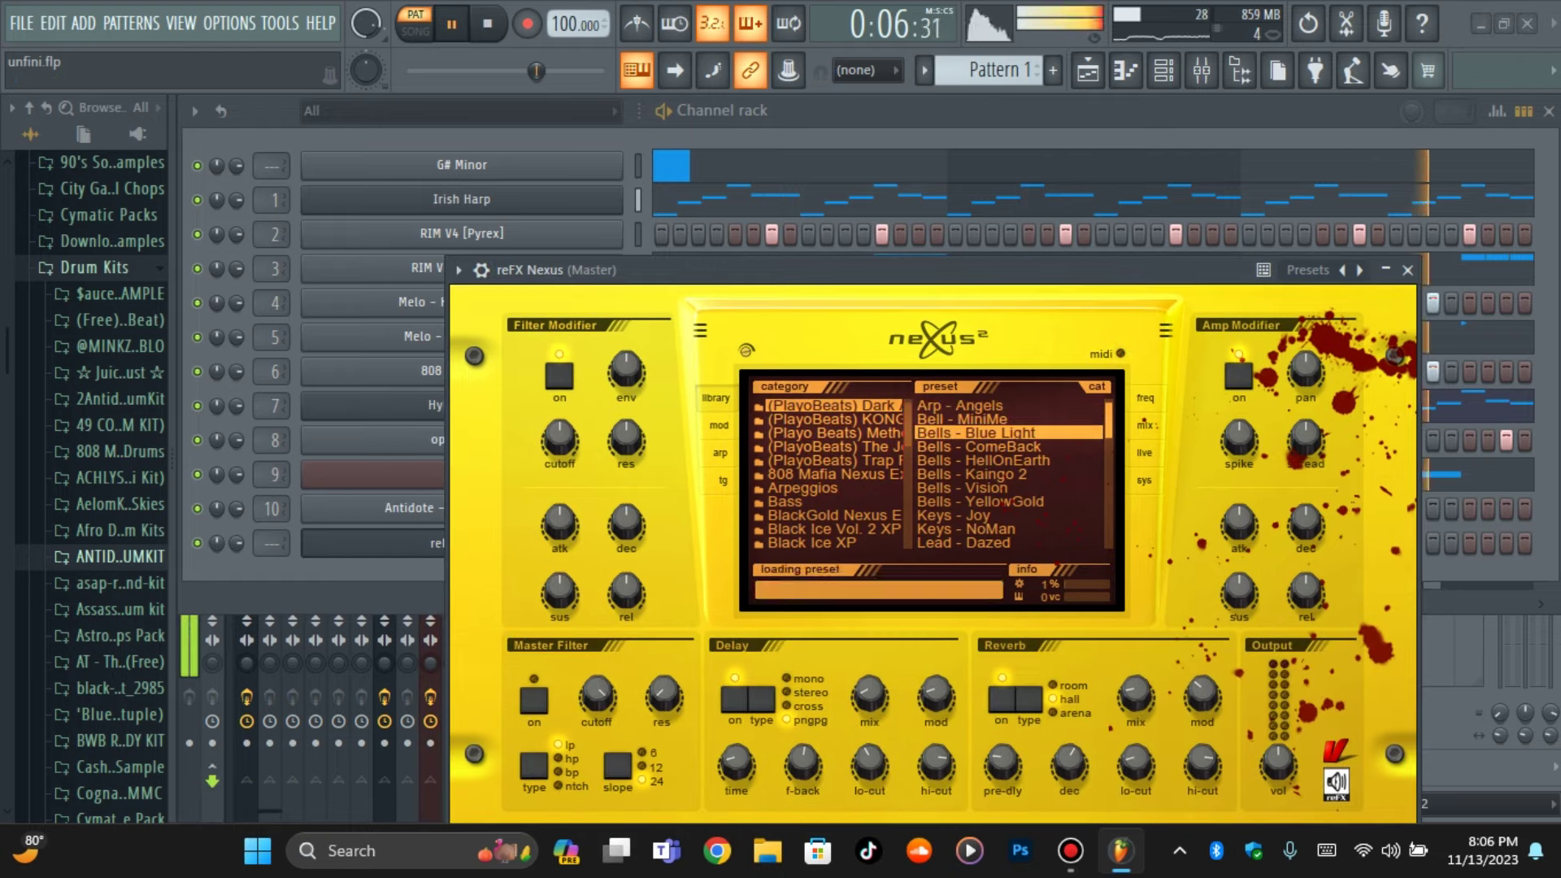
Check the miscellaneous channel settings of Irish Harp and reFX Nexus, and return to the Nexus preset view
click(390, 199)
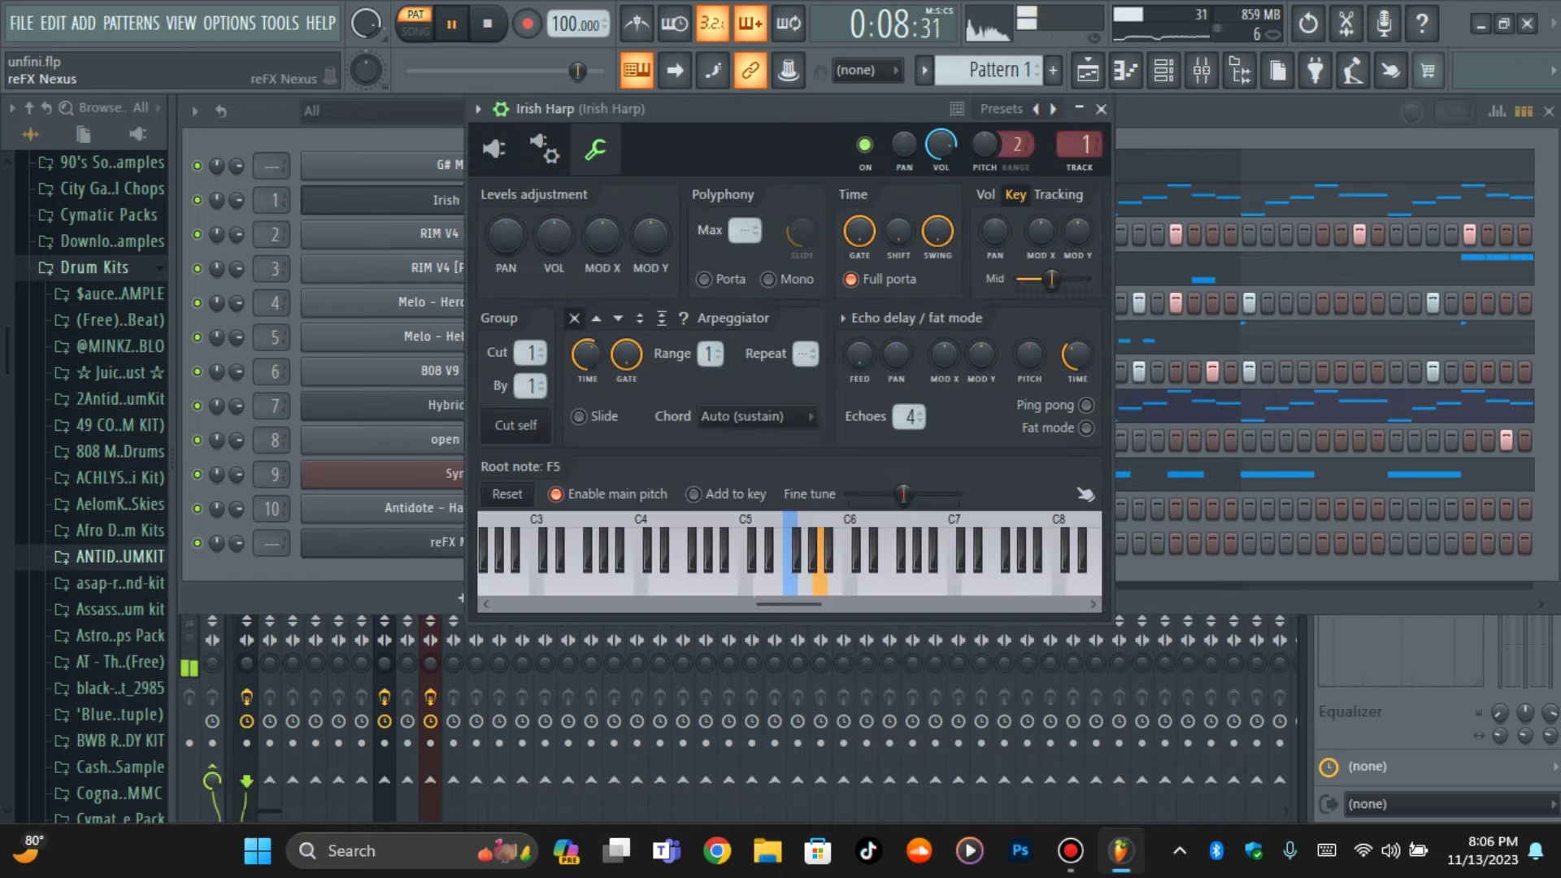
click(382, 543)
click(482, 269)
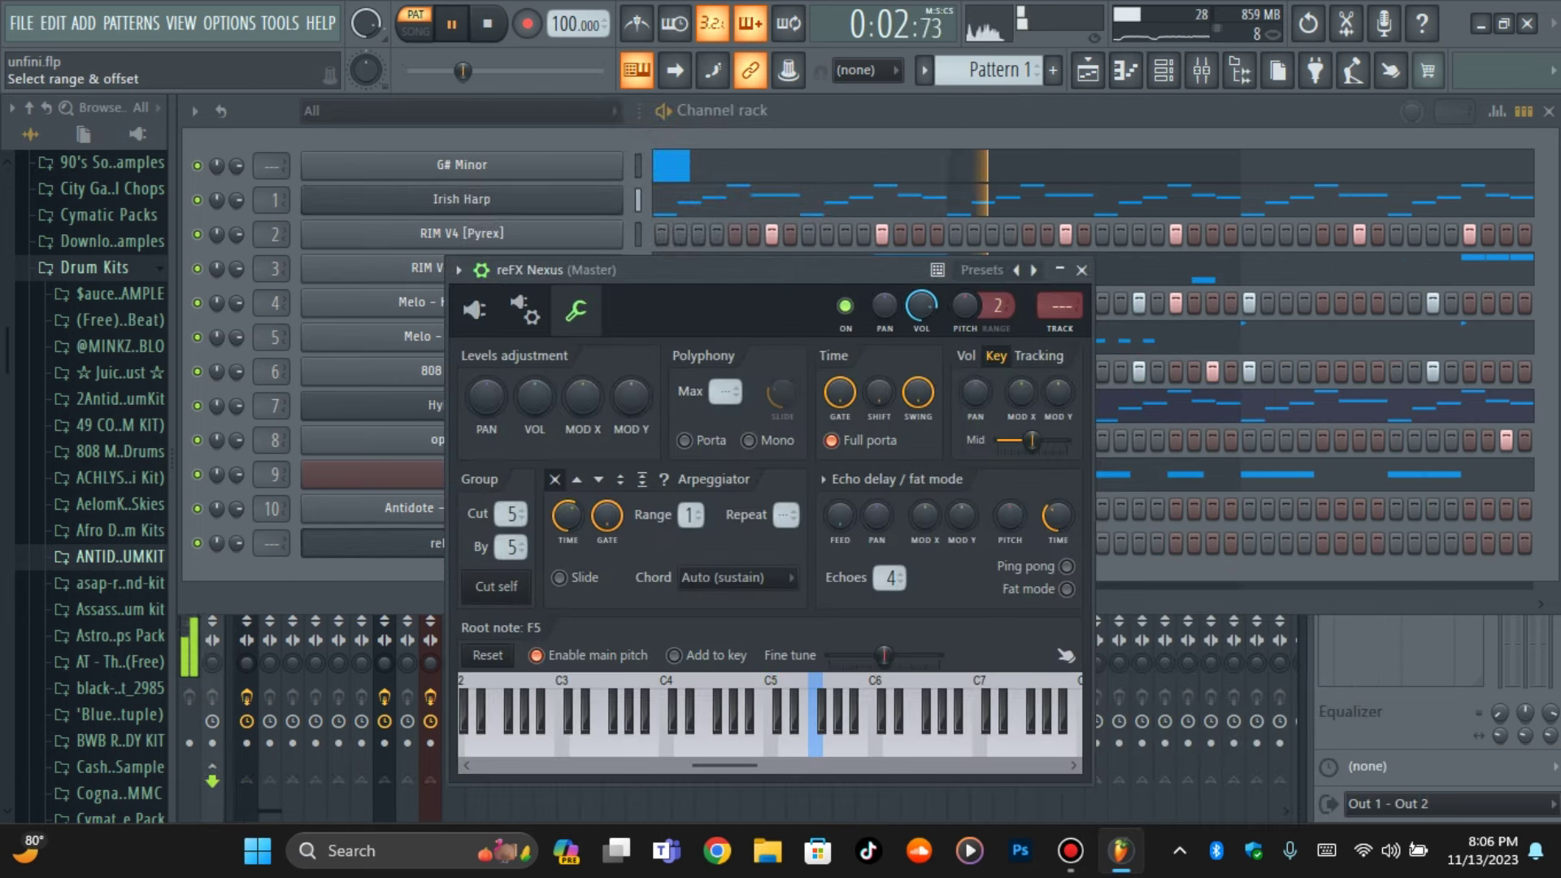
click(481, 270)
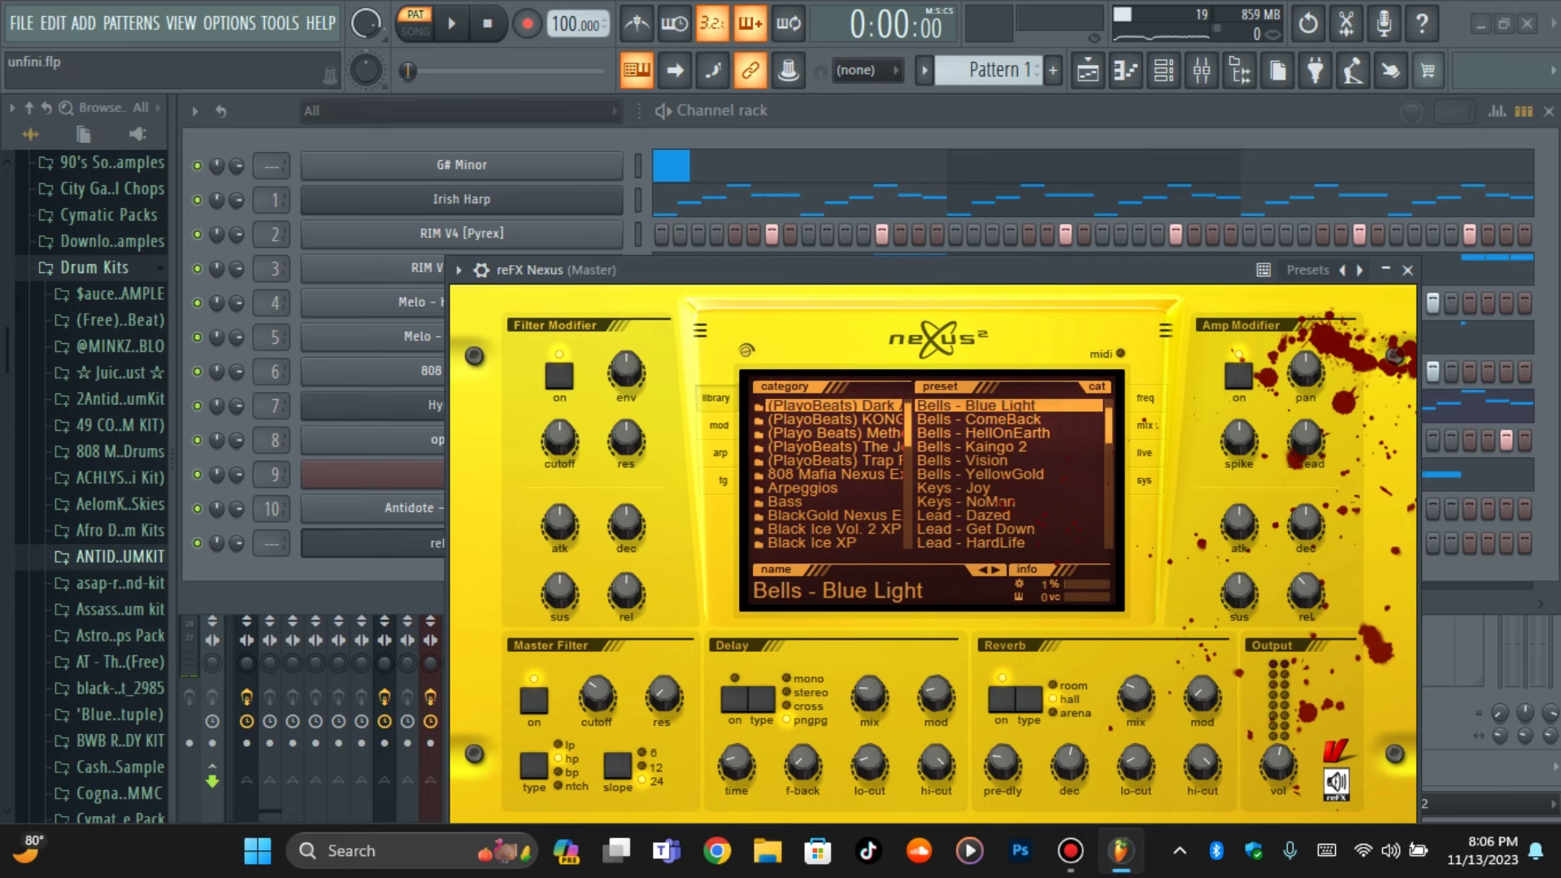
Mute the drum channels so only the melody channels and reFX Nexus play, and open the Nexus piano roll
right_click(197, 543)
click(220, 444)
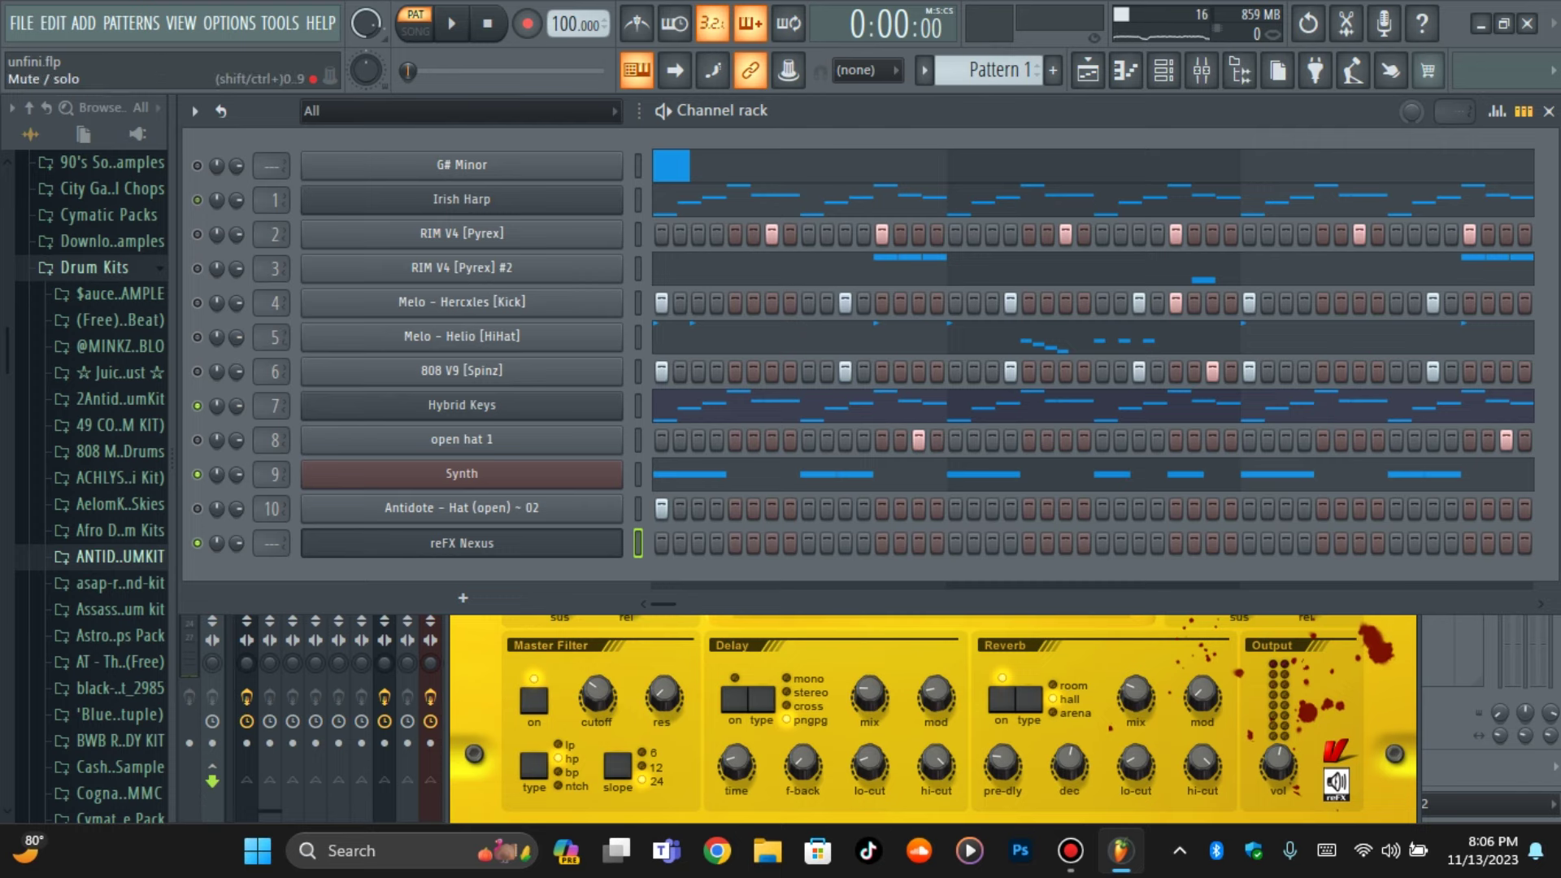
key(F7)
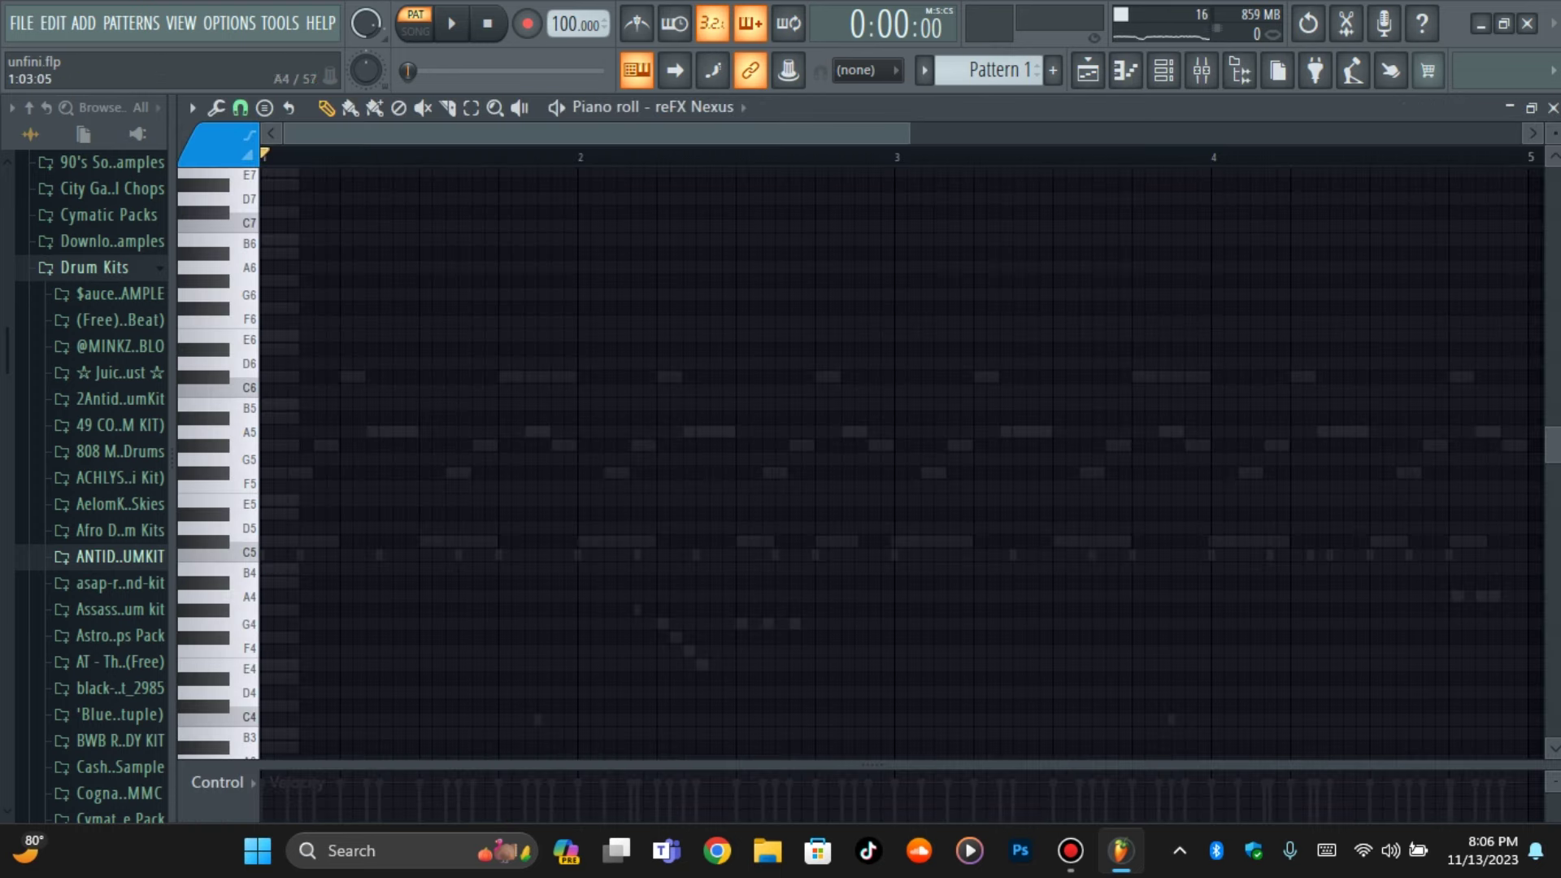
Place short C#5 notes at the start of bars 1 to 4 in the Nexus piano roll, quantized to the grid
key(space)
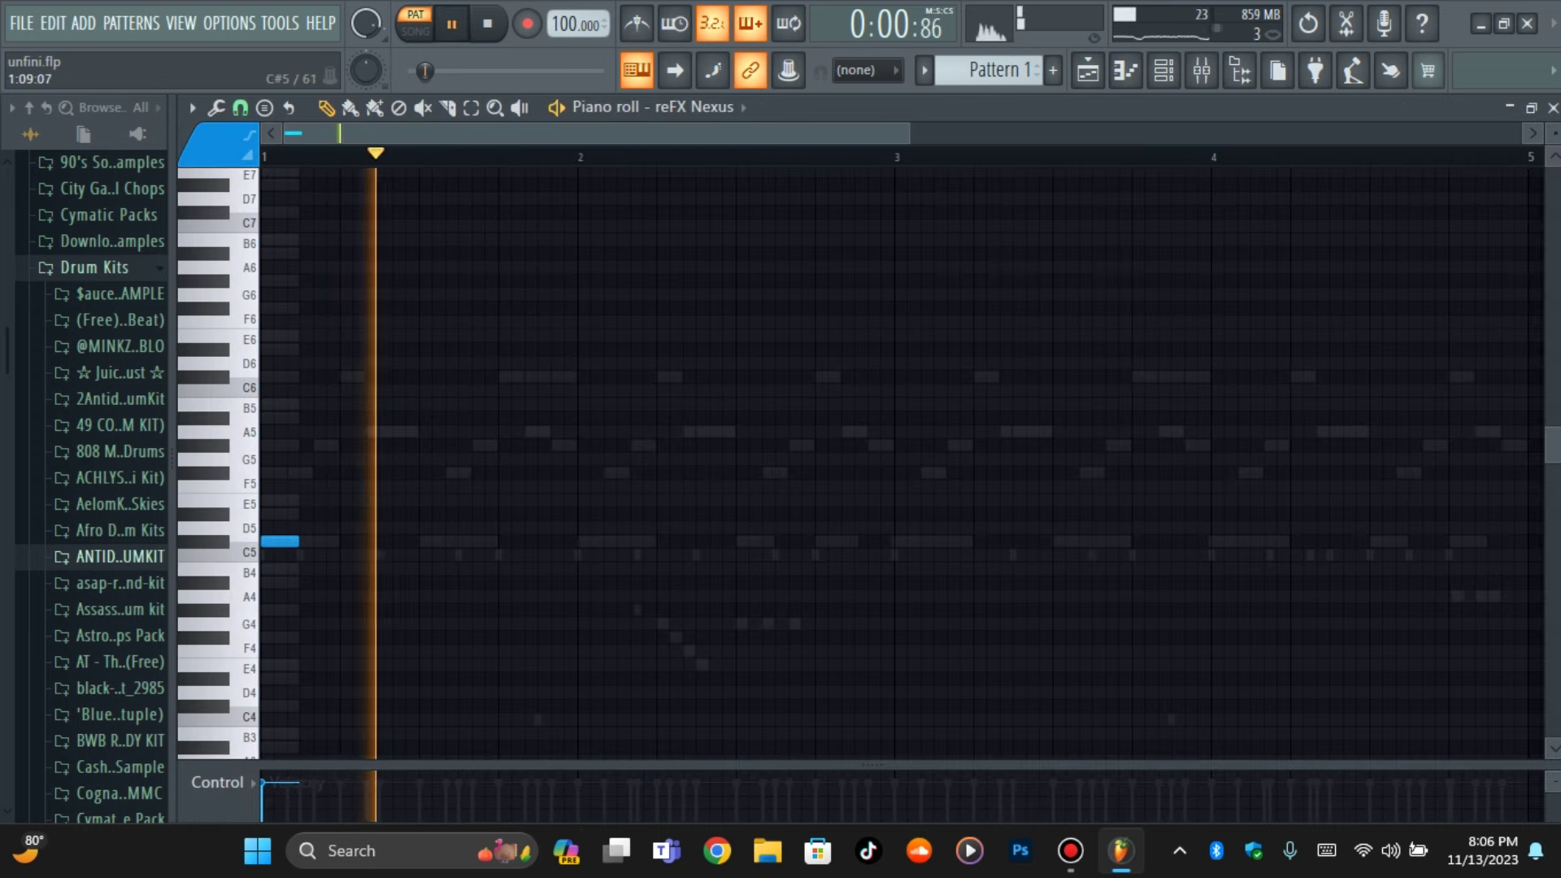
click(584, 542)
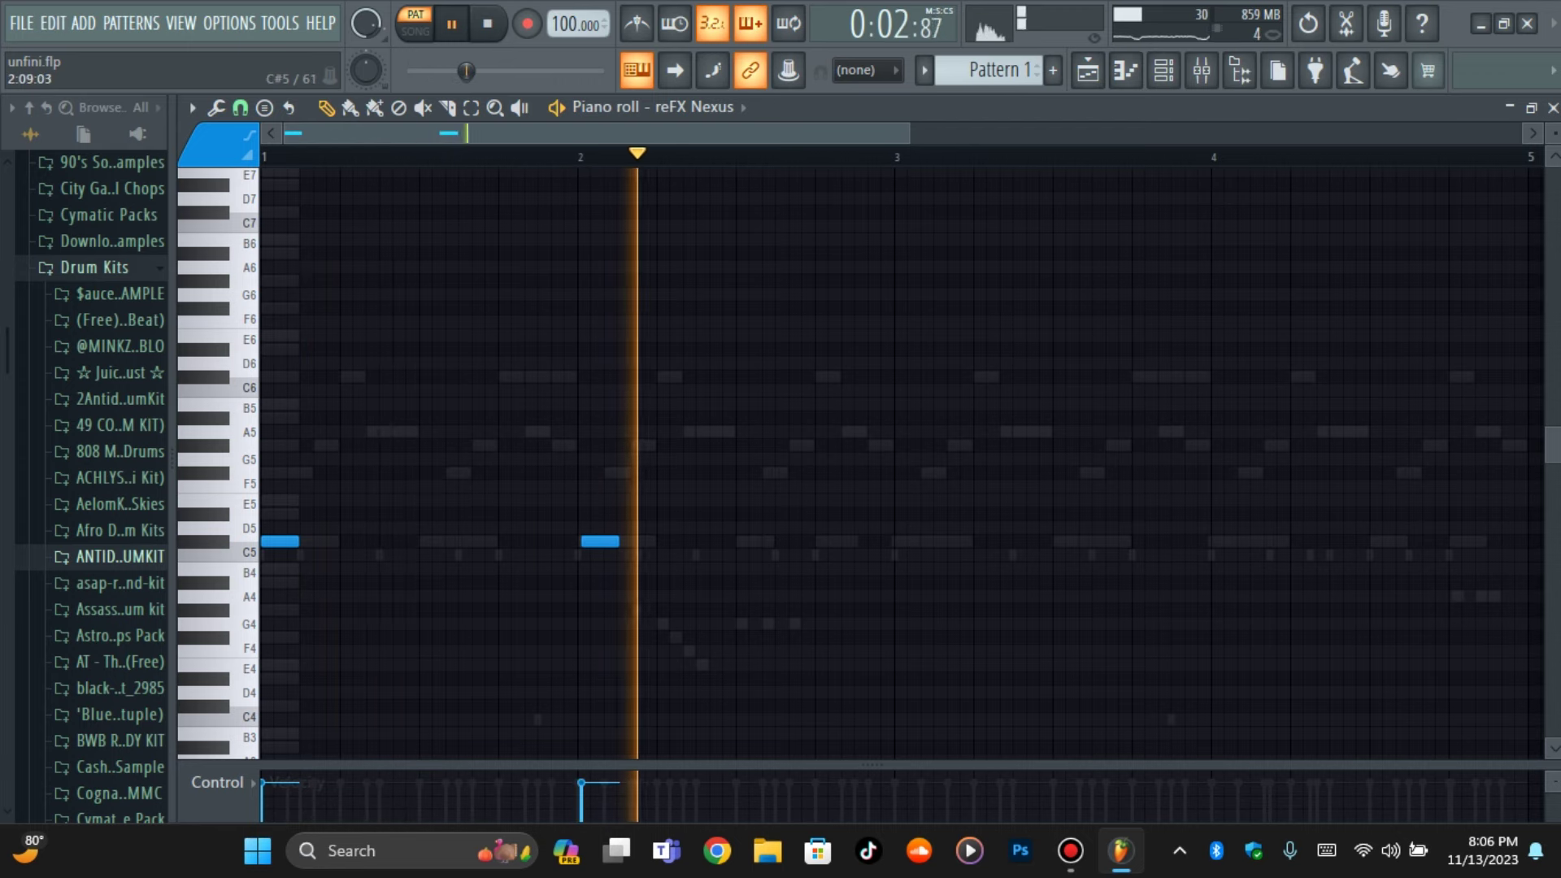
click(822, 472)
key(space)
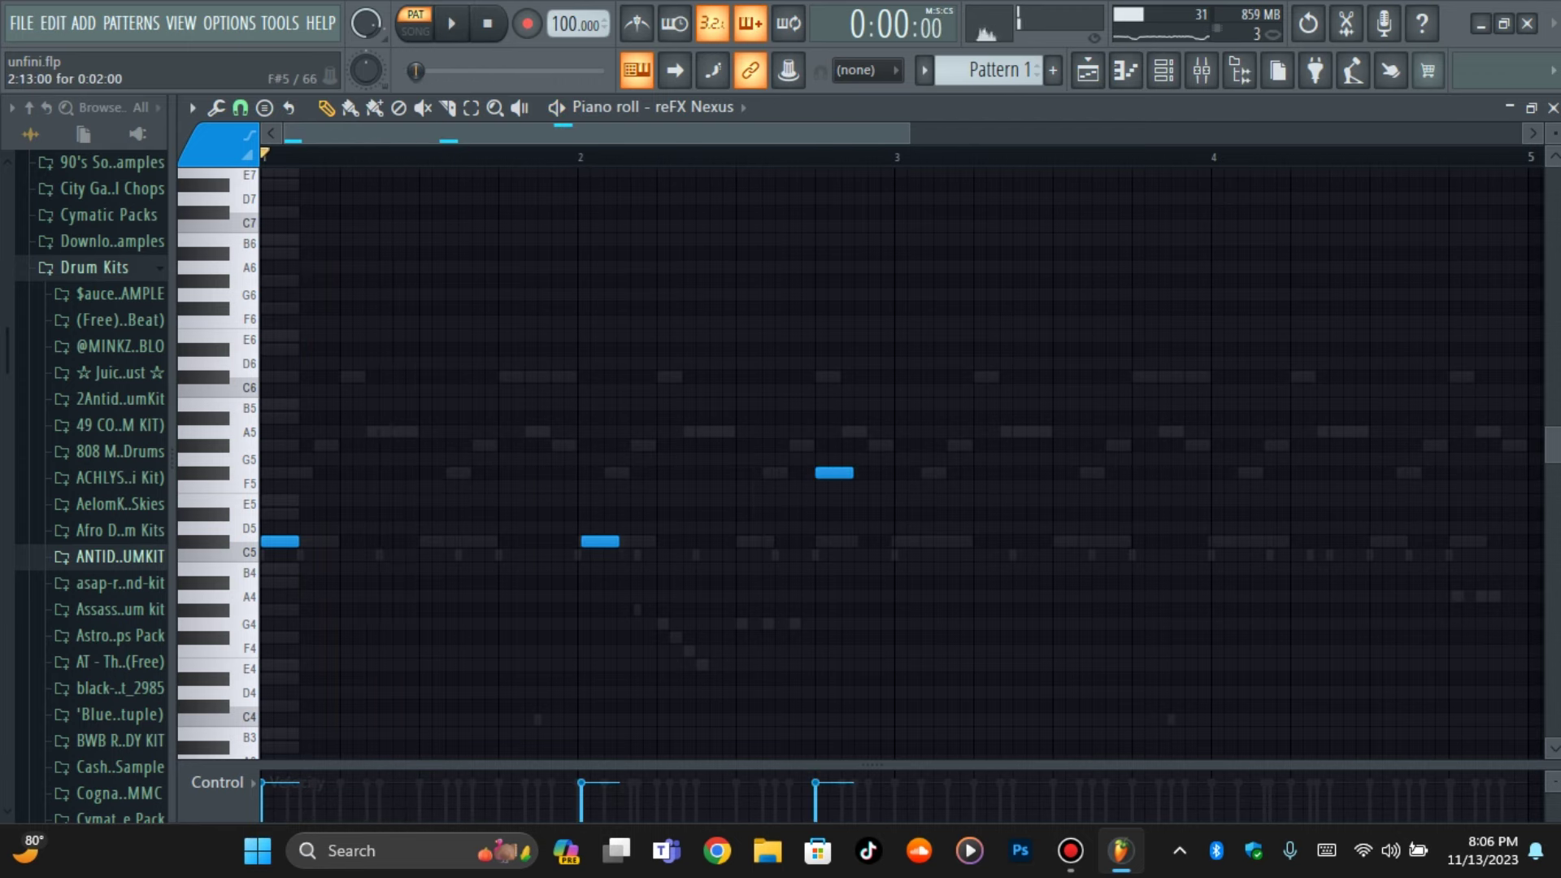
key(ctrl+q)
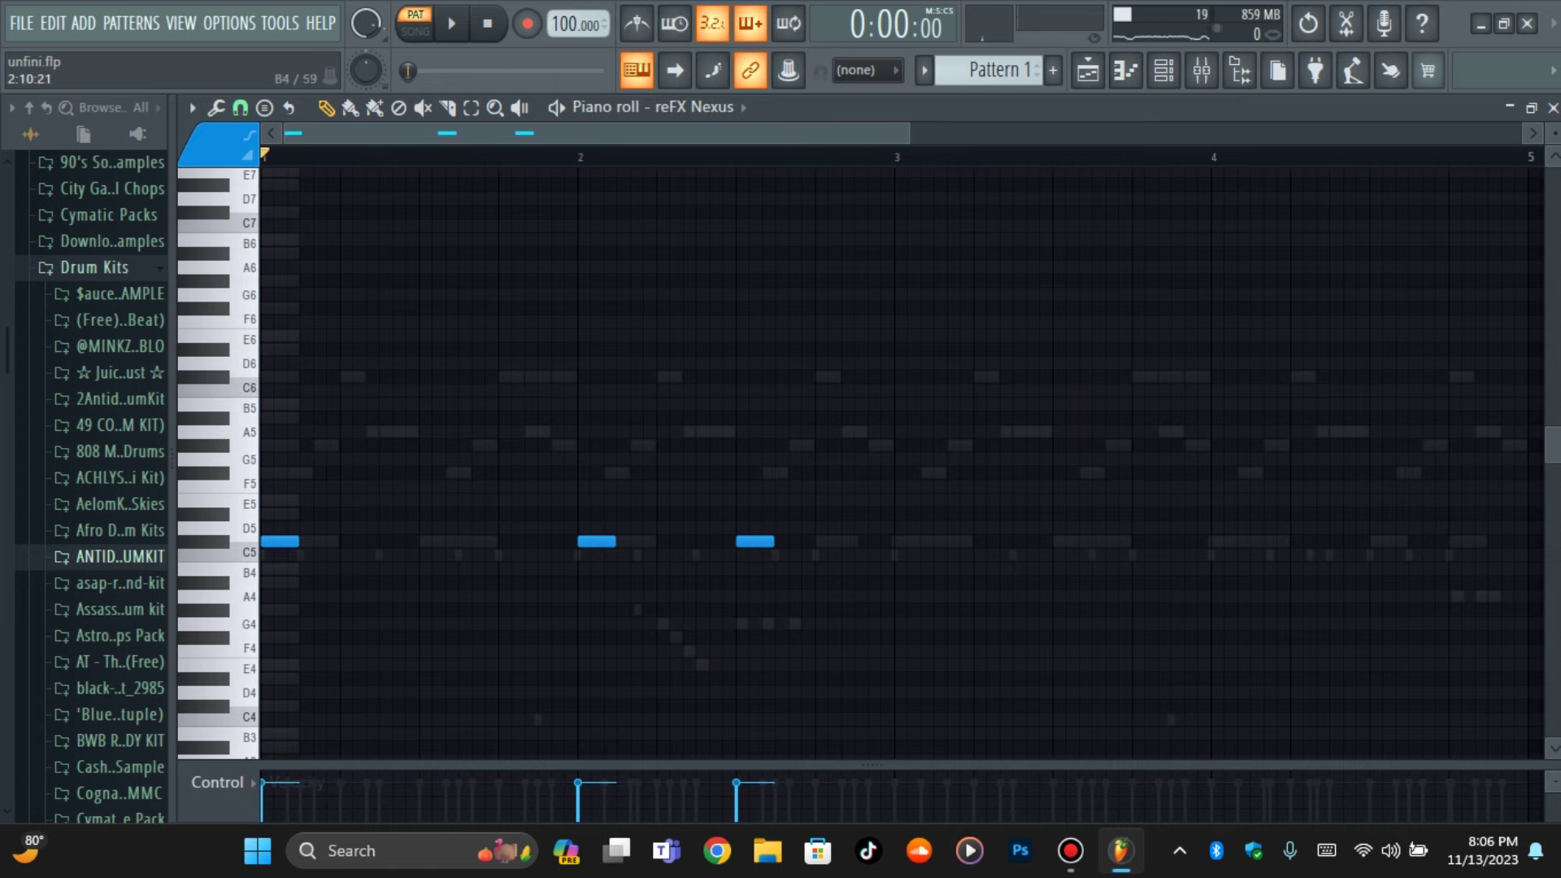
key(space)
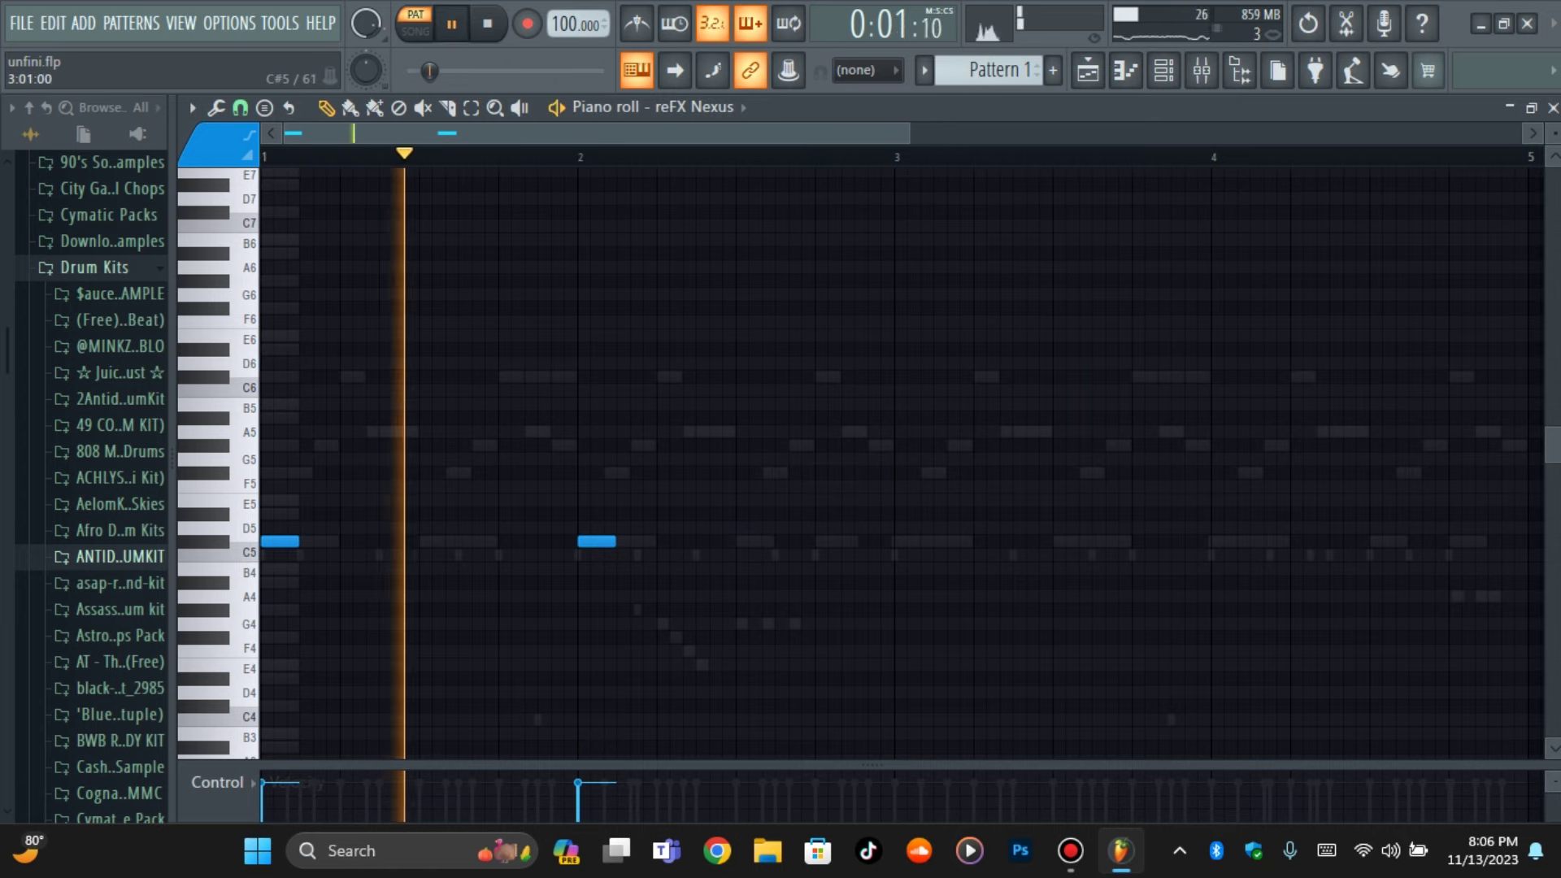
click(913, 542)
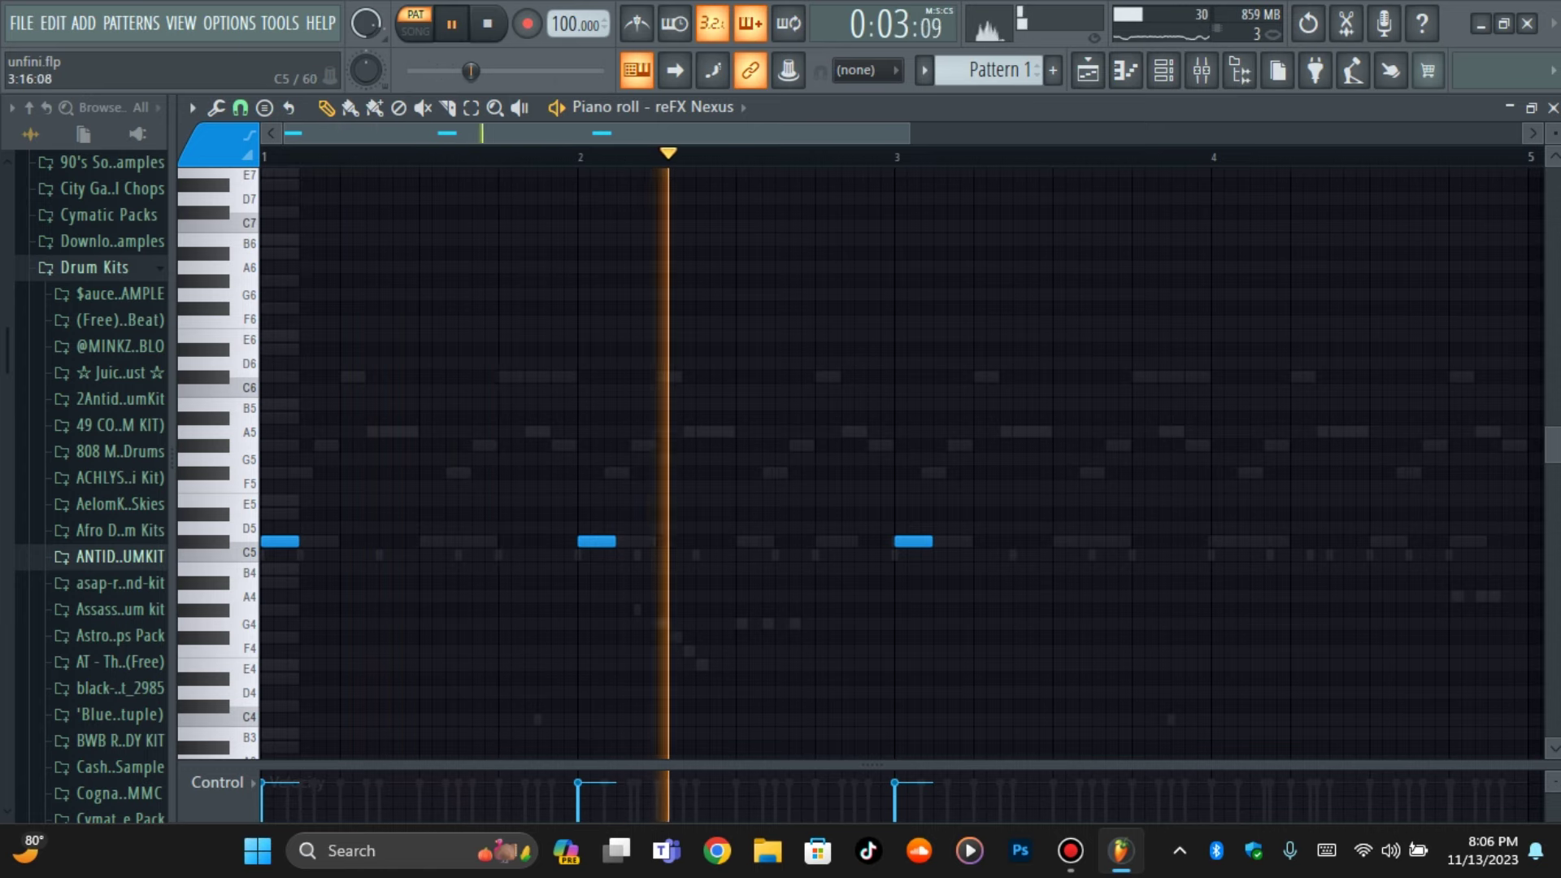
click(1230, 541)
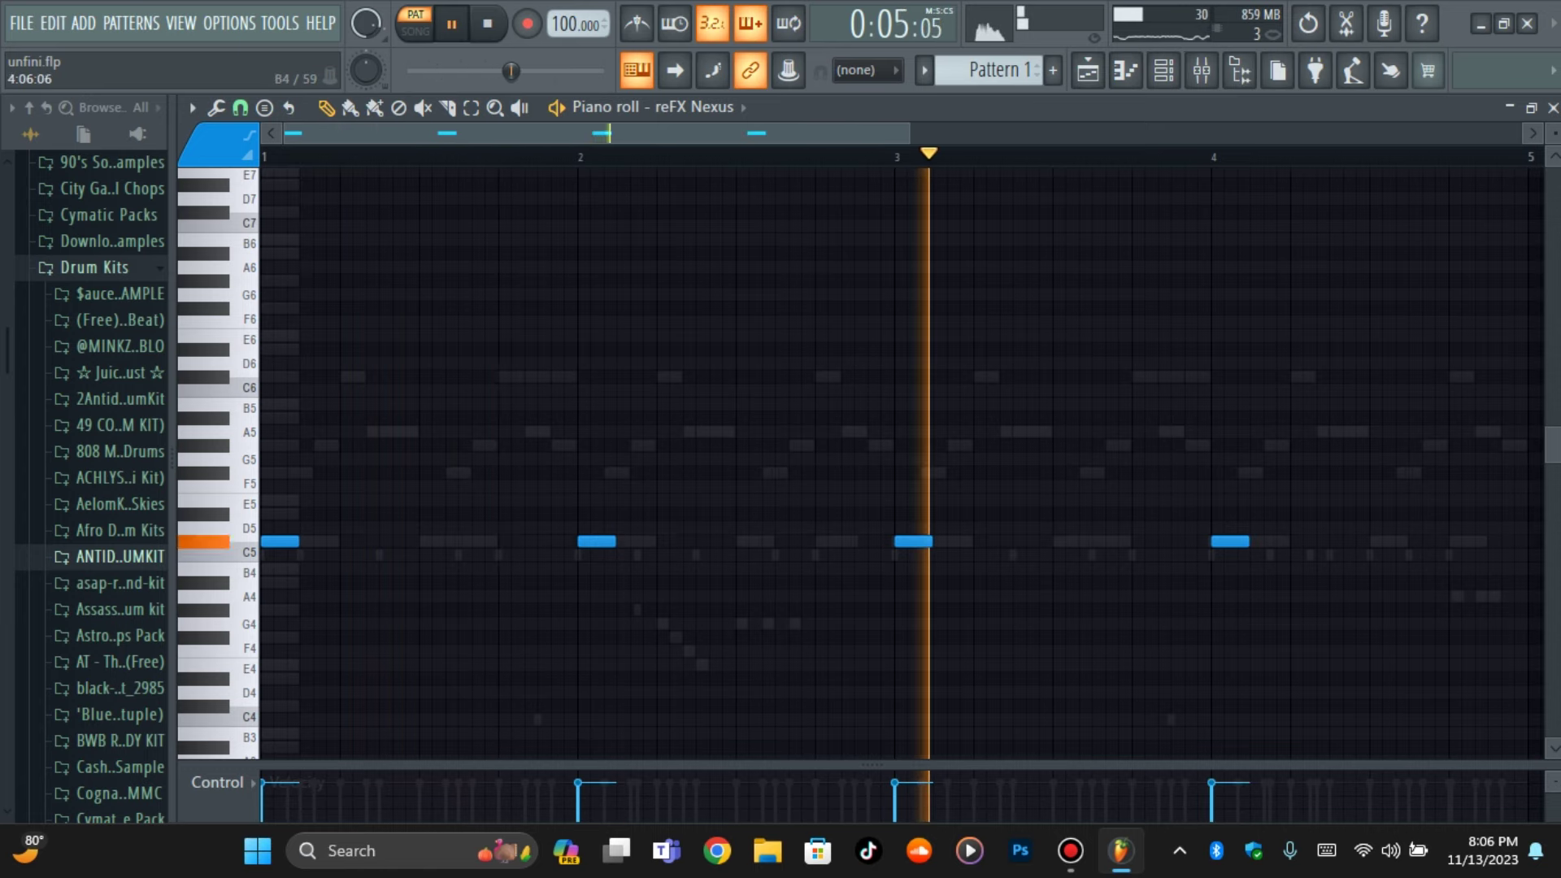
Return to the channel rack and toggle solo on Irish Harp until every channel is active
key(F6)
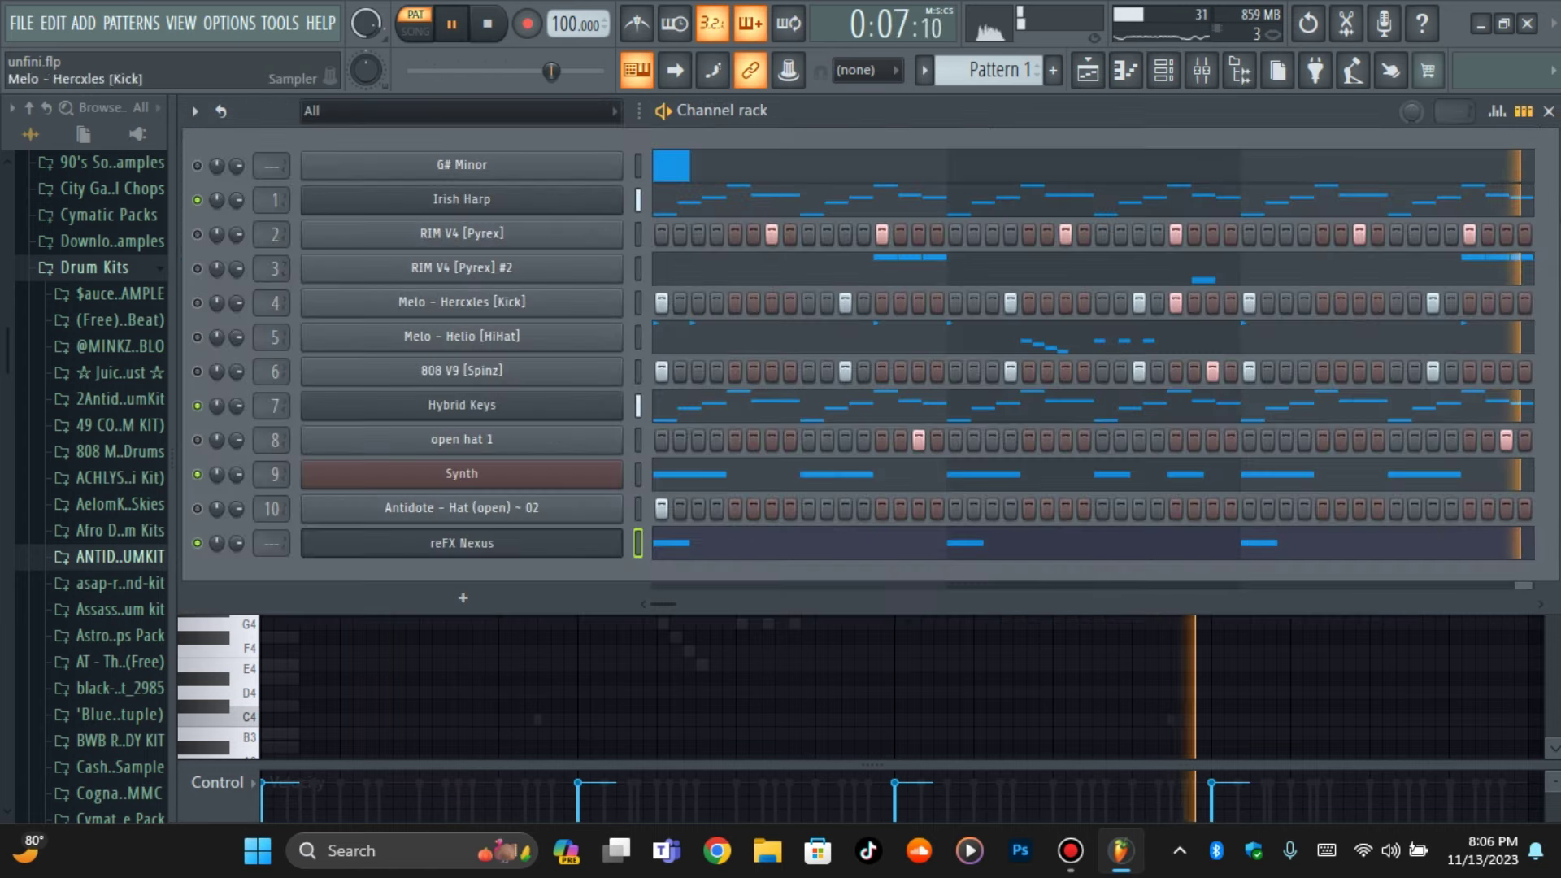
right_click(196, 199)
click(228, 213)
right_click(196, 198)
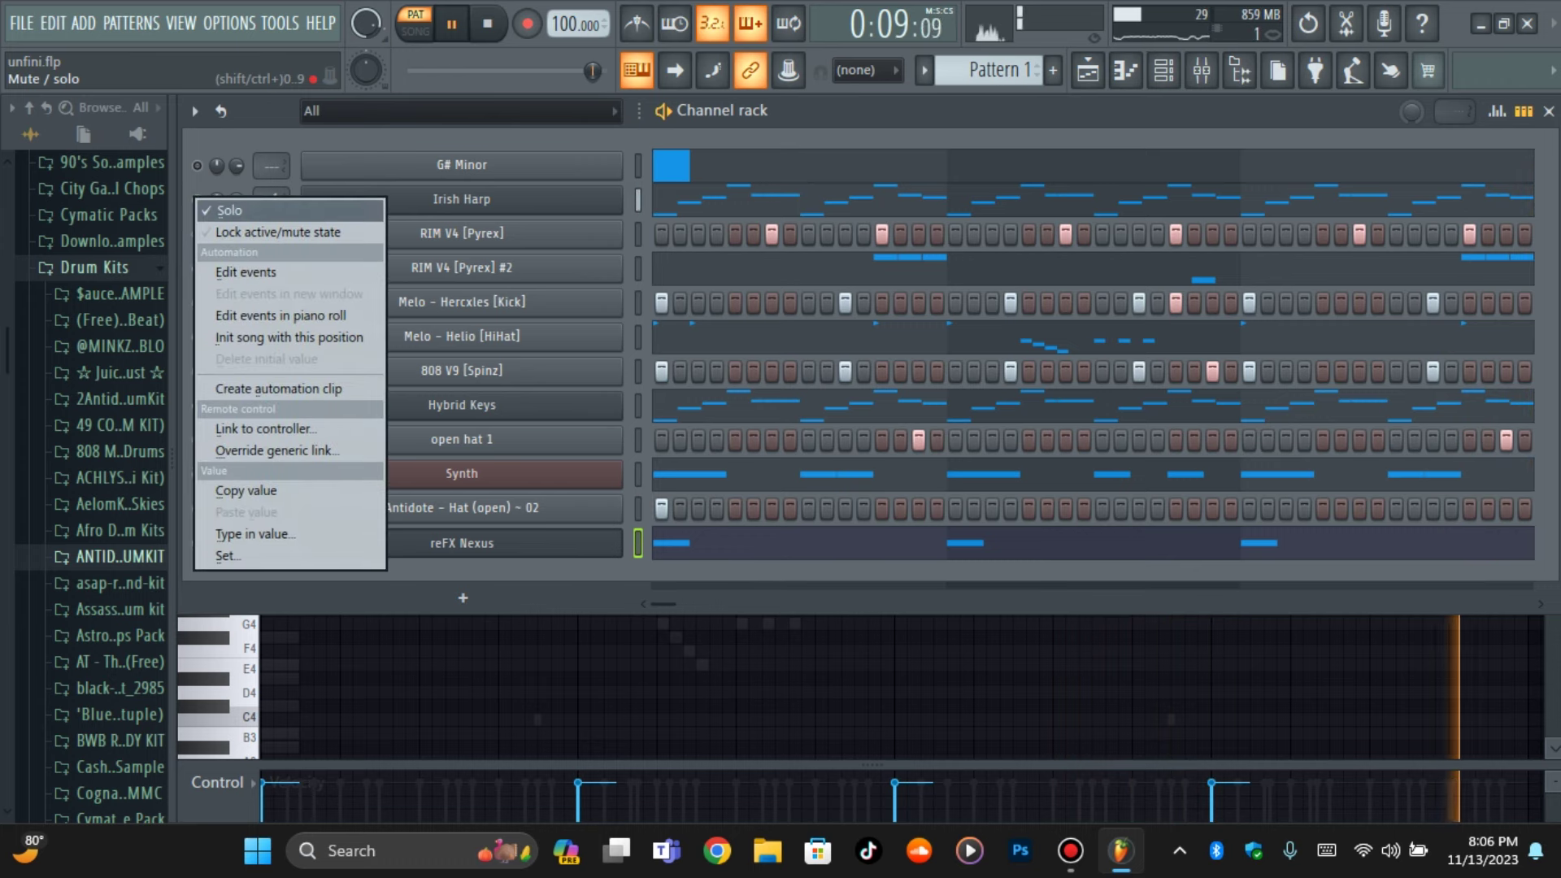
click(228, 211)
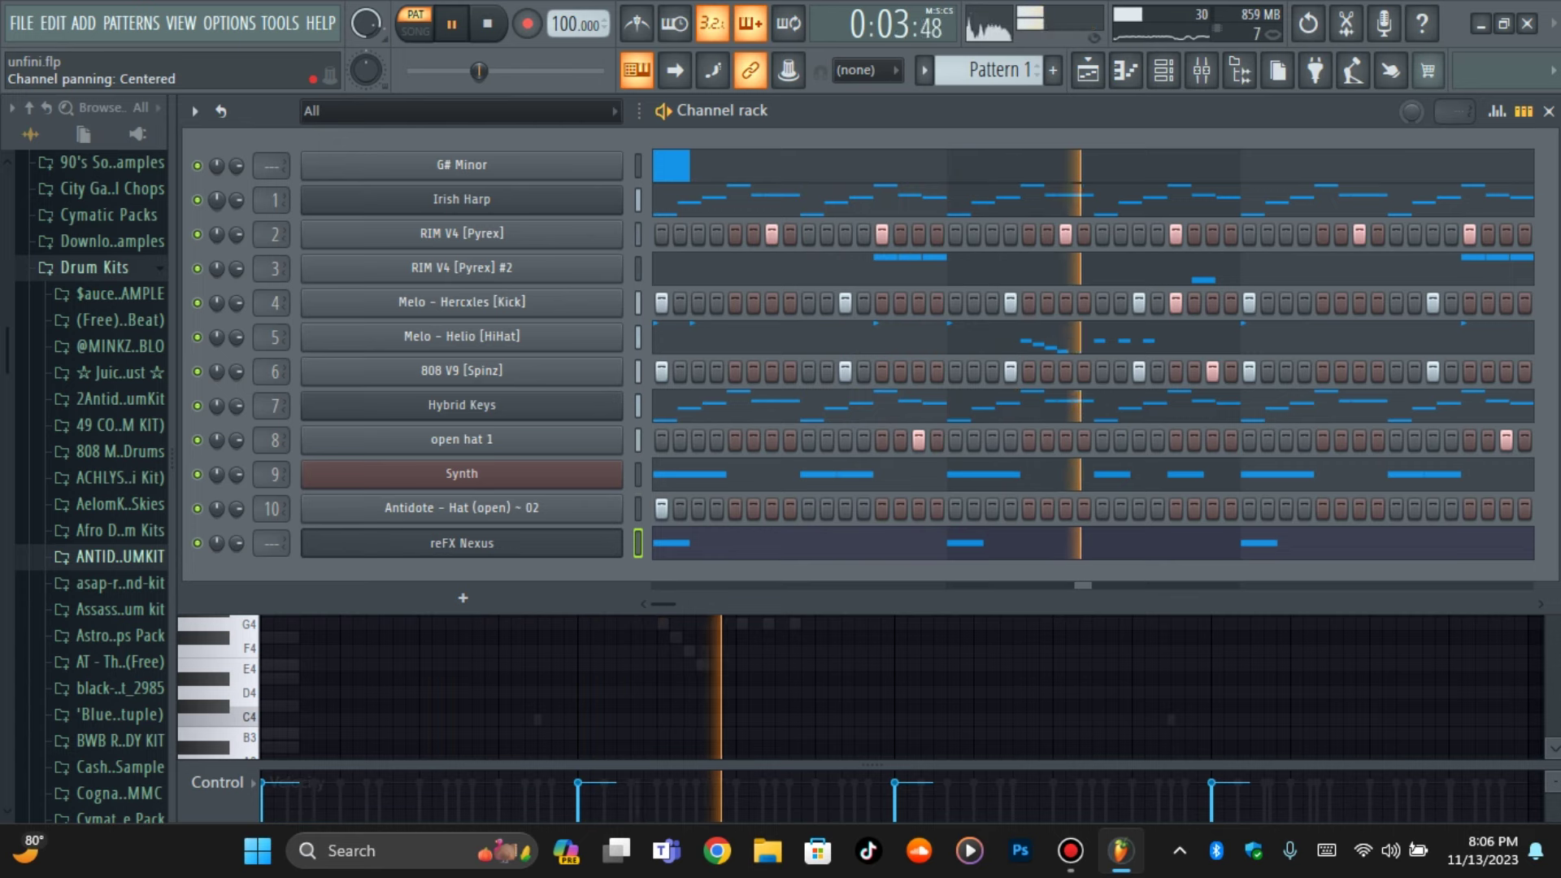
Rename the reFX Nexus channel to Bell
right_click(619, 545)
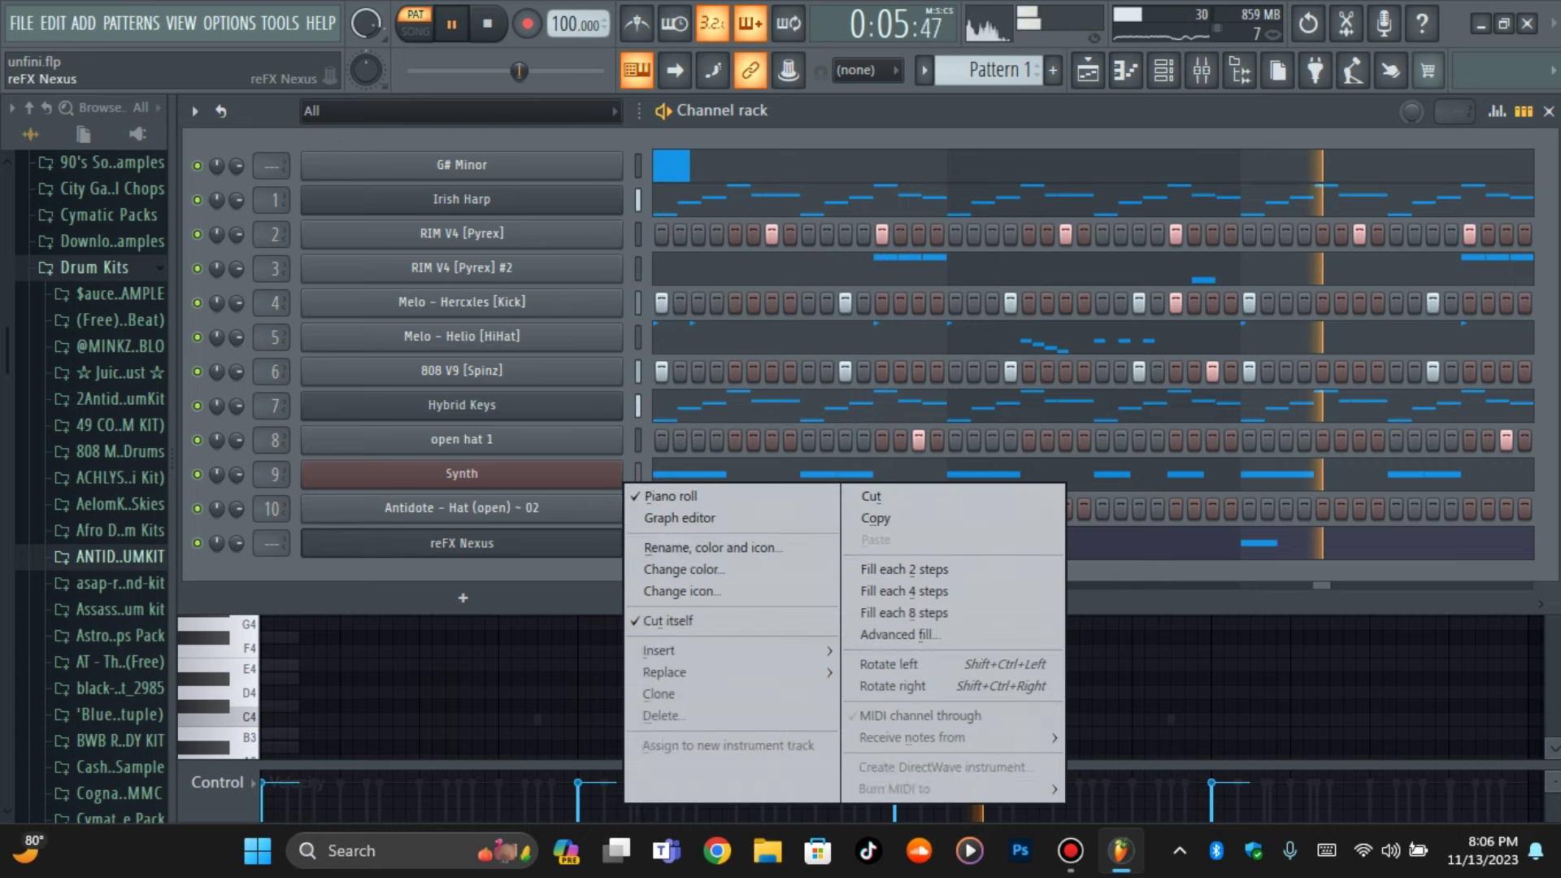
click(716, 547)
text(Bell)
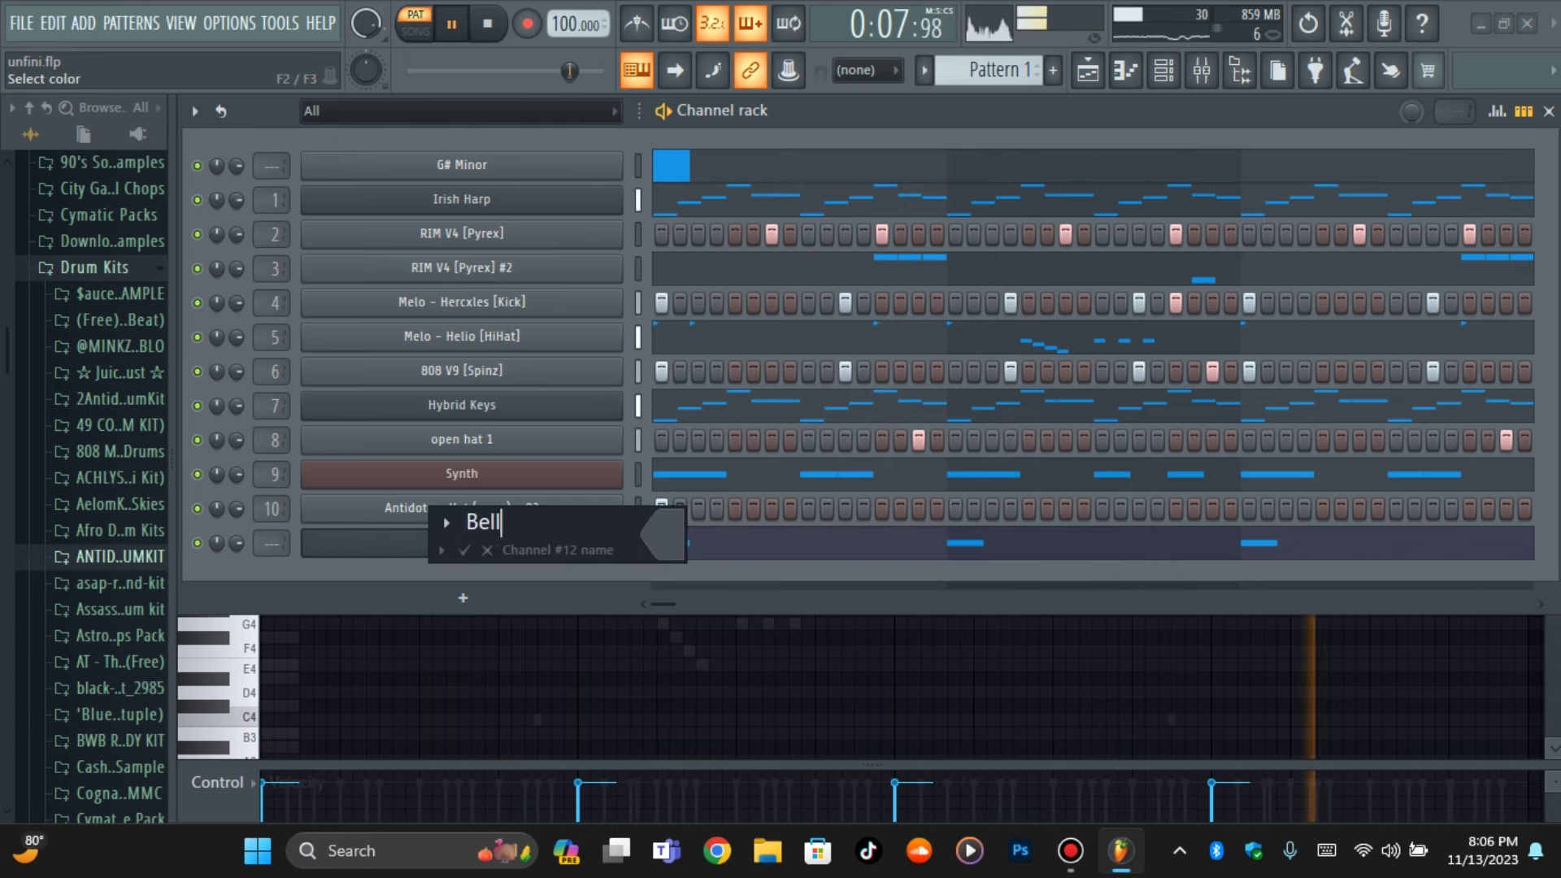
key(Return)
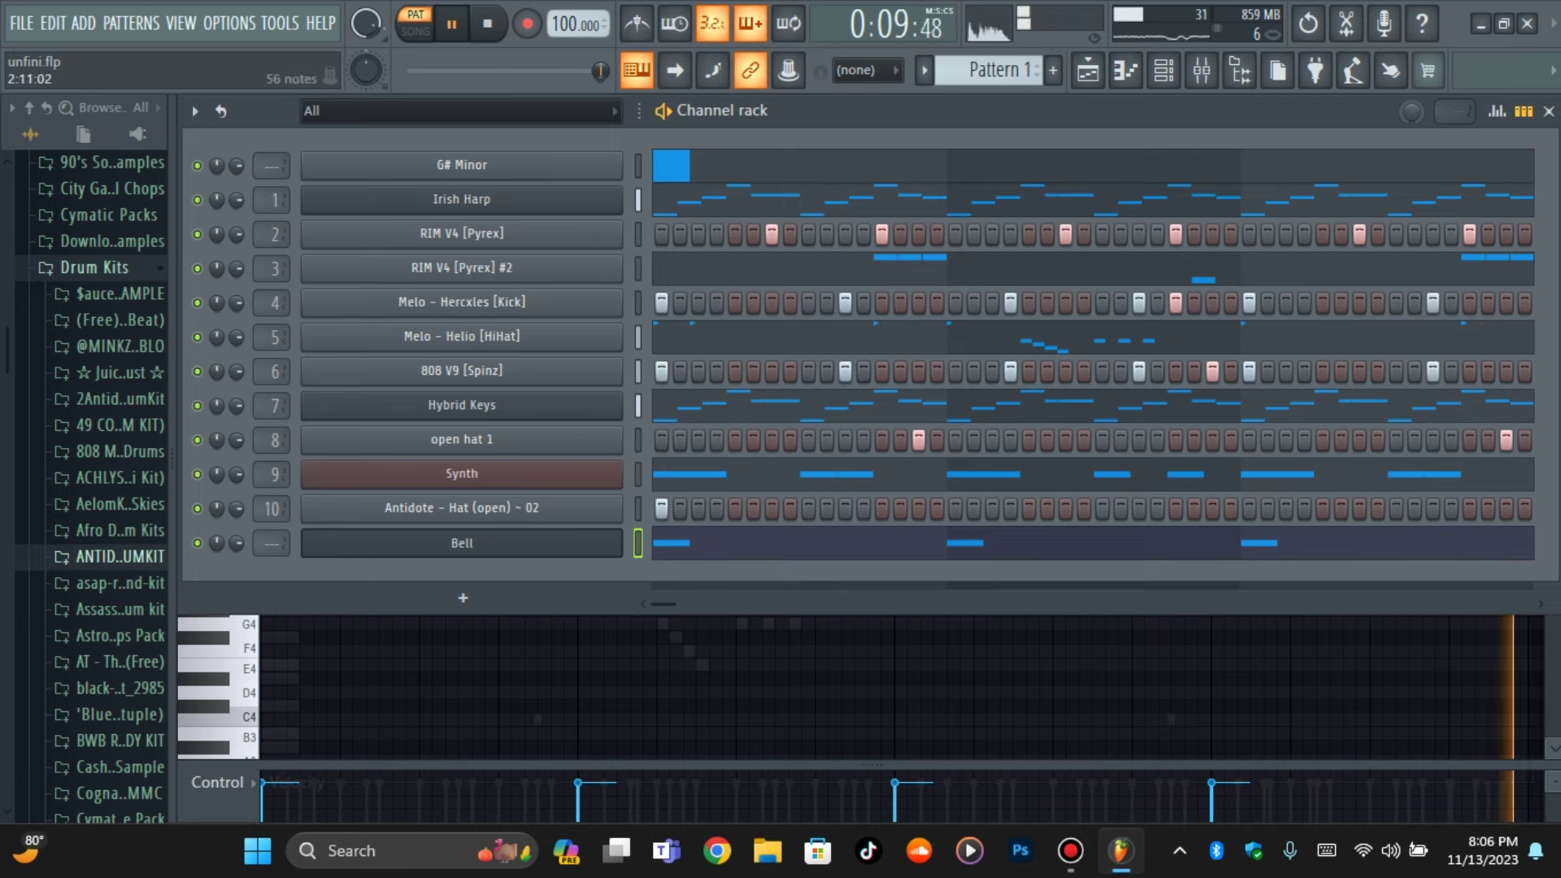
Route the Bell channel to mixer track 11 and lower its mixer volume slightly
key(F9)
click(476, 244)
right_click(479, 244)
mouse_move(569, 355)
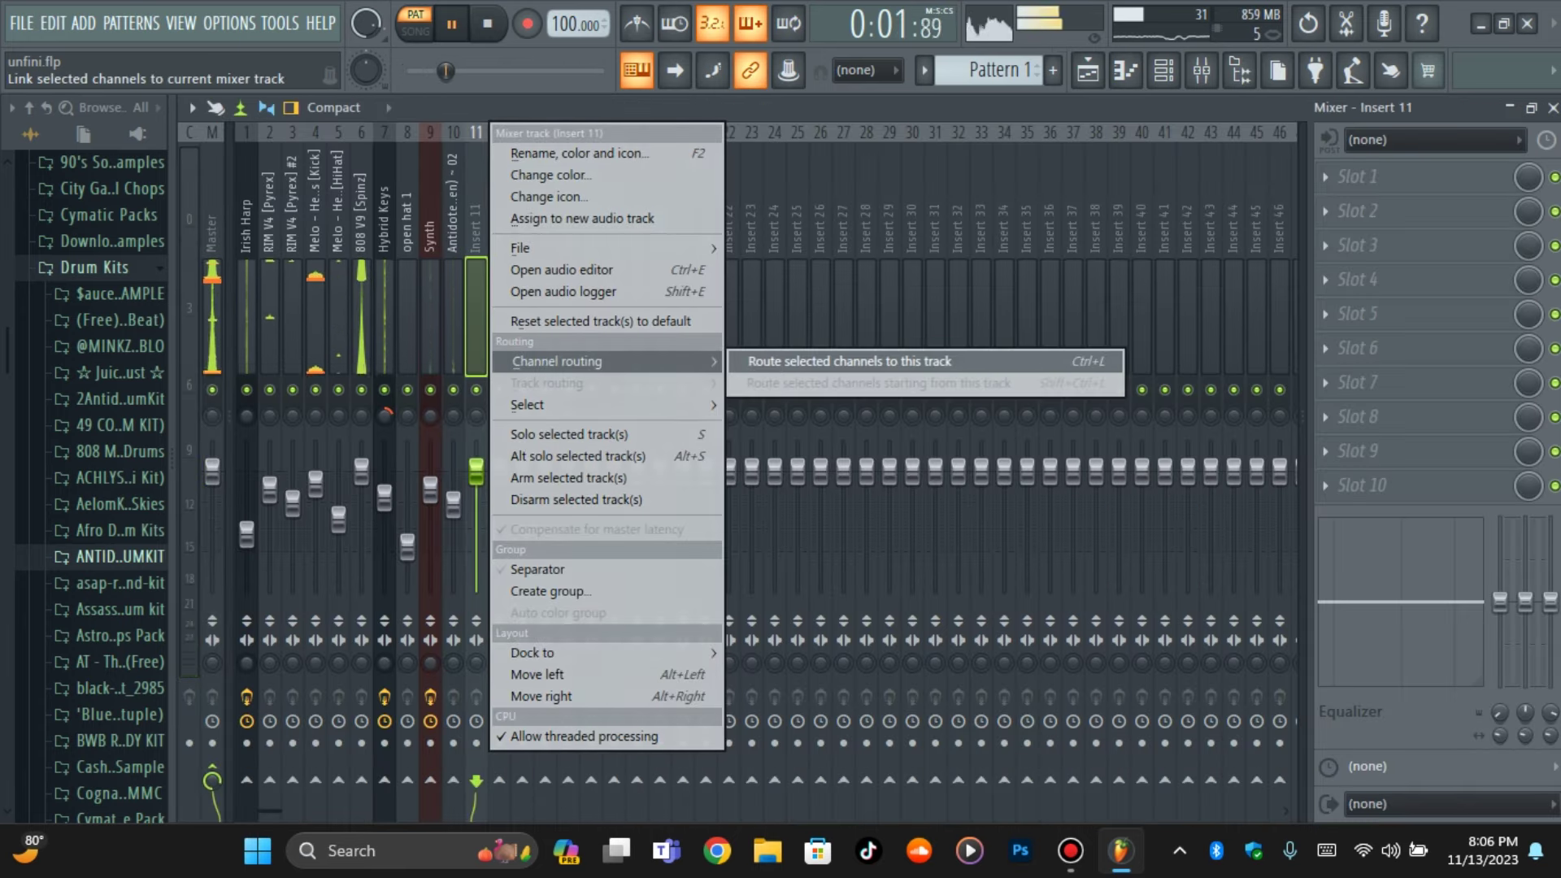
click(813, 355)
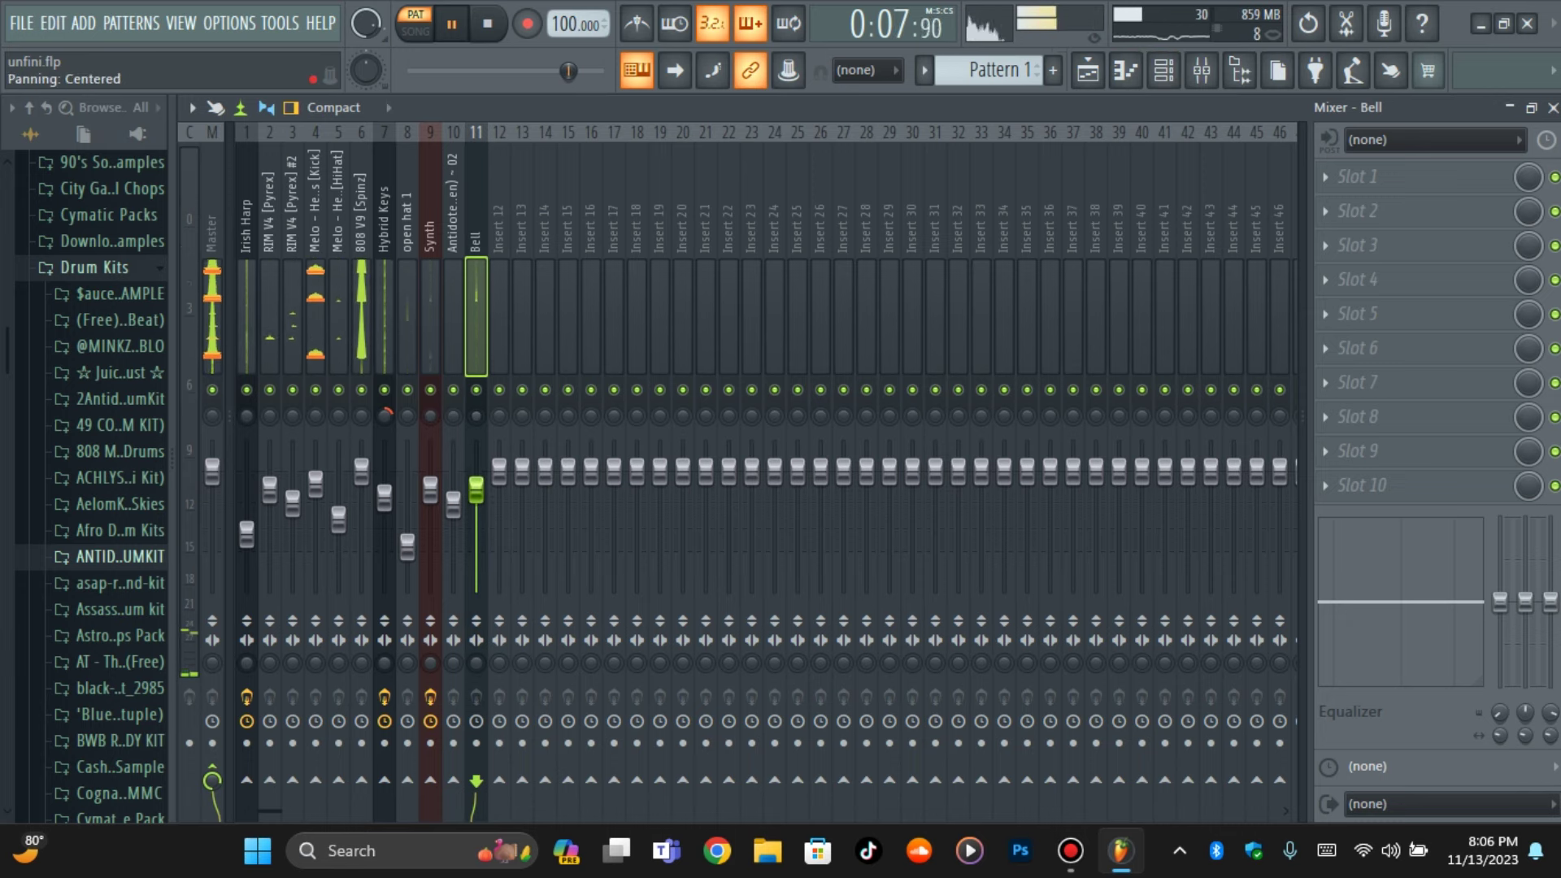
click(1164, 70)
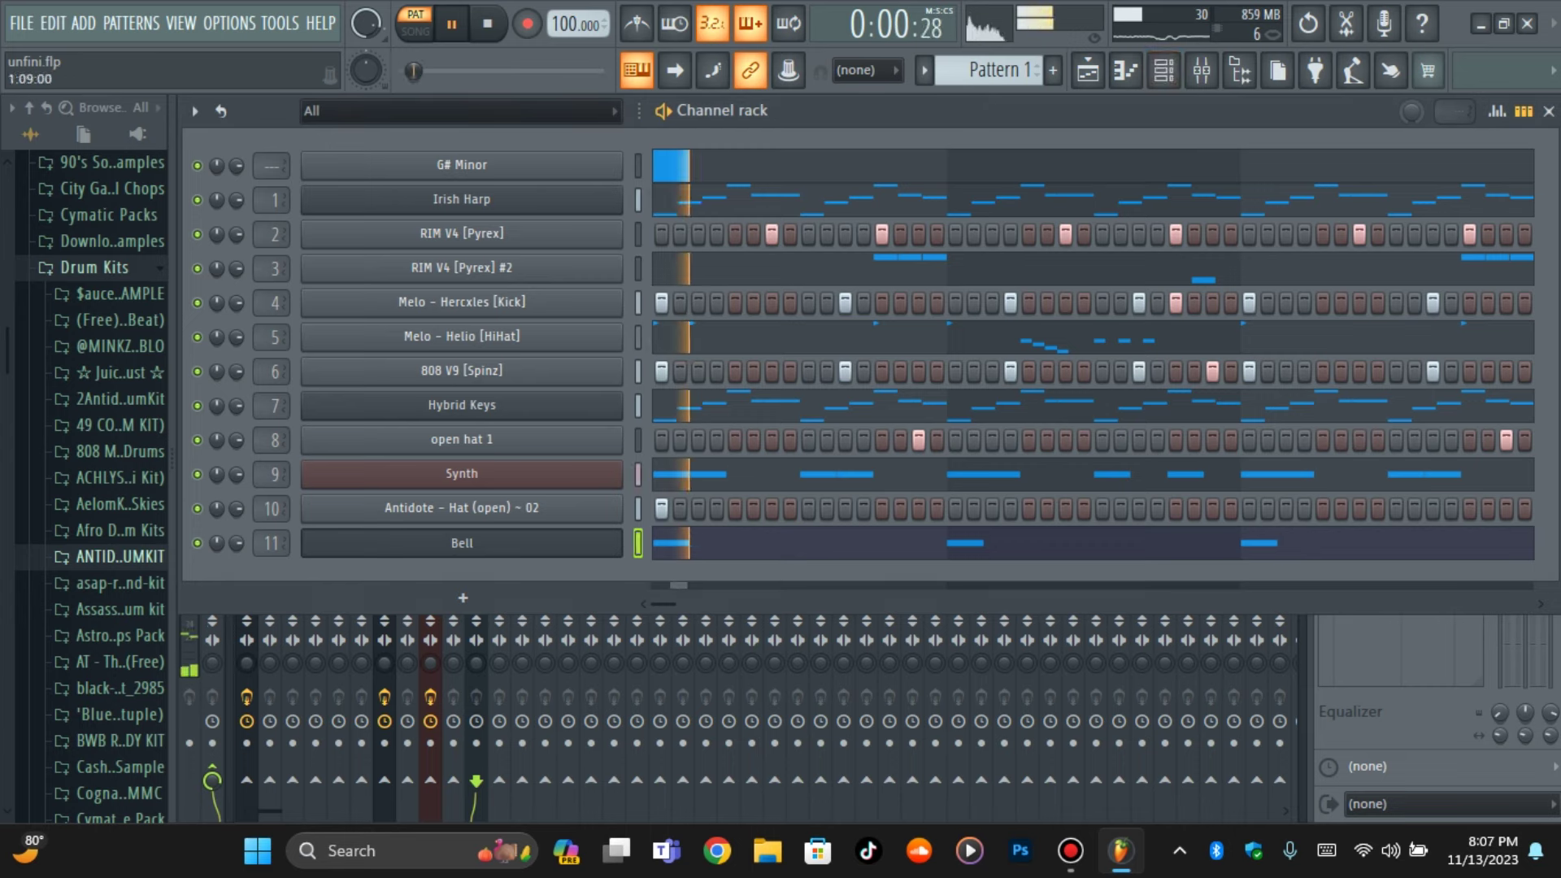
click(1202, 70)
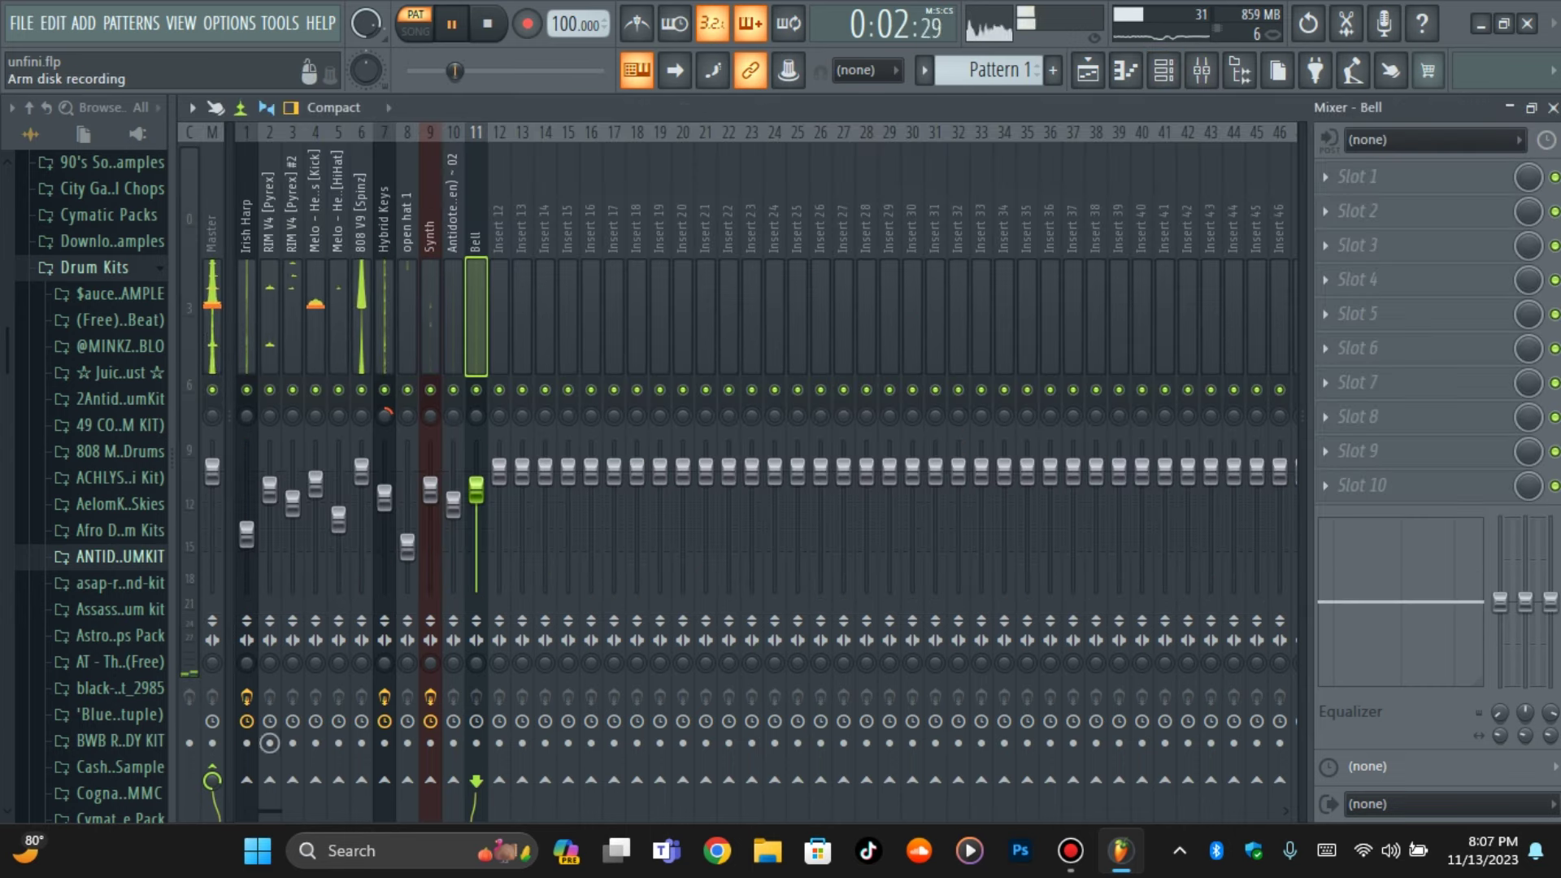
Adjust the Irish Harp mixer track's stereo separation toward merged while listening to it solo, and restore the other tracks
click(246, 663)
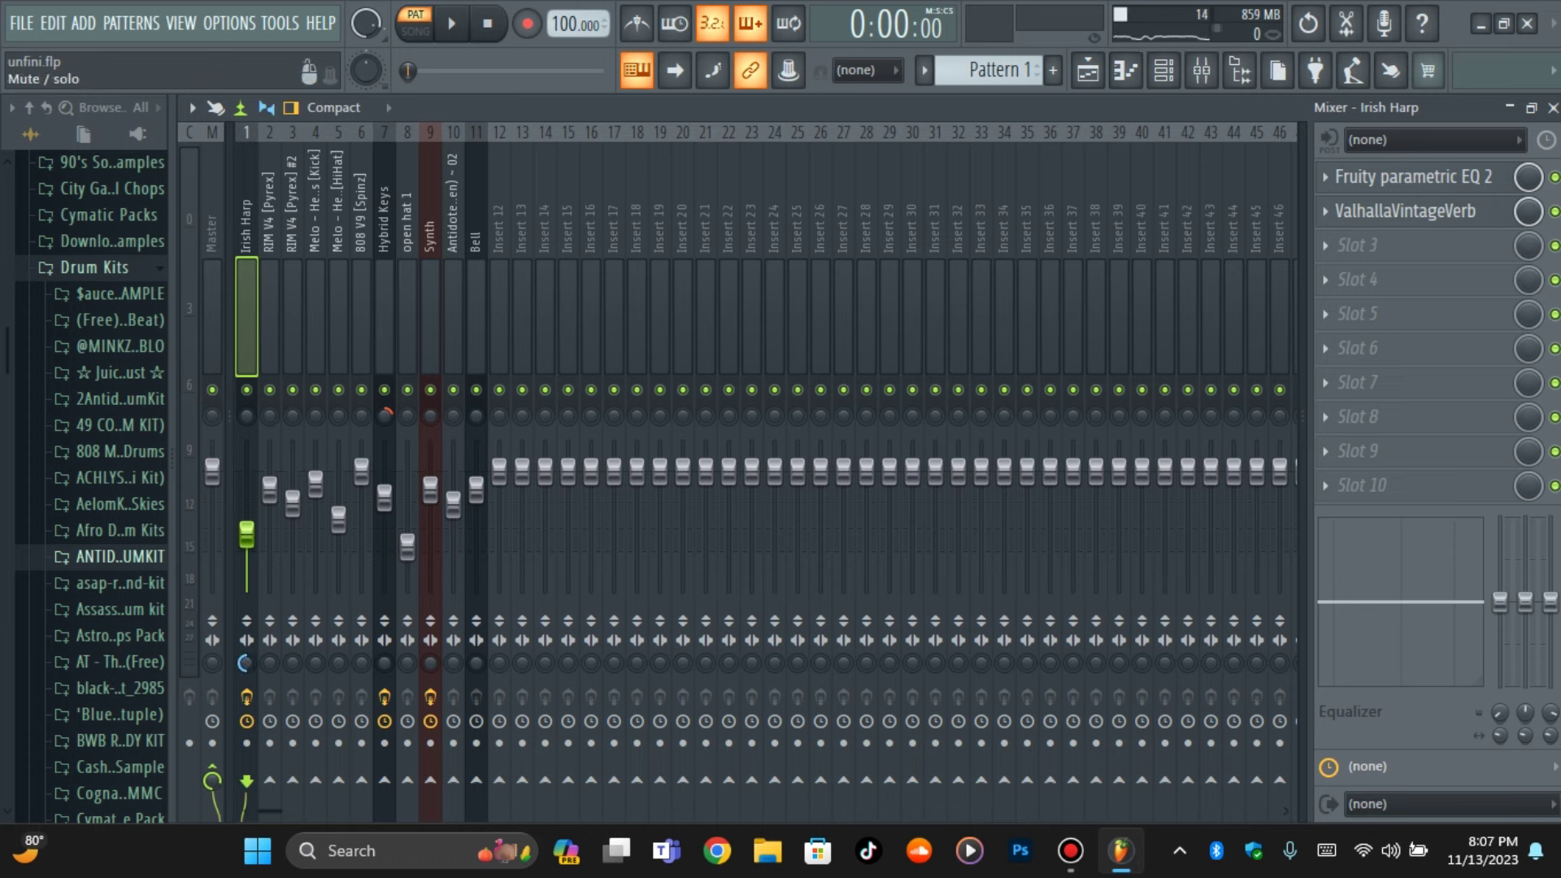
key(space)
key(space)
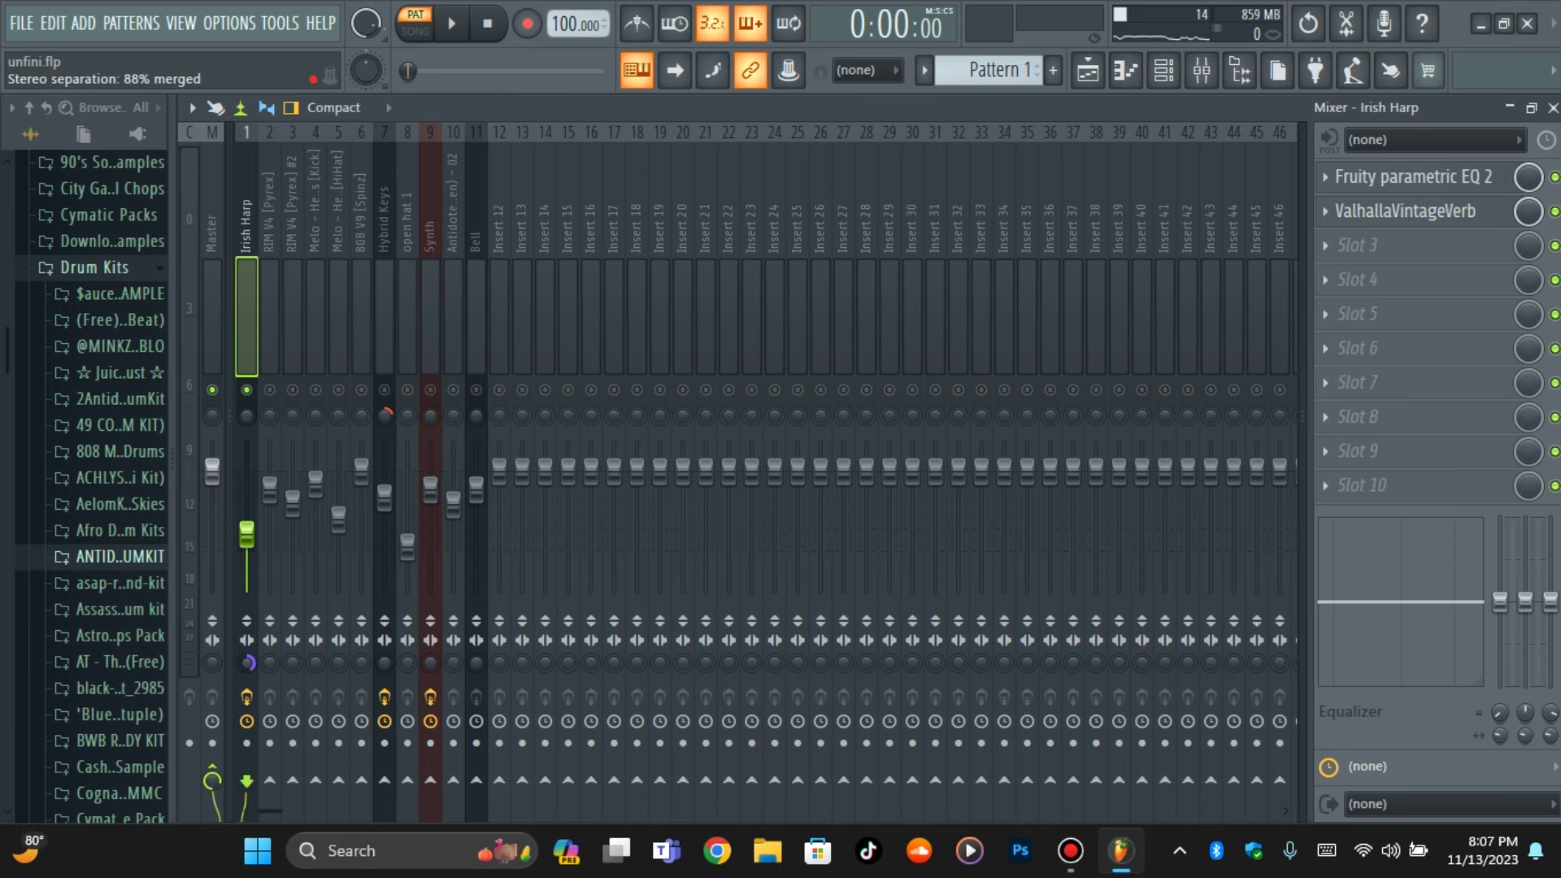
mouse_move(246, 663)
mouse_down()
mouse_move(246, 744)
mouse_move(246, 676)
mouse_up()
drag(247, 676, 247, 688)
key(space)
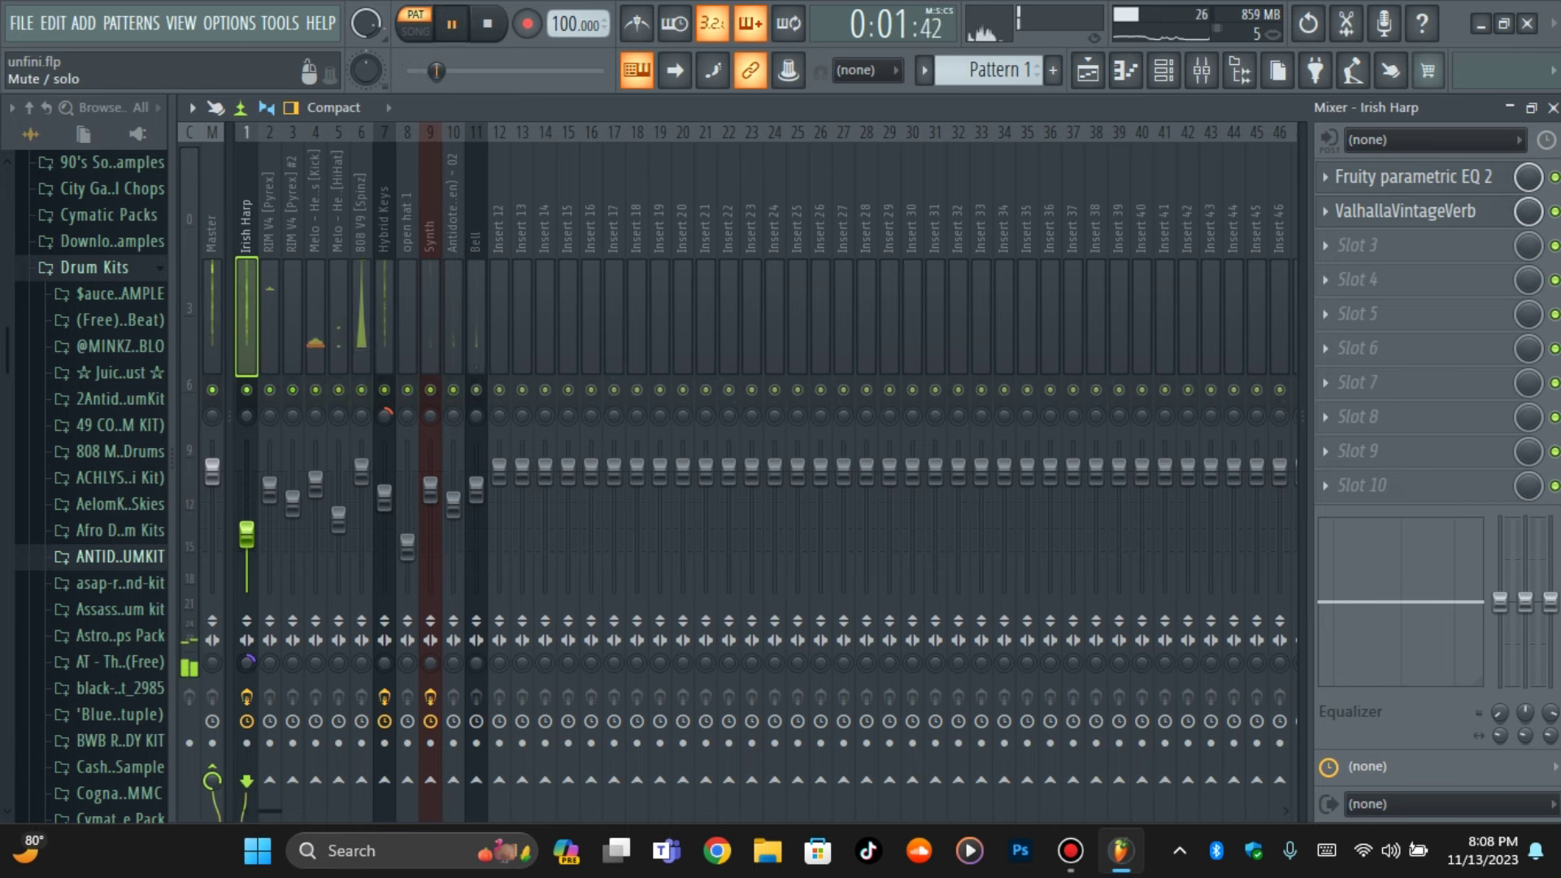
right_click(247, 390)
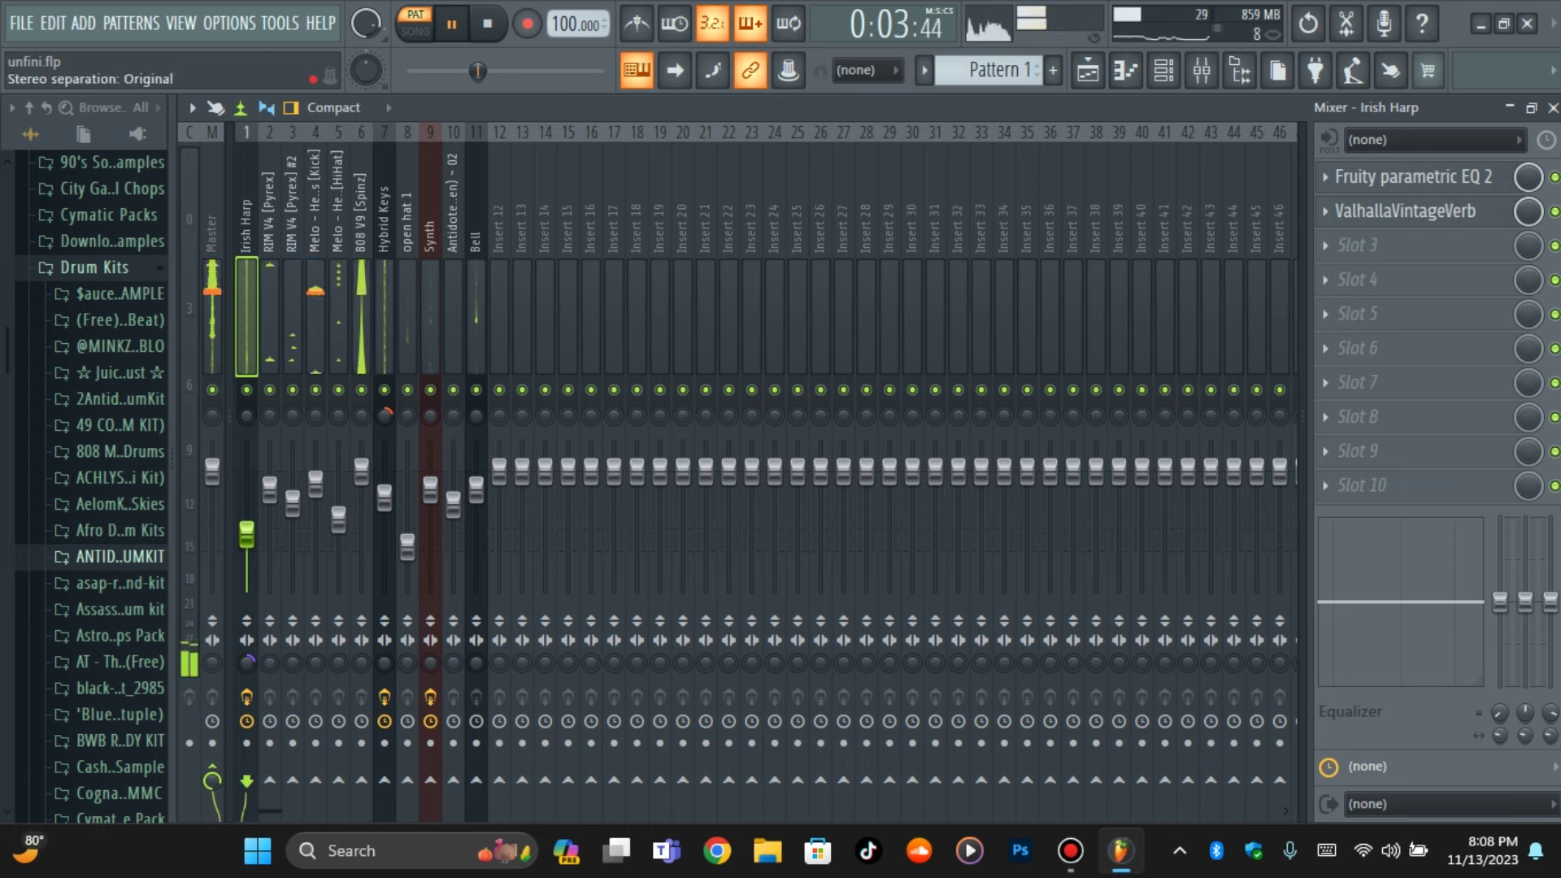
Lower the 808 V9 mixer volume to 95% and reduce the Hybrid Keys mixer volume slightly while soloing it
drag(486, 71, 529, 70)
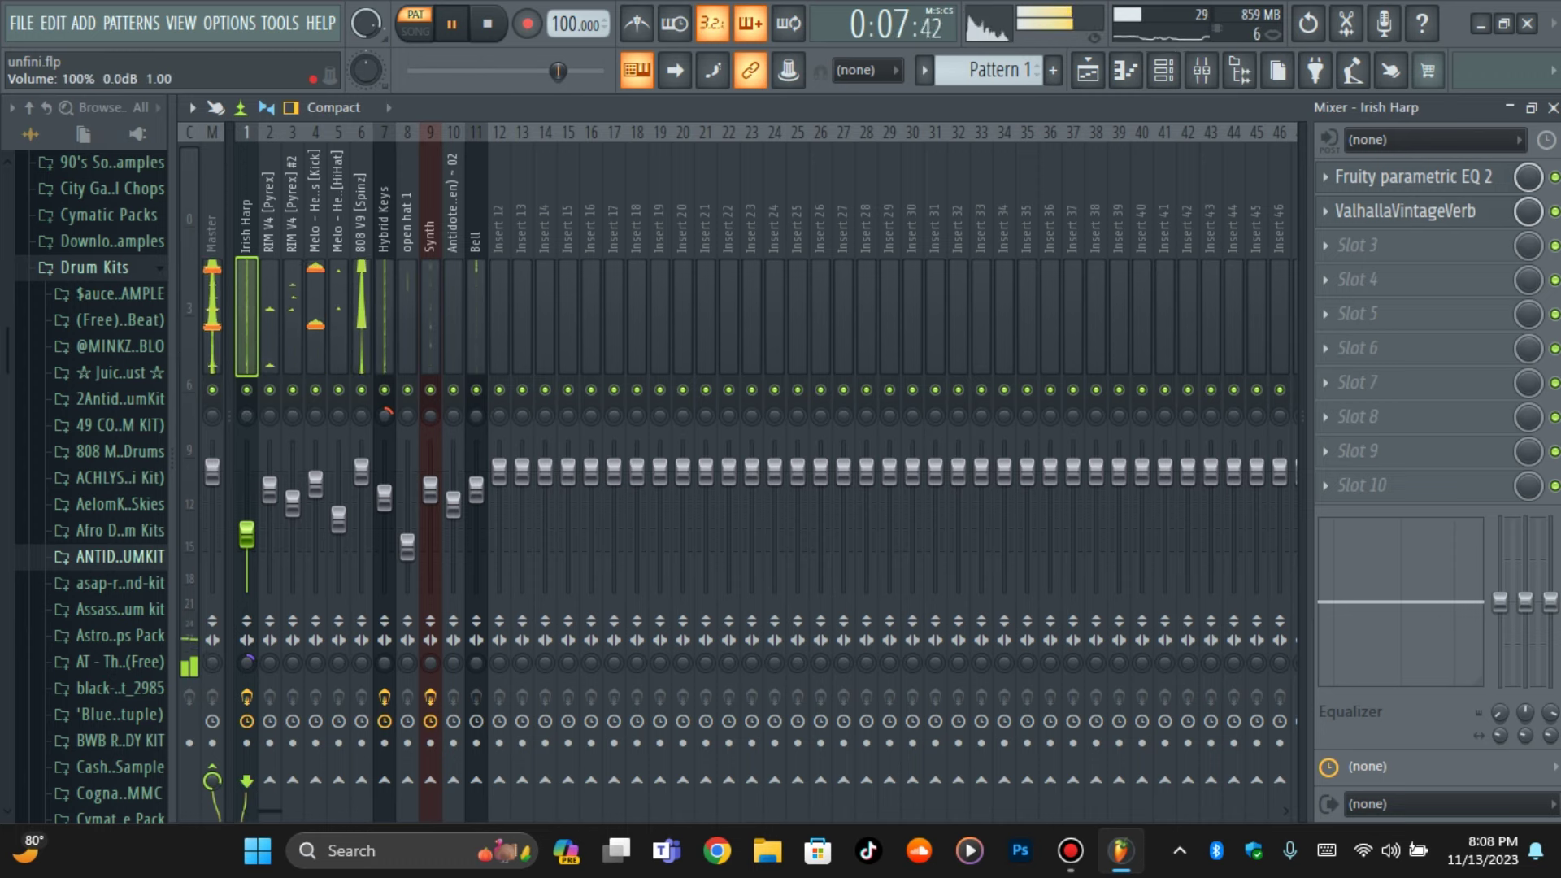
drag(362, 471, 362, 476)
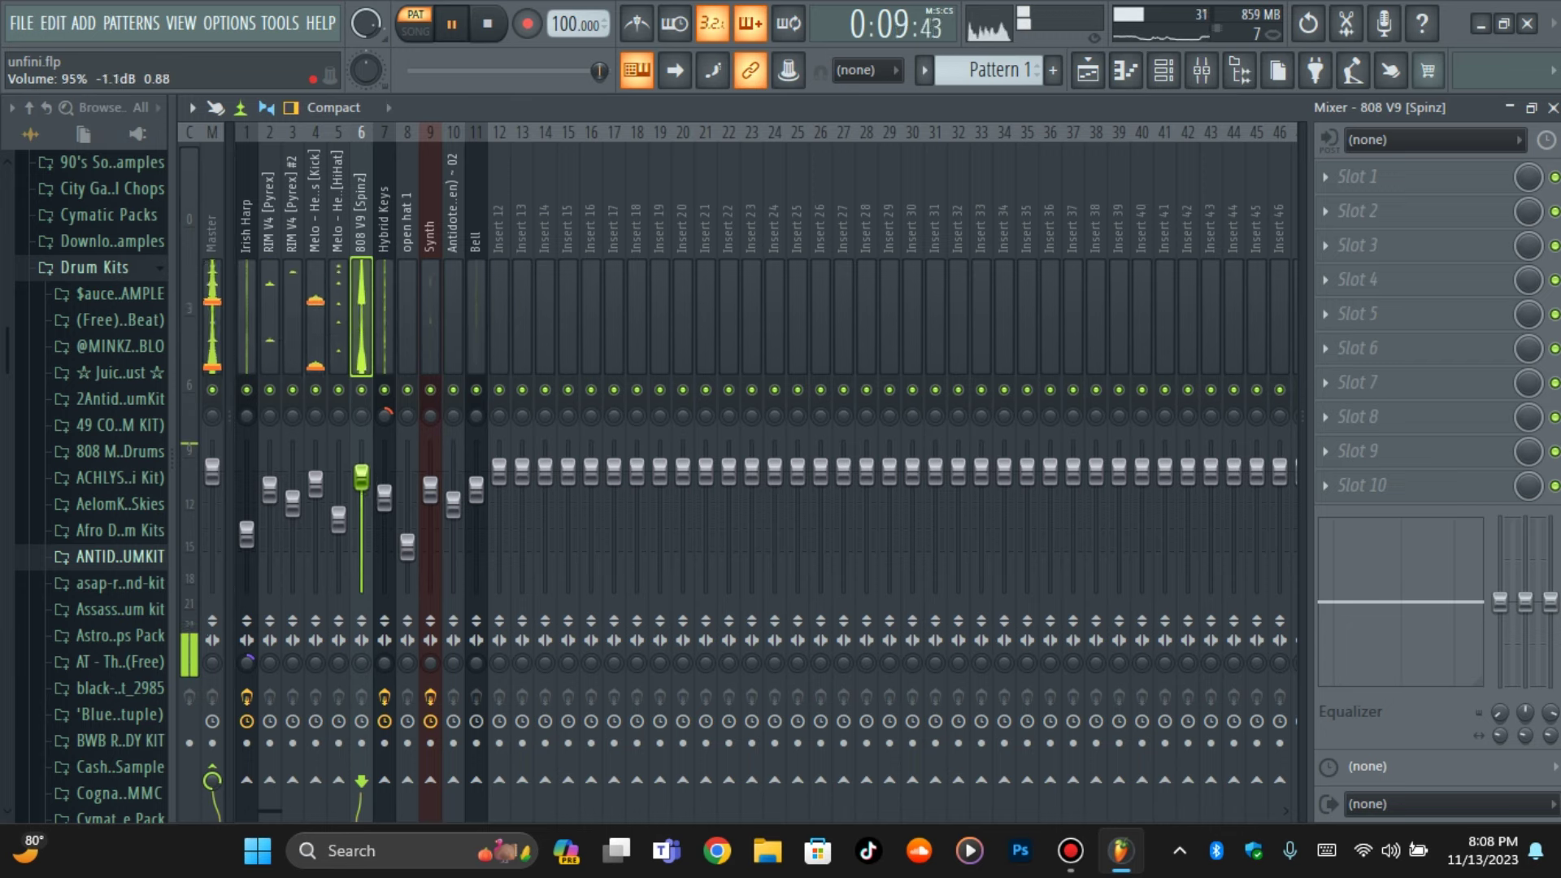
right_click(385, 390)
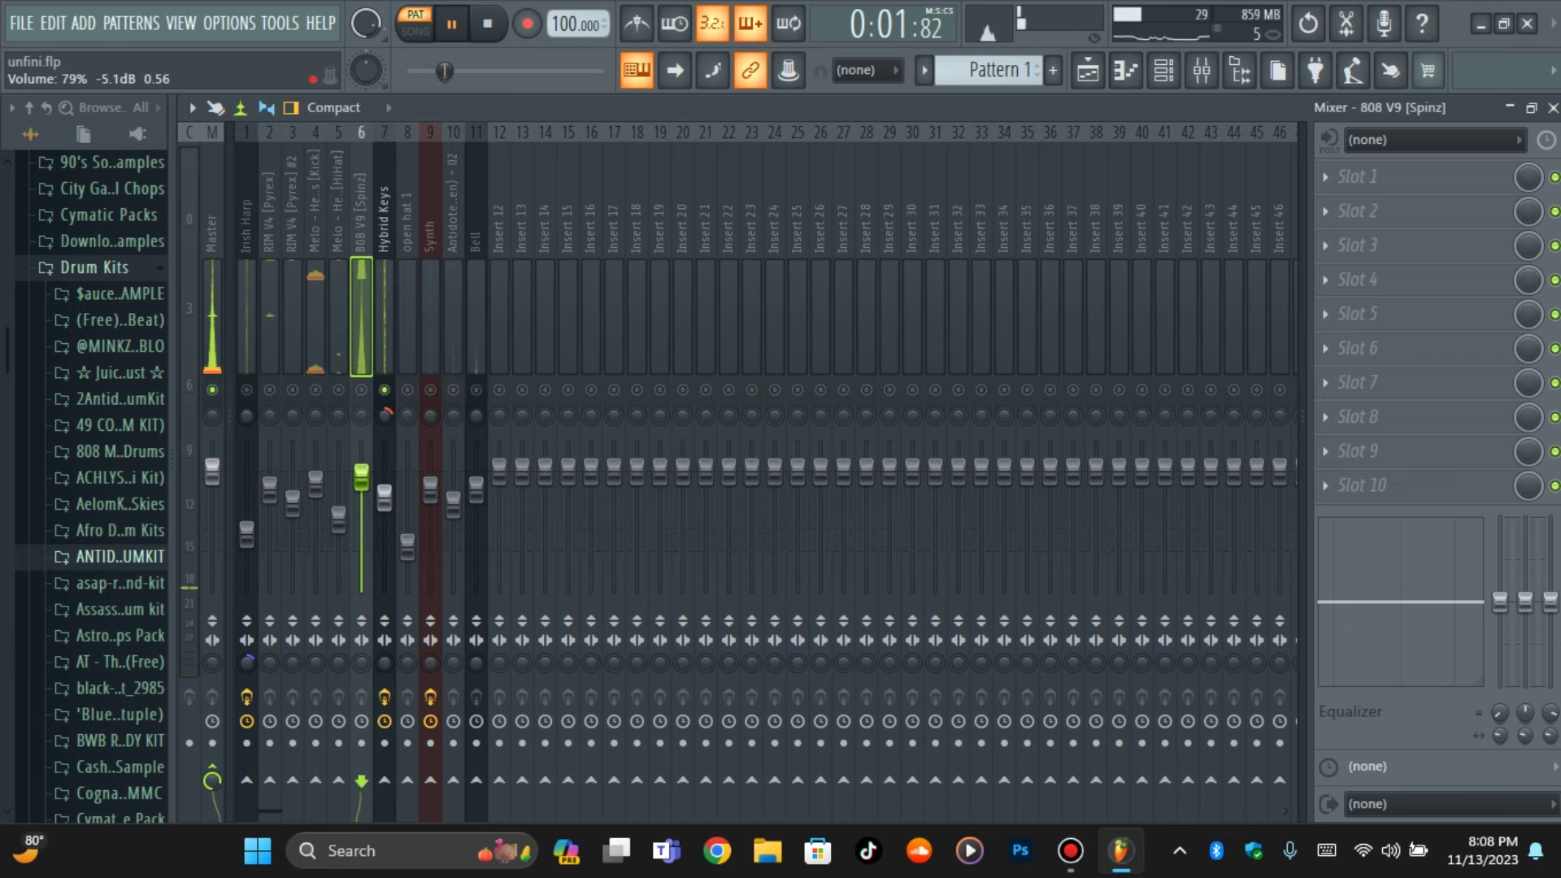
mouse_move(385, 662)
mouse_down()
mouse_move(385, 638)
mouse_move(385, 687)
mouse_move(385, 657)
mouse_up()
drag(384, 498, 385, 504)
drag(422, 70, 462, 71)
Audition the Bell mixer track in solo, restore all tracks, and return to the channel rack
right_click(476, 391)
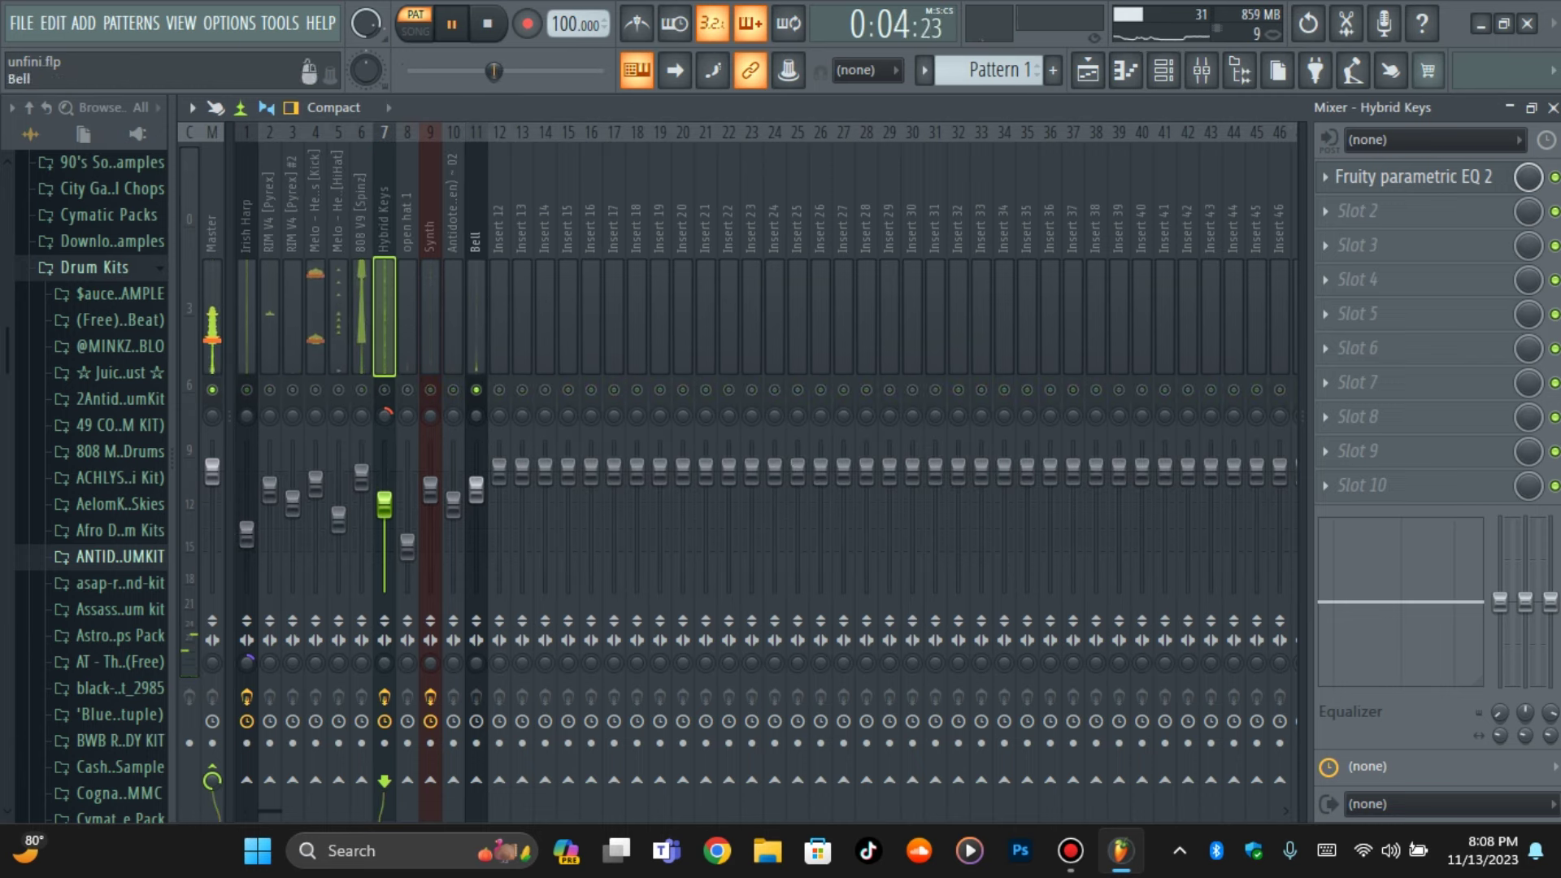
right_click(476, 390)
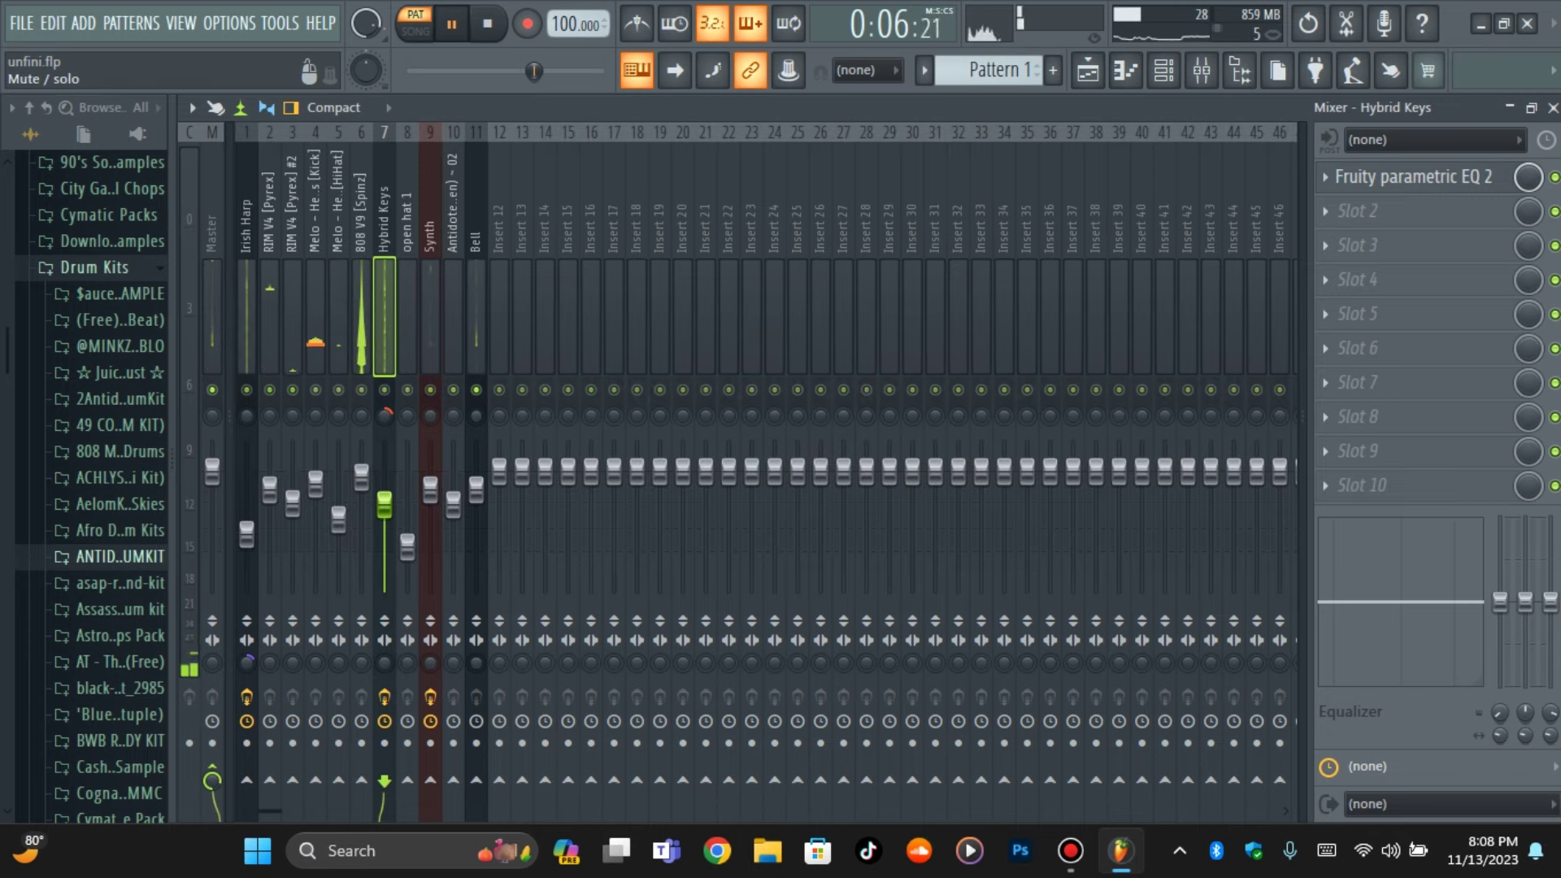
click(1164, 71)
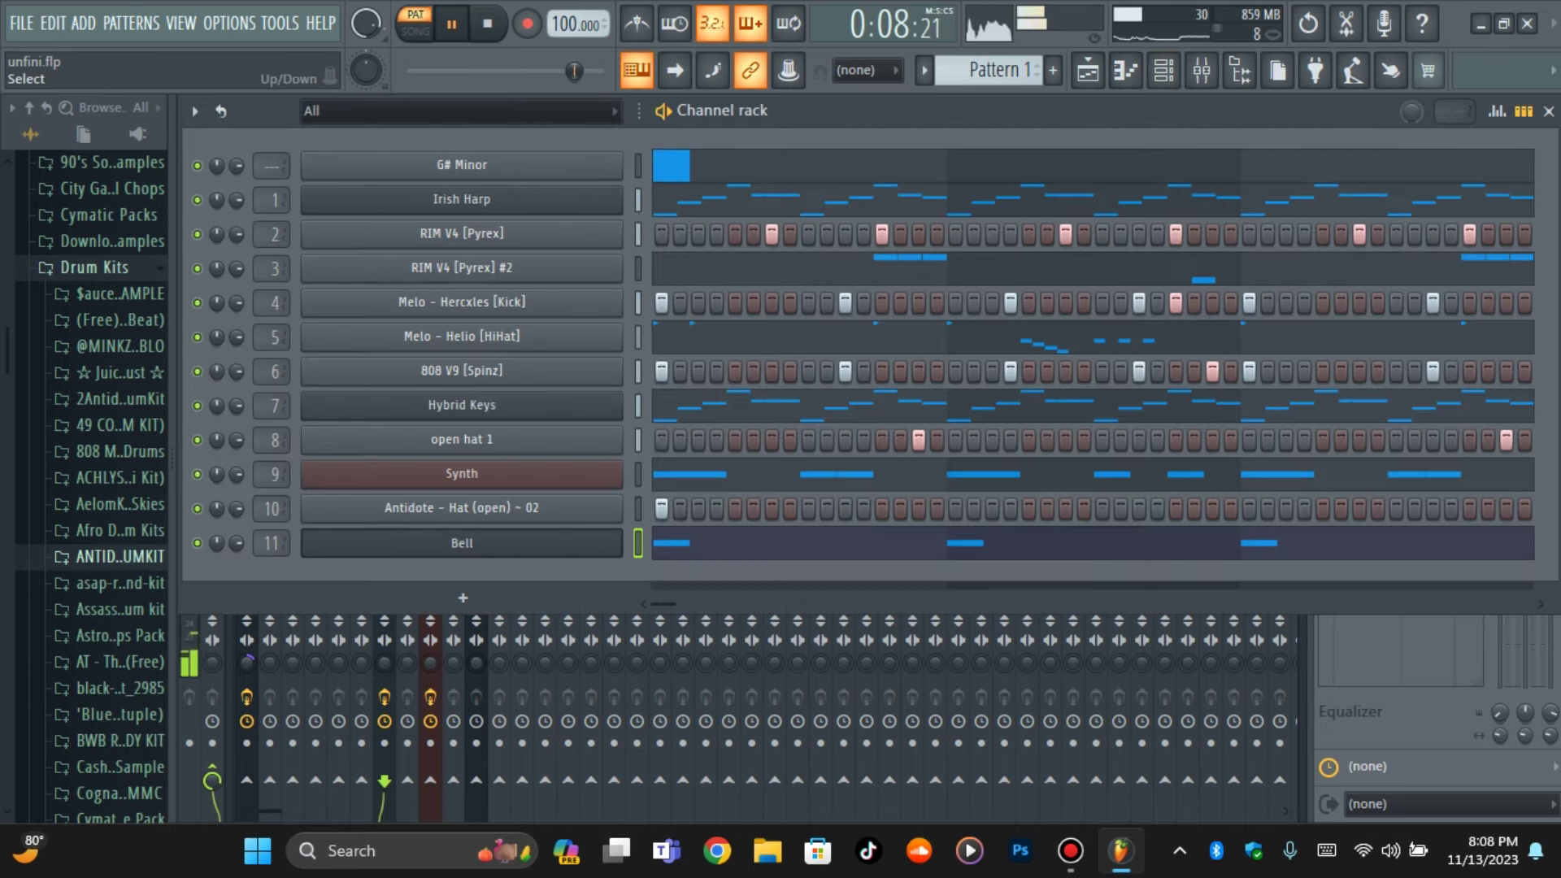
Select all channels in the rack and play Pattern 1 back from the start
double_click(638, 166)
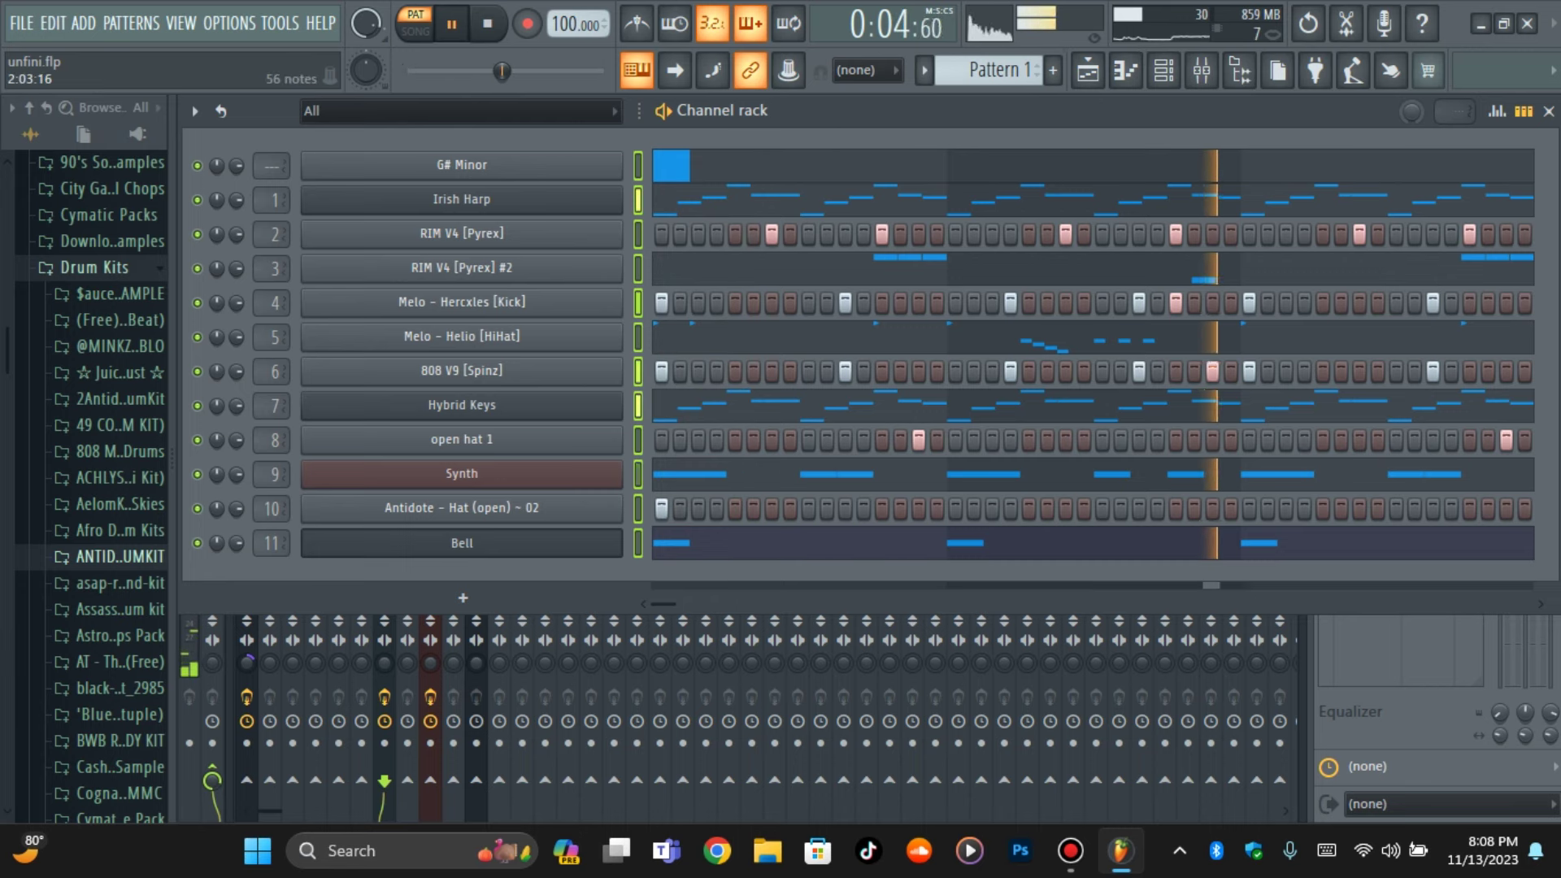
key(space)
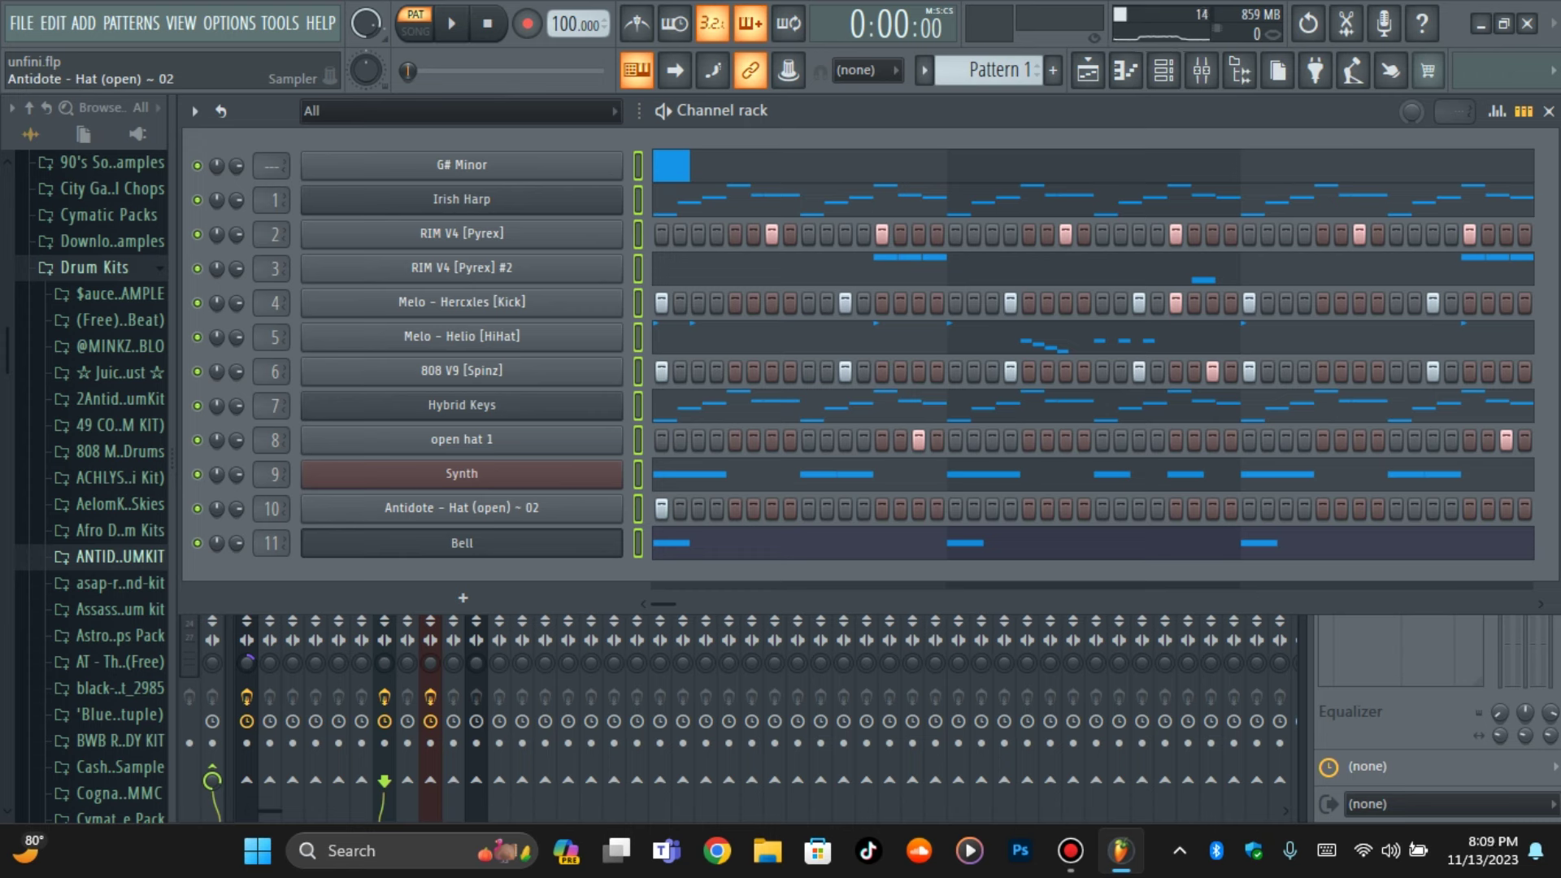
key(space)
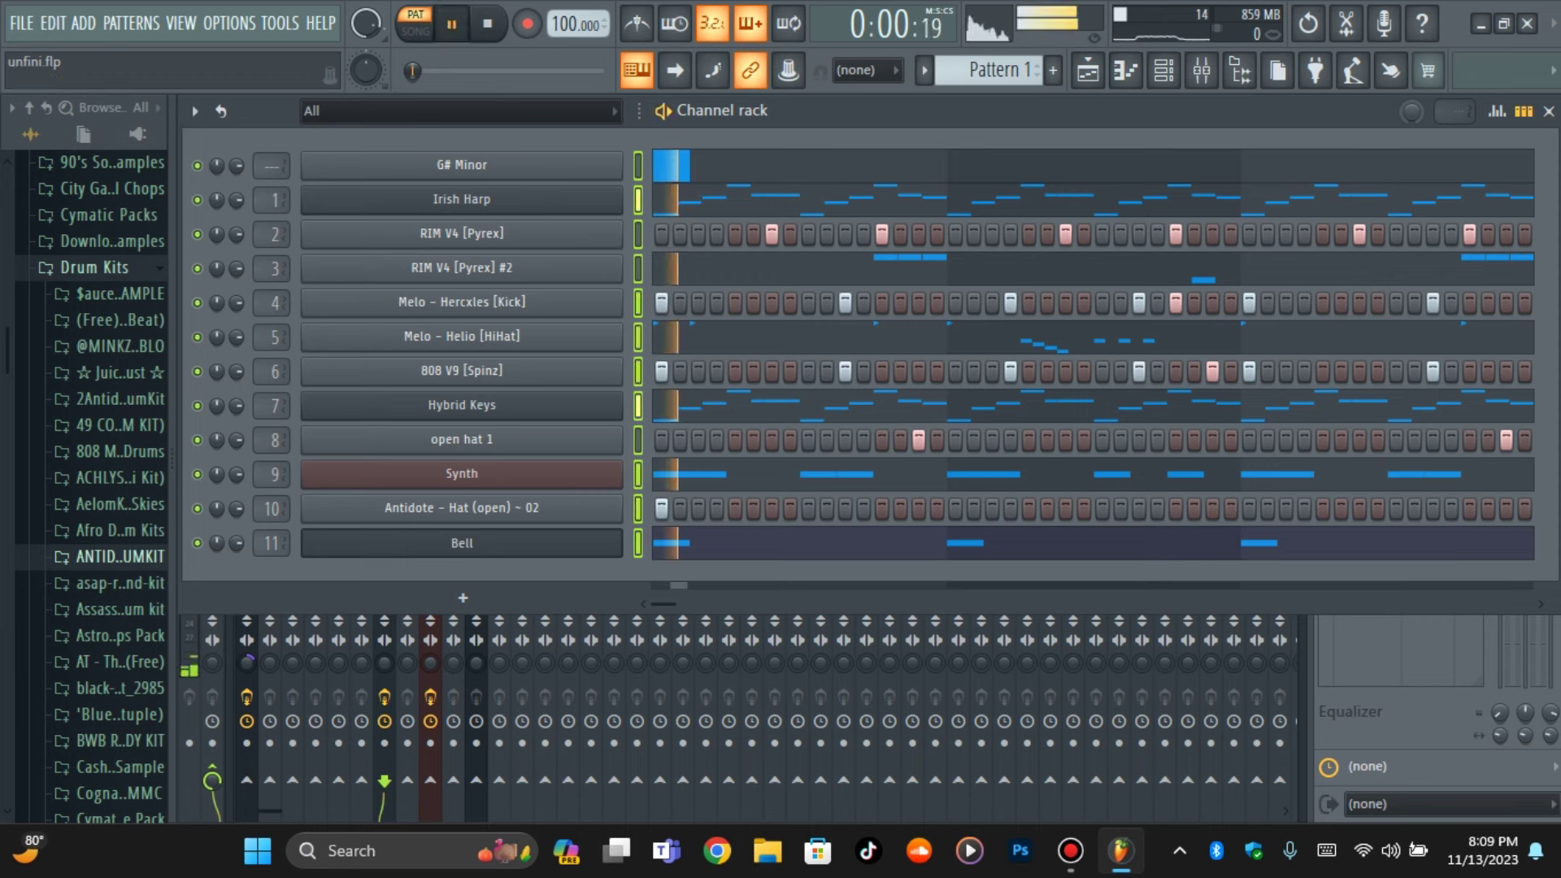